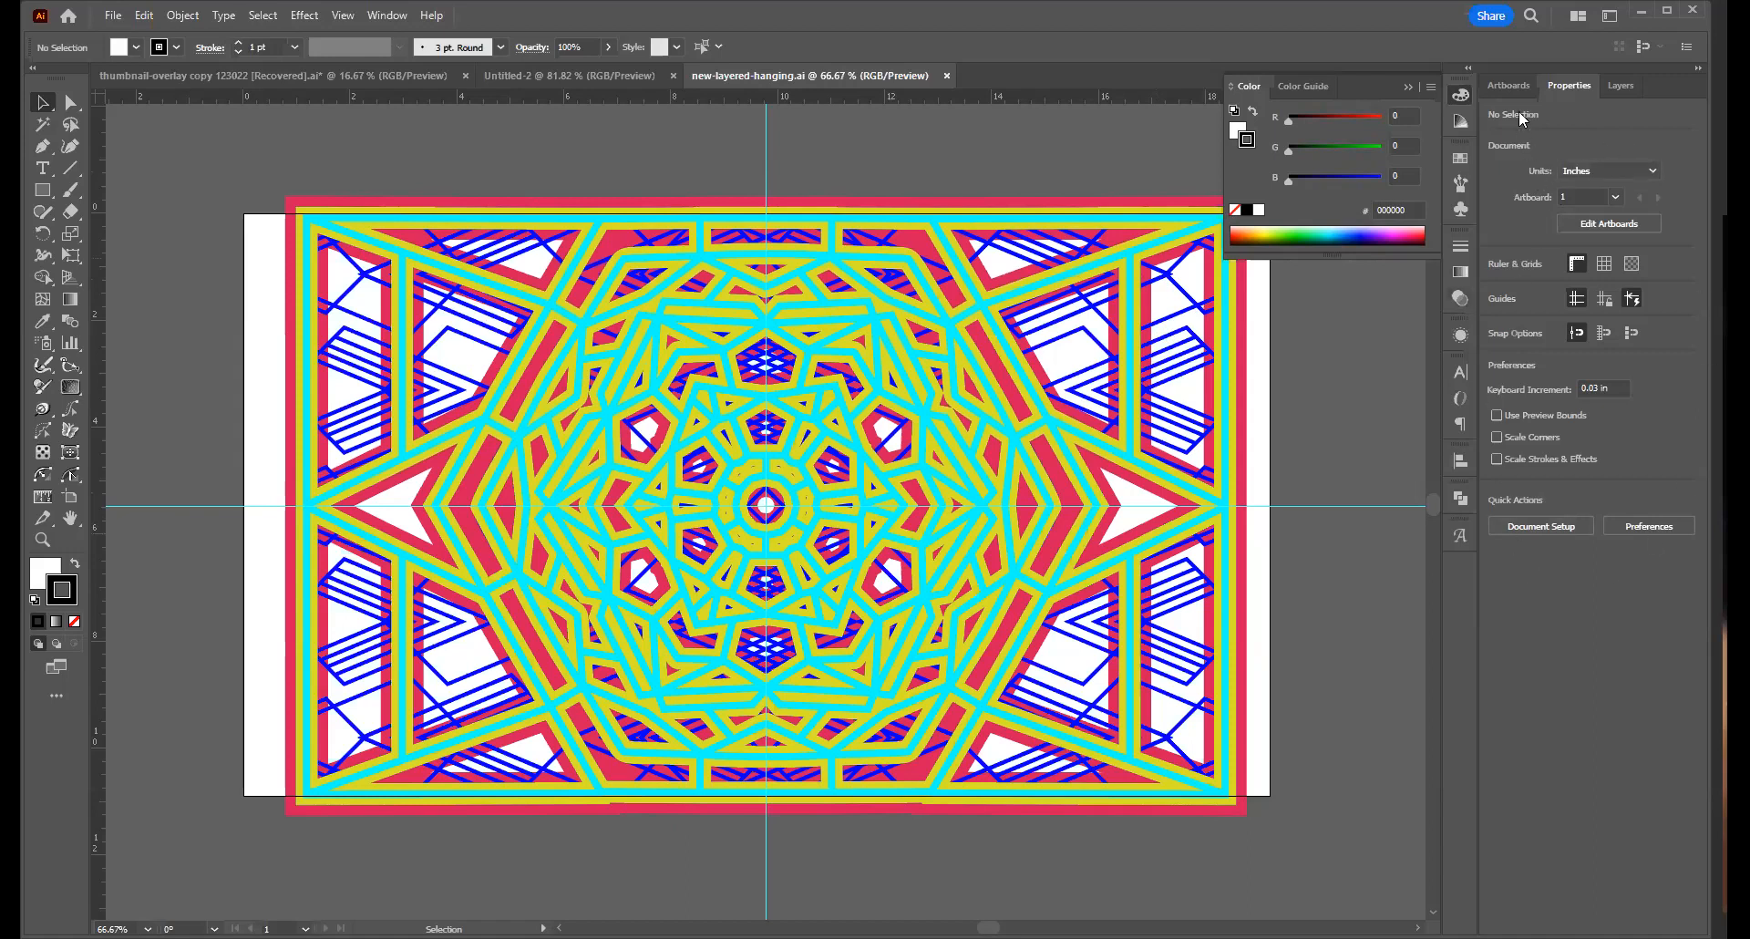
Show and unlock the inlay layer, keep the offsets layer locked, and collapse the floating Color panel
{"action": "left_click", "coordinate": [1621, 85]}
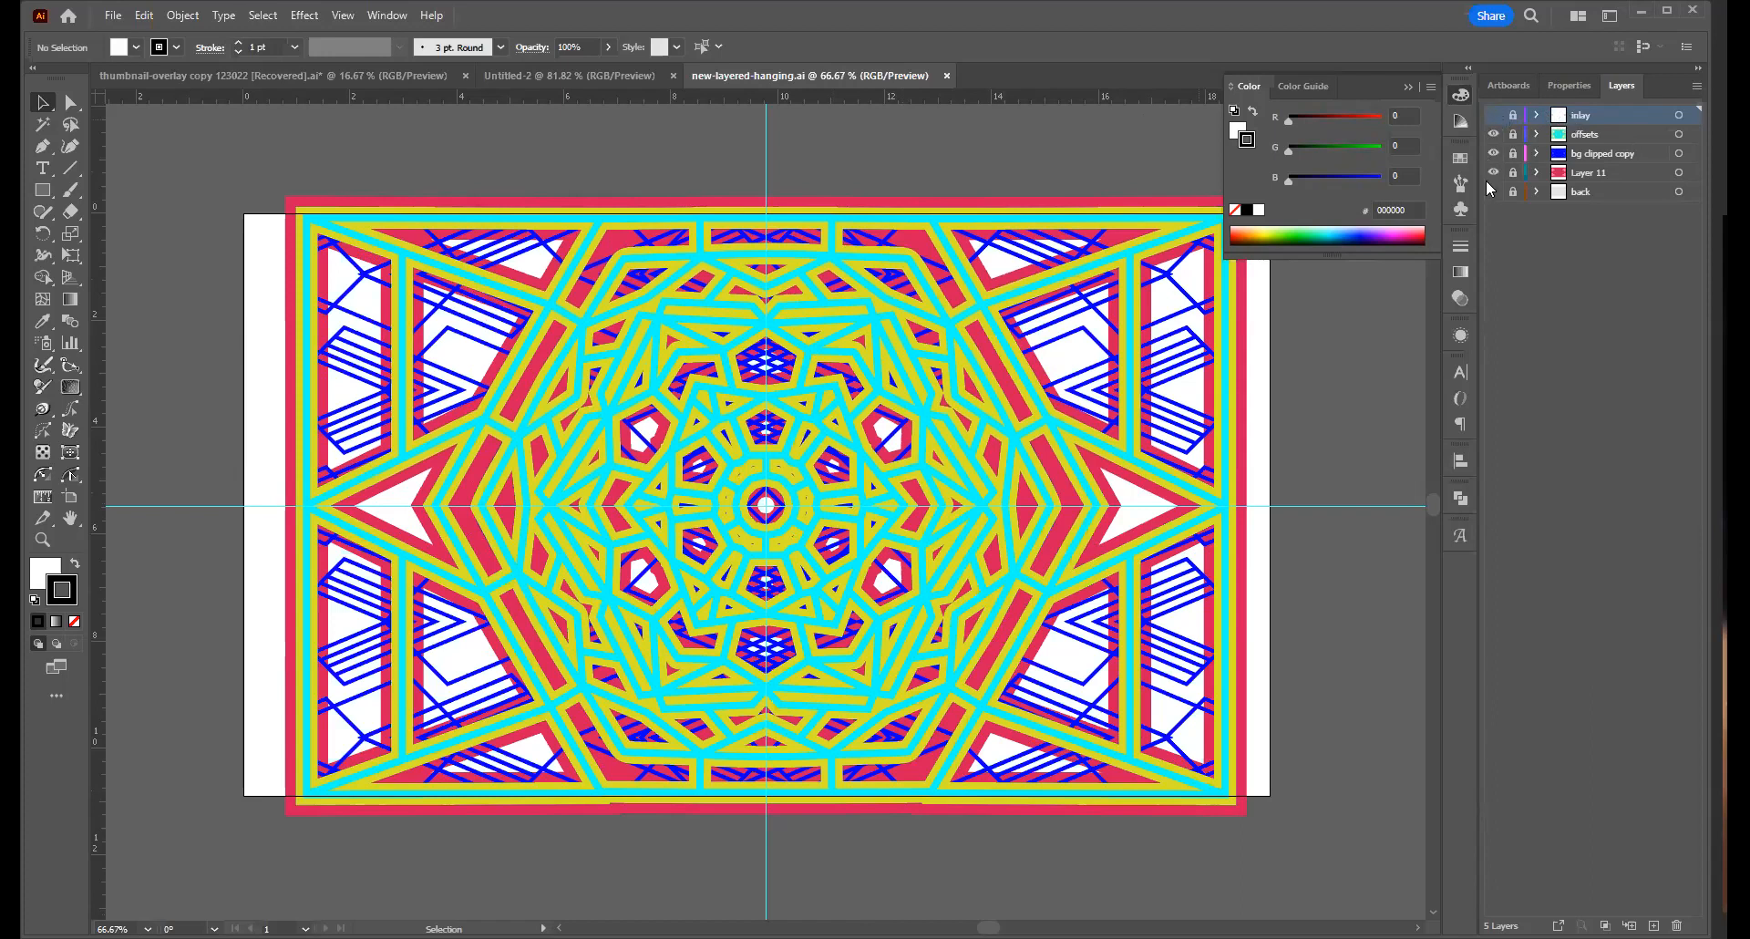
{"action": "left_click", "coordinate": [1493, 117]}
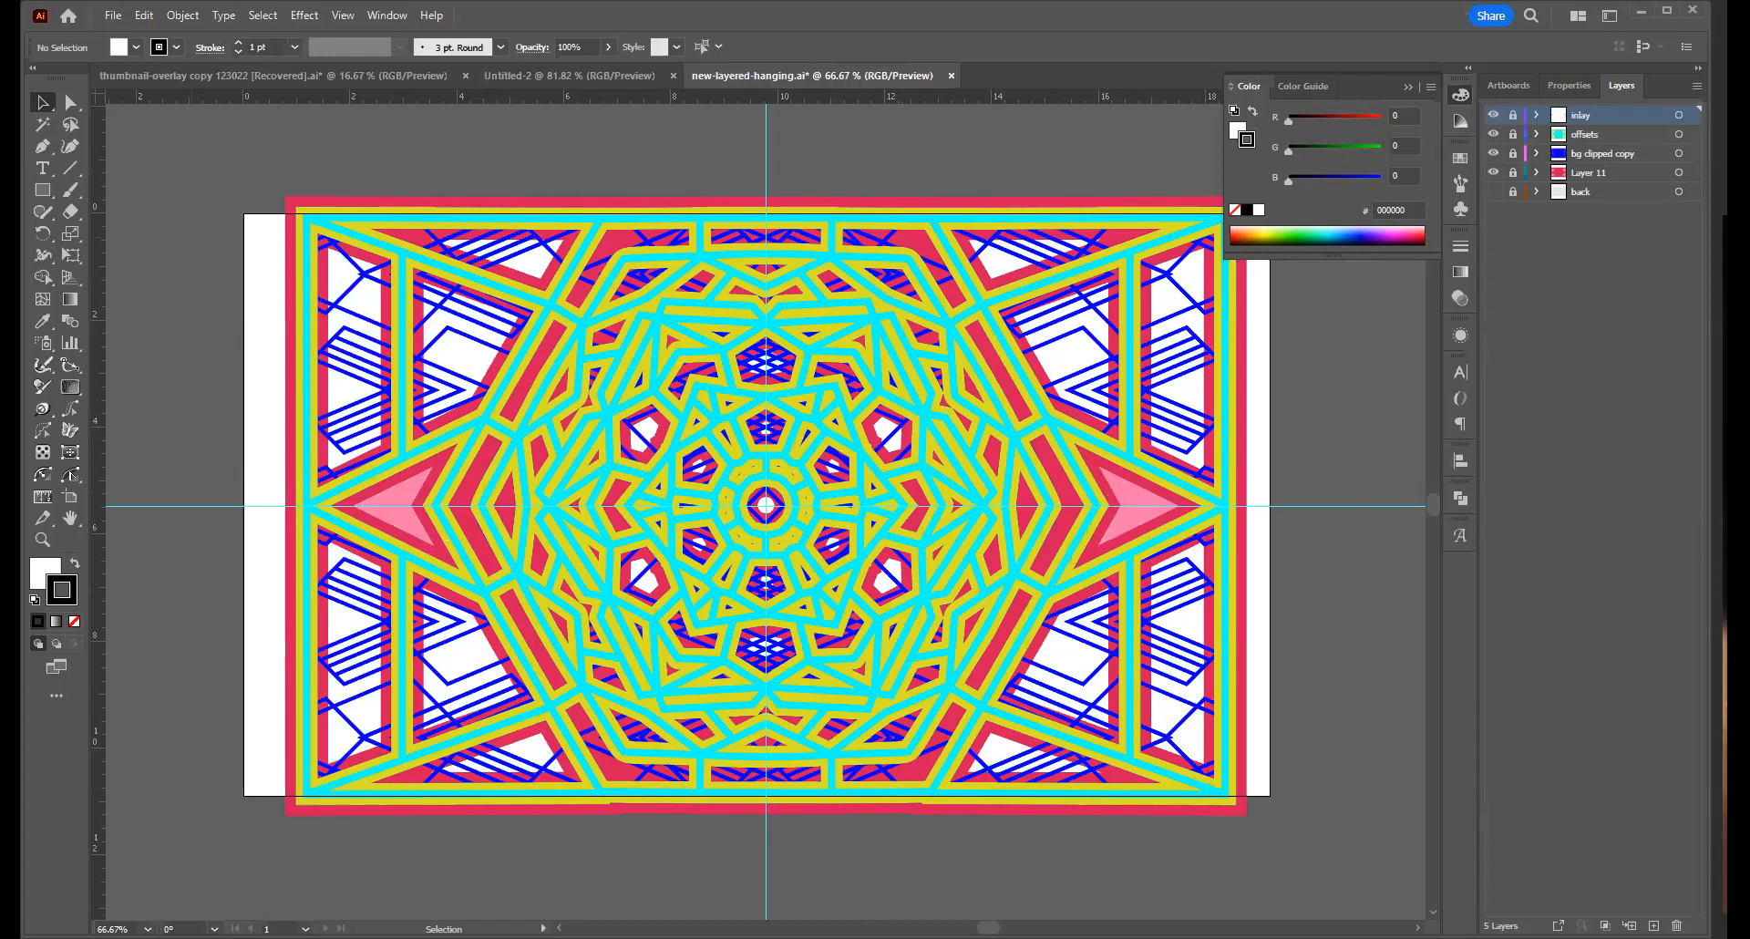
{"action": "left_click", "coordinate": [1513, 117]}
{"action": "left_click", "coordinate": [1545, 276]}
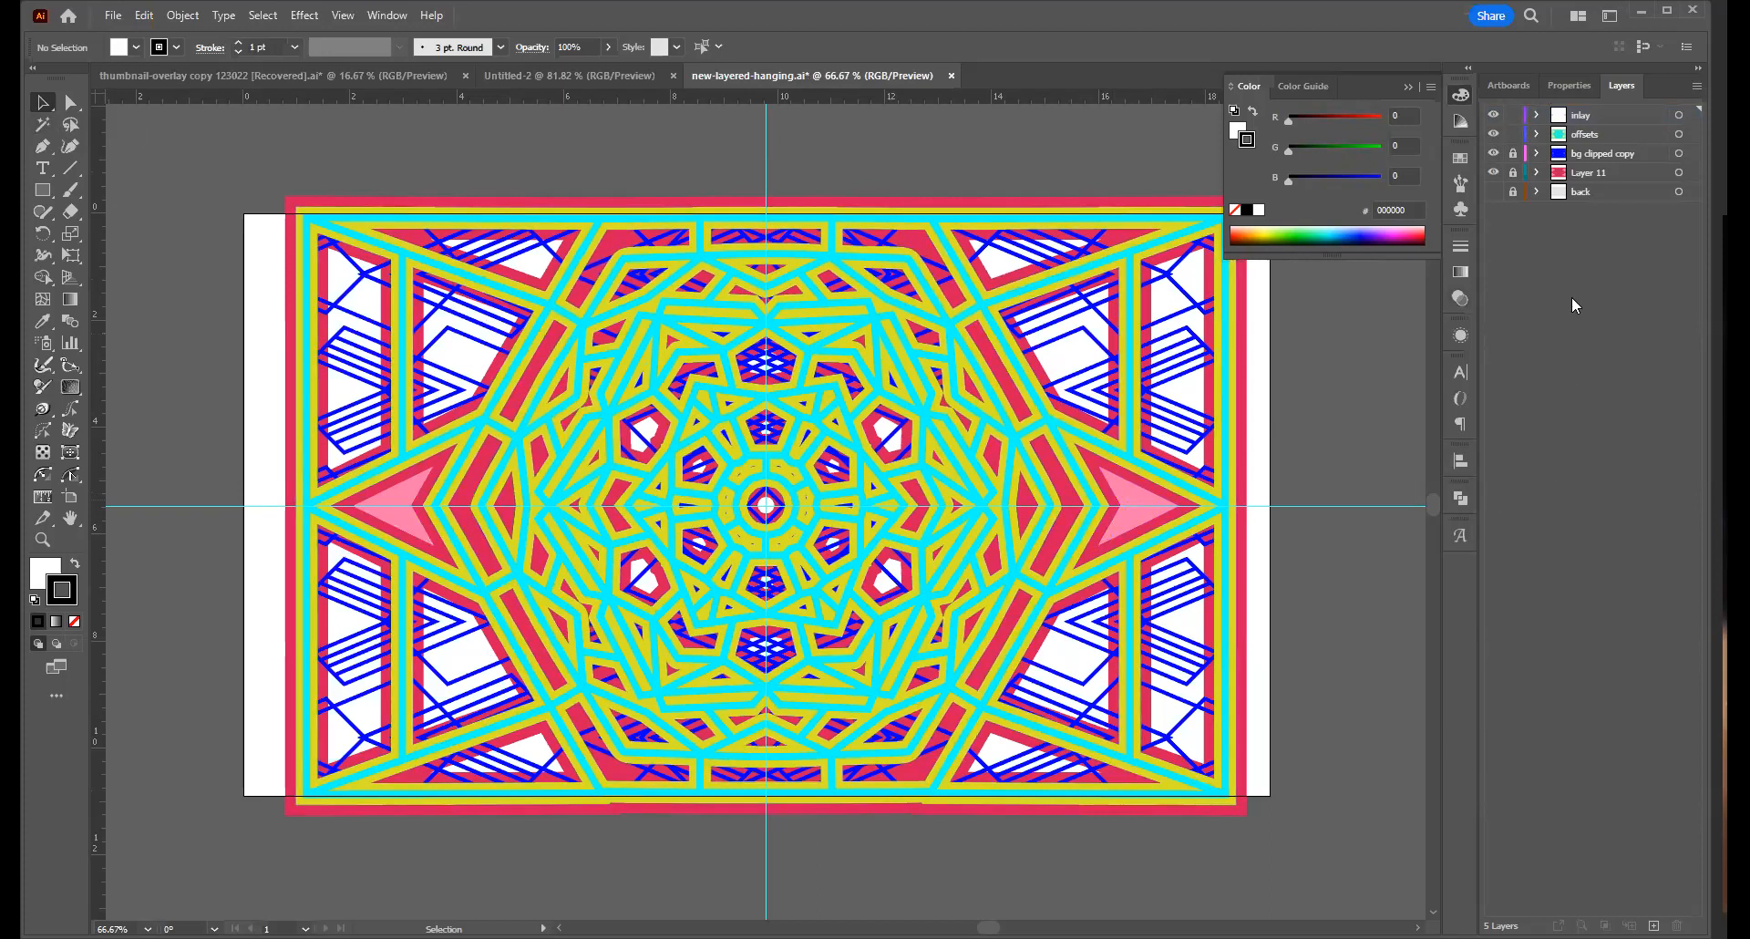
{"action": "left_click", "coordinate": [1513, 135]}
{"action": "left_click", "coordinate": [1410, 88]}
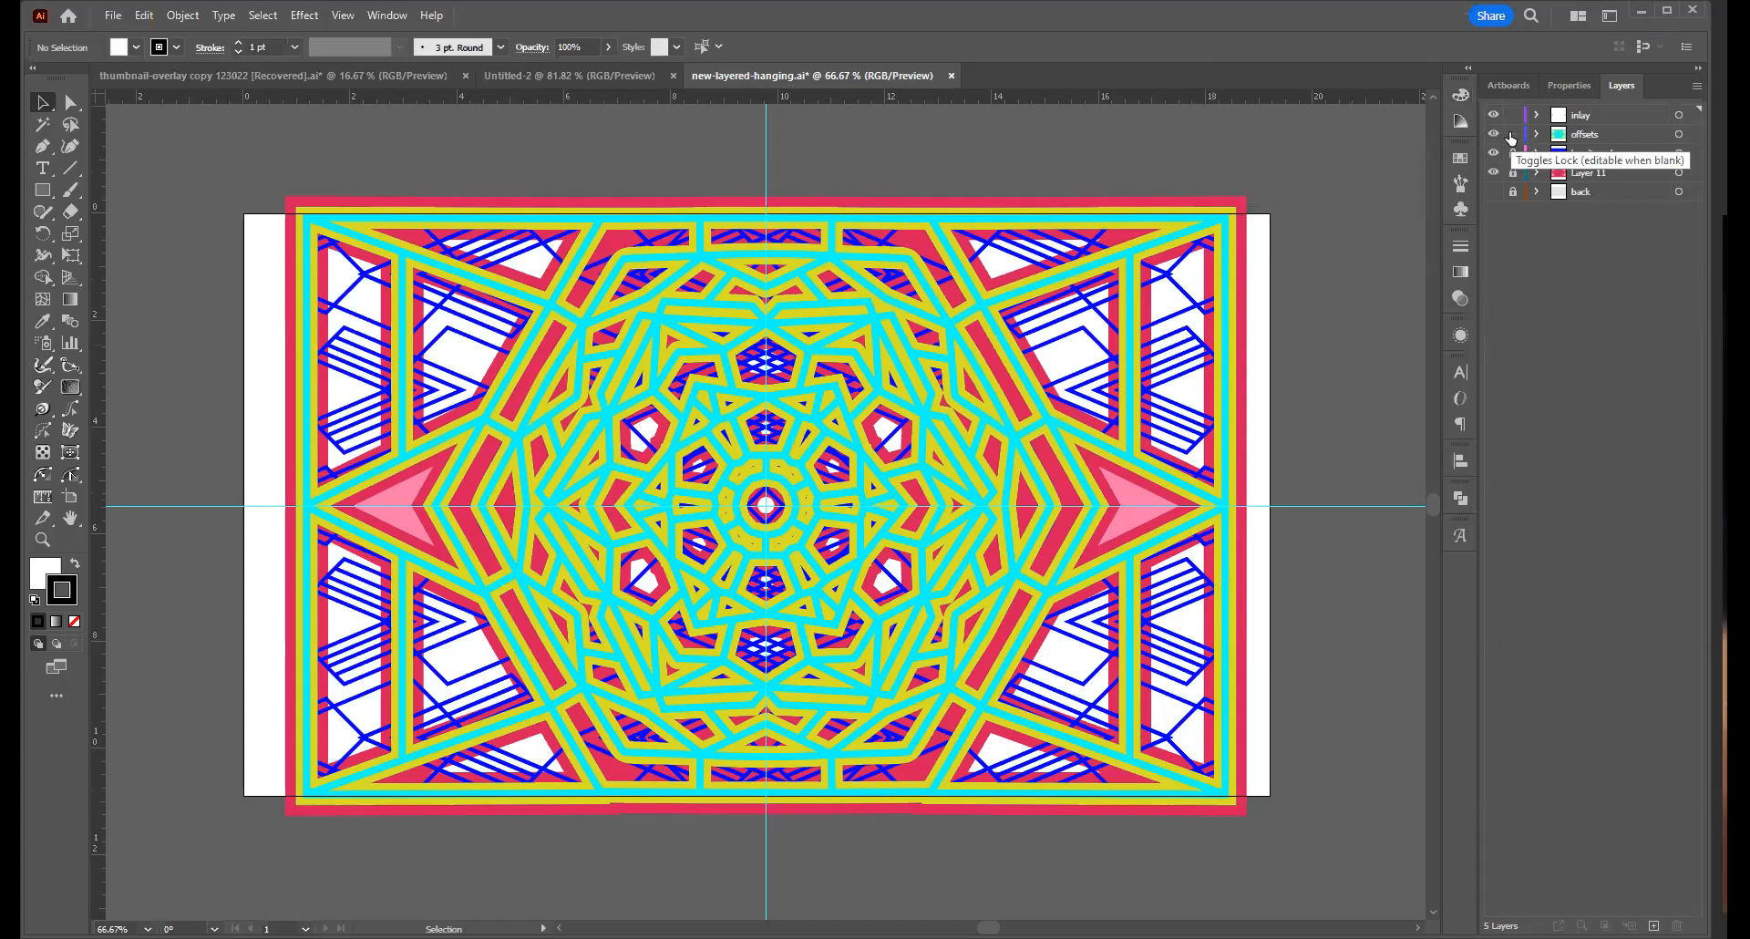
{"action": "left_click", "coordinate": [1512, 136]}
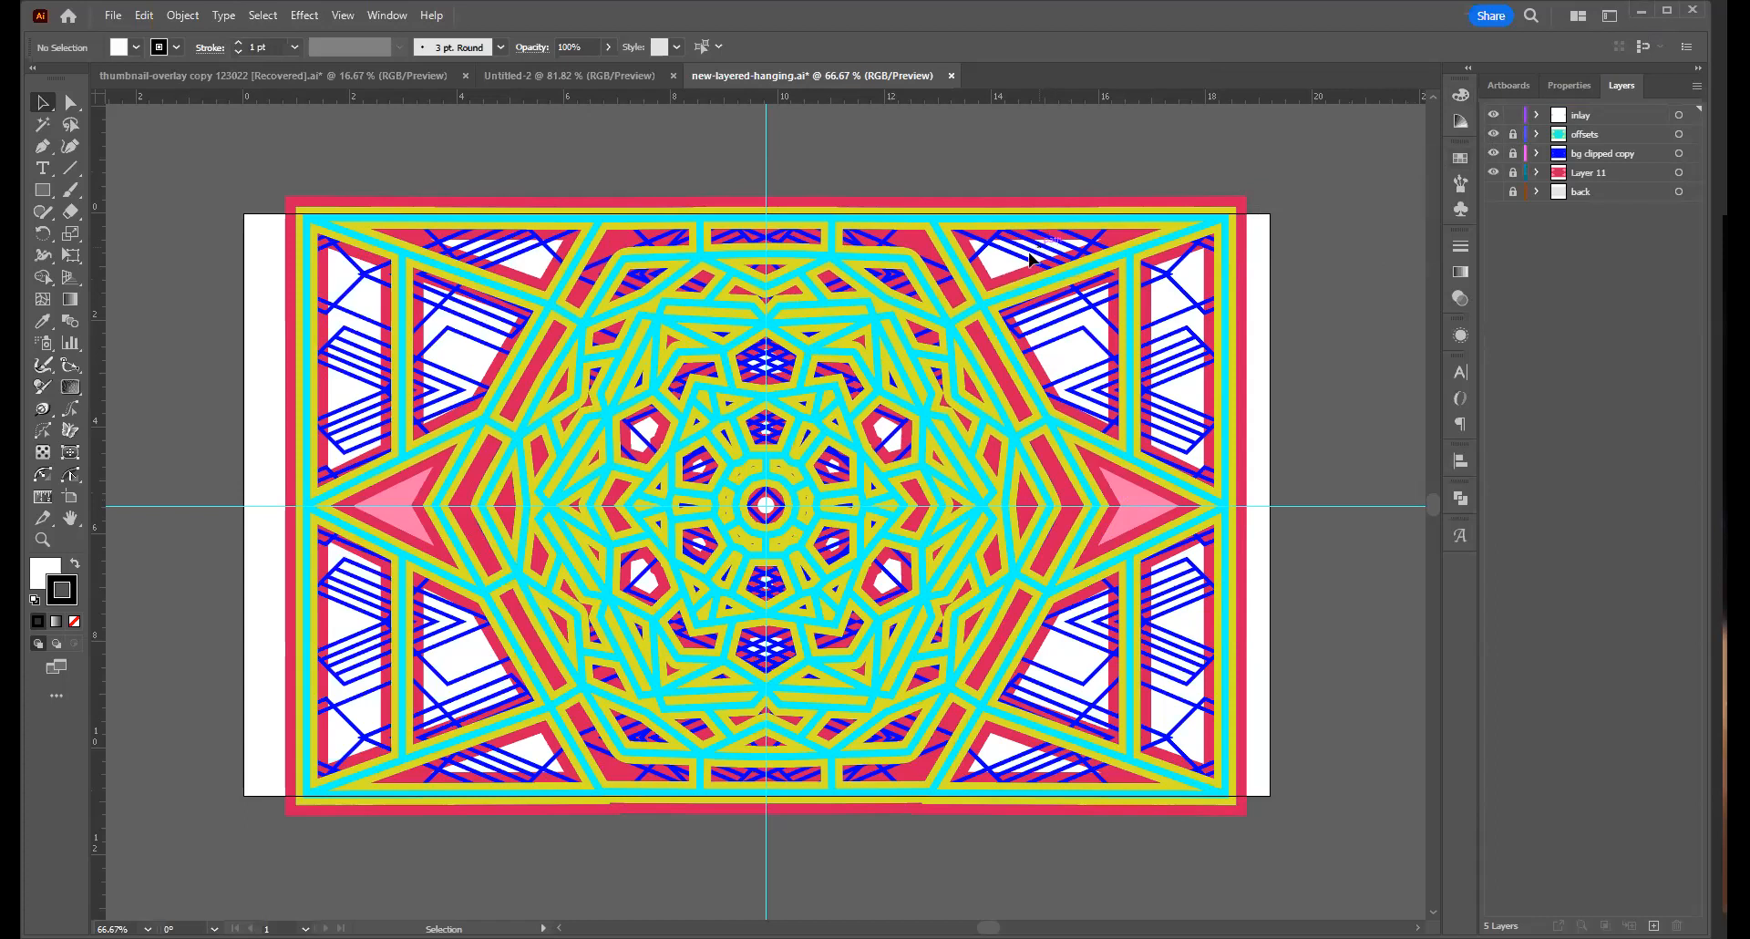
{"action": "key", "text": "space"}
{"action": "left_click_drag", "start_coordinate": [843, 383], "coordinate": [893, 401]}
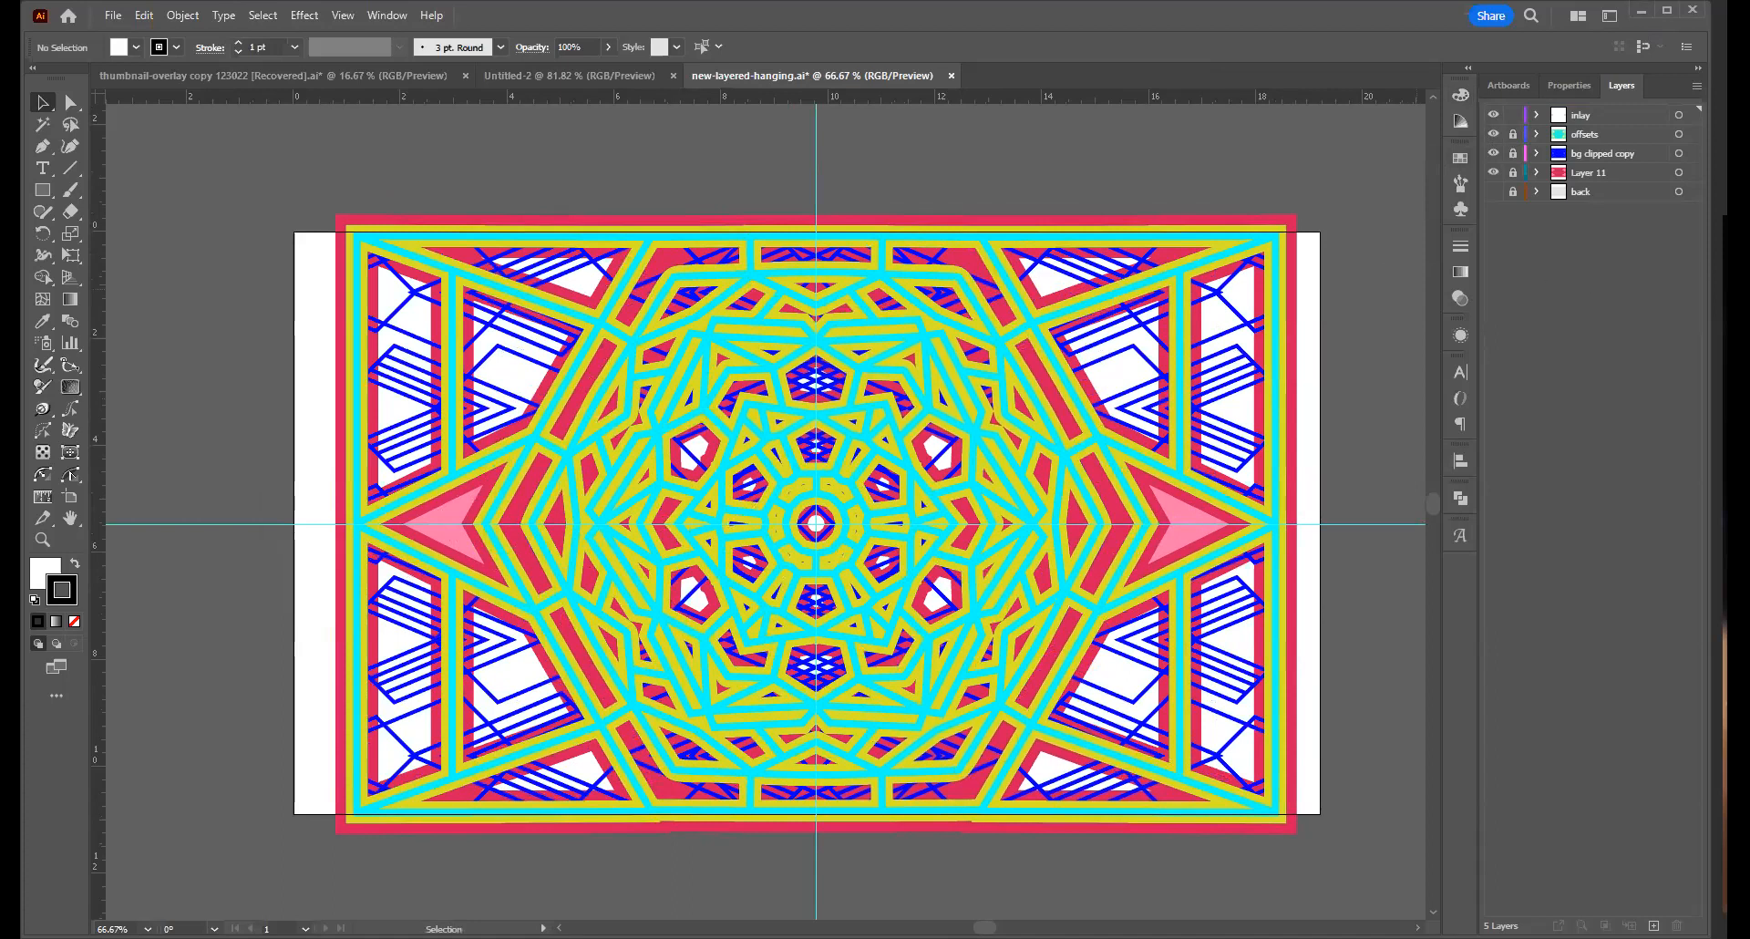
Close all open documents and quit the program, discarding the changes to new-layered-hanging.ai
{"action": "left_click", "coordinate": [1690, 15]}
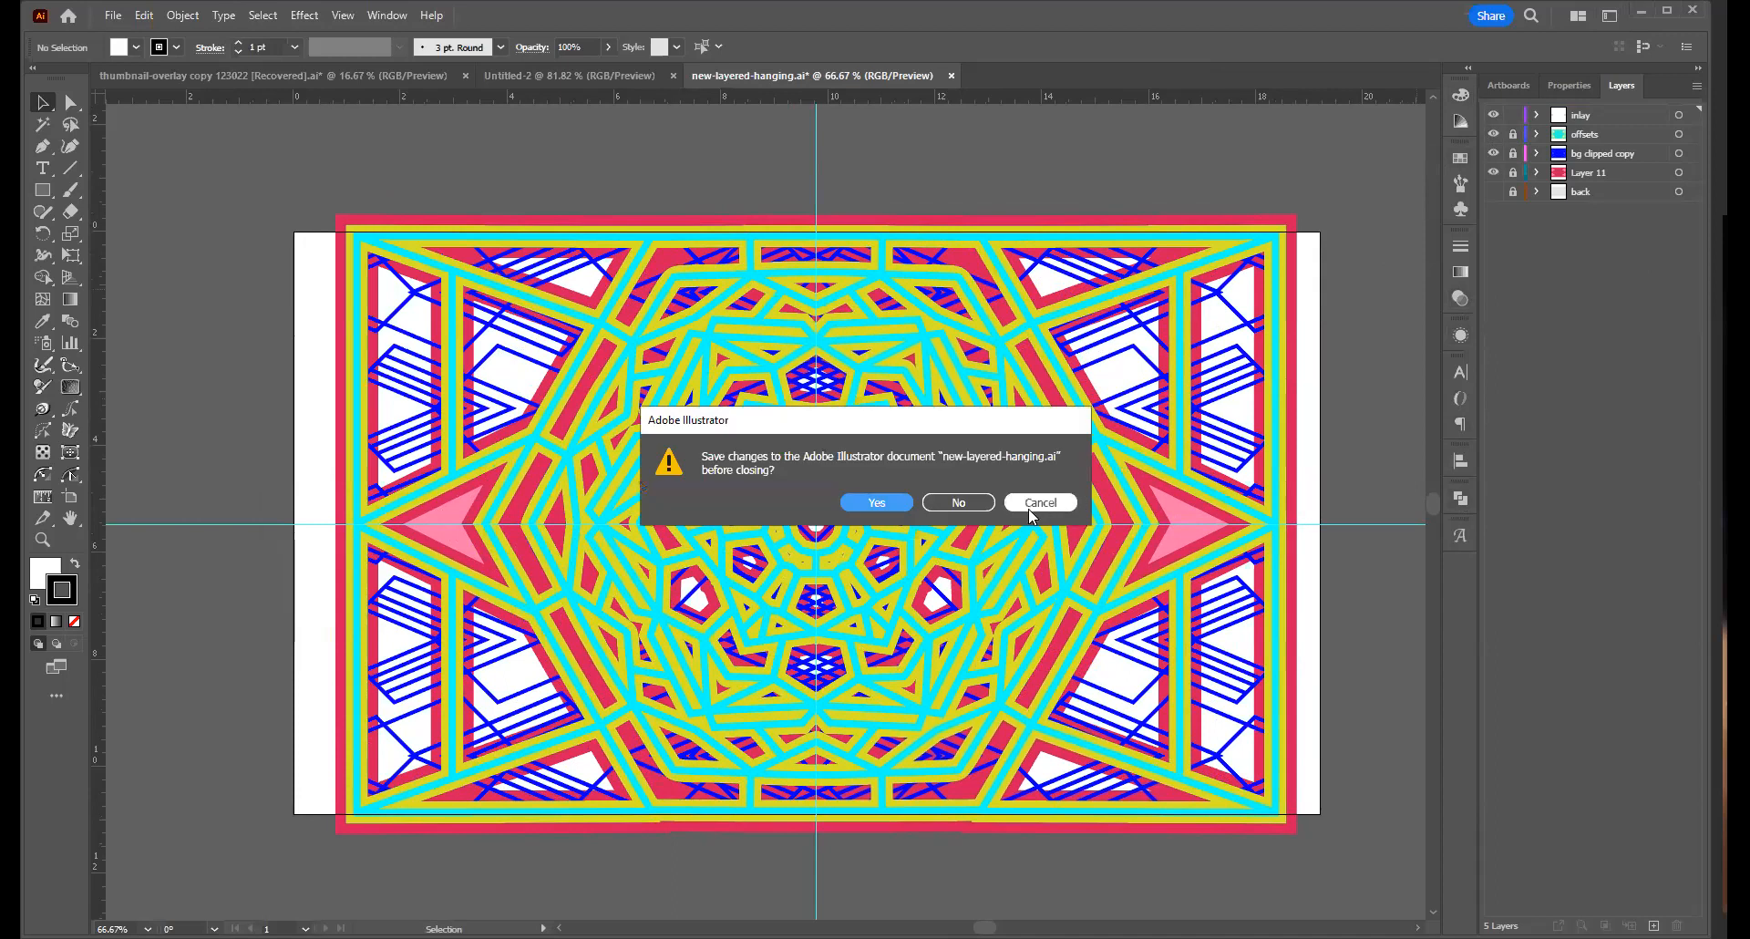
{"action": "left_click", "coordinate": [959, 502]}
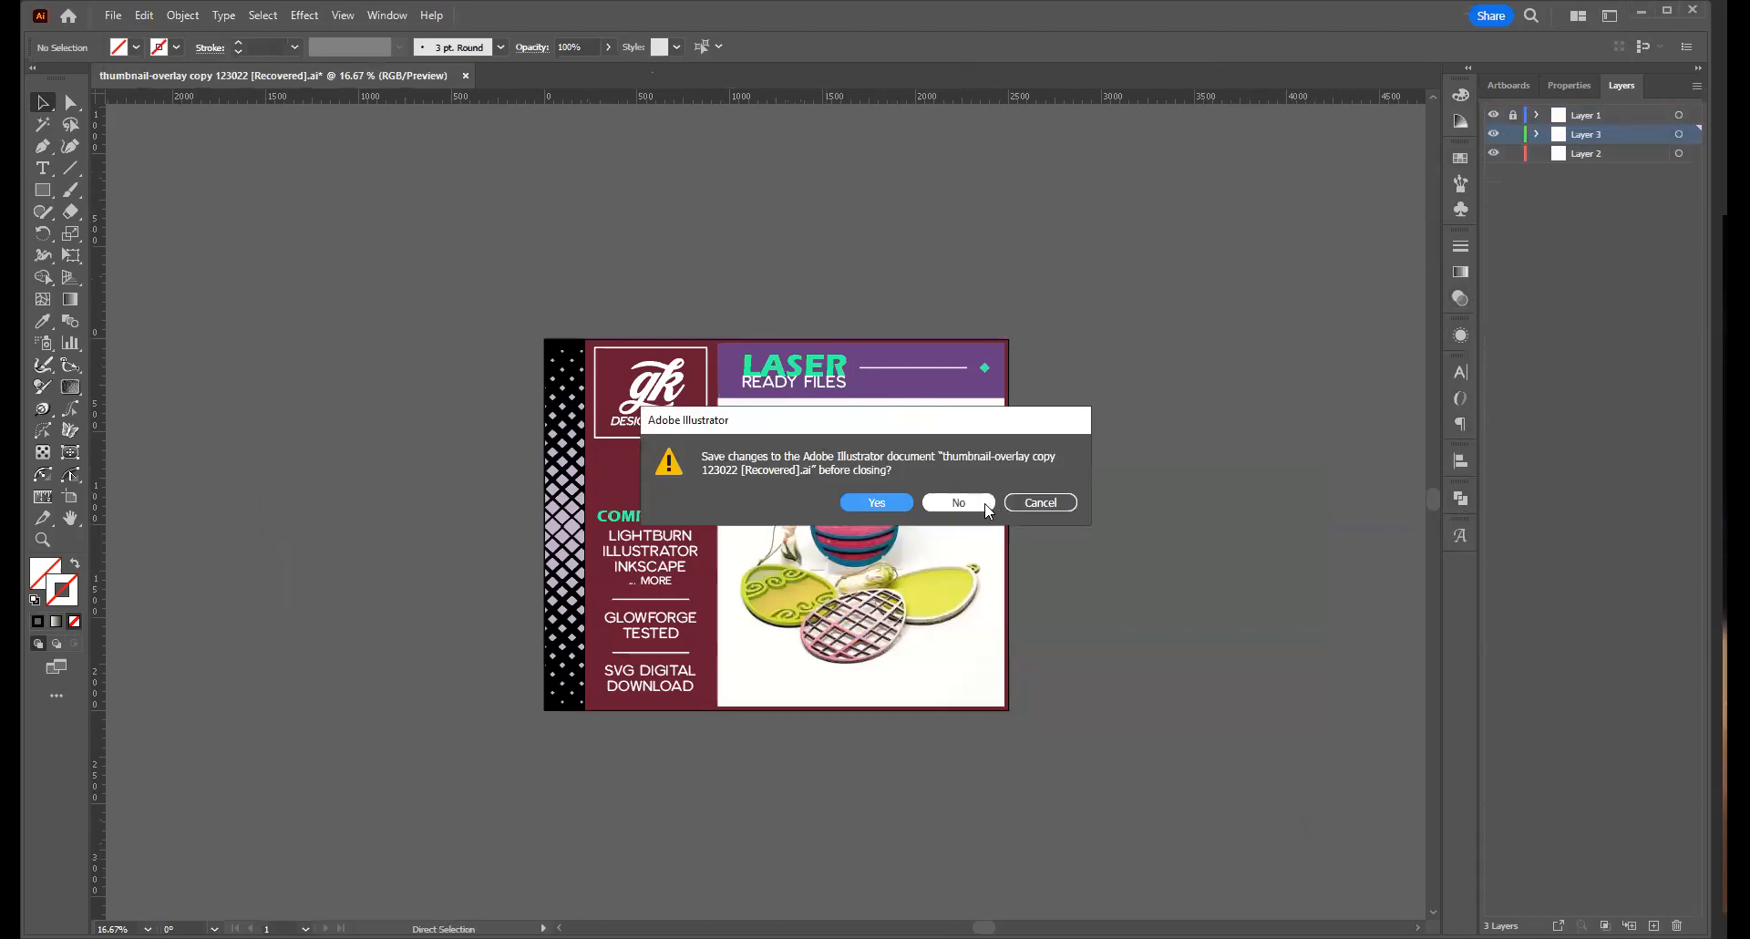
{"action": "left_click", "coordinate": [902, 505]}
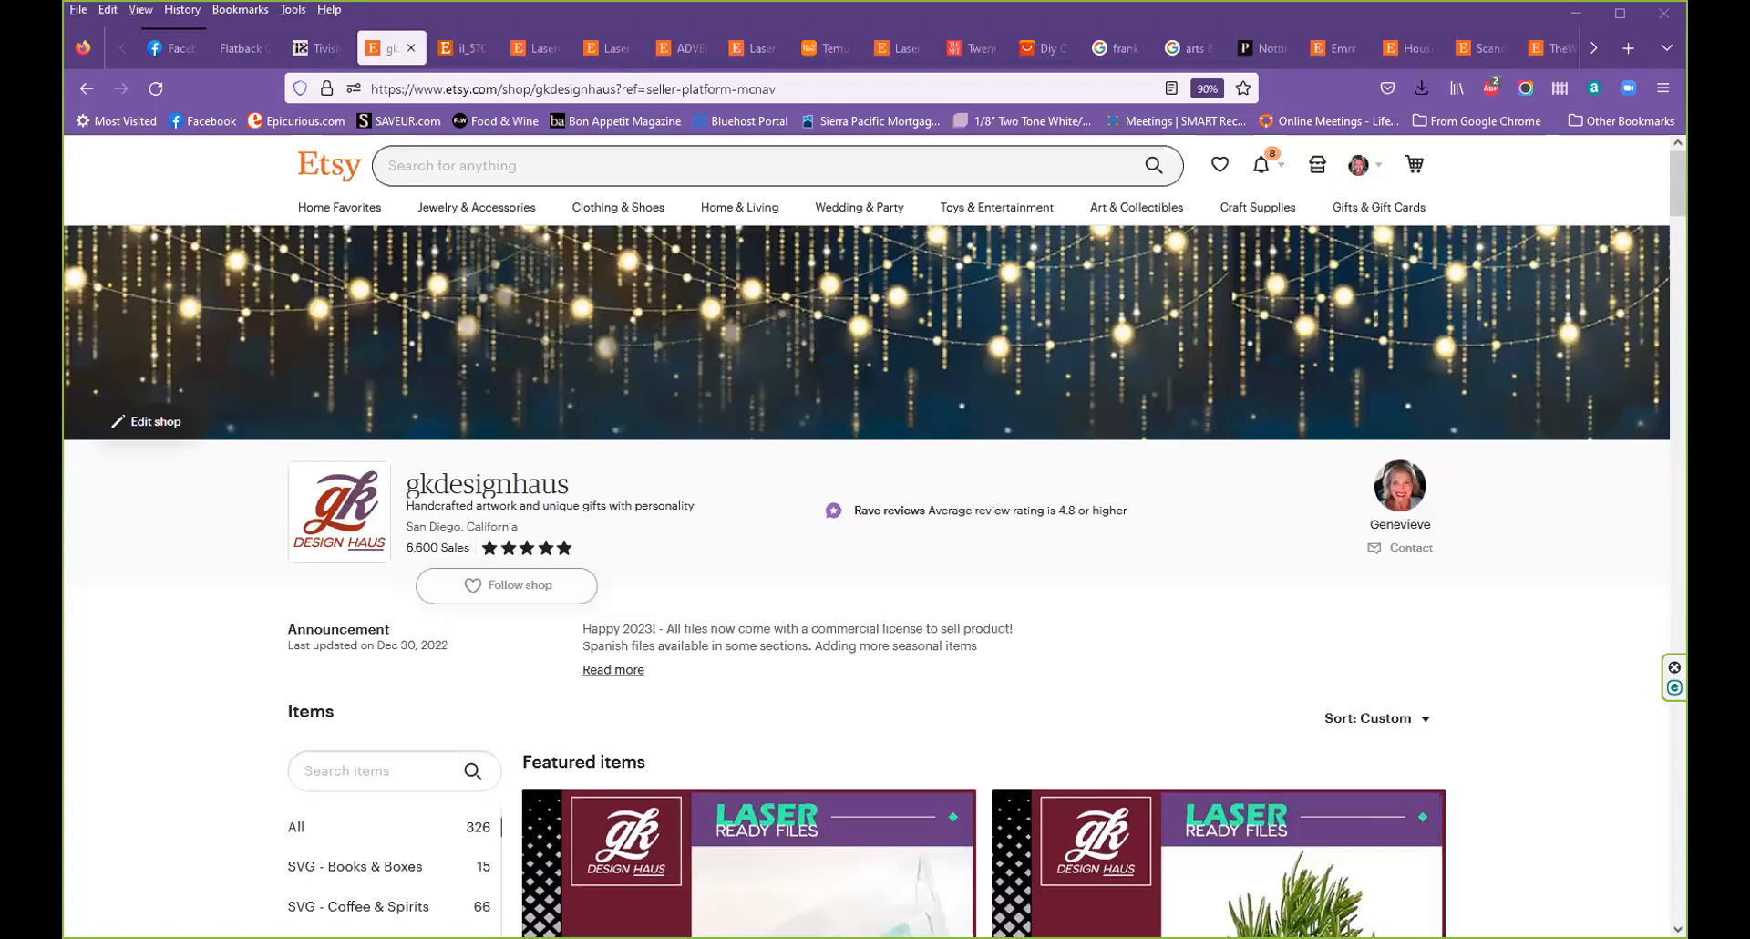
Open the Art Deco 5 Layer Wall Art listing from the shop's SVG - Text & Wall/Layers section
{"action": "scroll", "coordinate": [1190, 484], "scroll_direction": "down", "scroll_amount": 2}
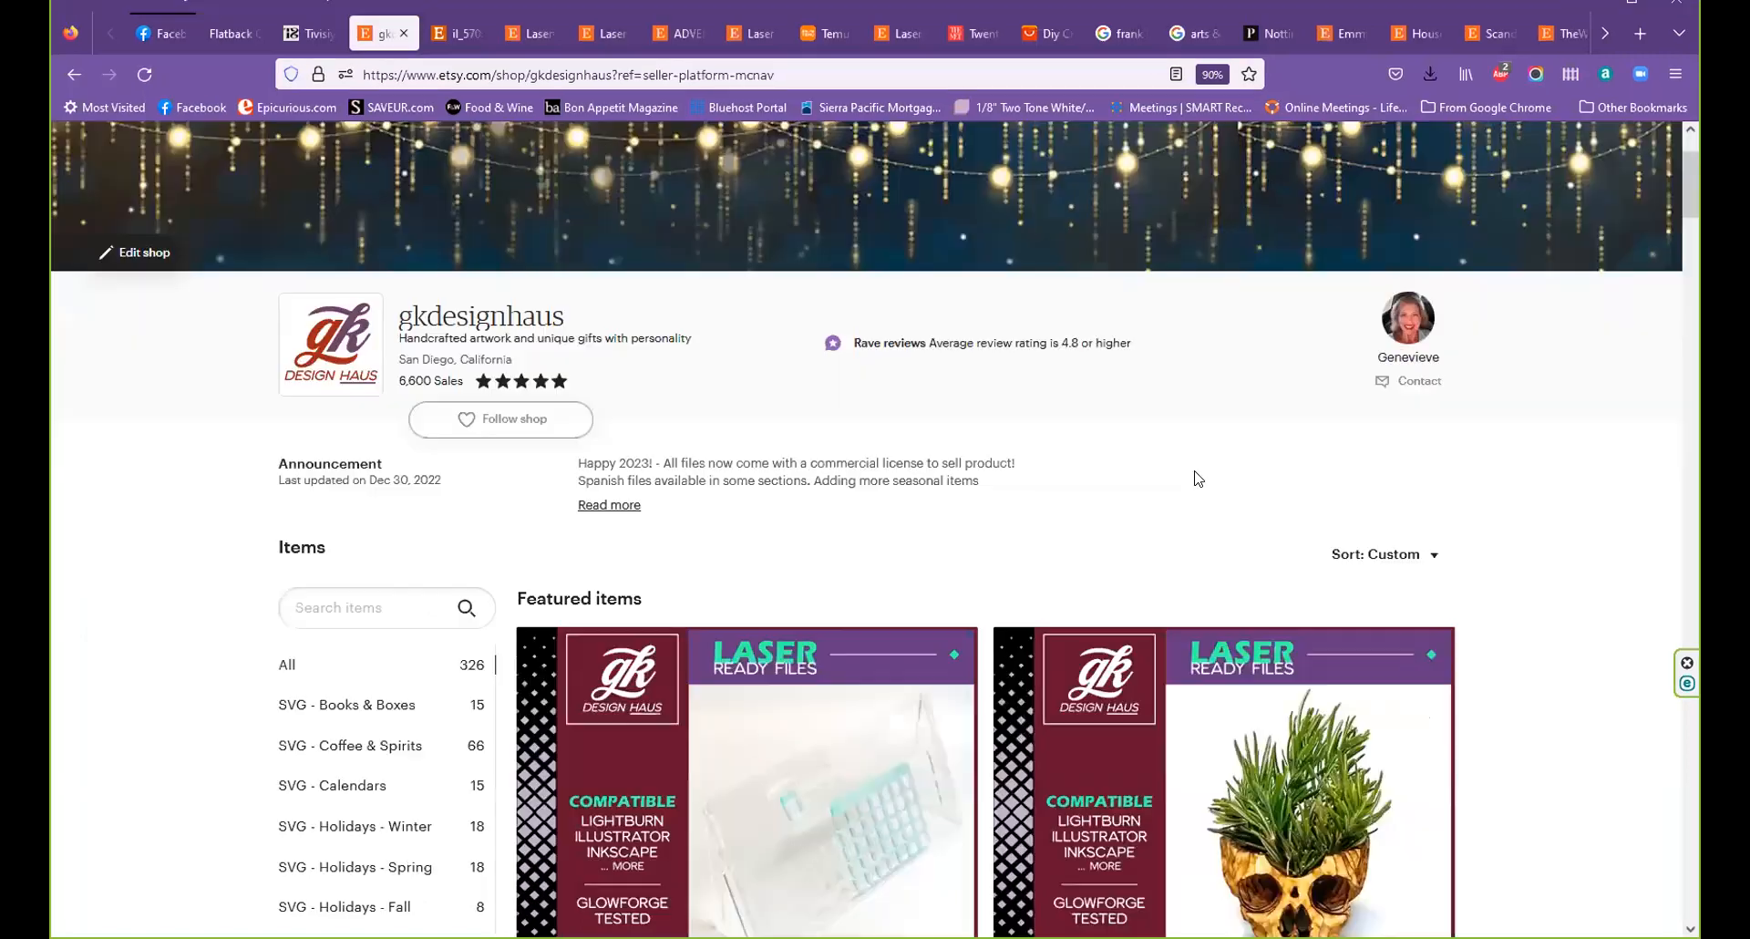
{"action": "scroll", "coordinate": [352, 555], "scroll_direction": "down", "scroll_amount": 5}
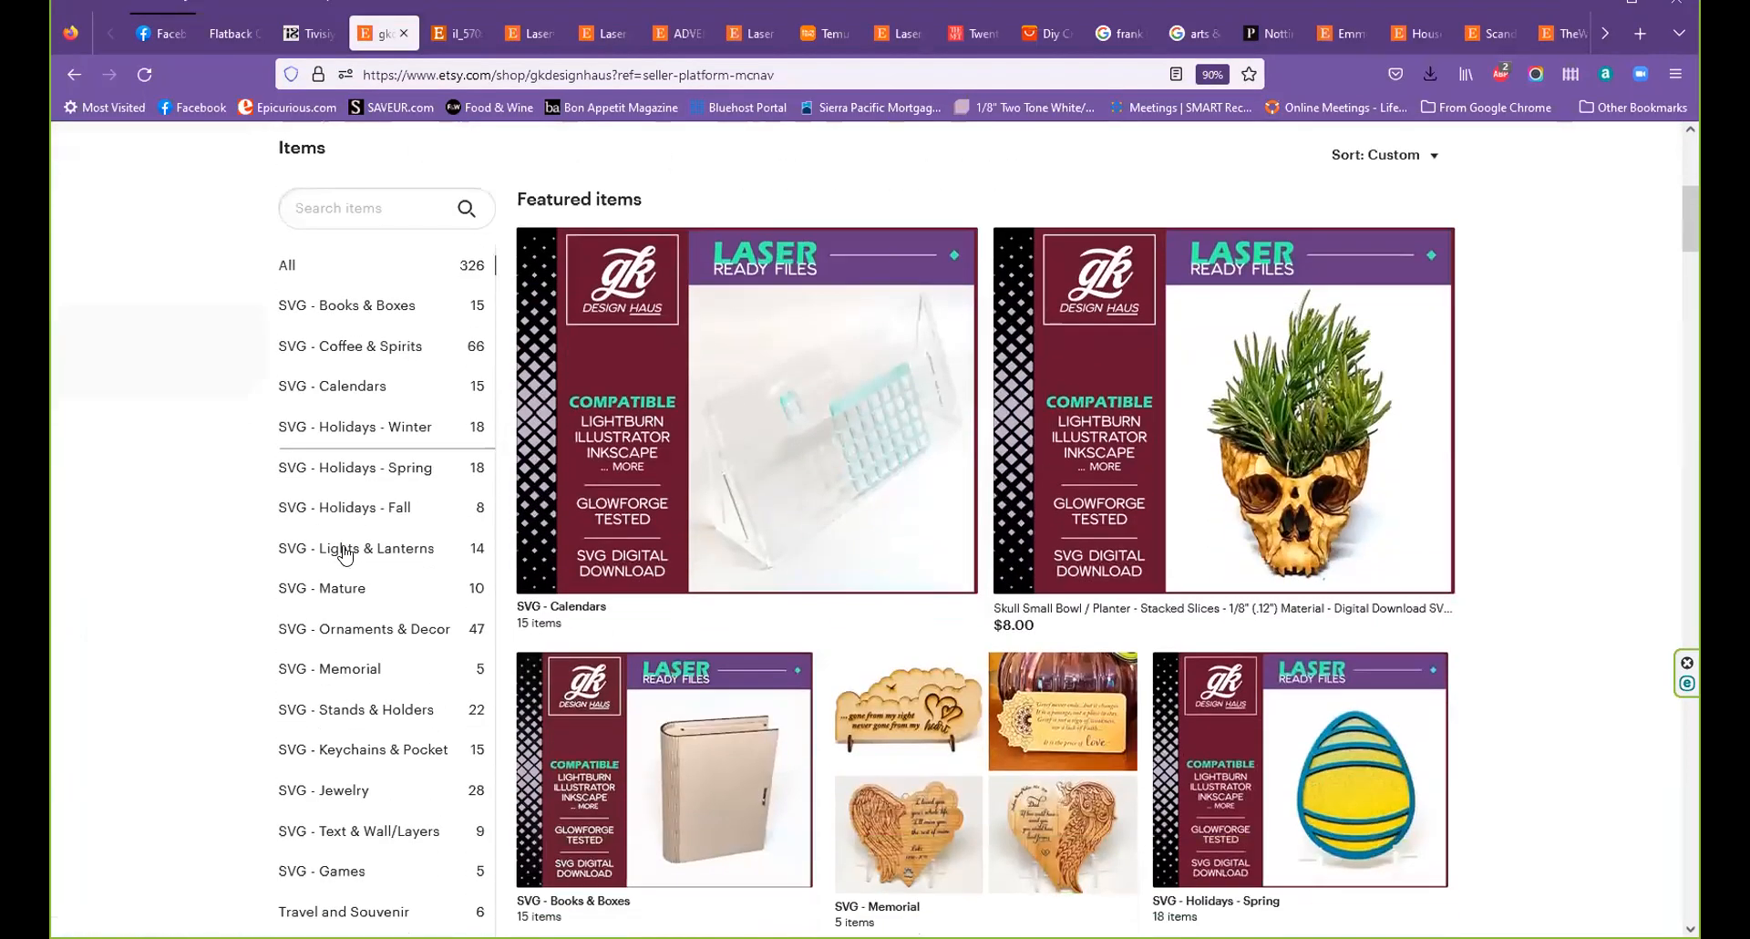
{"action": "scroll", "coordinate": [345, 553], "scroll_direction": "down", "scroll_amount": 1}
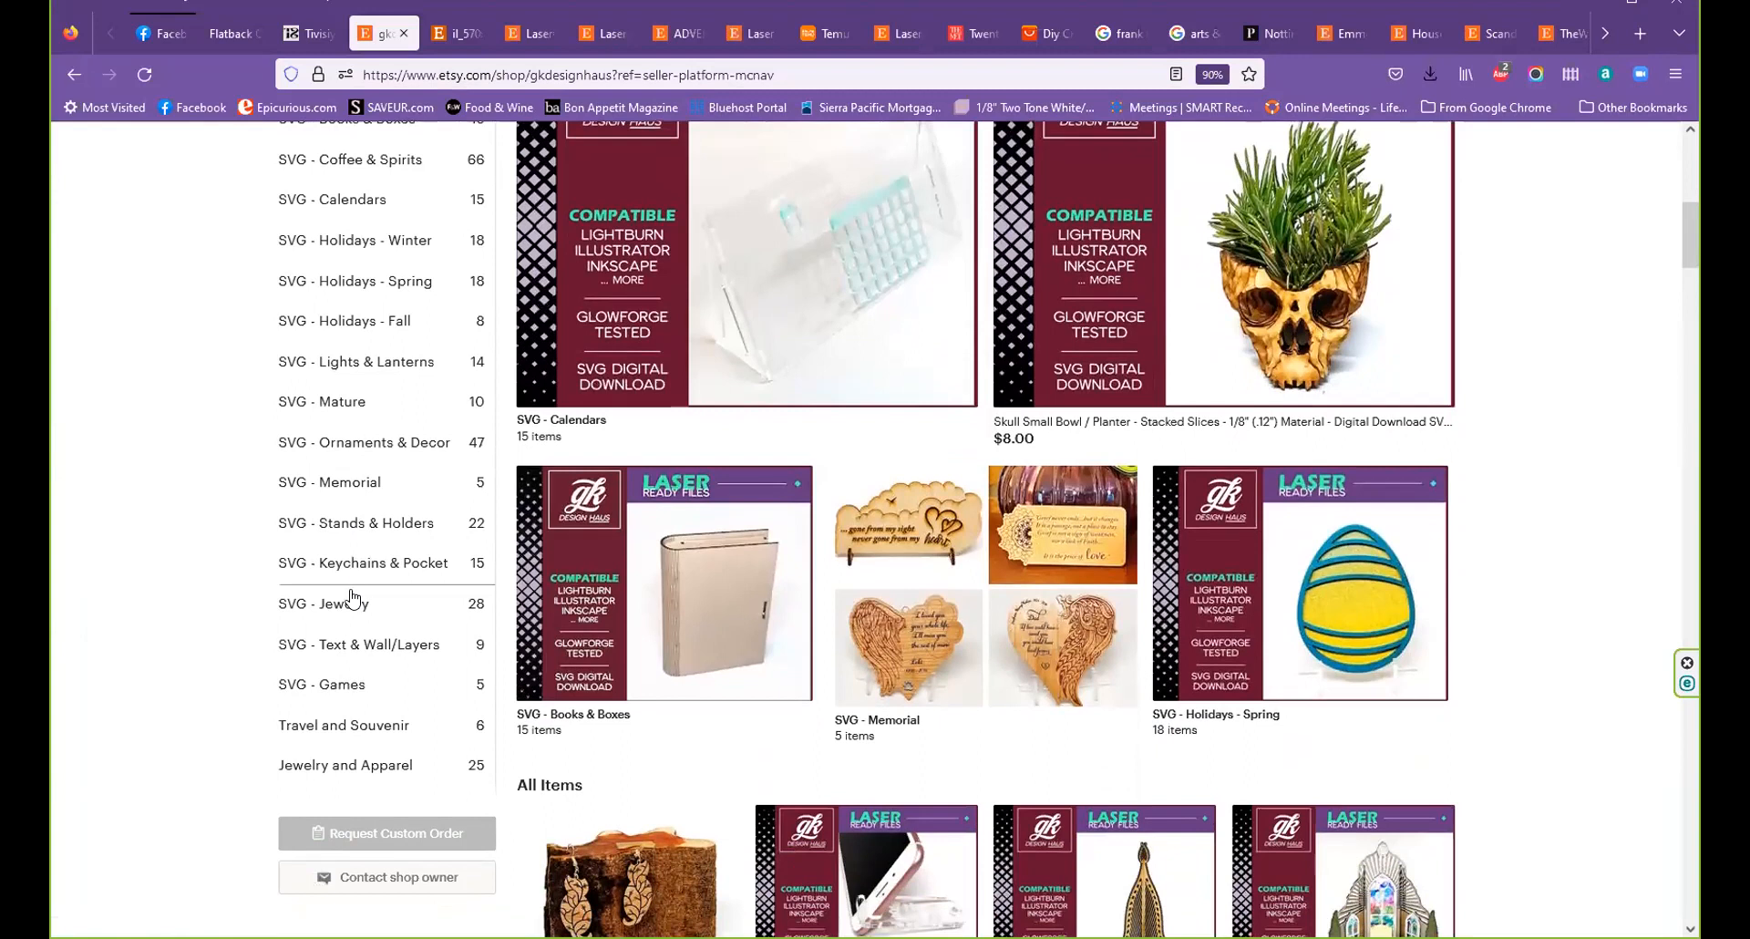
{"action": "left_click", "coordinate": [355, 639]}
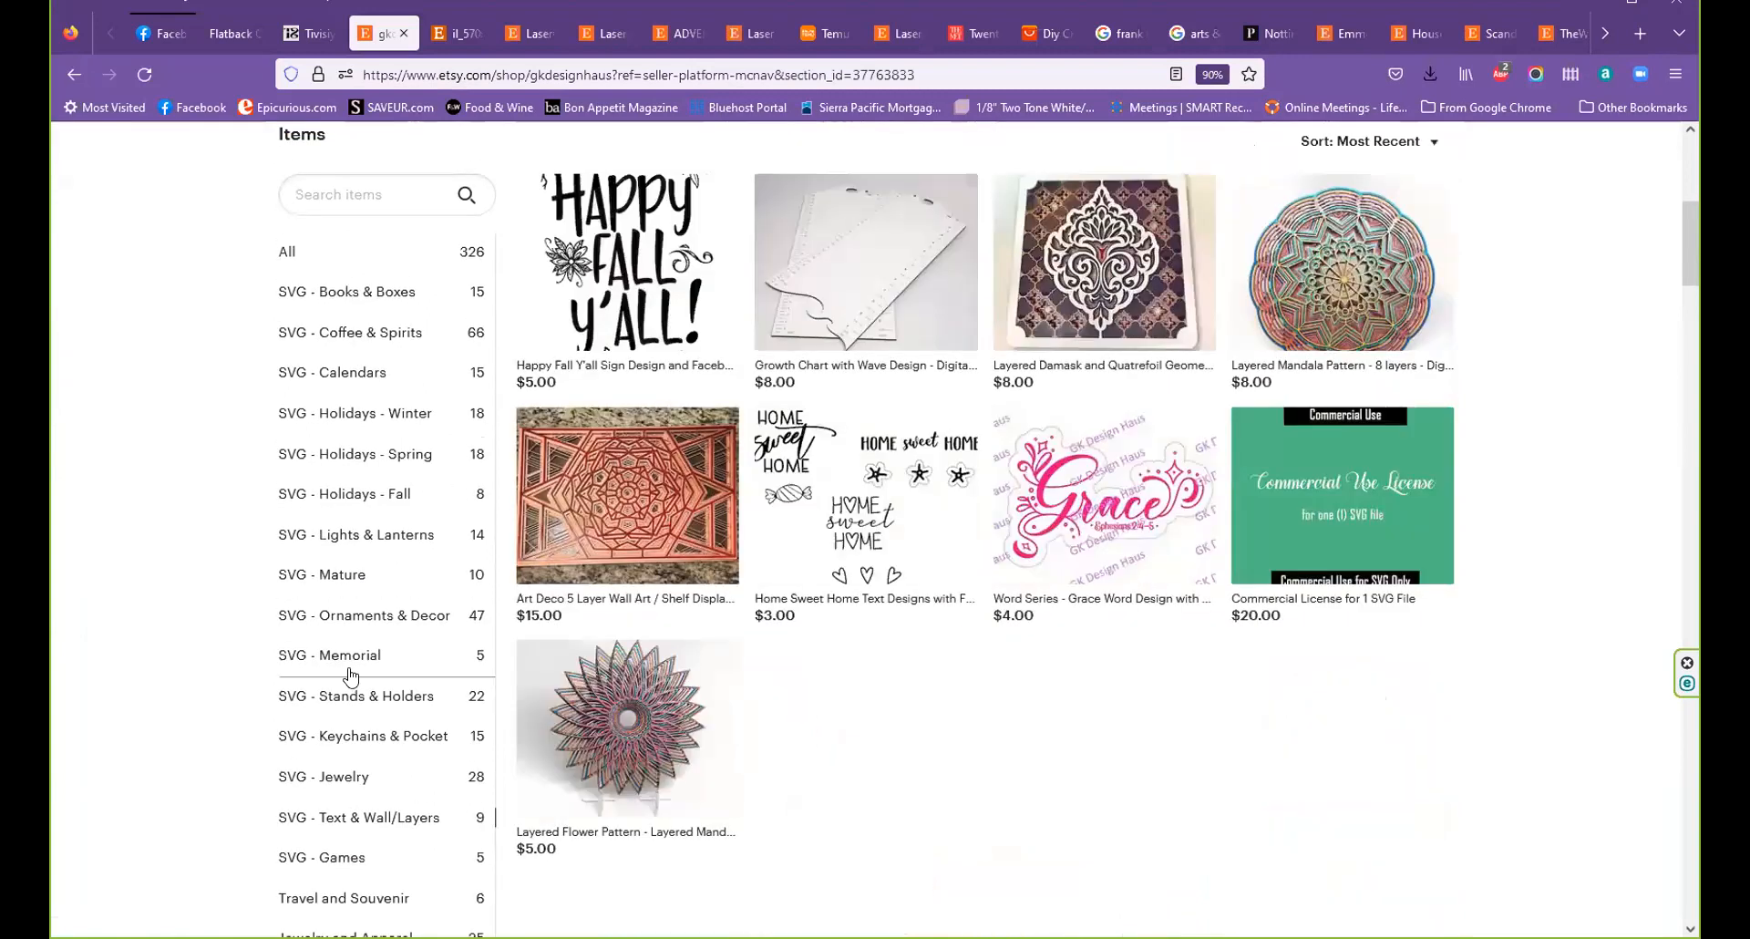
{"action": "left_click", "coordinate": [720, 584]}
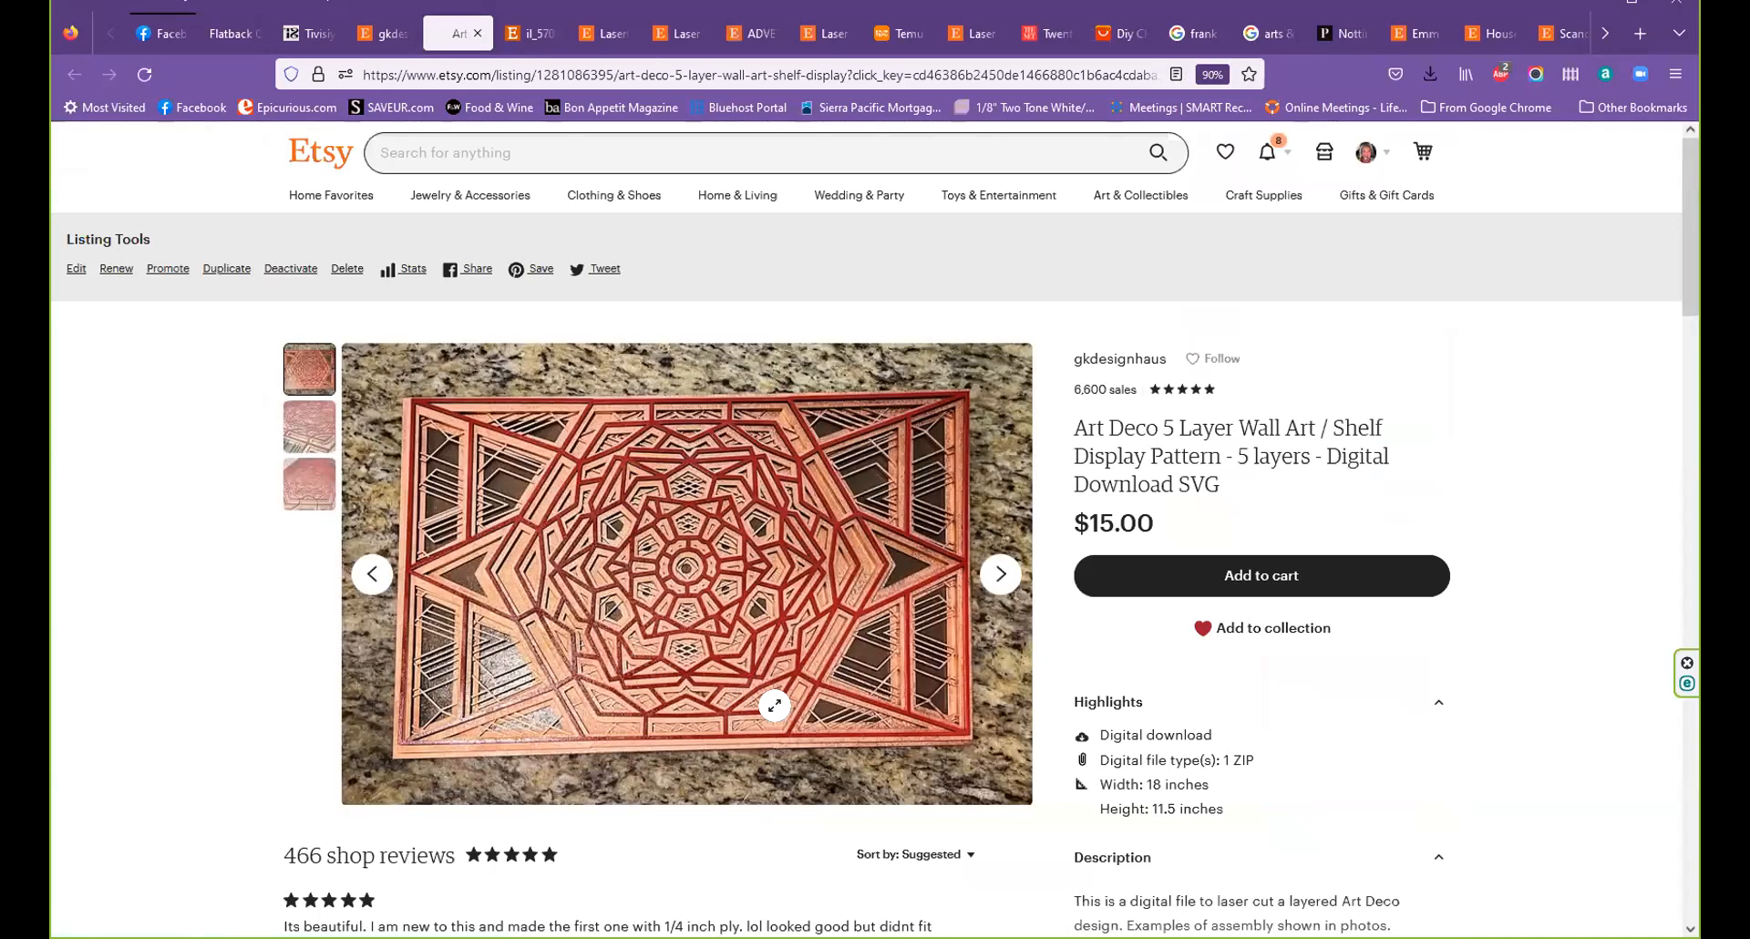
View the listing's second photo, return to the first one, and reload the listing page
{"action": "left_click", "coordinate": [321, 441]}
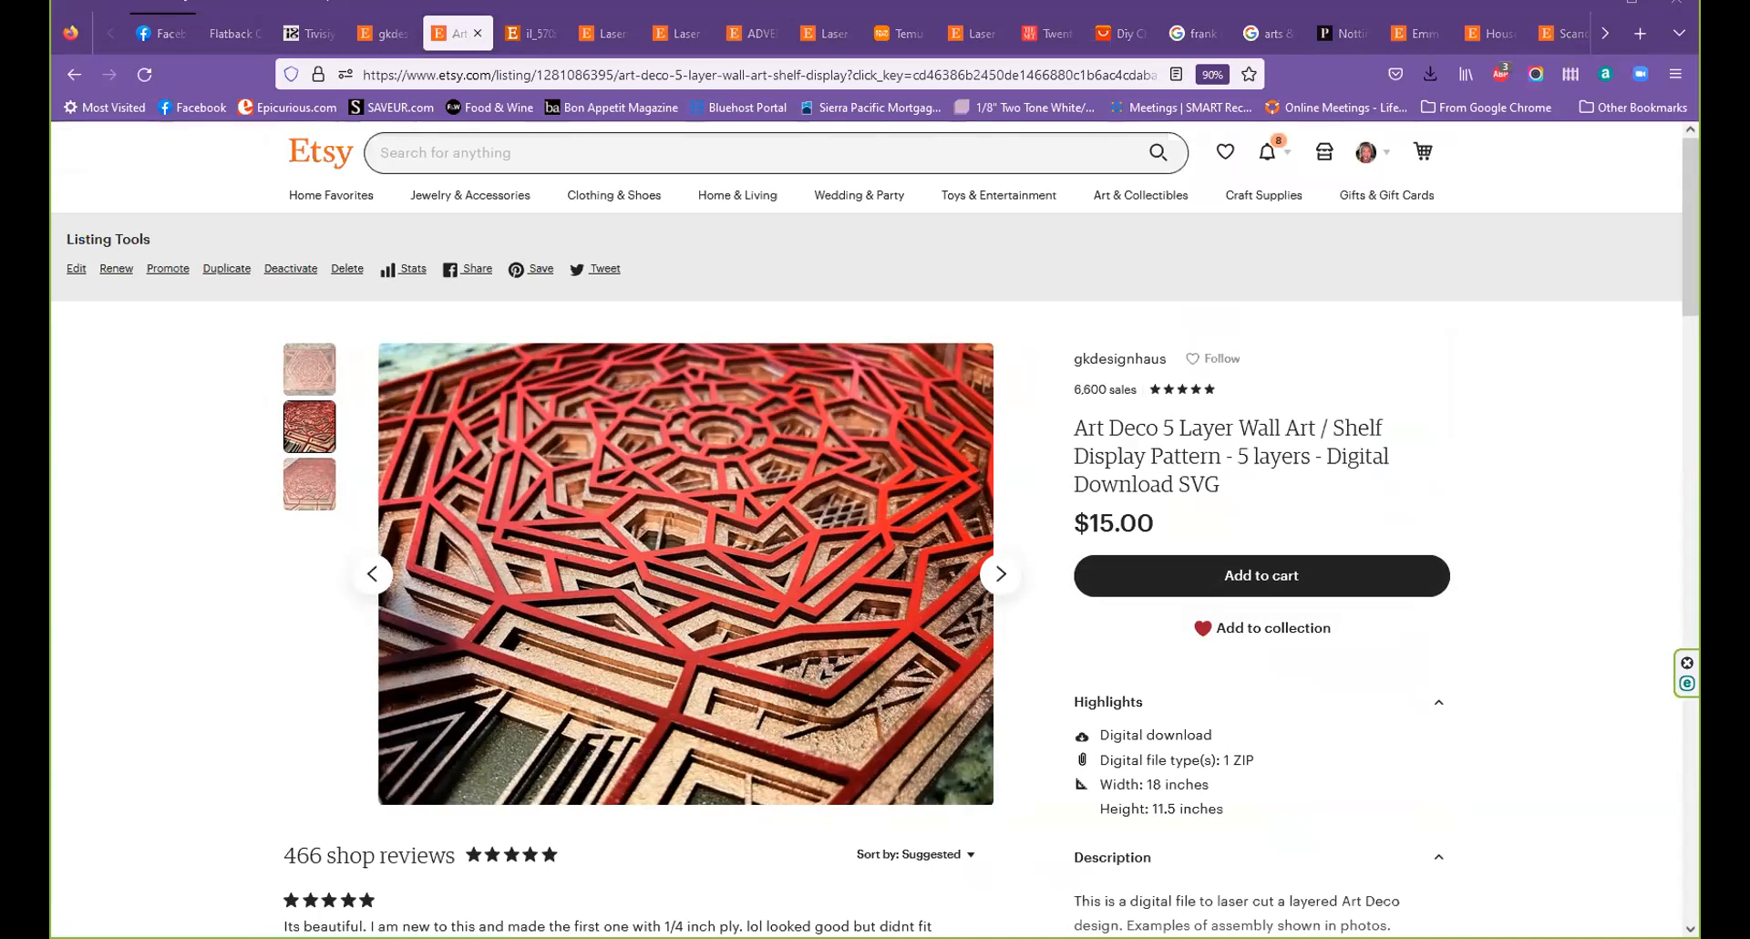
{"action": "left_click", "coordinate": [309, 381]}
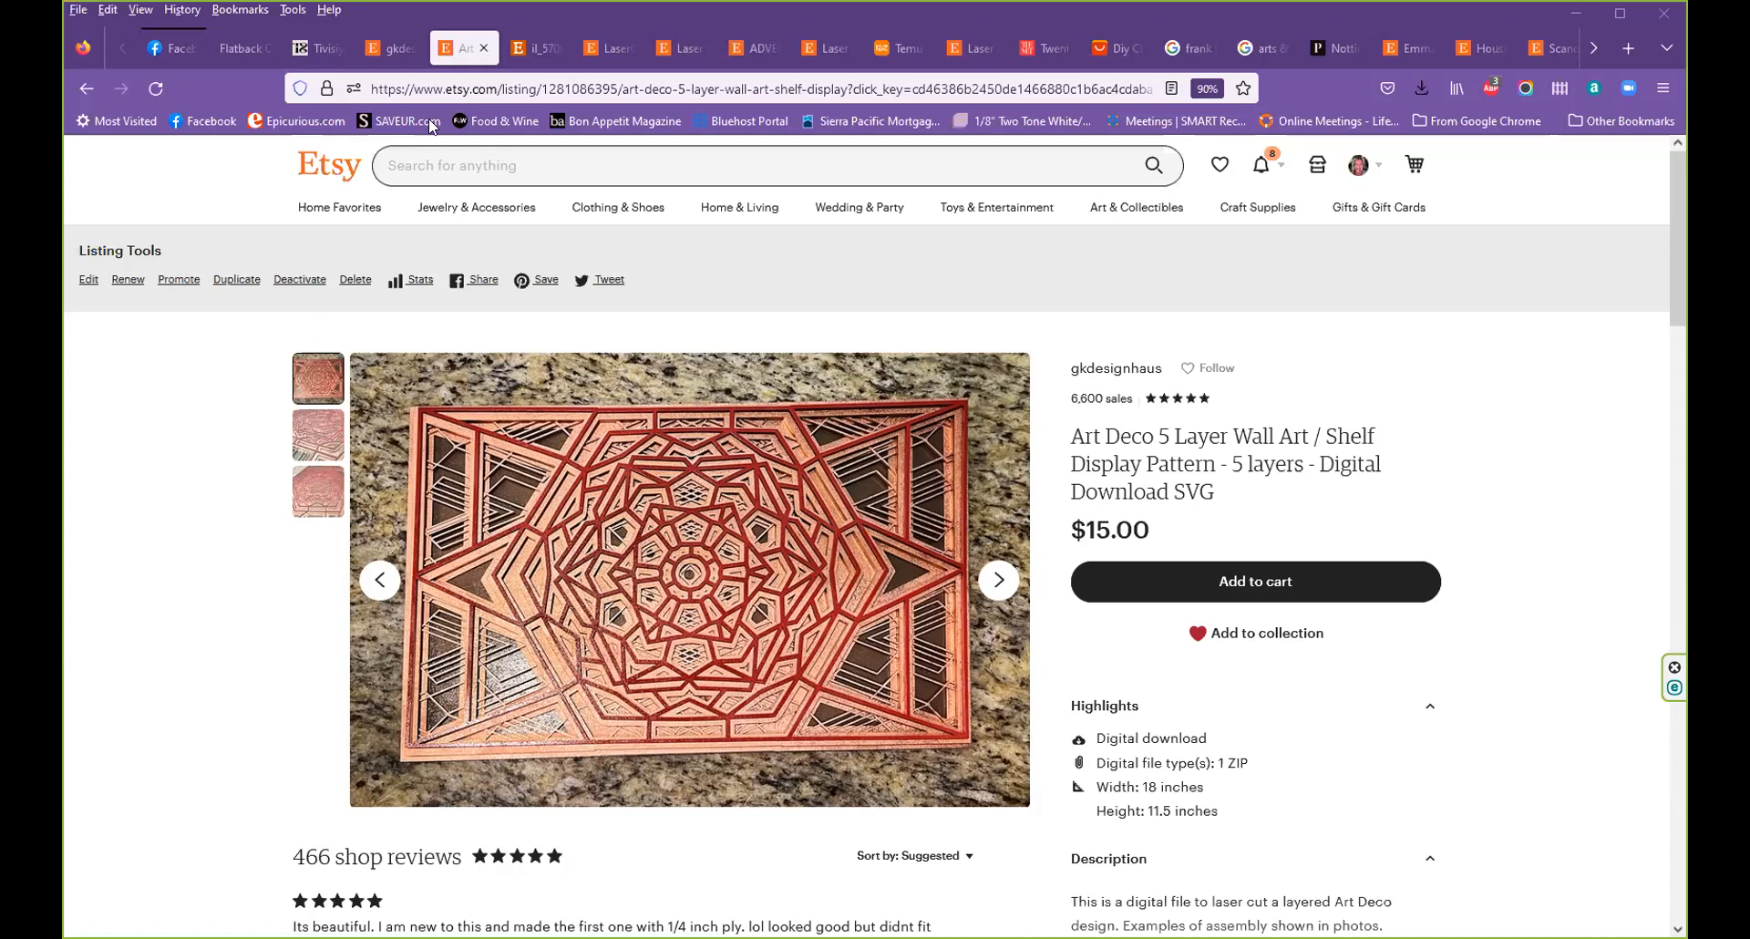
{"action": "left_click", "coordinate": [391, 48]}
{"action": "left_click", "coordinate": [463, 48]}
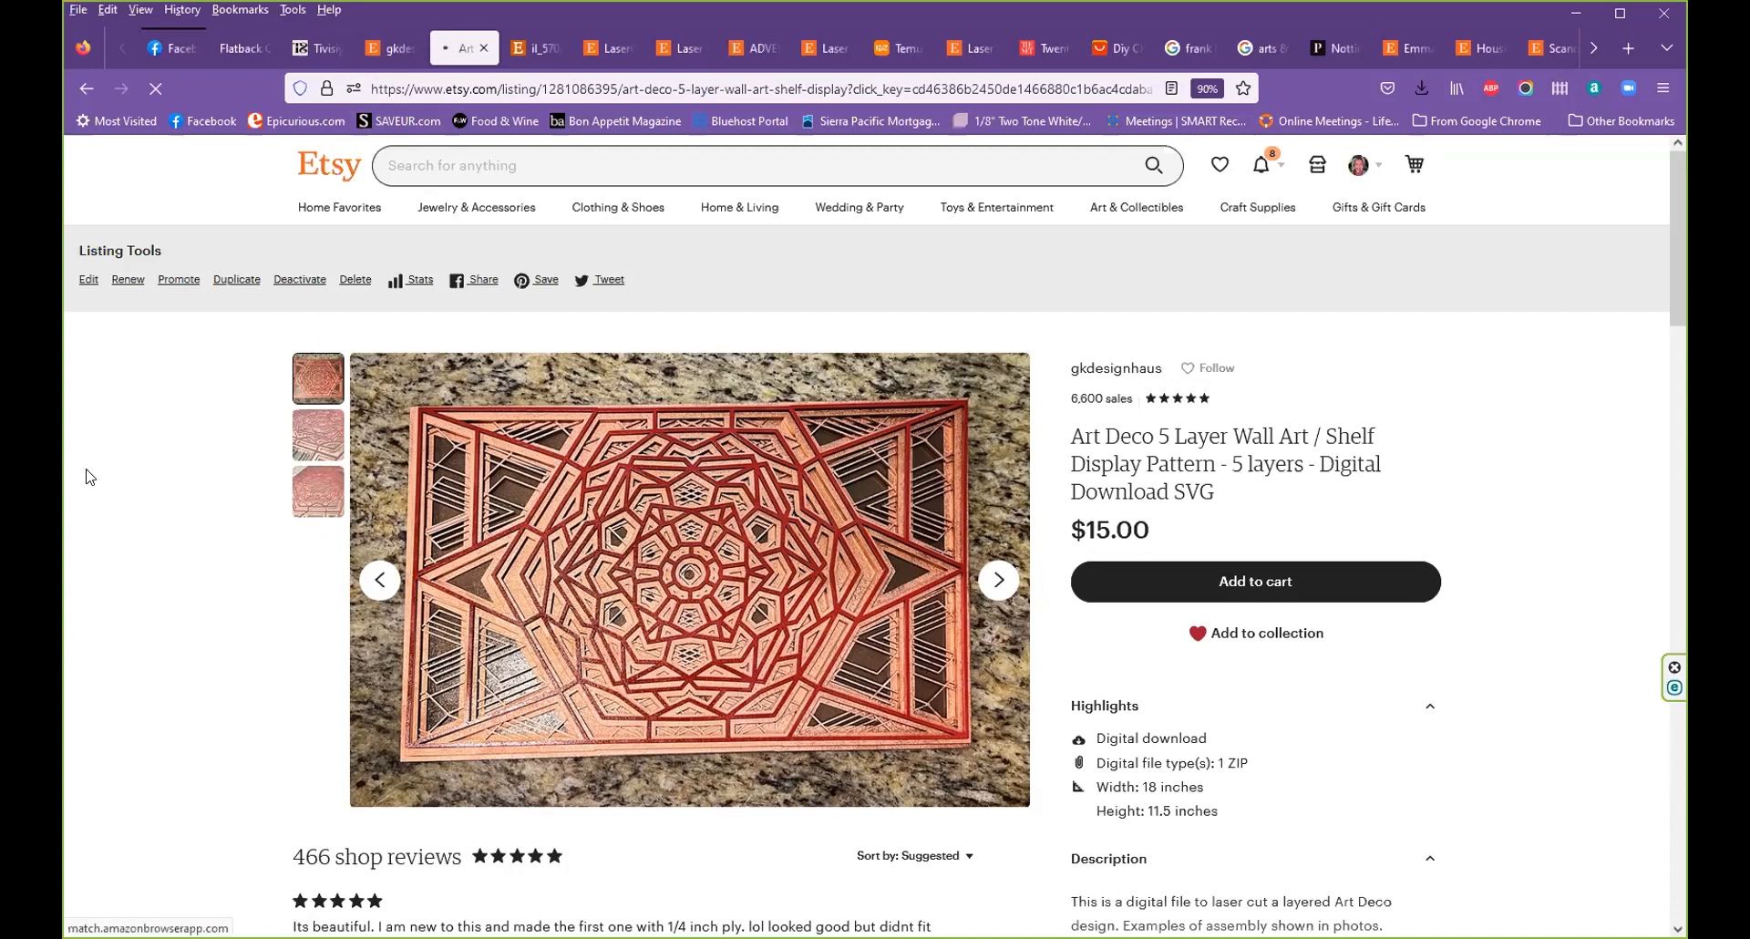
{"action": "key", "text": "F5"}
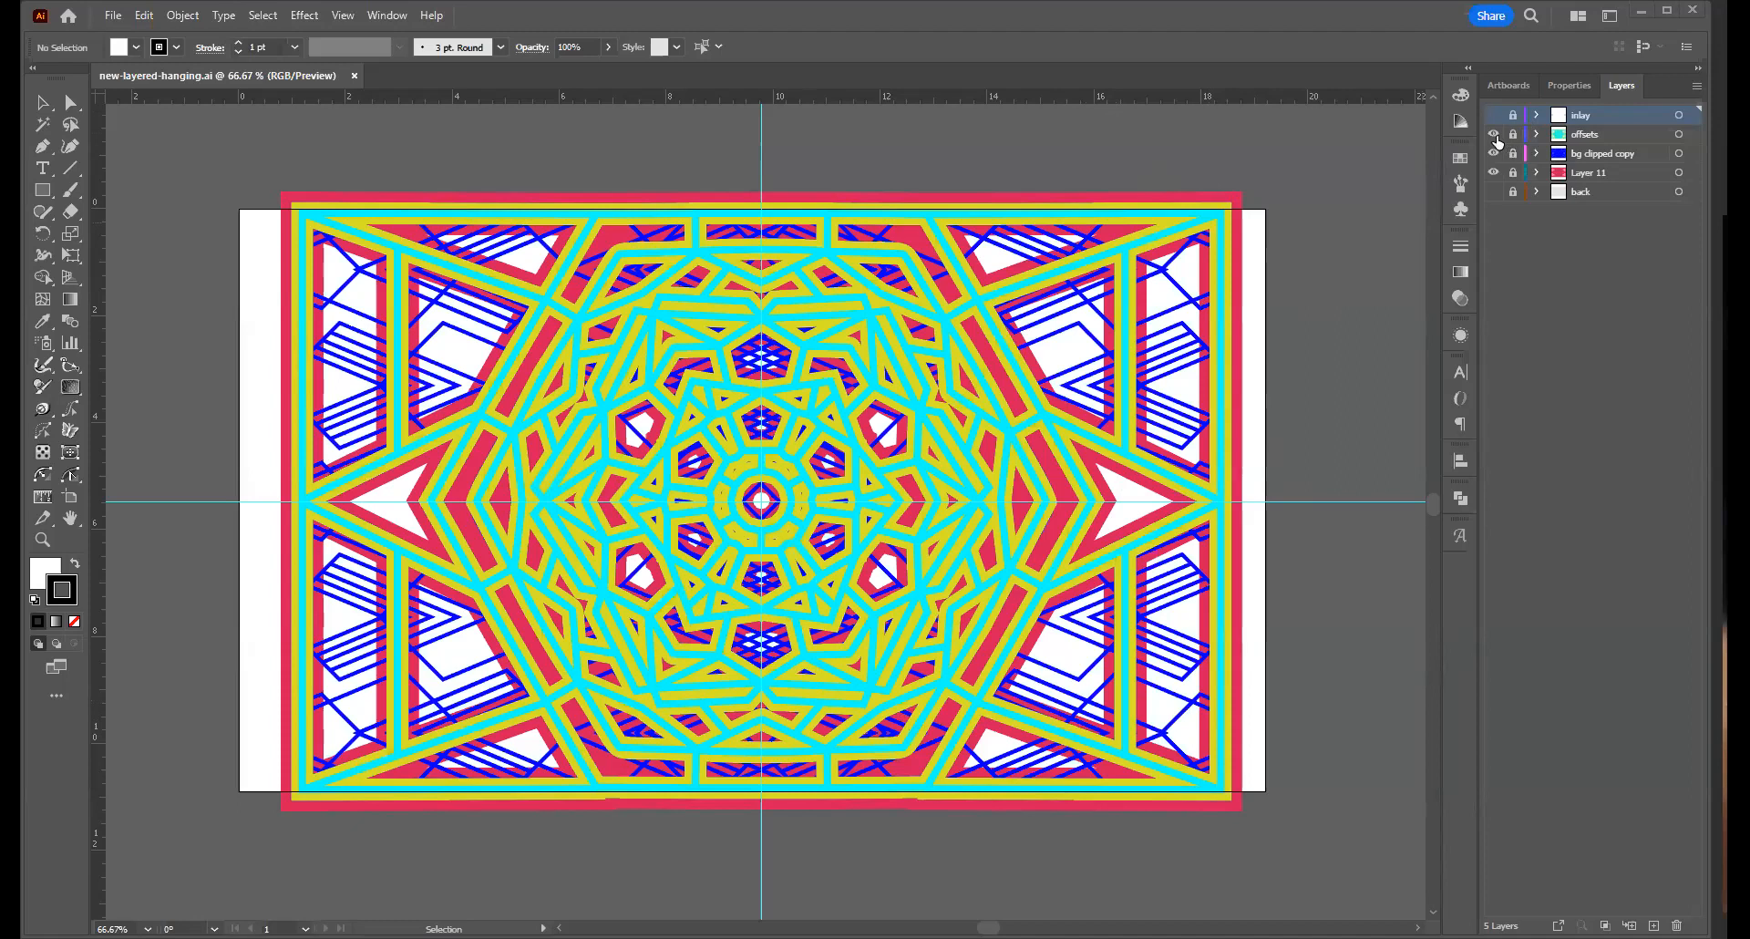
Hide the offsets and bg clipped copy layers to examine Layer 11, and show both layers again
{"action": "left_click", "coordinate": [1495, 136]}
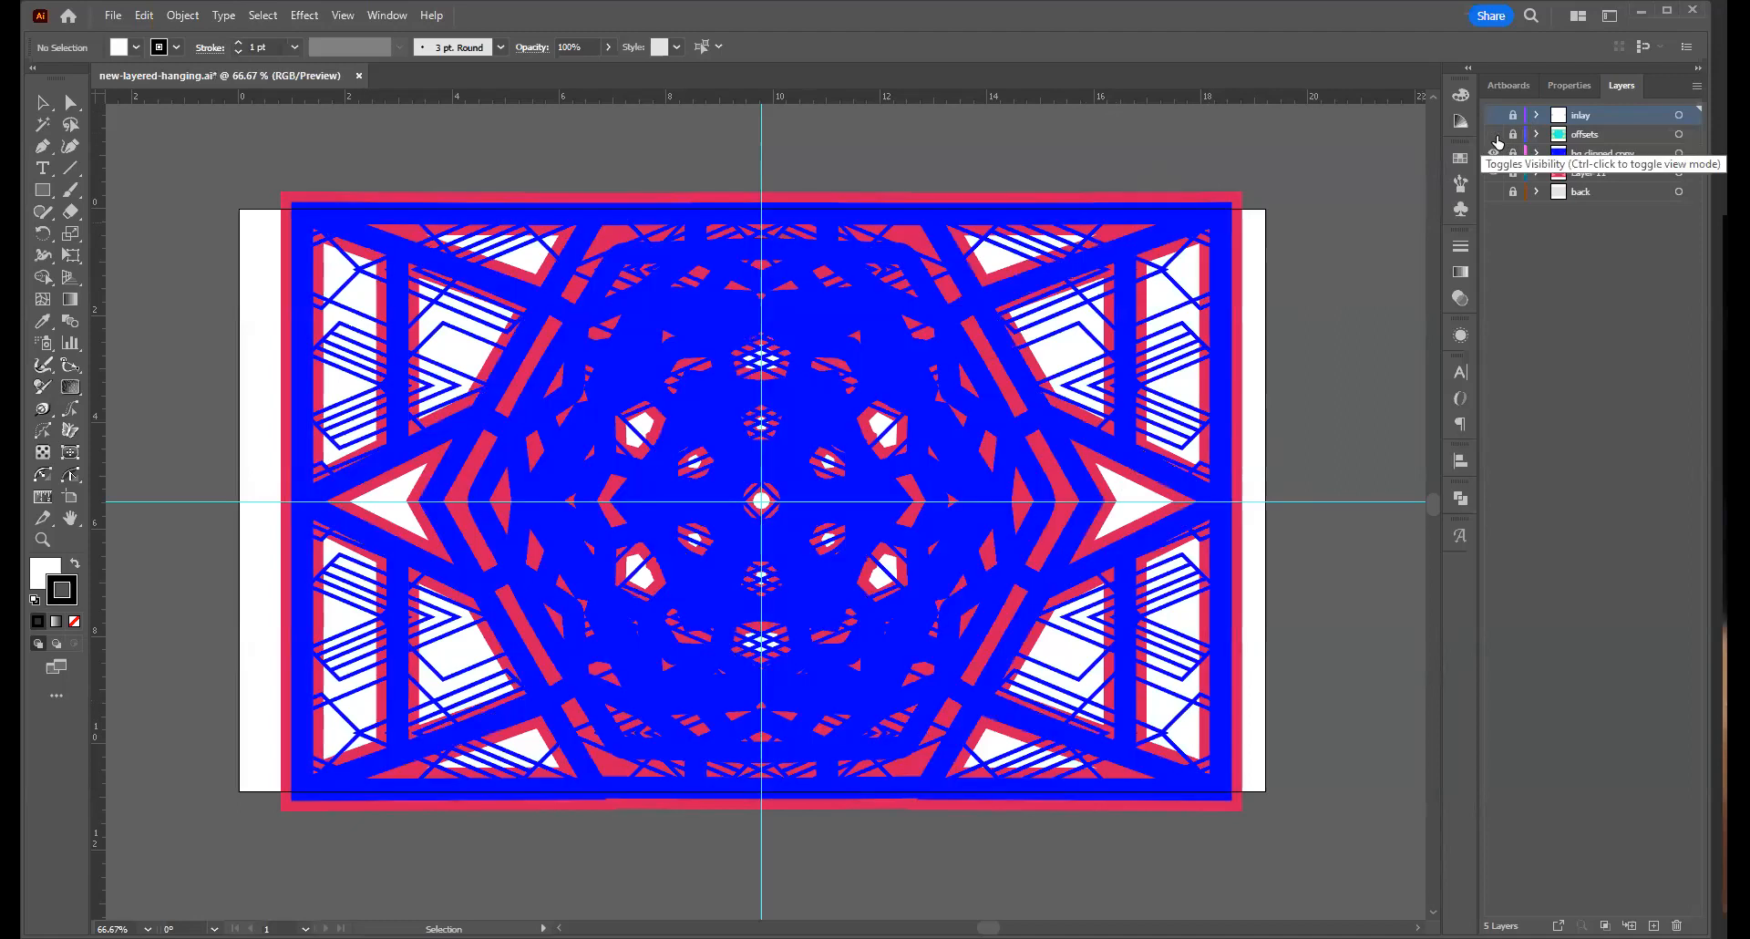
{"action": "left_click", "coordinate": [1495, 135]}
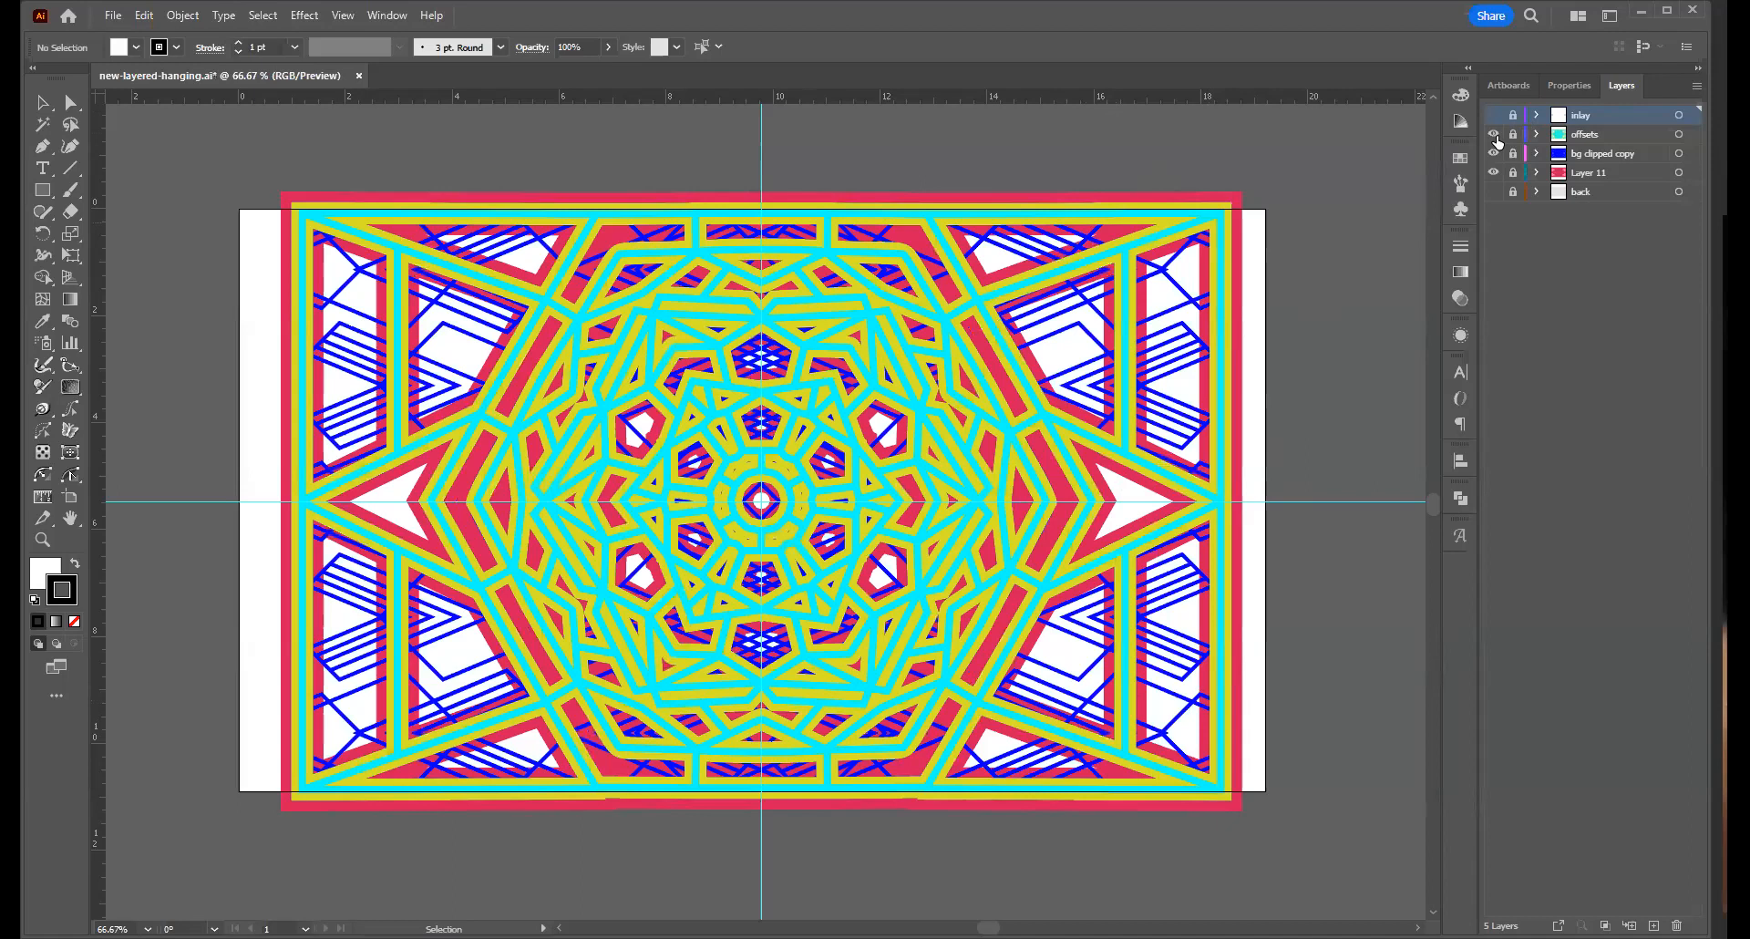
{"action": "left_click", "coordinate": [1496, 136]}
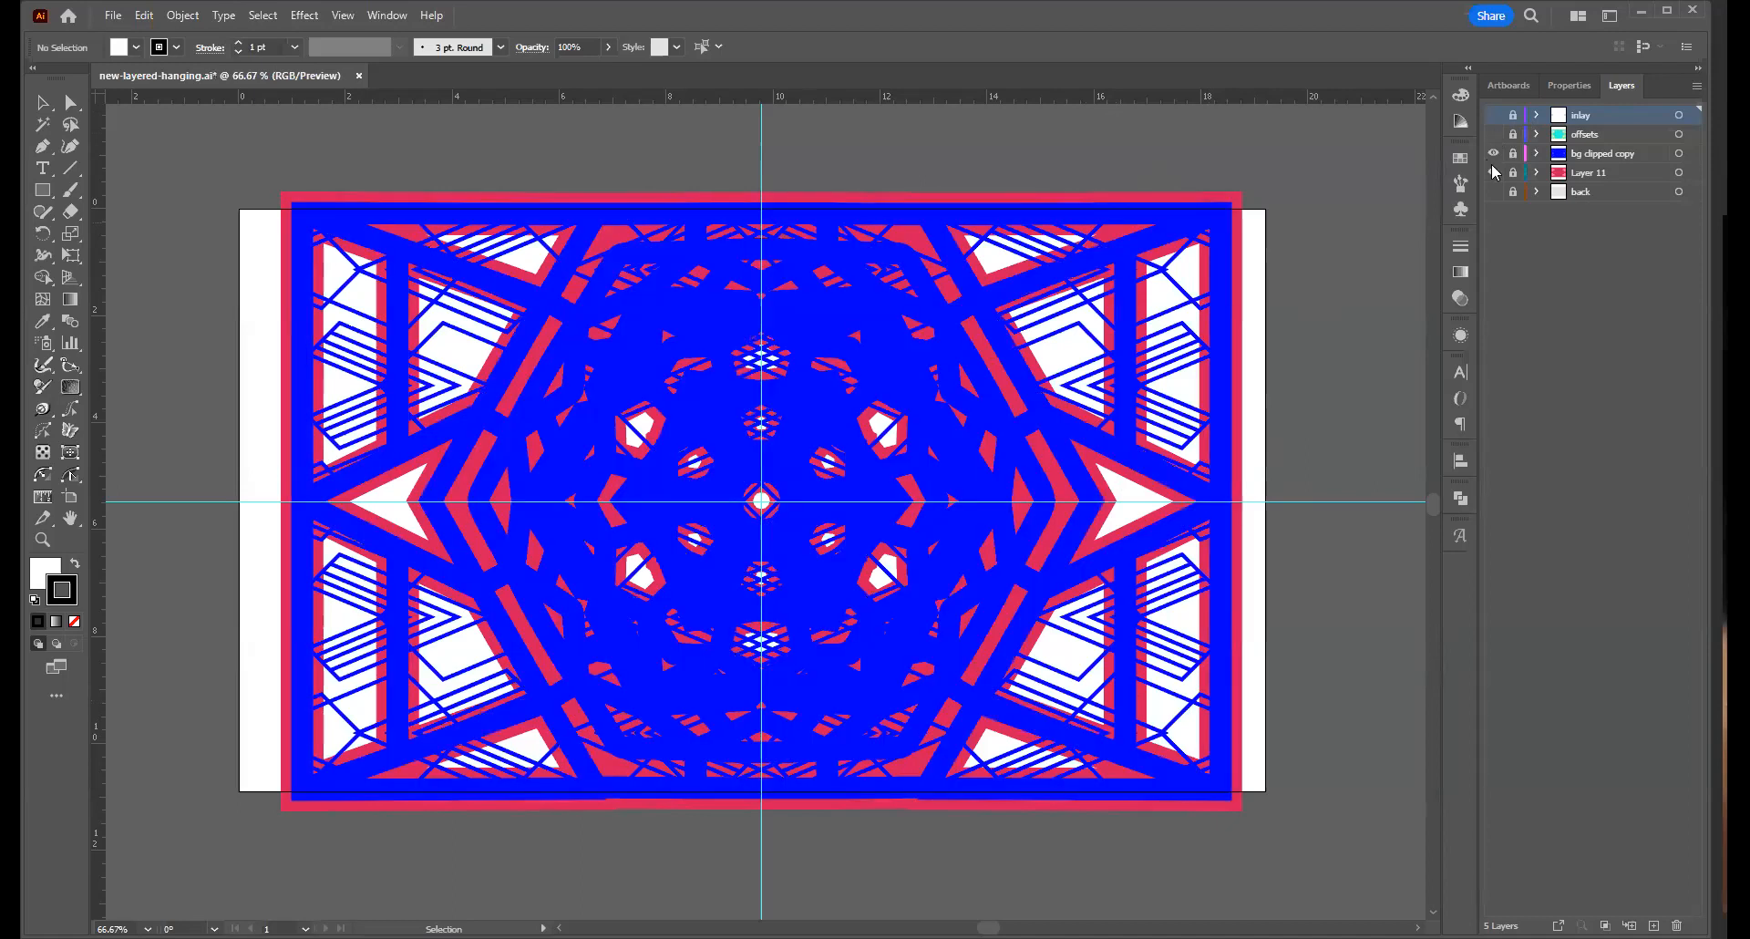
{"action": "left_click", "coordinate": [1493, 156]}
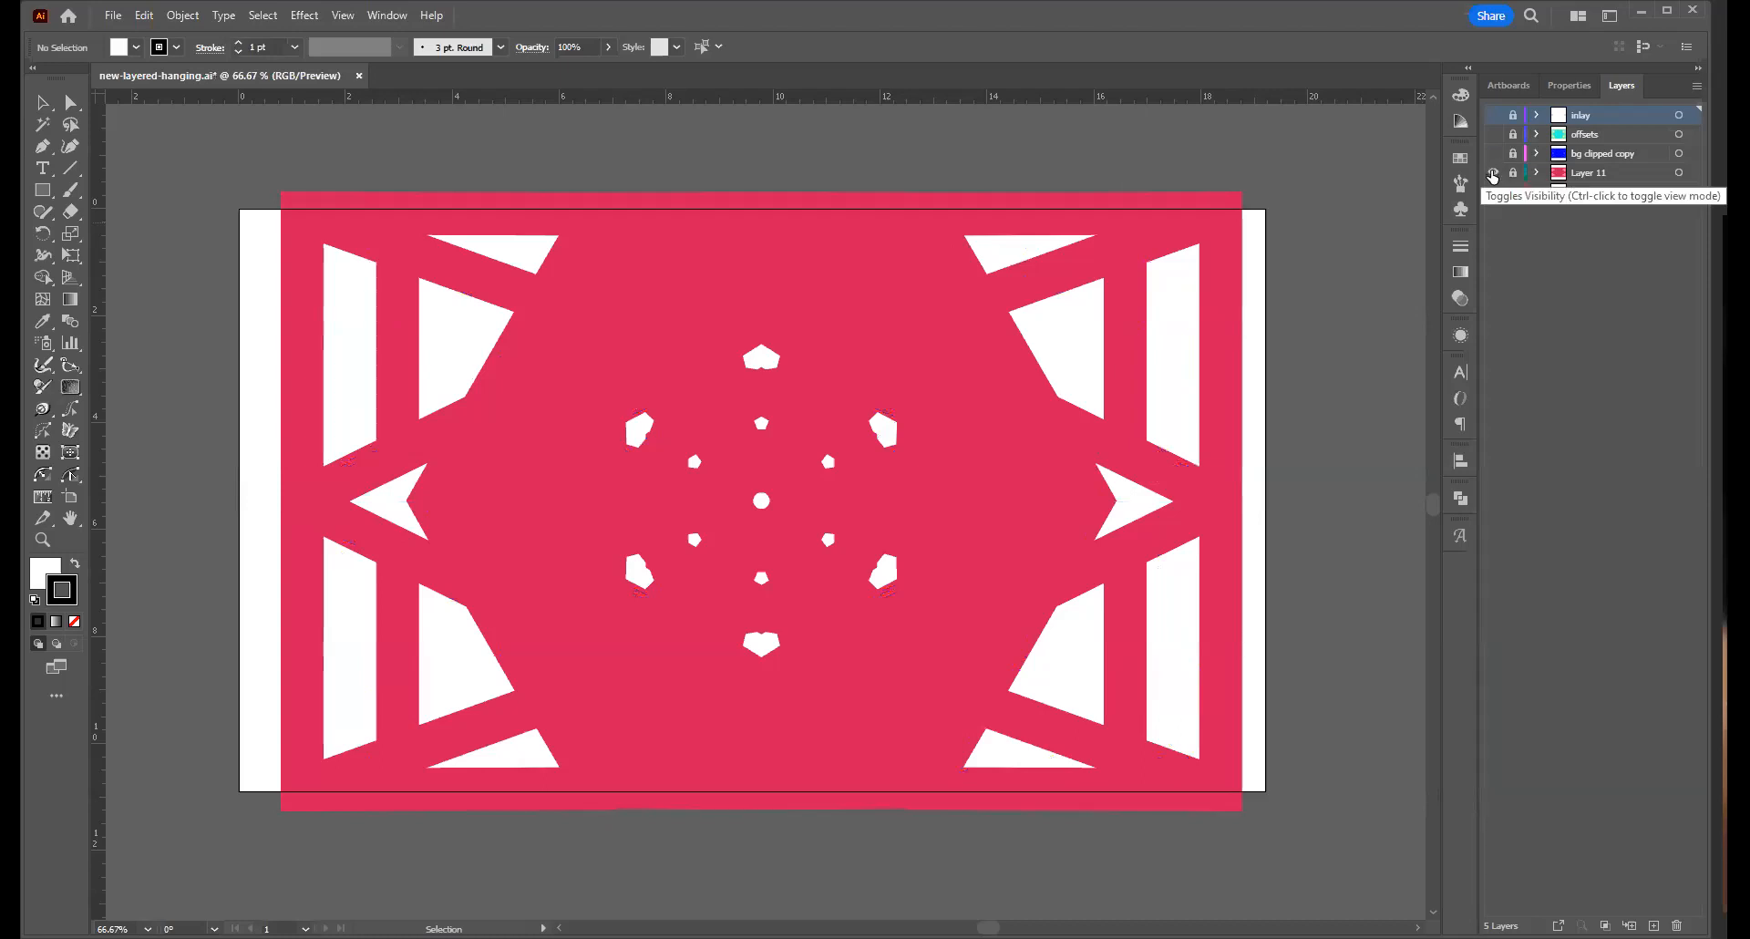
{"action": "left_click", "coordinate": [1494, 173]}
{"action": "left_click", "coordinate": [1494, 173]}
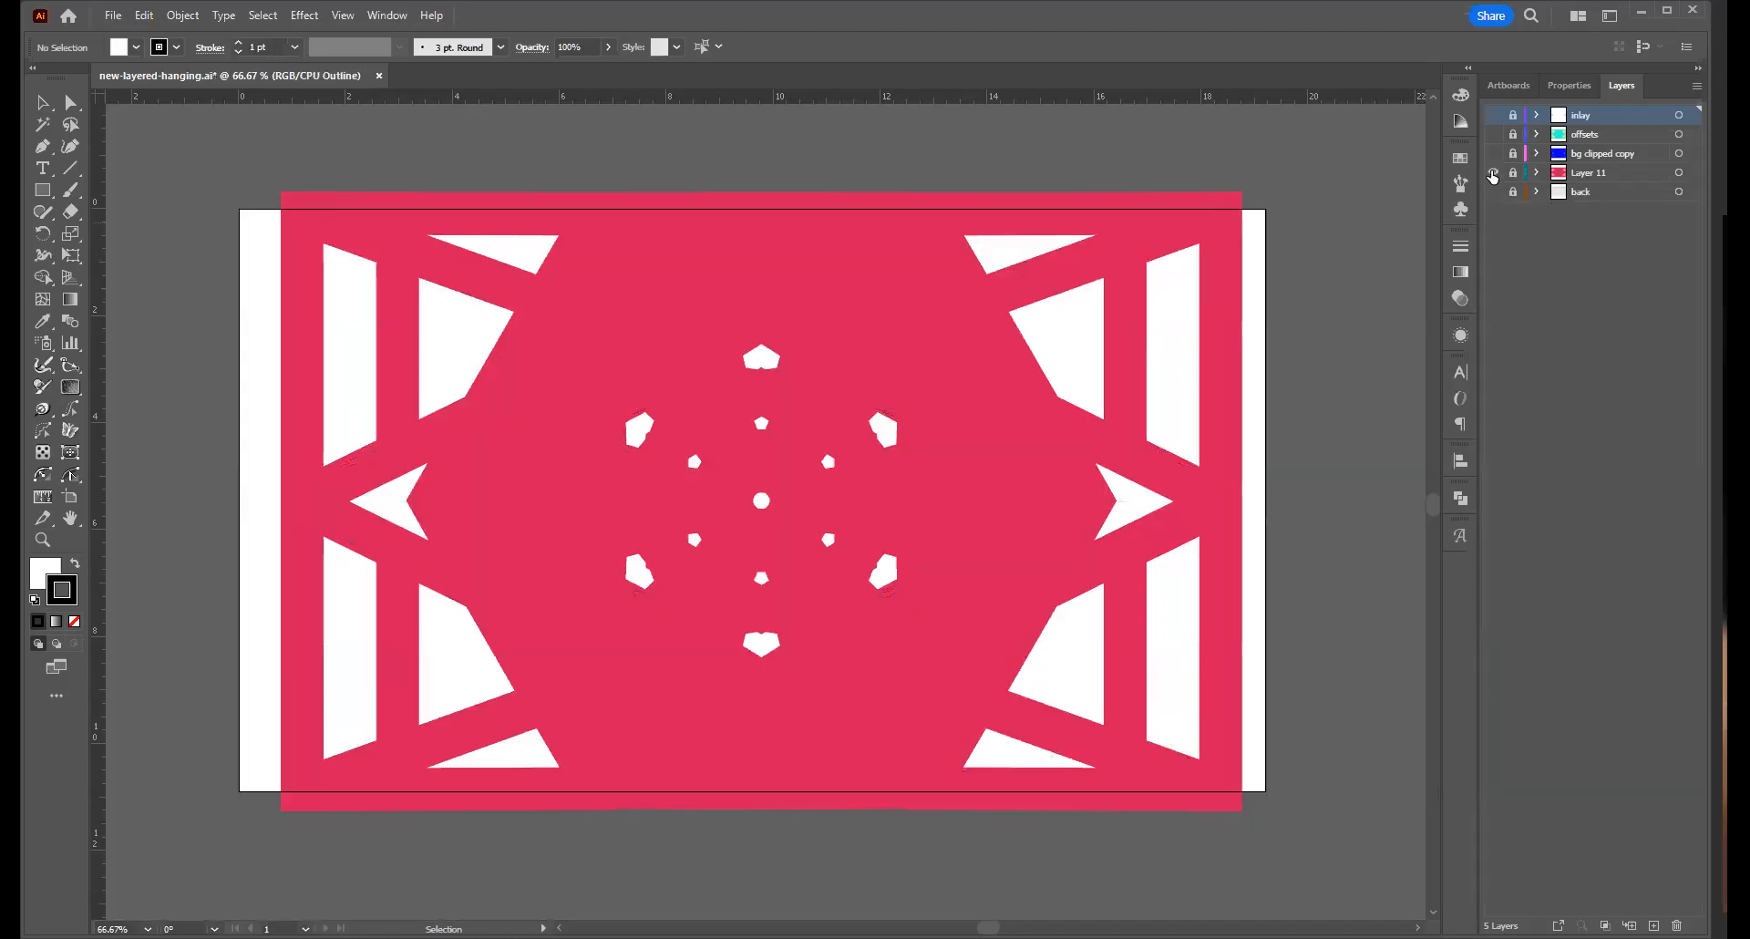
{"action": "left_click", "coordinate": [1493, 153]}
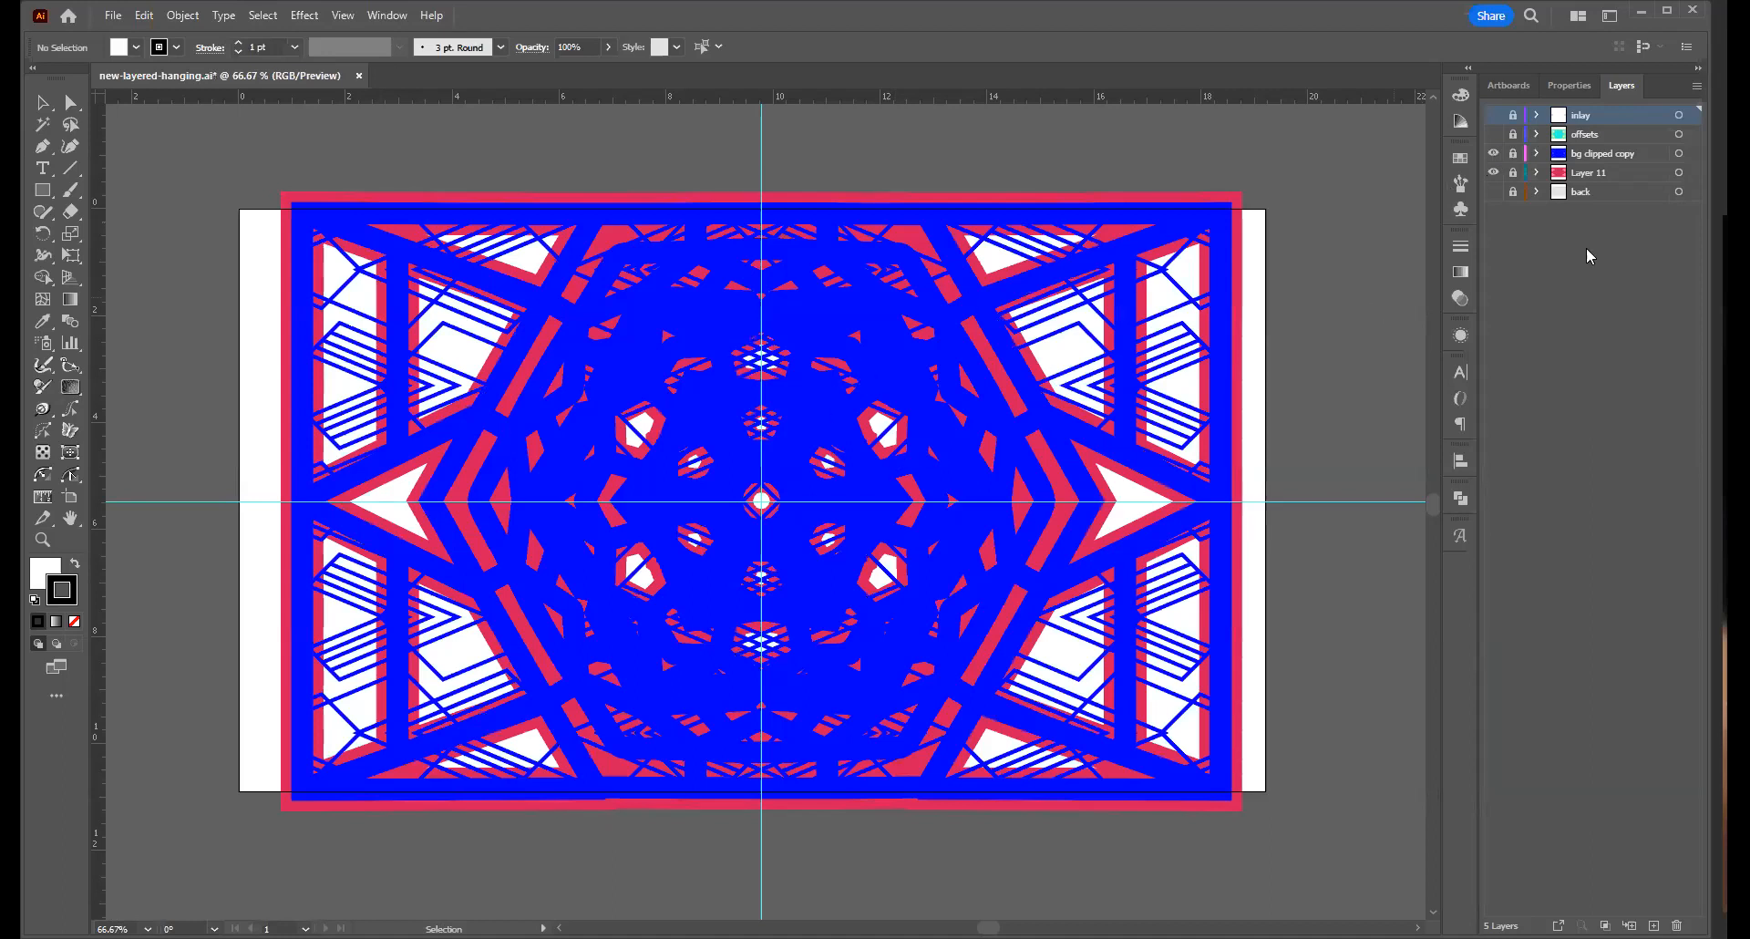
{"action": "left_click", "coordinate": [1493, 134]}
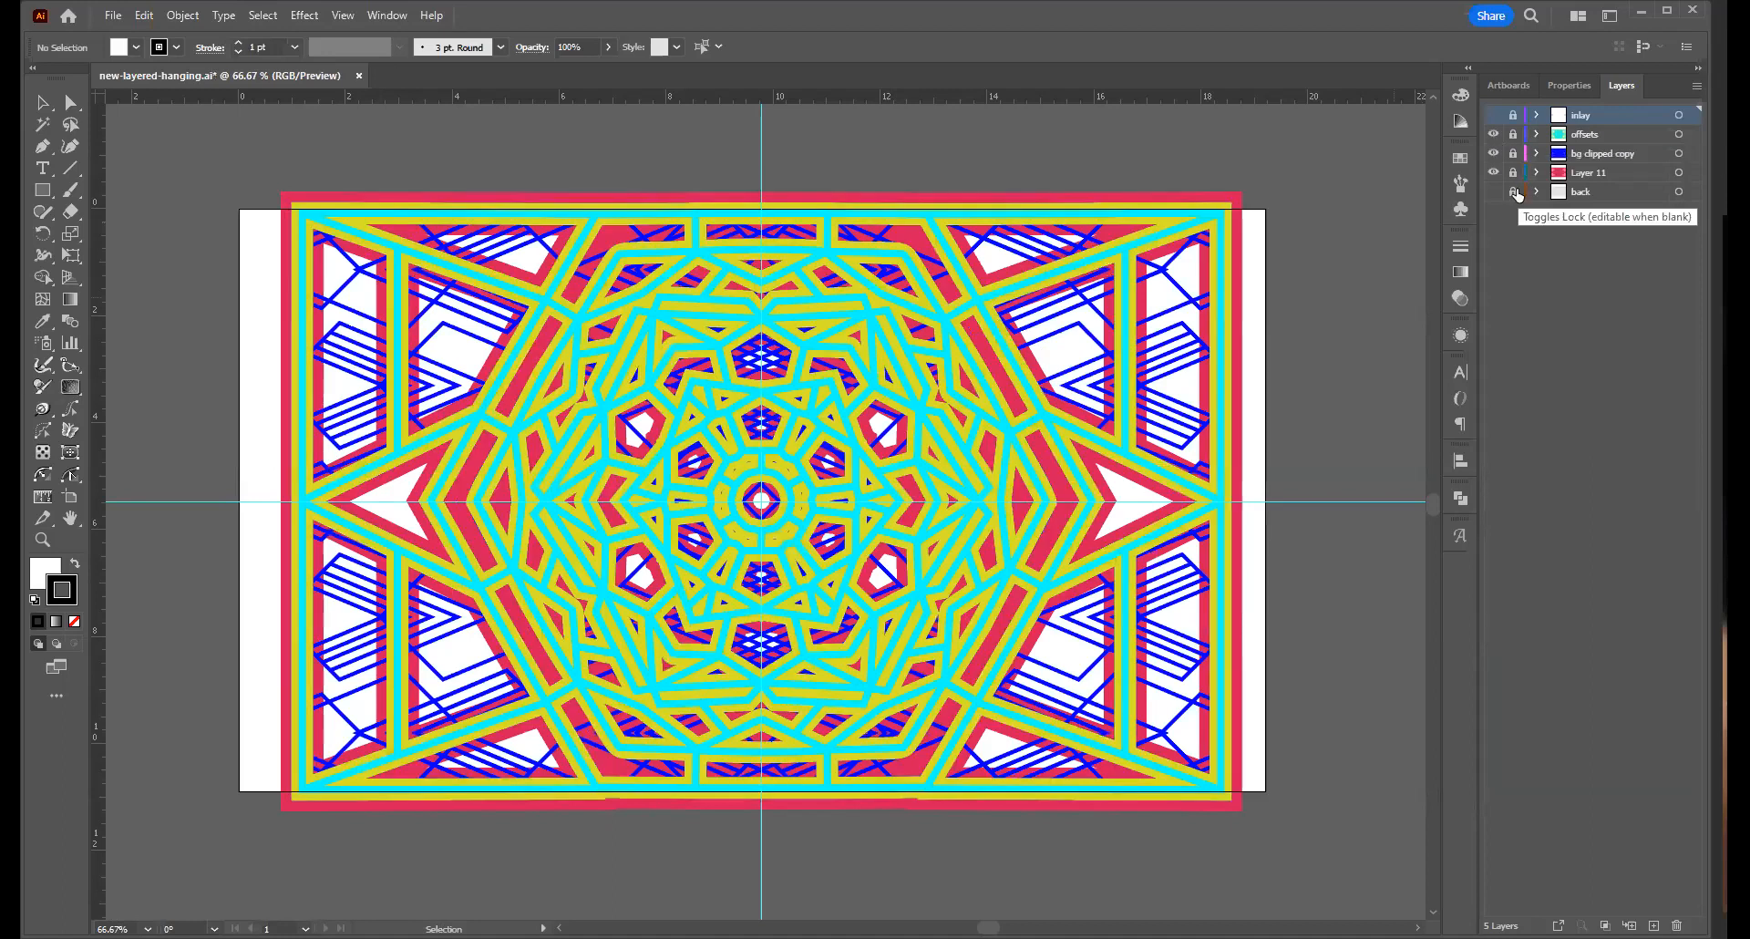
Toggle the back layer's visibility and show the inlay layer to examine how they complete the layered design
{"action": "left_click", "coordinate": [1494, 192]}
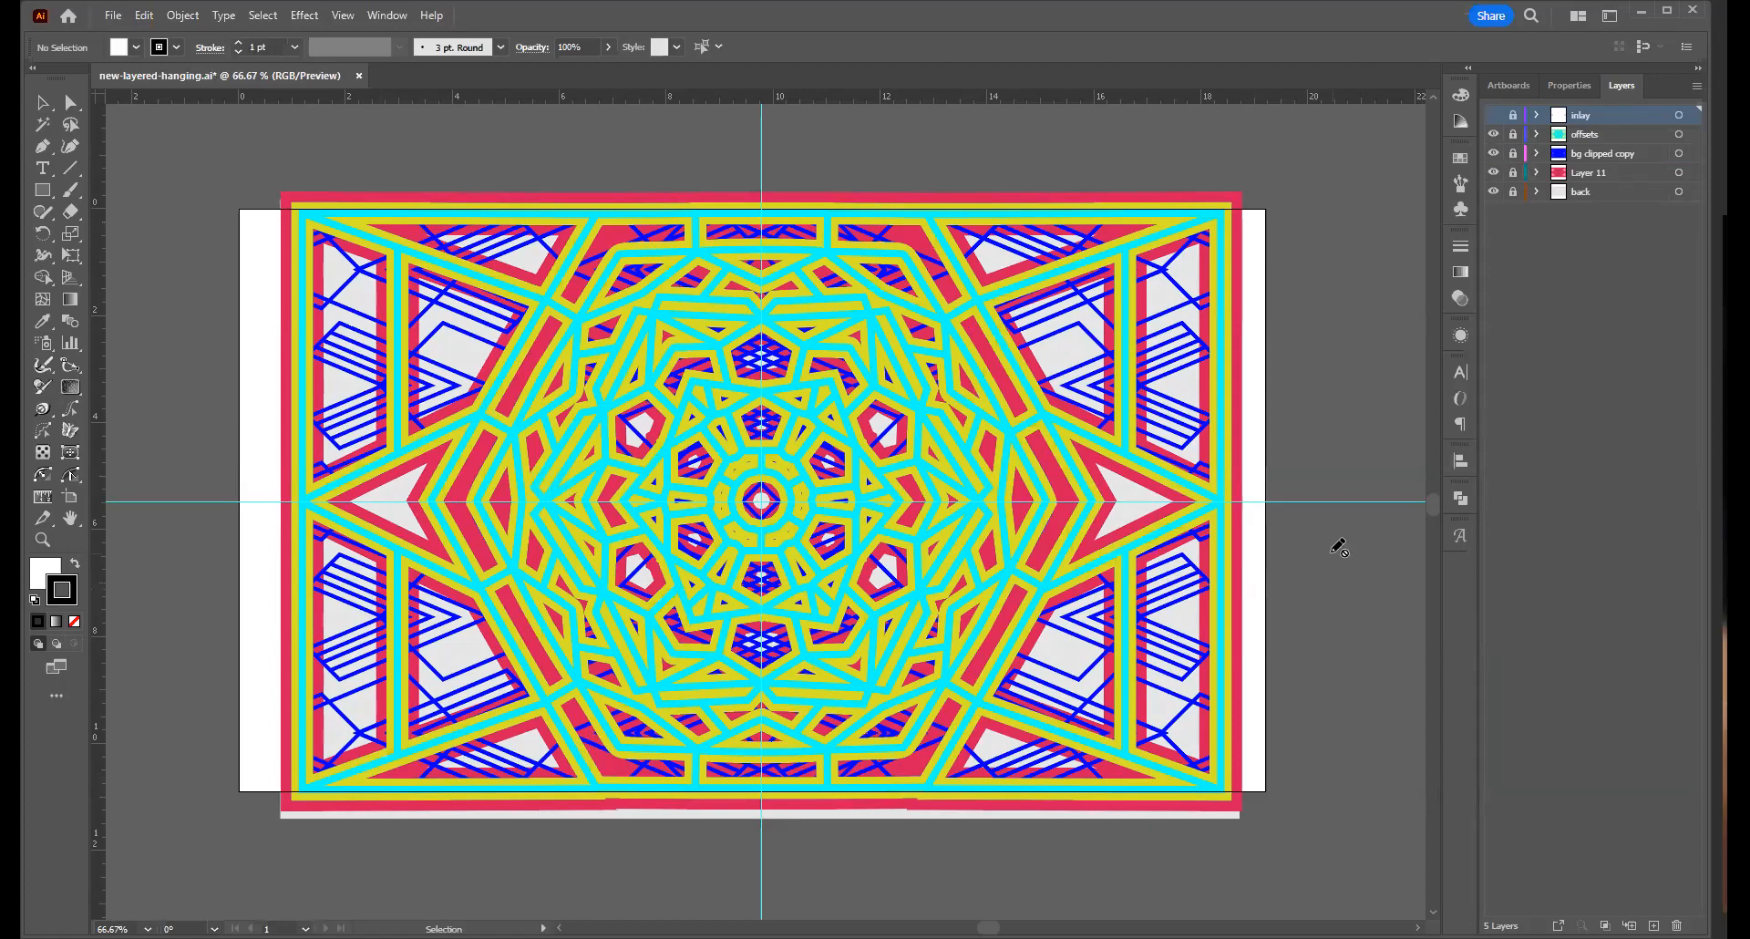
{"action": "left_click", "coordinate": [1494, 193]}
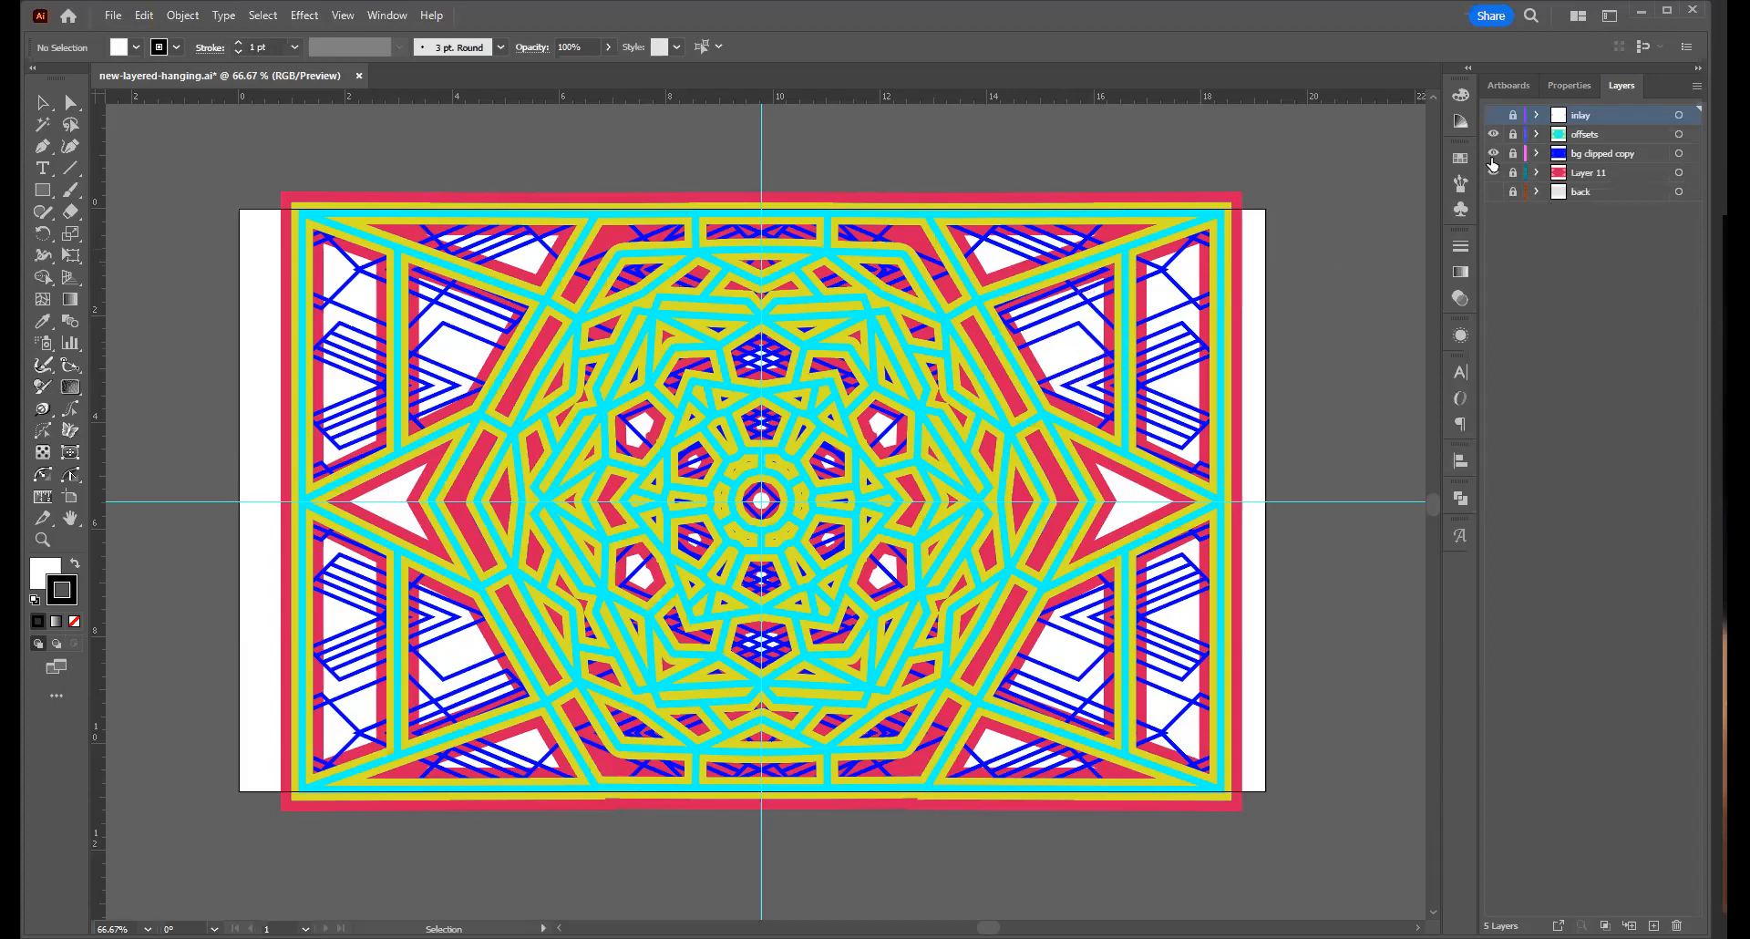
{"action": "left_click", "coordinate": [1493, 117]}
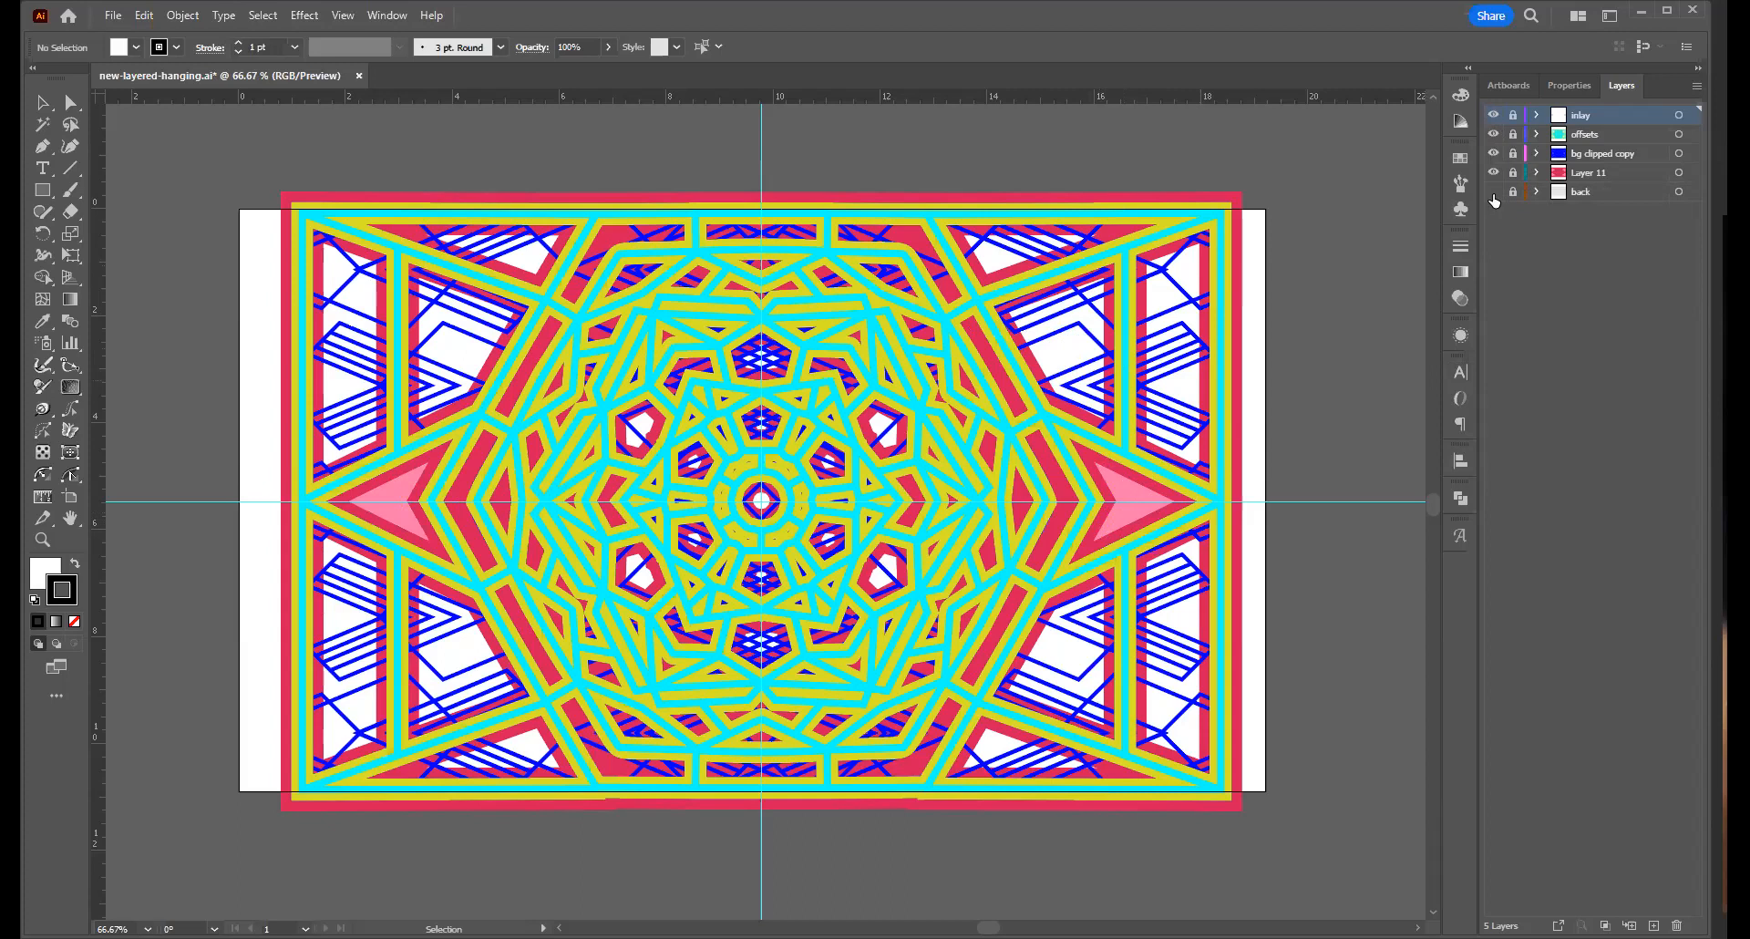
{"action": "left_click", "coordinate": [1493, 194]}
{"action": "key", "text": "alt+Tab"}
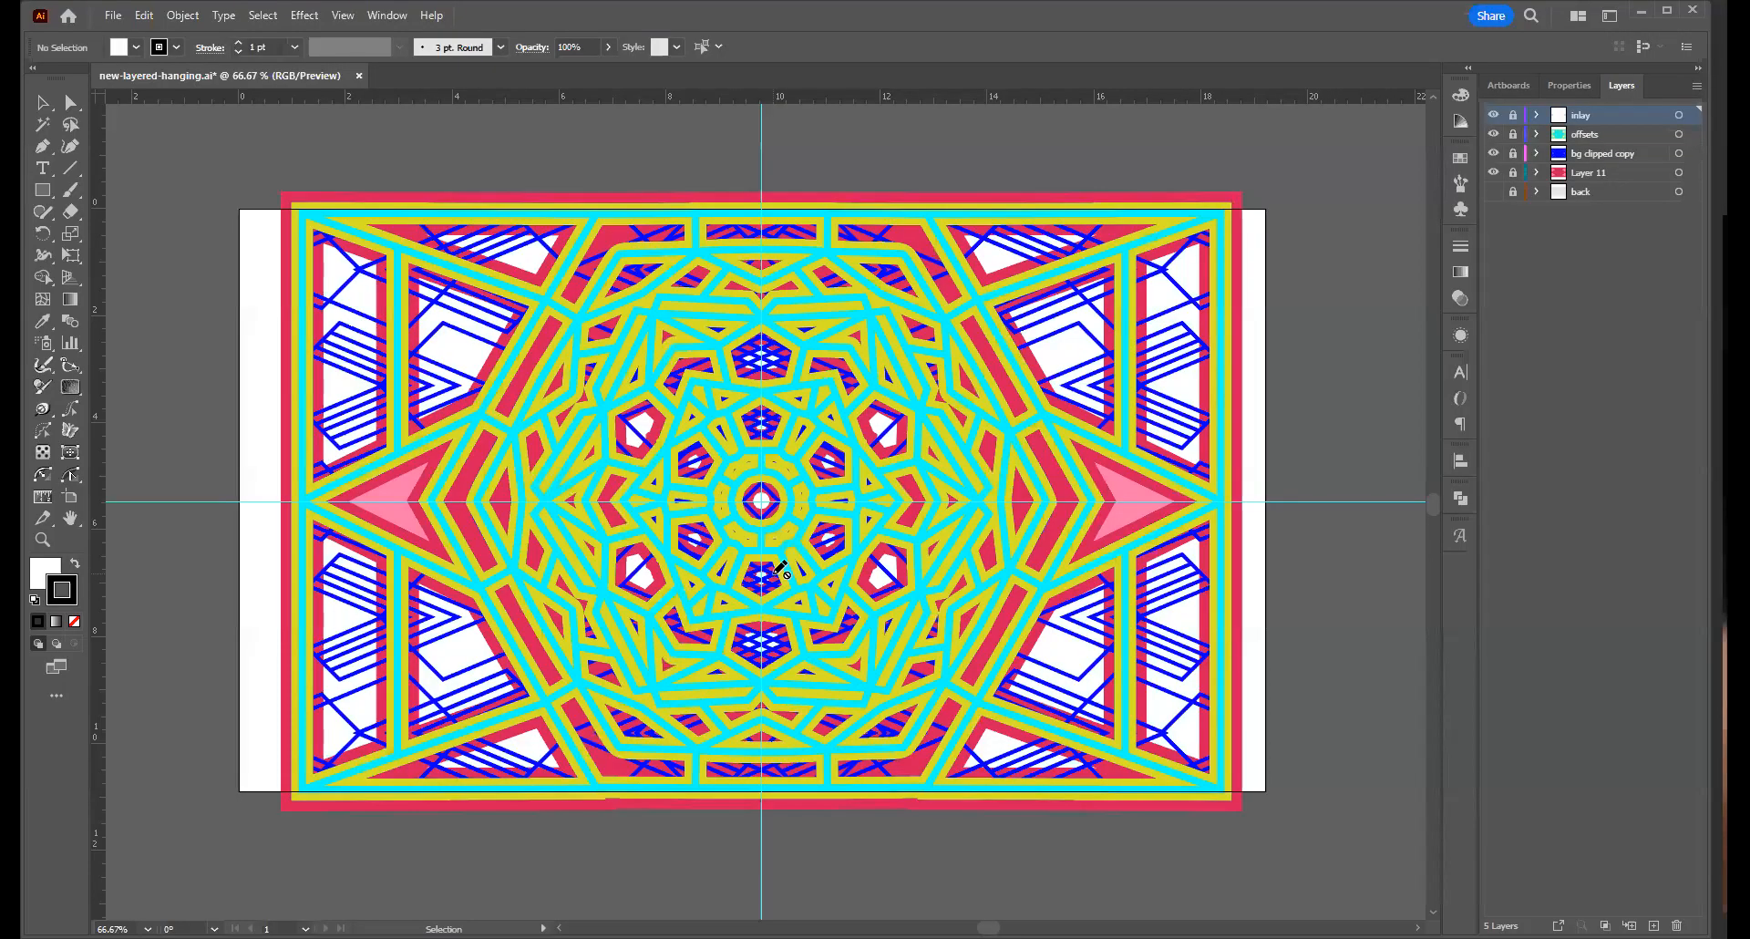
Close new-layered-hanging.ai without saving and create a new 19.2 x 10.8 in RGB document
{"action": "key", "text": "ctrl+w"}
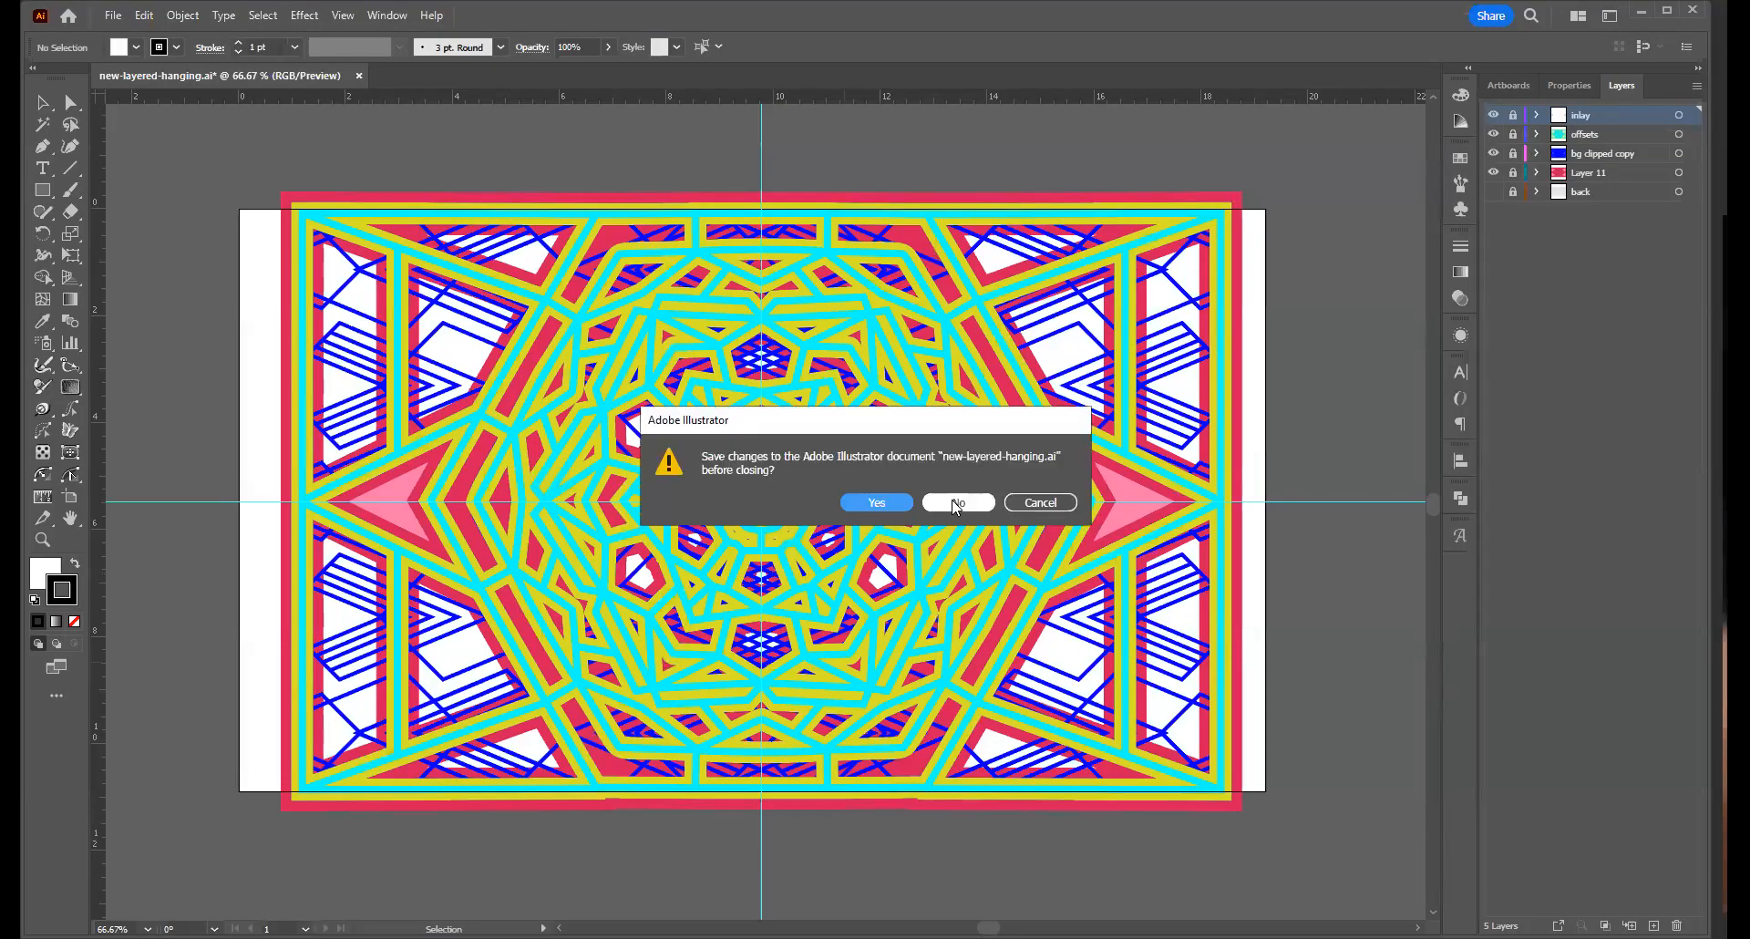
{"action": "left_click", "coordinate": [954, 504]}
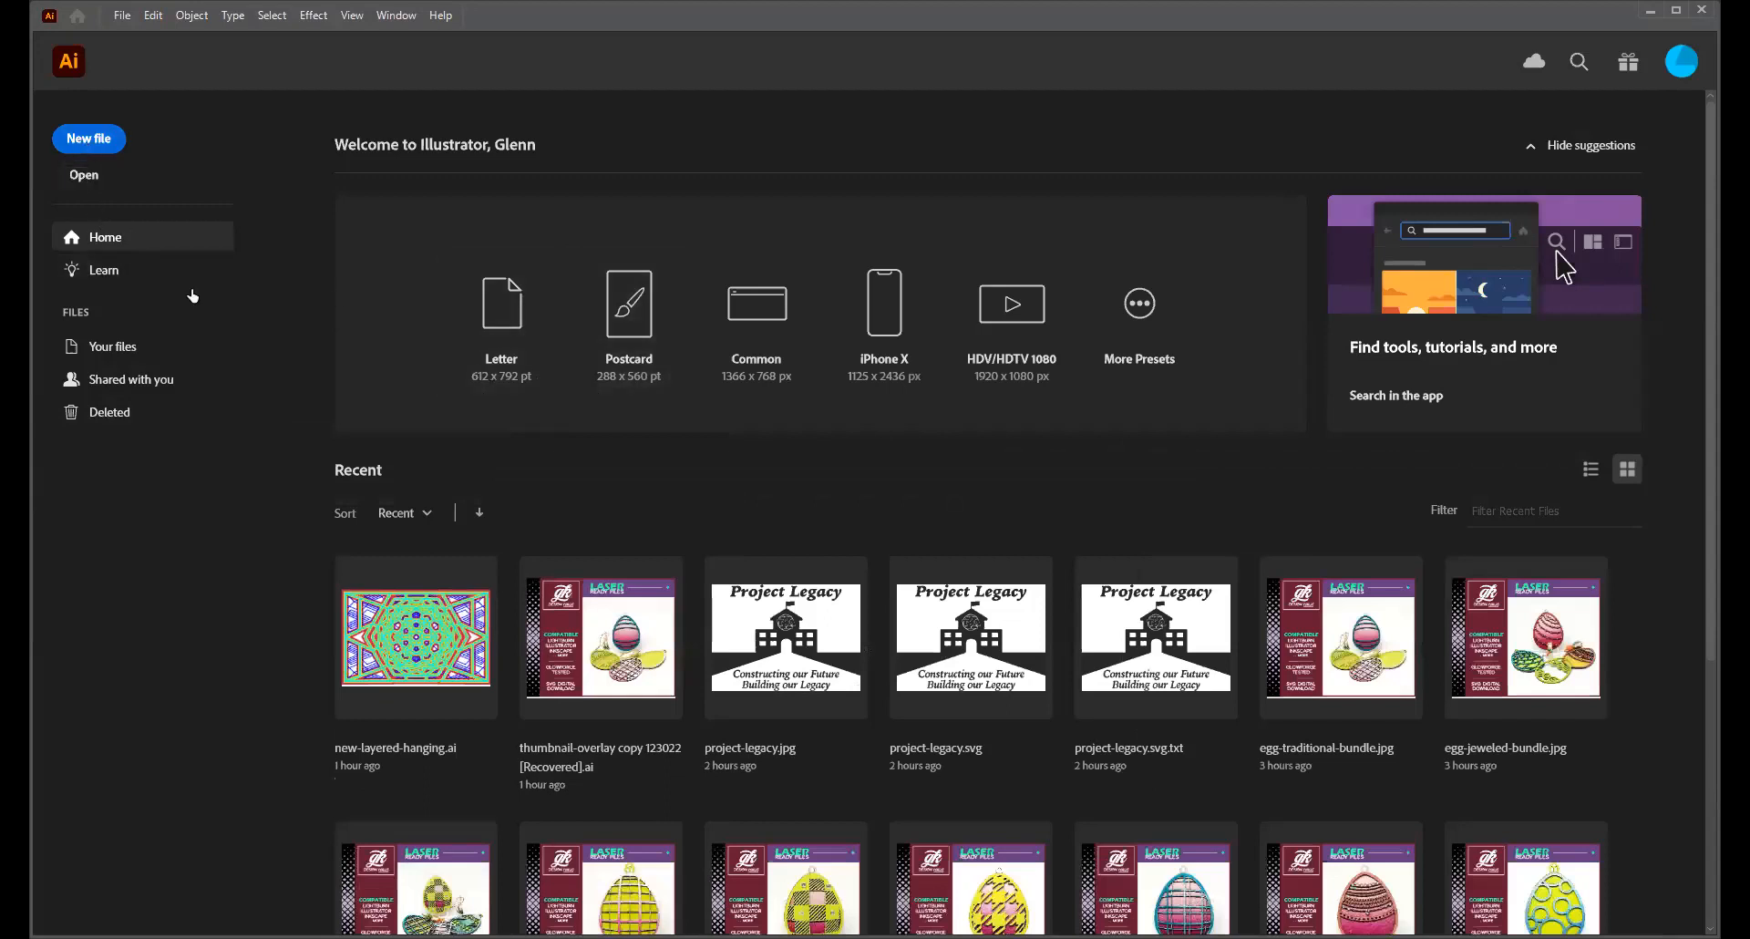
{"action": "key", "text": "ctrl+n"}
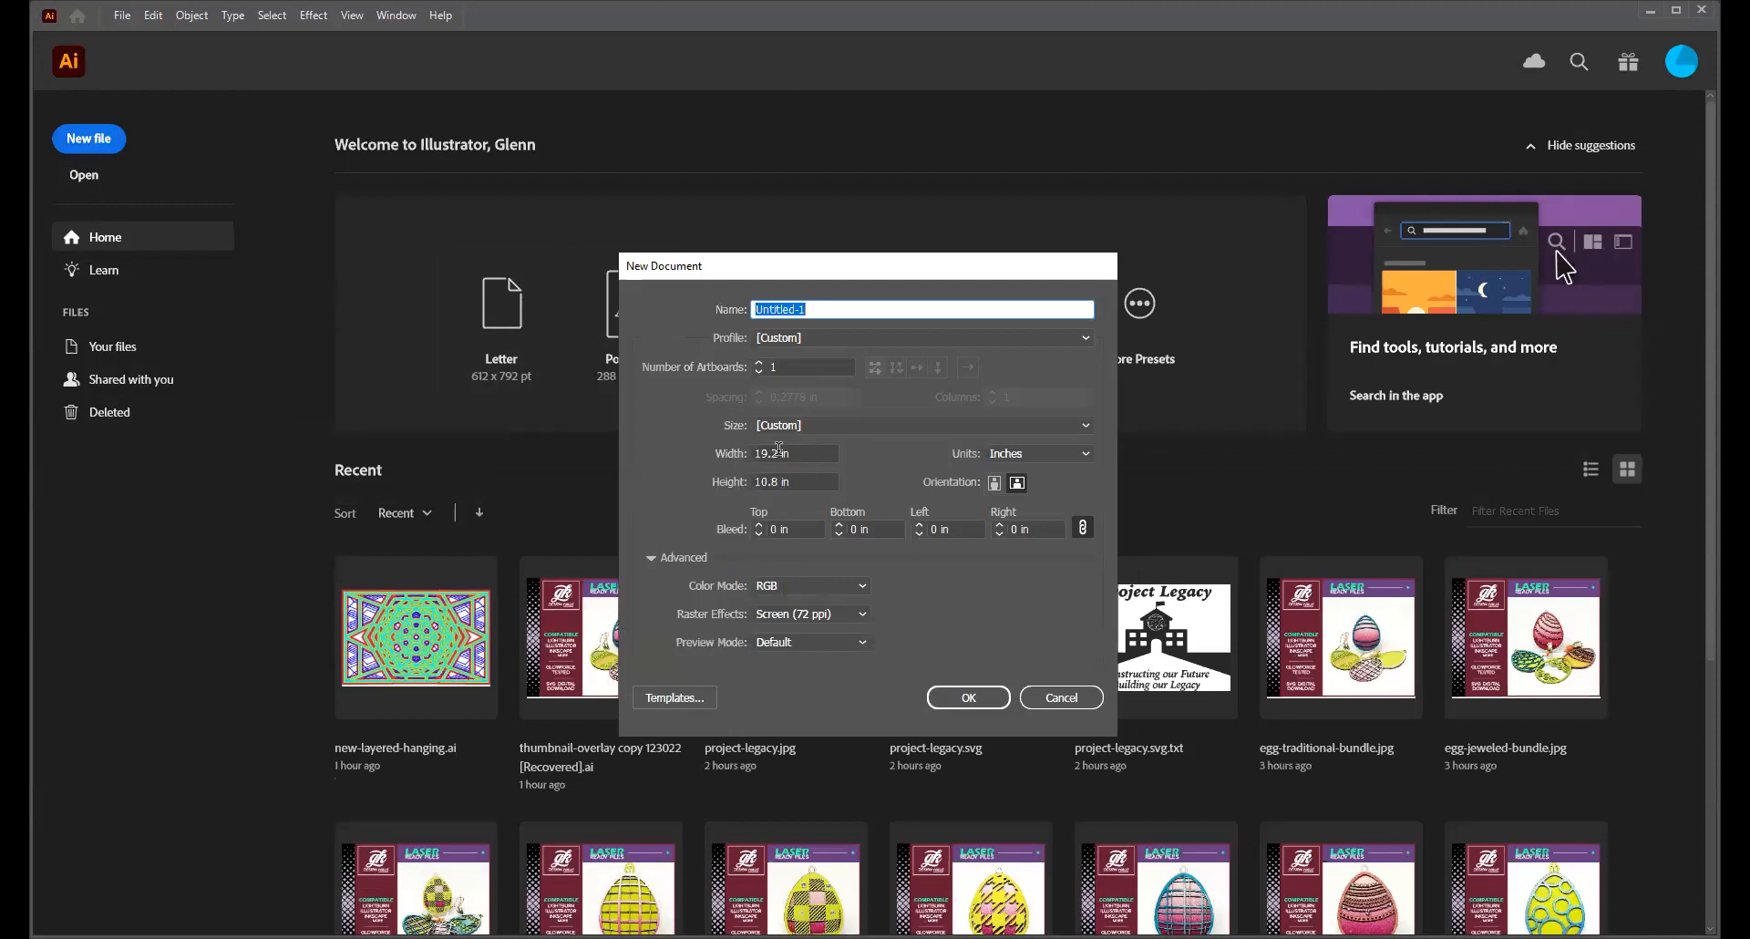
{"action": "left_click", "coordinate": [980, 698]}
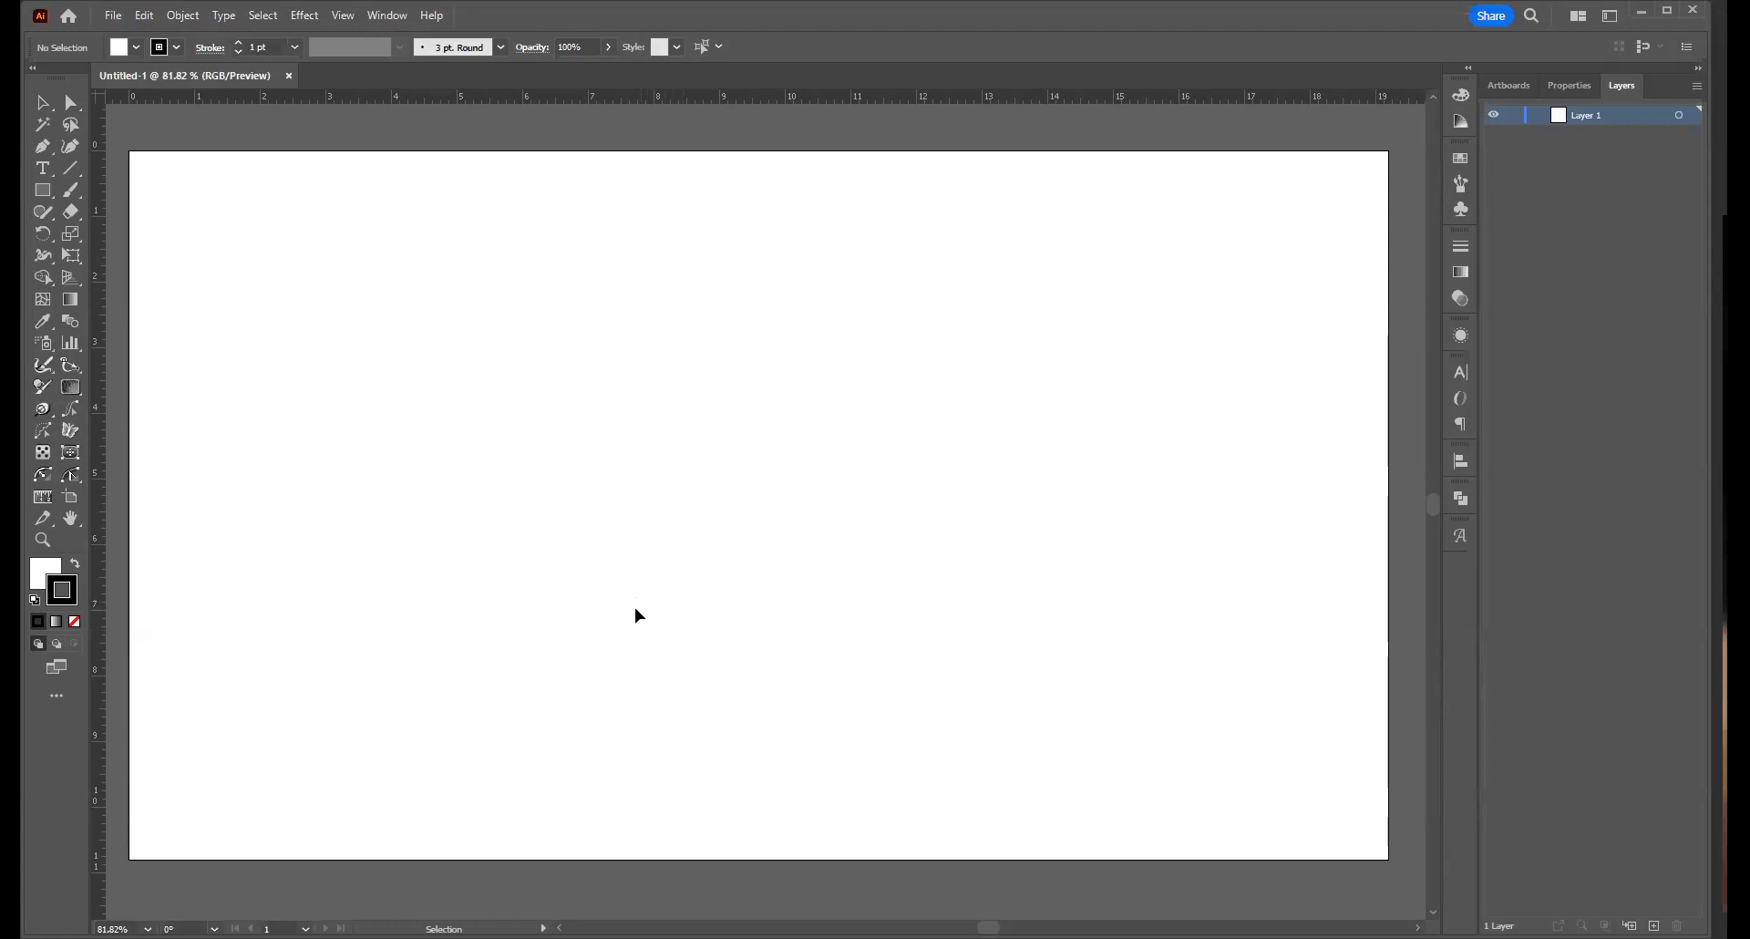
Draw a five-pointed star about 0.77 in wide with the Star tool, at about X 5.15 in, Y 2.06 in
{"action": "key", "text": "space"}
{"action": "left_click_drag", "start_coordinate": [505, 333], "coordinate": [523, 328]}
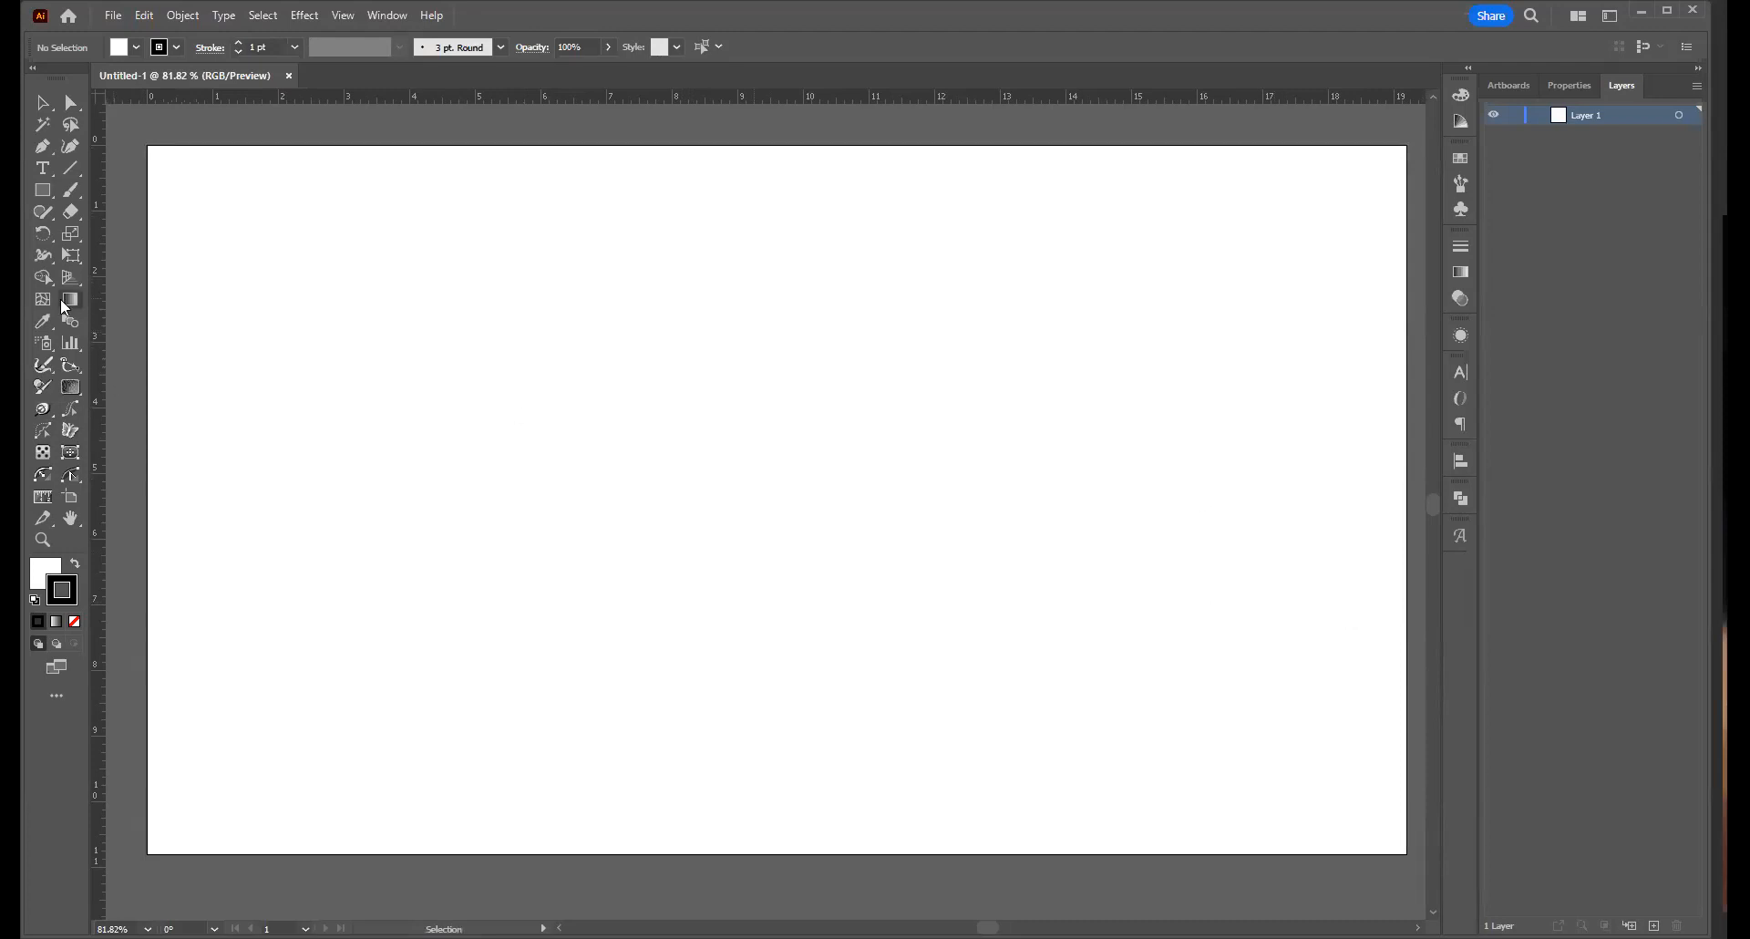
{"action": "left_click", "coordinate": [43, 191]}
{"action": "left_click_drag", "start_coordinate": [43, 190], "coordinate": [123, 277]}
{"action": "left_click_drag", "start_coordinate": [484, 282], "coordinate": [510, 294]}
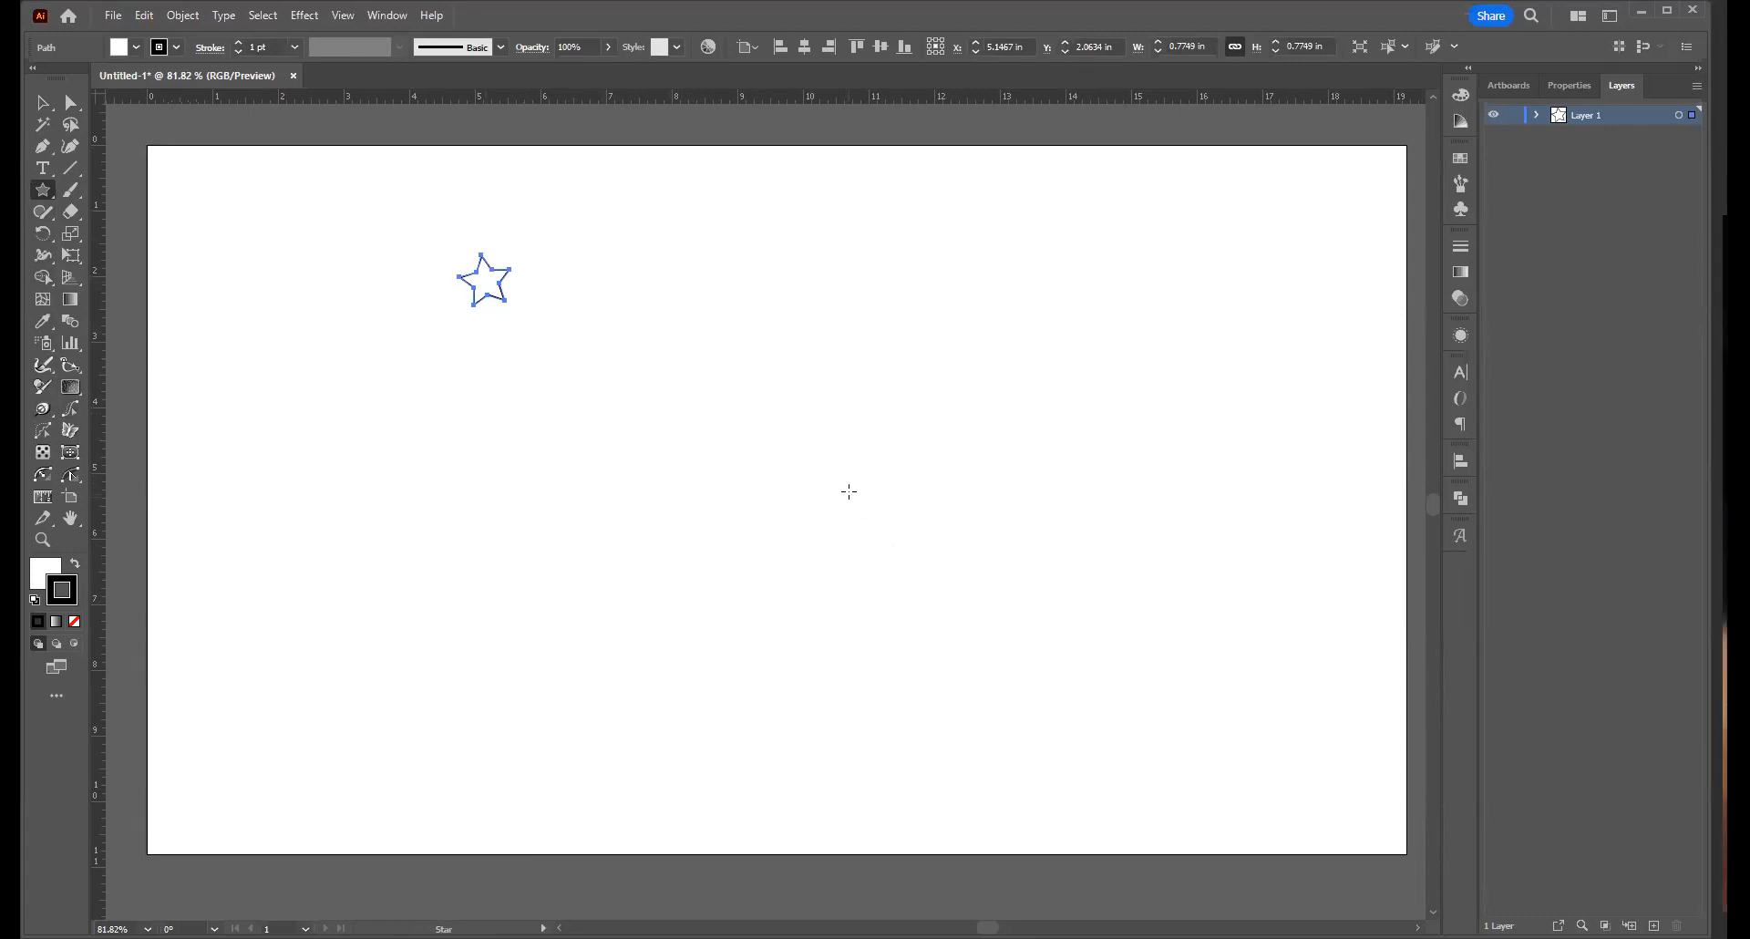
Create a 16-point star with Radius 1 of 4 in and Radius 2 of 0.5 in near the artboard's centre
{"action": "left_click", "coordinate": [743, 601]}
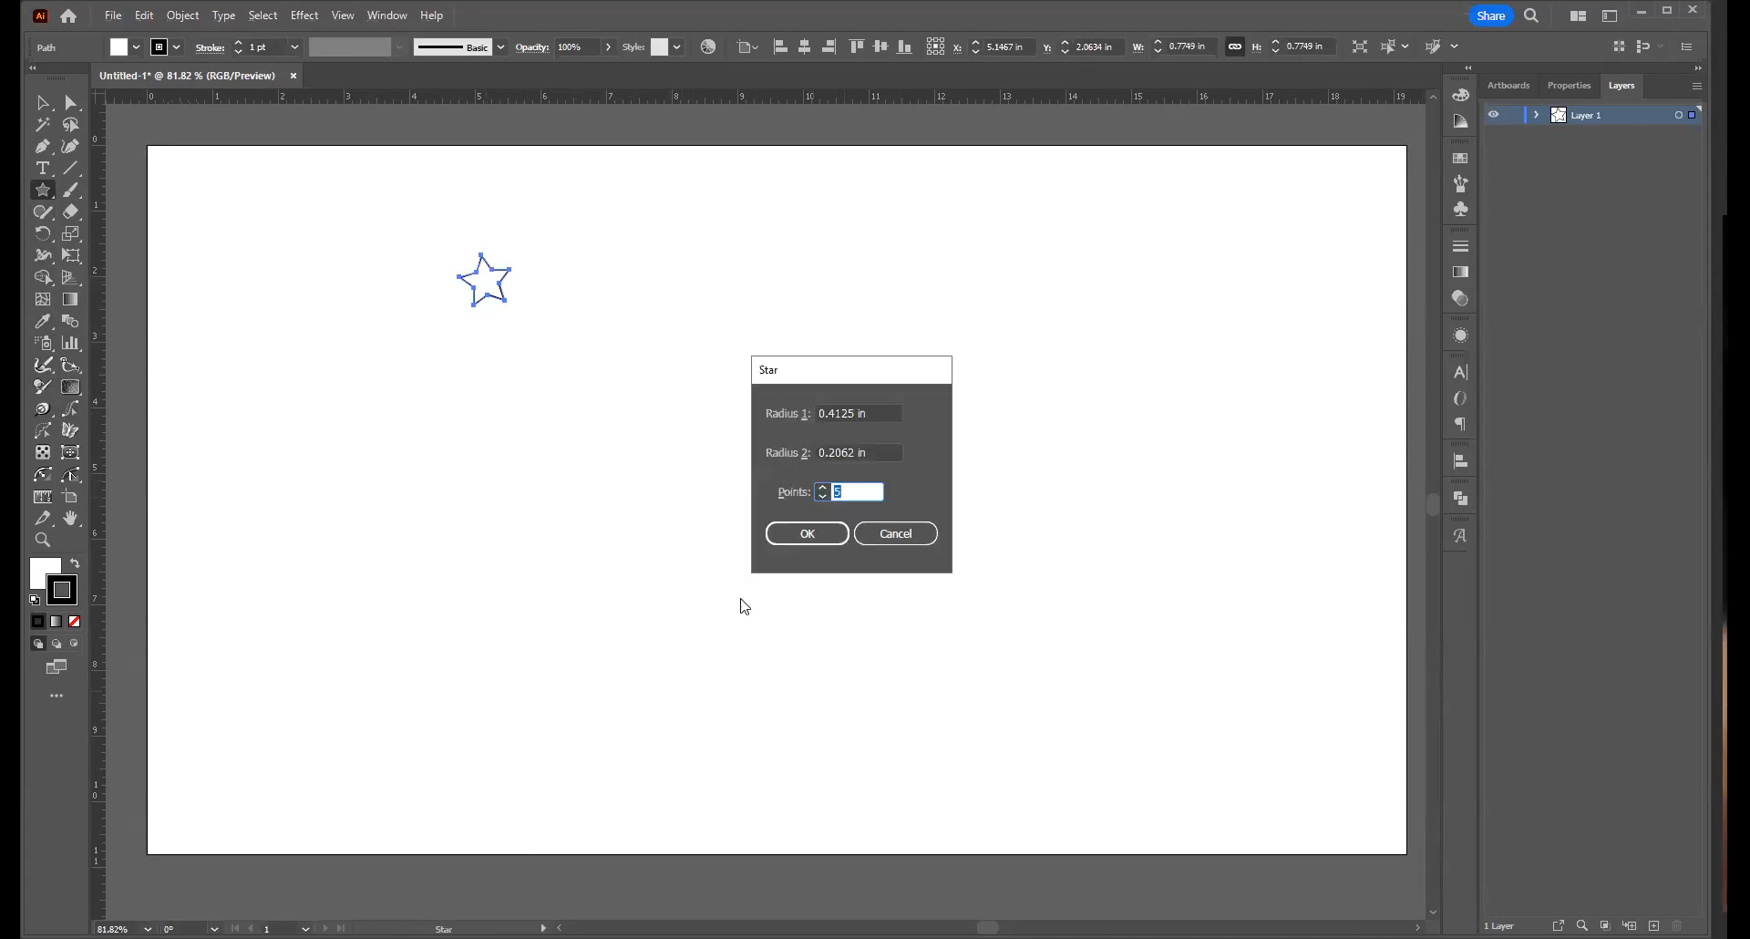
{"action": "left_click", "coordinate": [877, 415]}
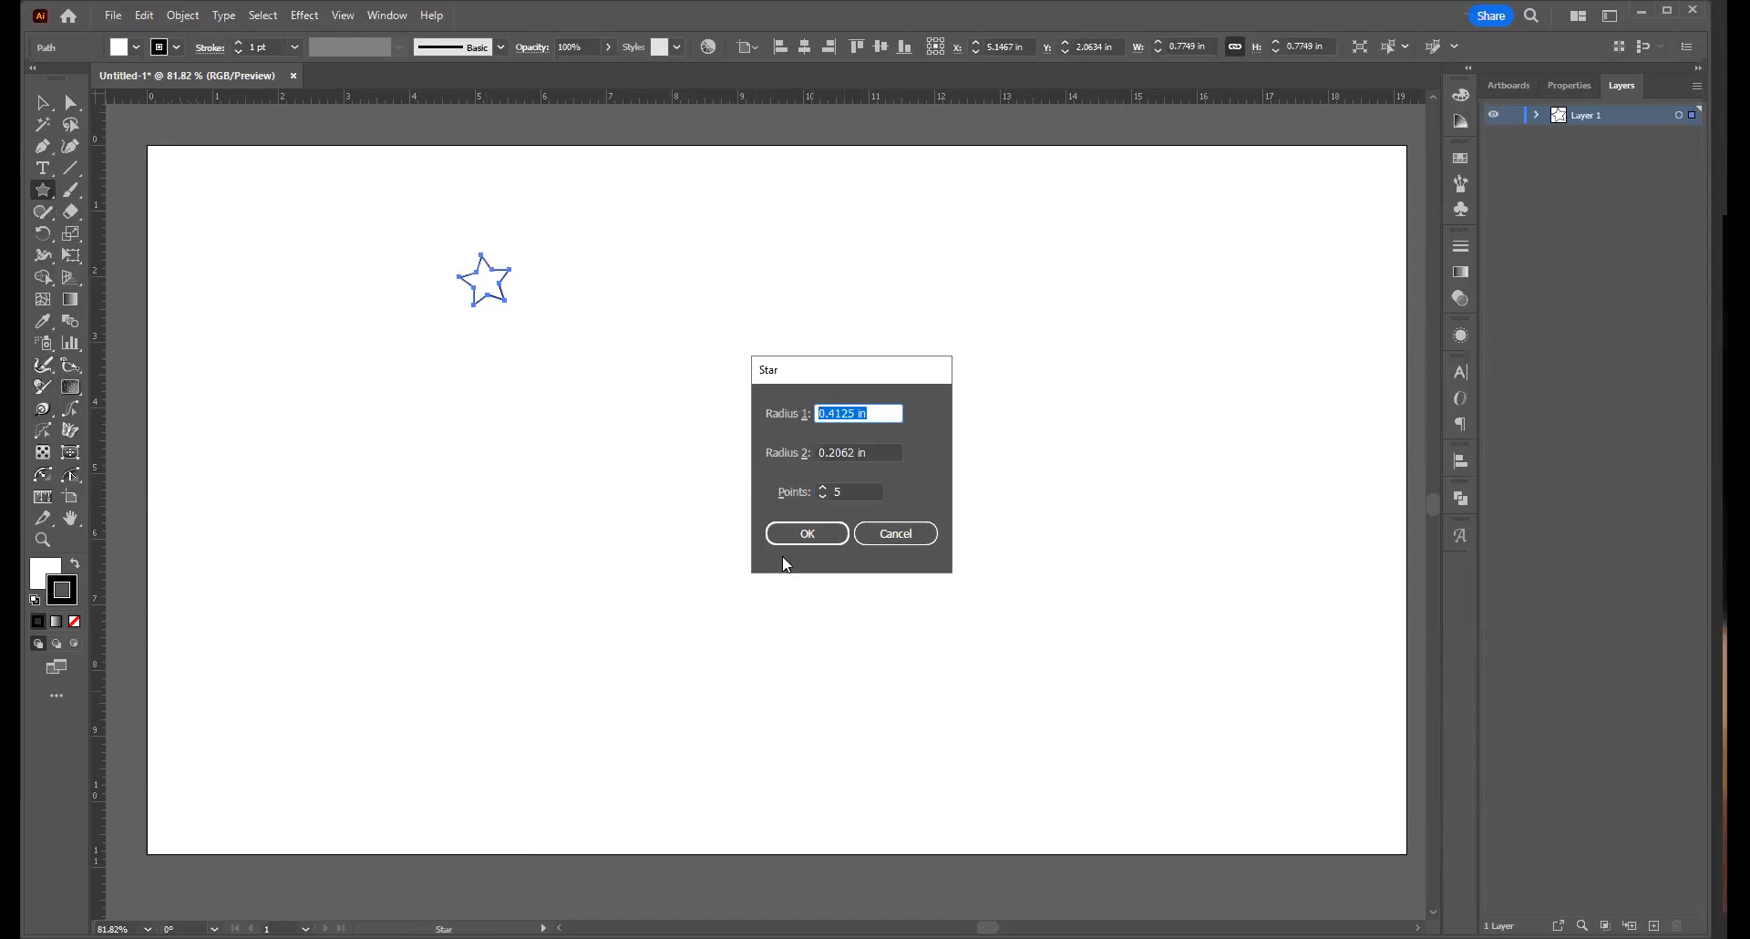
{"action": "type", "text": "4"}
{"action": "key", "text": "Tab"}
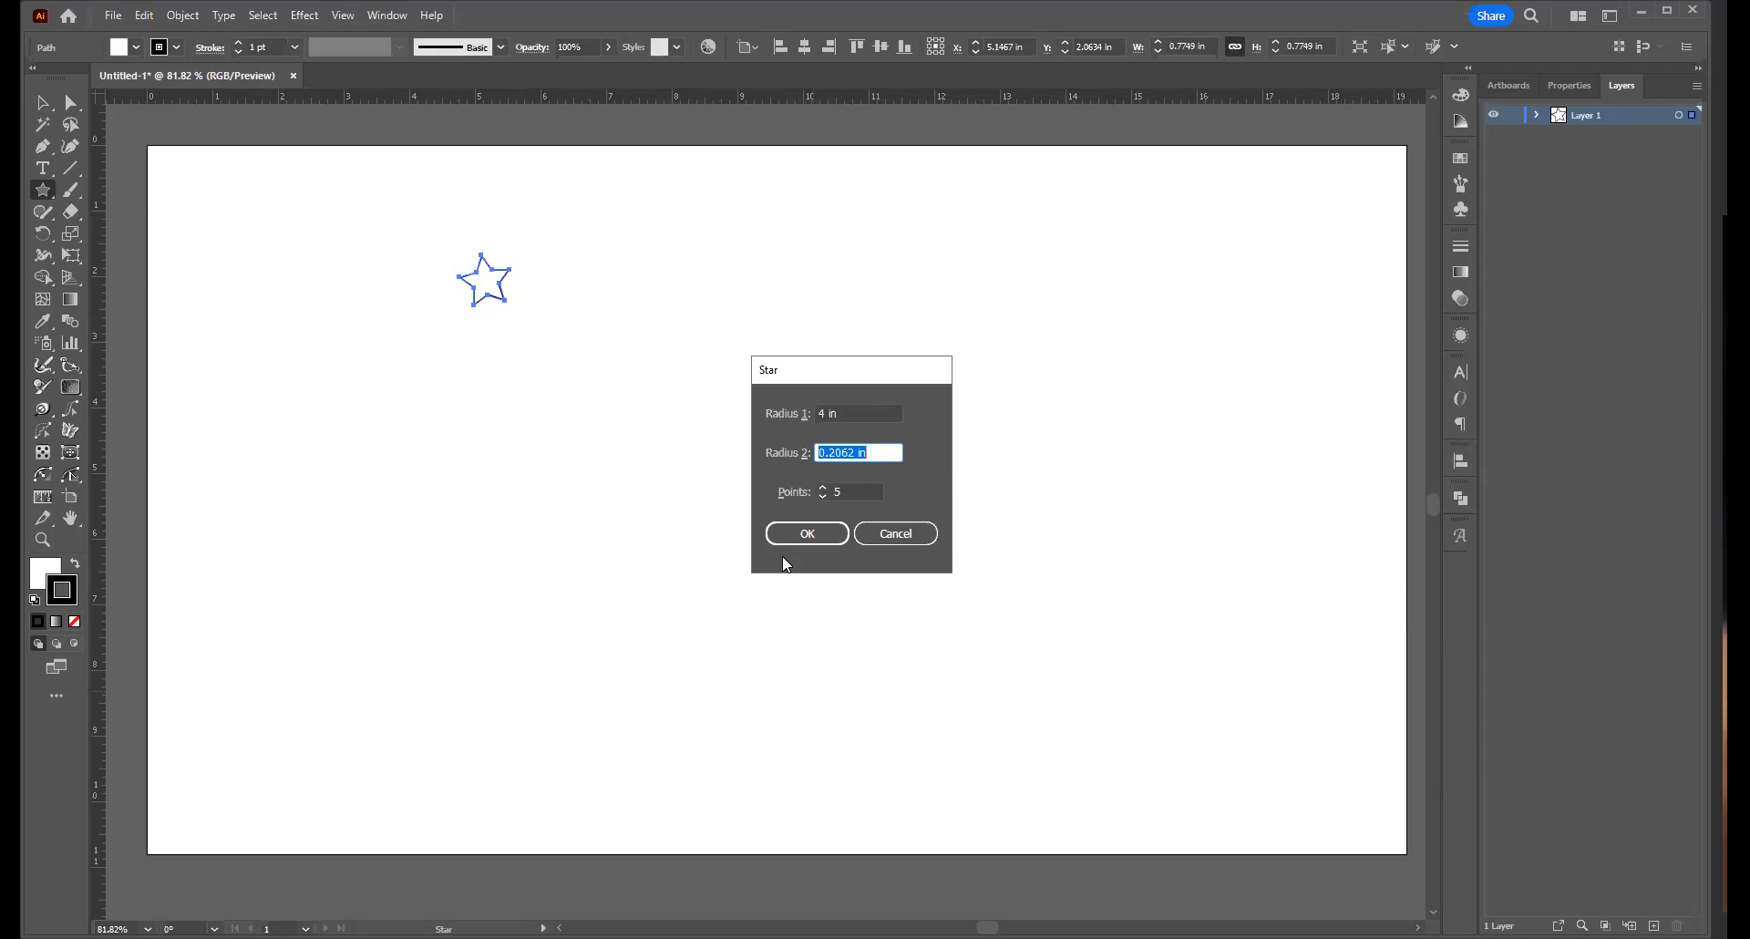
{"action": "type", "text": ".5"}
{"action": "key", "text": "Tab"}
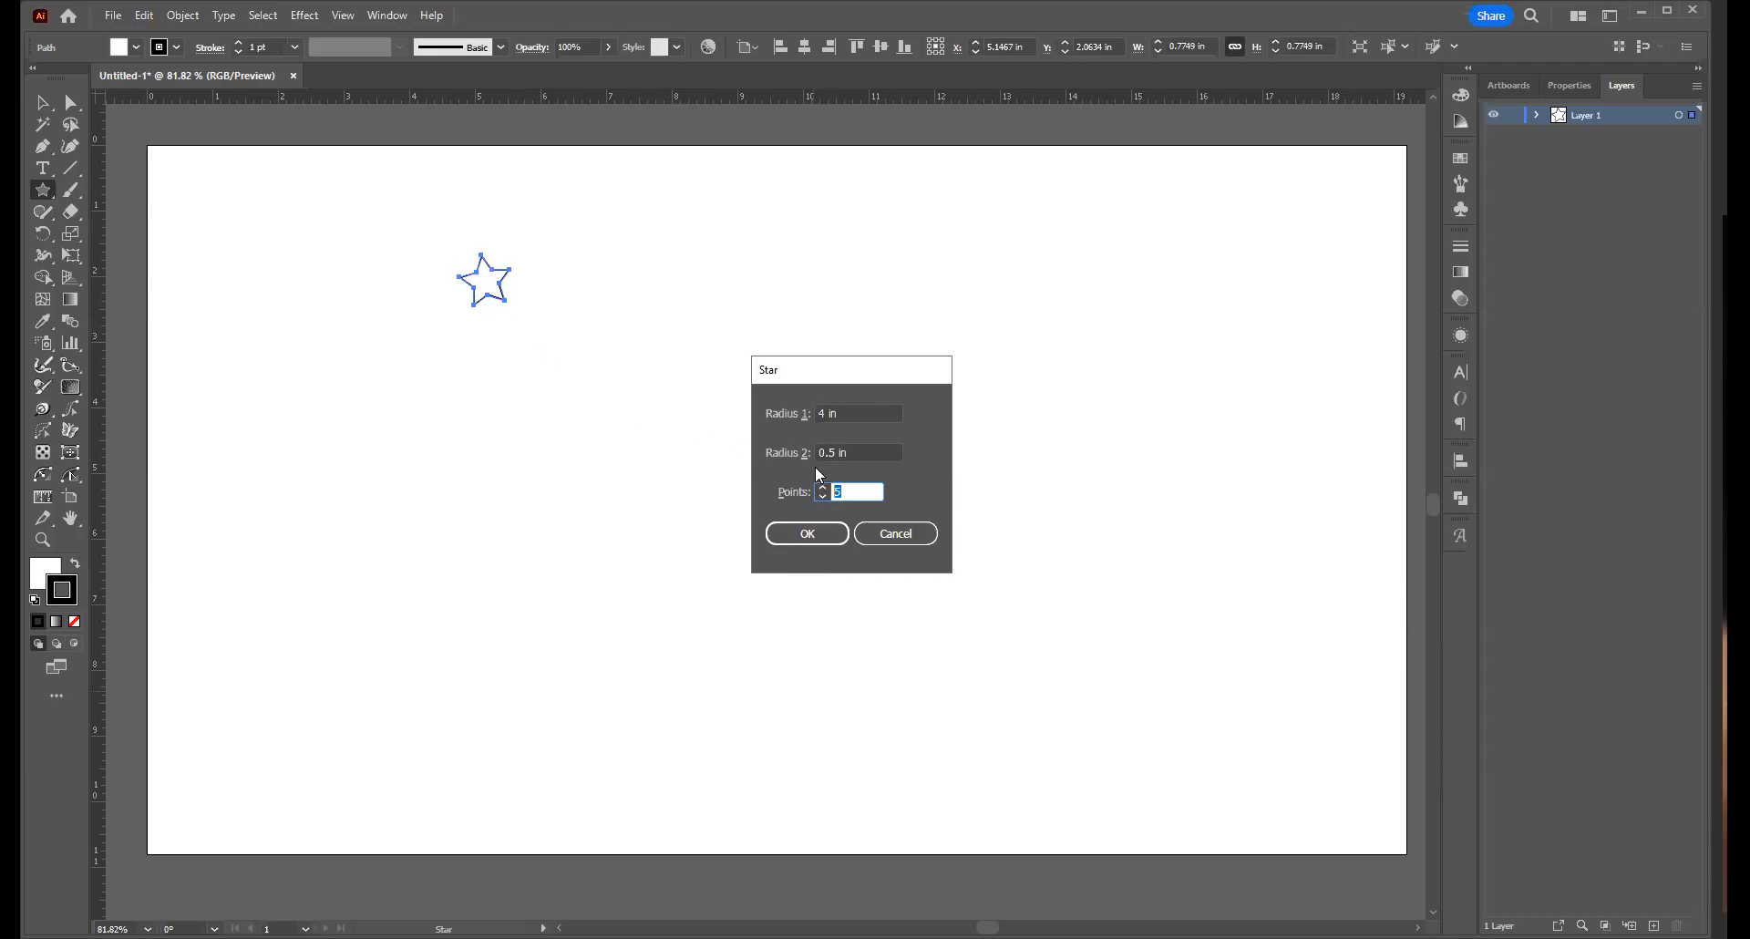
{"action": "type", "text": "16"}
{"action": "key", "text": "Return"}
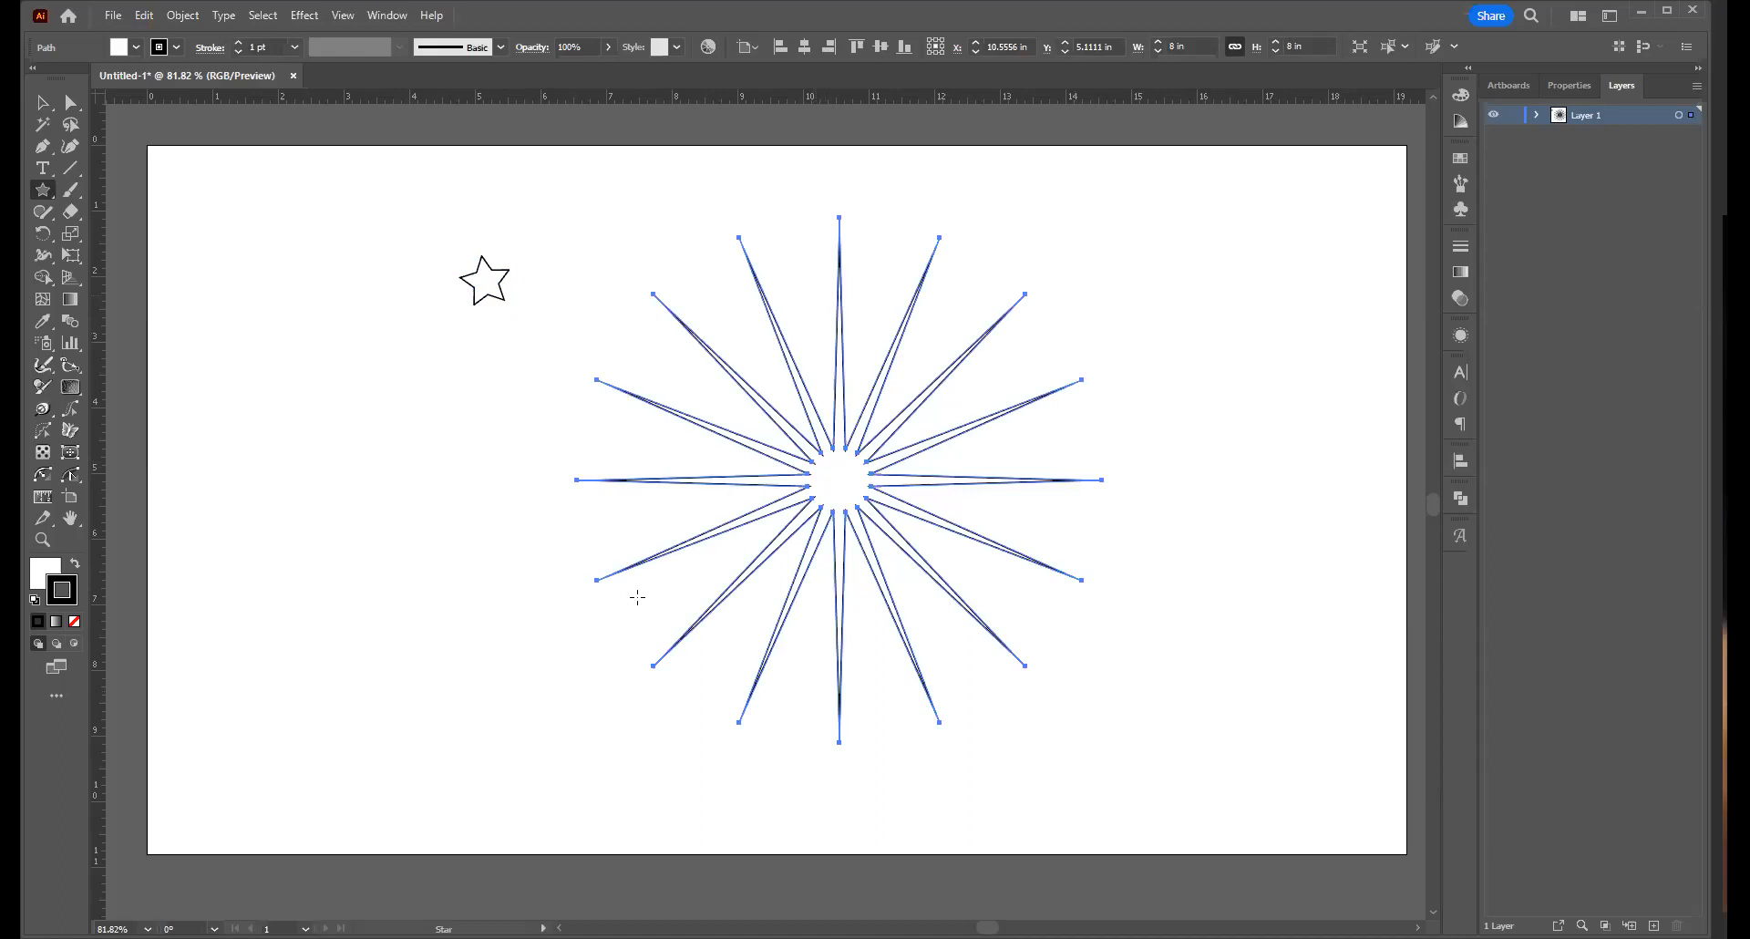
Draw a circle about 4.15 in wide from the 16-point star's centre and remove its fill
{"action": "left_click", "coordinate": [43, 192]}
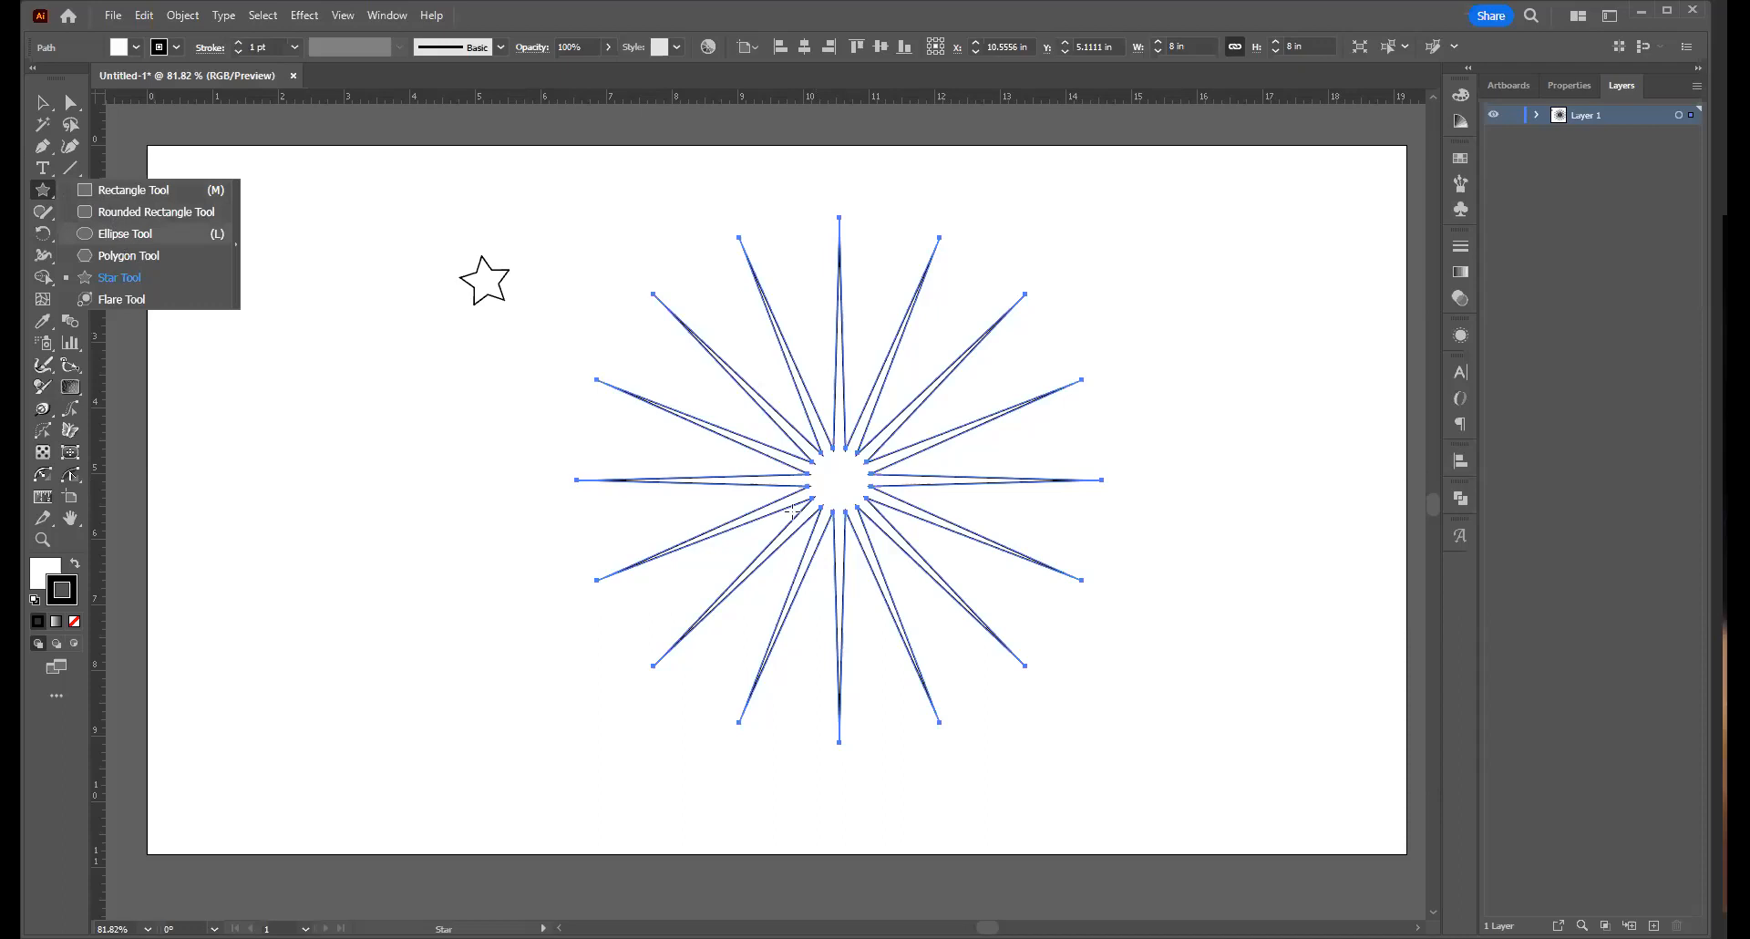
{"action": "left_click", "coordinate": [121, 234]}
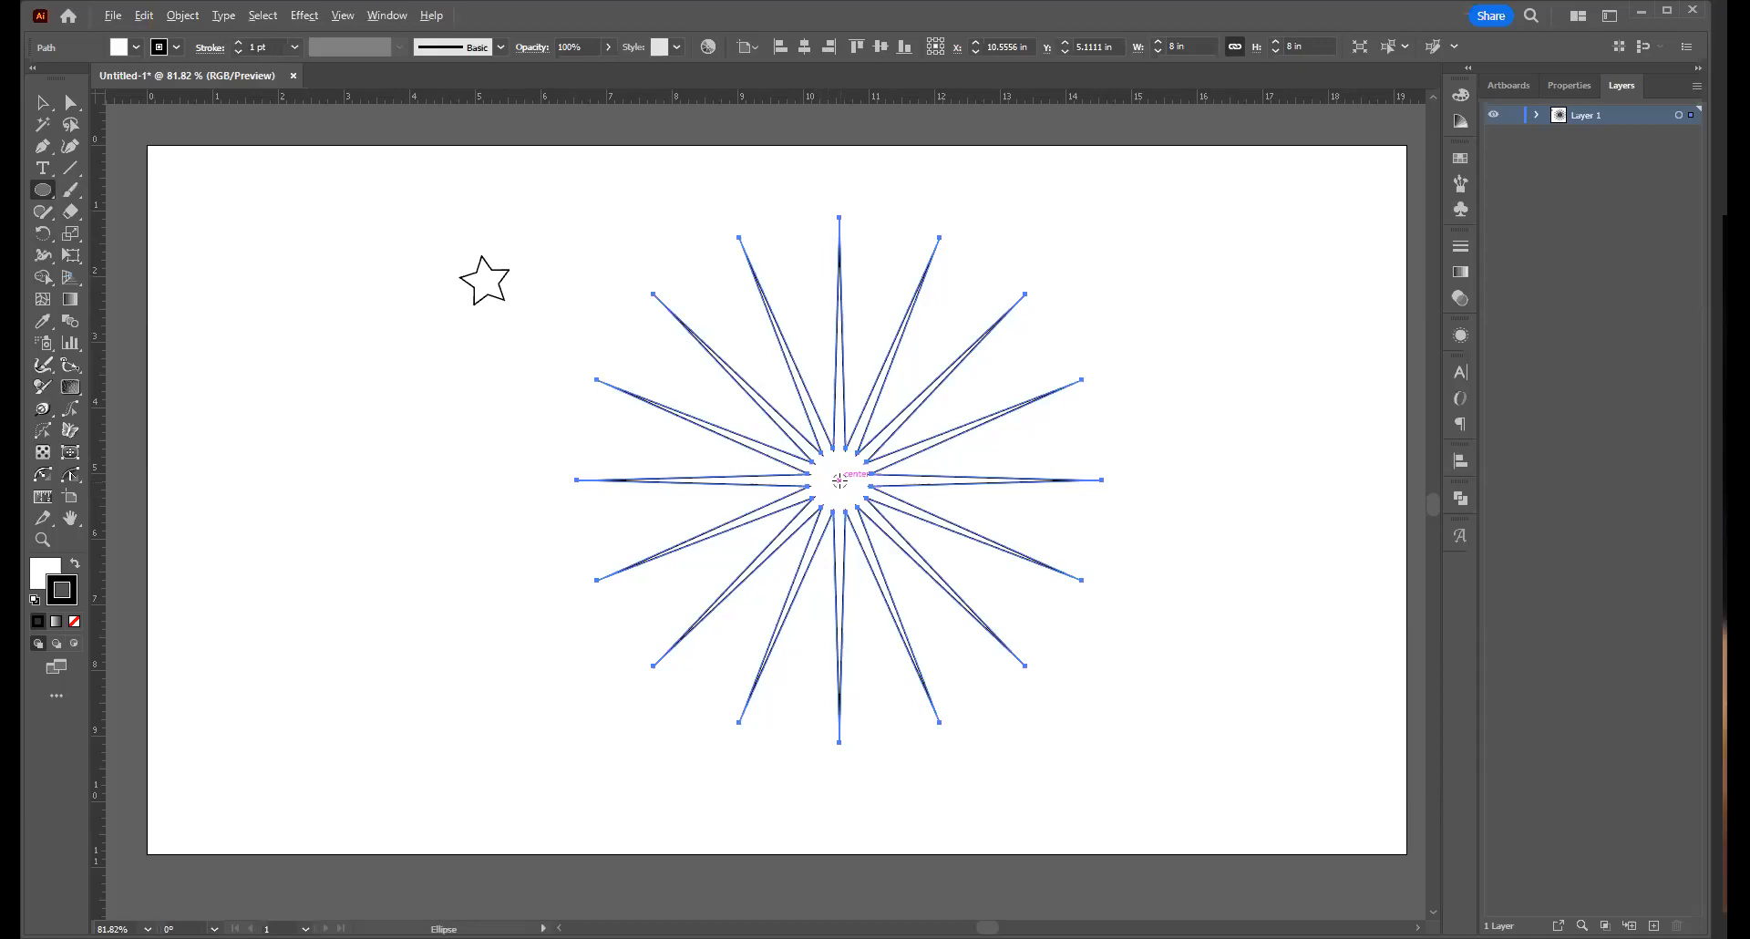
{"action": "left_click_drag", "start_coordinate": [840, 480], "coordinate": [976, 617]}
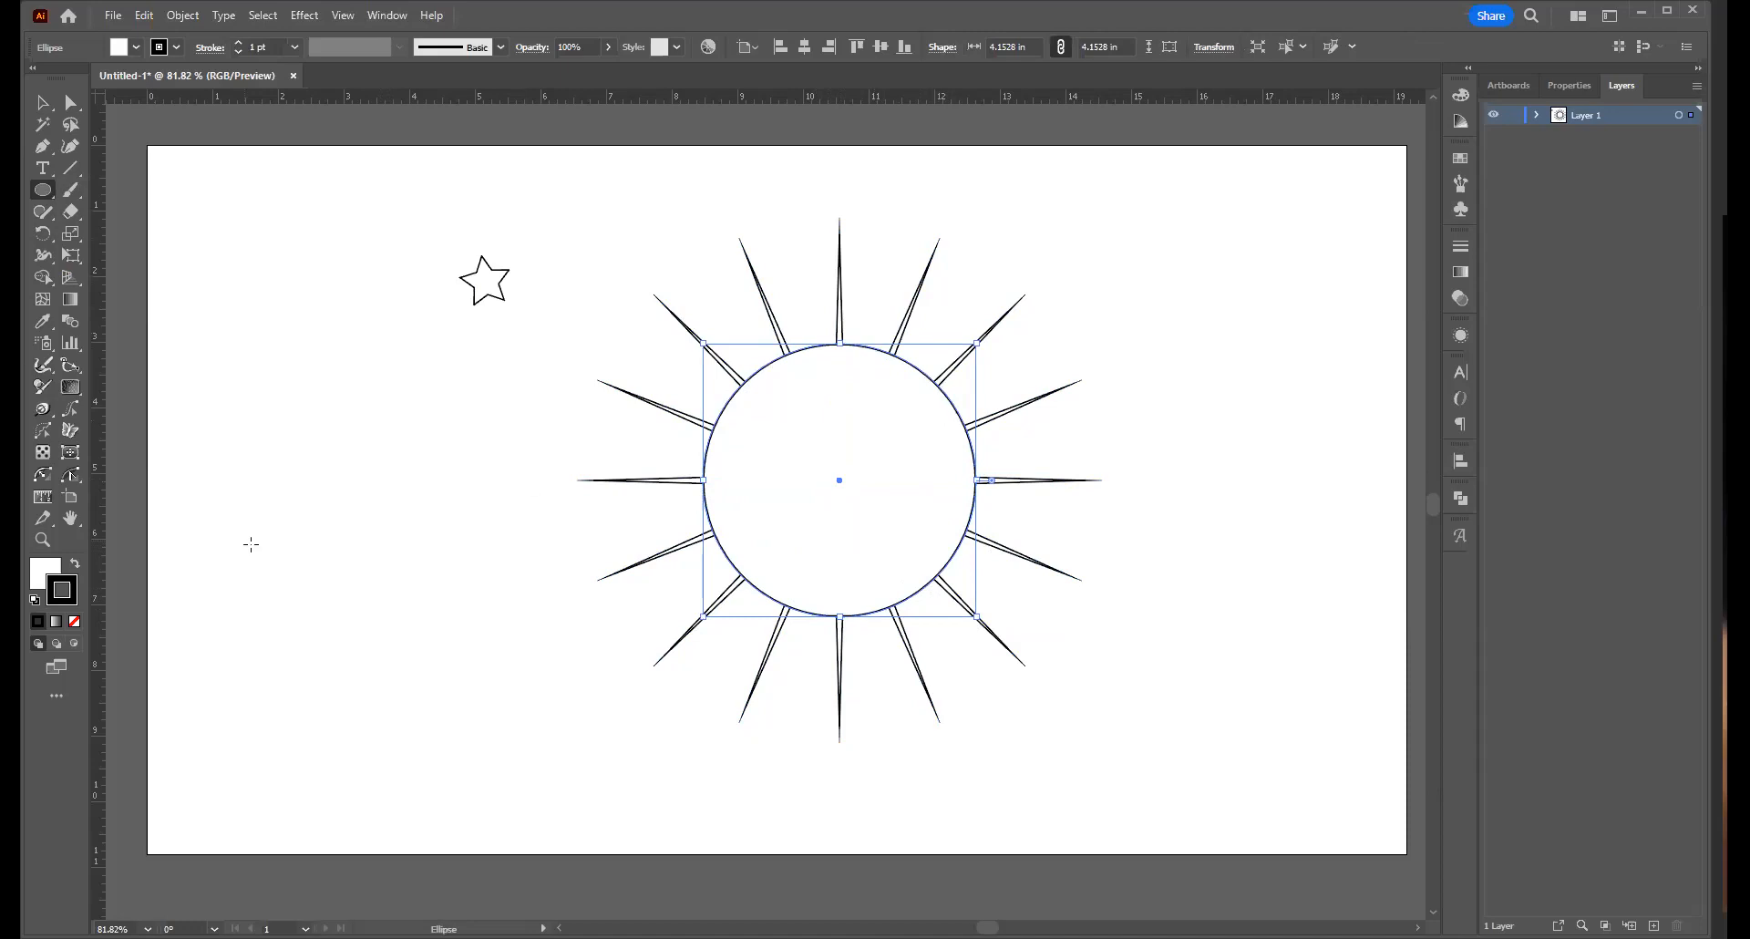
{"action": "left_click", "coordinate": [46, 577]}
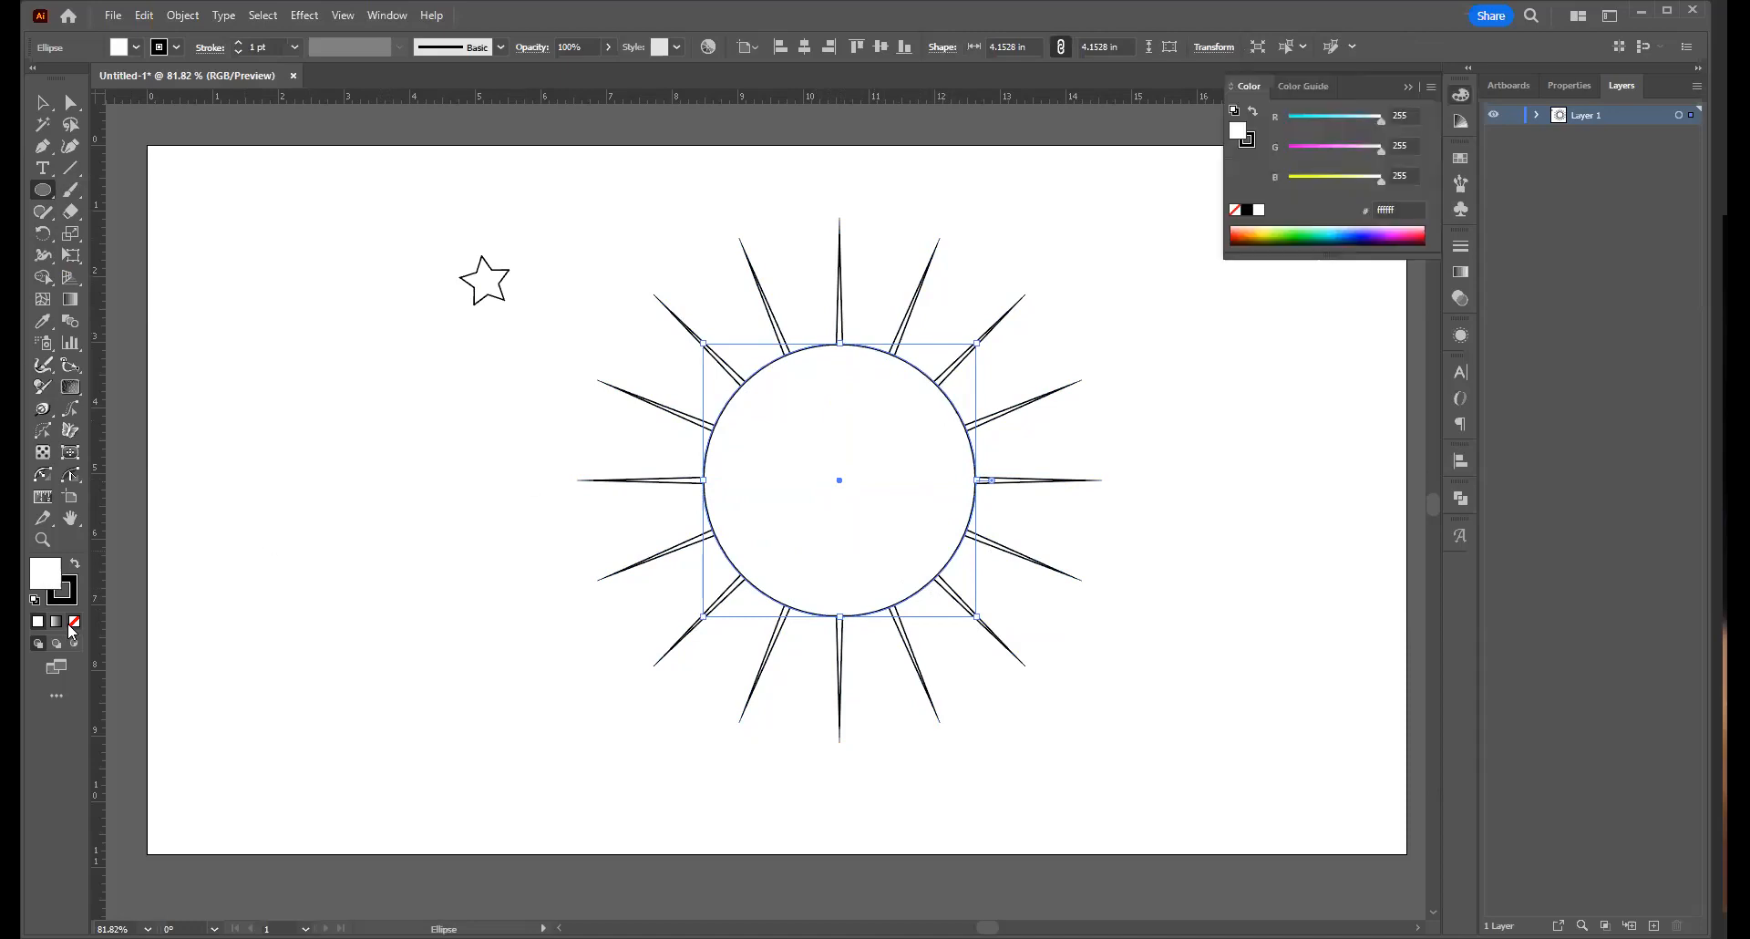
{"action": "left_click", "coordinate": [75, 621]}
{"action": "left_click", "coordinate": [42, 102]}
{"action": "left_click", "coordinate": [489, 477]}
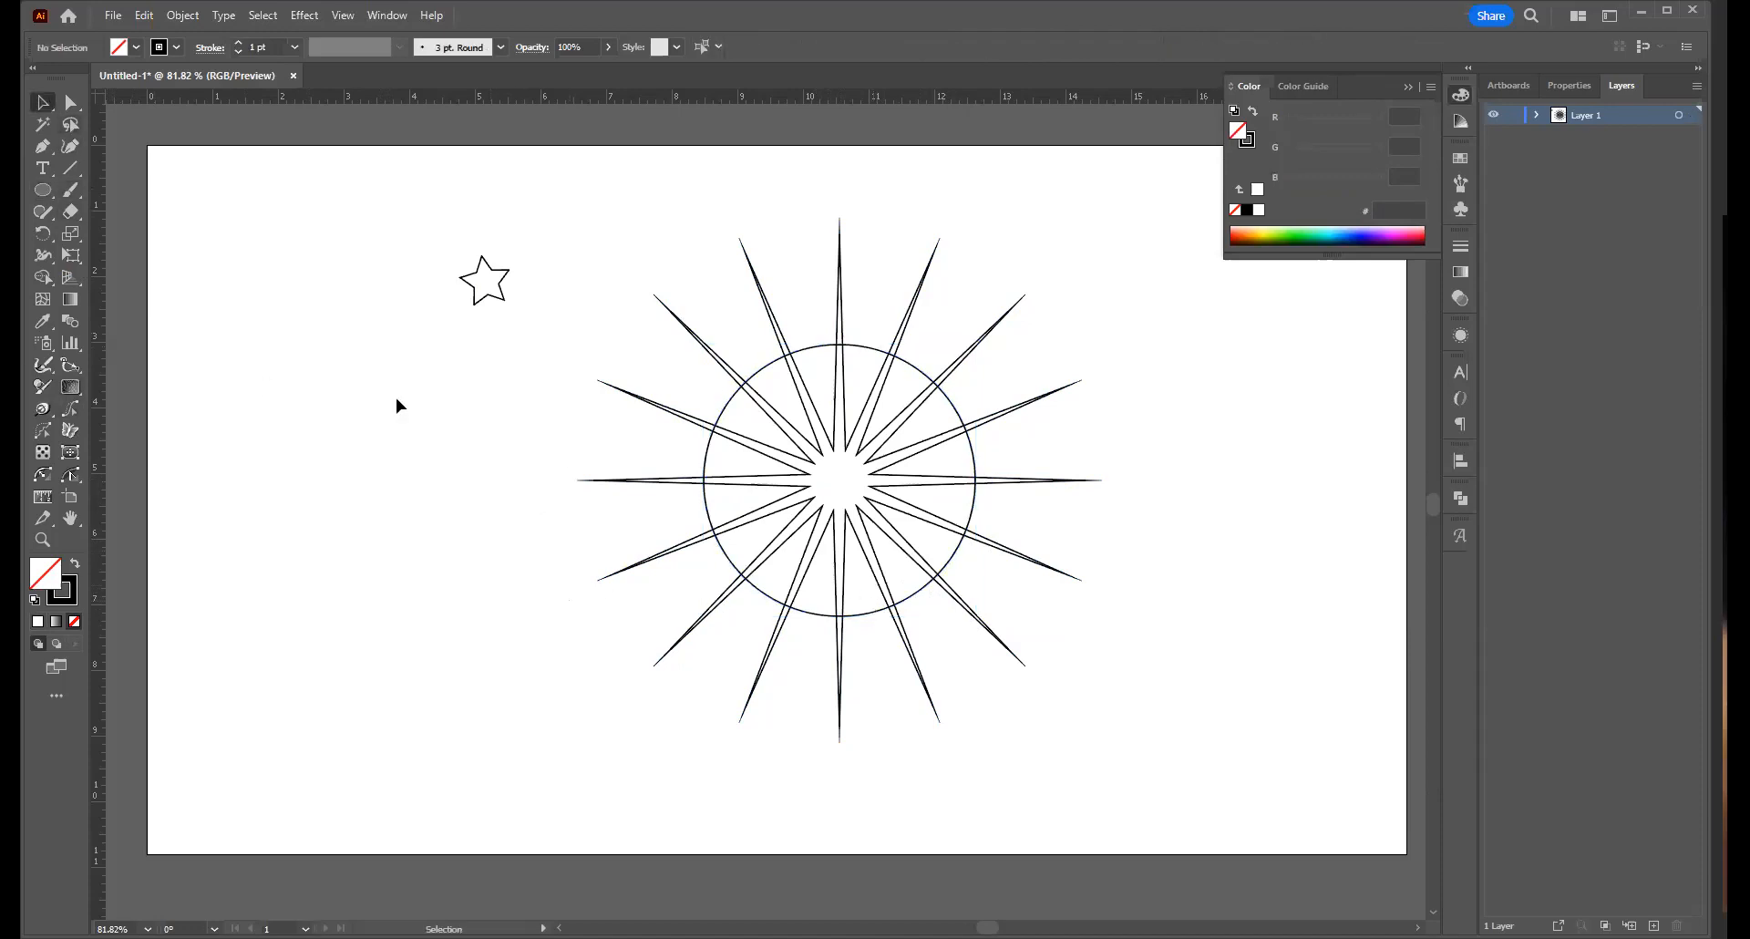
Draw a smaller unfilled circle about 2.53 in wide, concentric with the first circle
{"action": "left_click", "coordinate": [42, 190]}
{"action": "left_click_drag", "start_coordinate": [840, 479], "coordinate": [921, 552]}
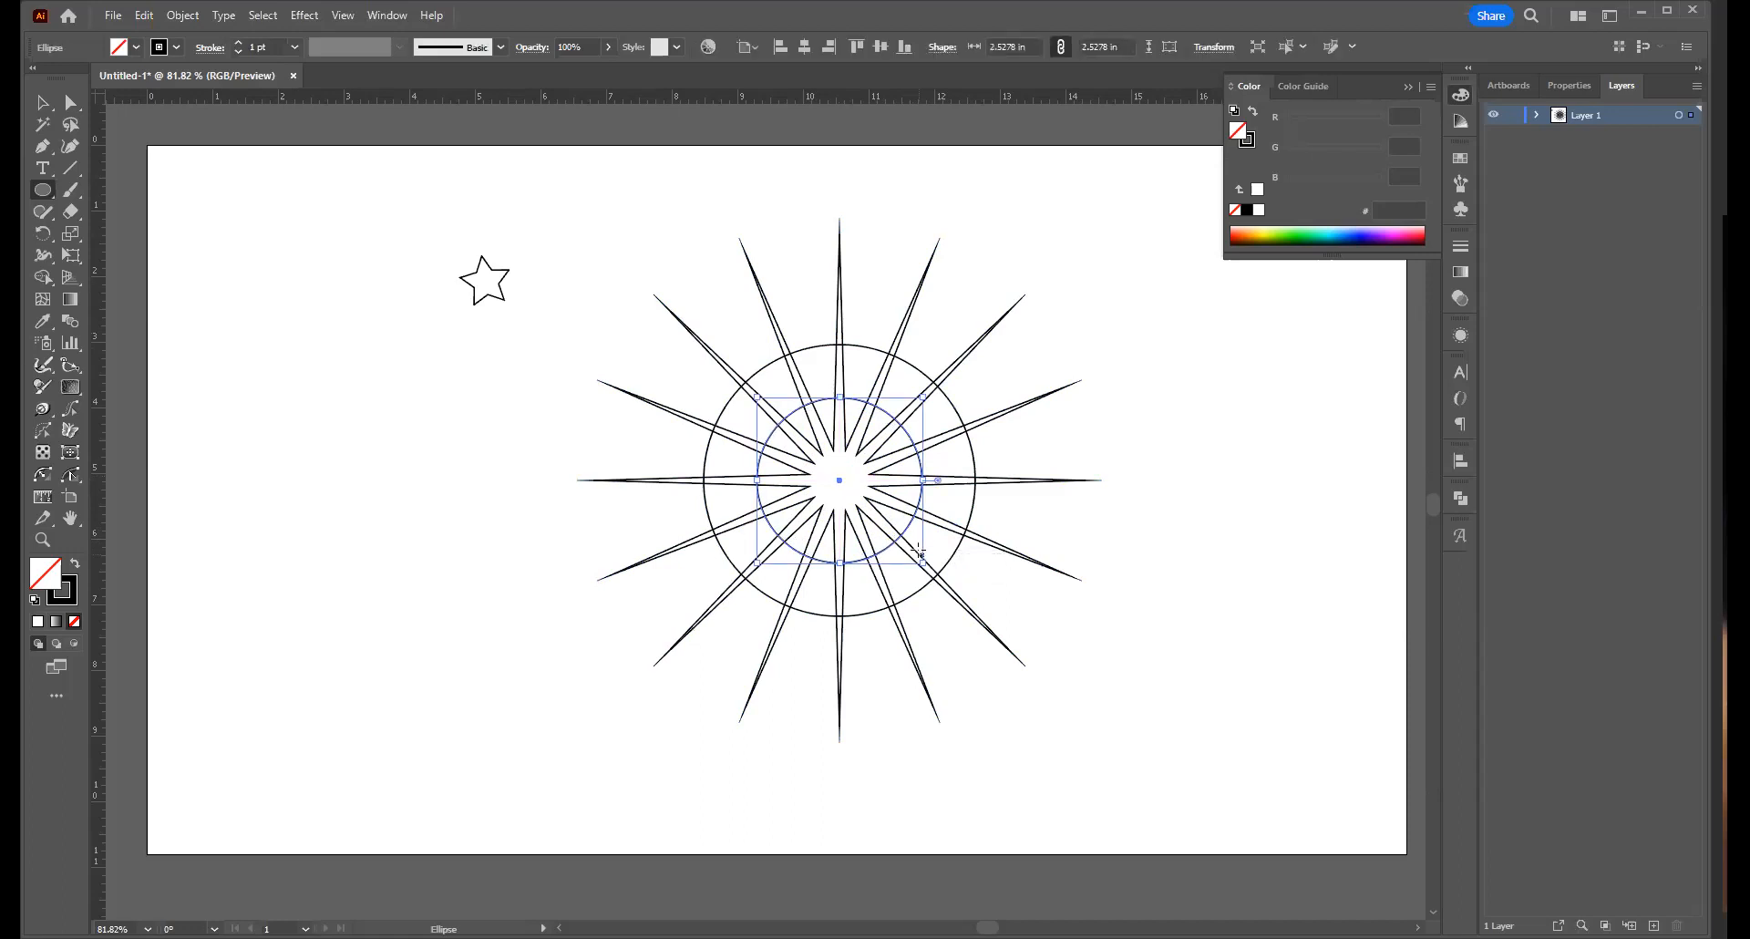
{"action": "key", "text": "v"}
{"action": "left_click", "coordinate": [378, 409]}
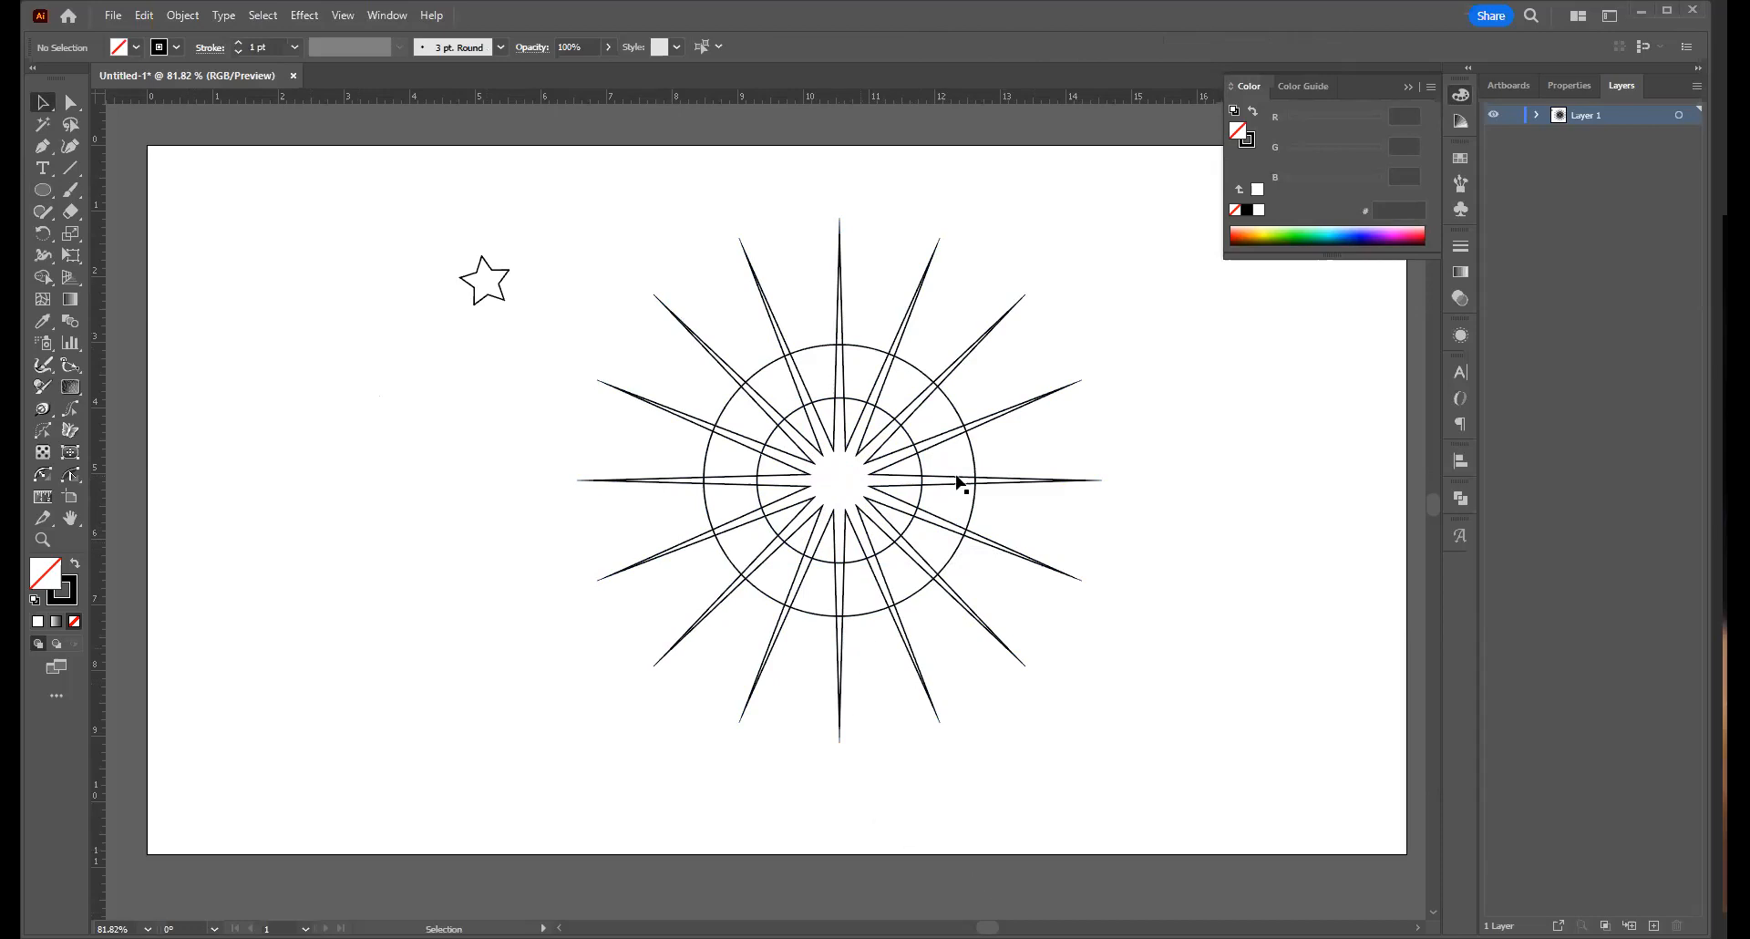
Duplicate the 16-point star in place and scale the copy down about its centre to about 5.44 in wide
{"action": "left_click", "coordinate": [953, 406]}
{"action": "left_click", "coordinate": [954, 627]}
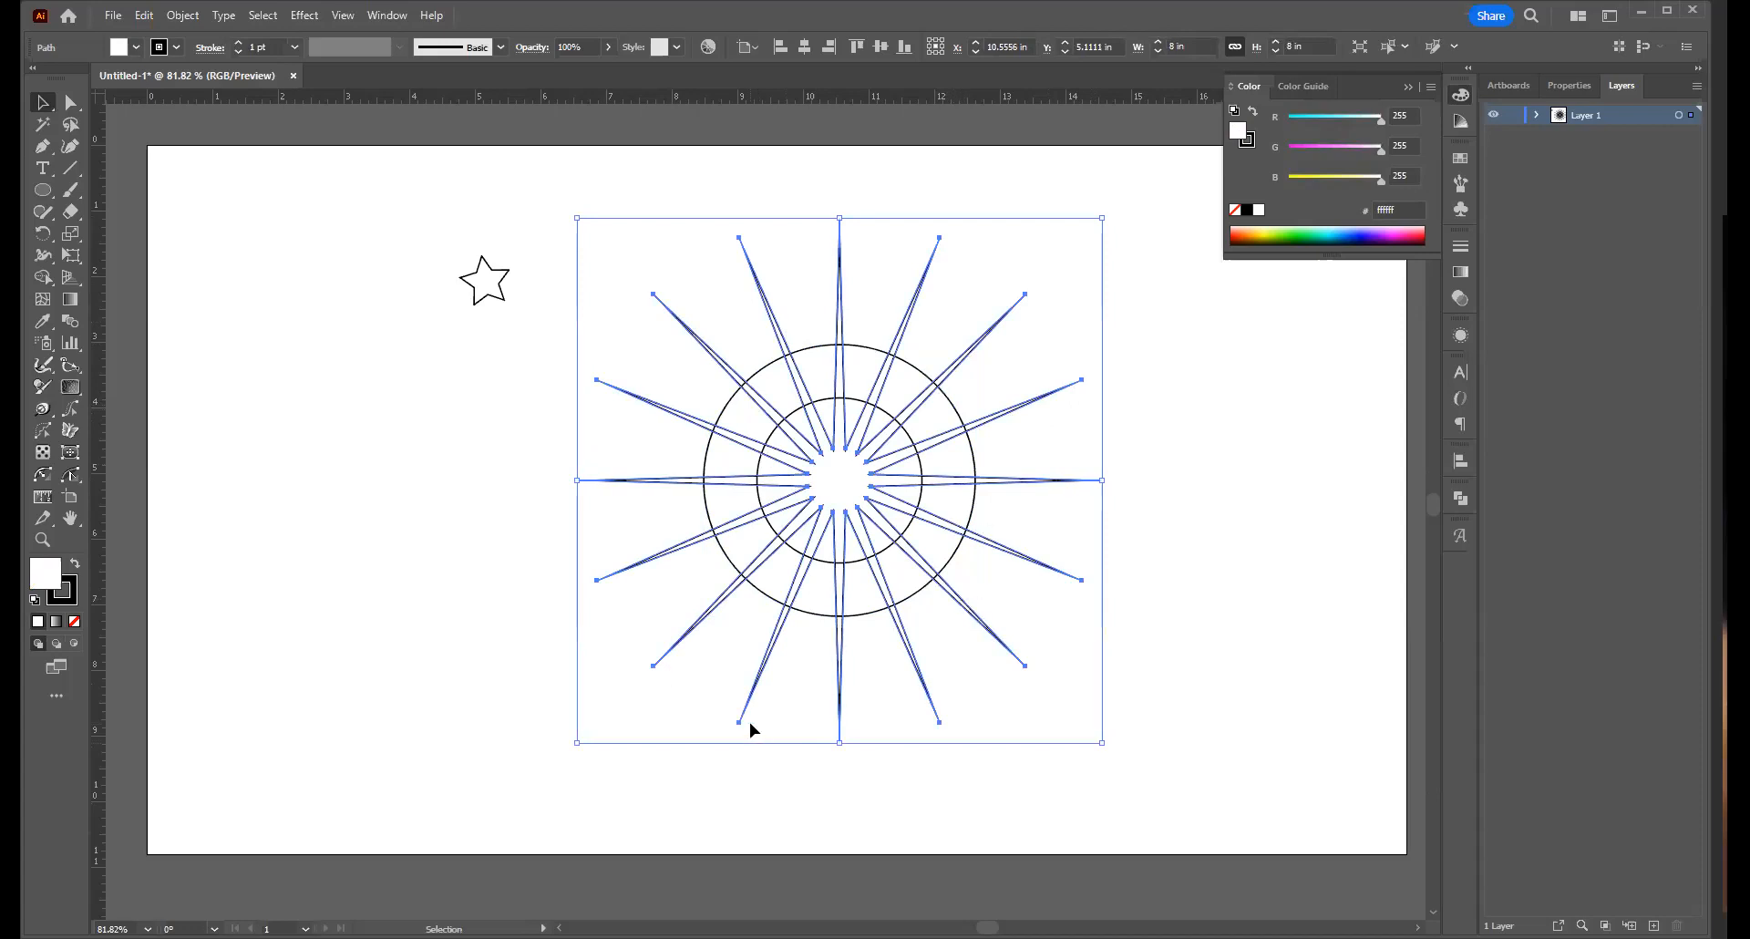
{"action": "key", "text": "a"}
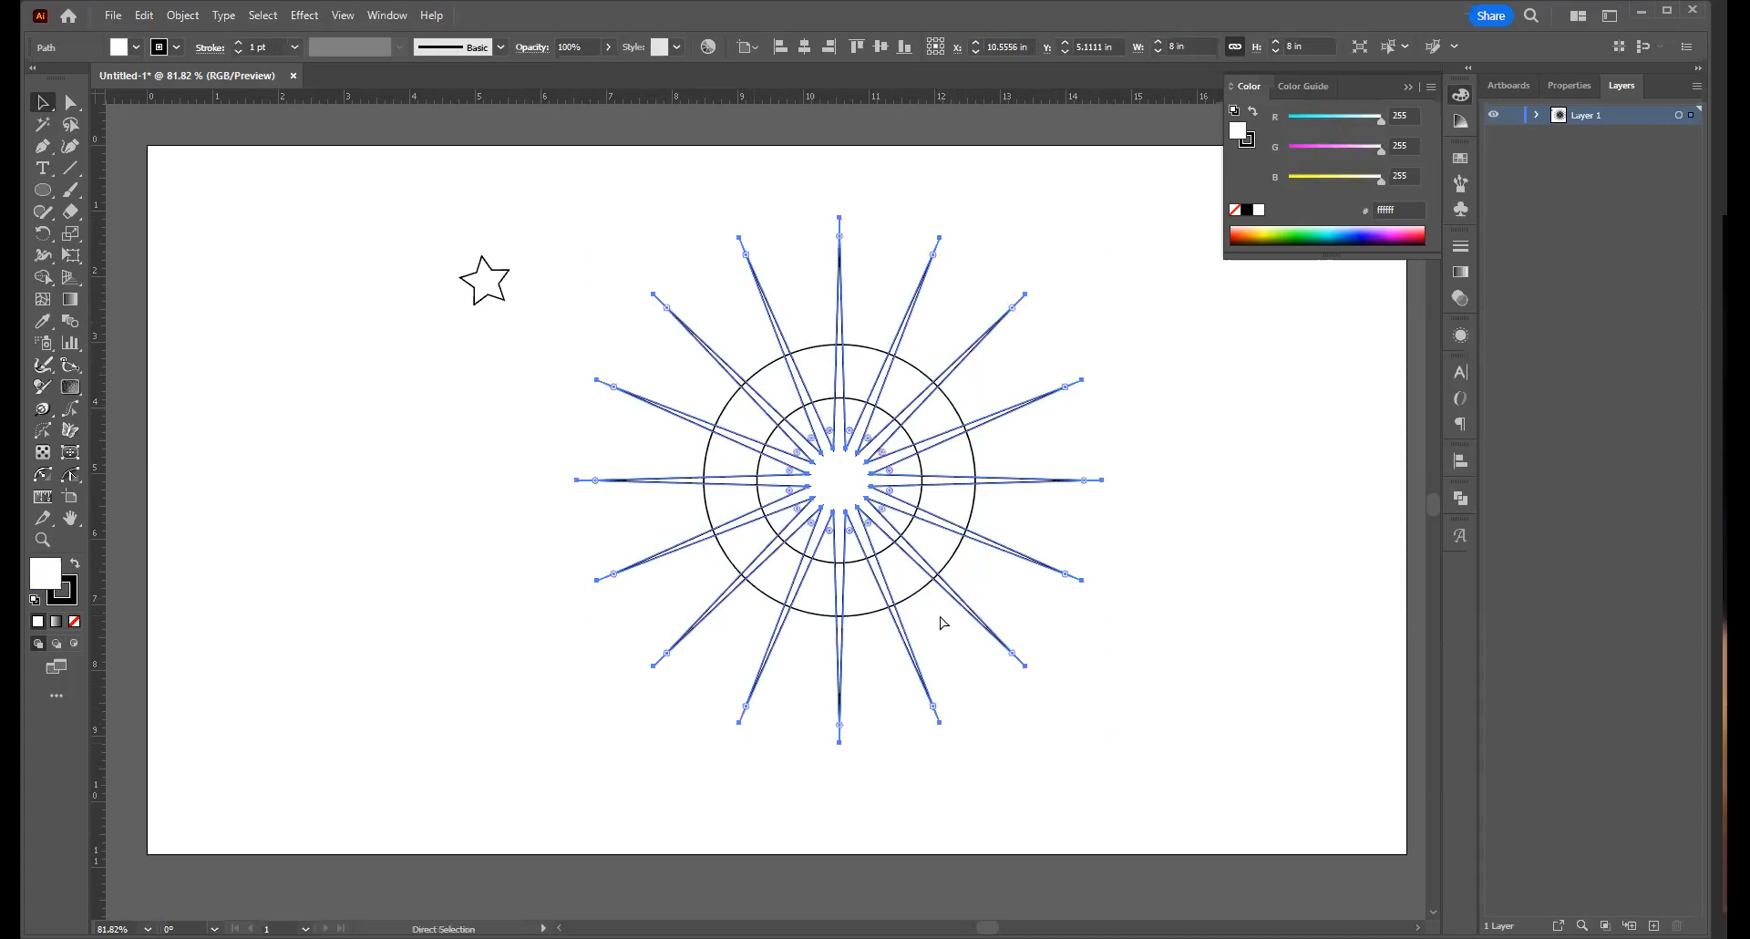
{"action": "left_click", "coordinate": [1135, 684]}
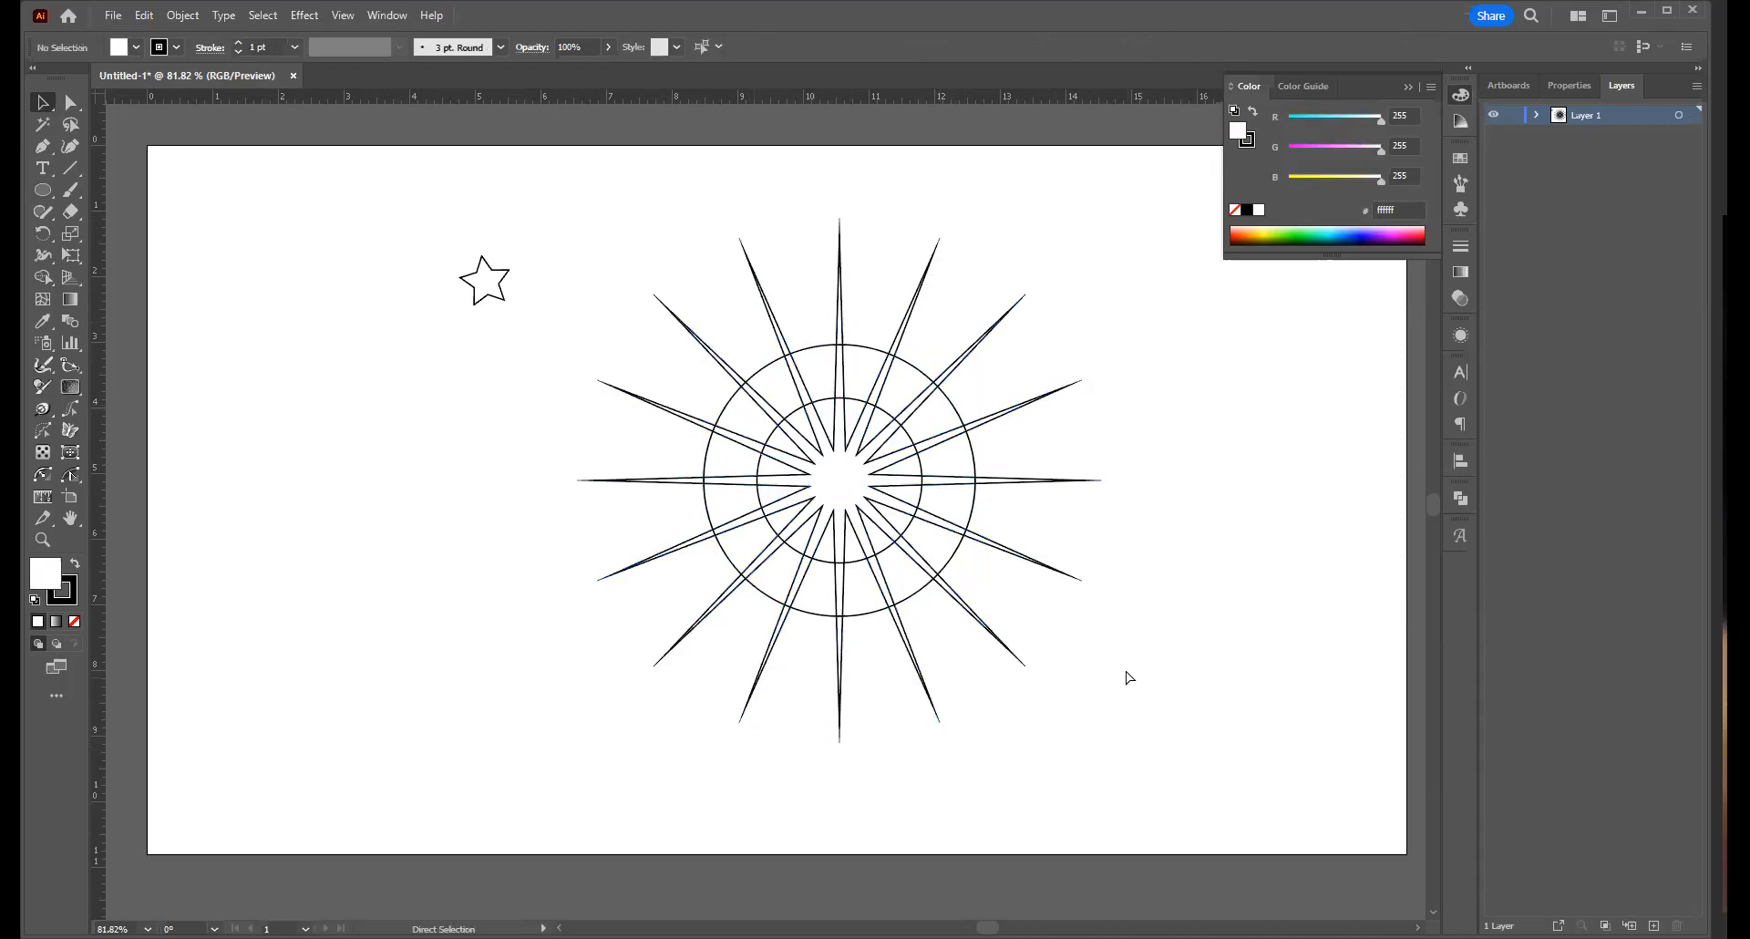
{"action": "key", "text": "ctrl+a"}
{"action": "key", "text": "v"}
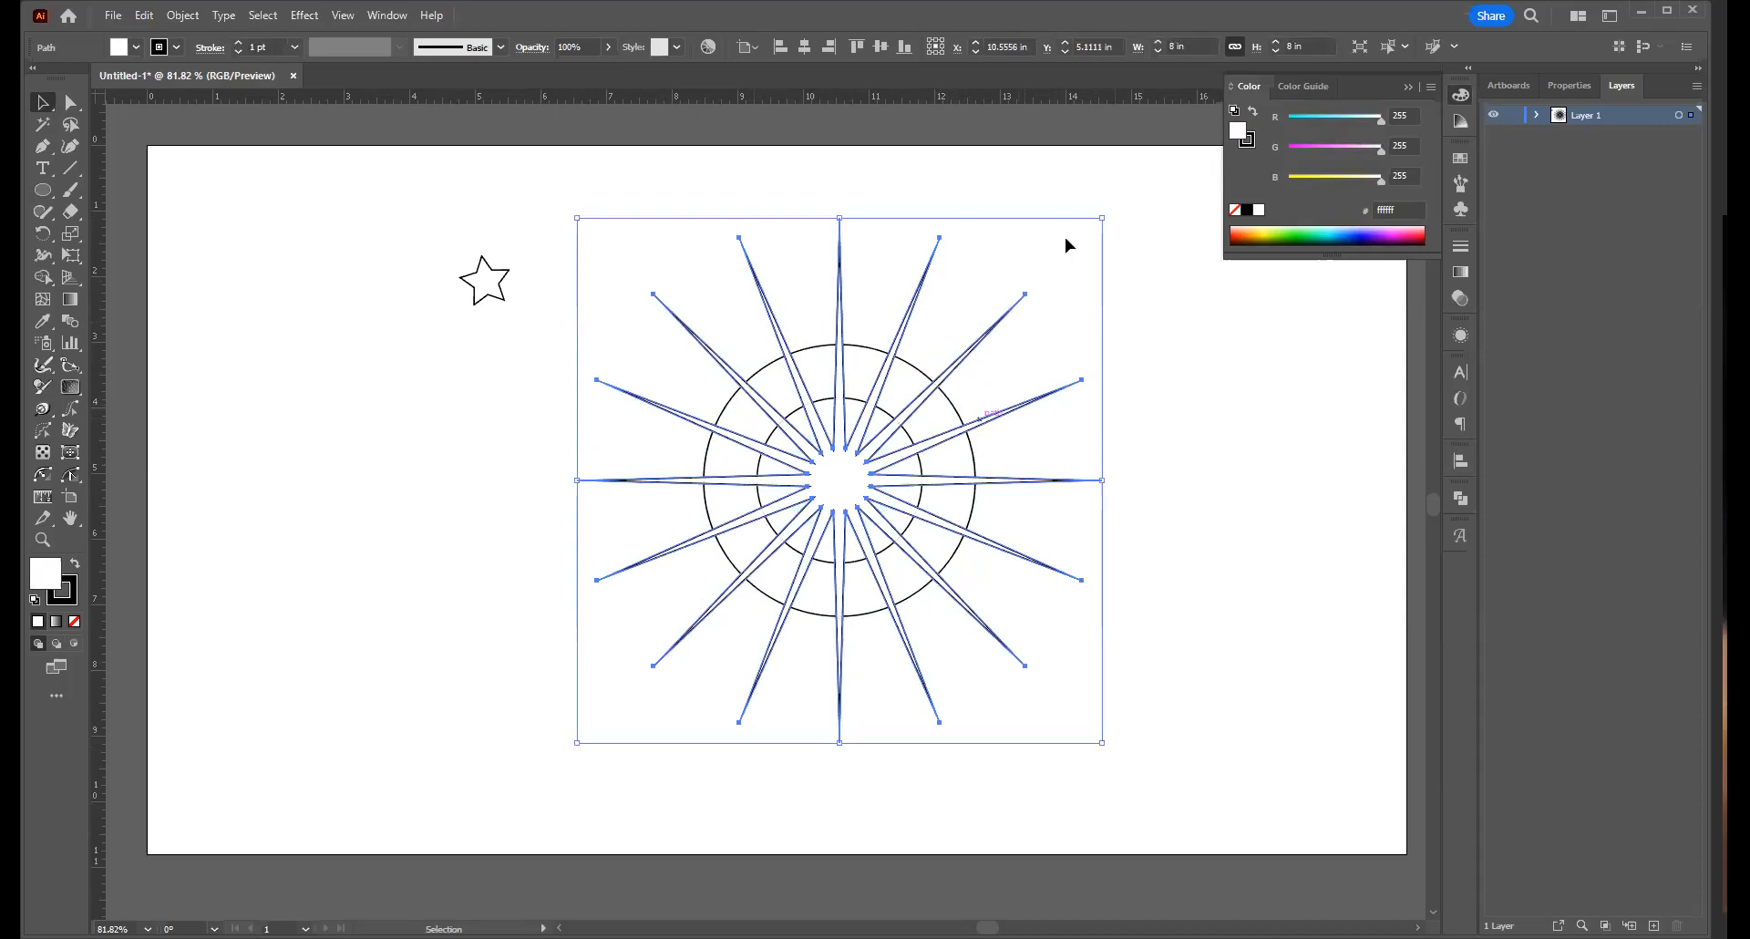
{"action": "left_click_drag", "start_coordinate": [1102, 217], "coordinate": [1019, 292]}
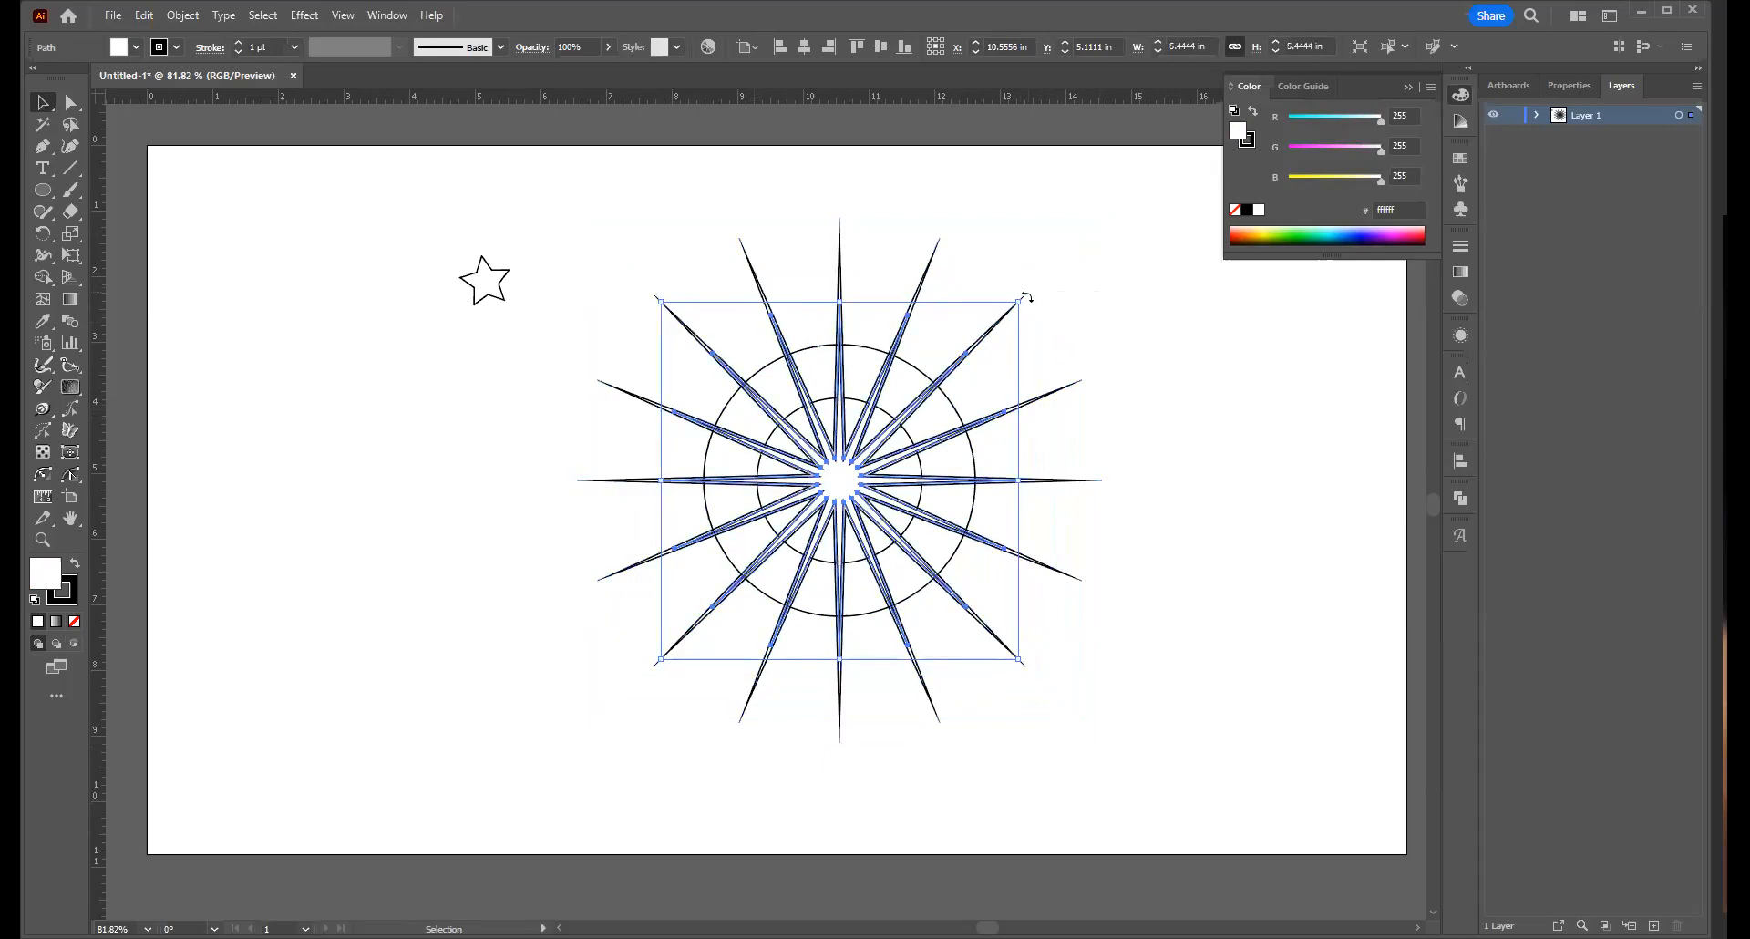
Rotate the smaller star copy by about 11° so its spikes fall between those of the large star
{"action": "left_click_drag", "start_coordinate": [938, 255], "coordinate": [929, 259]}
{"action": "key", "text": "ctrl+z"}
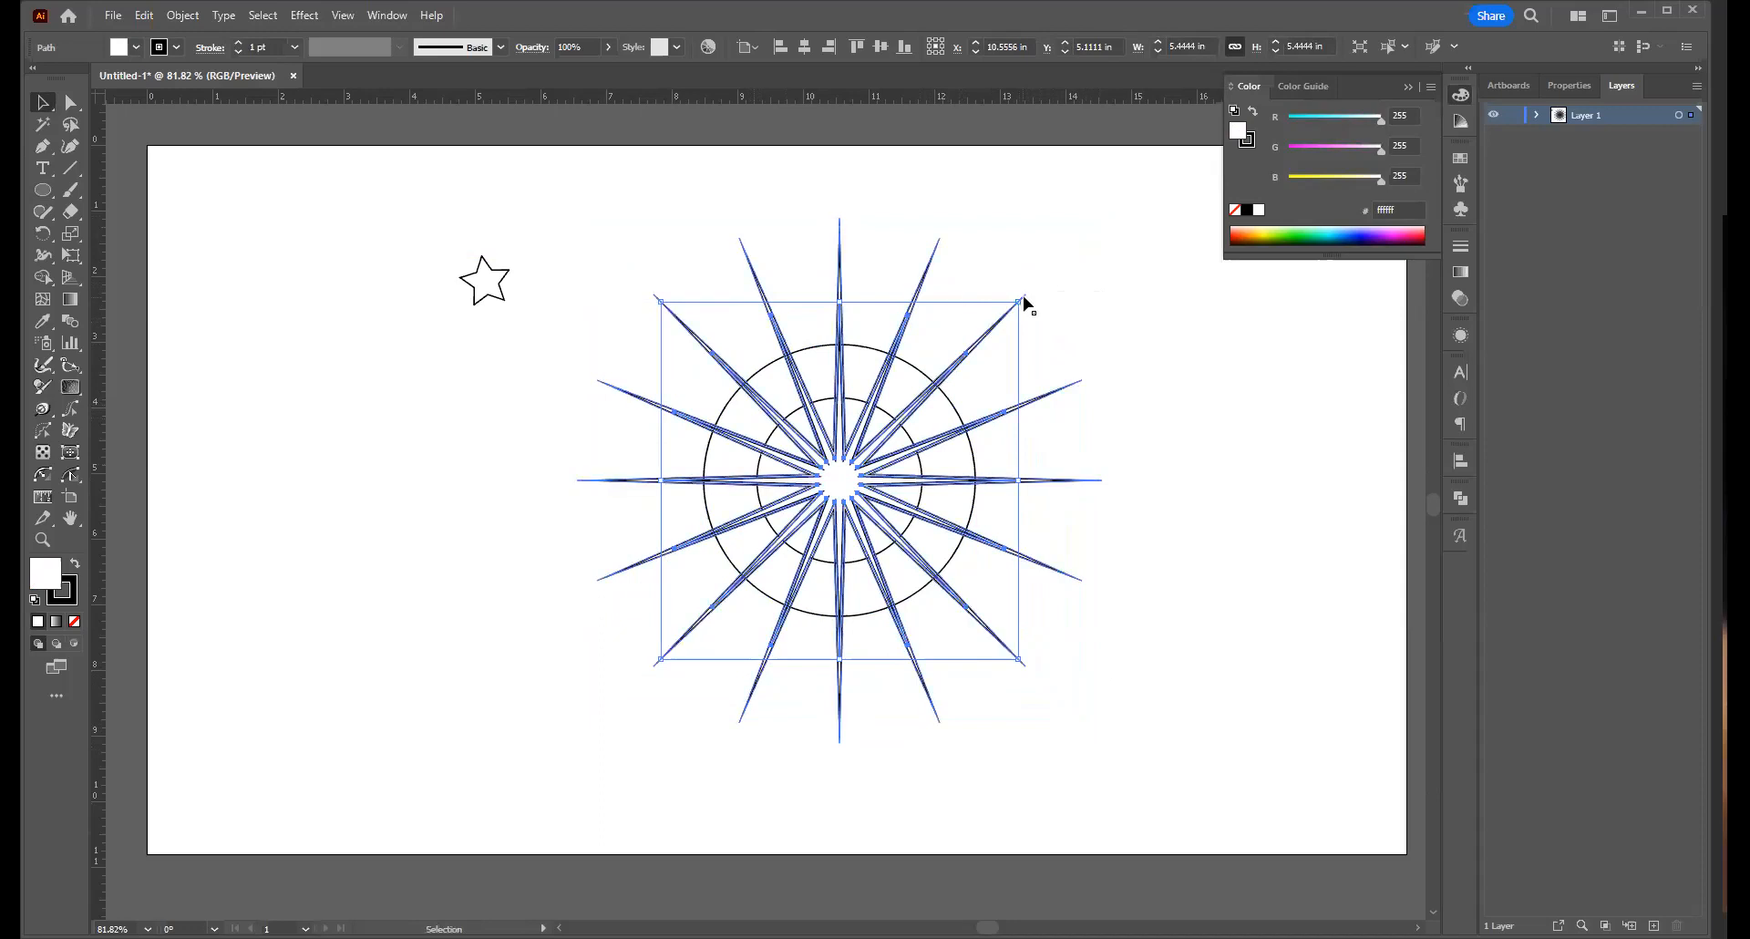
{"action": "left_click_drag", "start_coordinate": [1022, 294], "coordinate": [985, 262]}
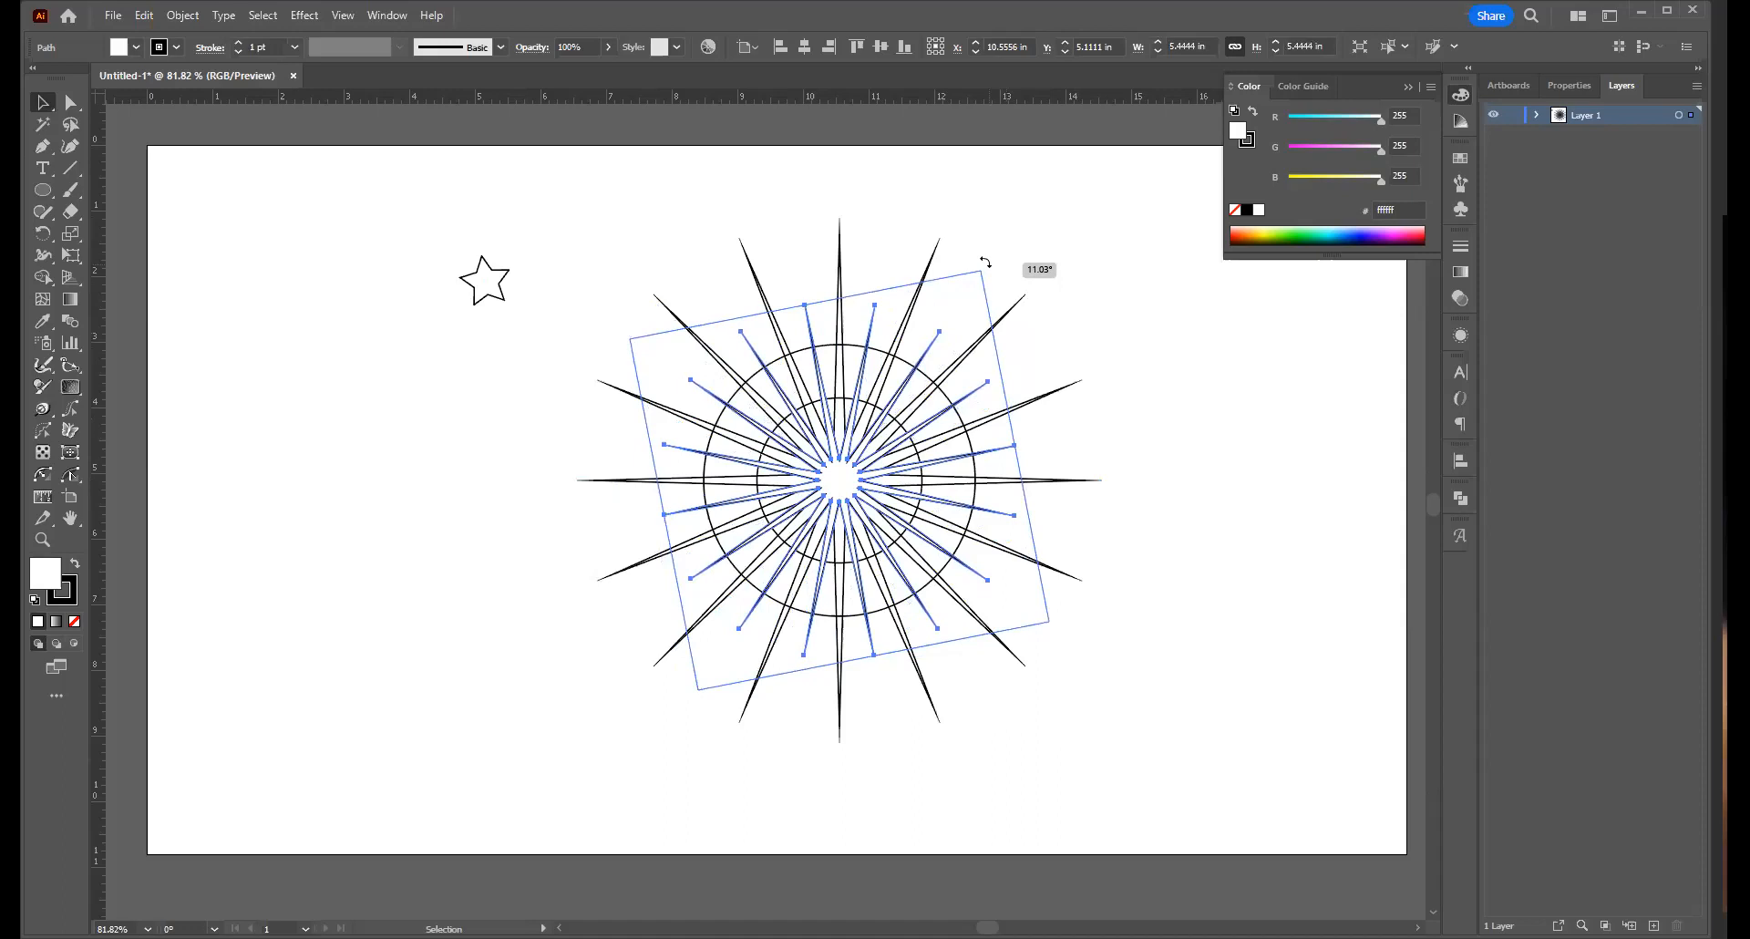
{"action": "left_click_drag", "start_coordinate": [985, 262], "coordinate": [984, 261]}
Make a copy of the smaller star rotated 30° about the starburst's centre with the Rotate tool
{"action": "left_click", "coordinate": [43, 236]}
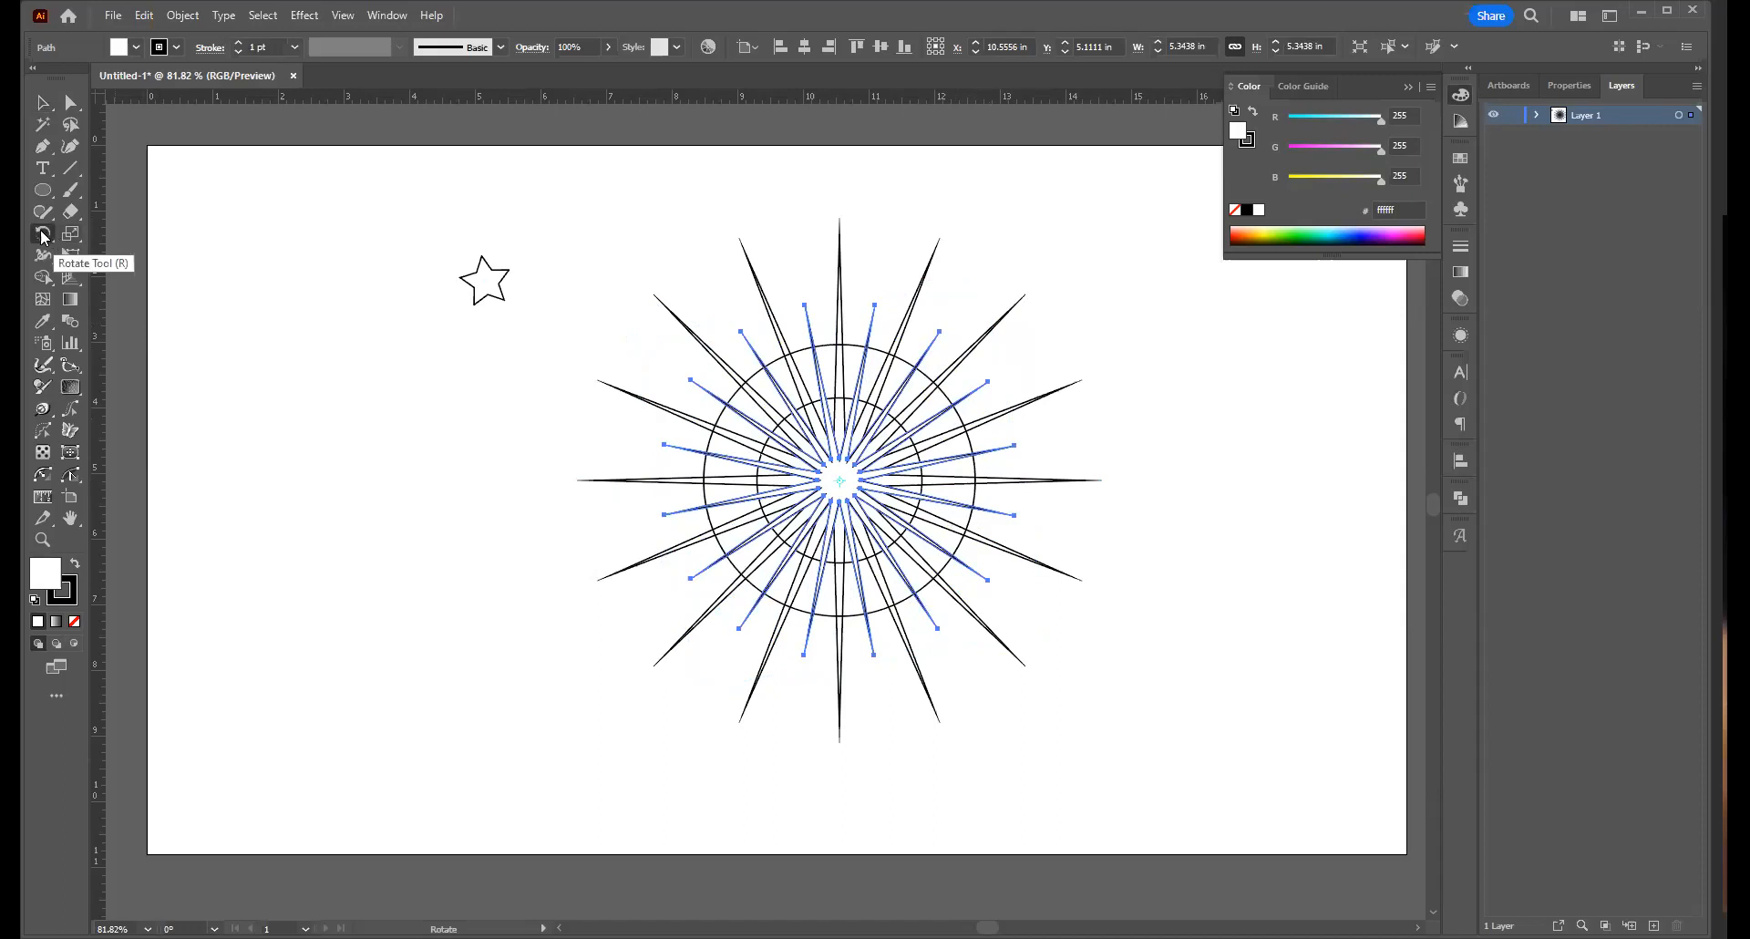
{"action": "left_click", "coordinate": [44, 235]}
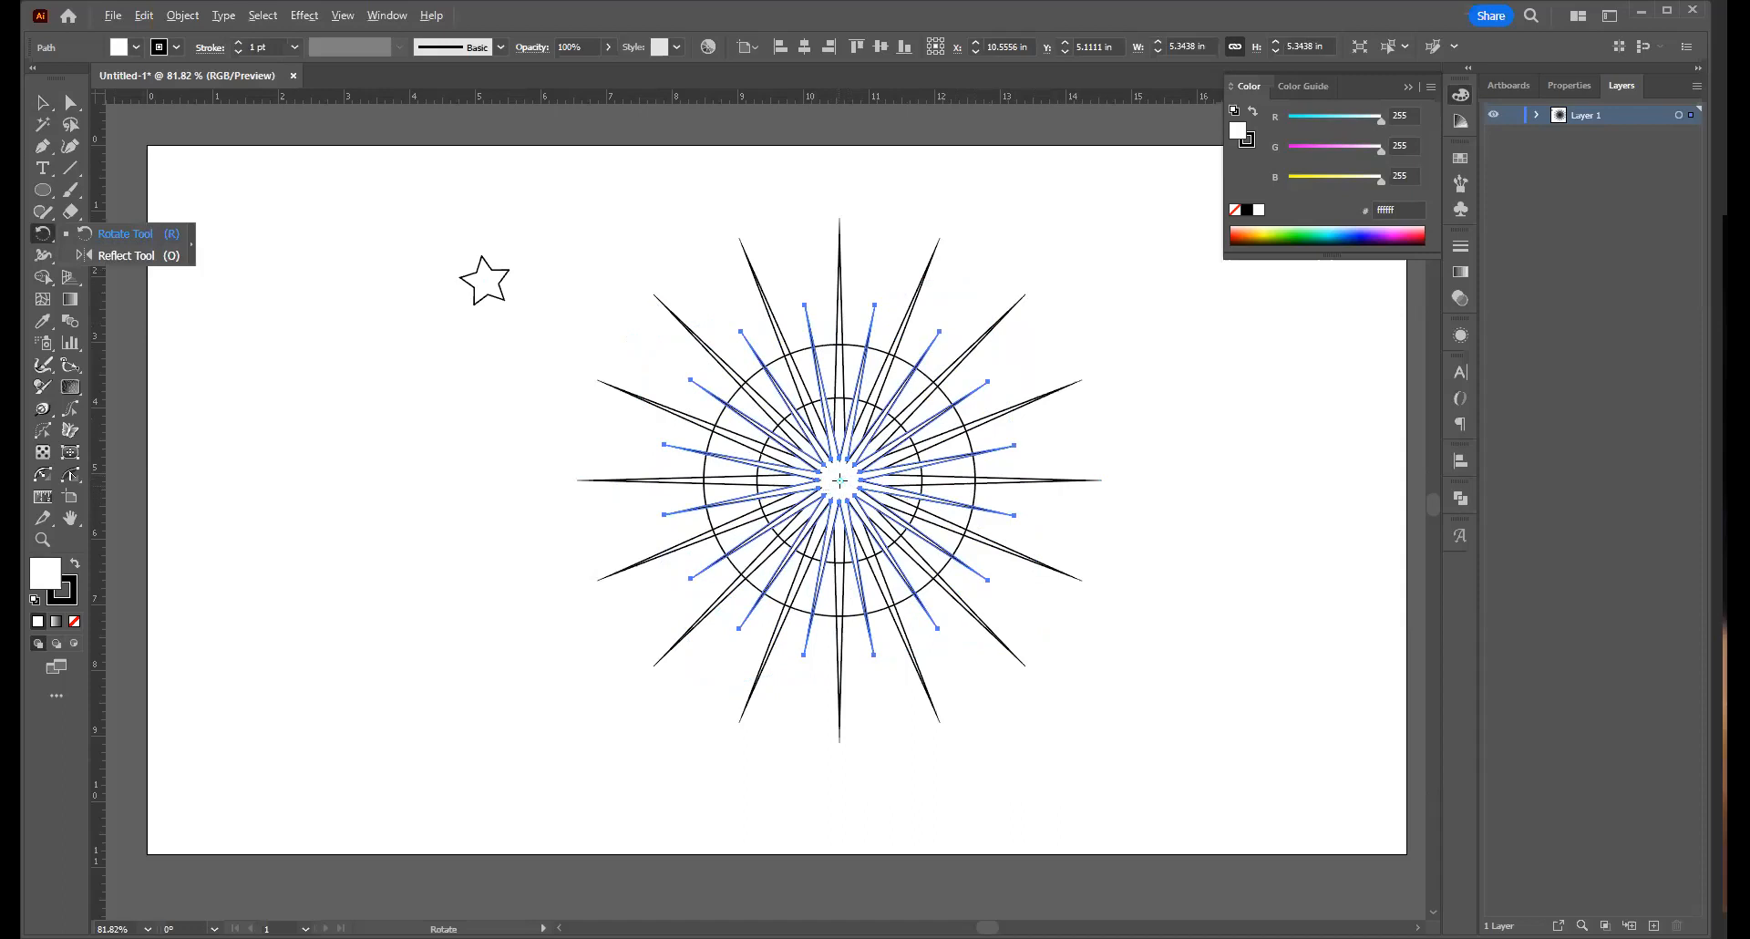
{"action": "left_click", "coordinate": [840, 480], "text": "alt"}
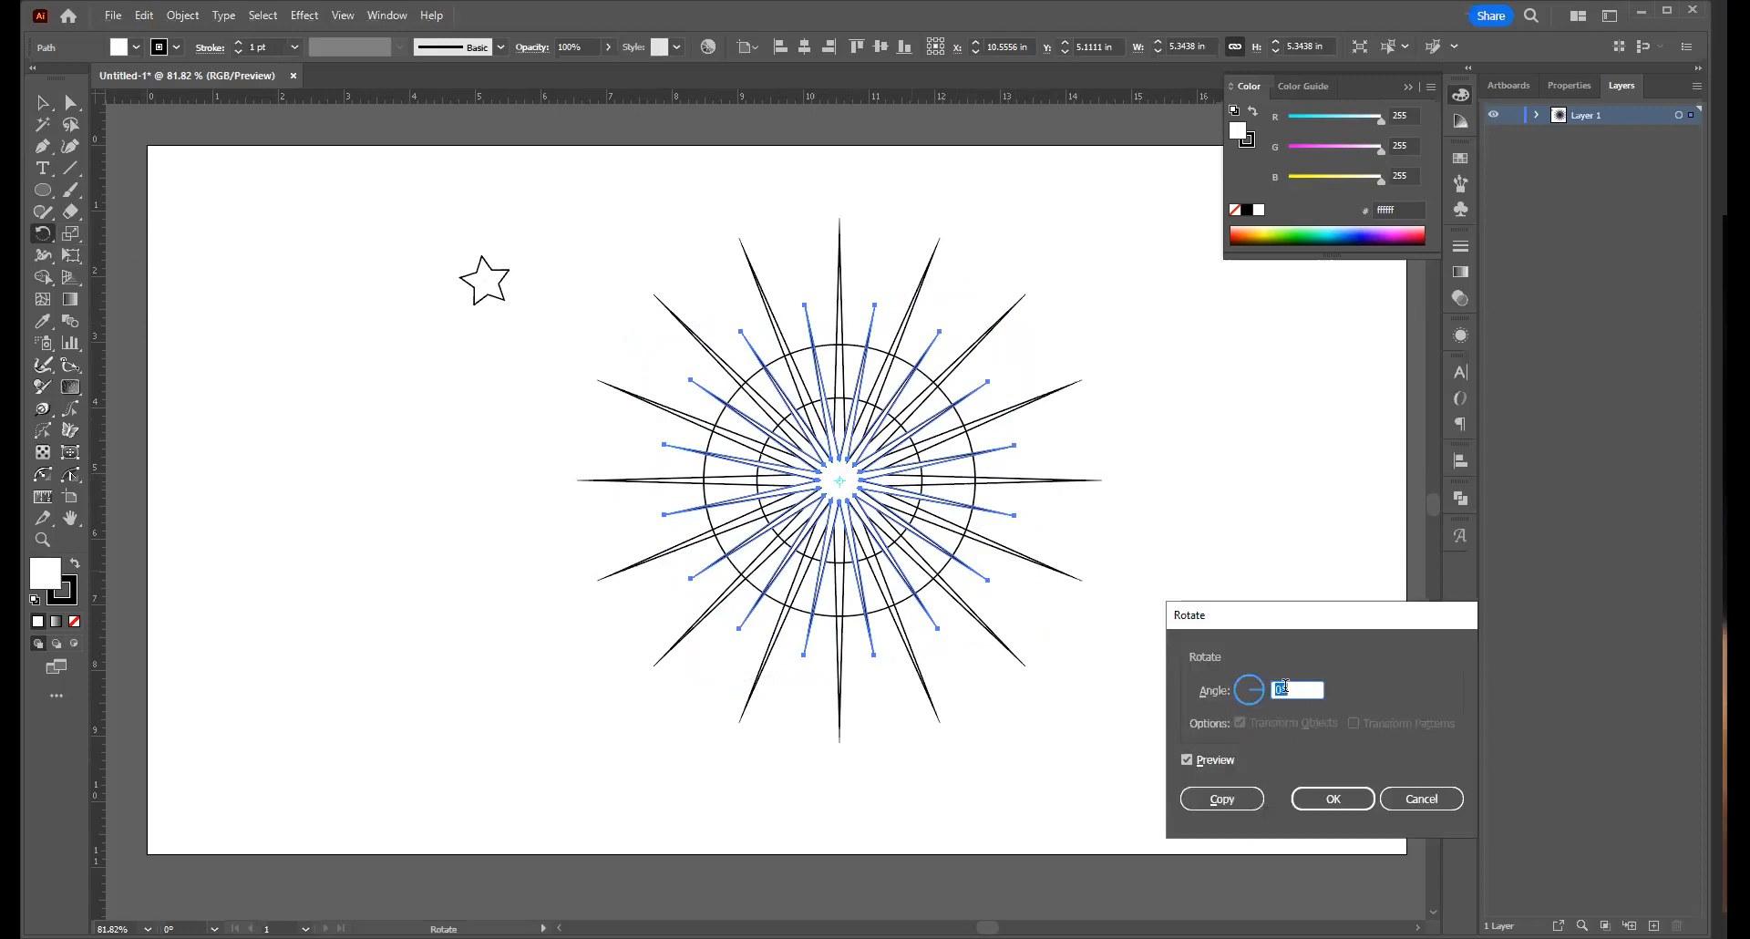
{"action": "type", "text": "12"}
{"action": "key", "text": "Tab"}
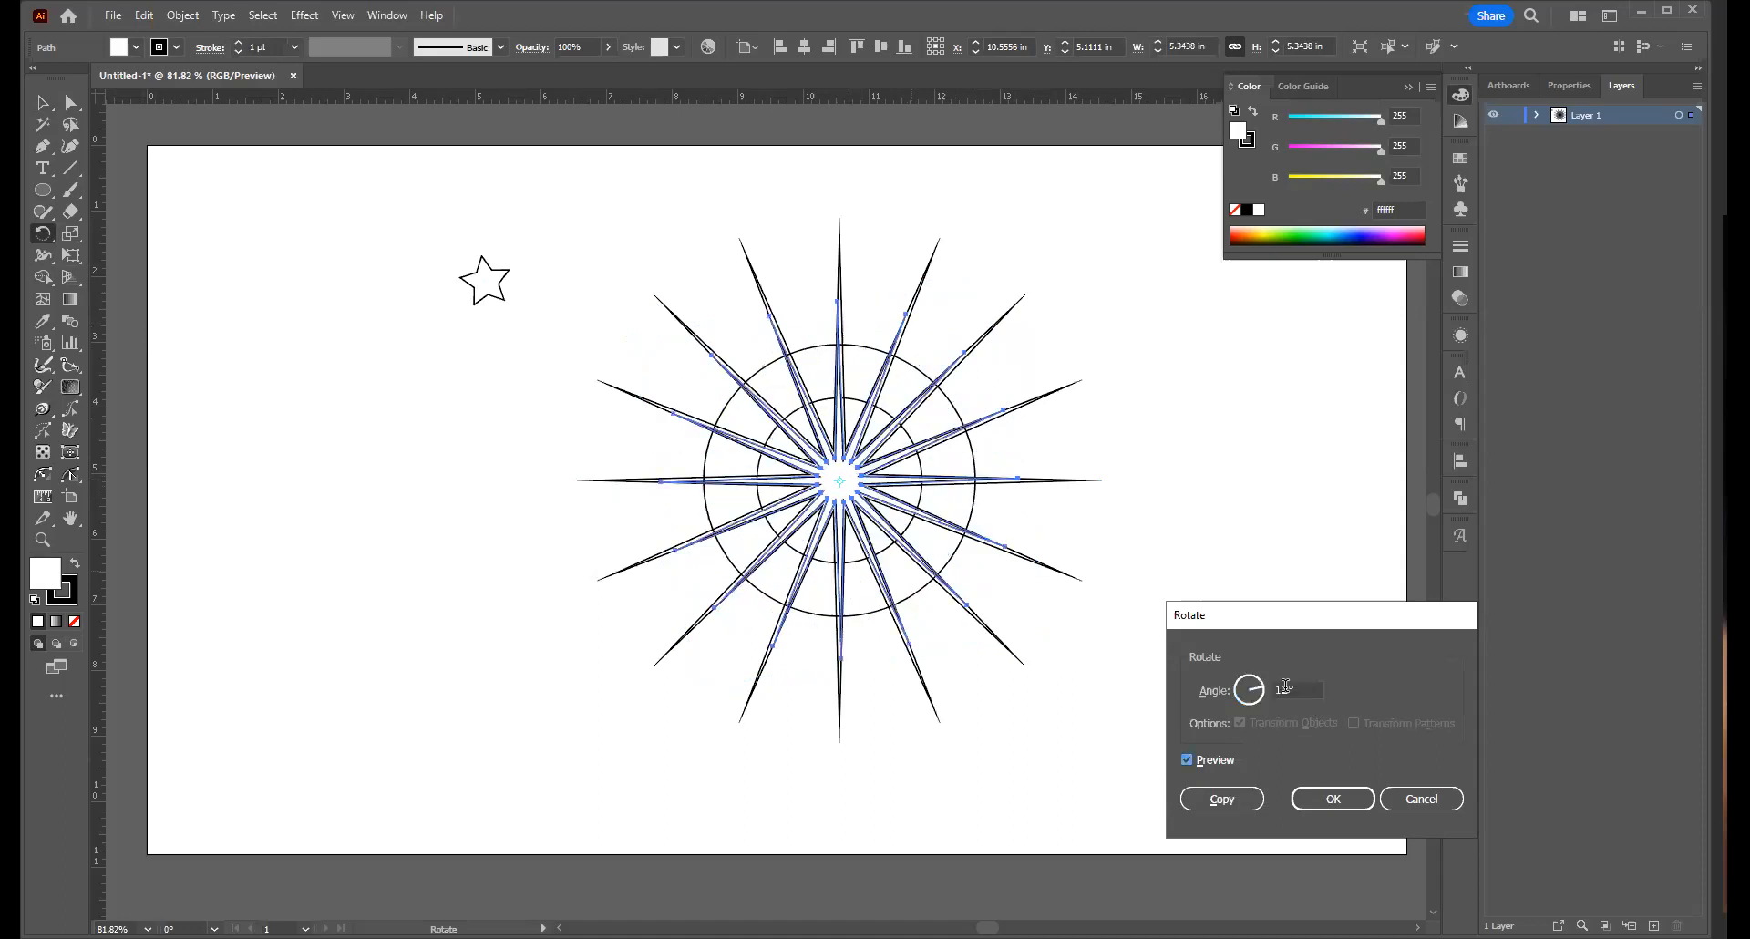
{"action": "left_click", "coordinate": [1275, 690]}
{"action": "type", "text": "30"}
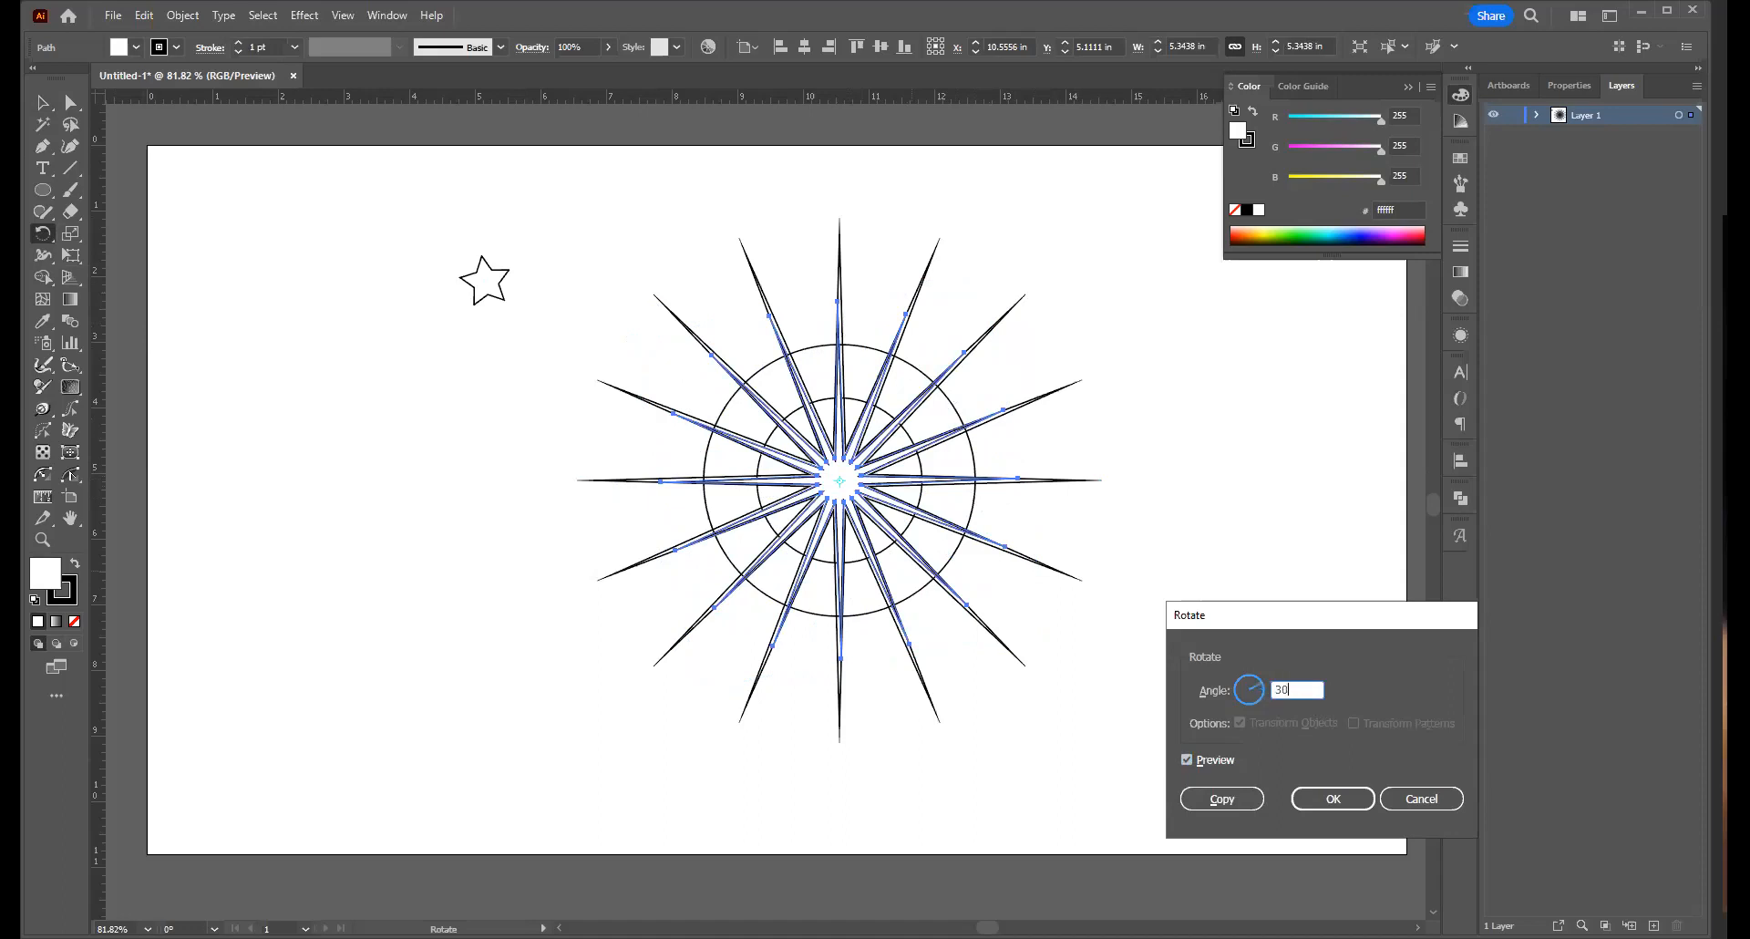
{"action": "key", "text": "Tab"}
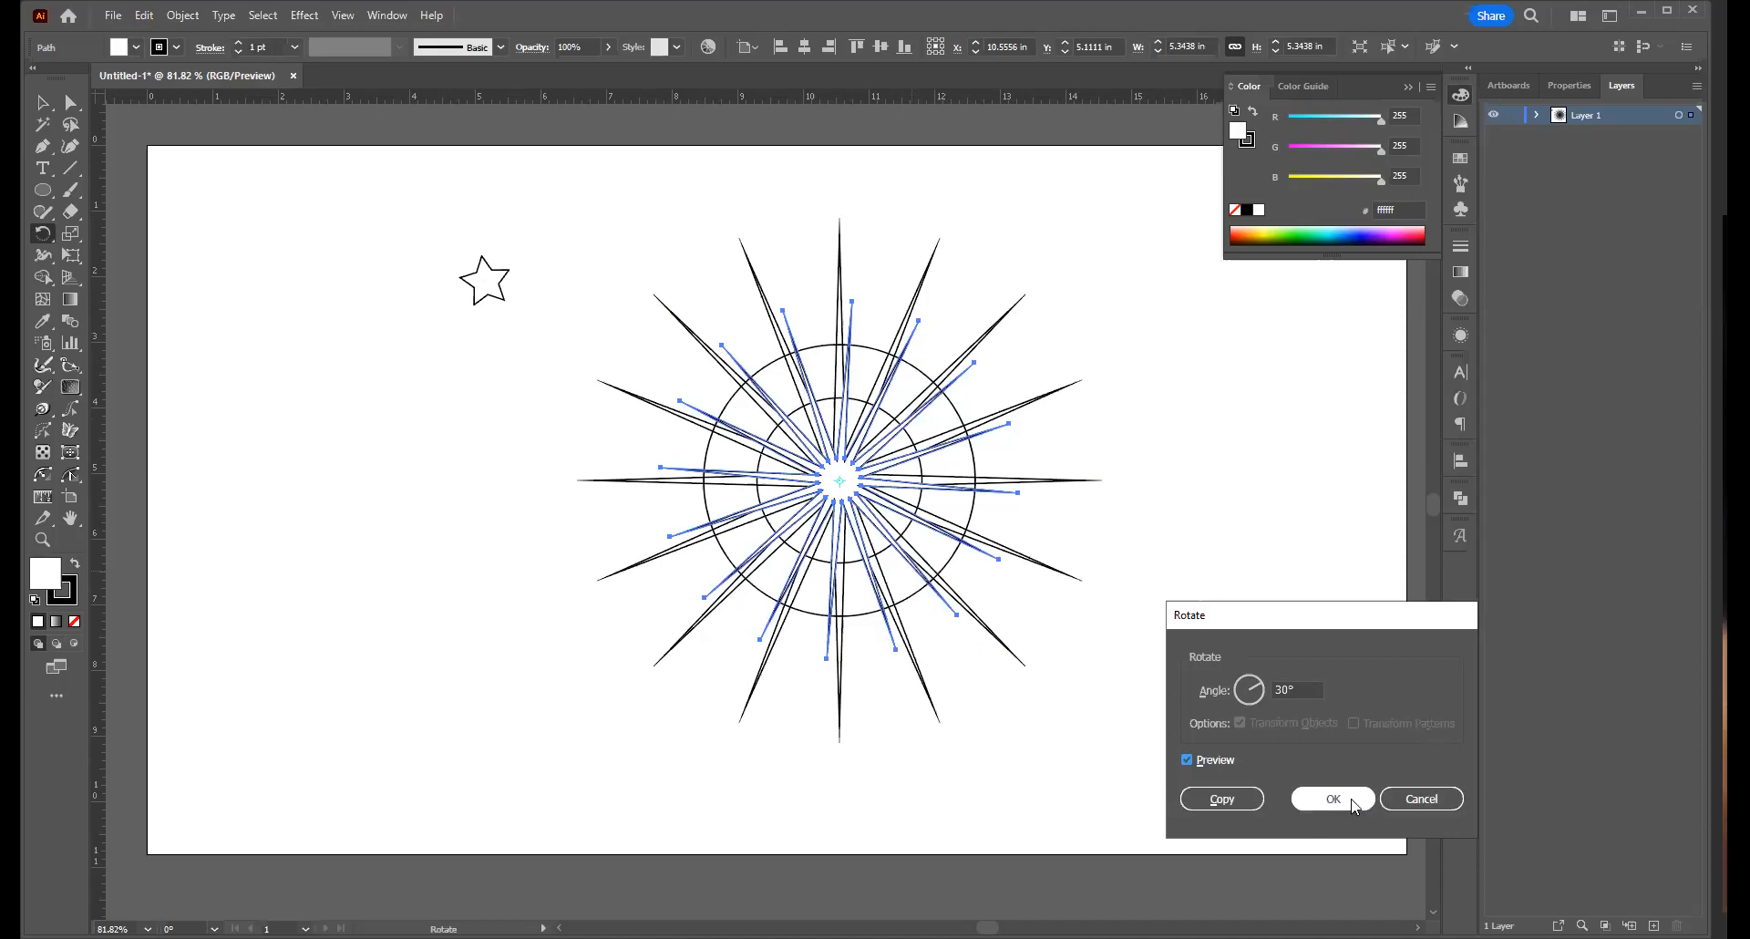
{"action": "left_click", "coordinate": [1222, 799]}
{"action": "key", "text": "ctrl+d"}
{"action": "key", "text": "v"}
{"action": "key", "text": "ctrl+z"}
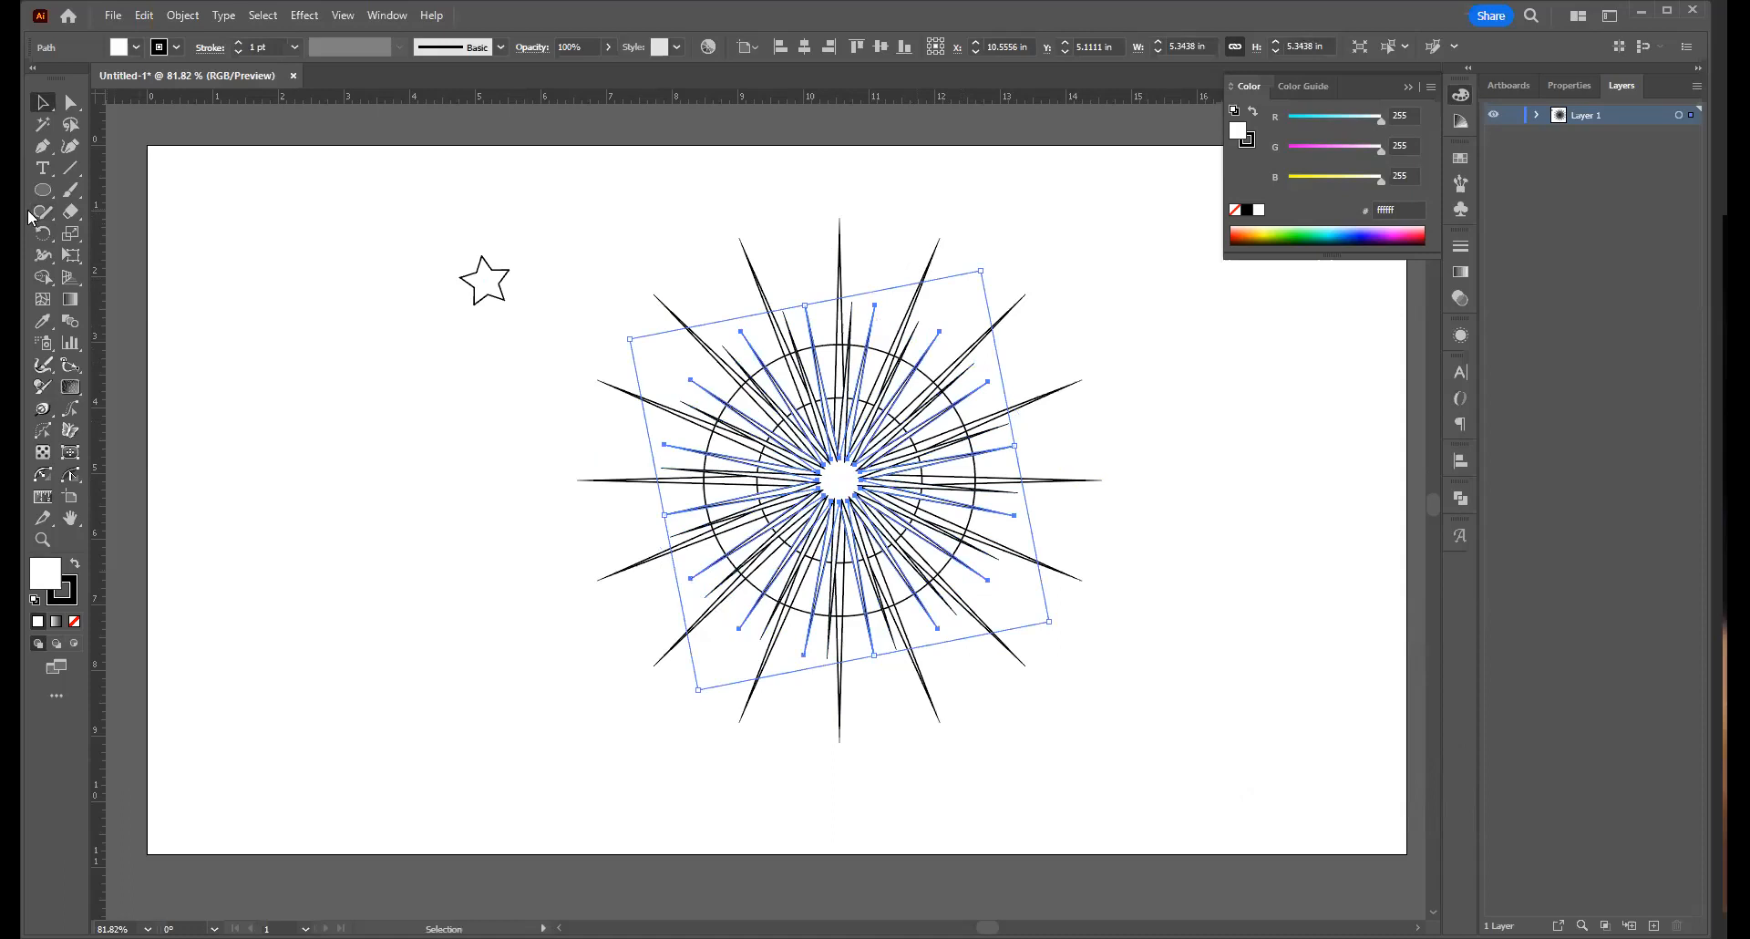
Rotate the smaller star that lies between the large spikes by -30° about the starburst's centre, without copying it
{"action": "left_click", "coordinate": [42, 234]}
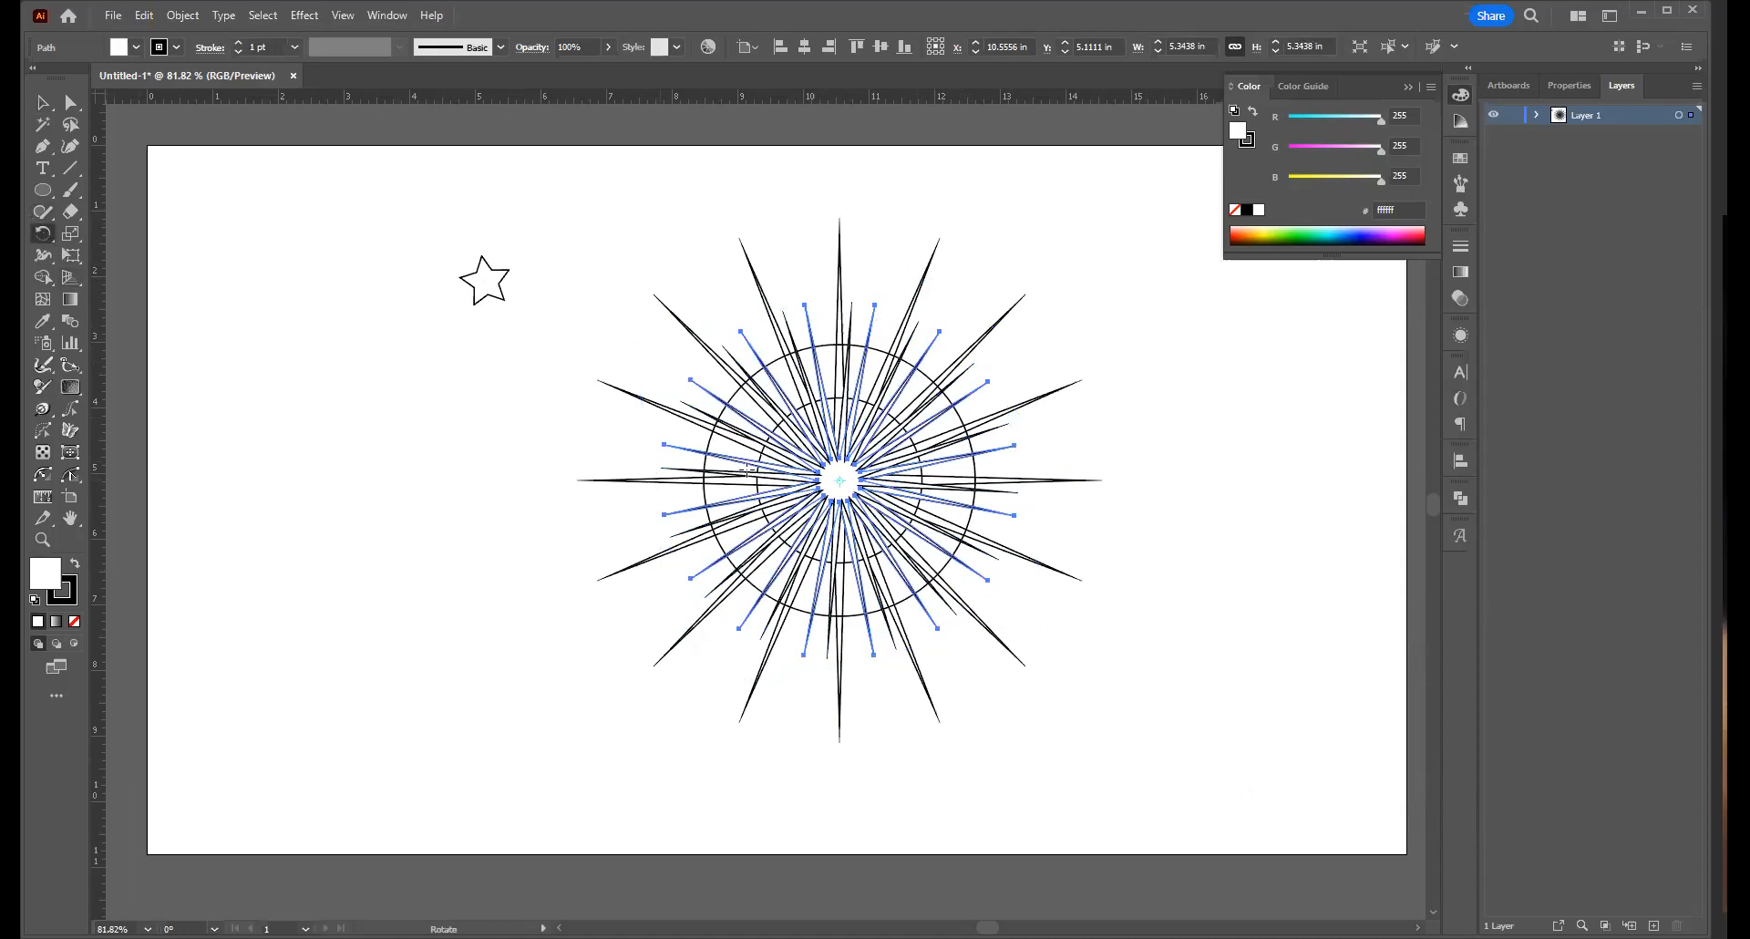
{"action": "left_click", "coordinate": [839, 483], "text": "alt"}
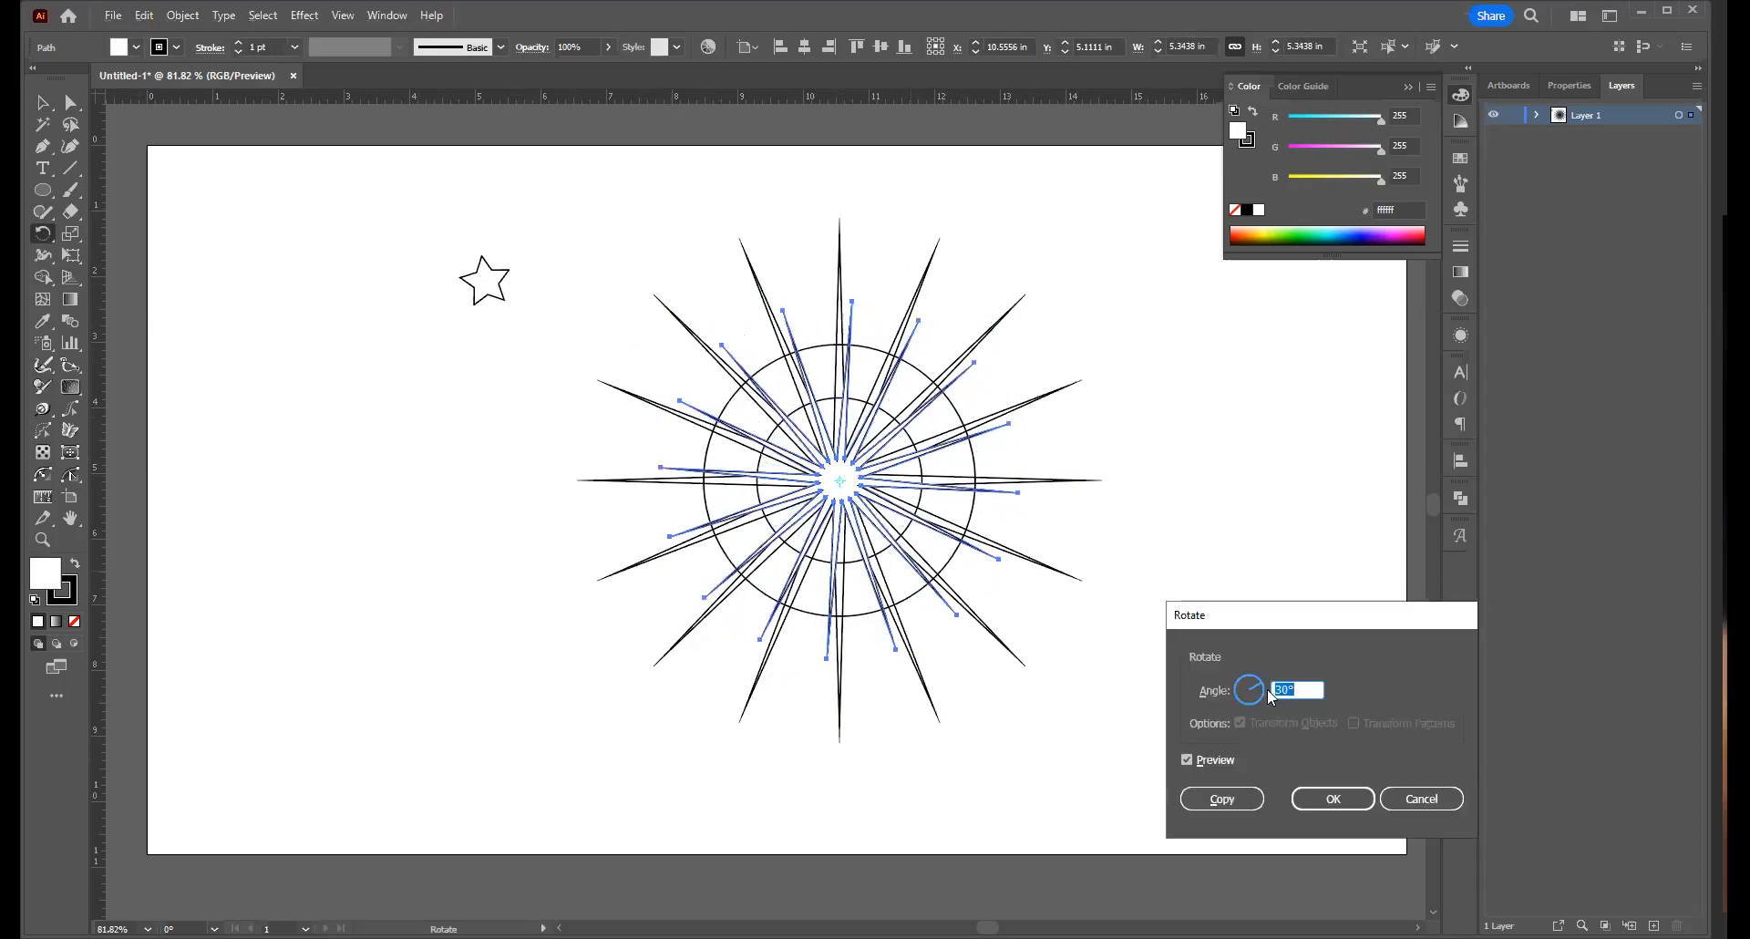
{"action": "type", "text": "30"}
{"action": "left_click", "coordinate": [1276, 690]}
{"action": "type", "text": "-"}
{"action": "key", "text": "Return"}
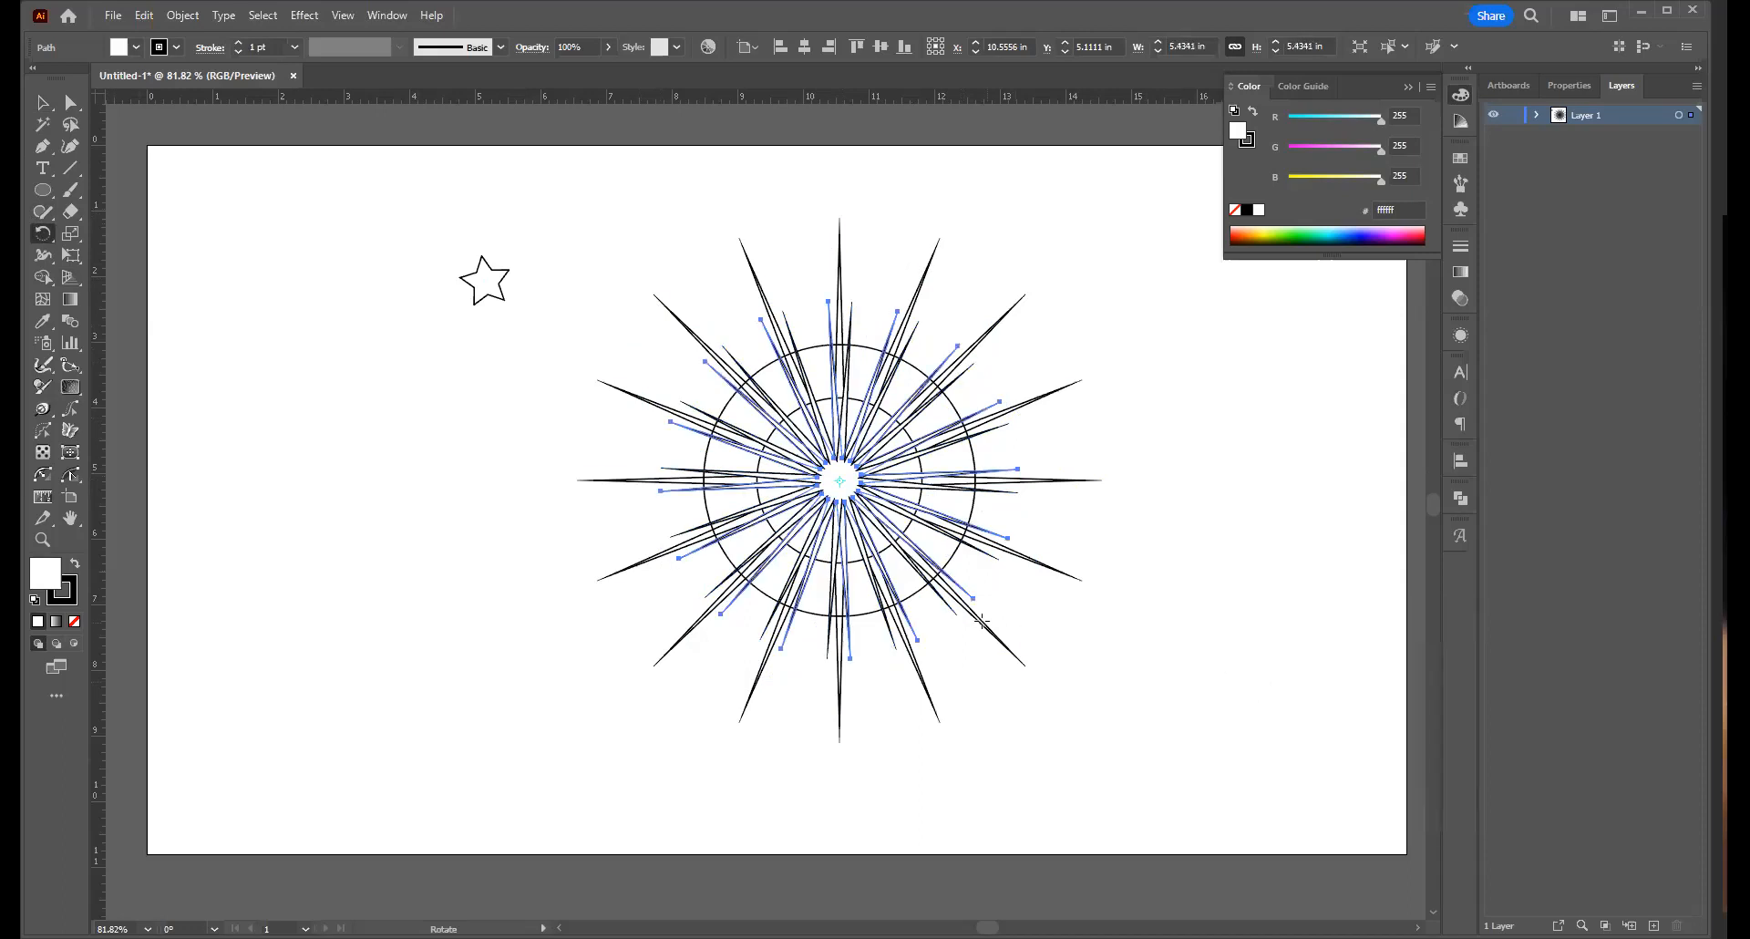
{"action": "key", "text": "v"}
{"action": "left_click", "coordinate": [495, 458]}
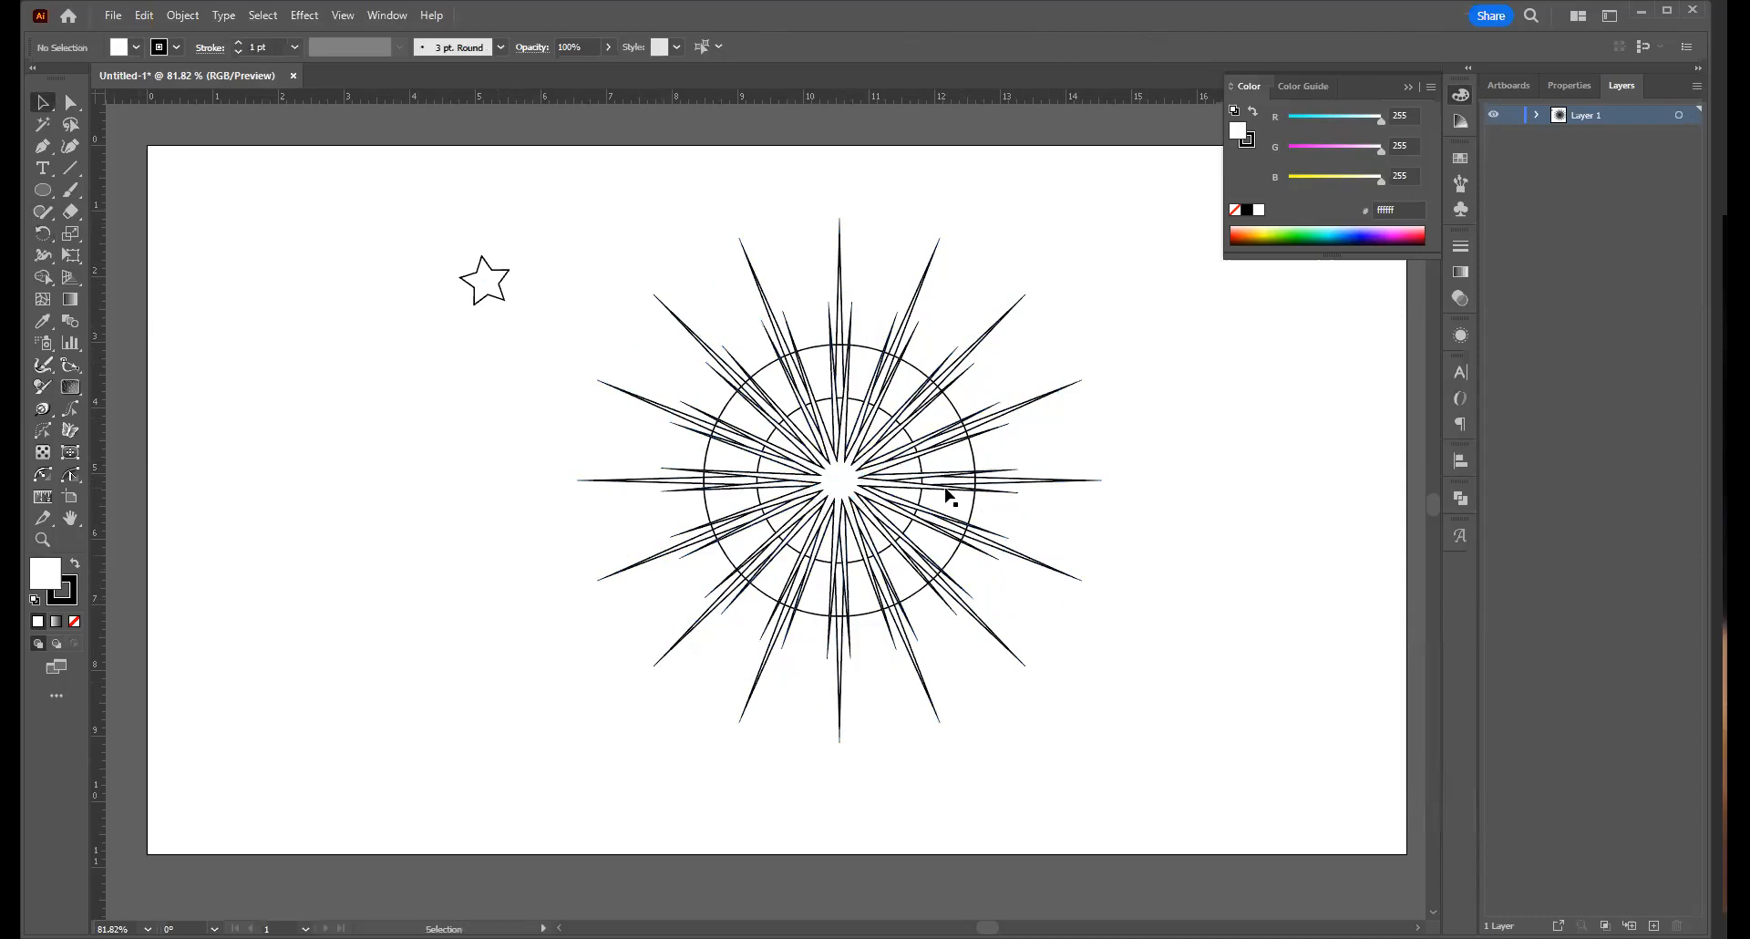
Select both smaller stars together and scale them down slightly about their shared centre
{"action": "key", "text": "z"}
{"action": "left_click", "coordinate": [857, 431]}
{"action": "left_click", "coordinate": [794, 486]}
{"action": "left_click_drag", "start_coordinate": [799, 591], "coordinate": [891, 458]}
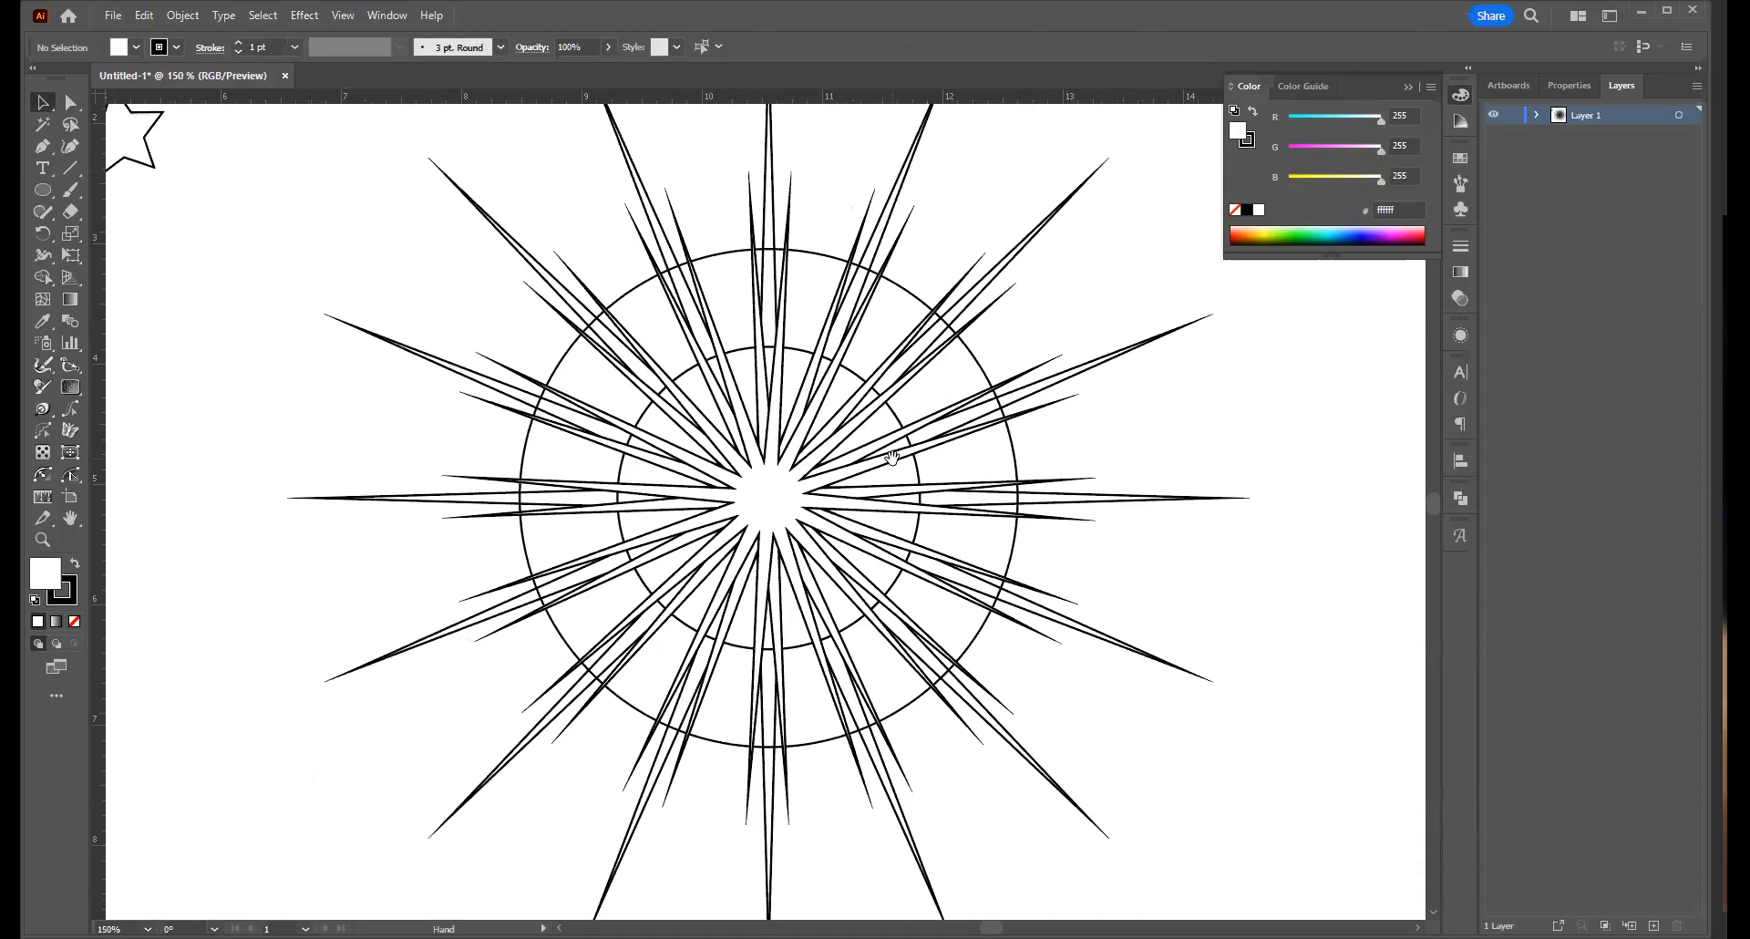
{"action": "left_click", "coordinate": [869, 303]}
{"action": "left_click", "coordinate": [843, 270], "text": "shift"}
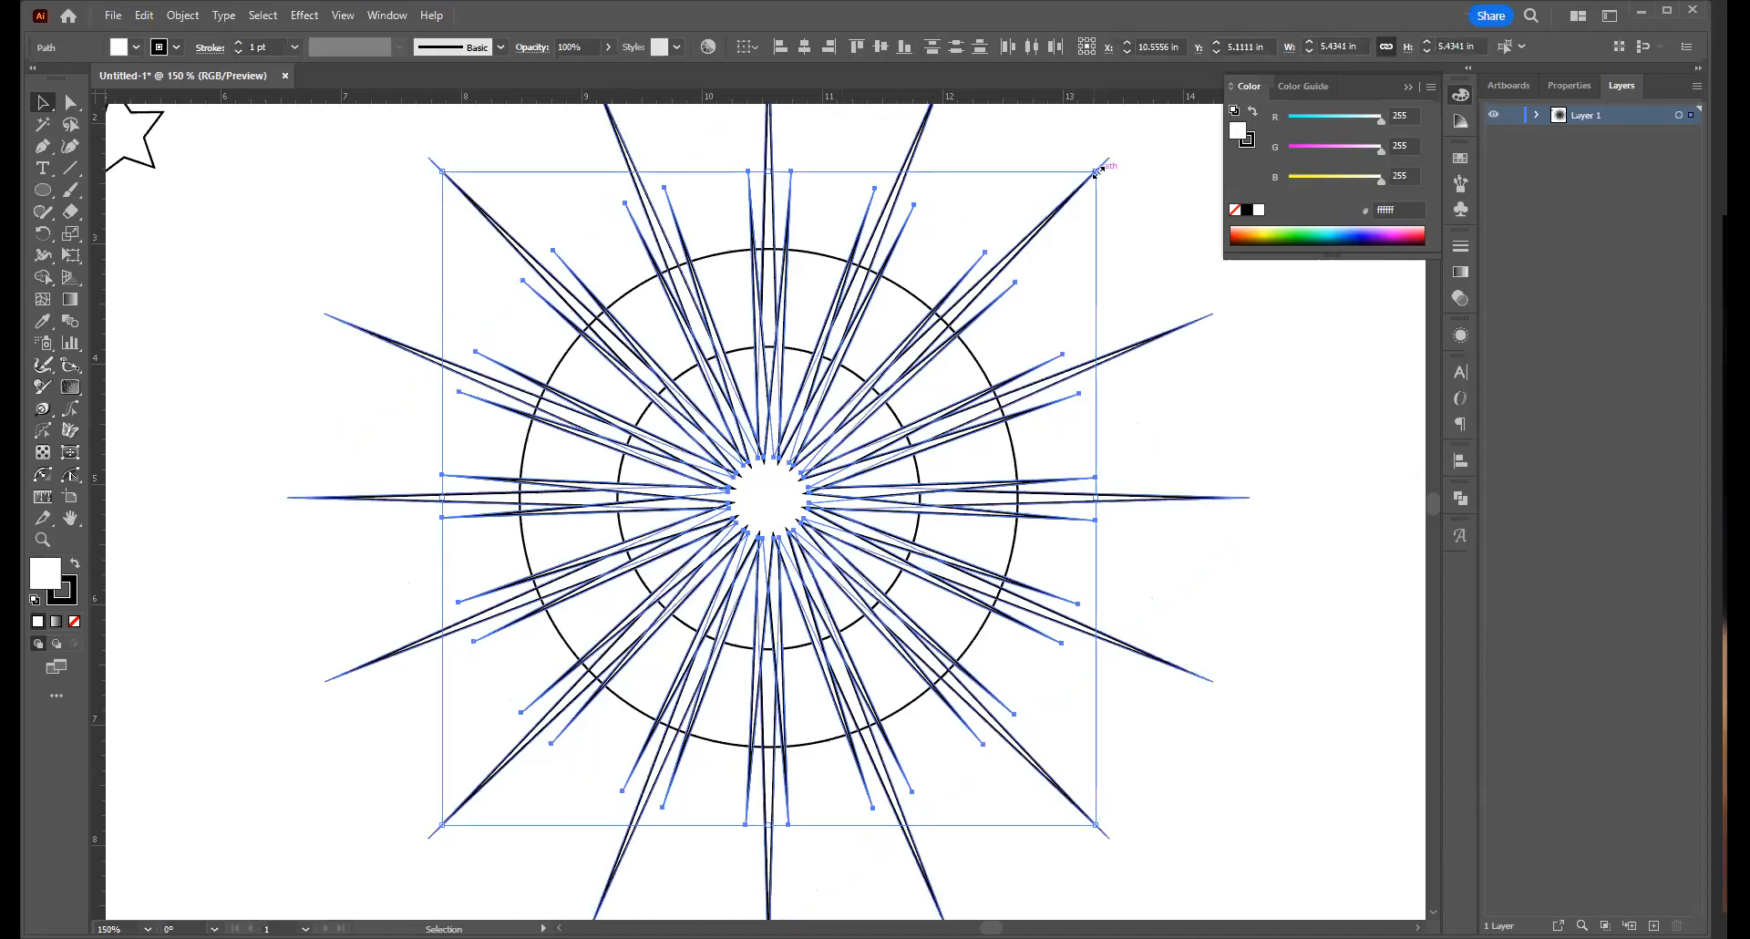
{"action": "mouse_move", "coordinate": [1097, 170]}
{"action": "left_mouse_down"}
{"action": "mouse_move", "coordinate": [1043, 211]}
{"action": "mouse_move", "coordinate": [1077, 191]}
{"action": "left_mouse_up"}
{"action": "left_click", "coordinate": [1240, 717]}
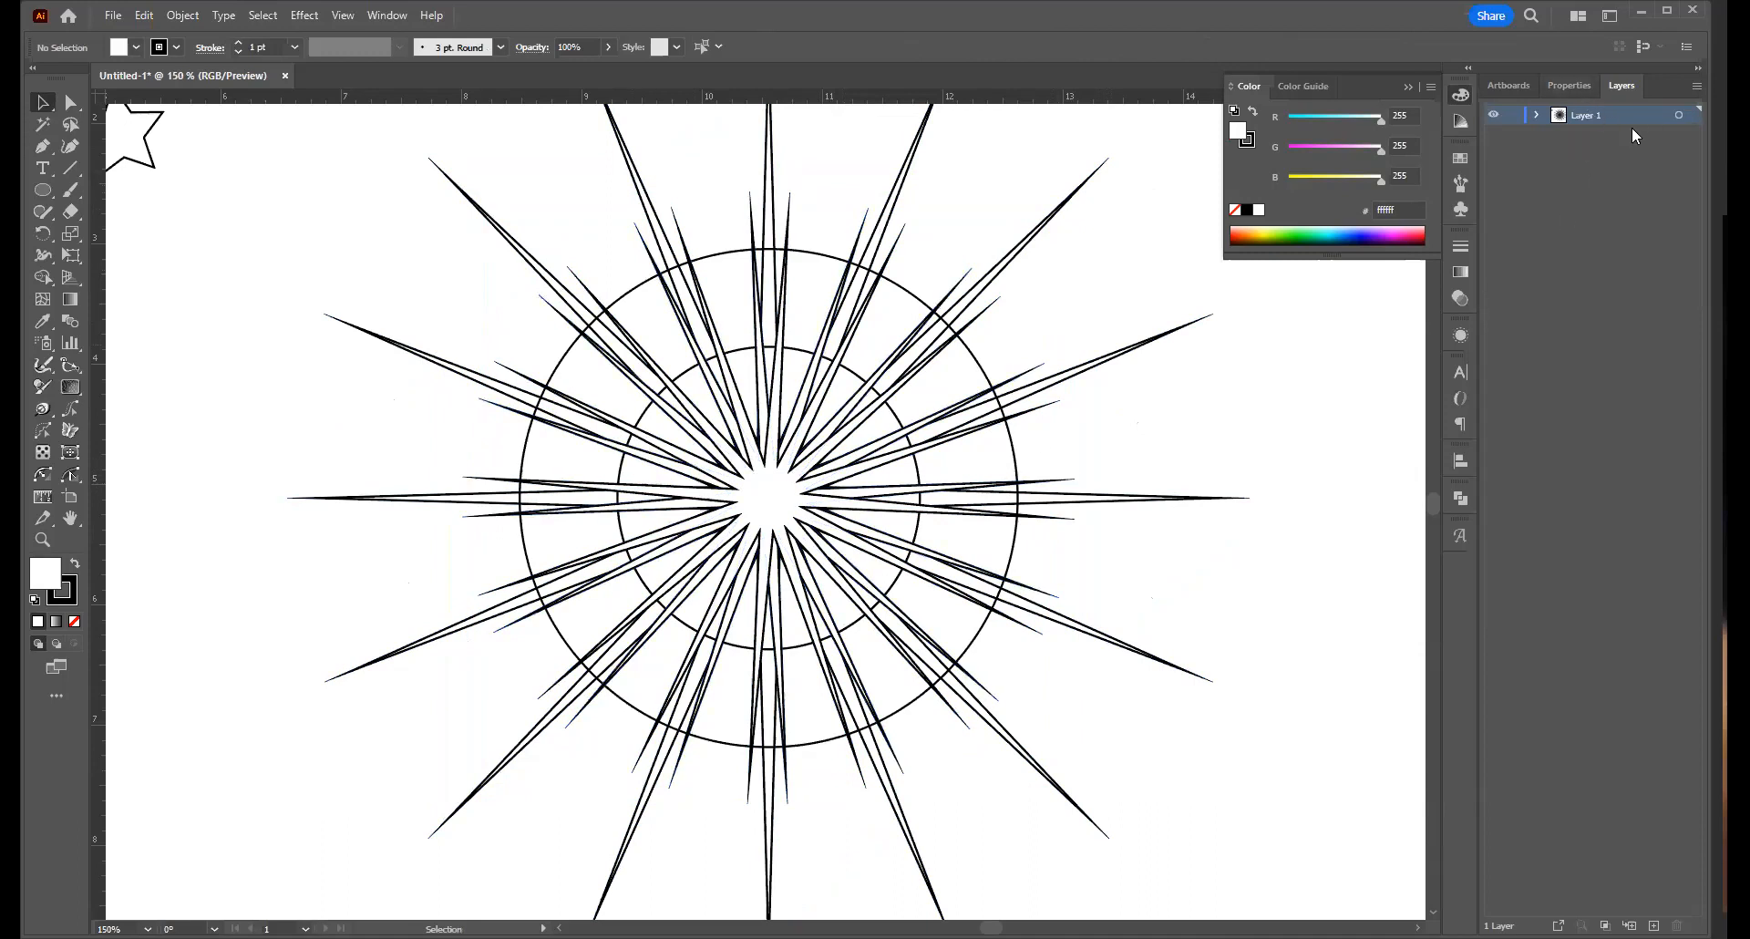
{"action": "left_click", "coordinate": [919, 536]}
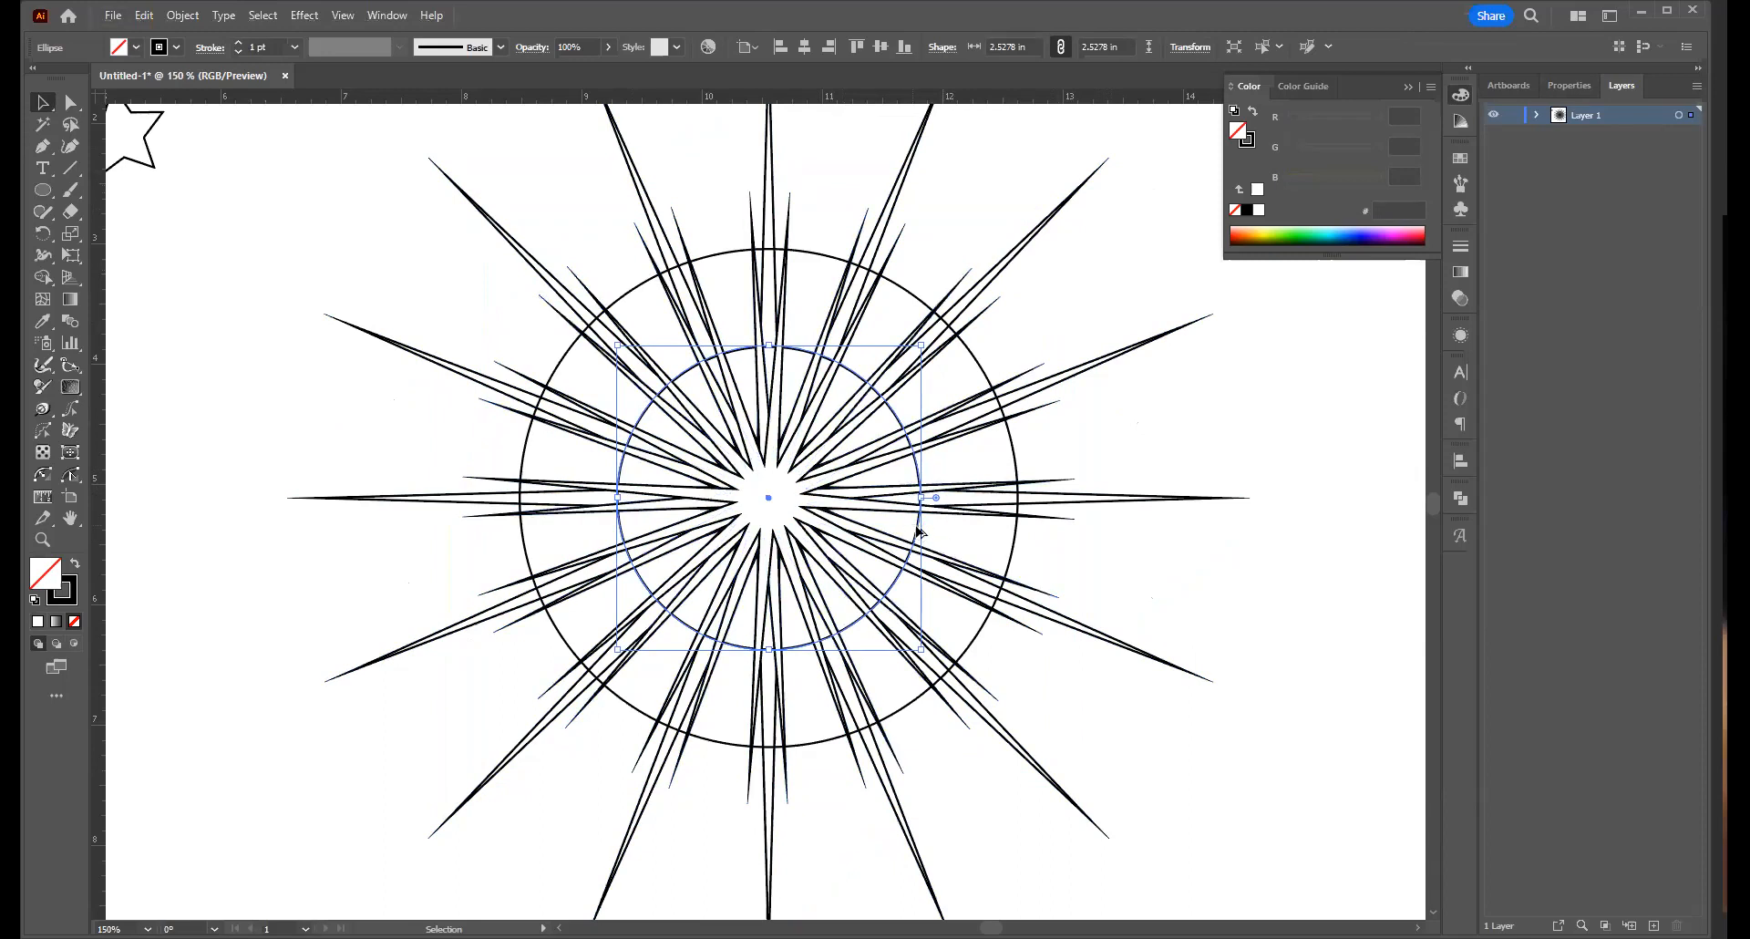
{"action": "left_click_drag", "start_coordinate": [918, 532], "coordinate": [891, 514]}
{"action": "key", "text": "ctrl+z"}
{"action": "left_click_drag", "start_coordinate": [898, 580], "coordinate": [870, 561]}
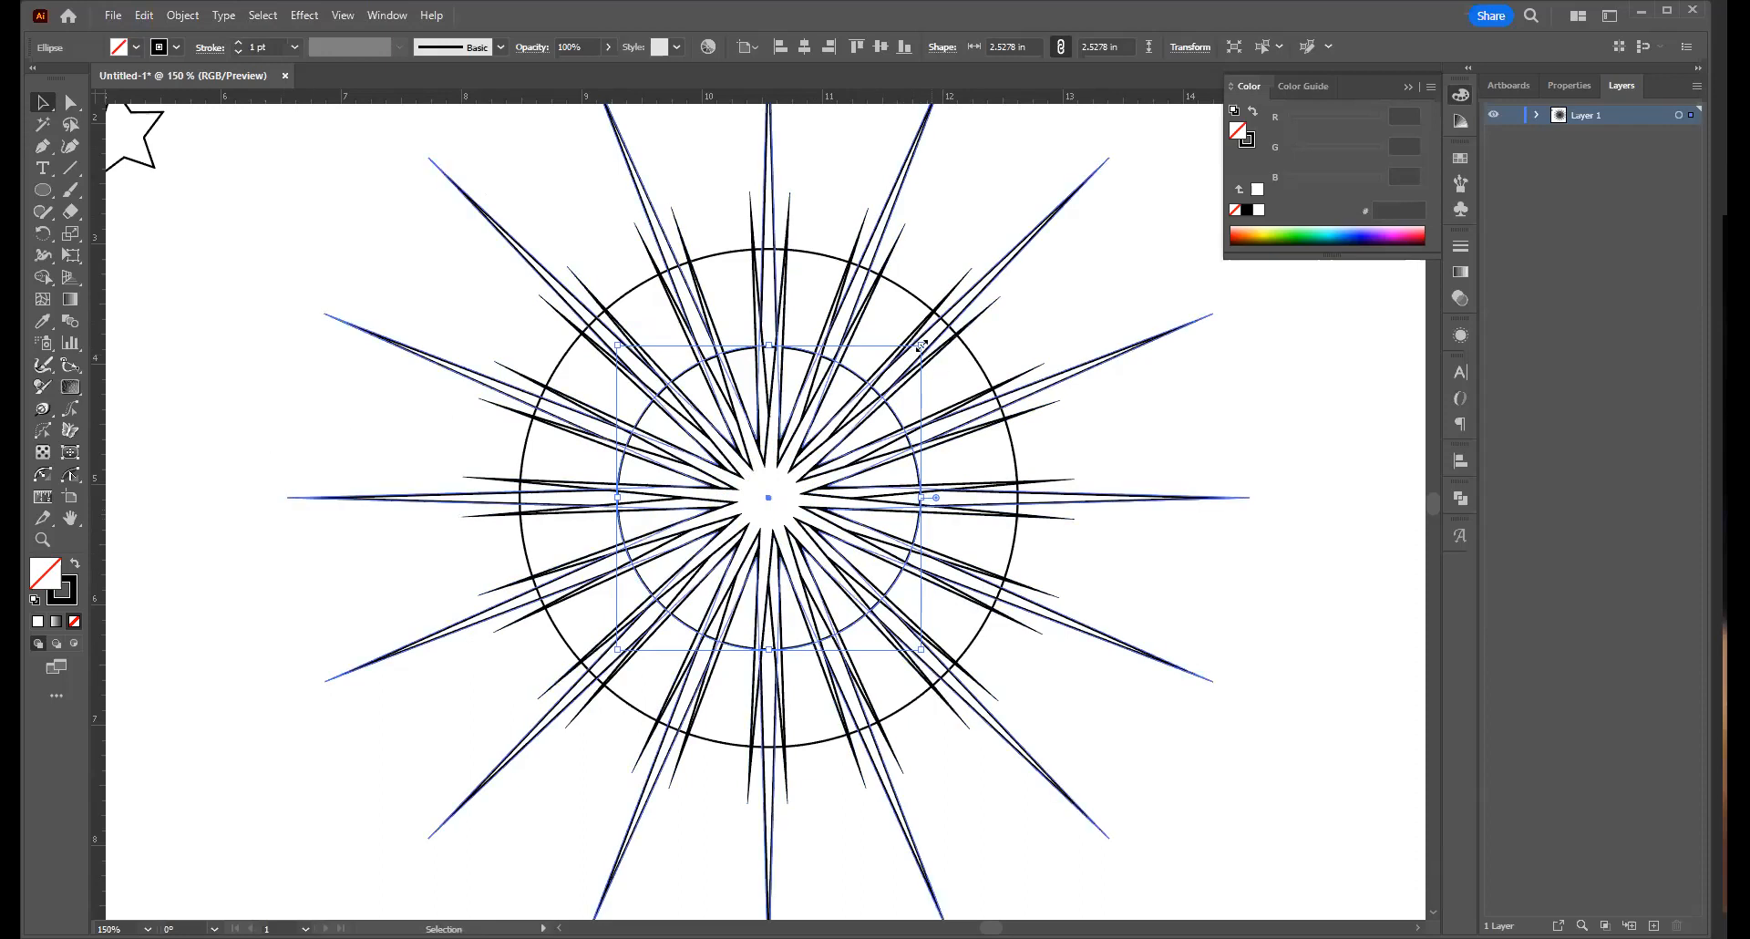
{"action": "left_click_drag", "start_coordinate": [921, 345], "coordinate": [880, 386]}
{"action": "key", "text": "a"}
{"action": "key", "text": "ctrl+z"}
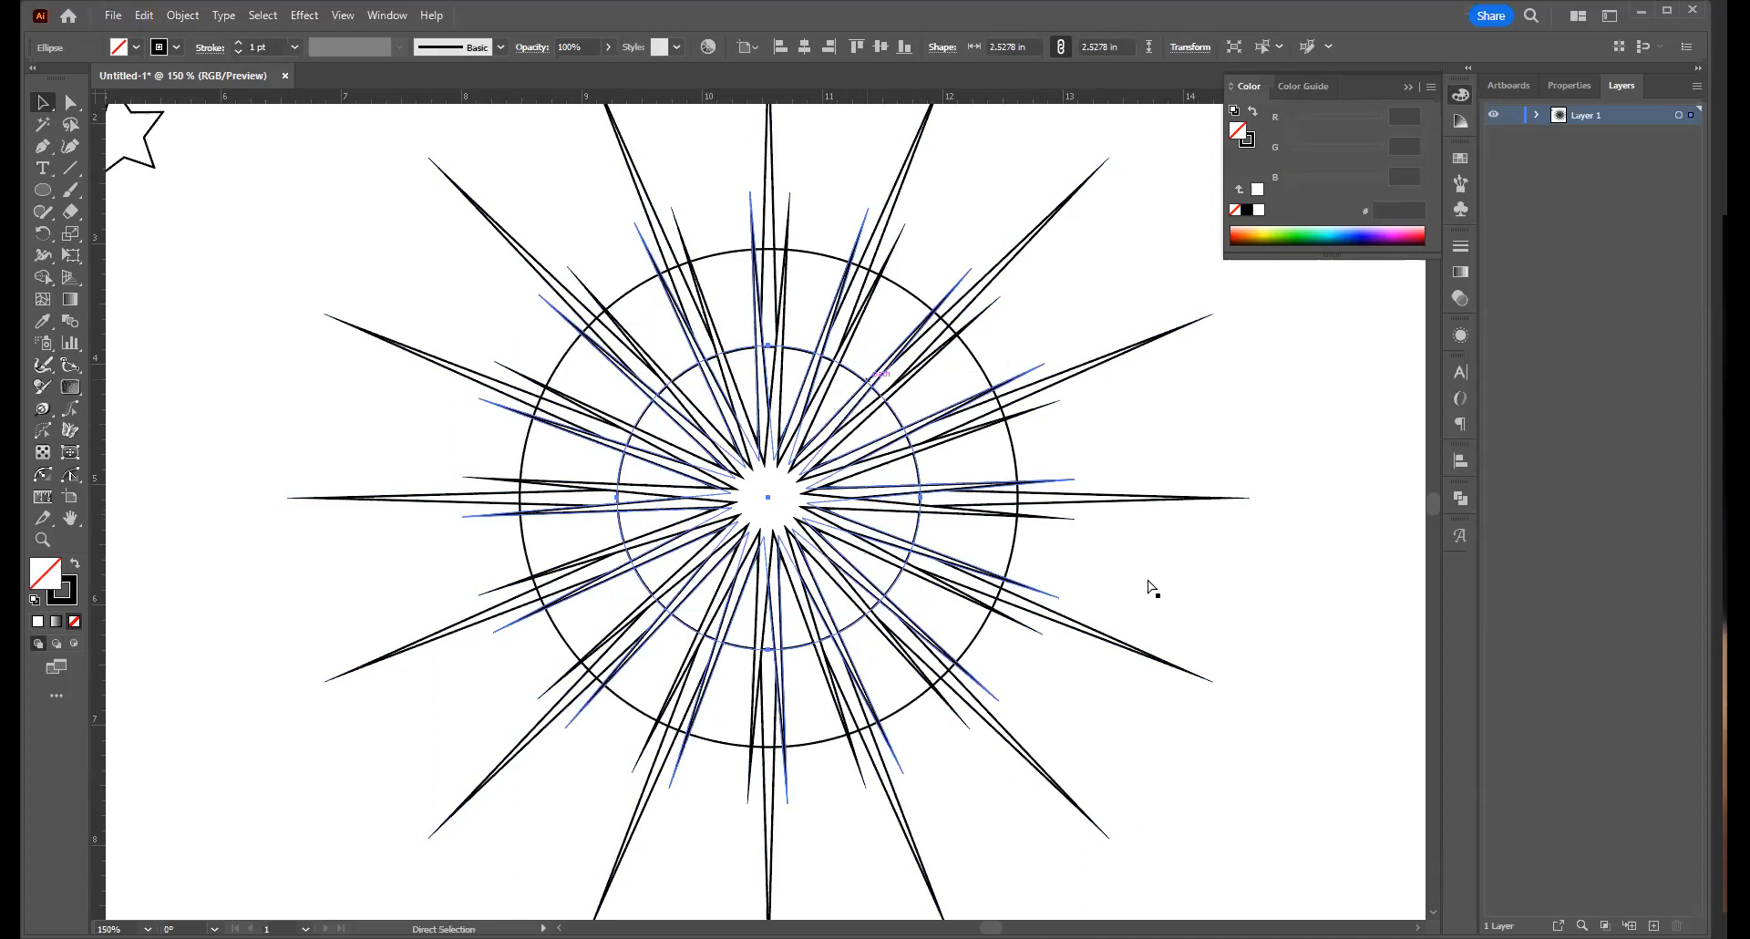
Make a concentric copy of the middle circle, scaled down to about 1.75 in across
{"action": "left_click", "coordinate": [847, 582]}
{"action": "key", "text": "v"}
{"action": "left_click", "coordinate": [891, 411]}
{"action": "left_click_drag", "start_coordinate": [918, 349], "coordinate": [885, 394]}
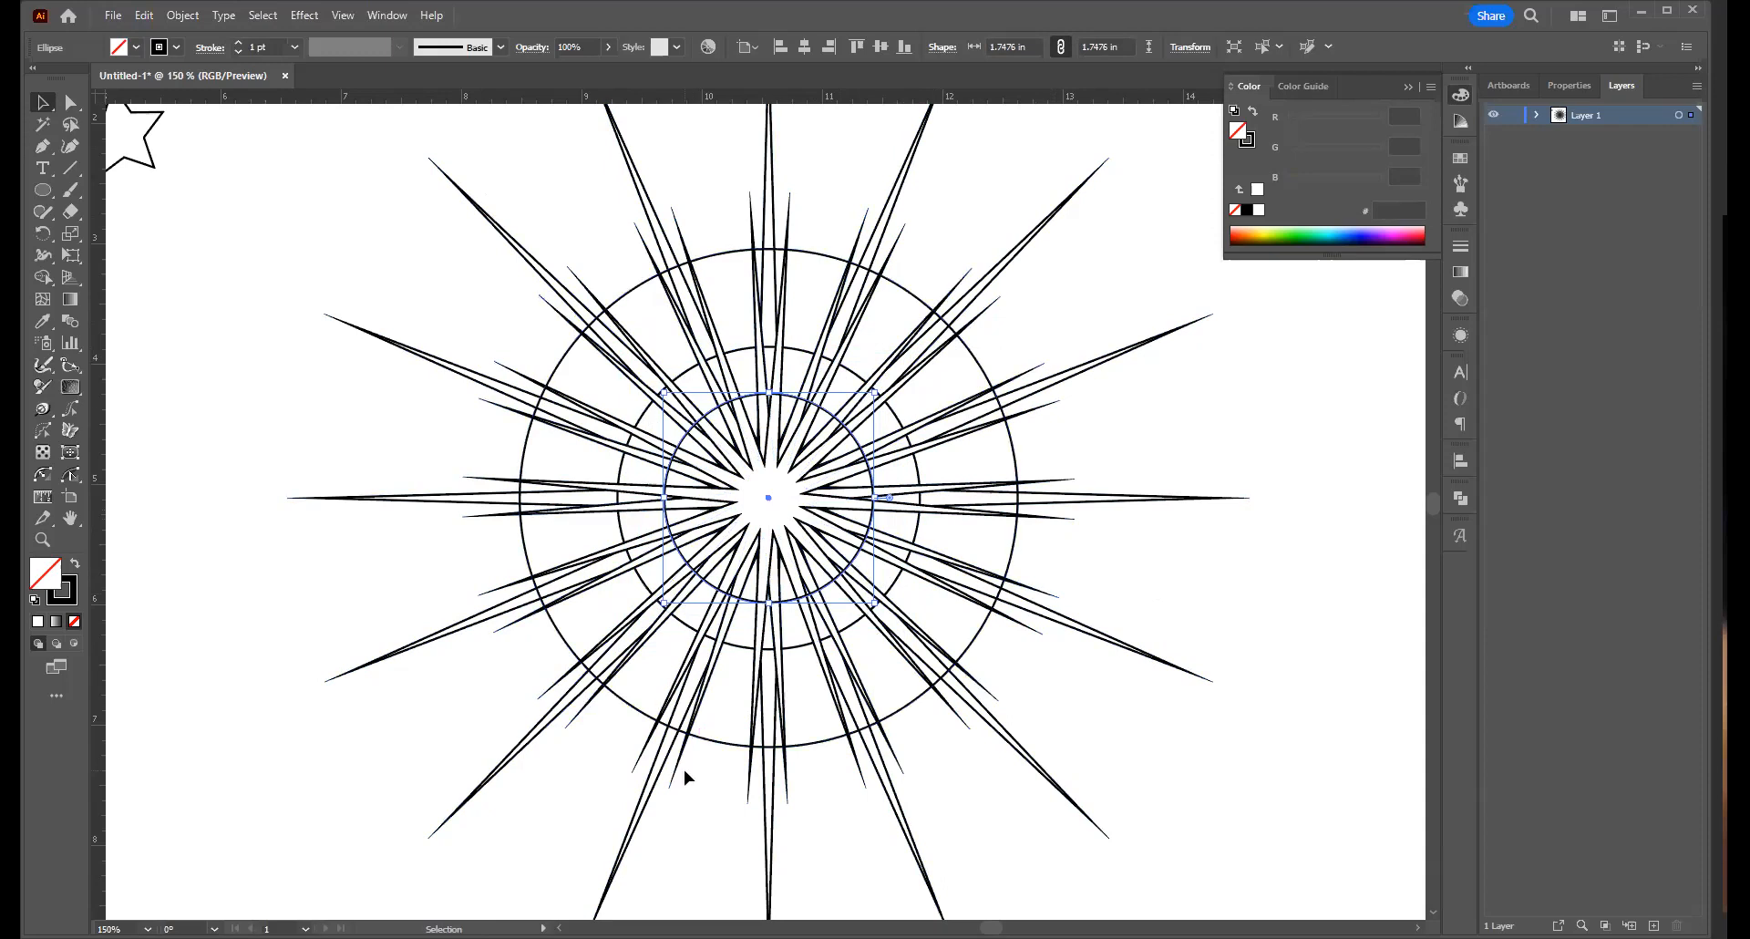
{"action": "left_click", "coordinate": [330, 565]}
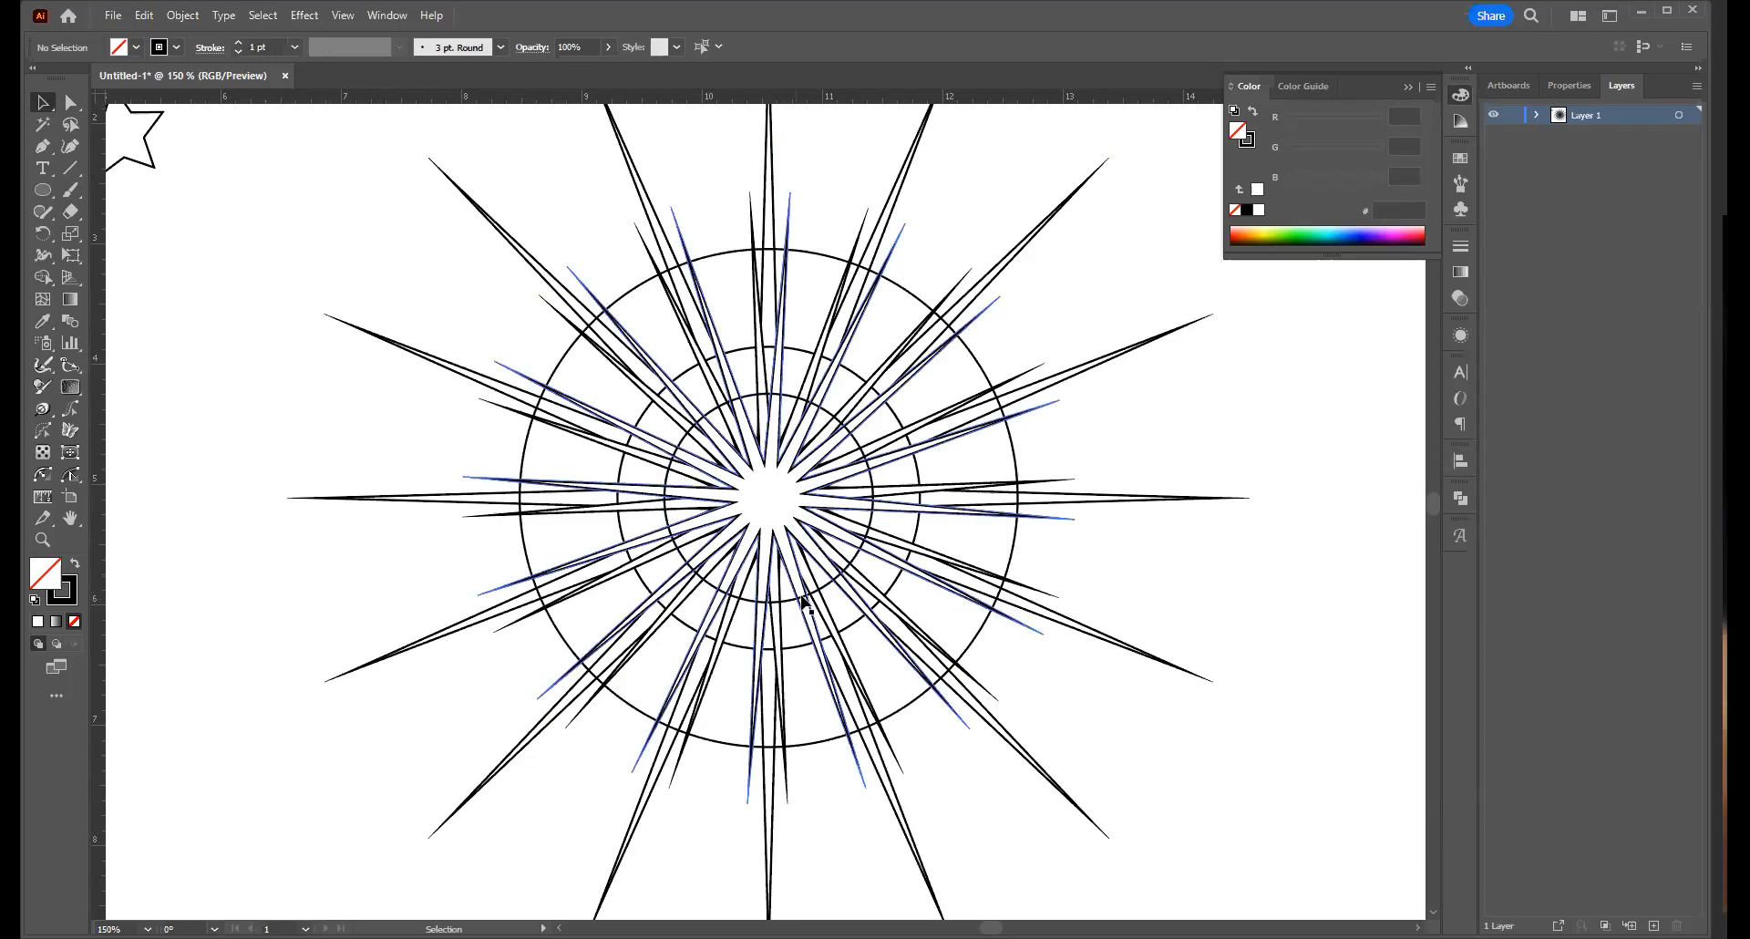
Give the new innermost circle a magenta stroke
{"action": "left_click", "coordinate": [861, 487]}
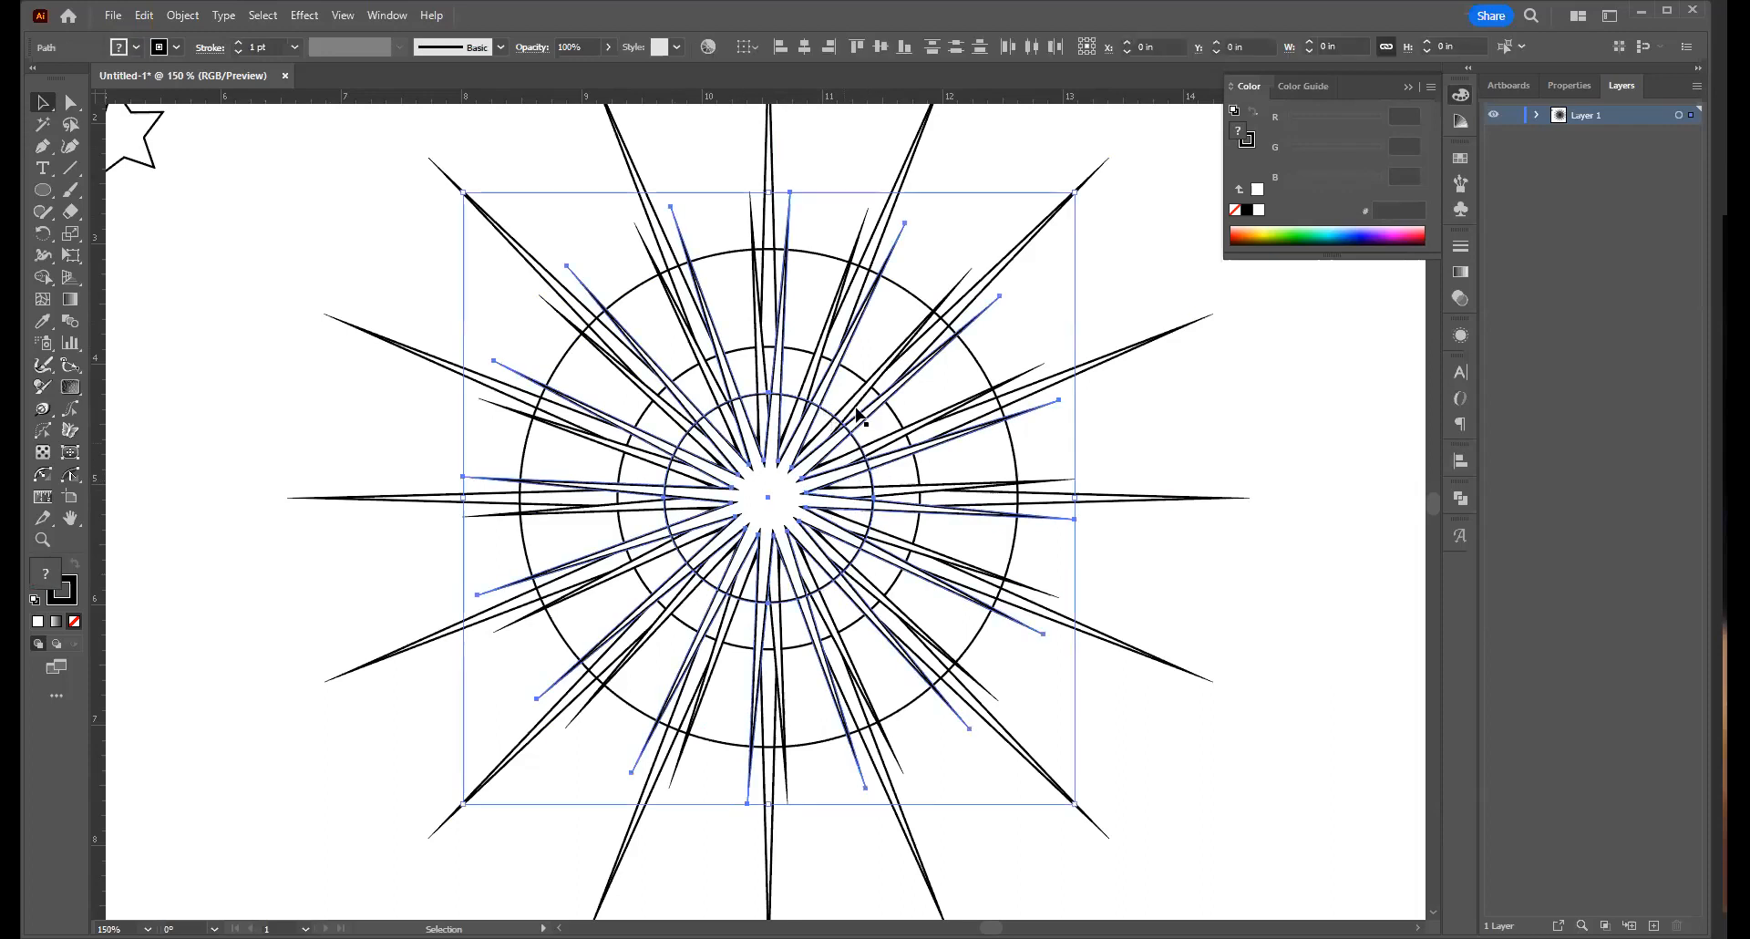
{"action": "left_click", "coordinate": [1247, 503]}
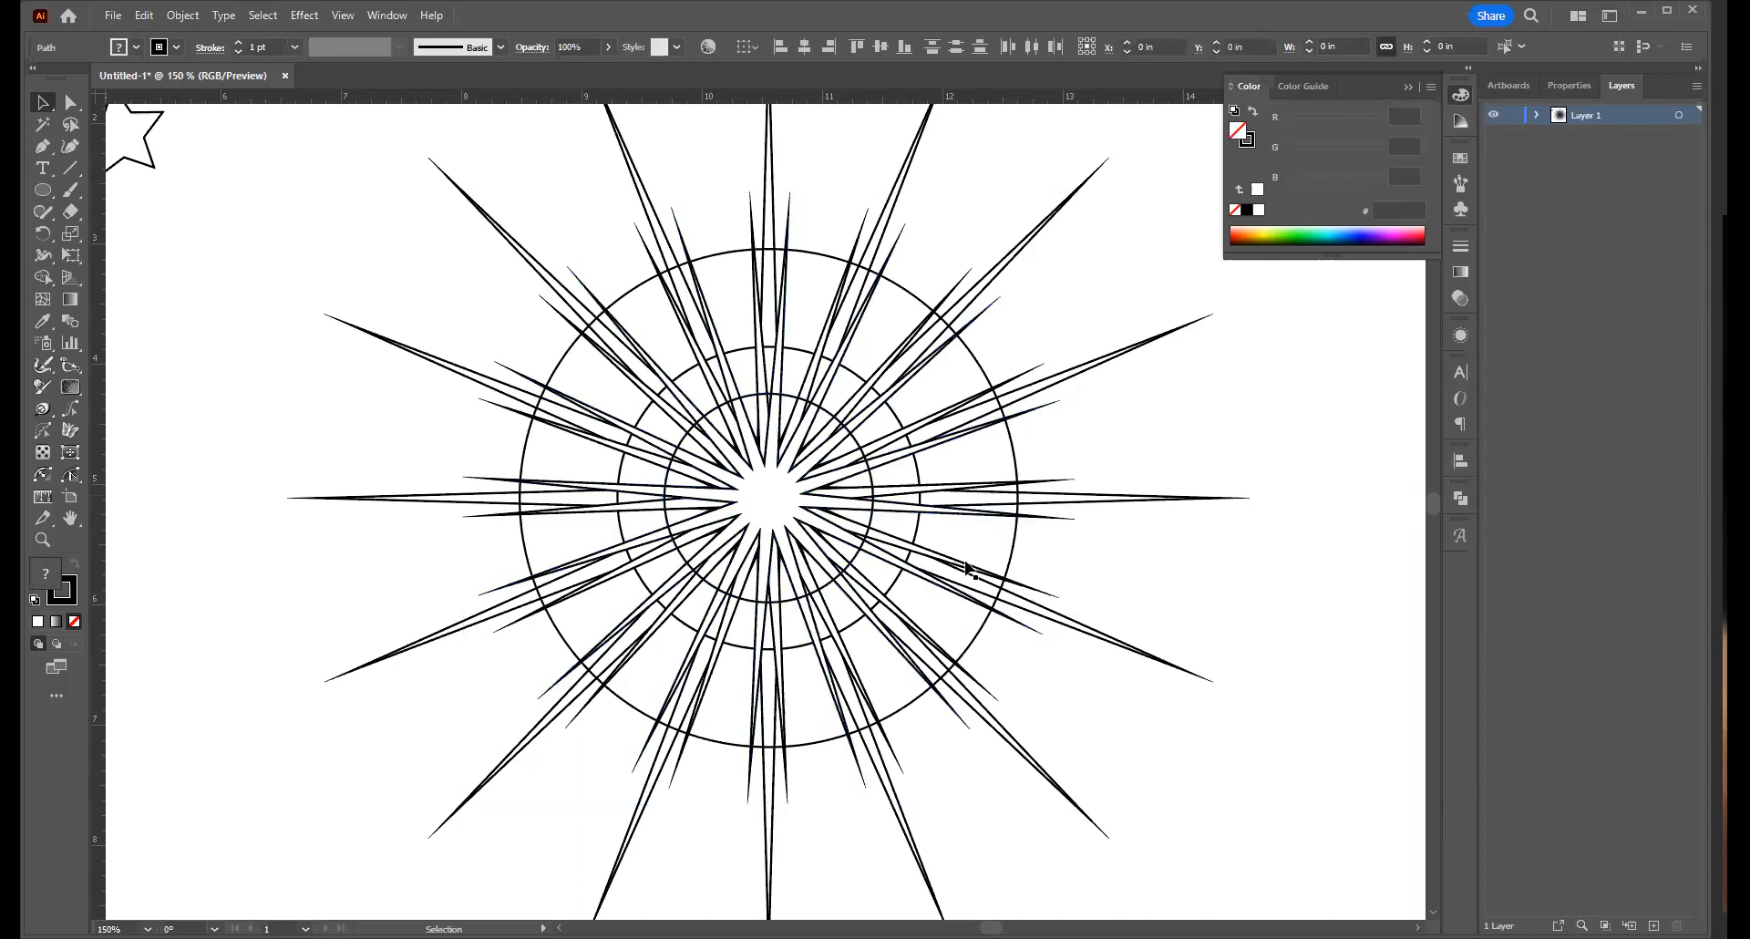
{"action": "left_click", "coordinate": [870, 472]}
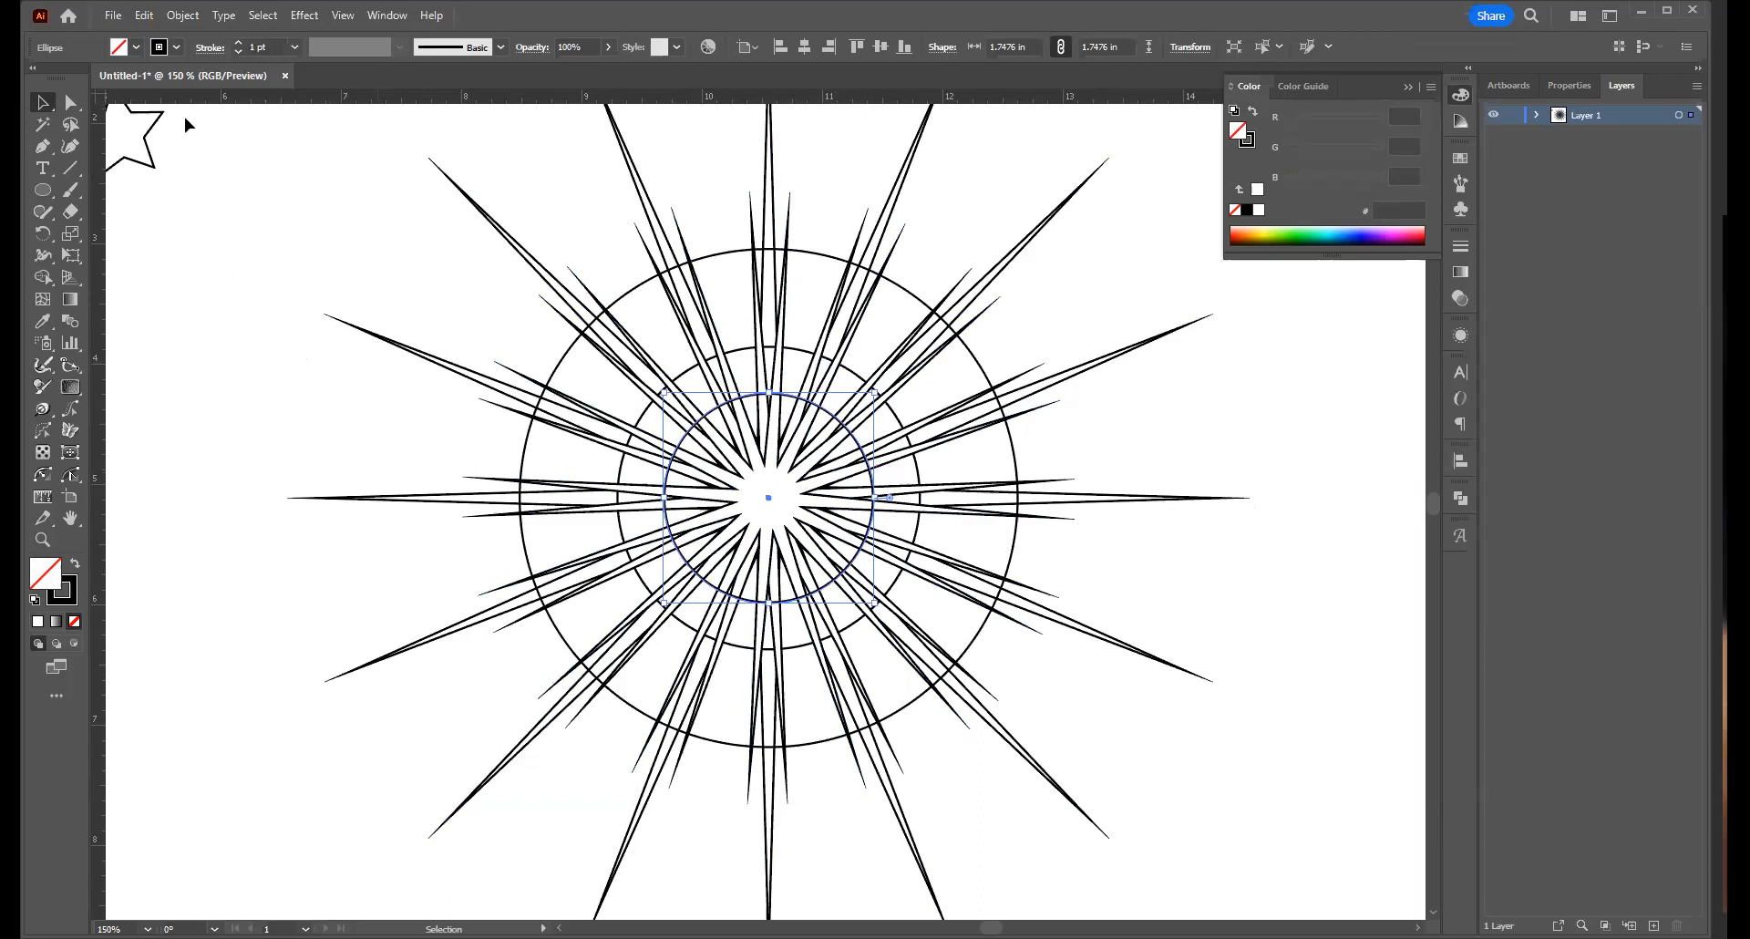
{"action": "left_click", "coordinate": [176, 48]}
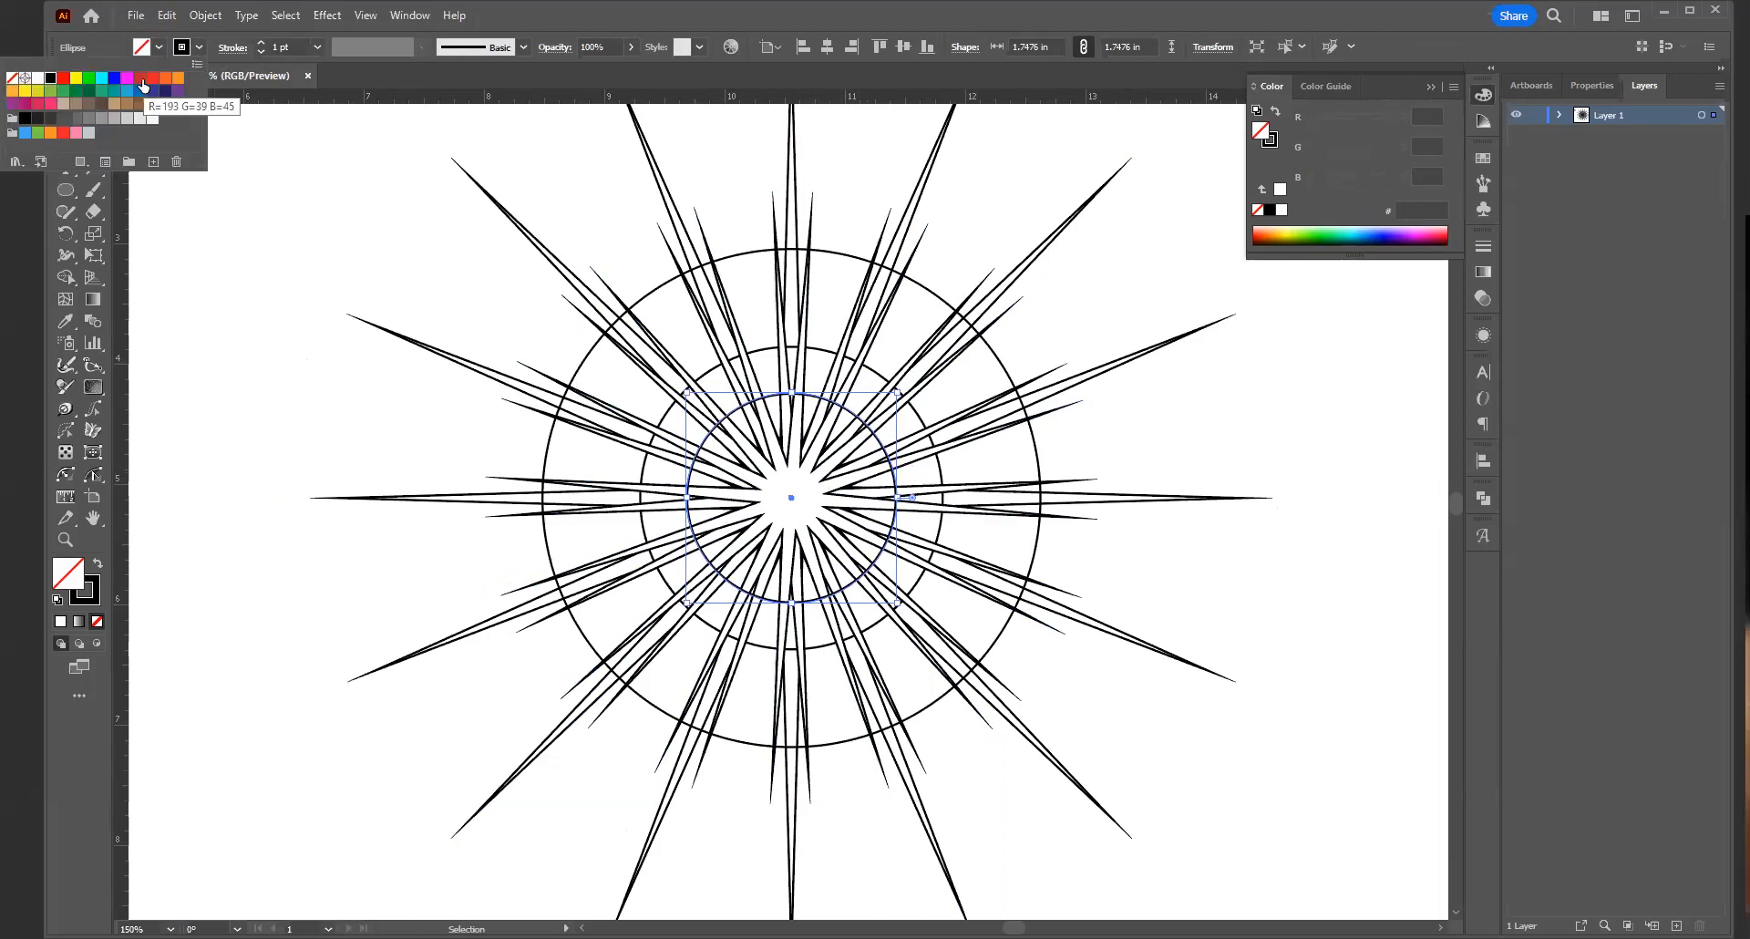
{"action": "left_click", "coordinate": [128, 78]}
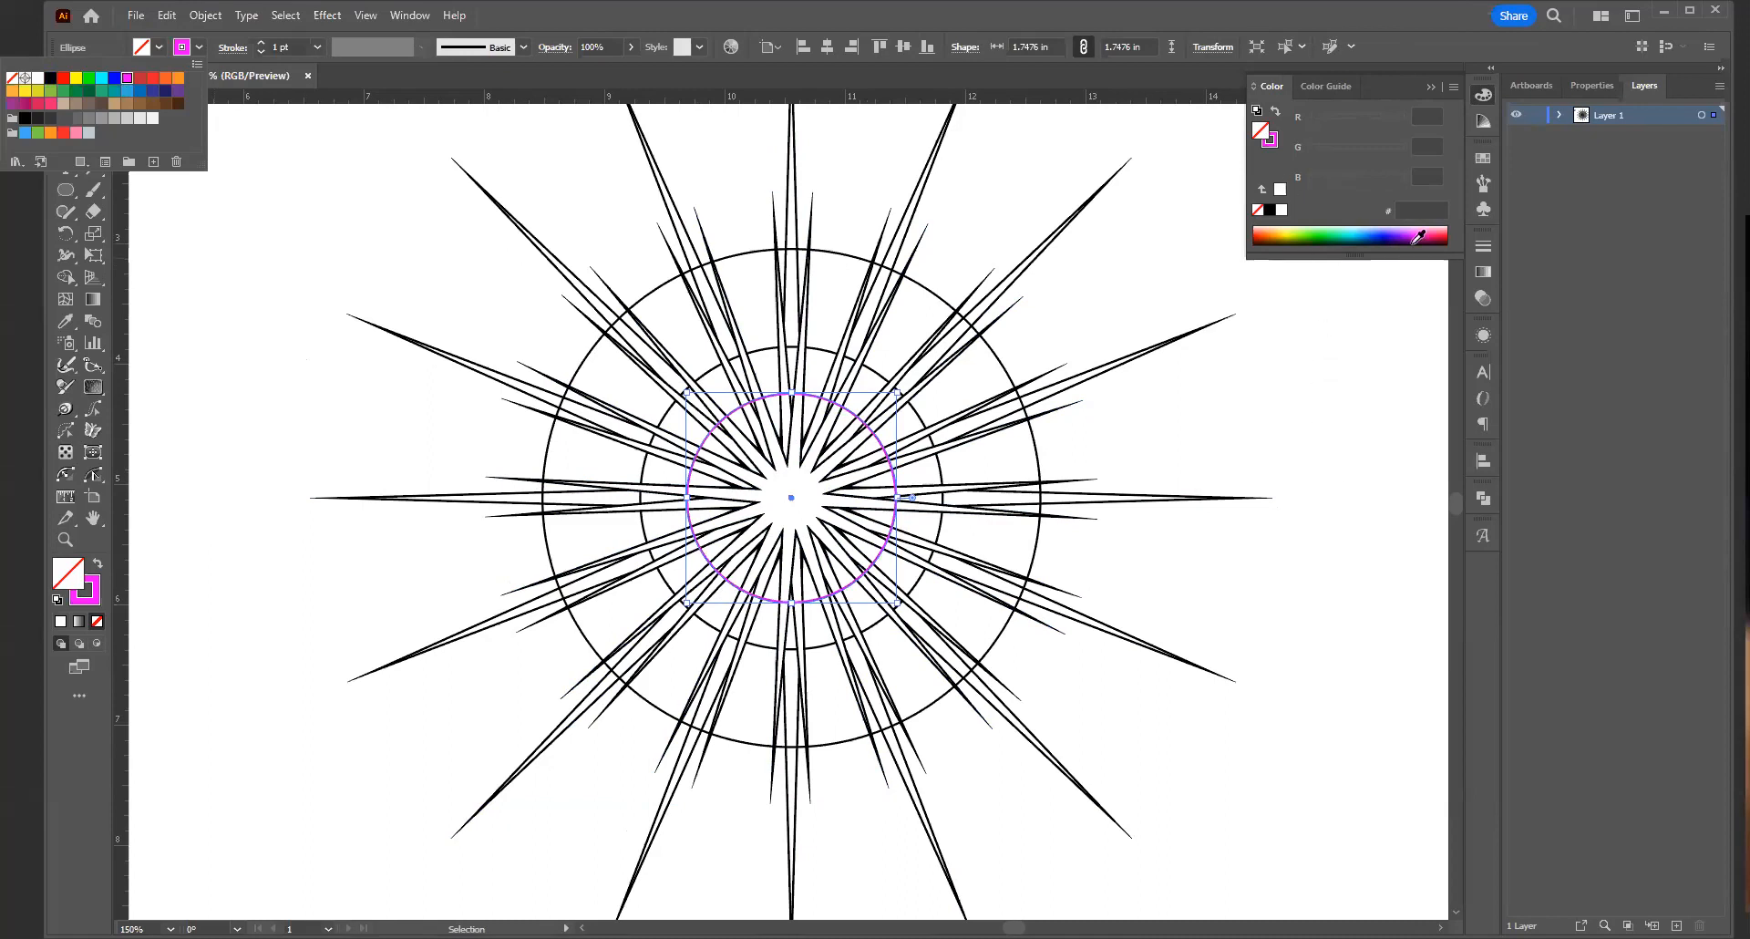
Increase the innermost circle's stroke weight to 8 pt
{"action": "left_click", "coordinate": [1588, 82]}
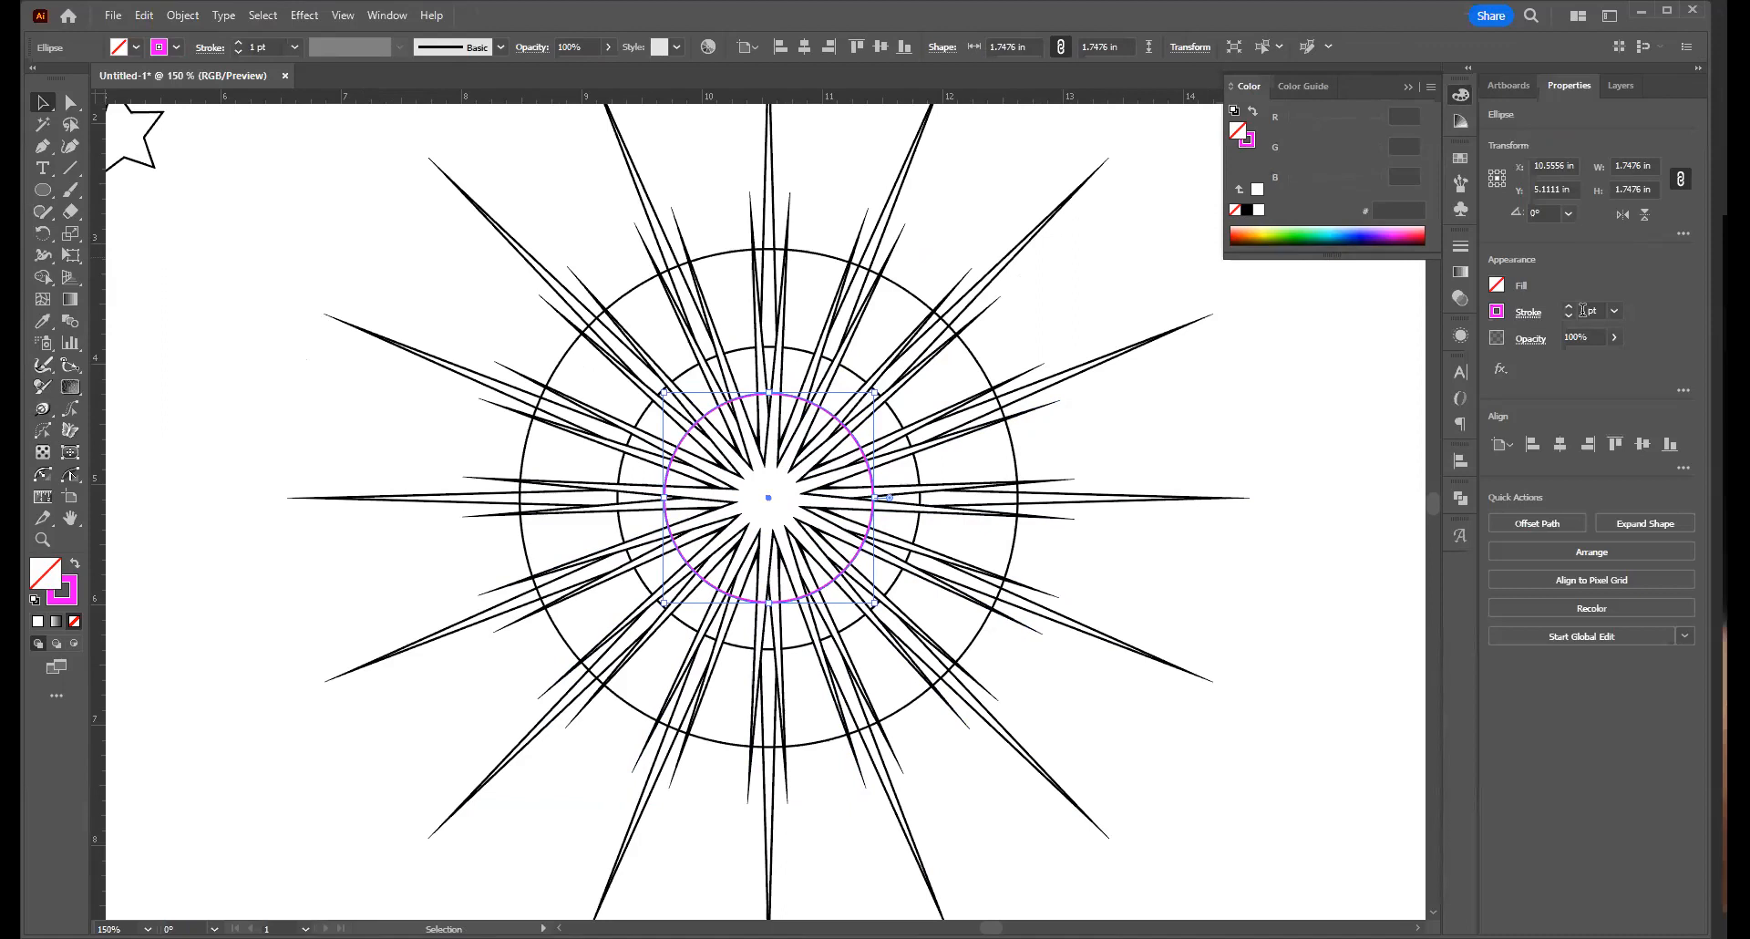
{"action": "left_click", "coordinate": [1570, 308]}
{"action": "left_click", "coordinate": [1570, 308]}
{"action": "left_click", "coordinate": [1570, 308]}
{"action": "left_click", "coordinate": [1569, 308]}
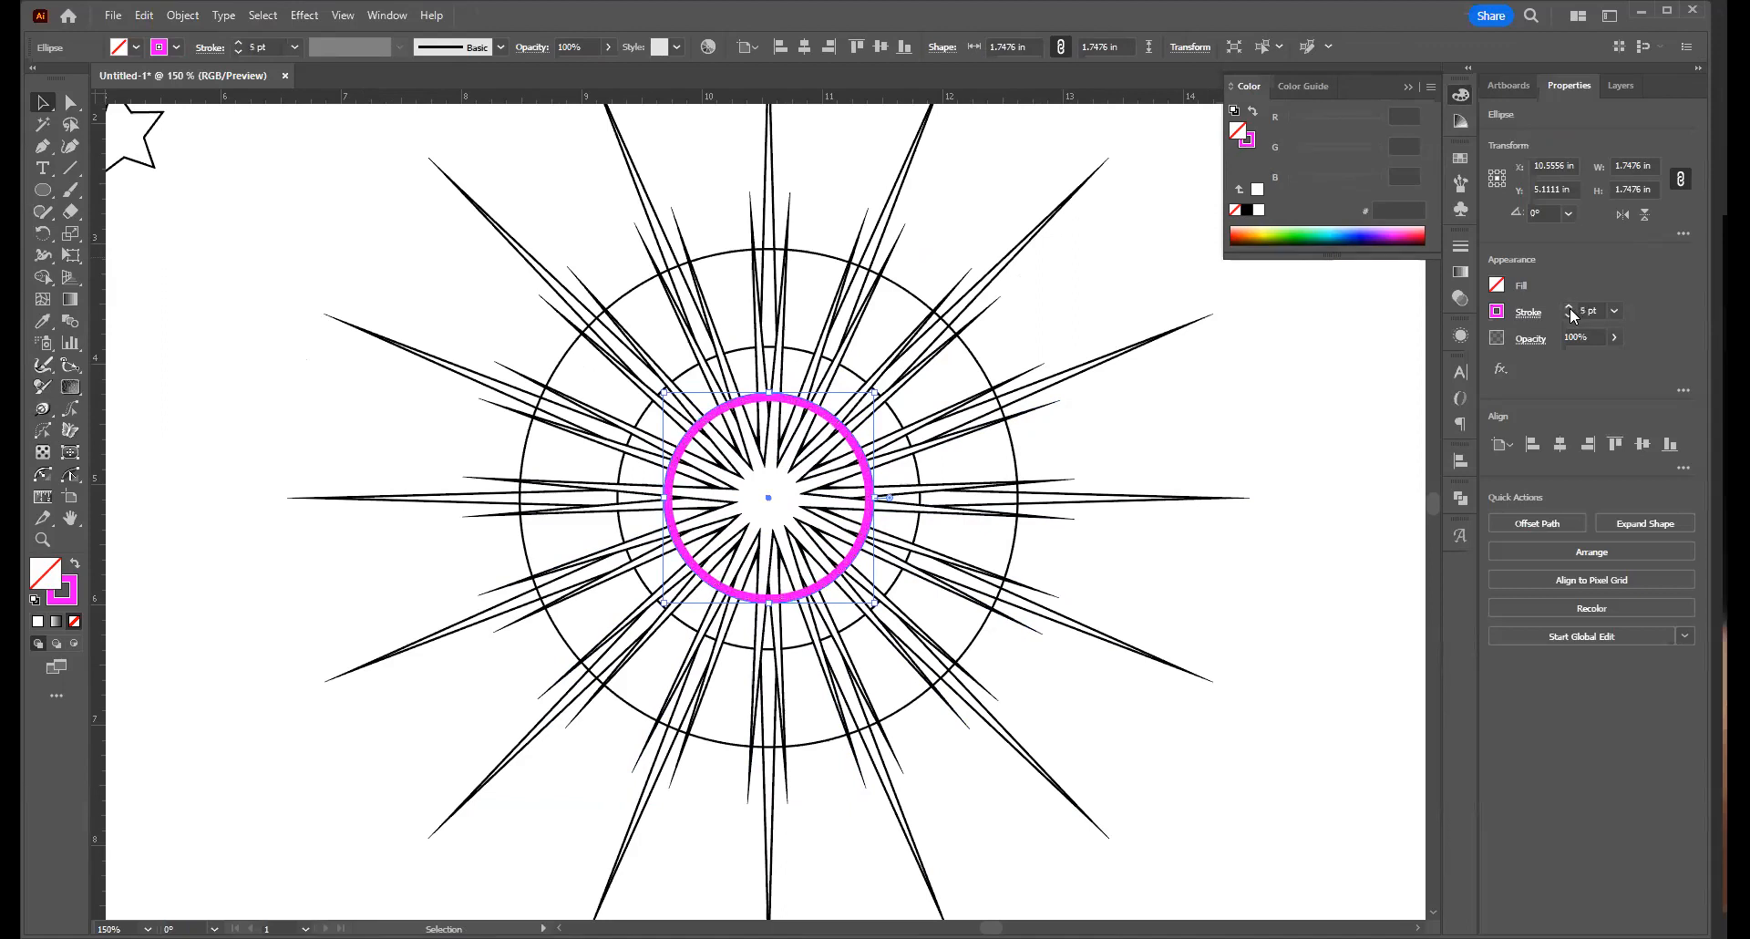
{"action": "left_click", "coordinate": [1570, 308]}
{"action": "left_click", "coordinate": [1569, 308]}
{"action": "left_click", "coordinate": [1570, 308]}
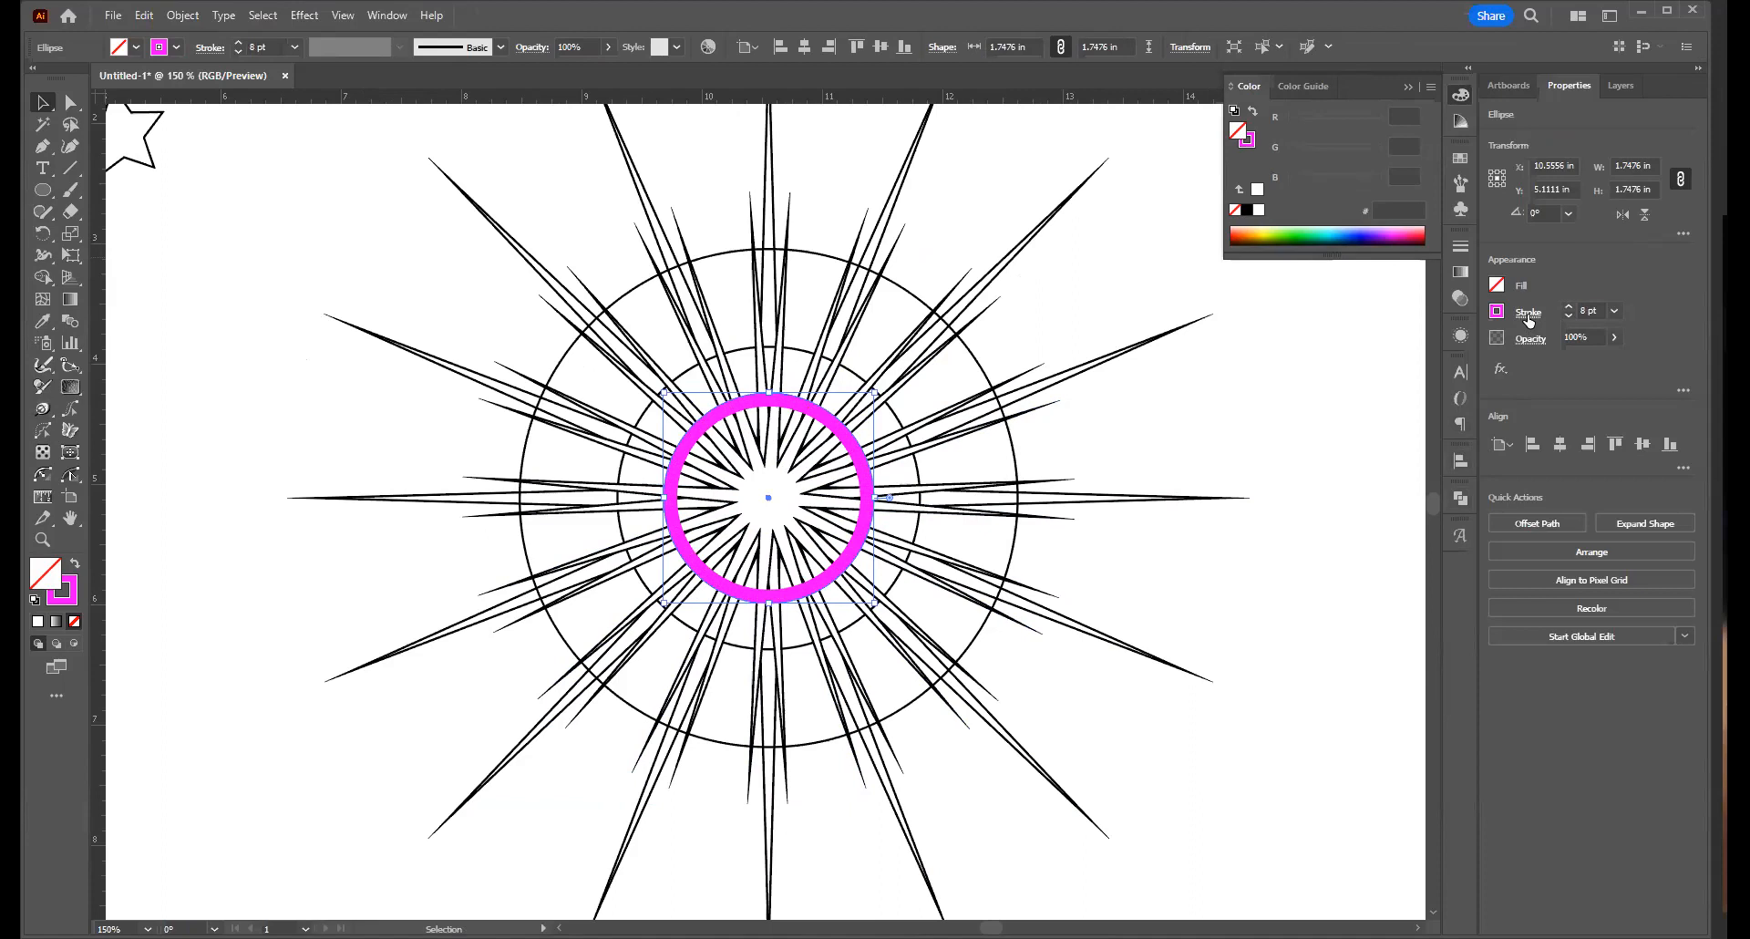
Try the stroke alignment options on the innermost circle, including outside, and finish with its stroke aligned to center
{"action": "left_click", "coordinate": [1529, 314]}
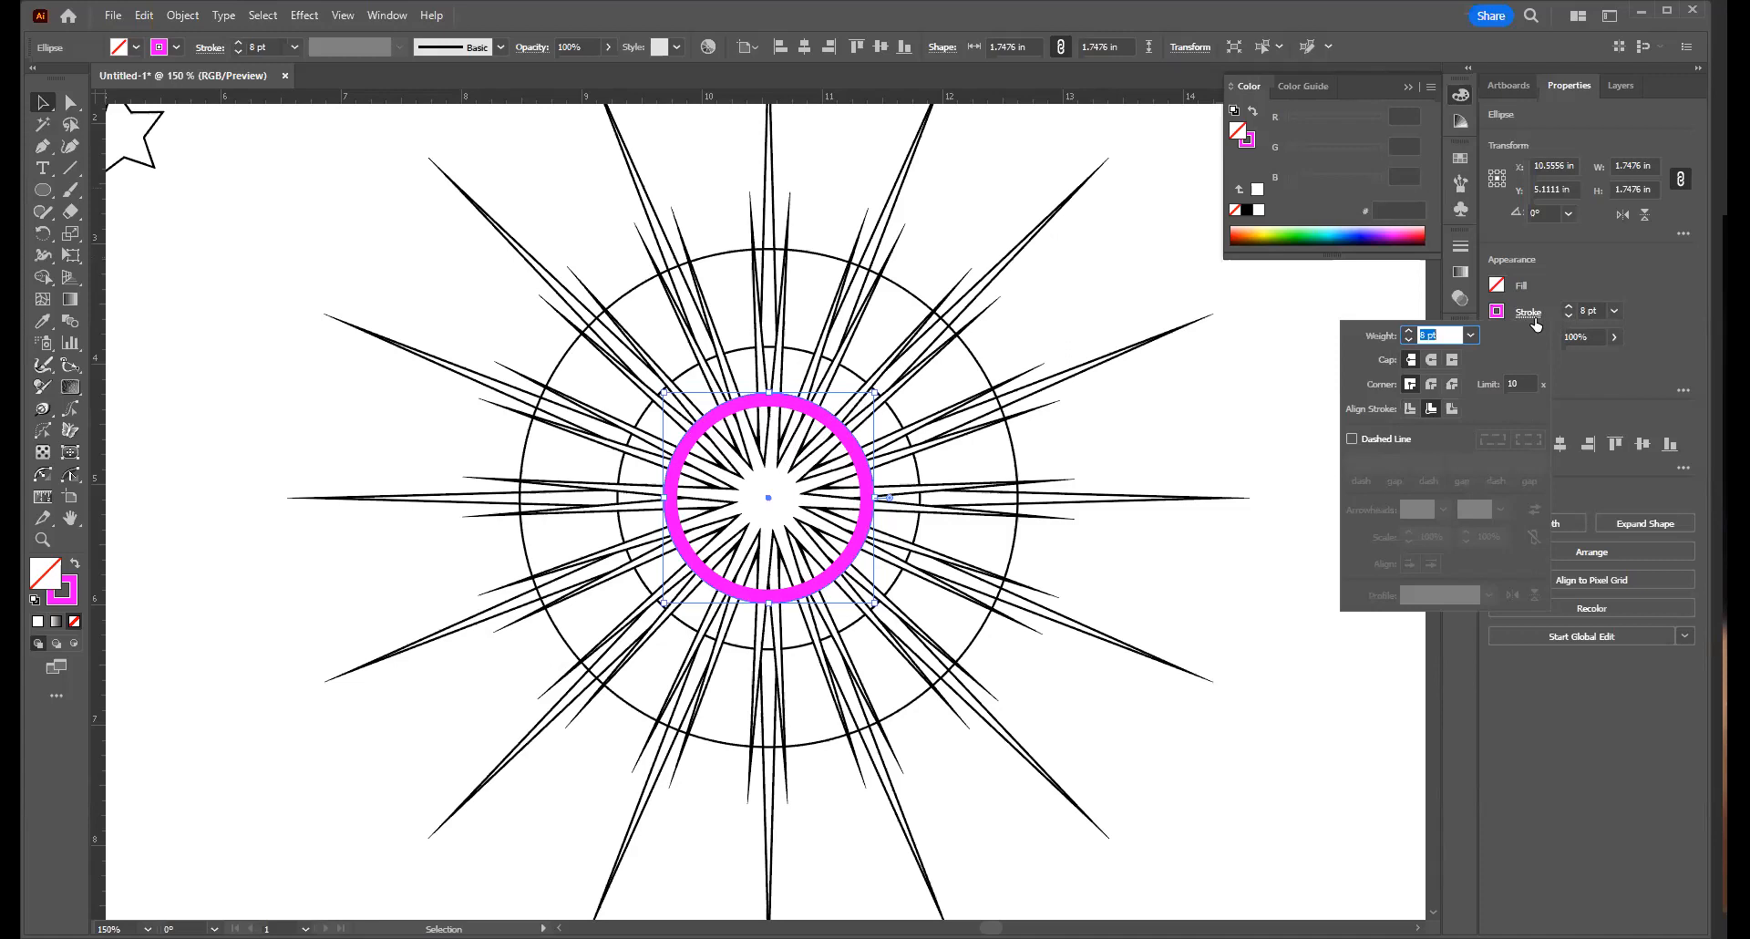
{"action": "left_click", "coordinate": [1430, 410]}
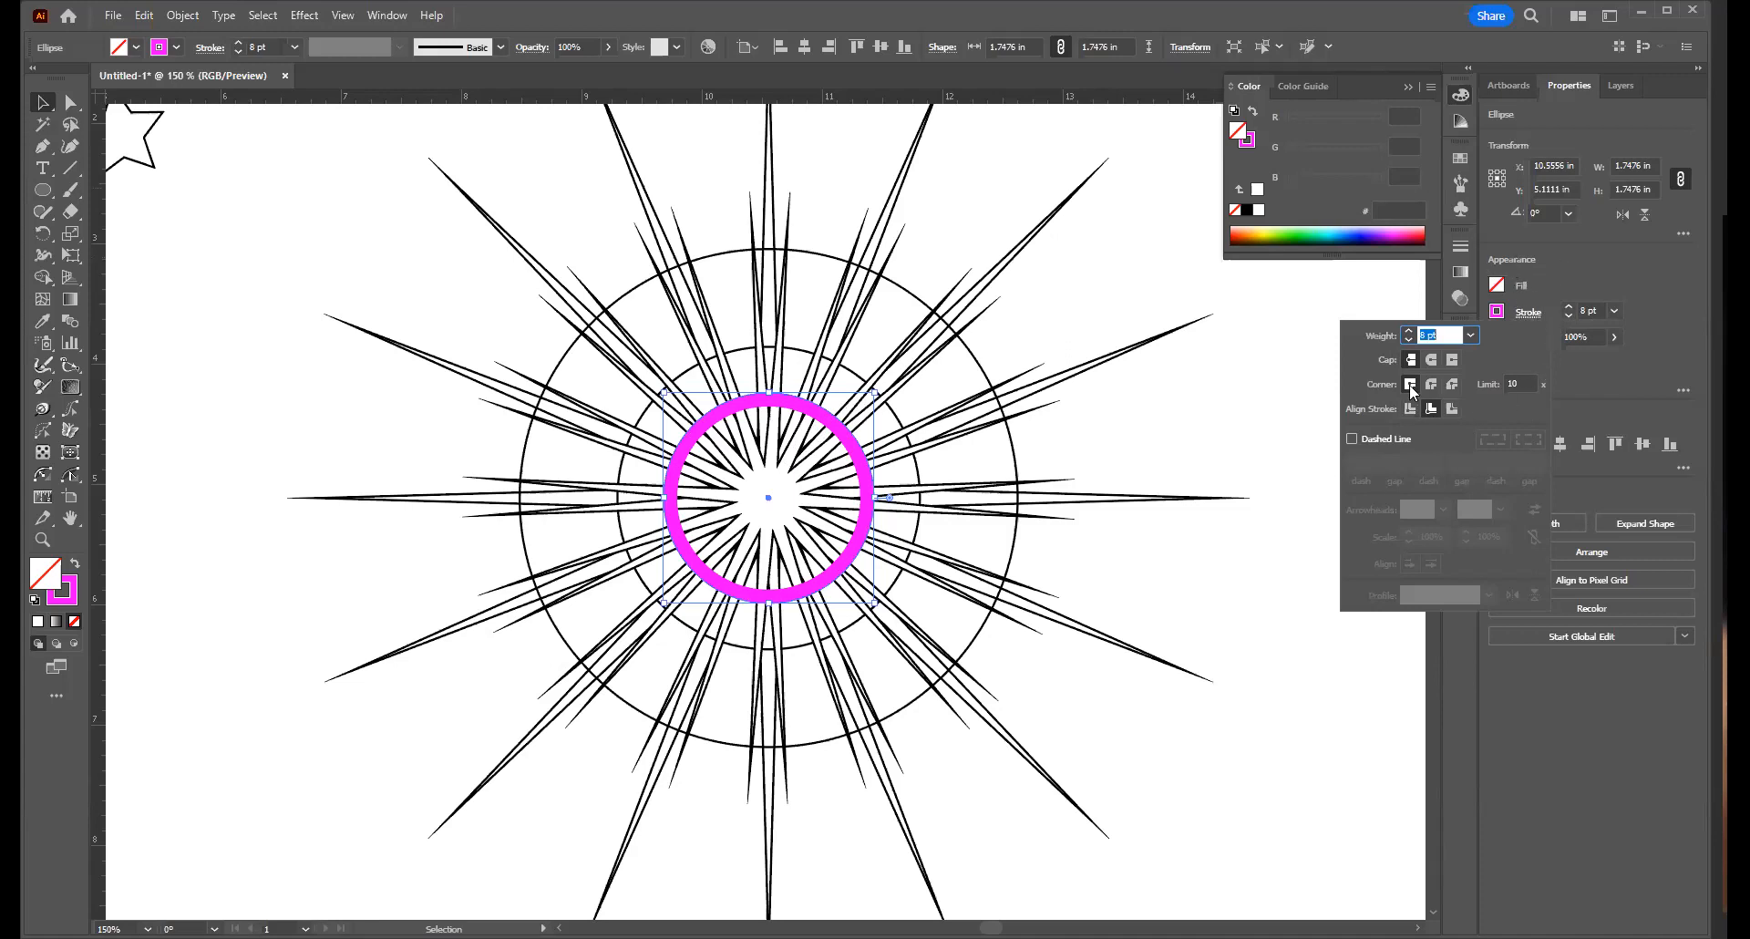
{"action": "left_click", "coordinate": [1452, 409]}
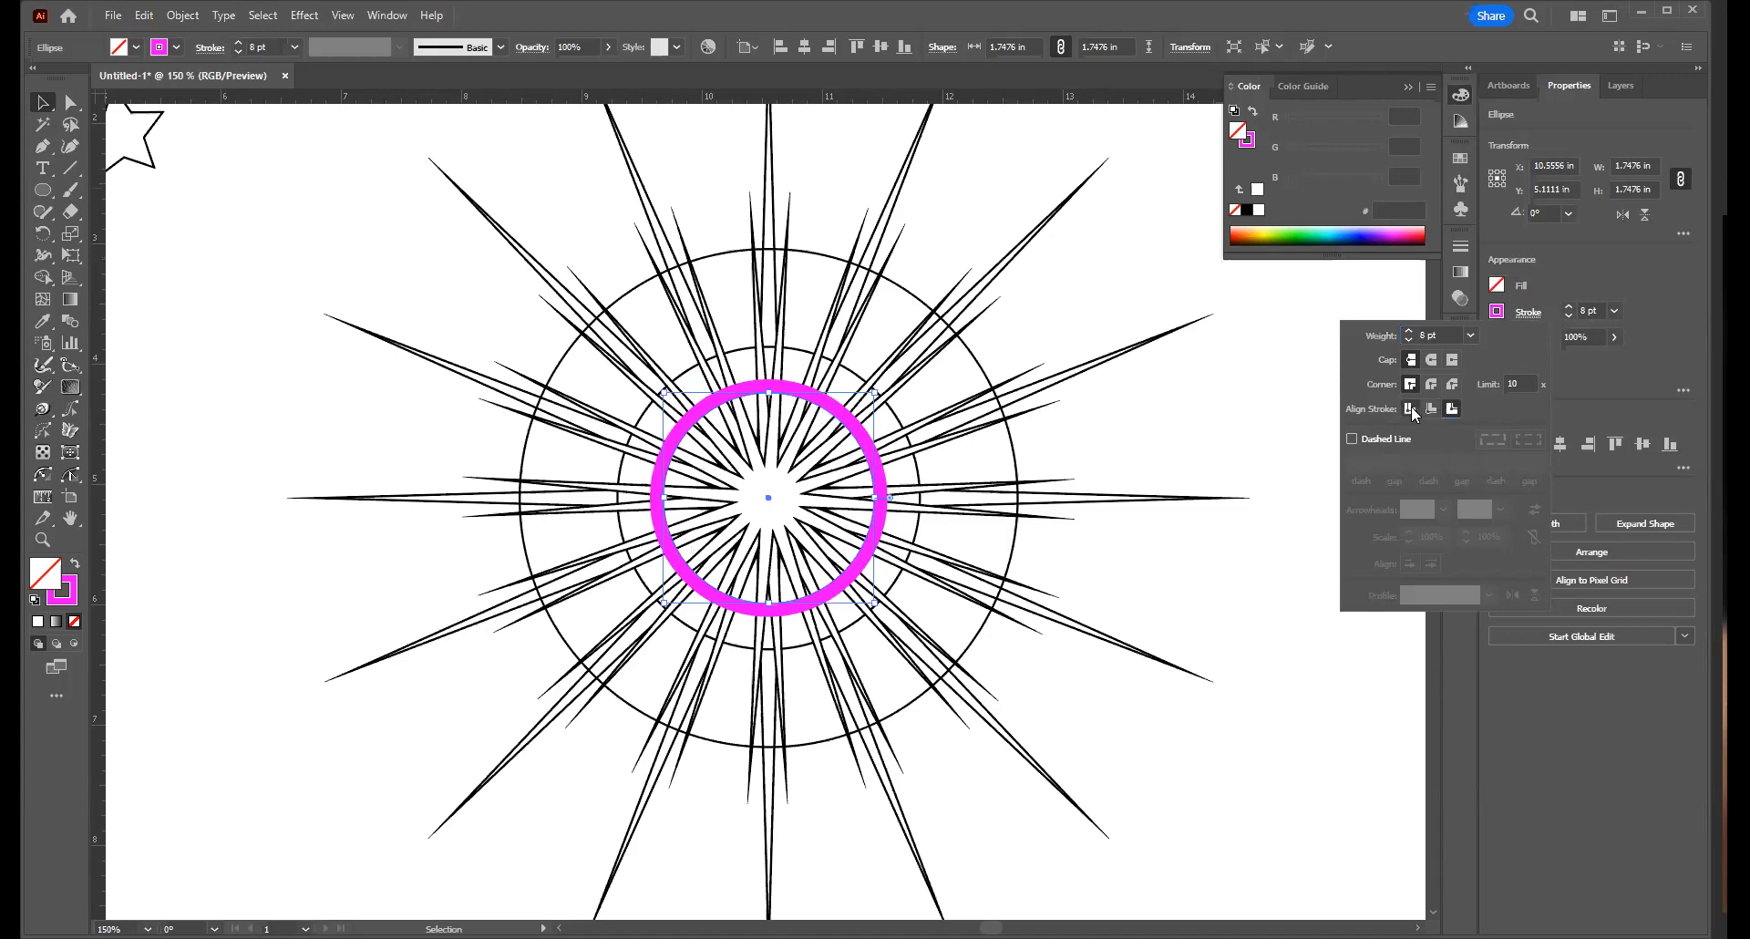
{"action": "left_click", "coordinate": [1410, 409]}
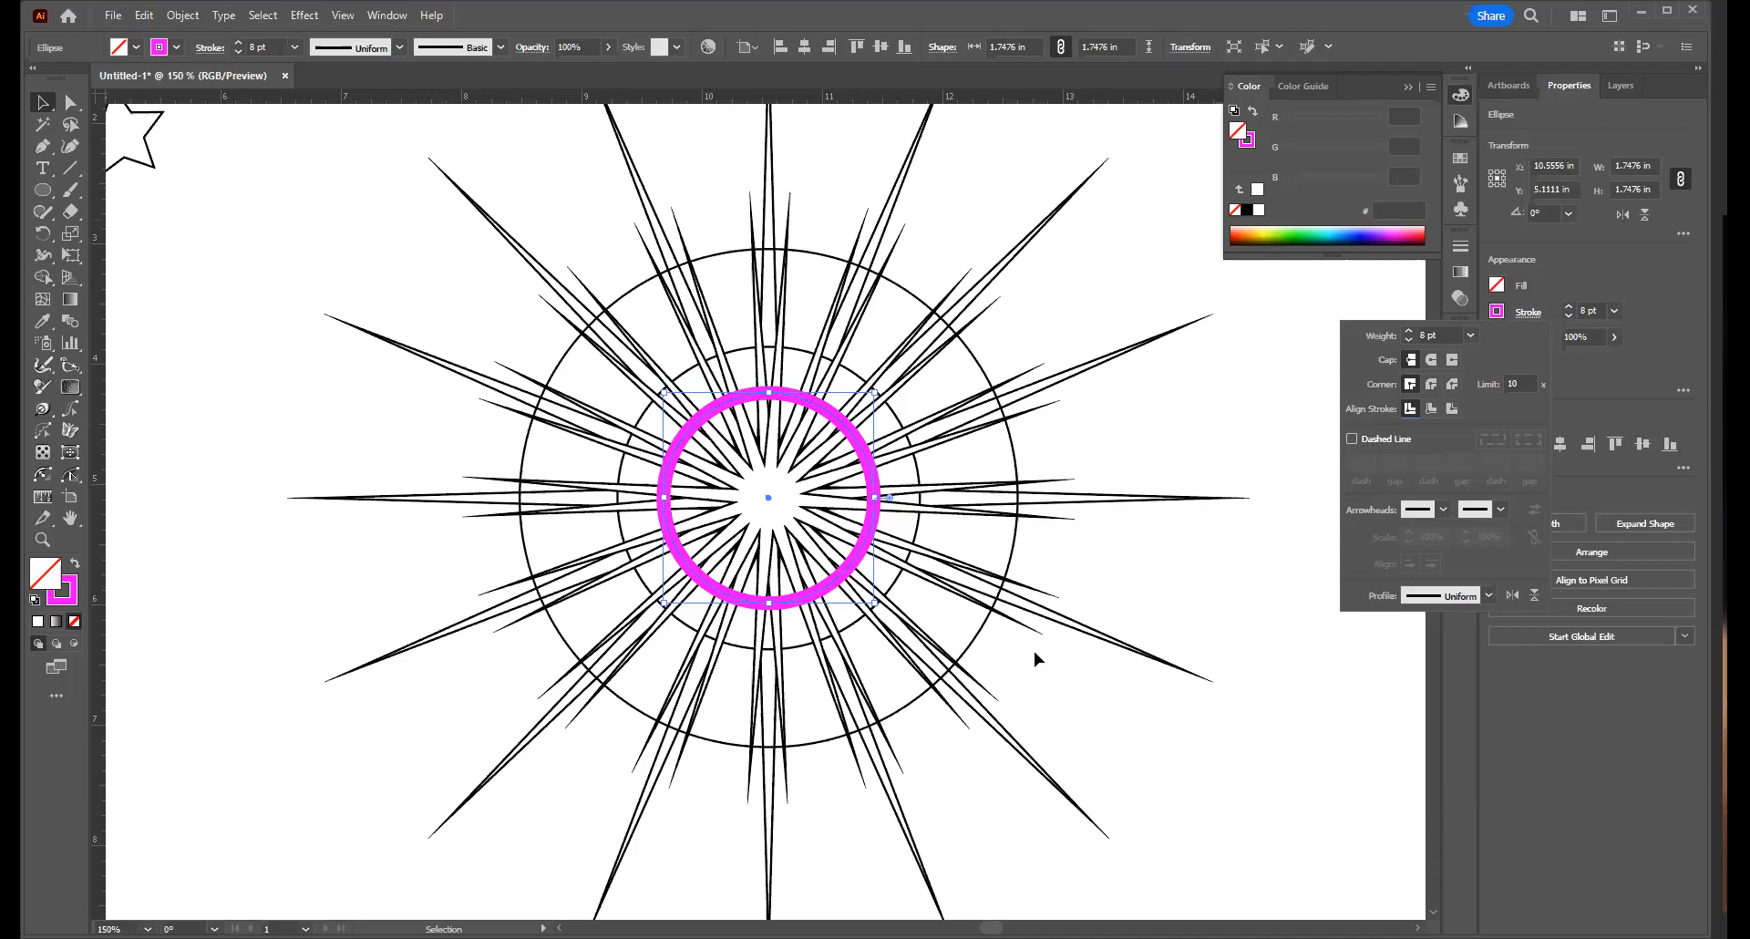
Copy the innermost circle's magenta 8 pt stroke to the middle circle with the Eyedropper
{"action": "left_click", "coordinate": [896, 588]}
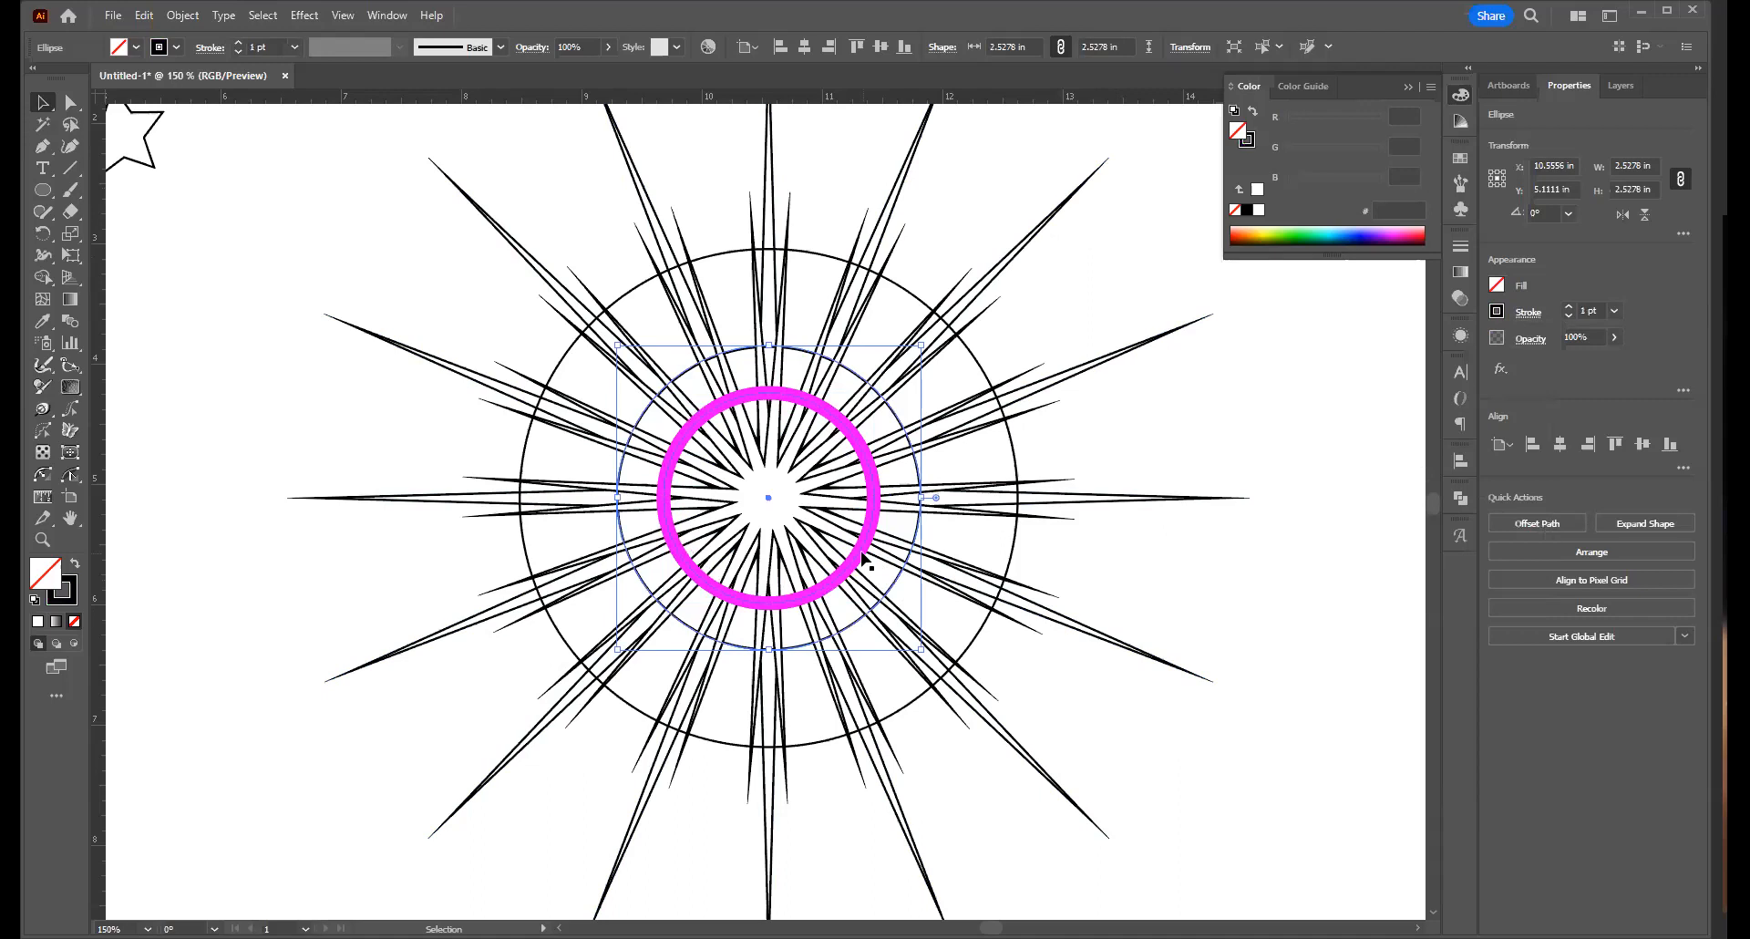
{"action": "key", "text": "i"}
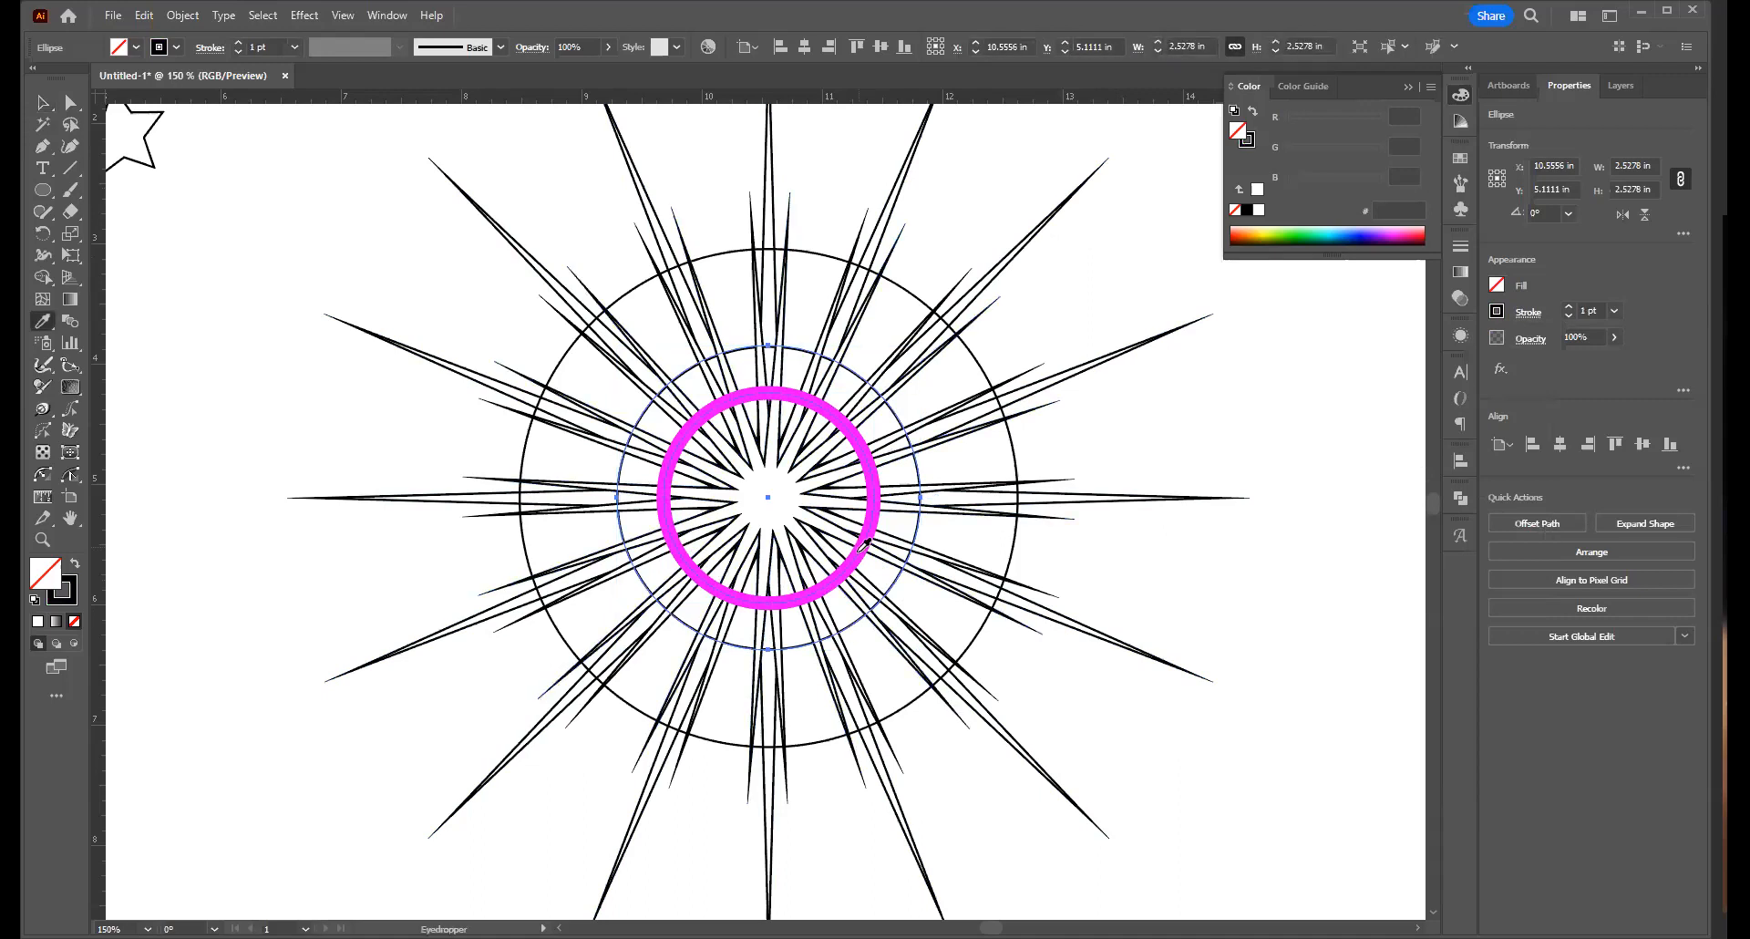
{"action": "left_click", "coordinate": [862, 546]}
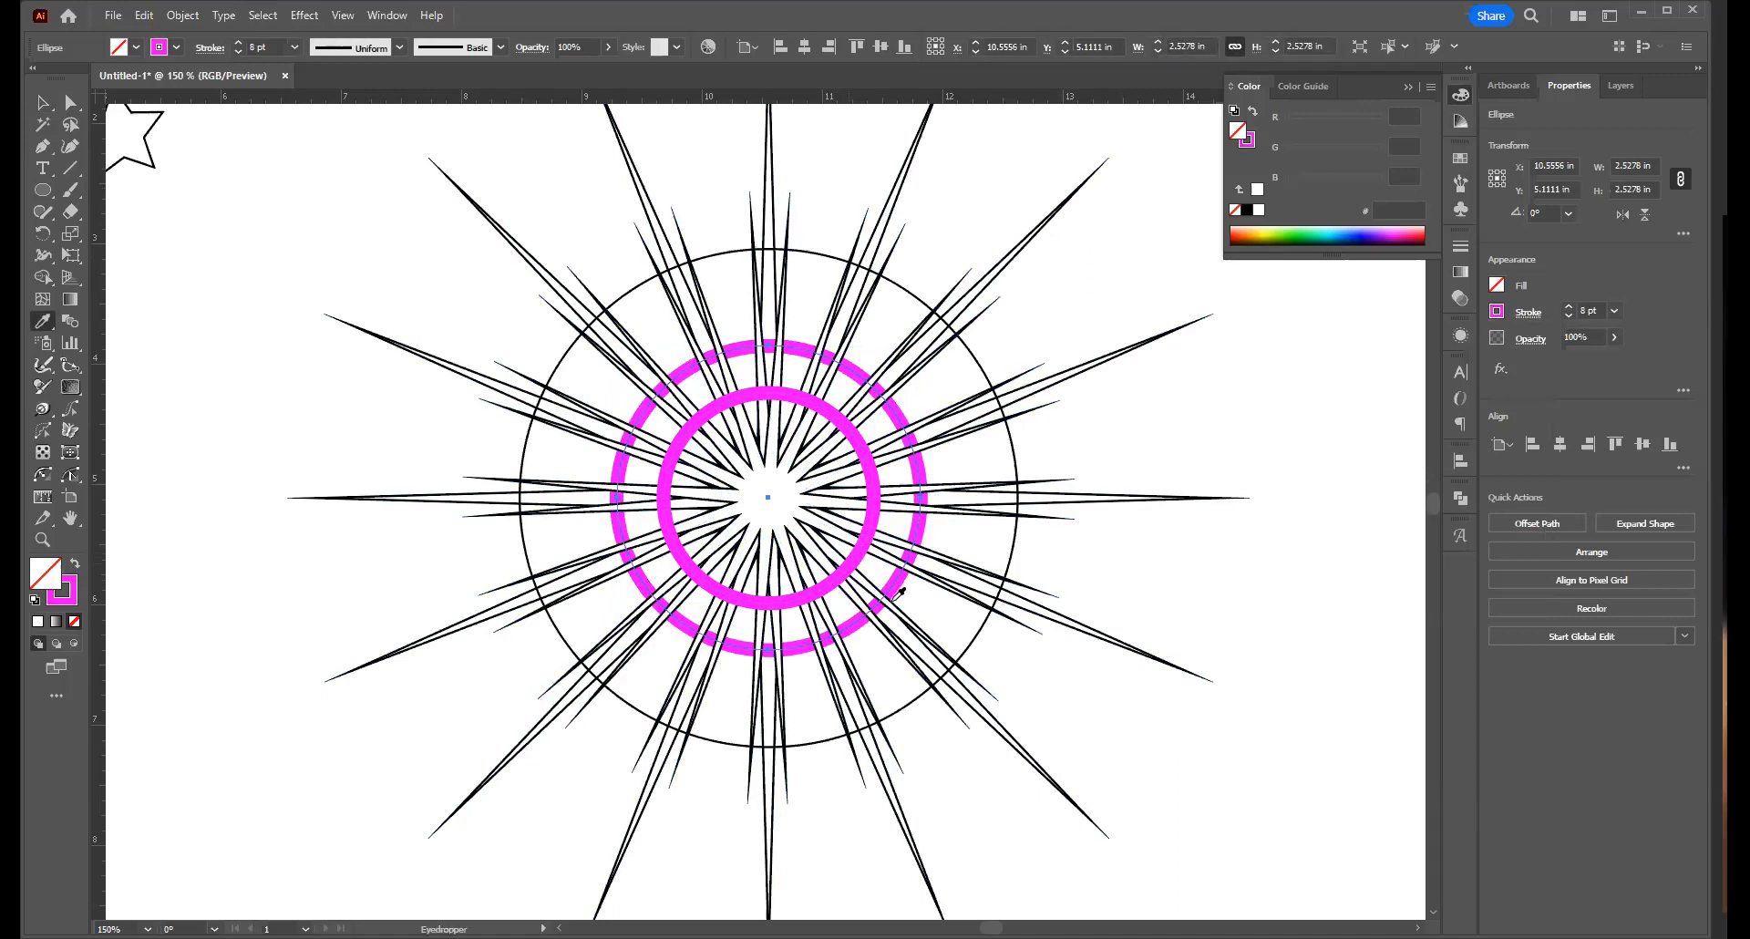
{"action": "key", "text": "v"}
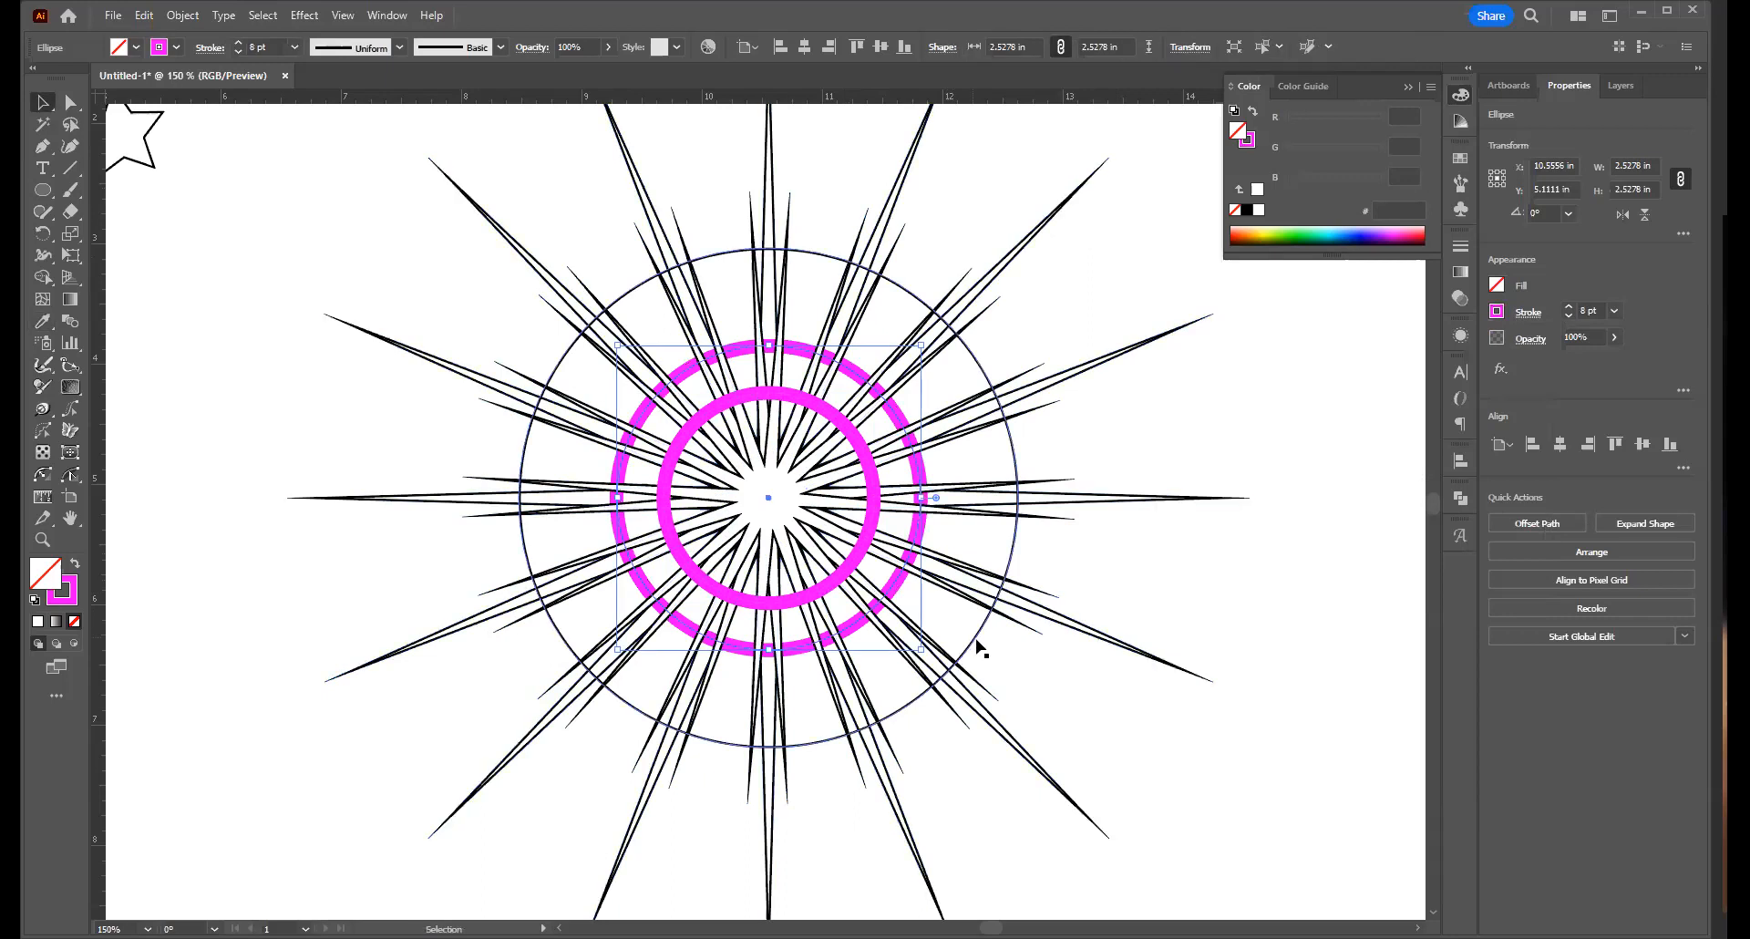
Apply the innermost circle's stroke style to the outermost circle with the Eyedropper and clear the selection
{"action": "left_click", "coordinate": [977, 645]}
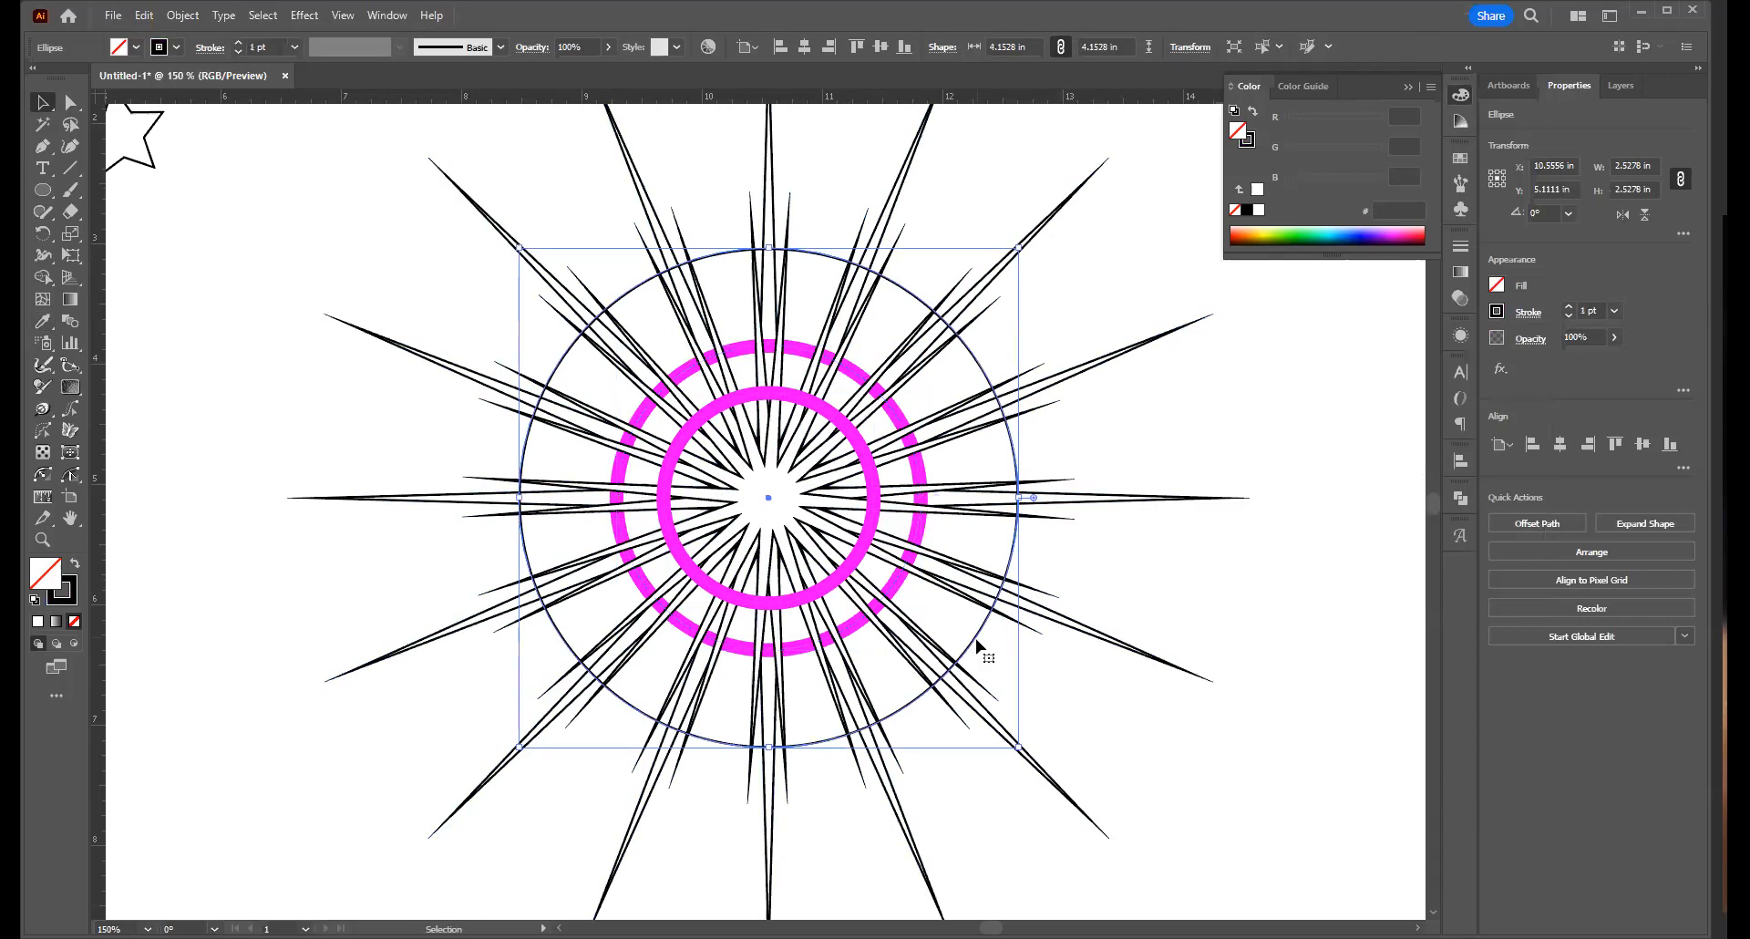
{"action": "key", "text": "i"}
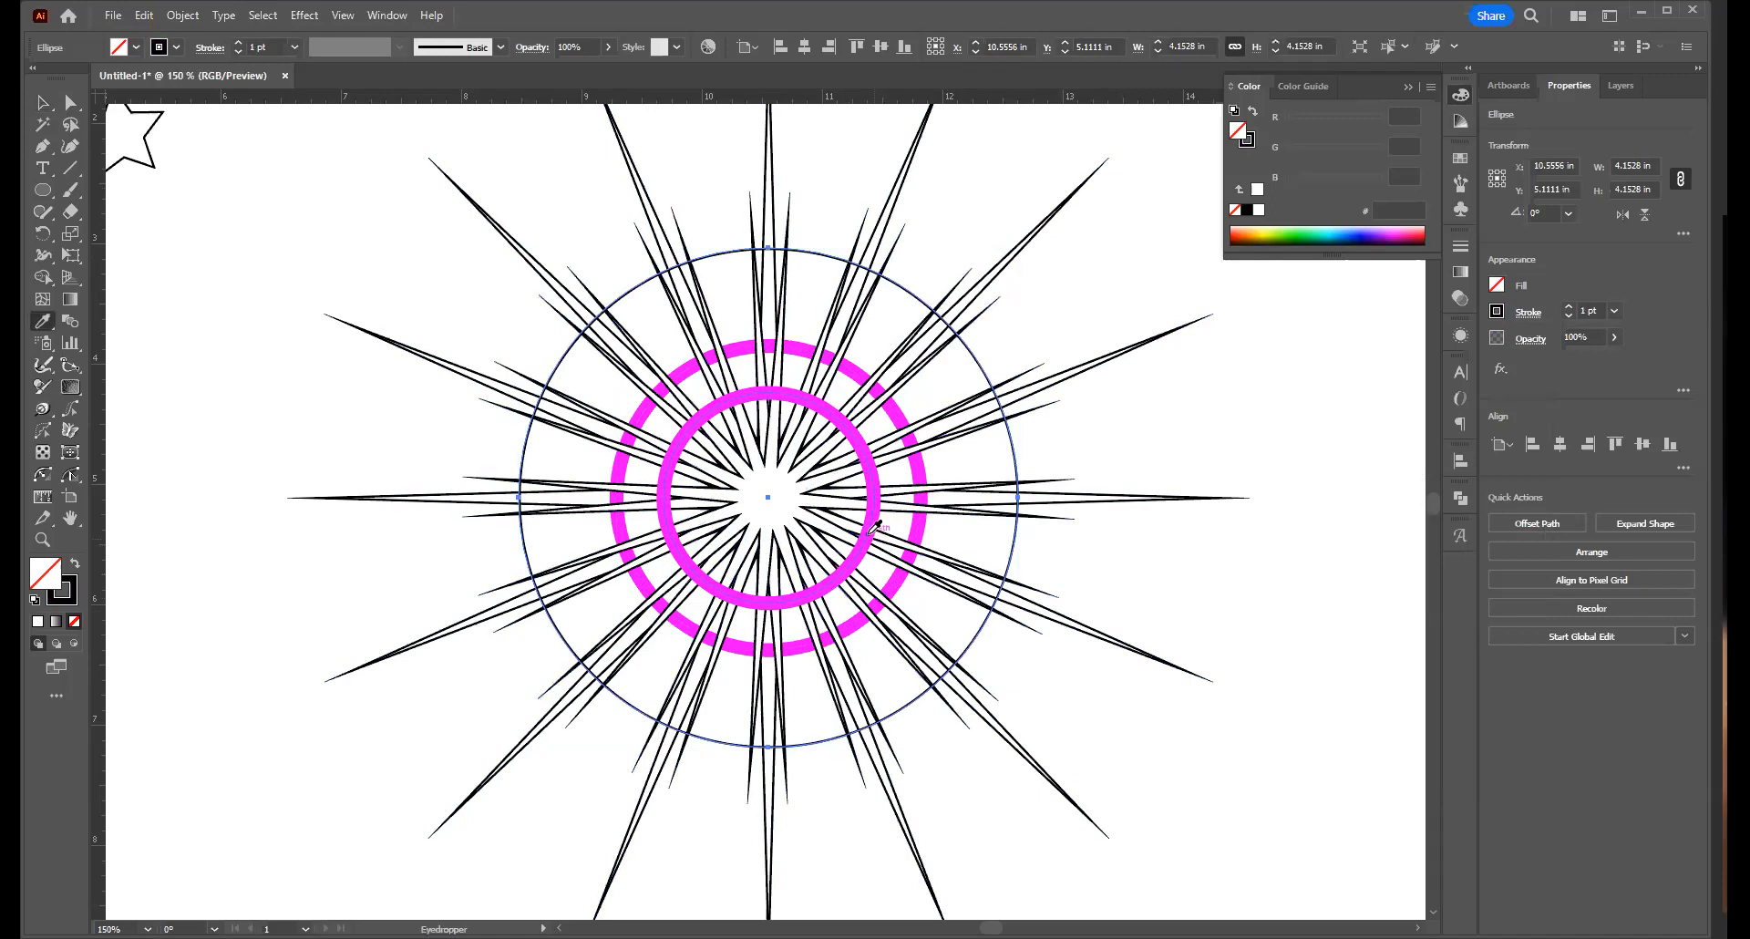
{"action": "left_click", "coordinate": [872, 522]}
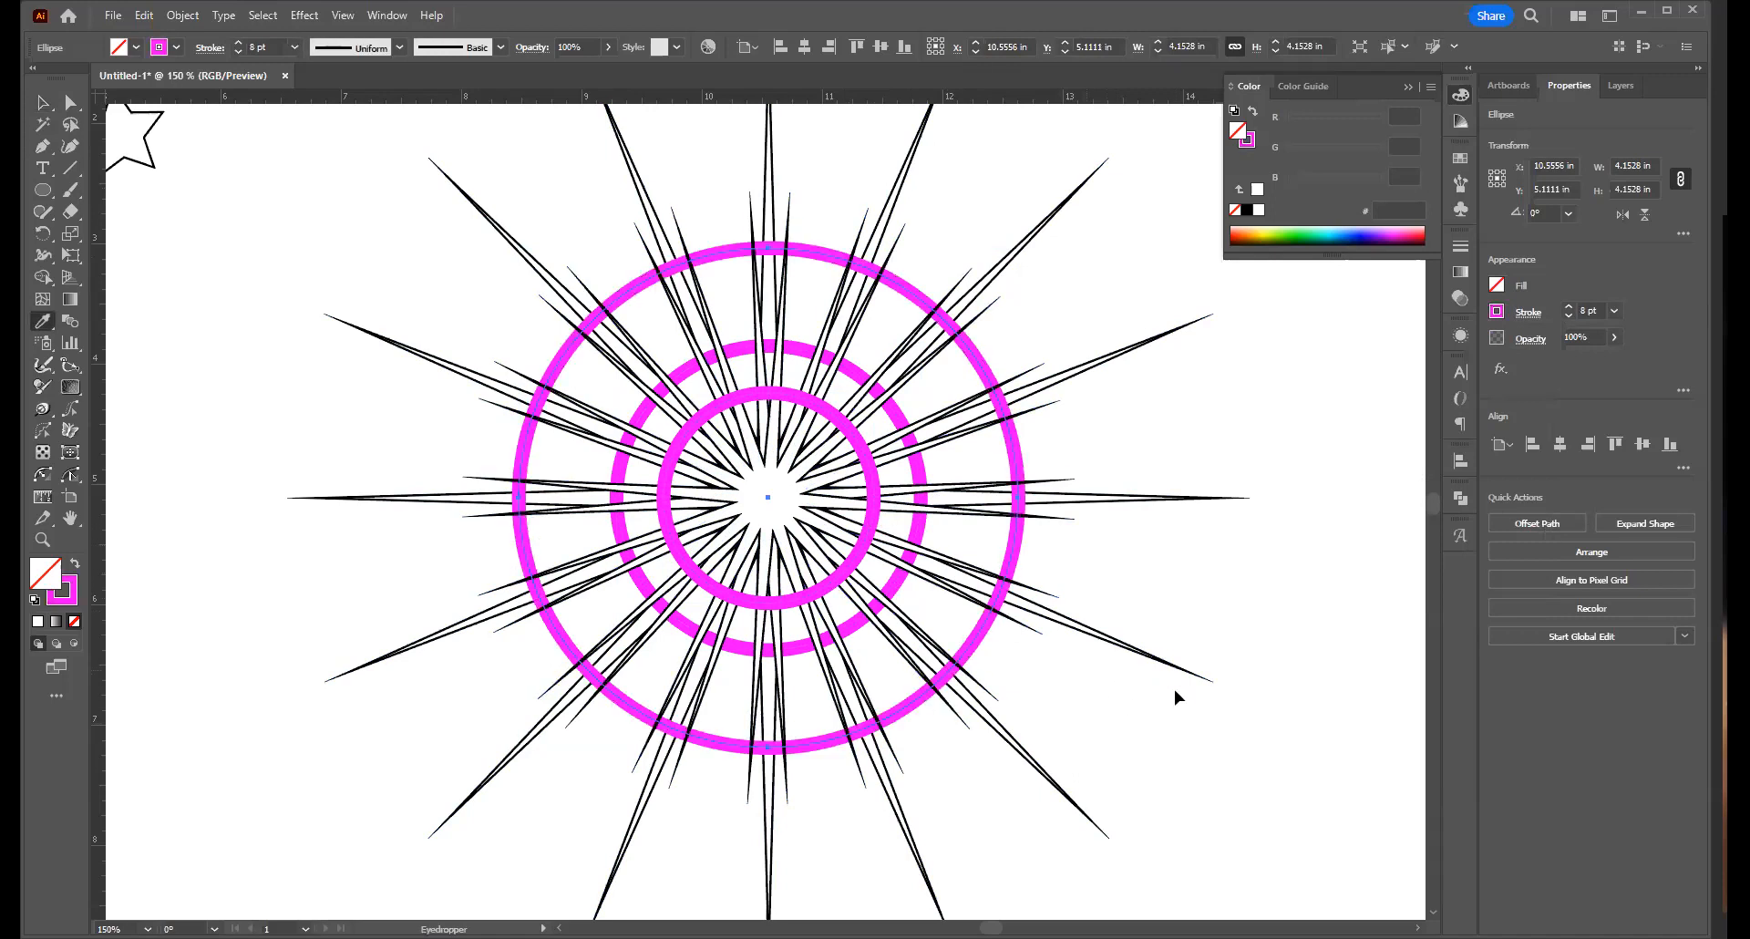
{"action": "key", "text": "v"}
{"action": "left_click", "coordinate": [1088, 598]}
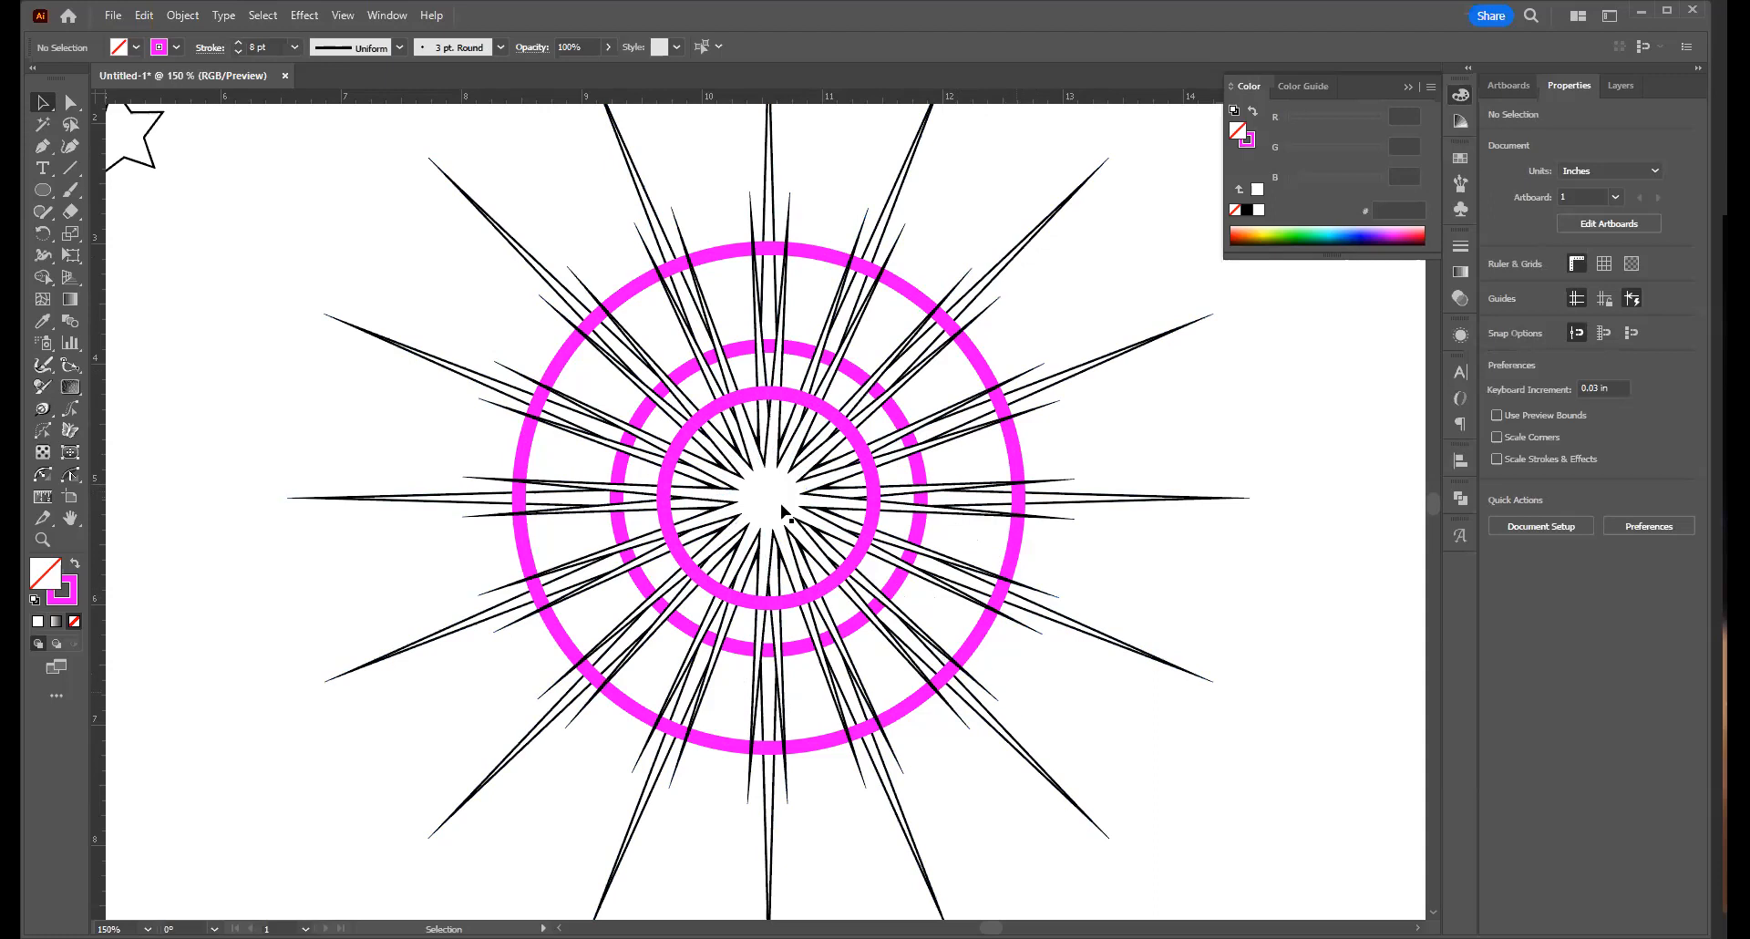
Move the whole starburst with its circles to the artboard's right side, centred at about X 15.15 in, Y 4.66 in
{"action": "key", "text": "ctrl+alt+space"}
{"action": "left_click", "coordinate": [782, 513]}
{"action": "left_click", "coordinate": [781, 513]}
{"action": "left_click", "coordinate": [782, 514]}
{"action": "left_click_drag", "start_coordinate": [714, 494], "coordinate": [1147, 527]}
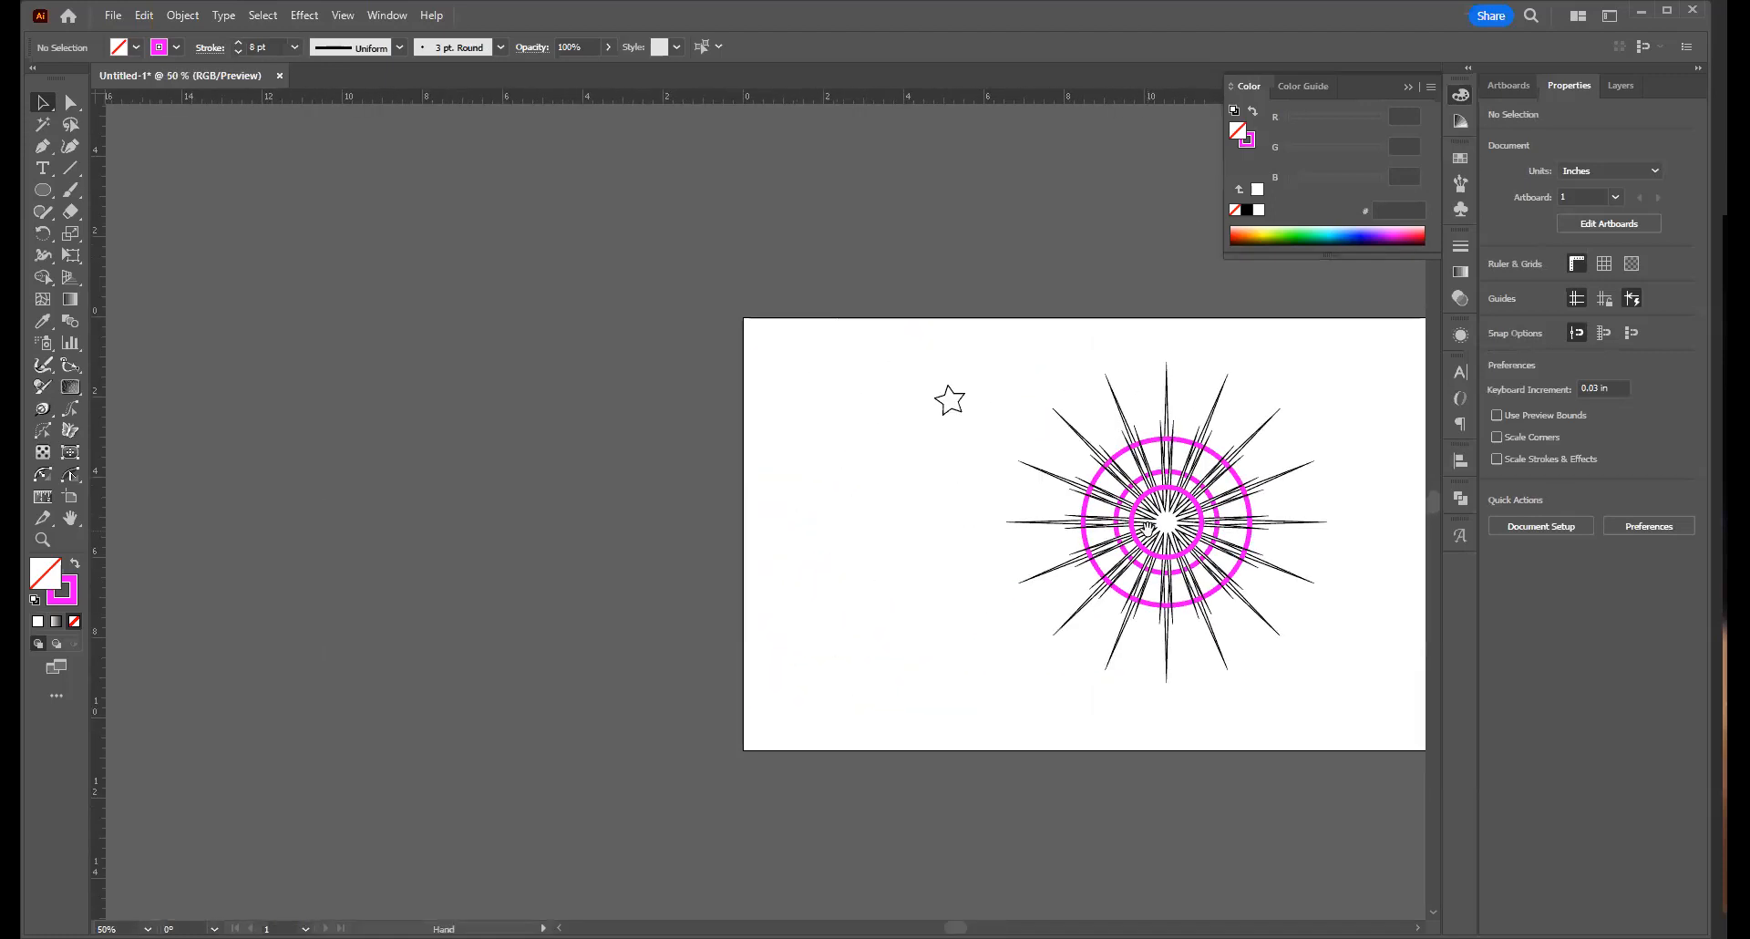
{"action": "left_click_drag", "start_coordinate": [1063, 379], "coordinate": [966, 486]}
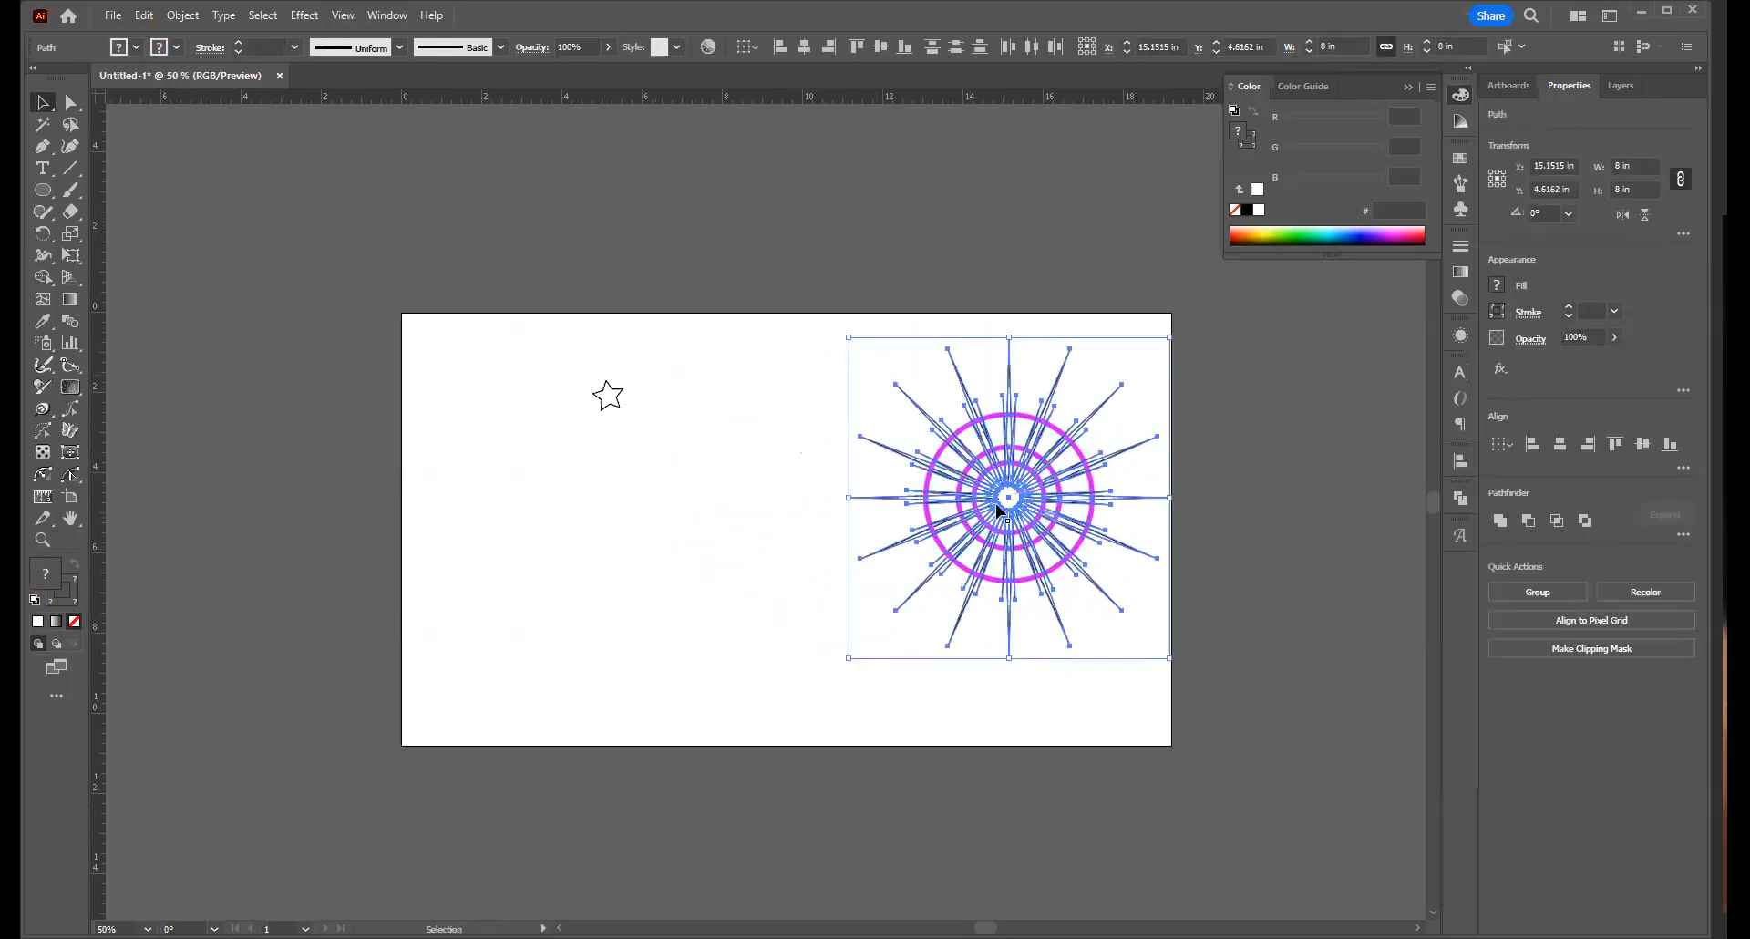
{"action": "left_click", "coordinate": [677, 578]}
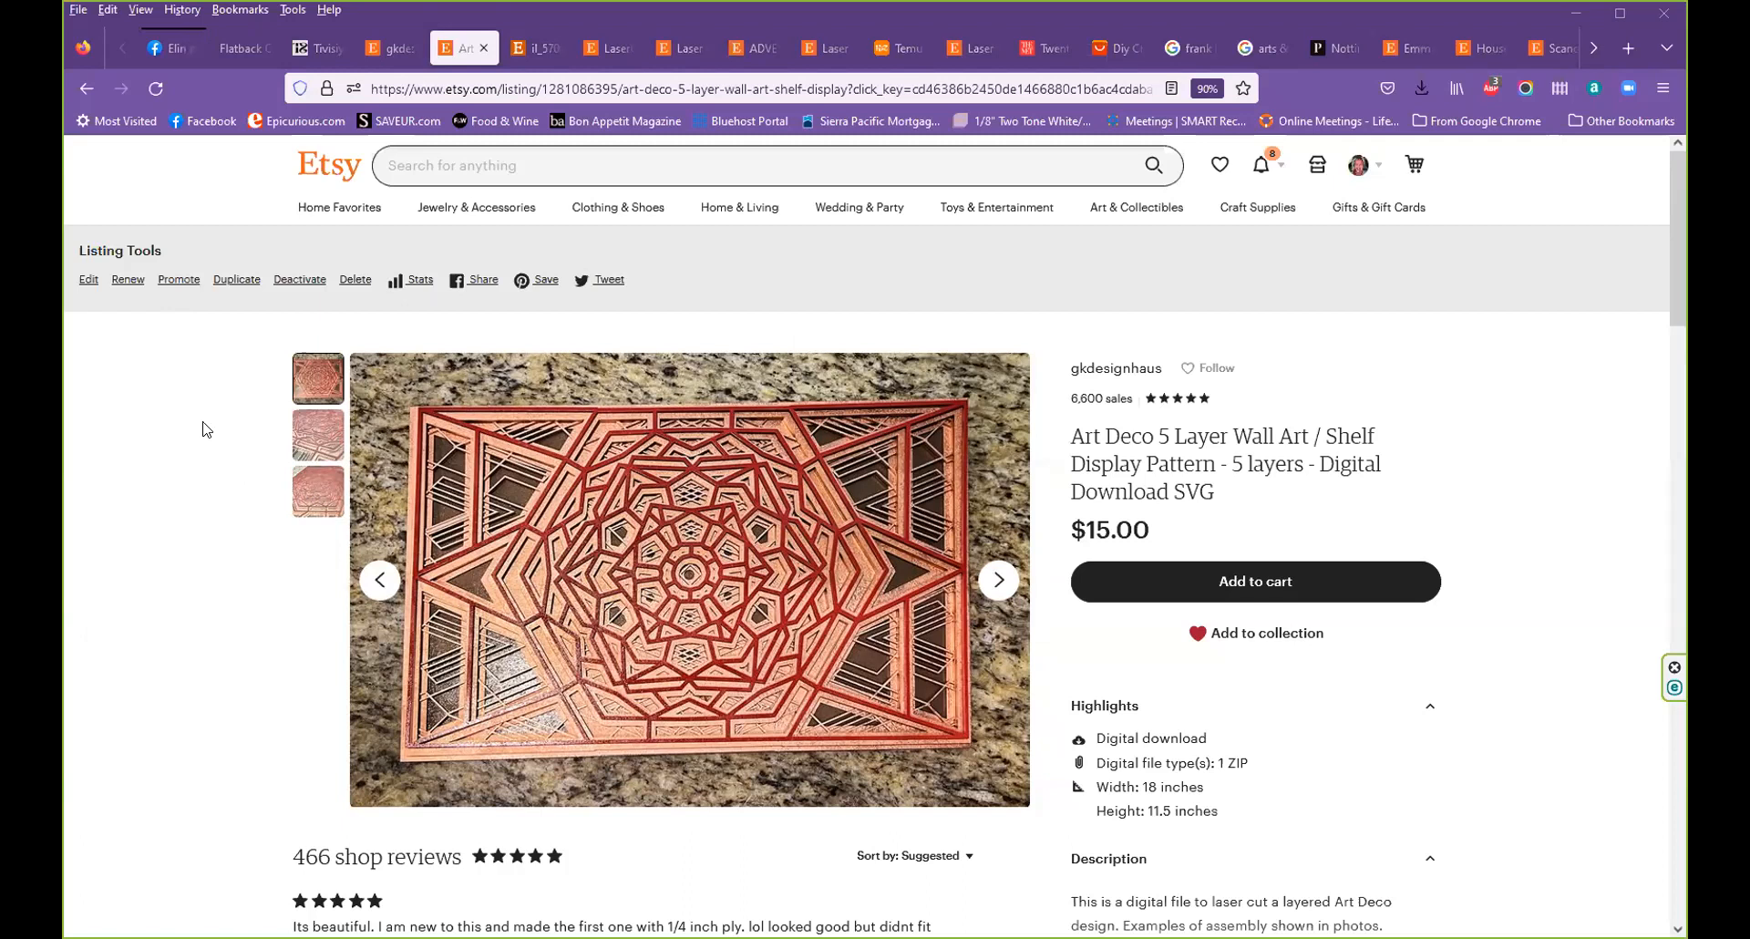
Switch to the browser, close the Art Deco listing and return to the gkdesignhaus shop's item overview on Etsy
{"action": "left_click", "coordinate": [84, 88]}
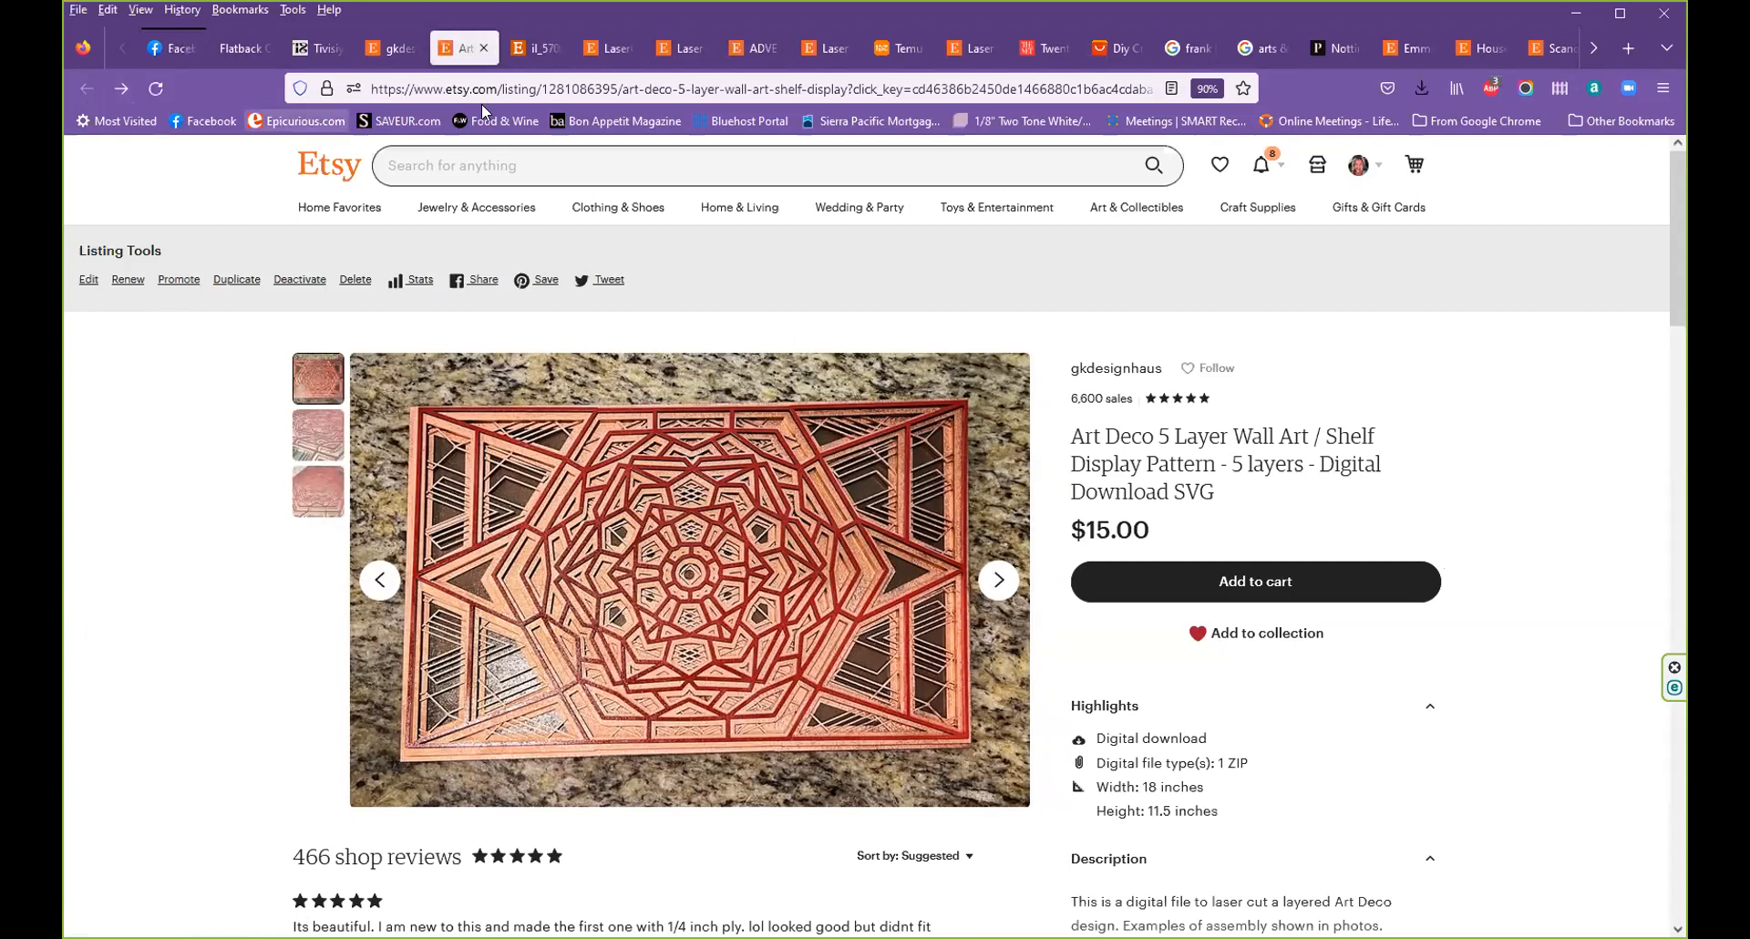
{"action": "left_click", "coordinate": [483, 47]}
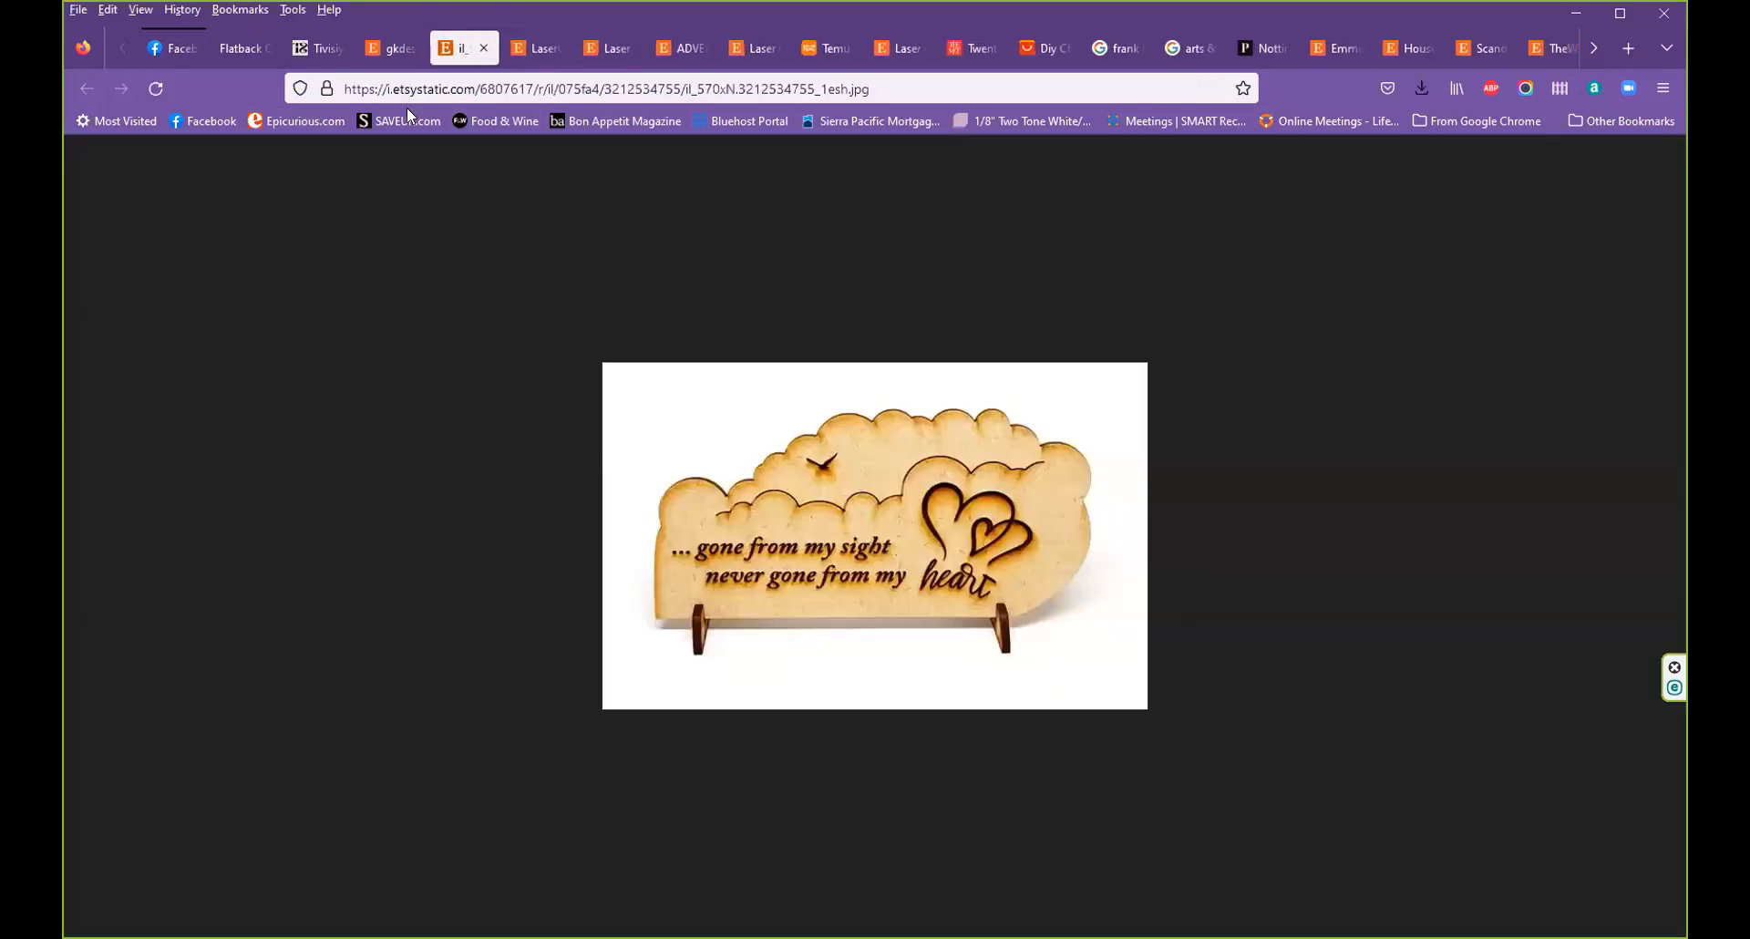
{"action": "left_click", "coordinate": [381, 53]}
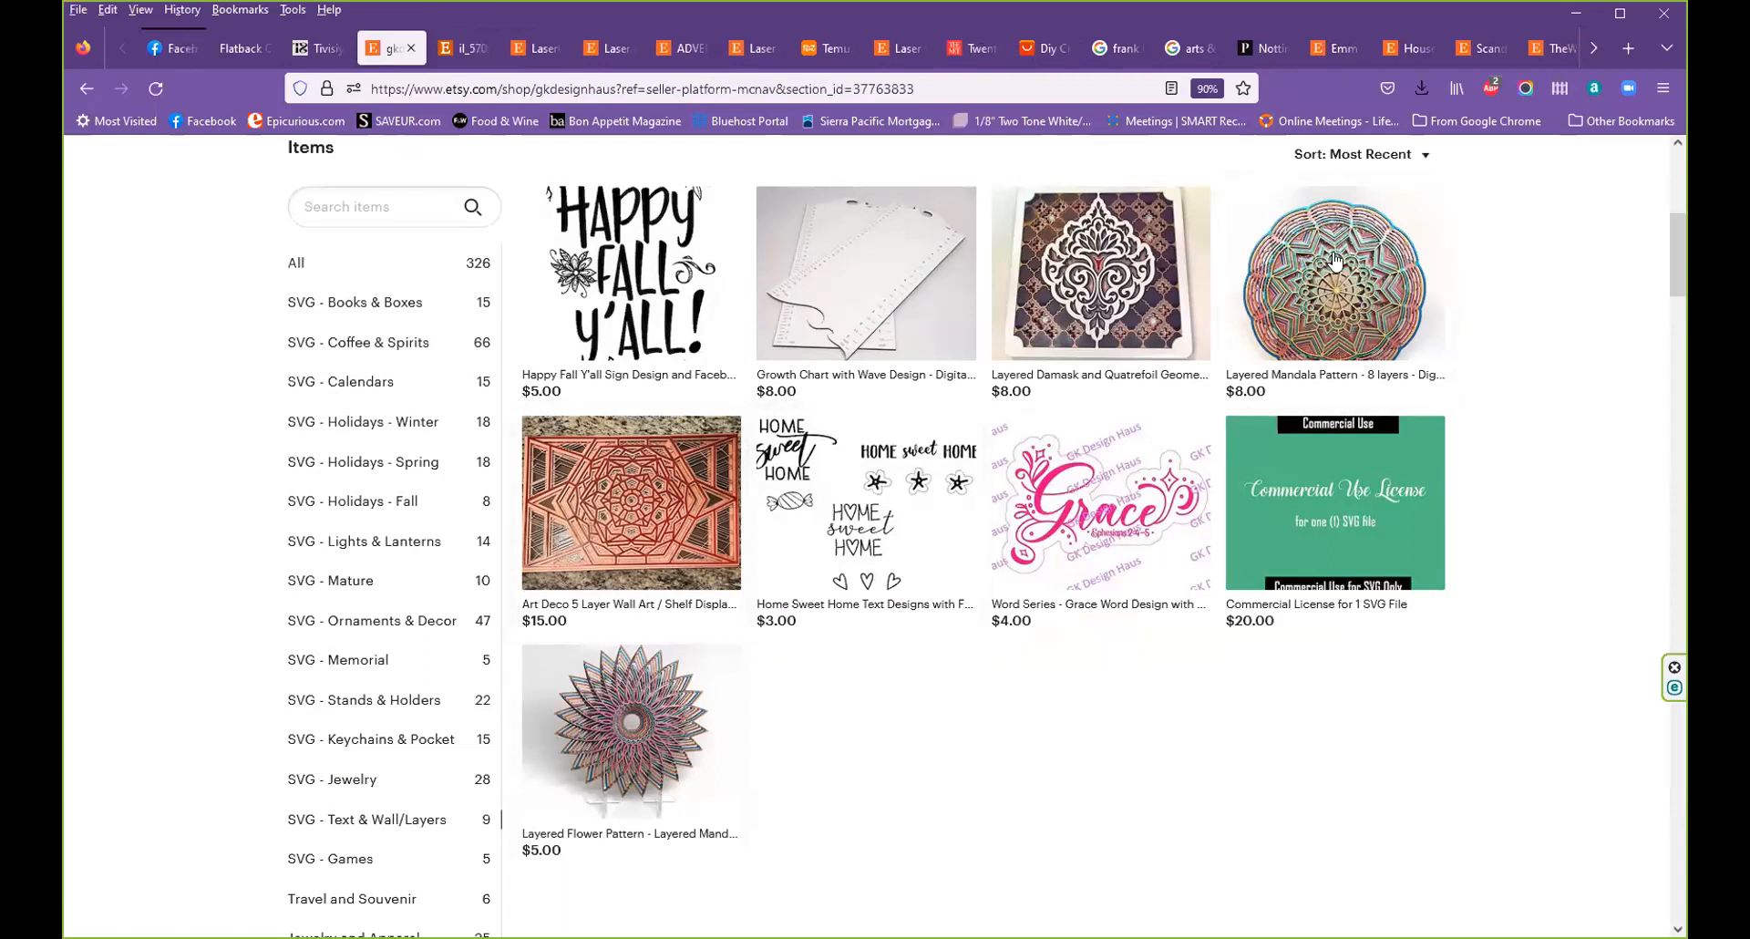
Examine the third photo of the Layered Damask and Quatrefoil listing, close it and open the Layered Flower Pattern listing
{"action": "left_click", "coordinate": [1096, 266]}
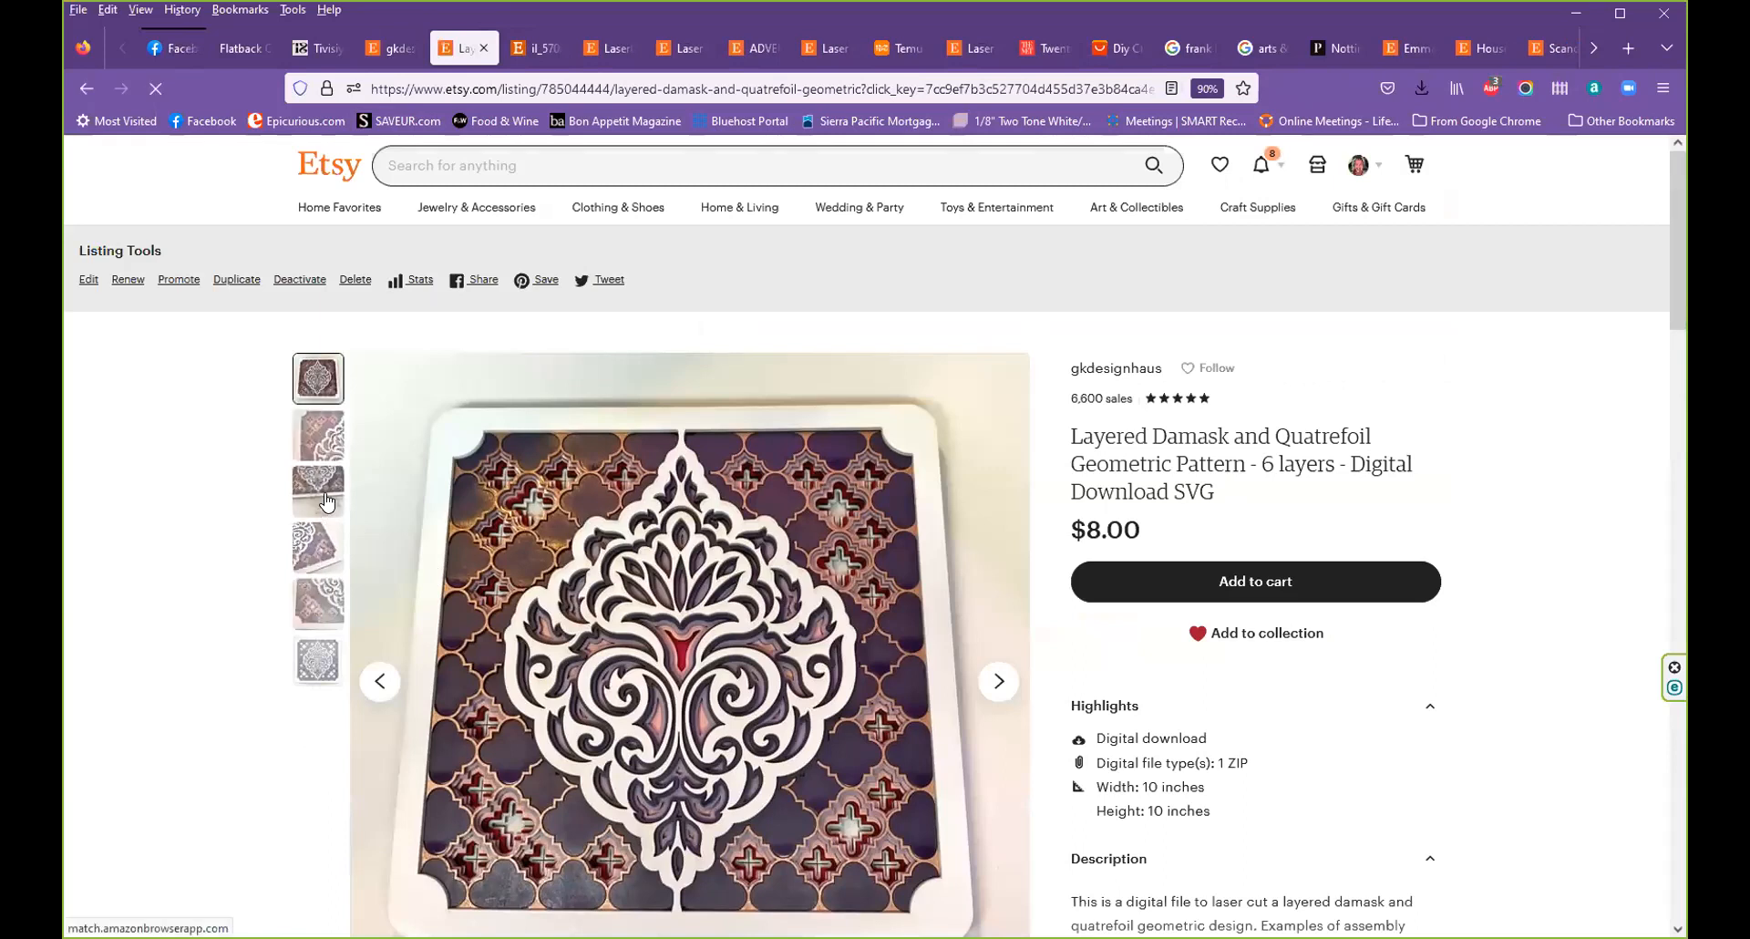
{"action": "left_click", "coordinate": [325, 497]}
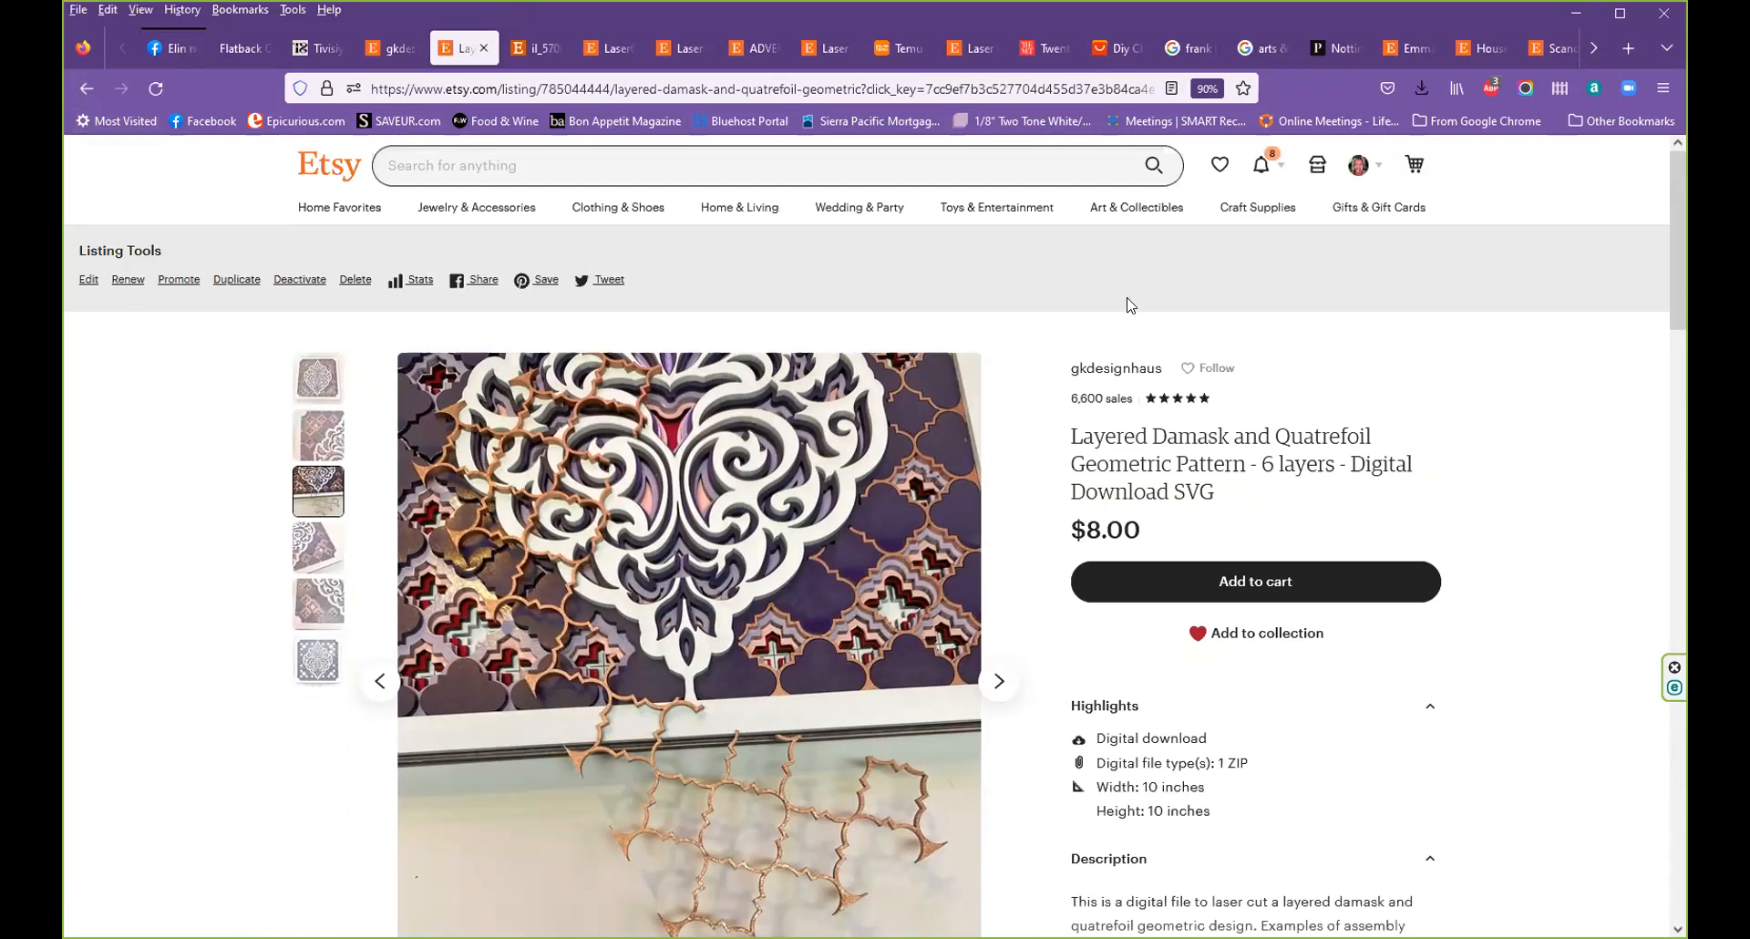
{"action": "left_click", "coordinate": [483, 47]}
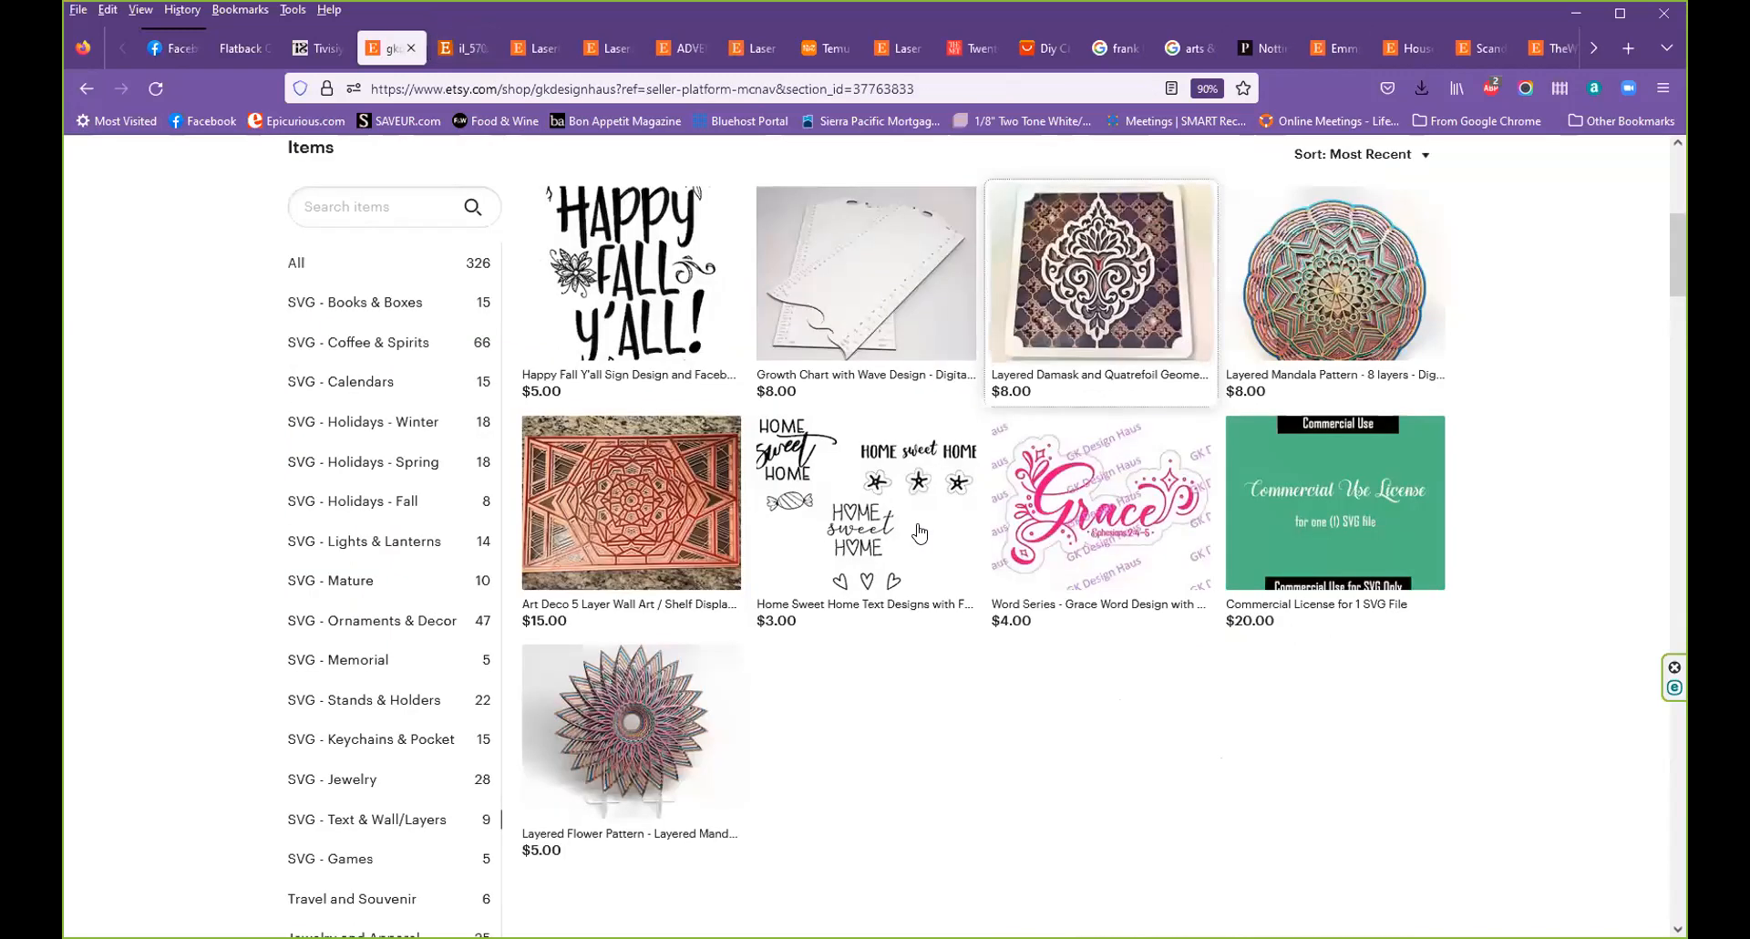
{"action": "left_click", "coordinate": [638, 735]}
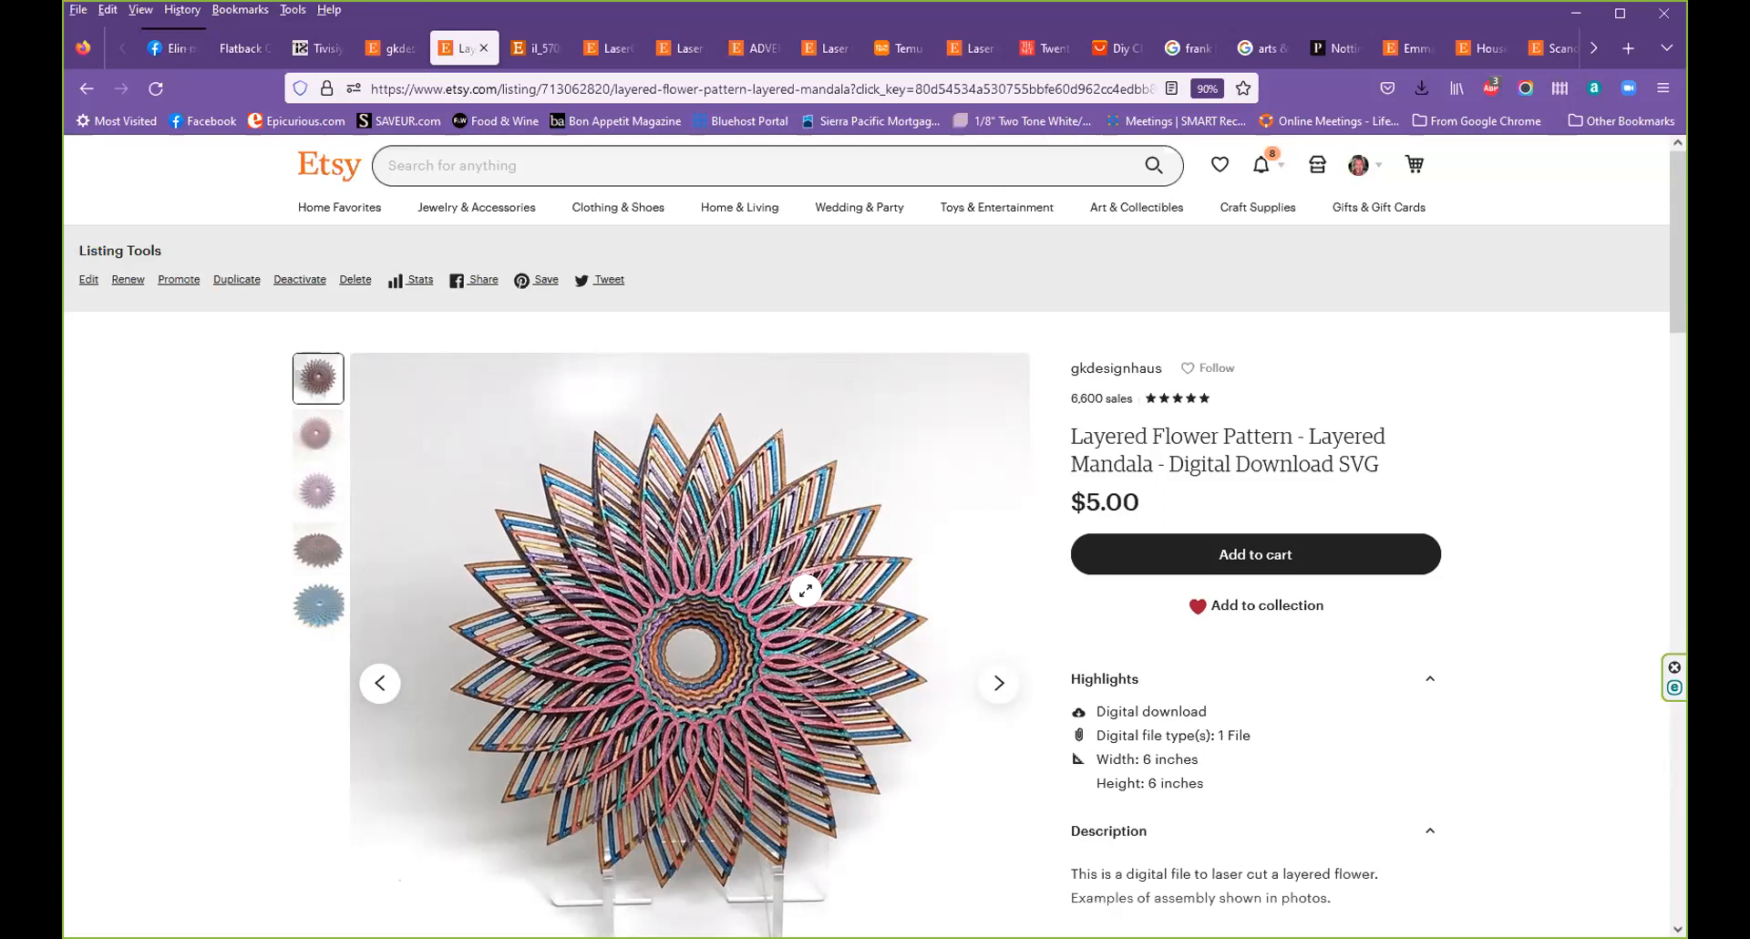
Look through the Layered Flower Pattern listing's photos, examining the front and angled views of the differently coloured versions
{"action": "left_click", "coordinate": [307, 495]}
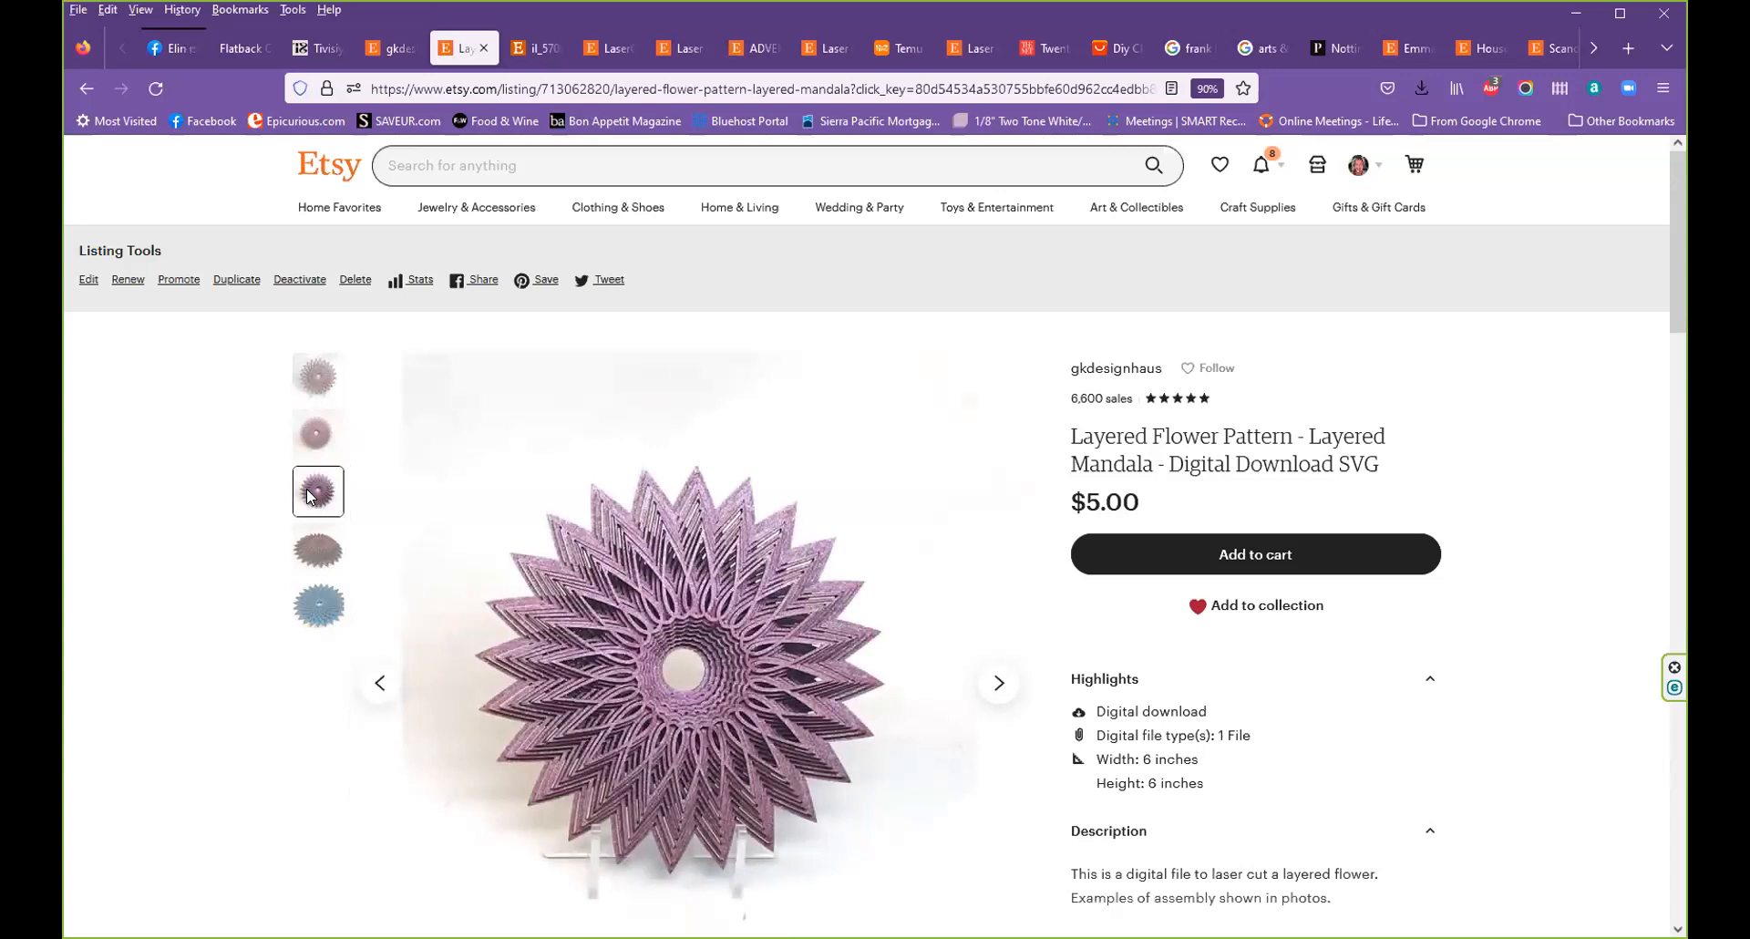
{"action": "left_click", "coordinate": [311, 435]}
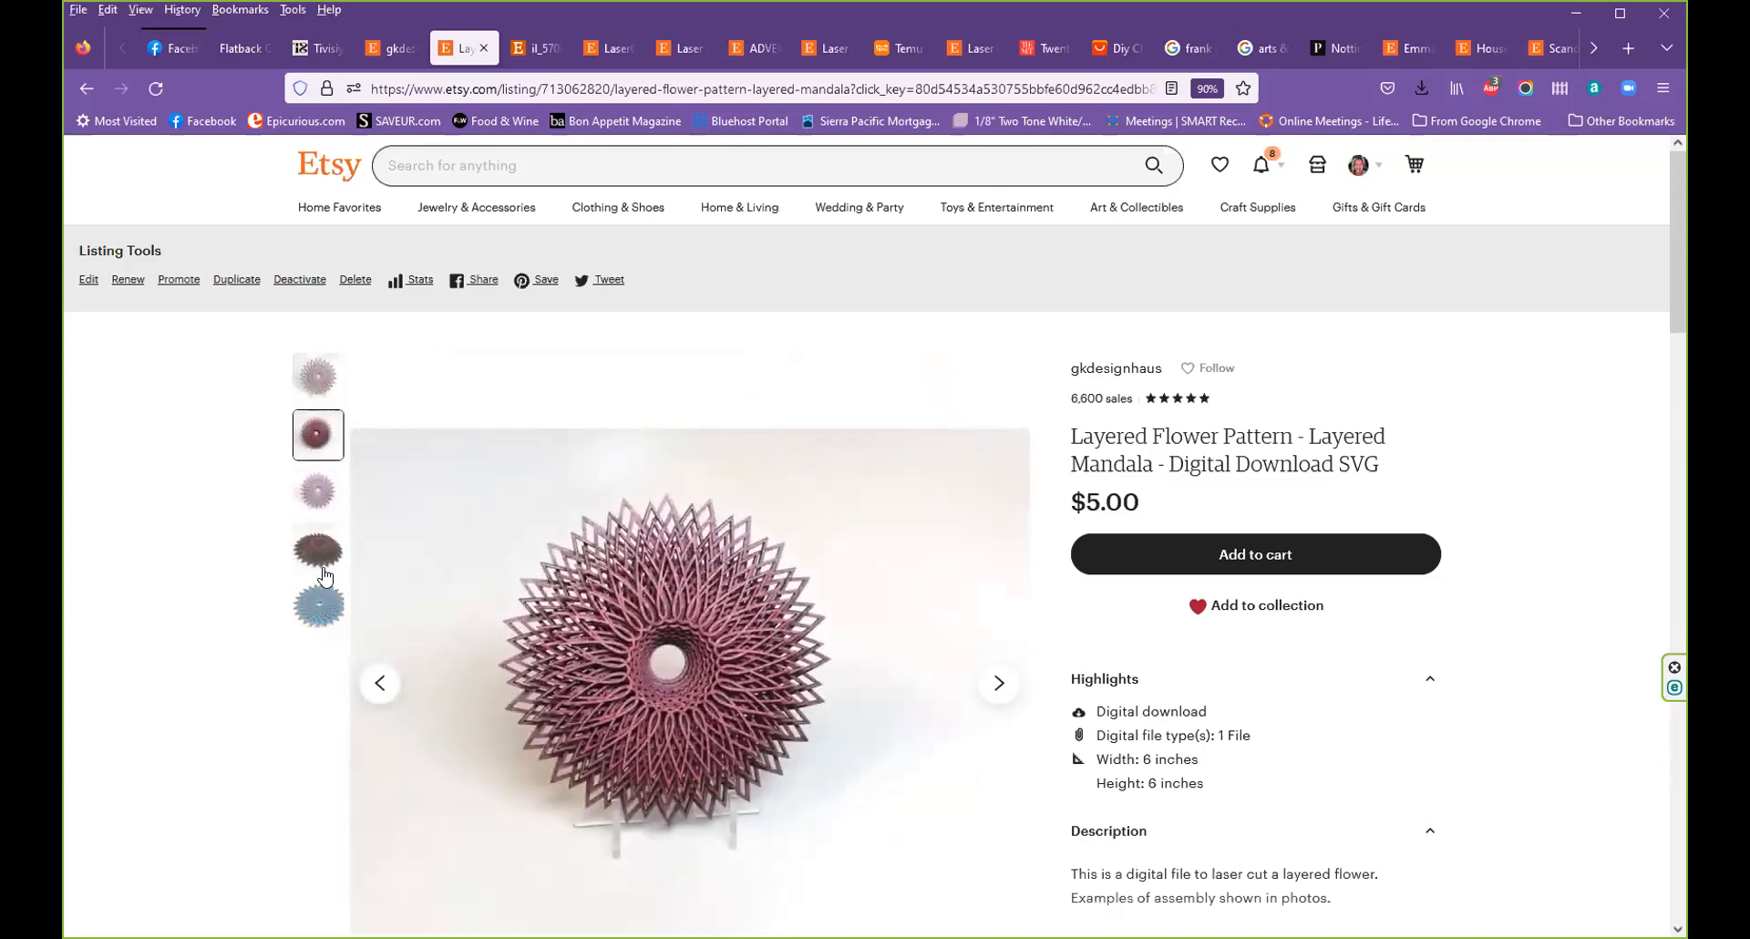
{"action": "left_click", "coordinate": [319, 607]}
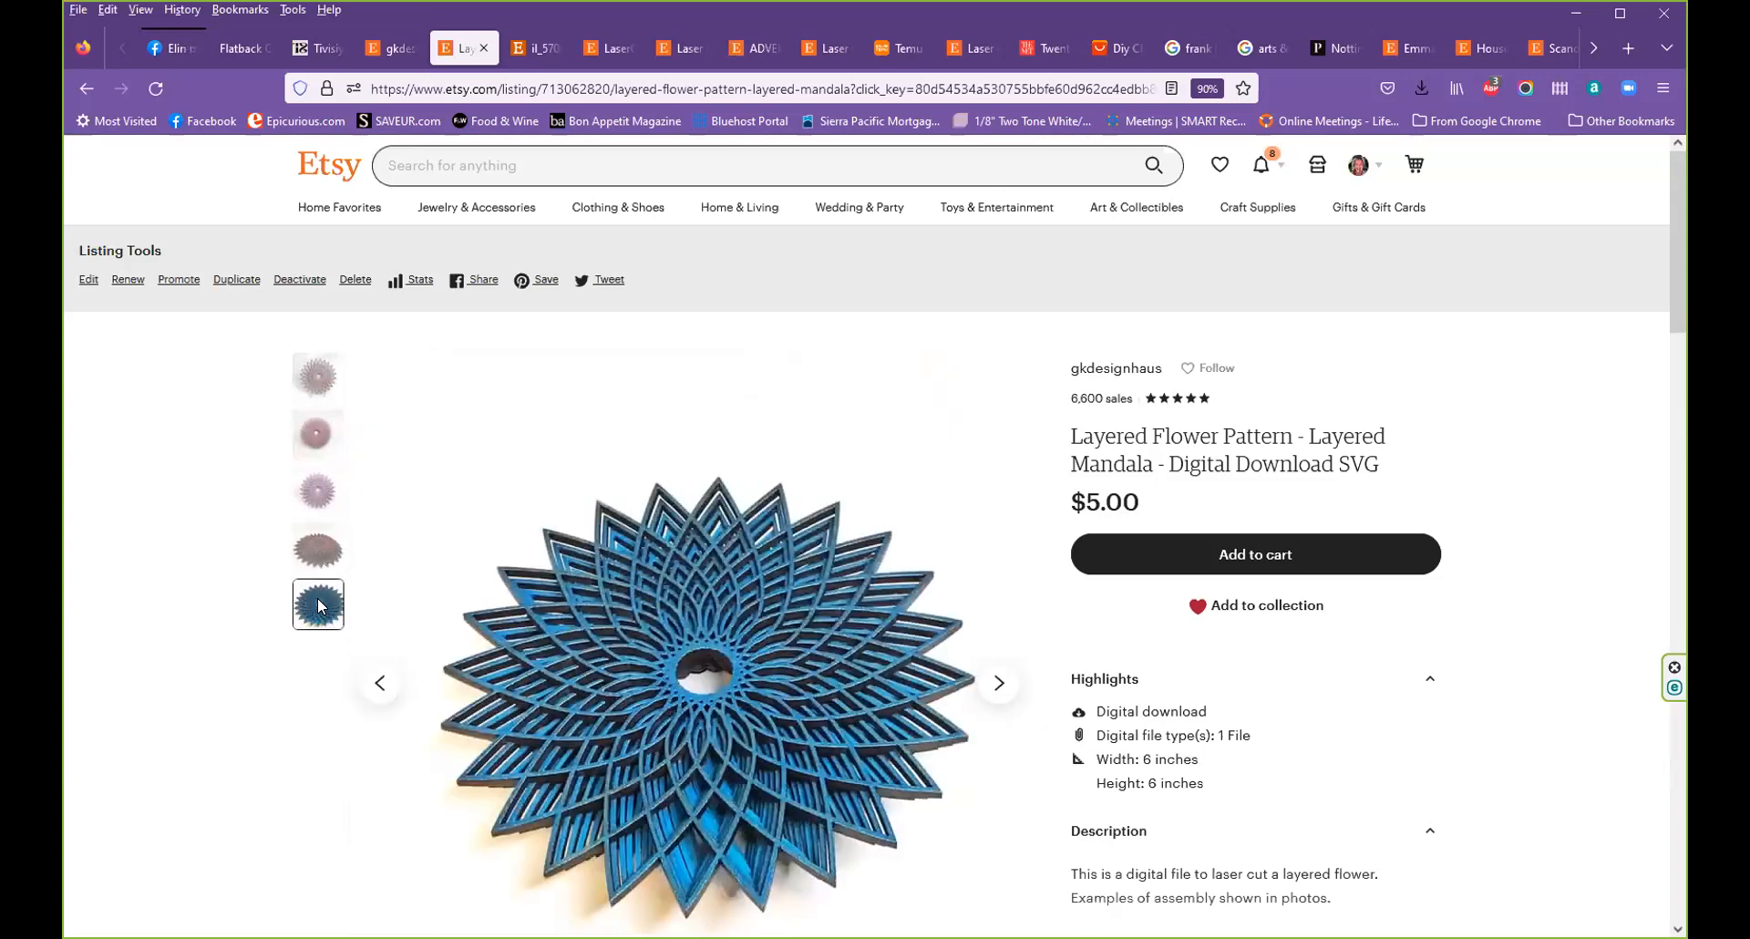
{"action": "left_click", "coordinate": [315, 545]}
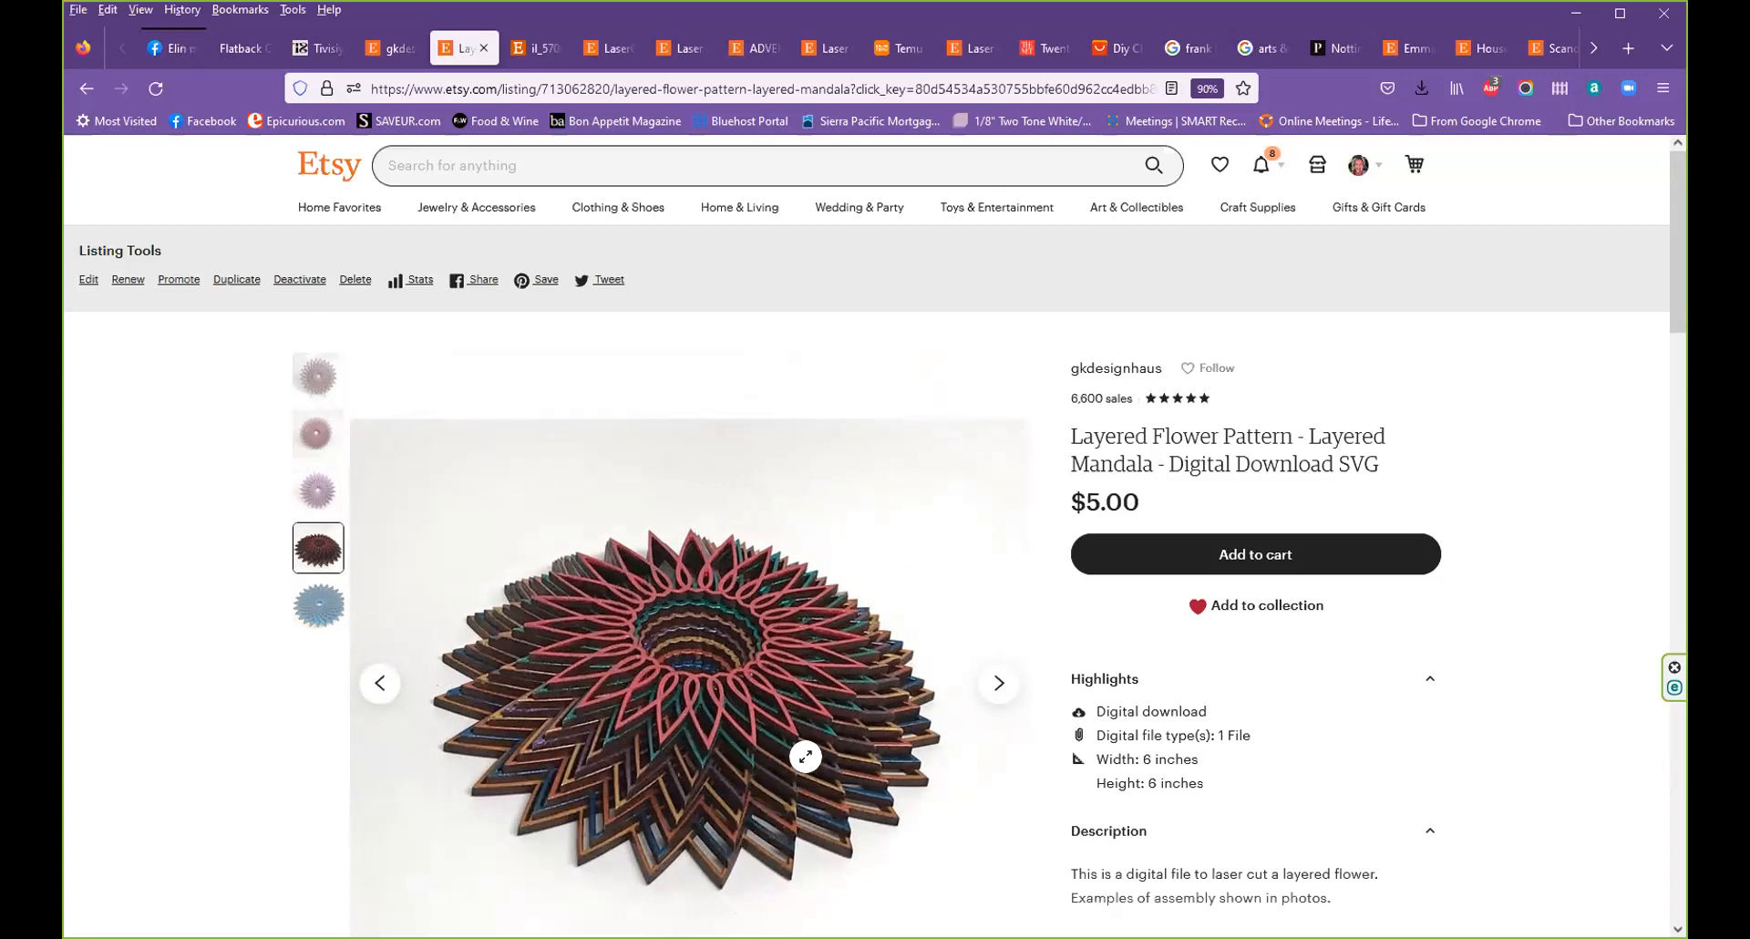
{"action": "scroll", "coordinate": [805, 756], "scroll_direction": "down", "scroll_amount": 2}
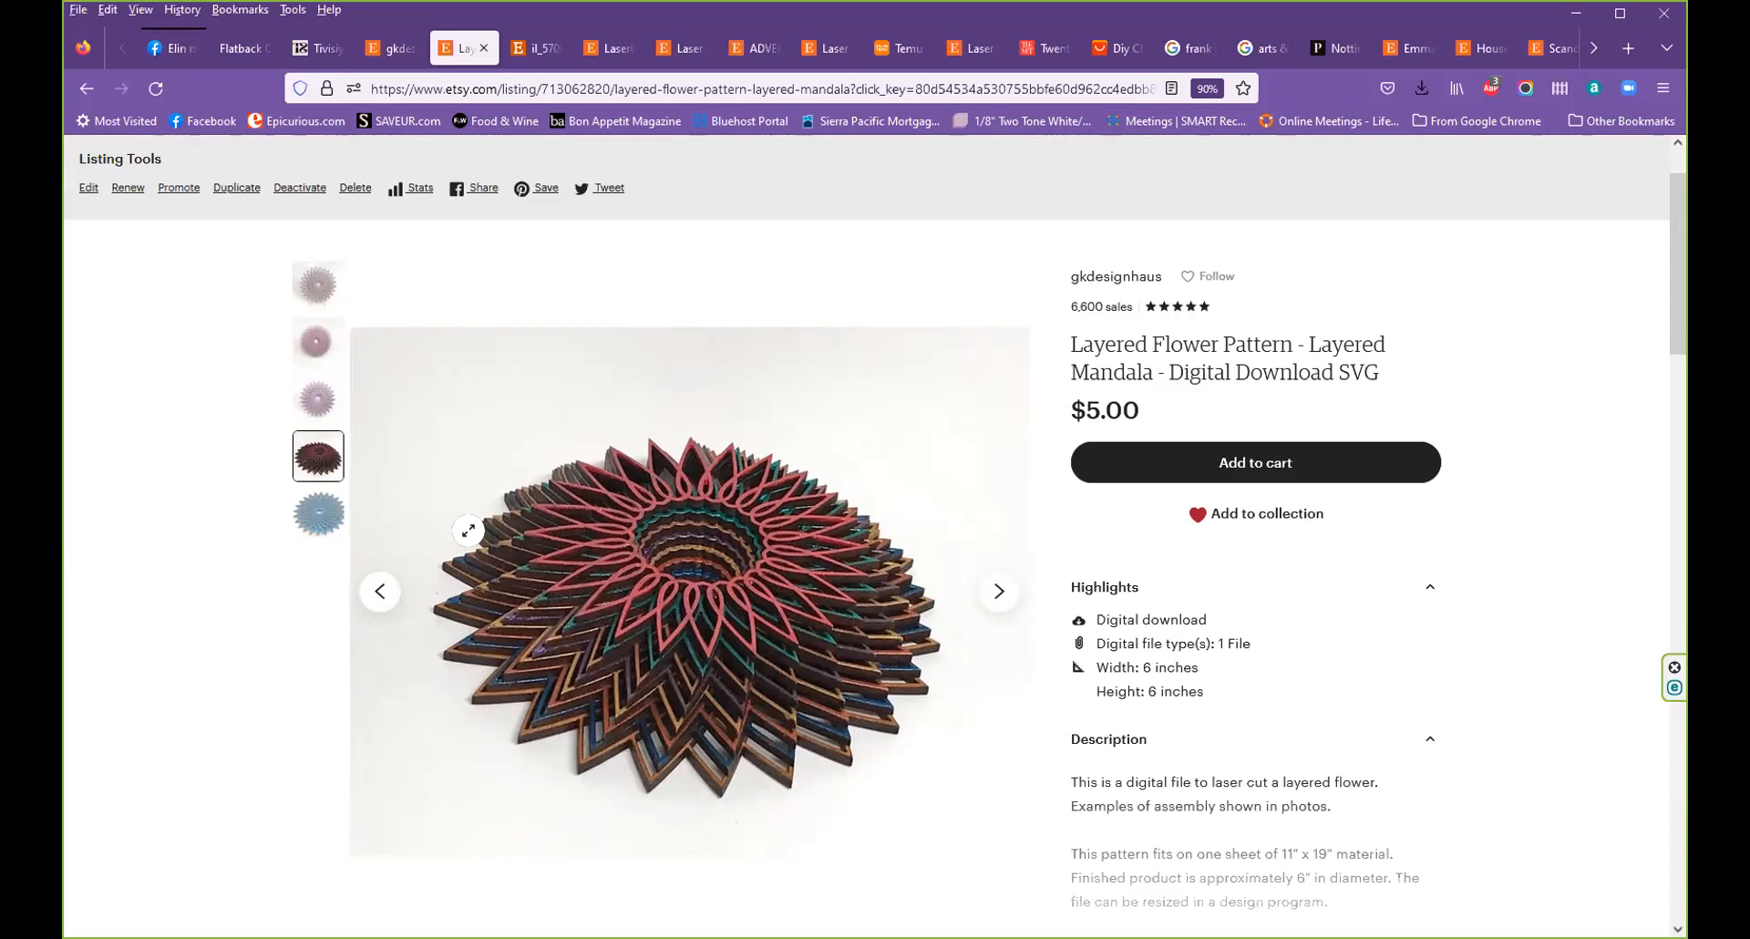
{"action": "left_click", "coordinate": [319, 292]}
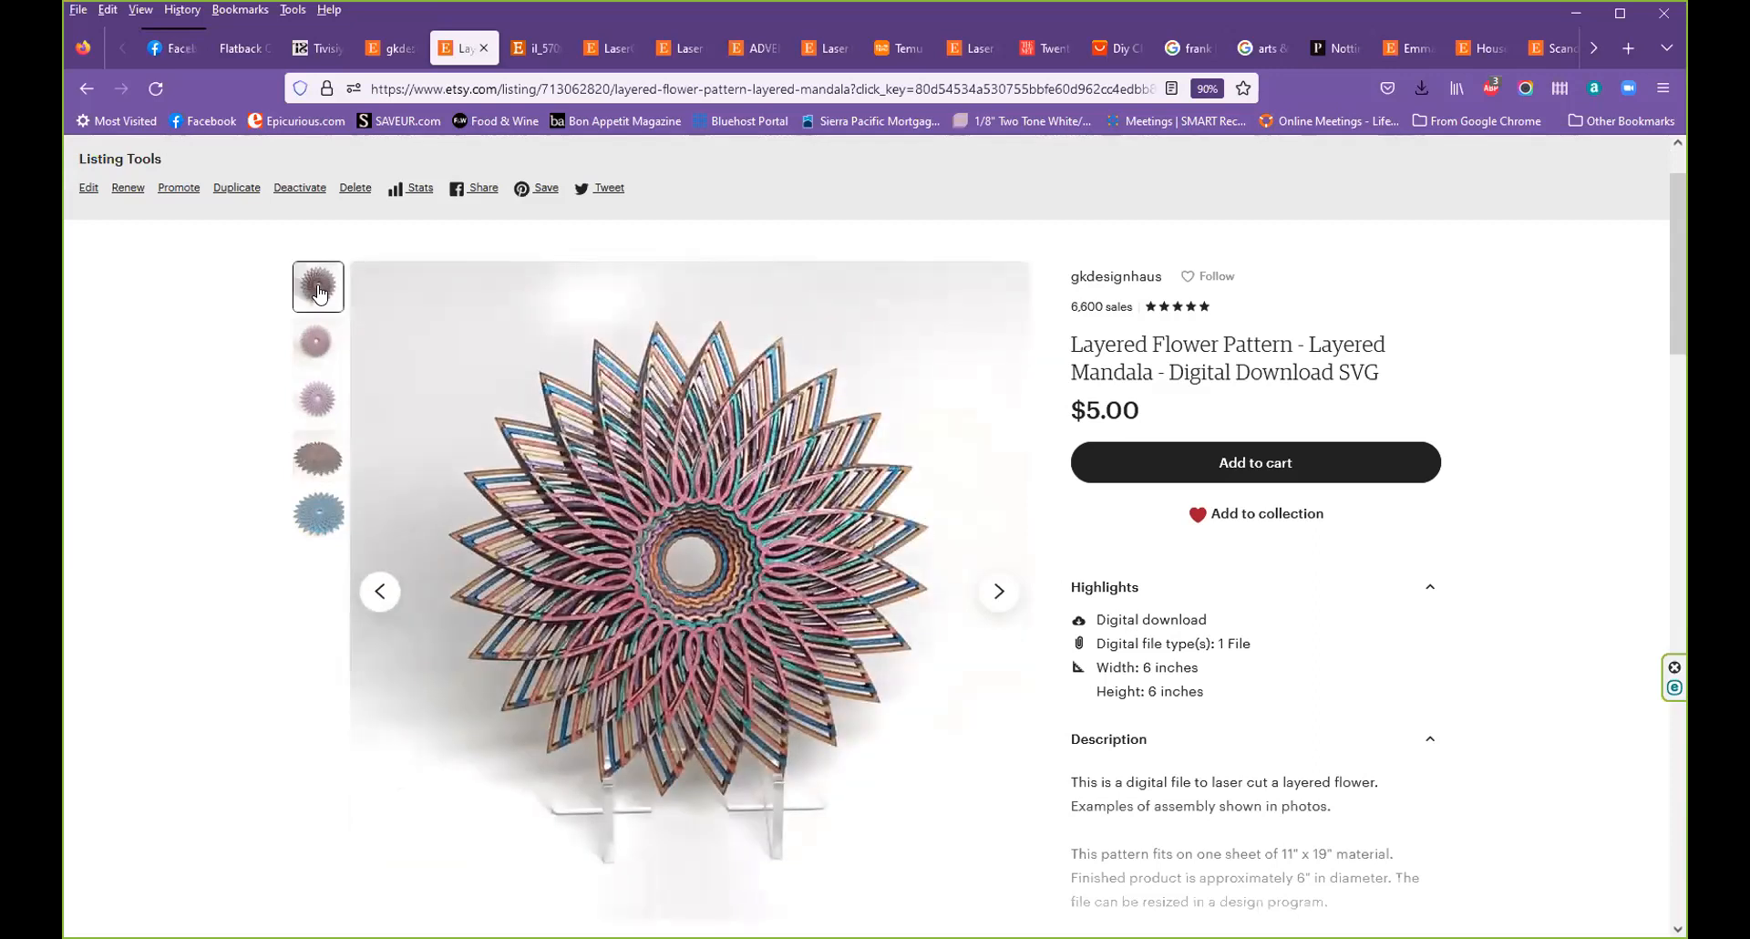
{"action": "left_click", "coordinate": [329, 457]}
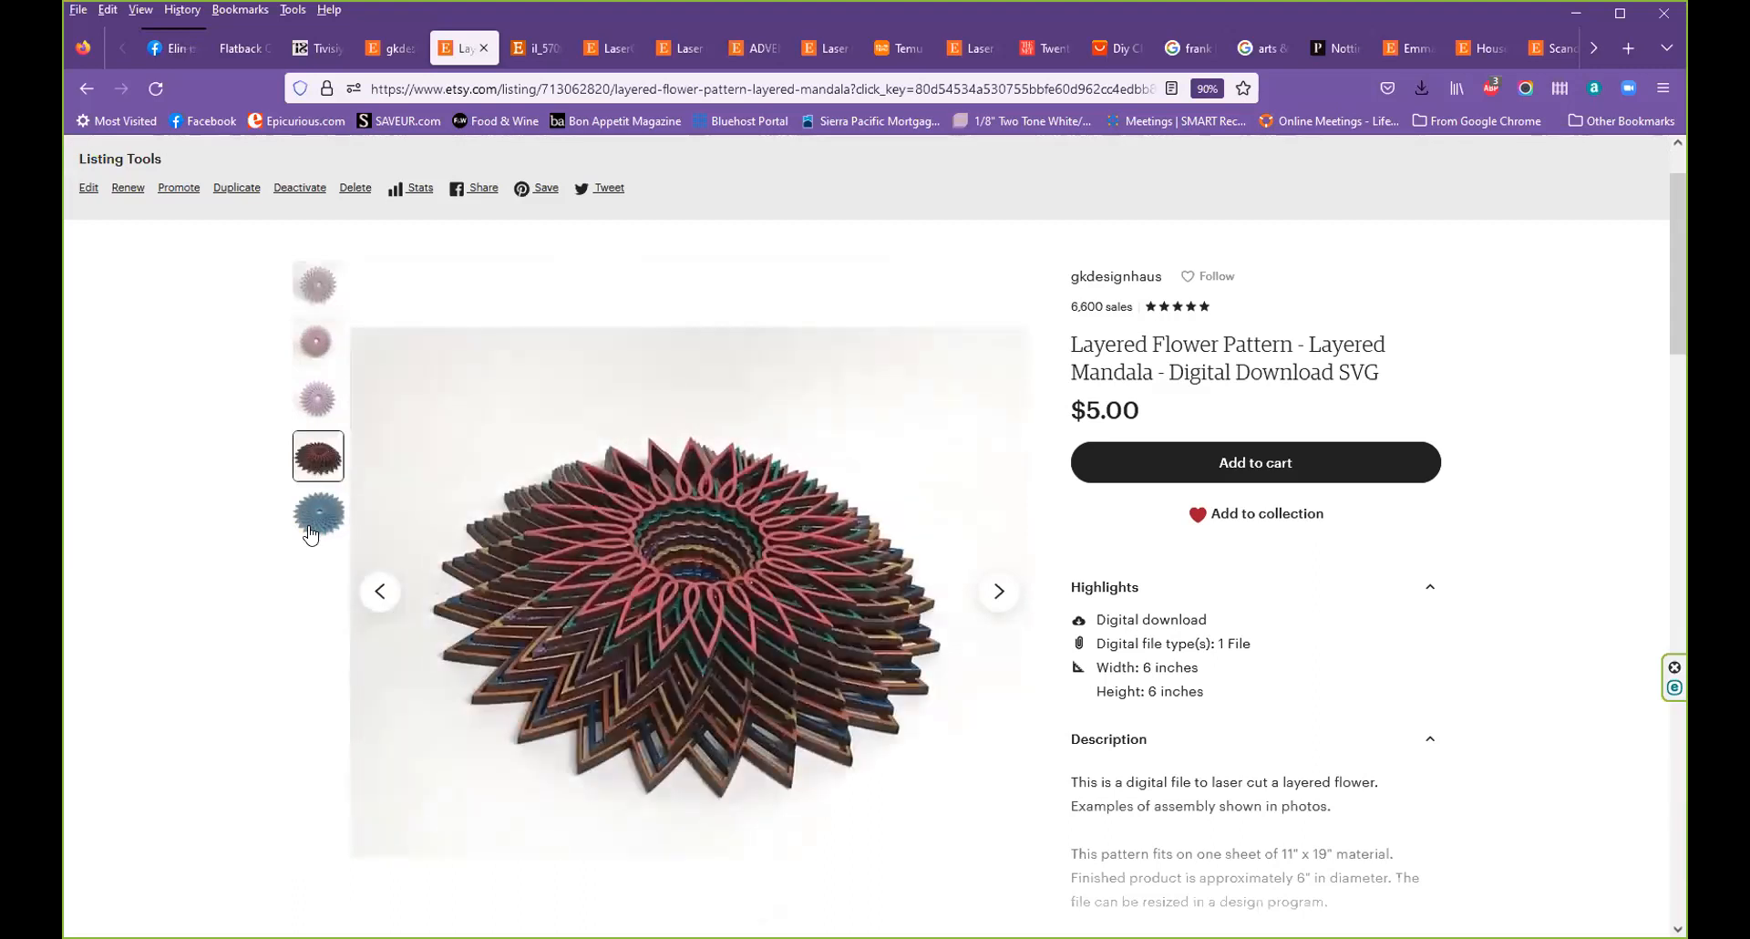
{"action": "left_click", "coordinate": [317, 343]}
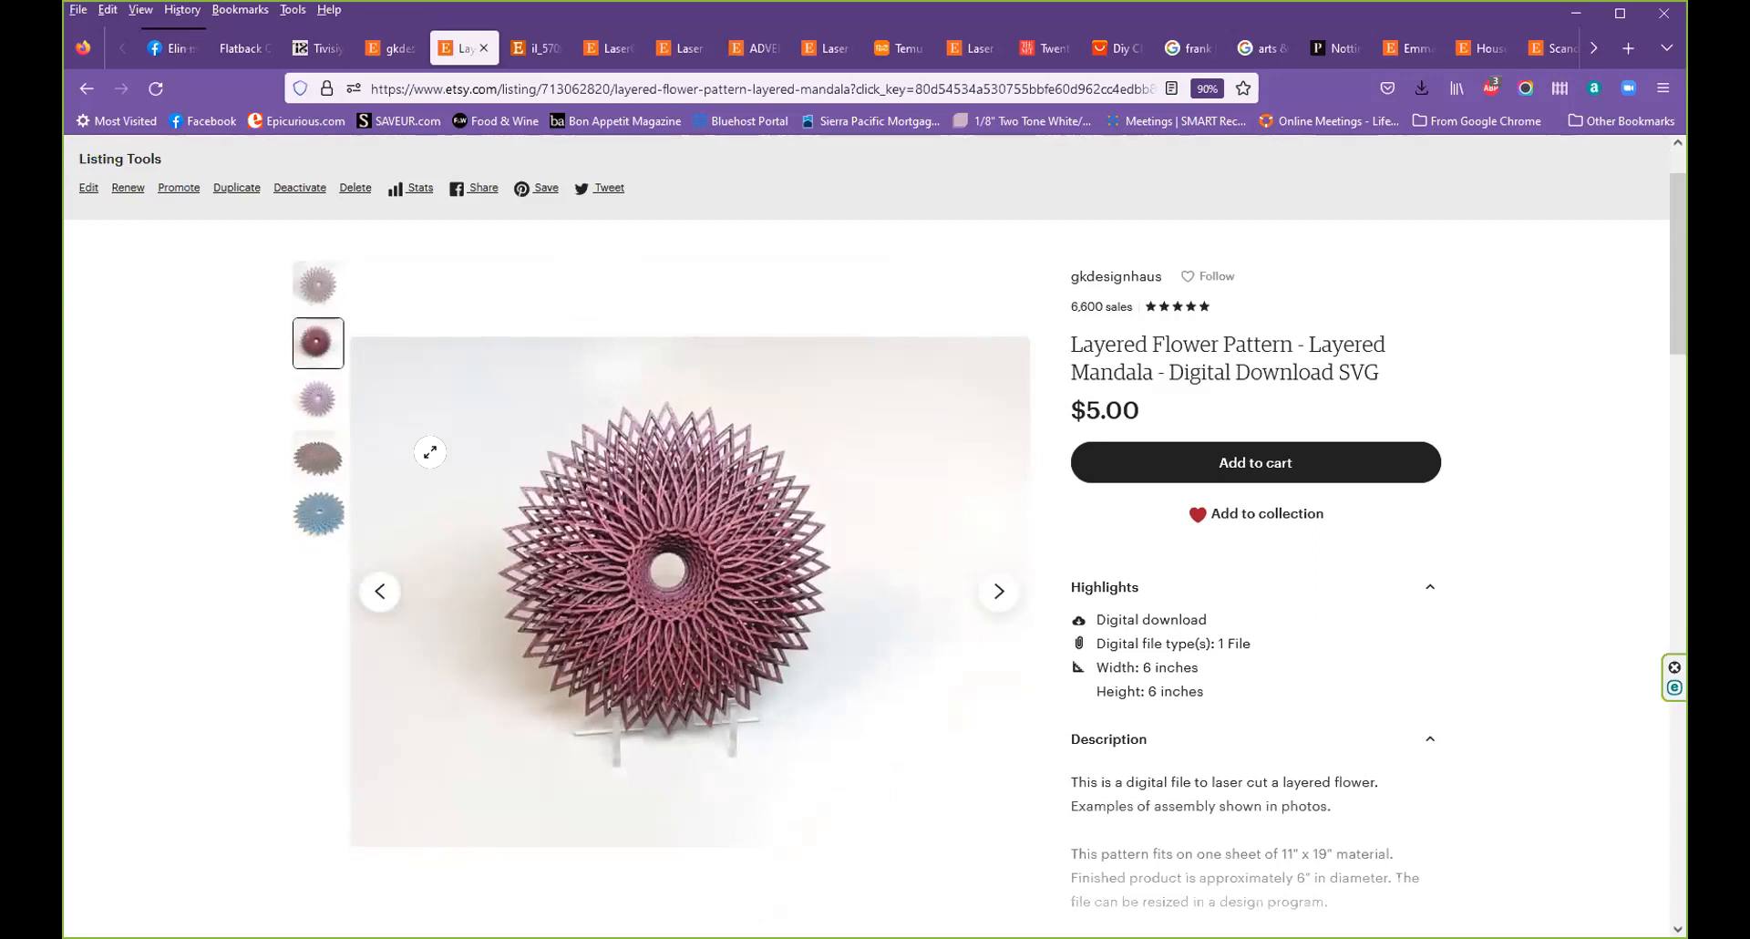
{"action": "left_click", "coordinate": [310, 453]}
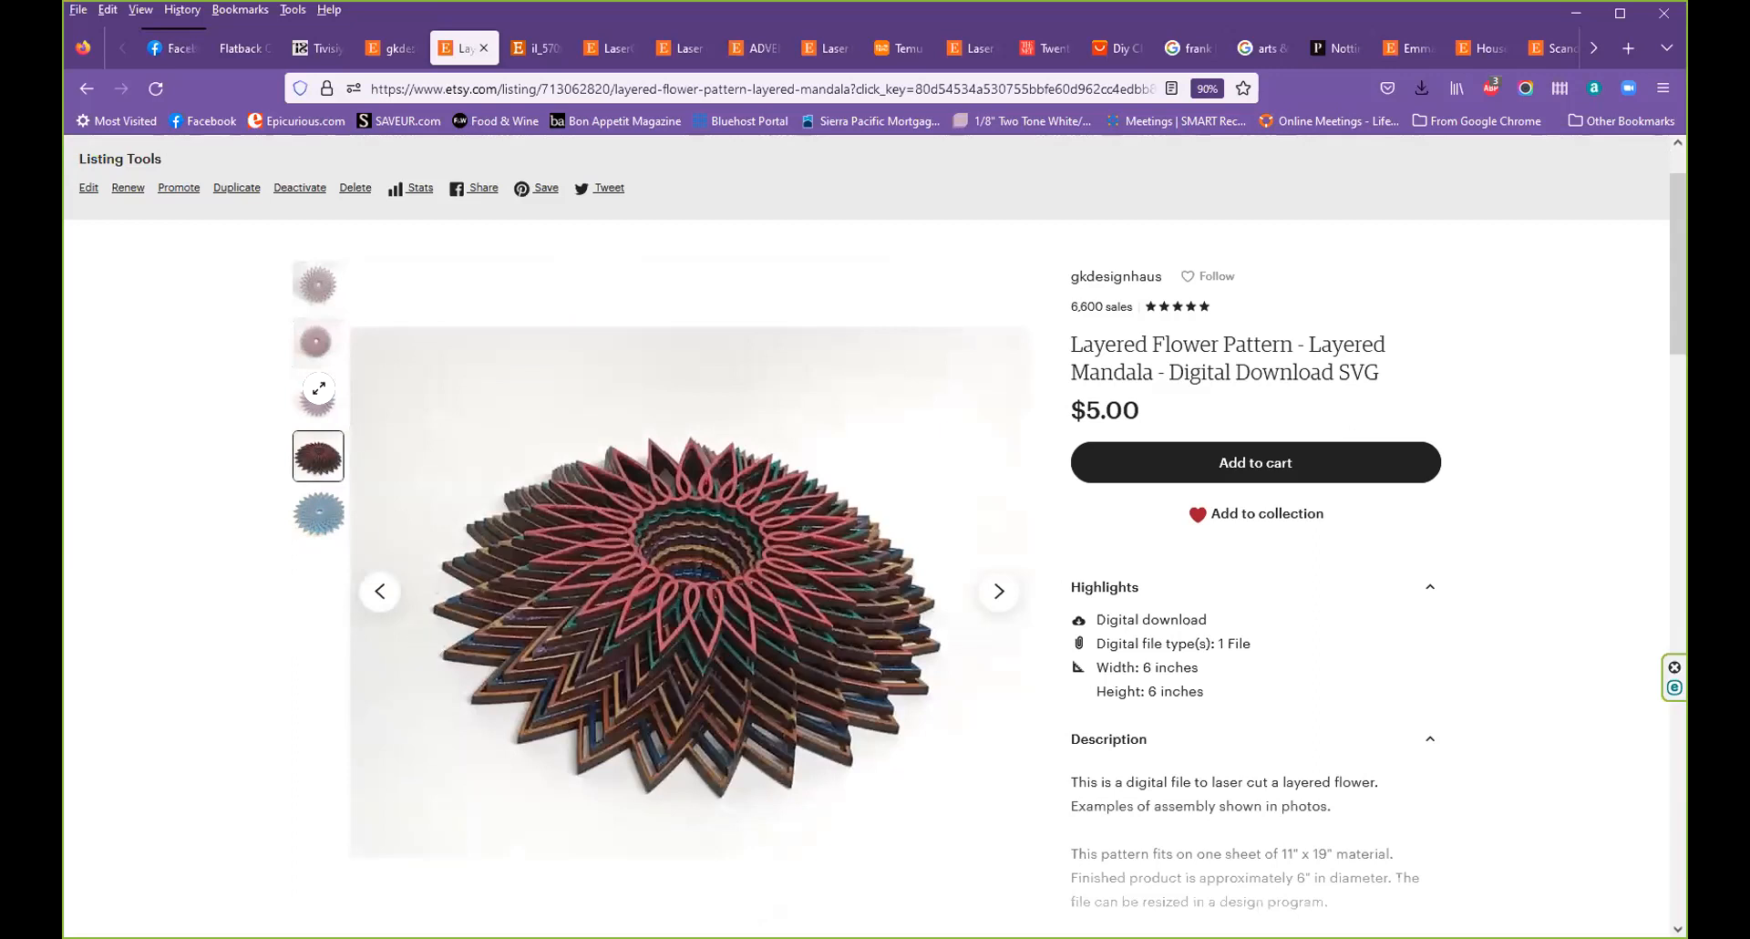
{"action": "left_click", "coordinate": [315, 345]}
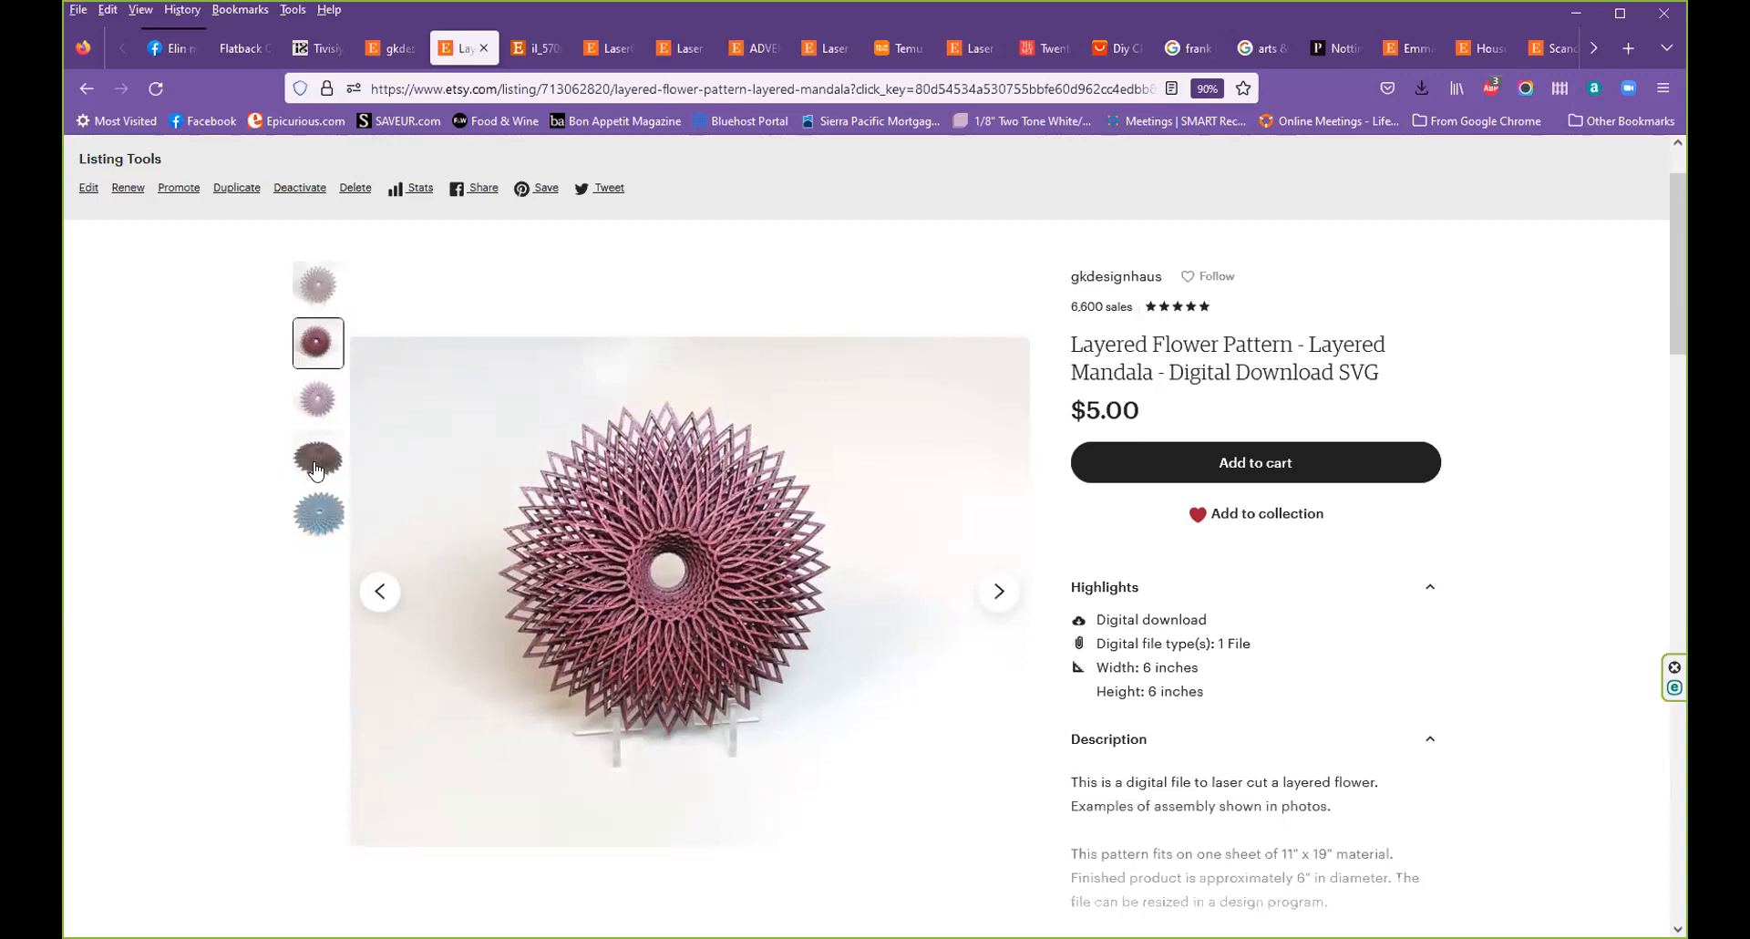
Compare the blue flower's photo with the angled multicoloured one, then view the purple version and return to the listing's first photo
{"action": "left_click", "coordinate": [324, 515]}
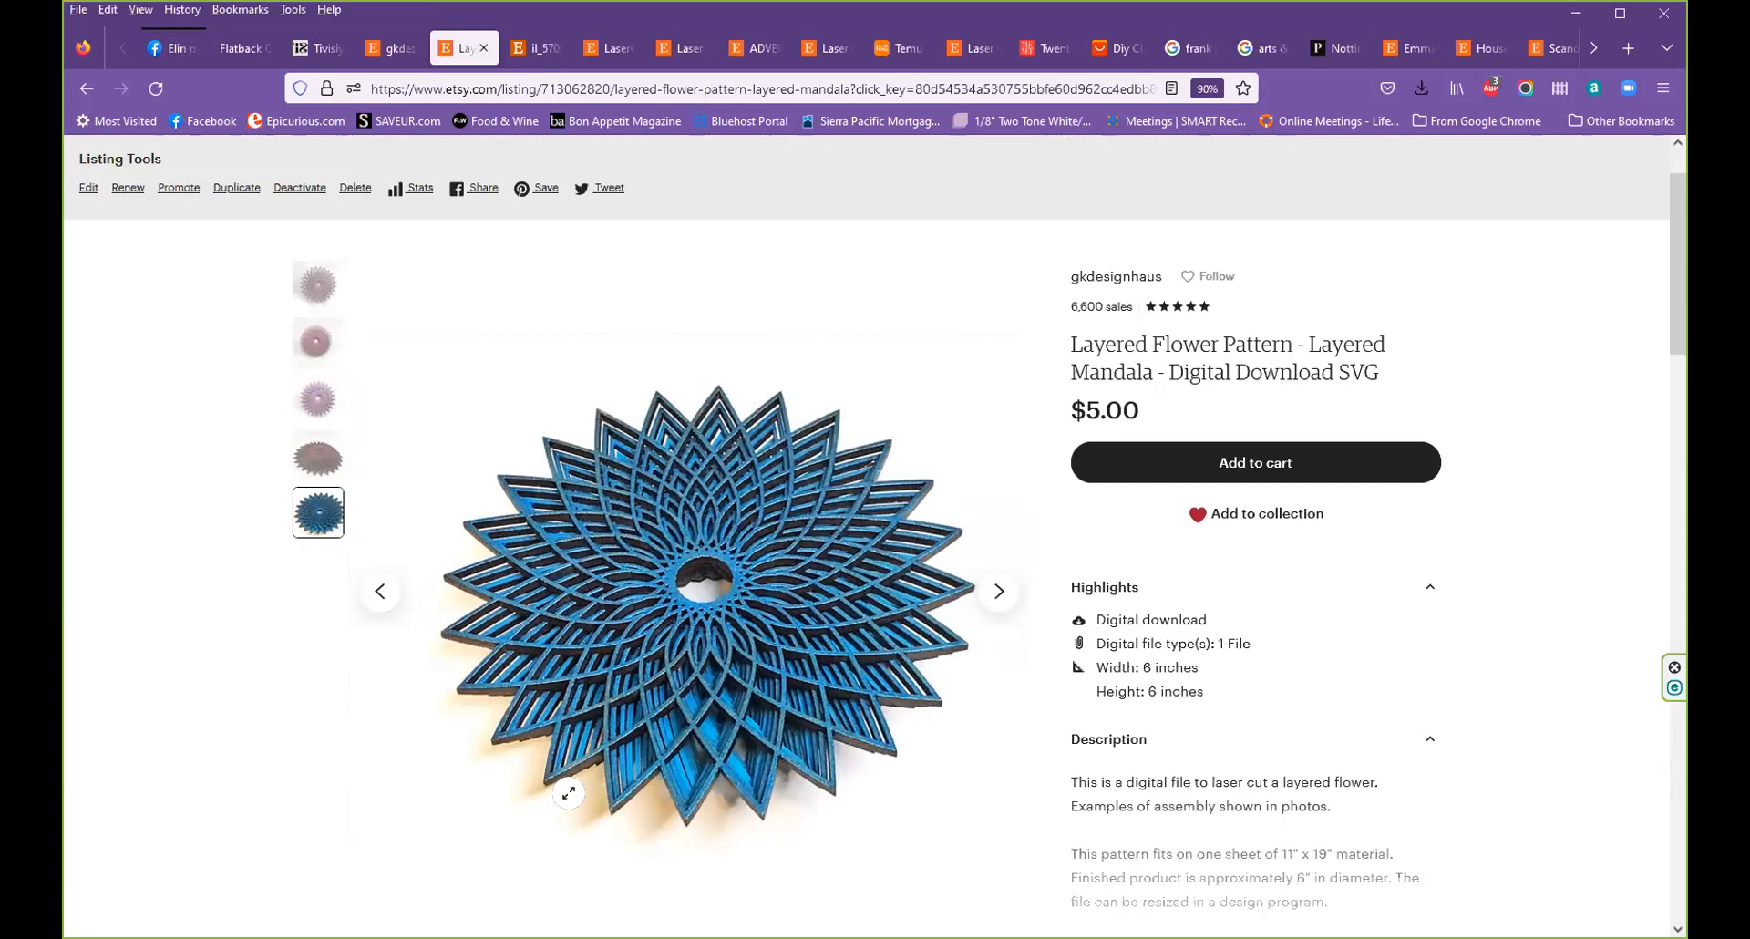
{"action": "left_click", "coordinate": [318, 456]}
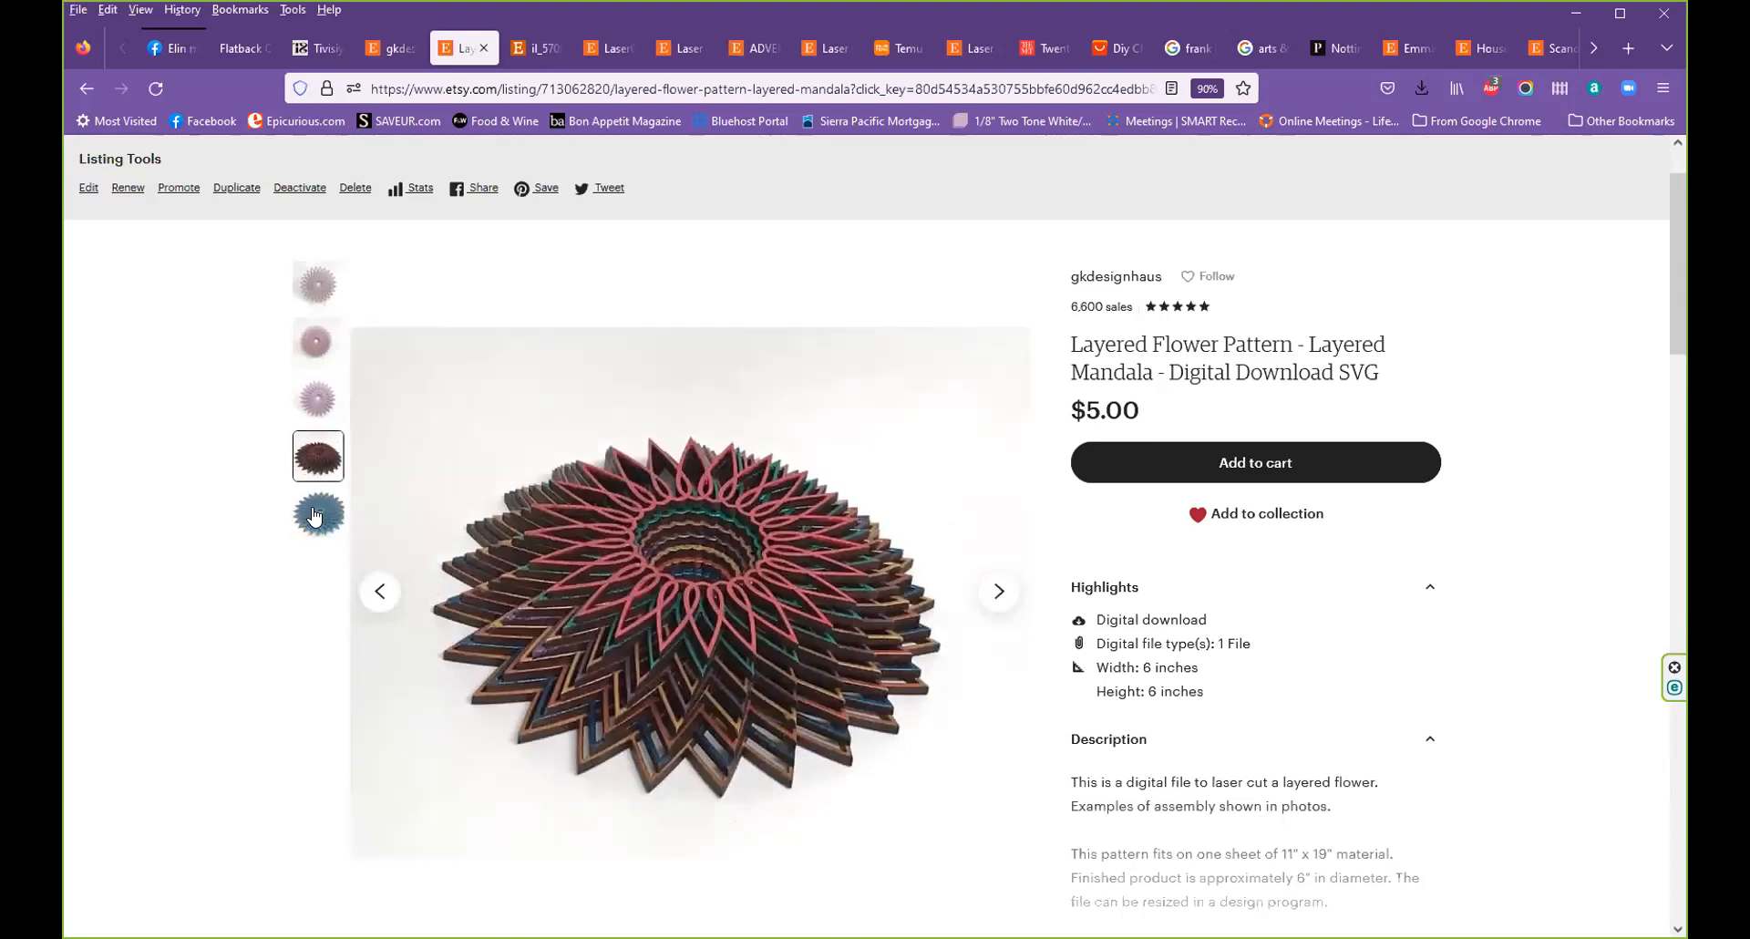
{"action": "left_click", "coordinate": [314, 516]}
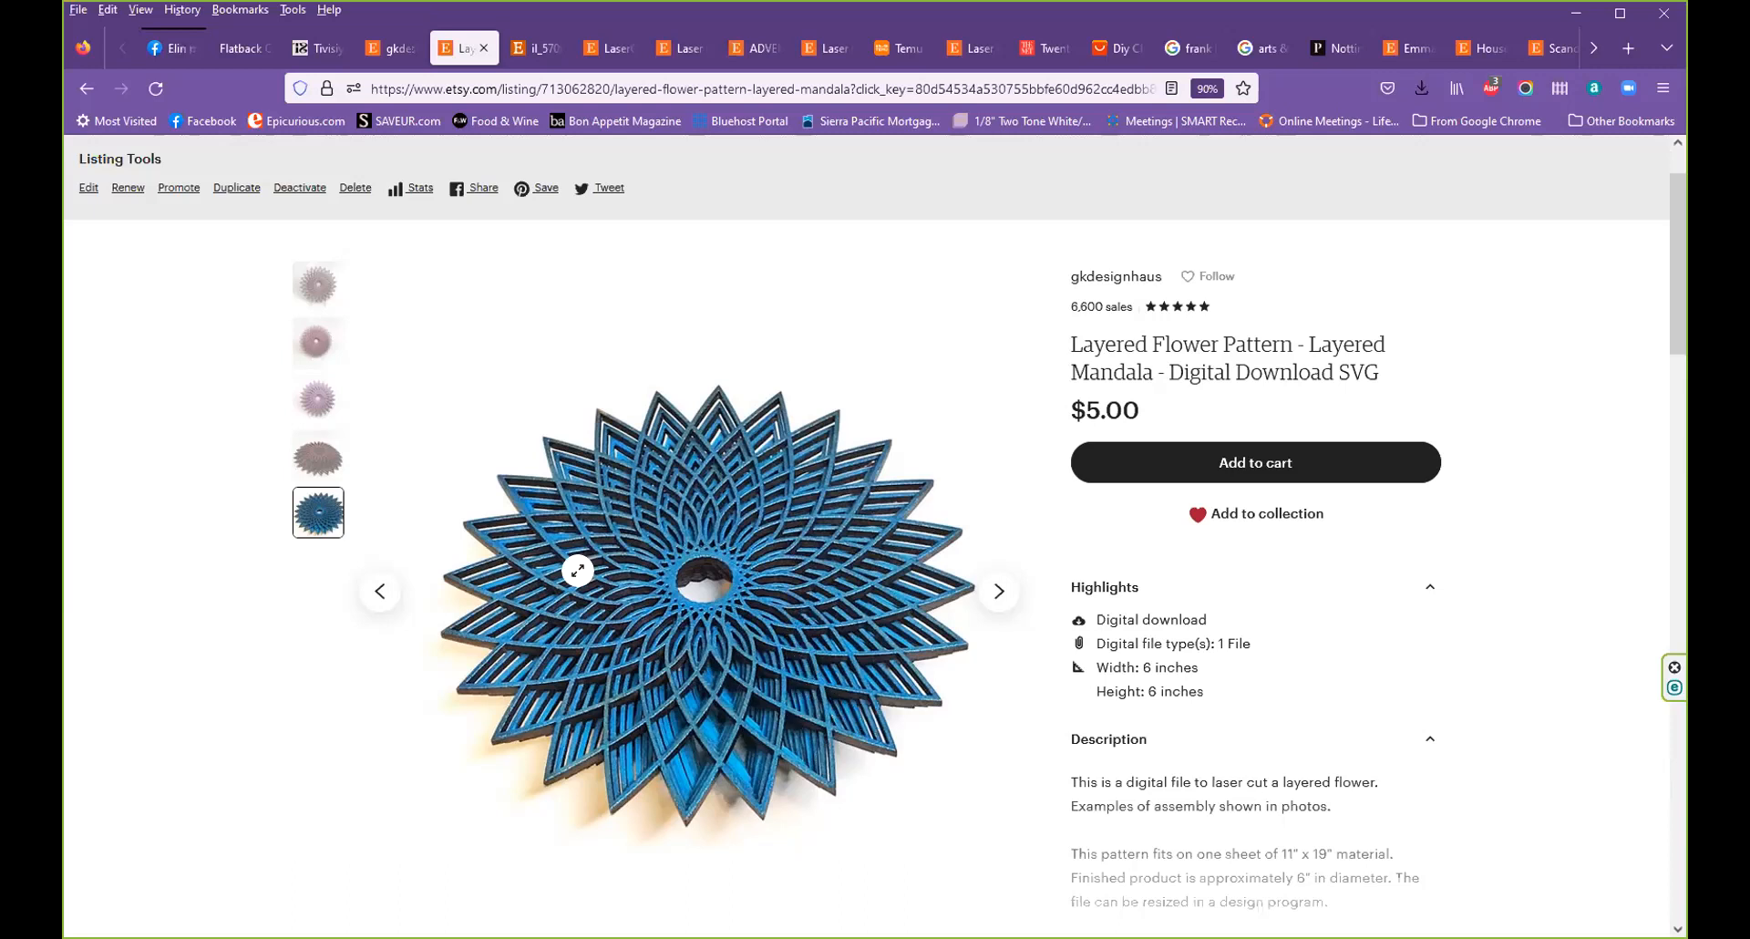
{"action": "left_click", "coordinate": [319, 466]}
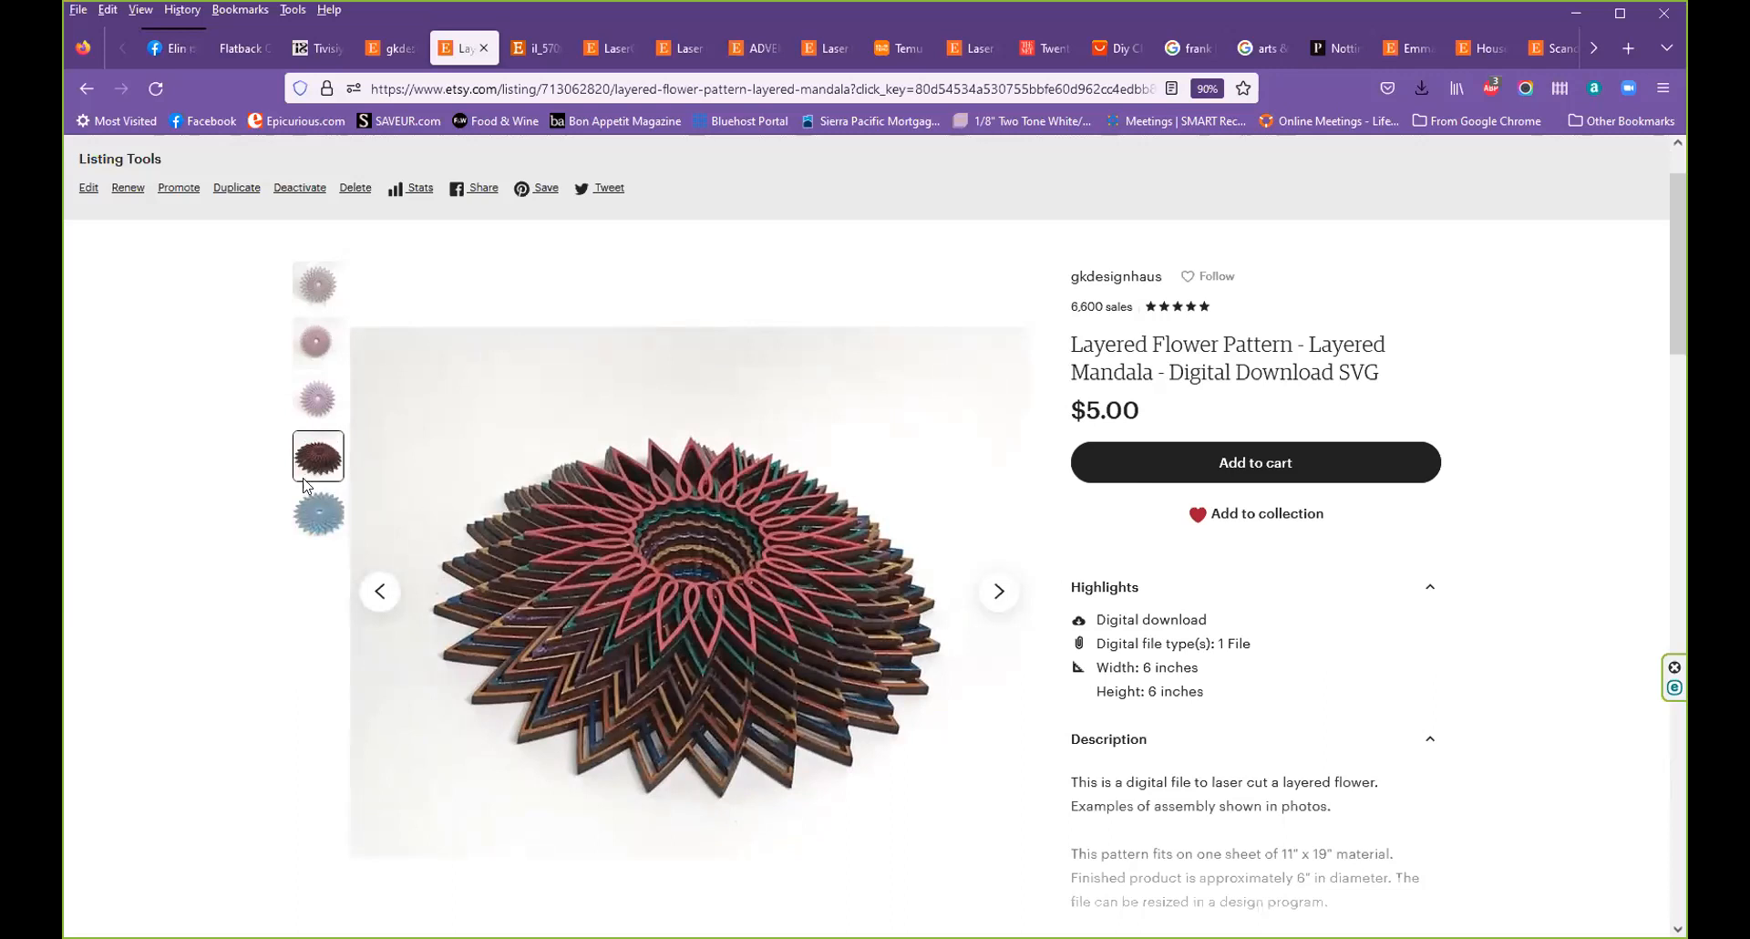
{"action": "left_click", "coordinate": [309, 520]}
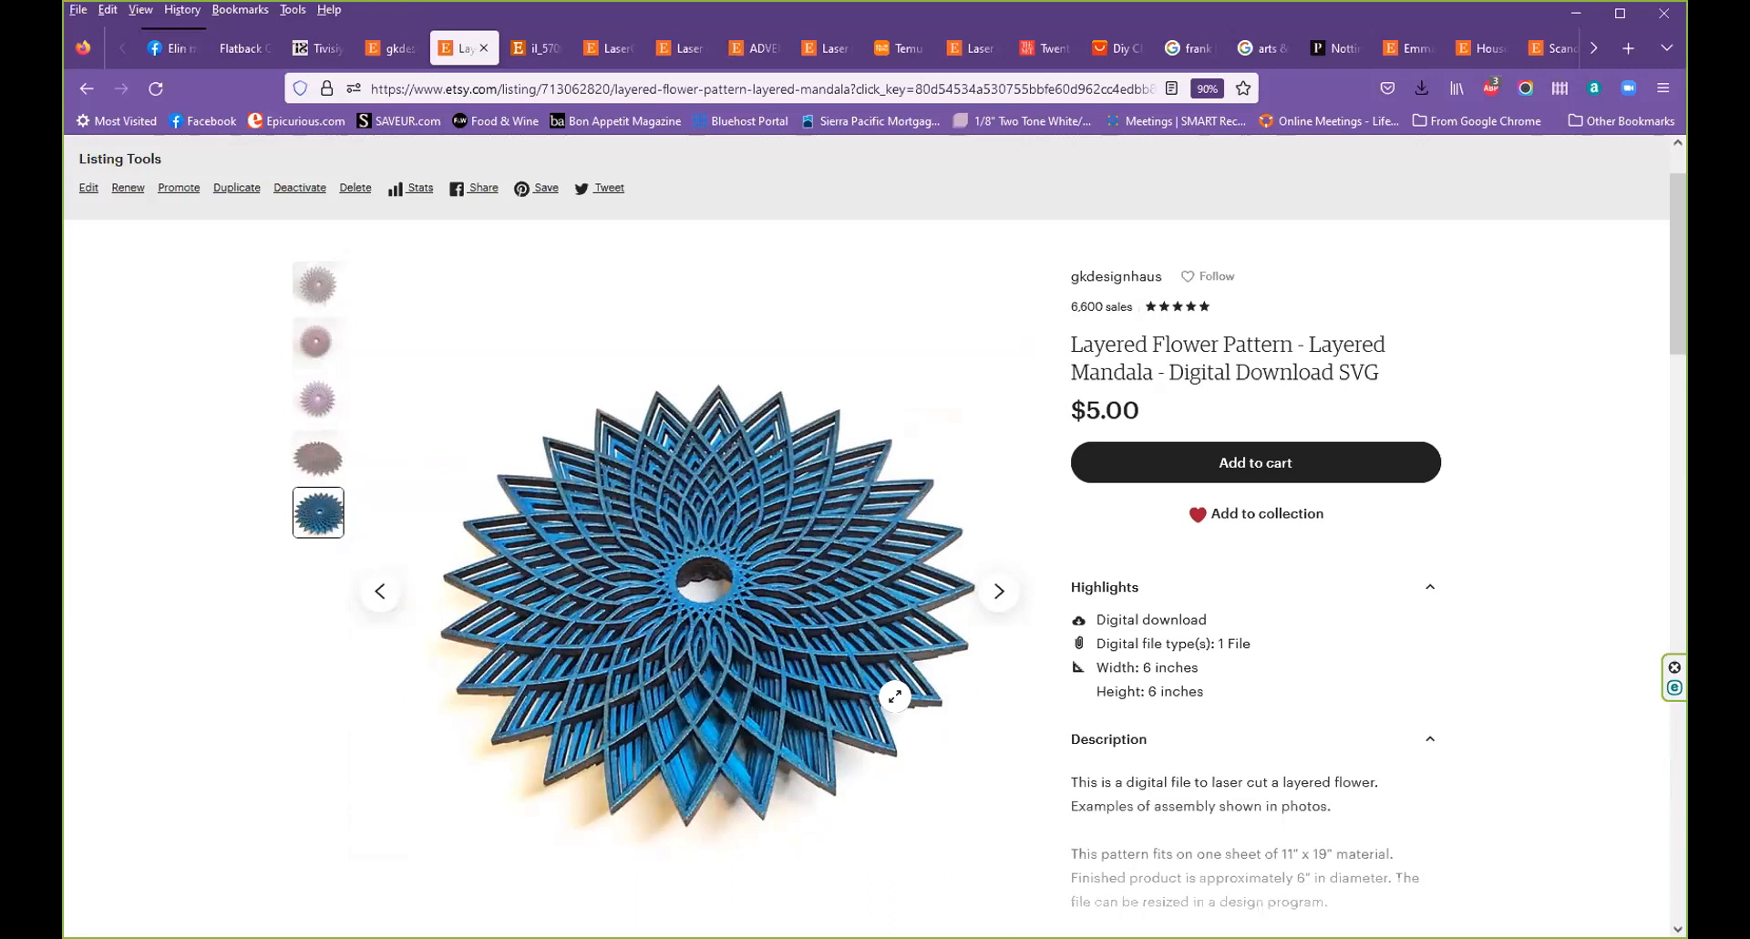
{"action": "left_click", "coordinate": [318, 456]}
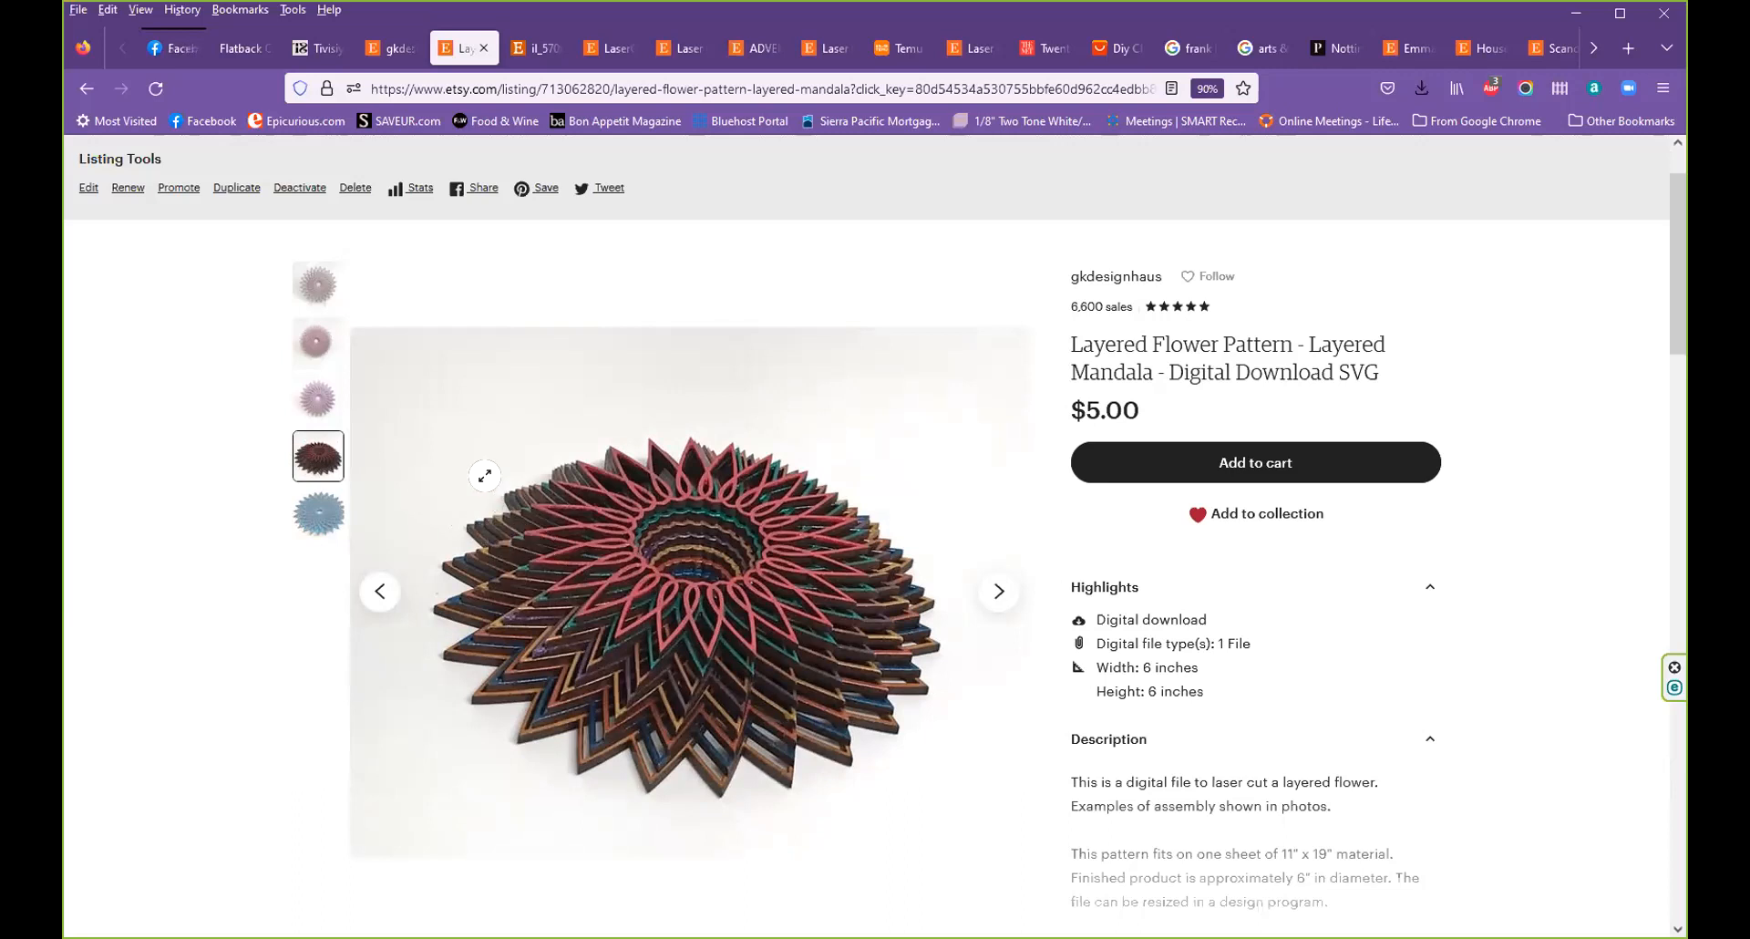
{"action": "left_click", "coordinate": [330, 515]}
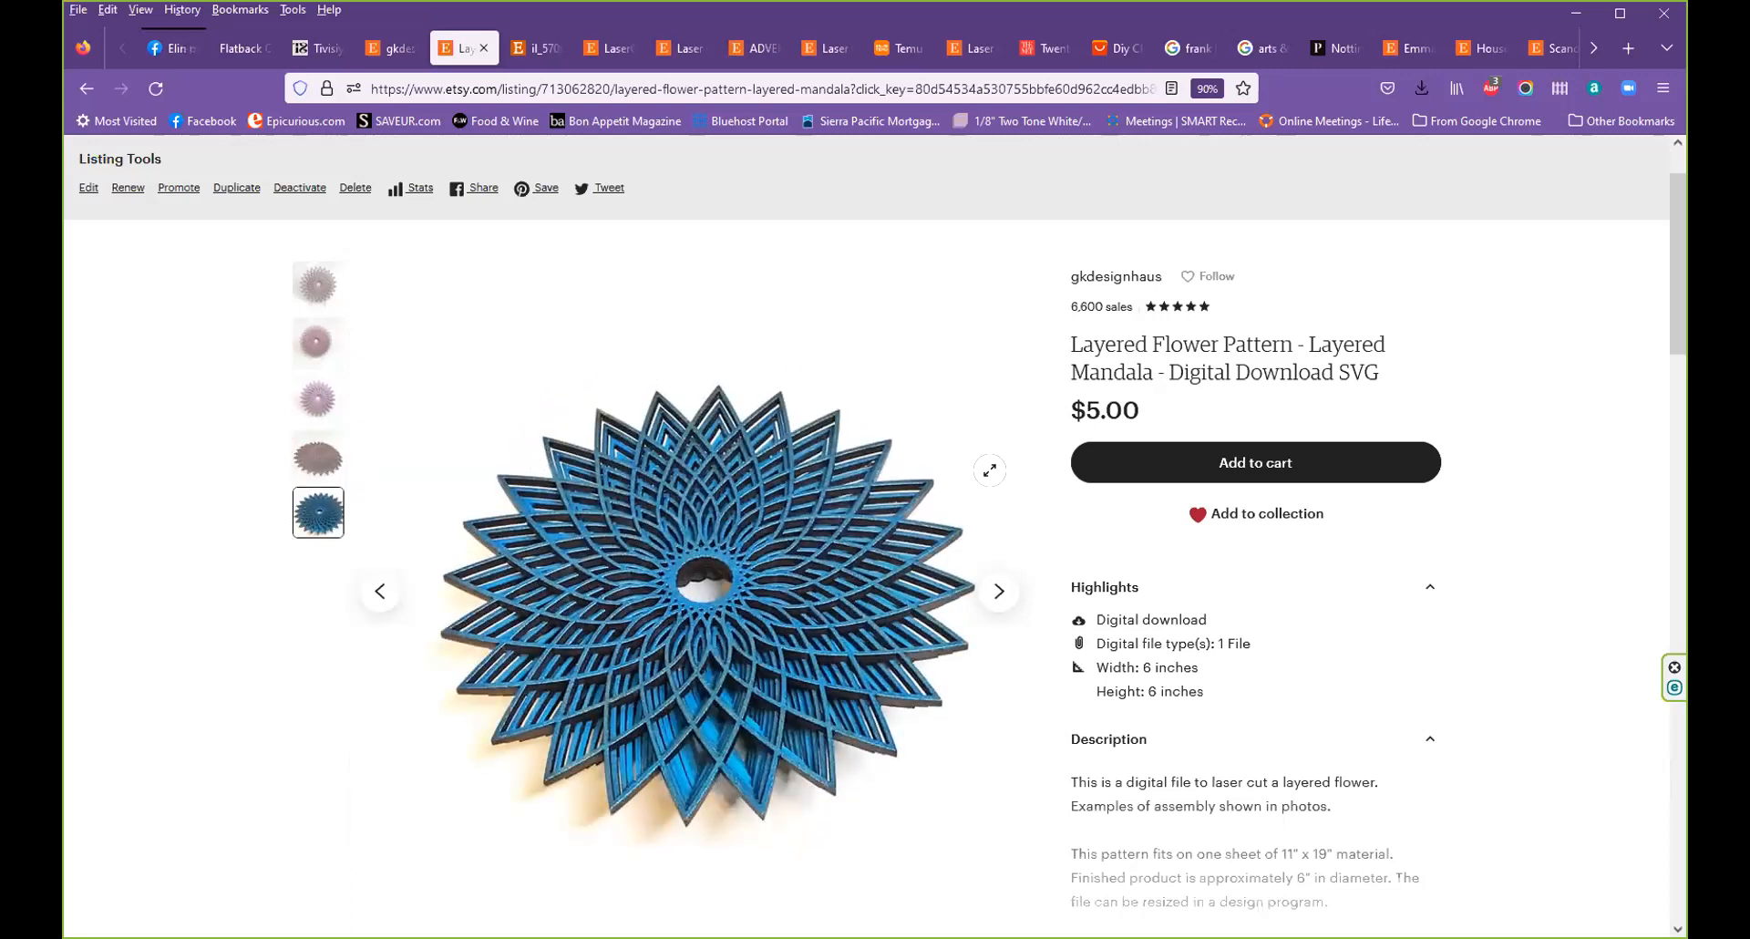
{"action": "left_click", "coordinate": [317, 400]}
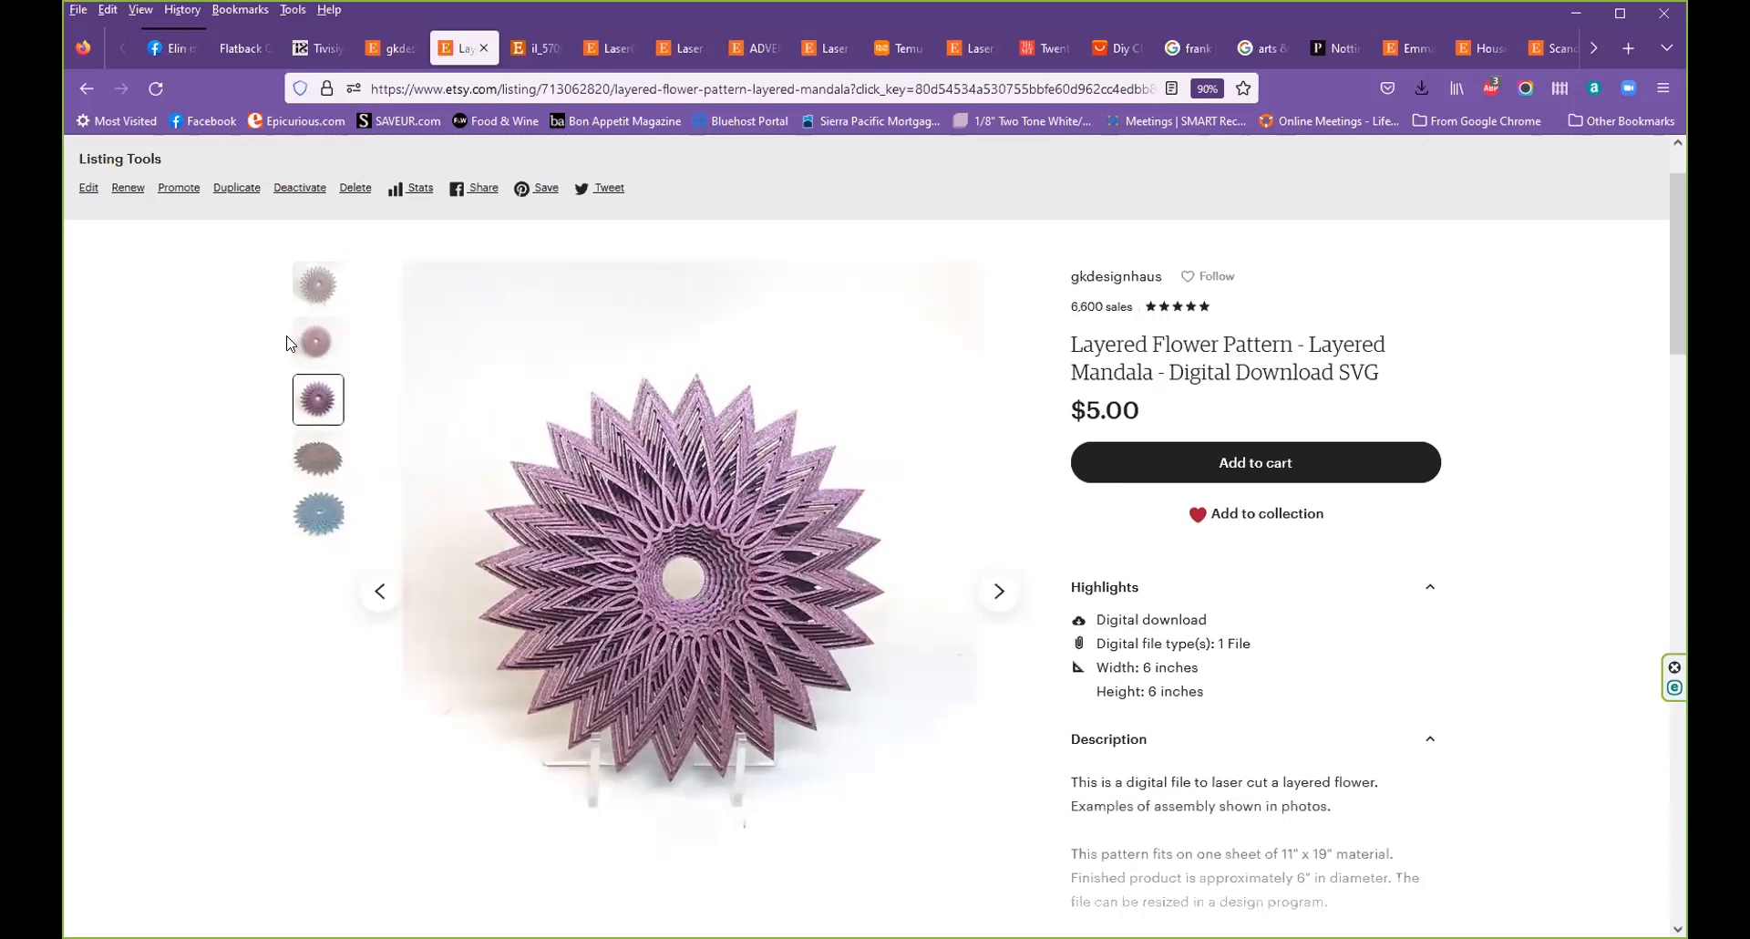
{"action": "left_click", "coordinate": [307, 292]}
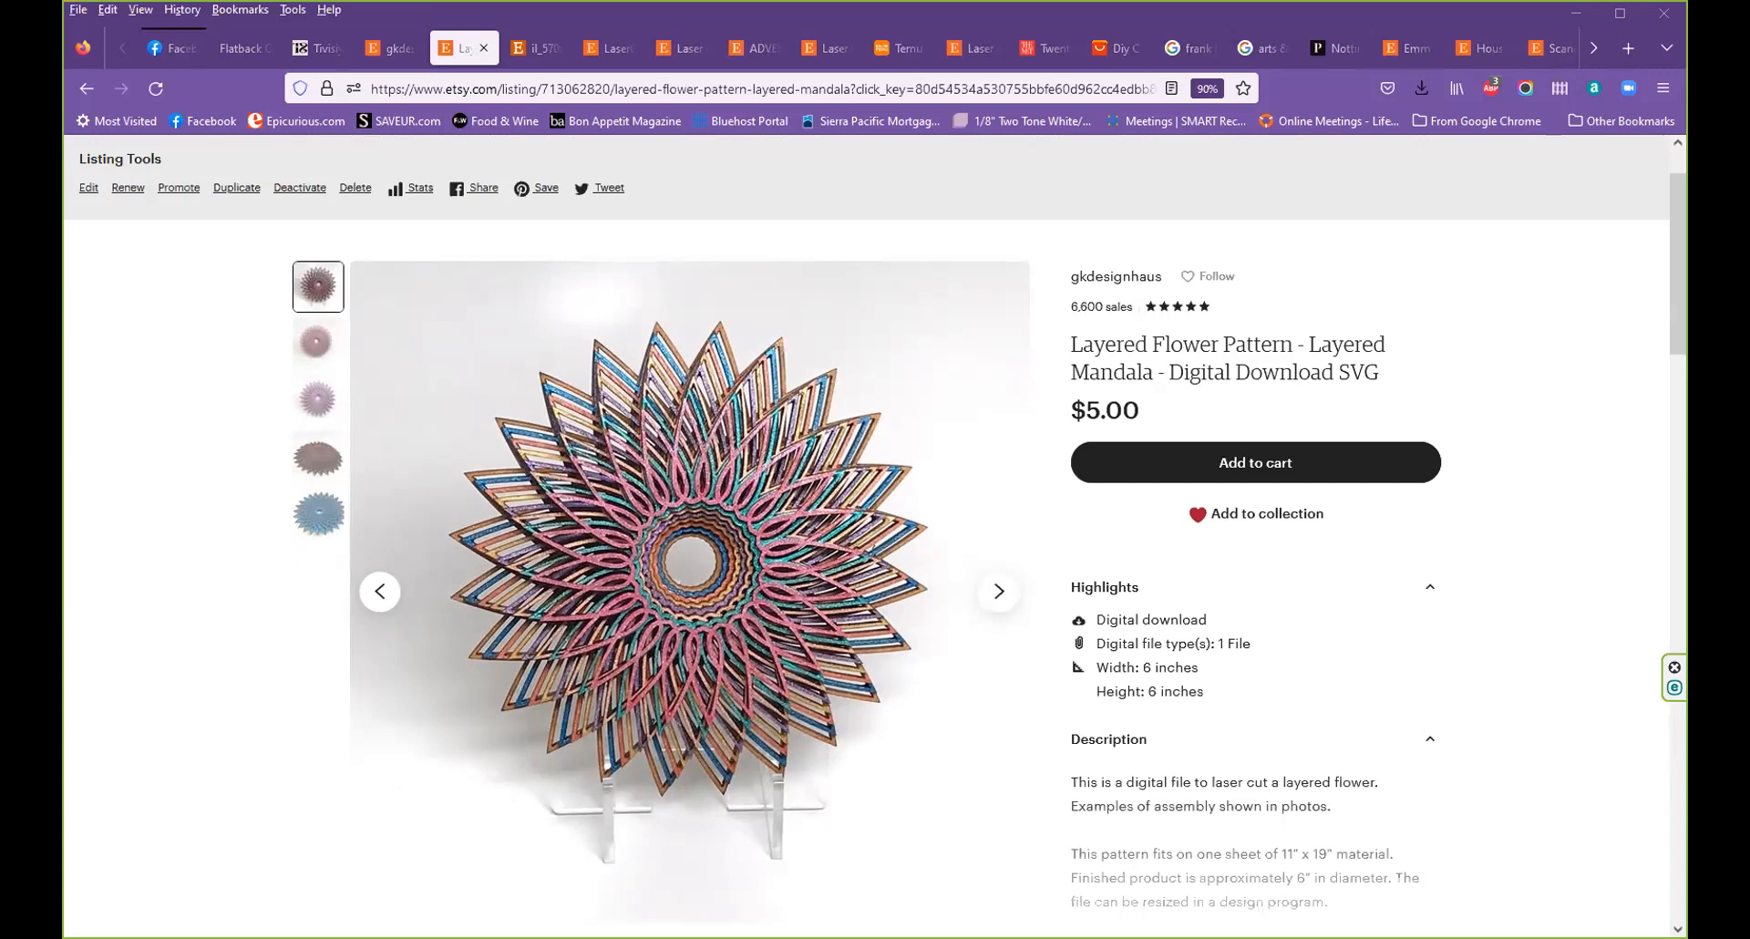
Switch to Illustrator and create a new landscape RGB document, 19.2 in wide and 10.8 in high with one artboard
{"action": "key", "text": "alt+Tab"}
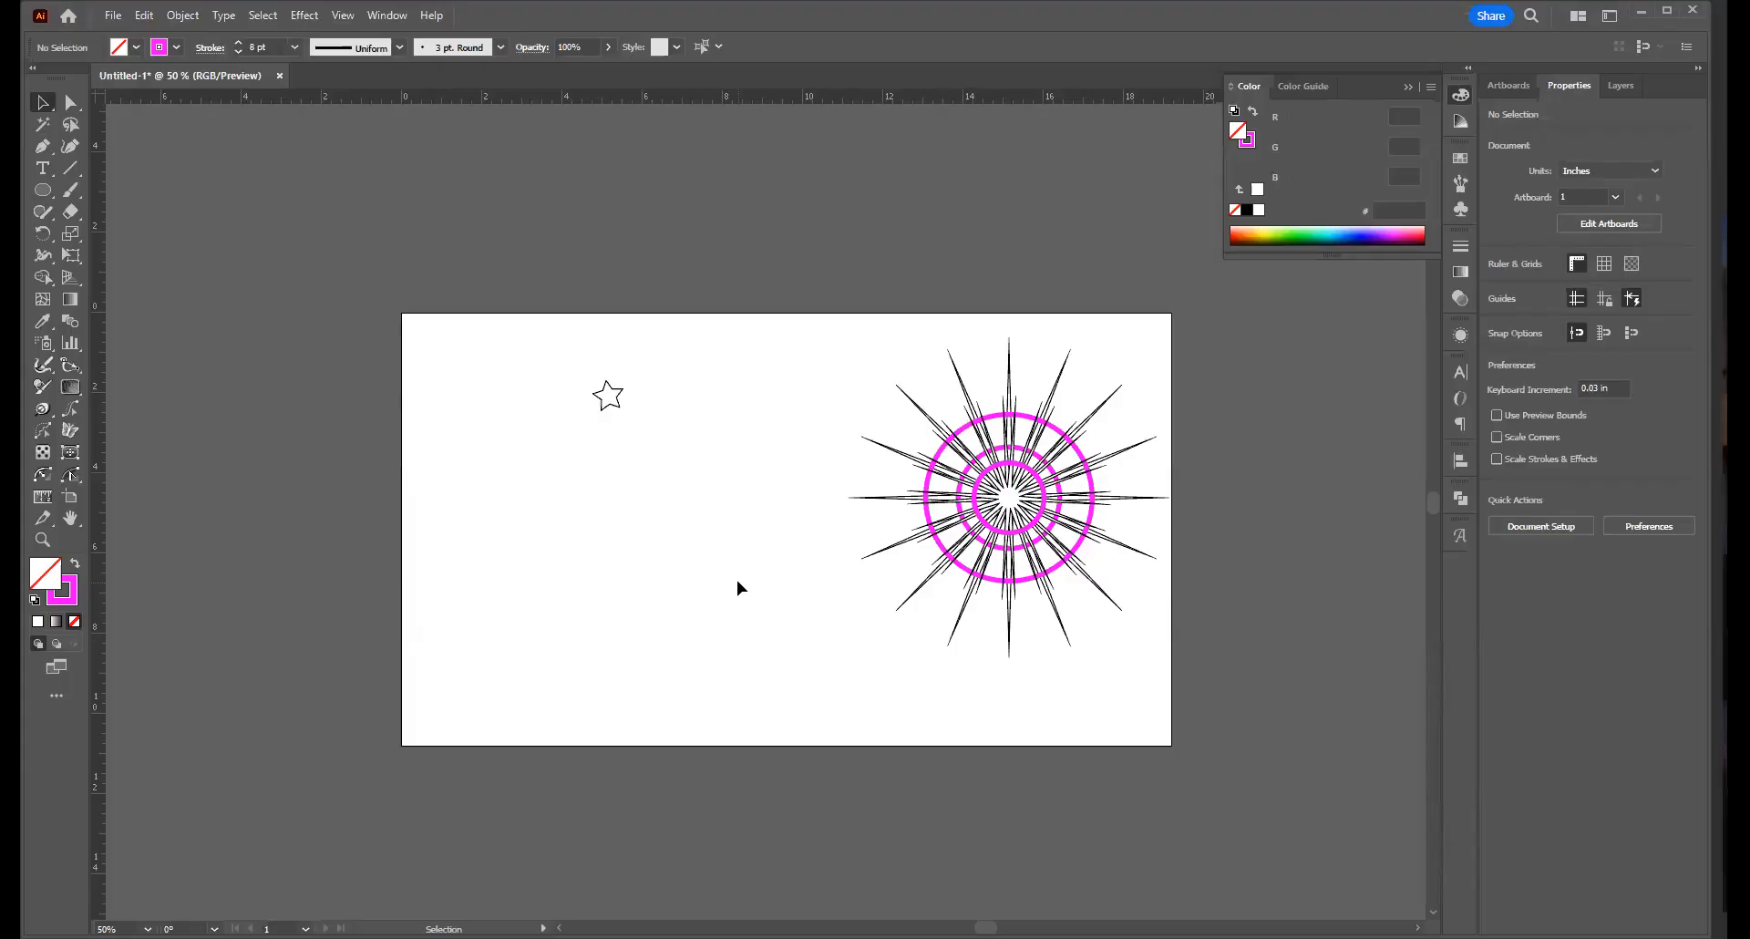
{"action": "key", "text": "a"}
{"action": "key", "text": "ctrl+n"}
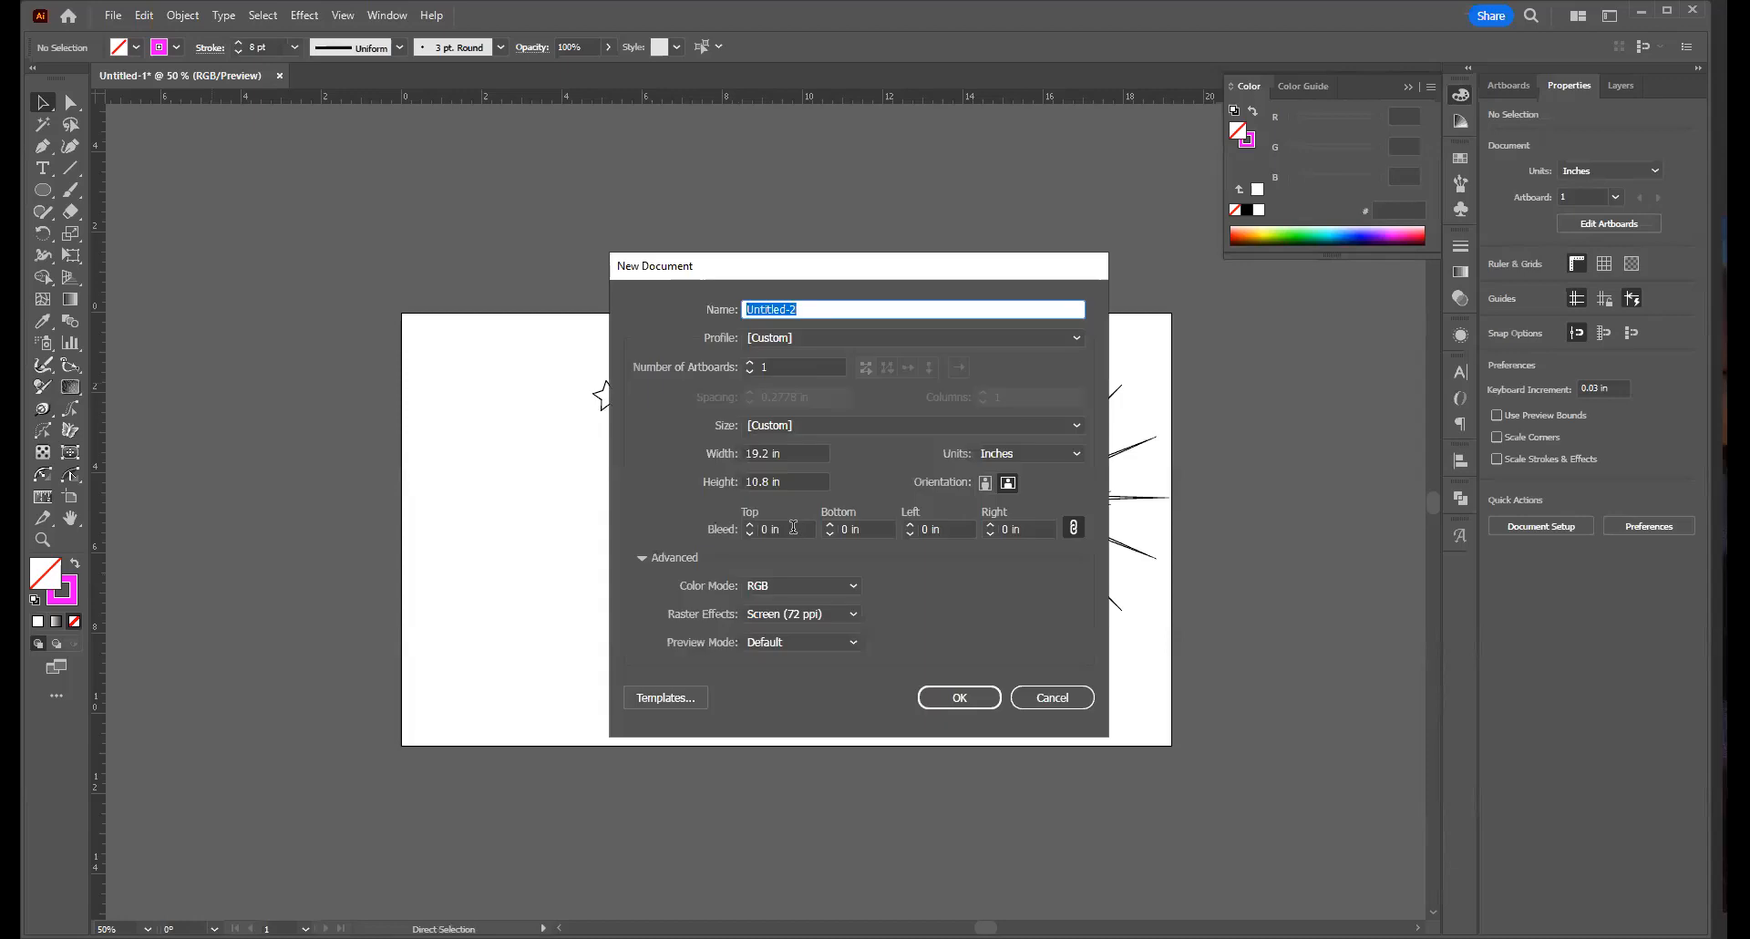
{"action": "left_click", "coordinate": [959, 700]}
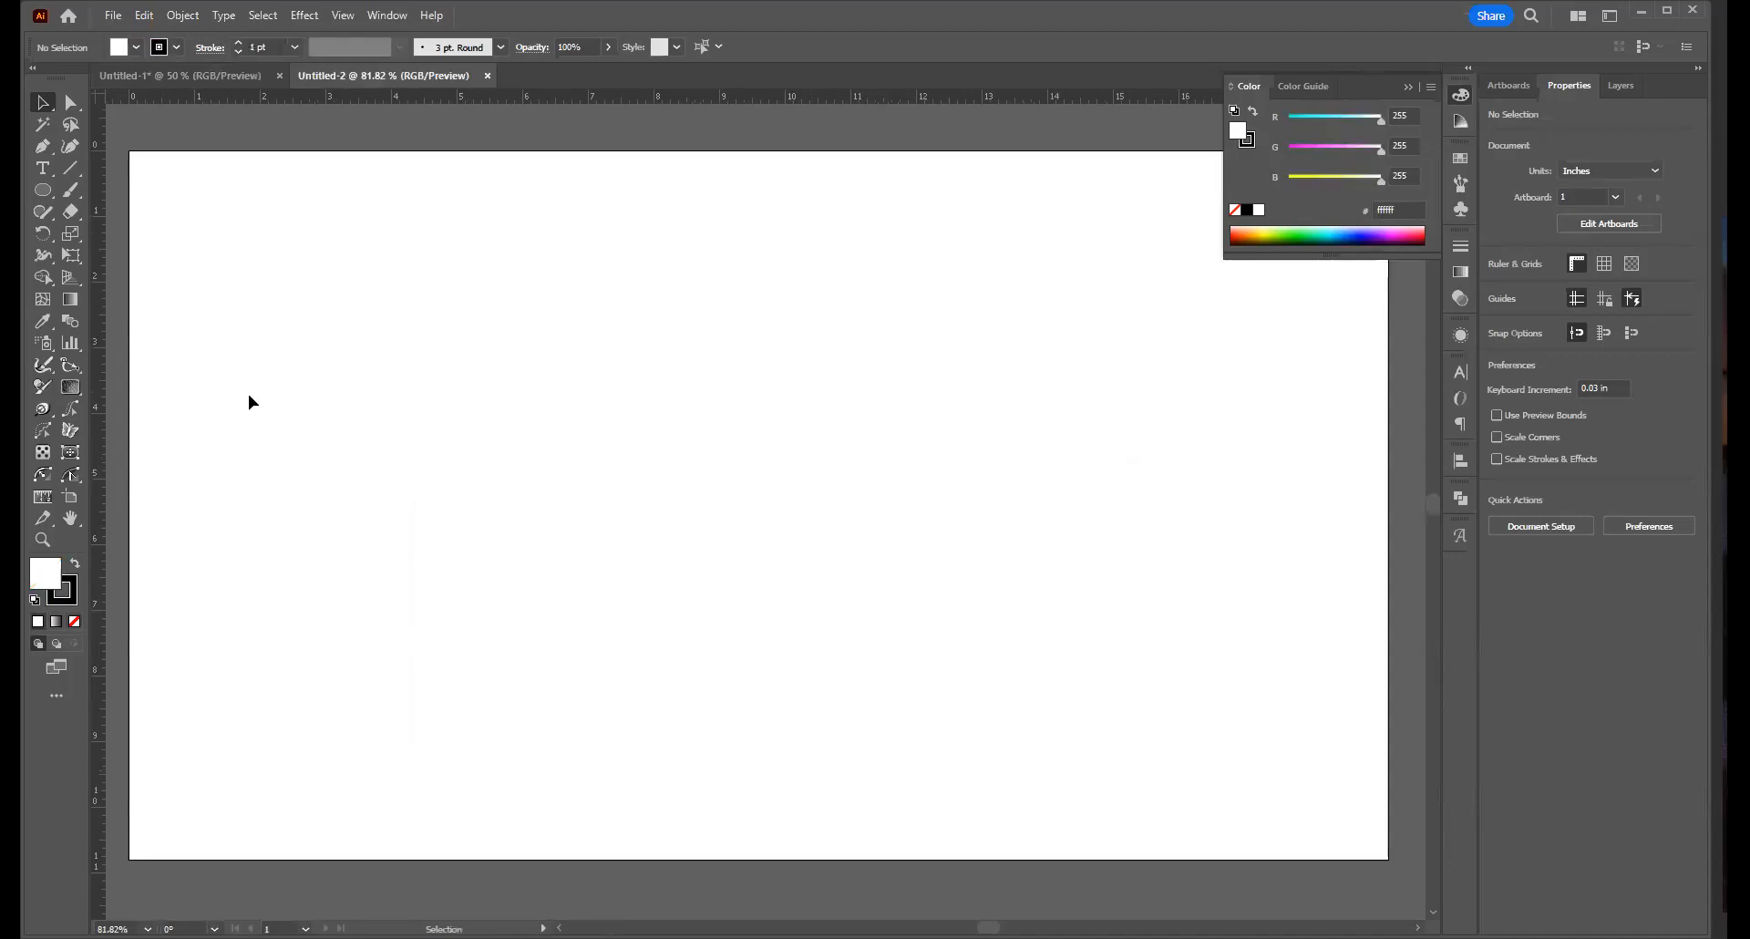
Create a 4 in by 4 in circle and move it near the artboard's centre, at about X 9.82 in, Y 5.32 in
{"action": "left_click", "coordinate": [43, 191]}
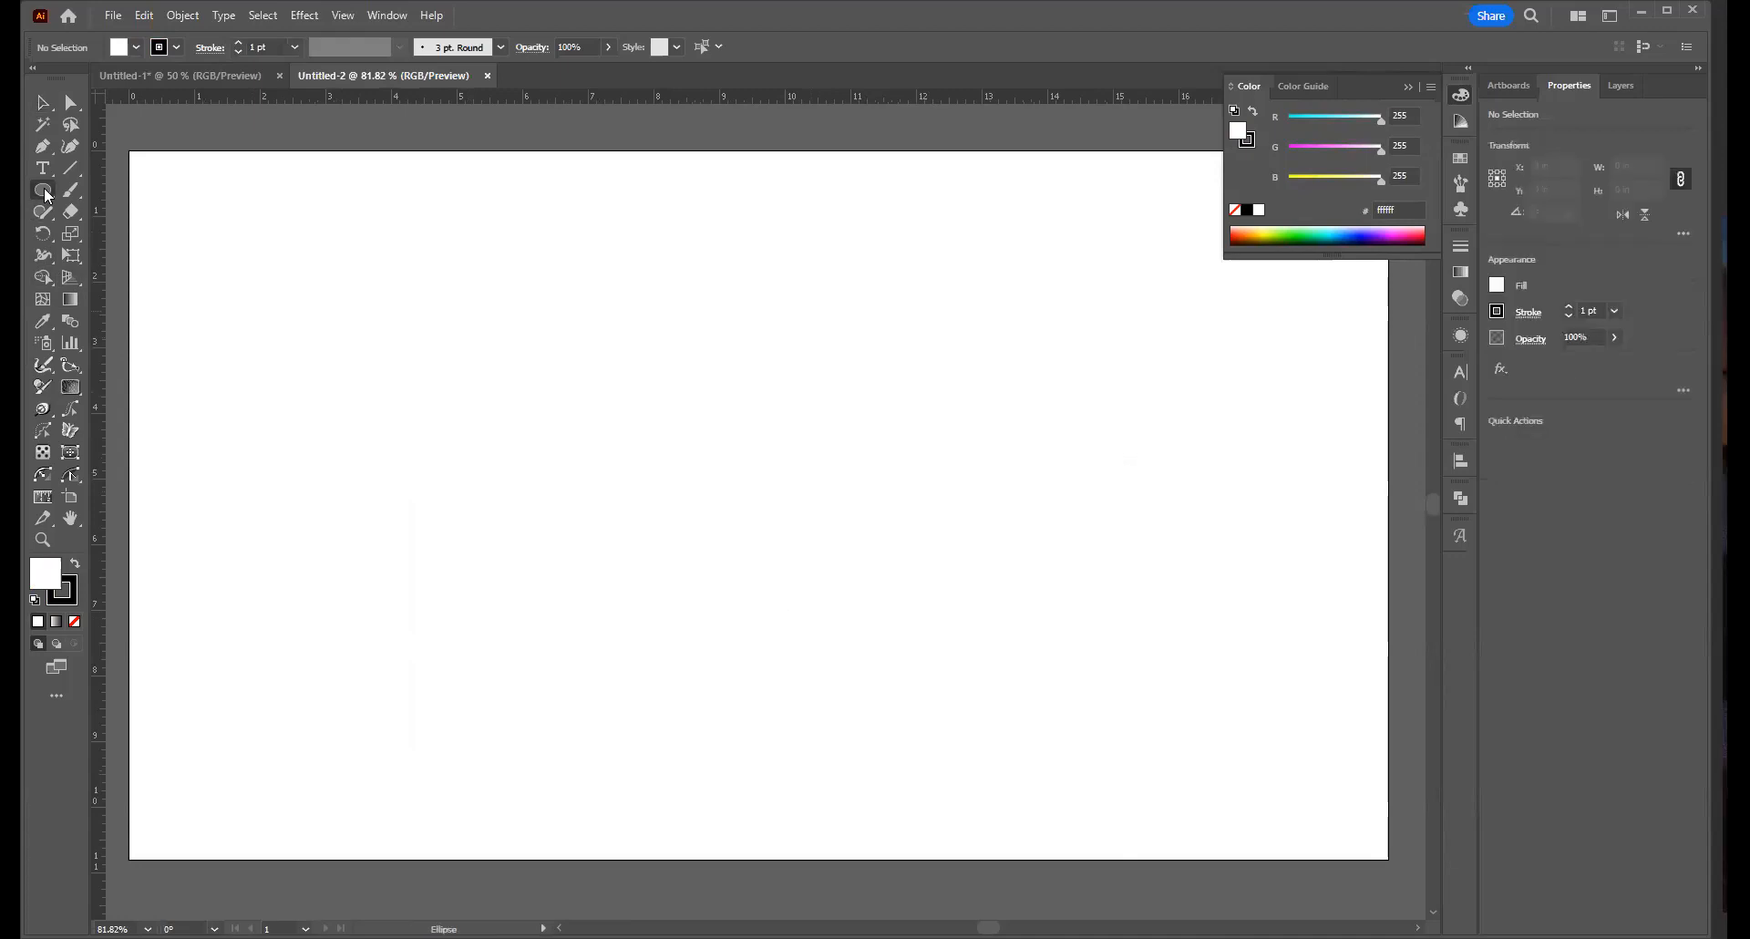
{"action": "left_click", "coordinate": [752, 548]}
{"action": "type", "text": "4"}
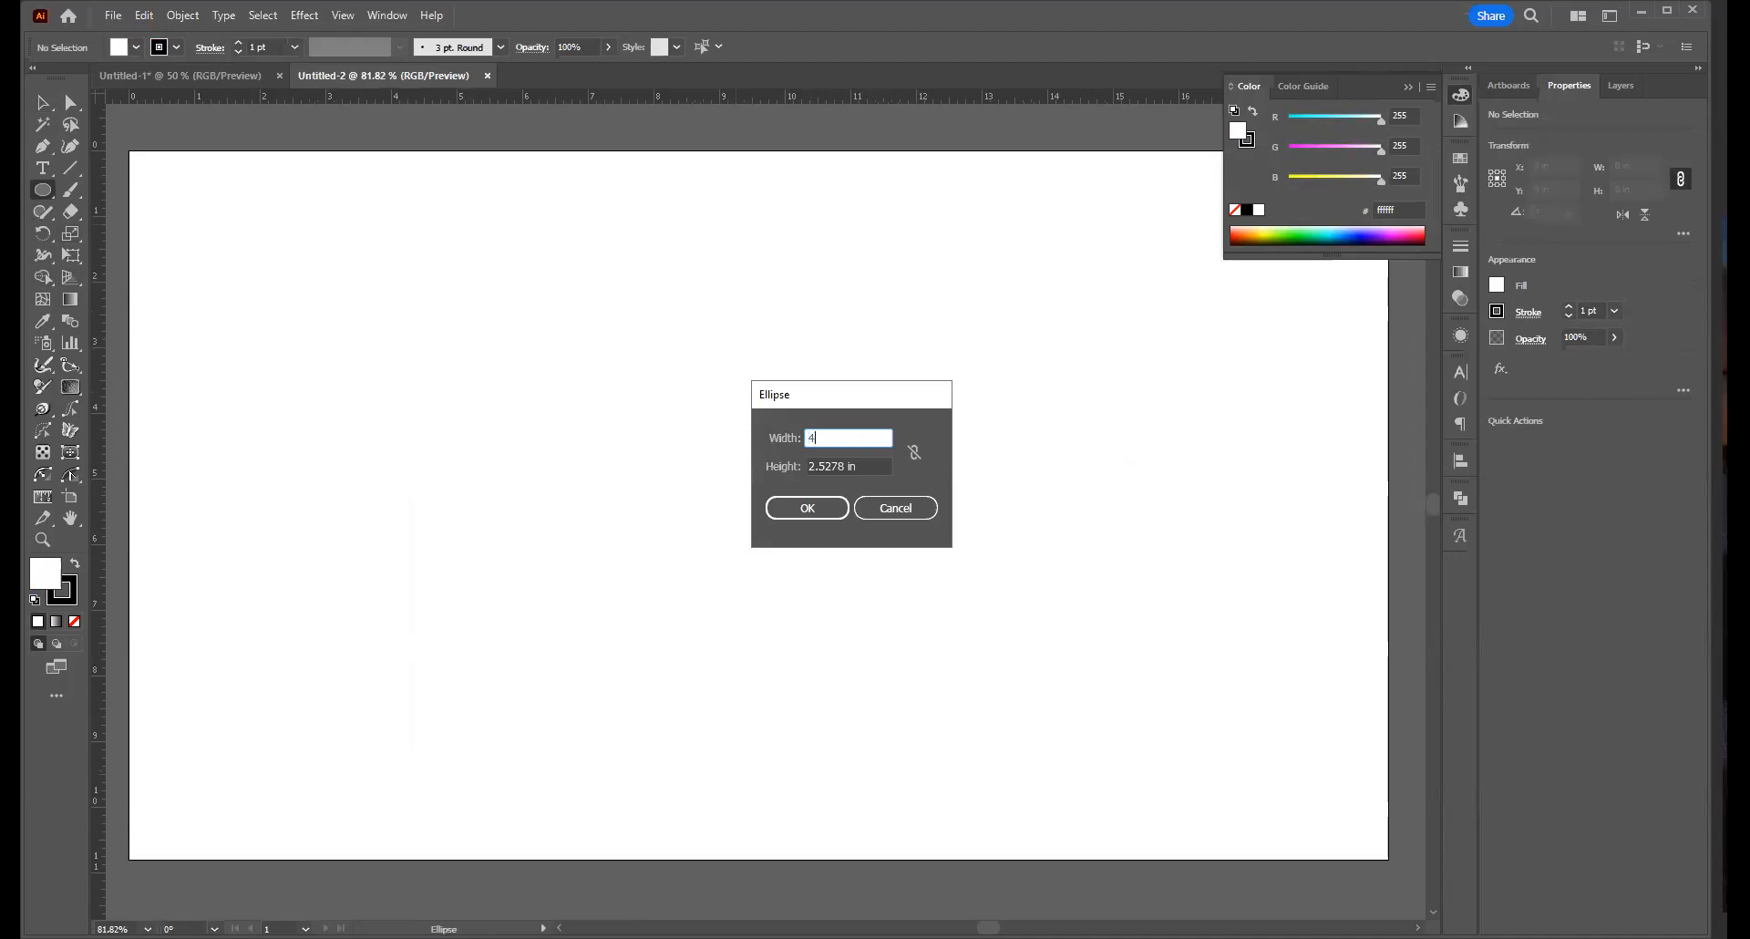
{"action": "key", "text": "Tab"}
{"action": "type", "text": "4"}
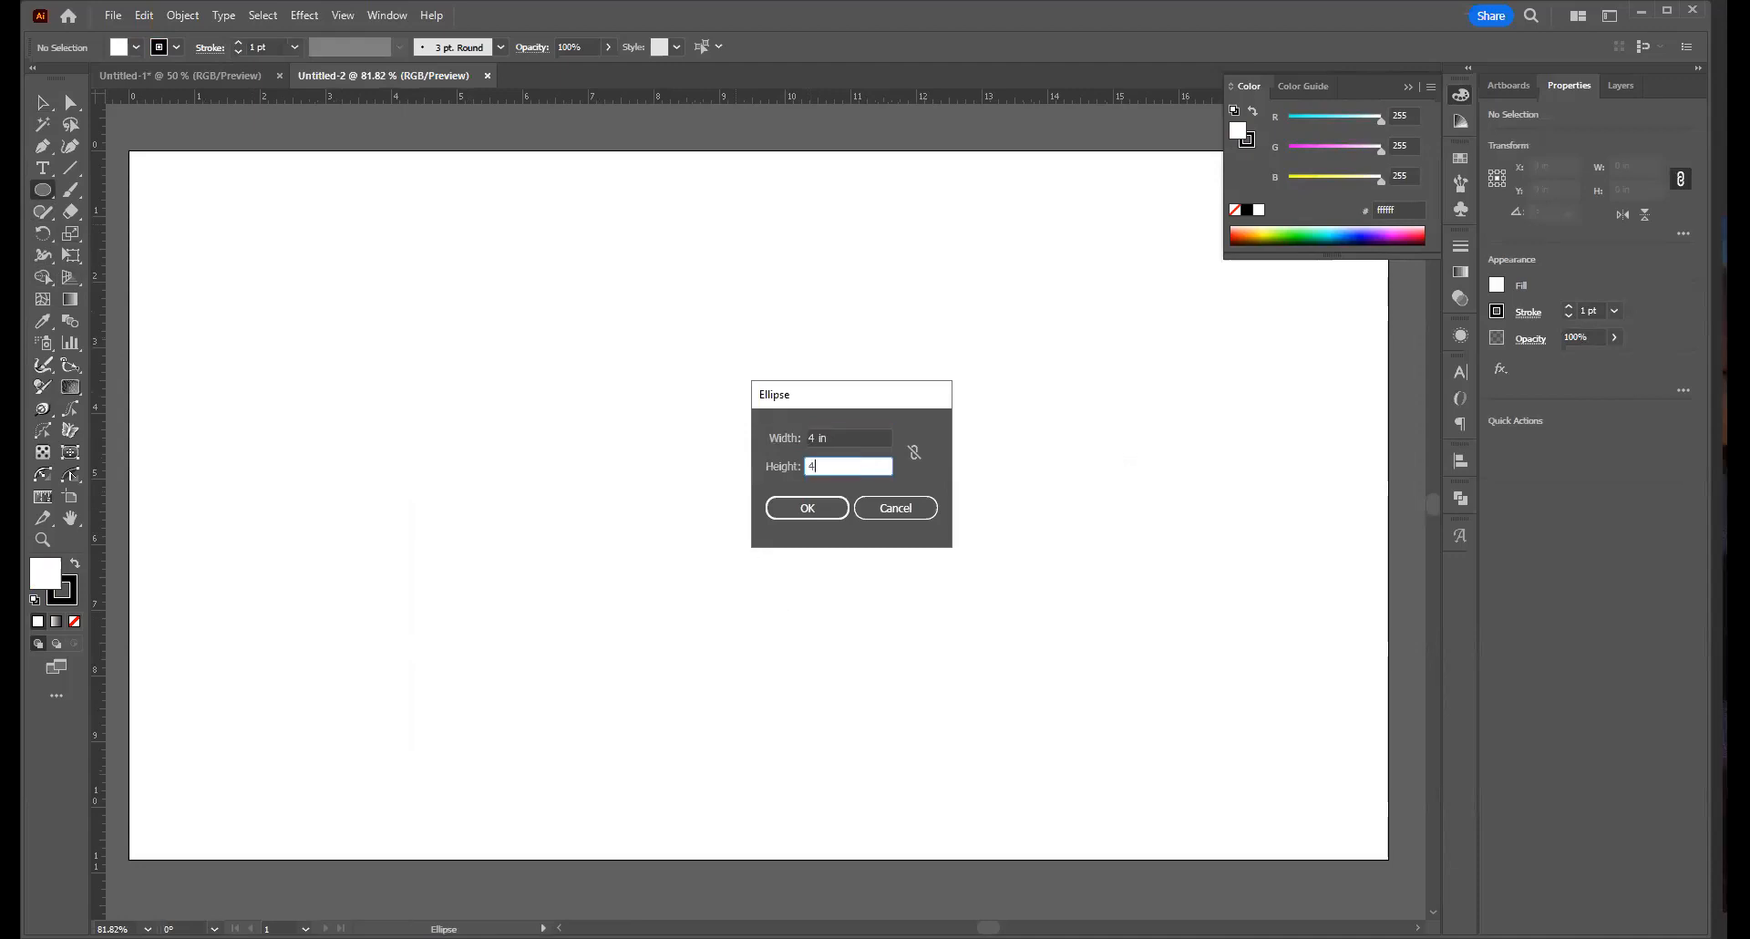
{"action": "key", "text": "Return"}
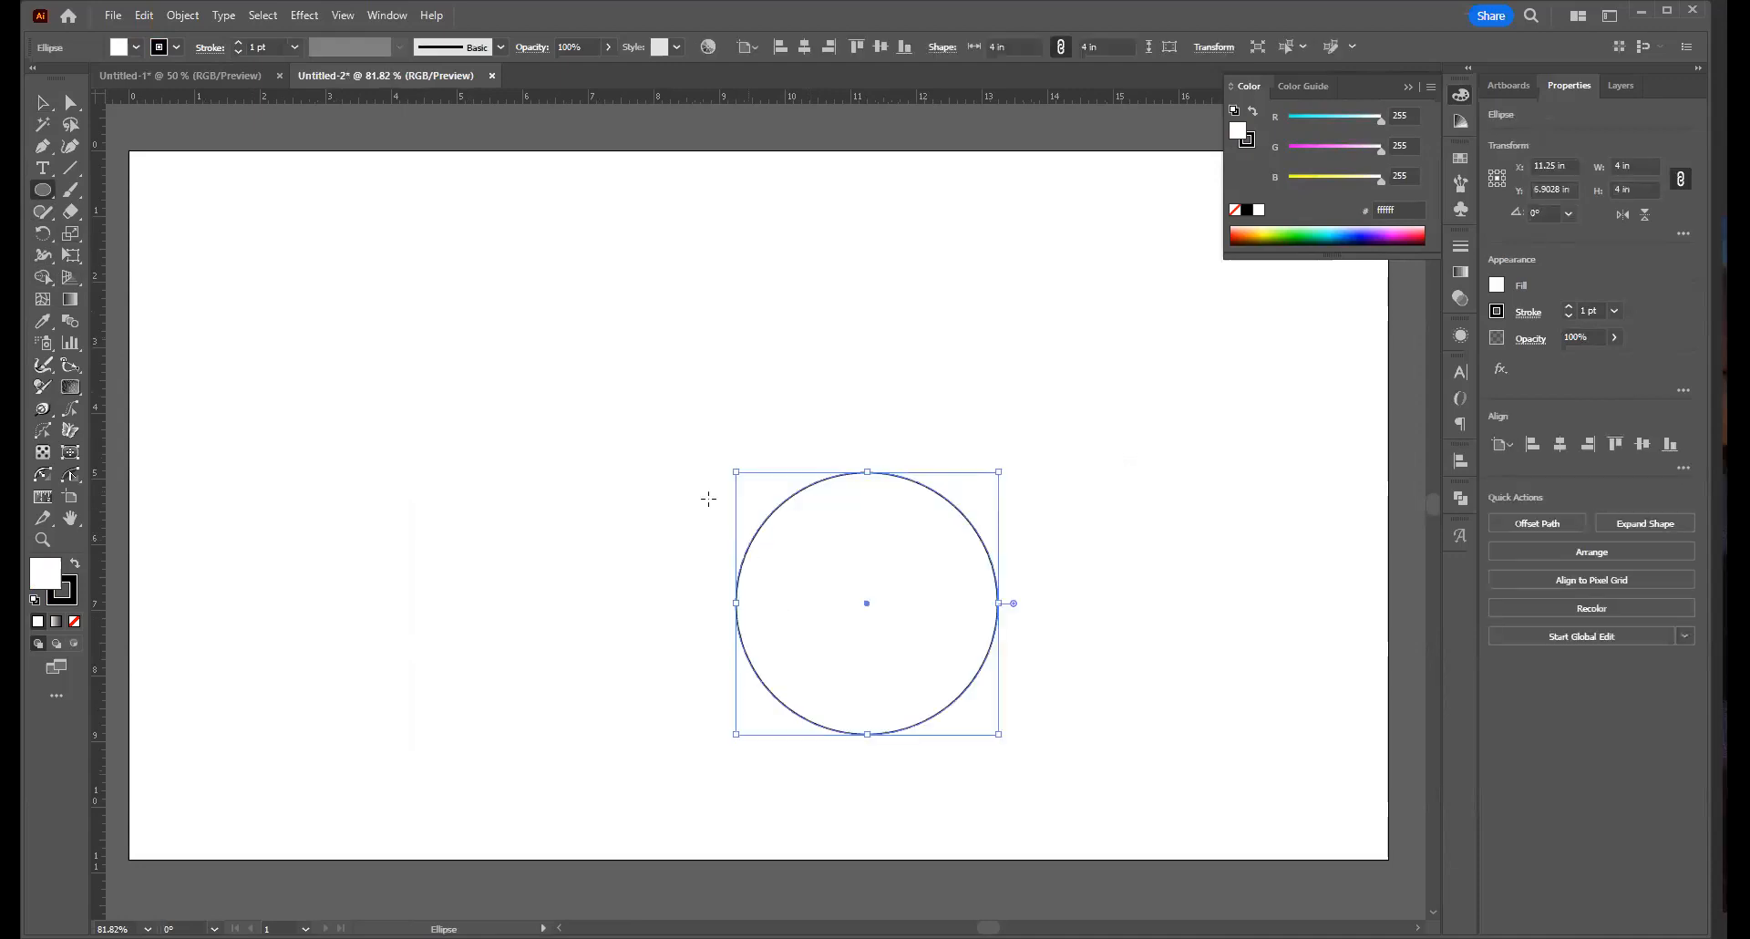
{"action": "left_click_drag", "start_coordinate": [844, 597], "coordinate": [764, 493]}
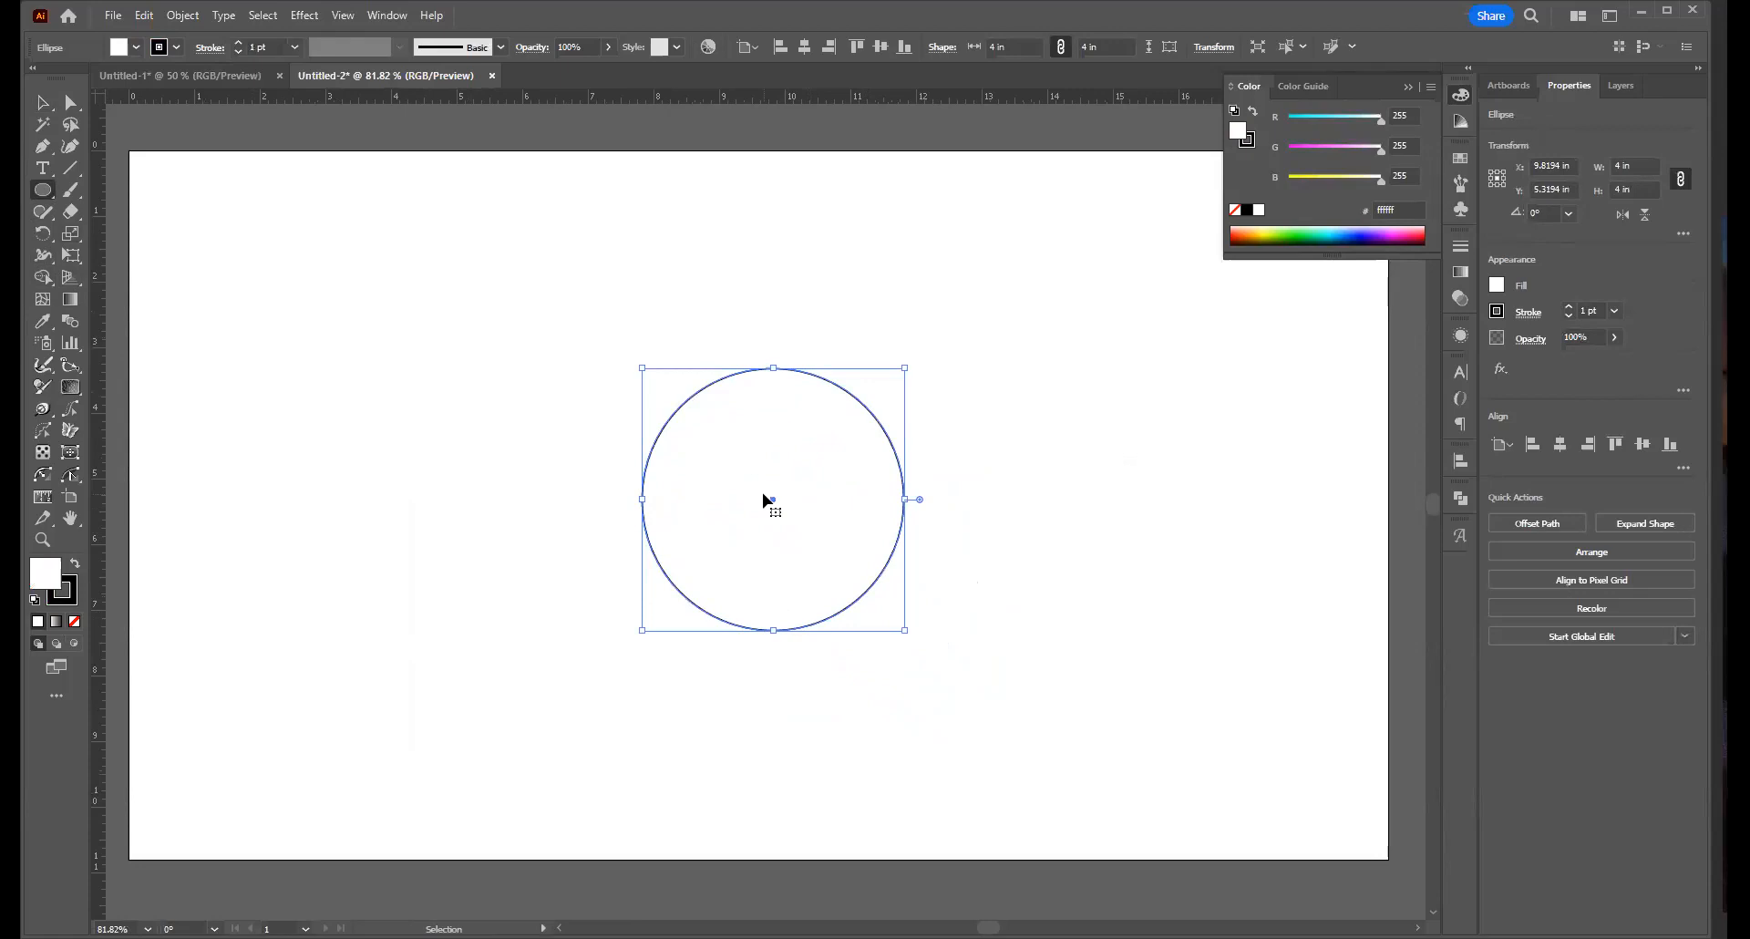
Set the circle's stroke colour to bright green and clear the selection
{"action": "left_click", "coordinate": [179, 47]}
{"action": "left_click", "coordinate": [65, 78]}
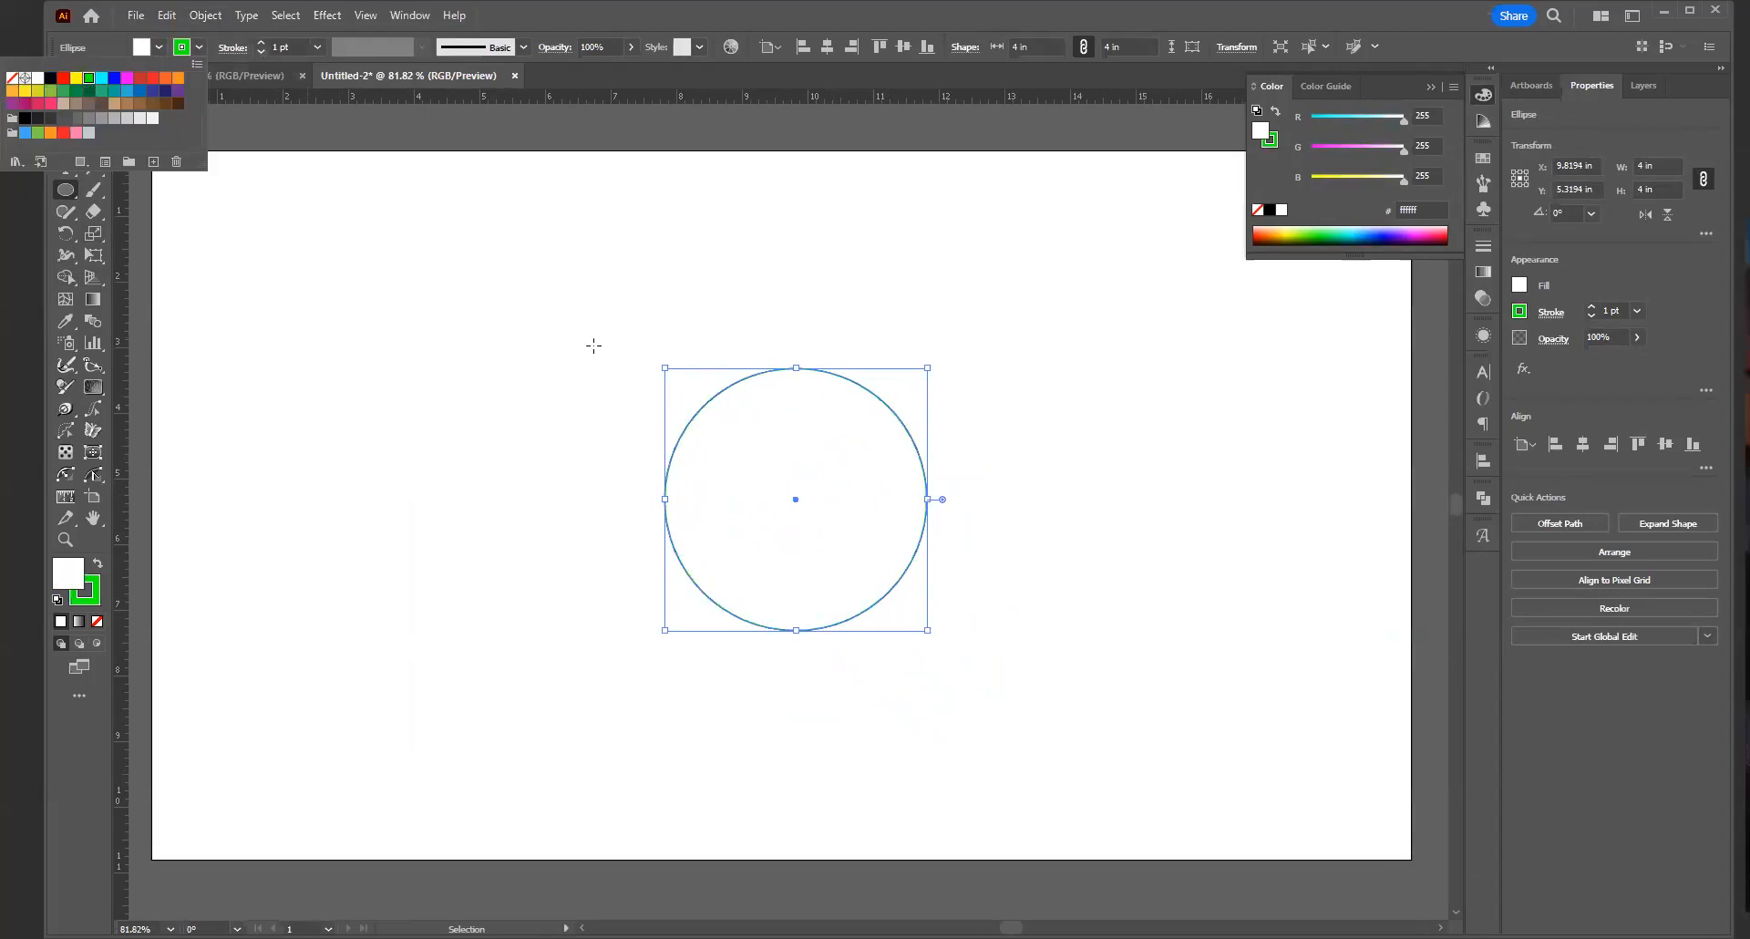
{"action": "left_click", "coordinate": [593, 345]}
{"action": "left_click", "coordinate": [636, 345], "text": "ctrl"}
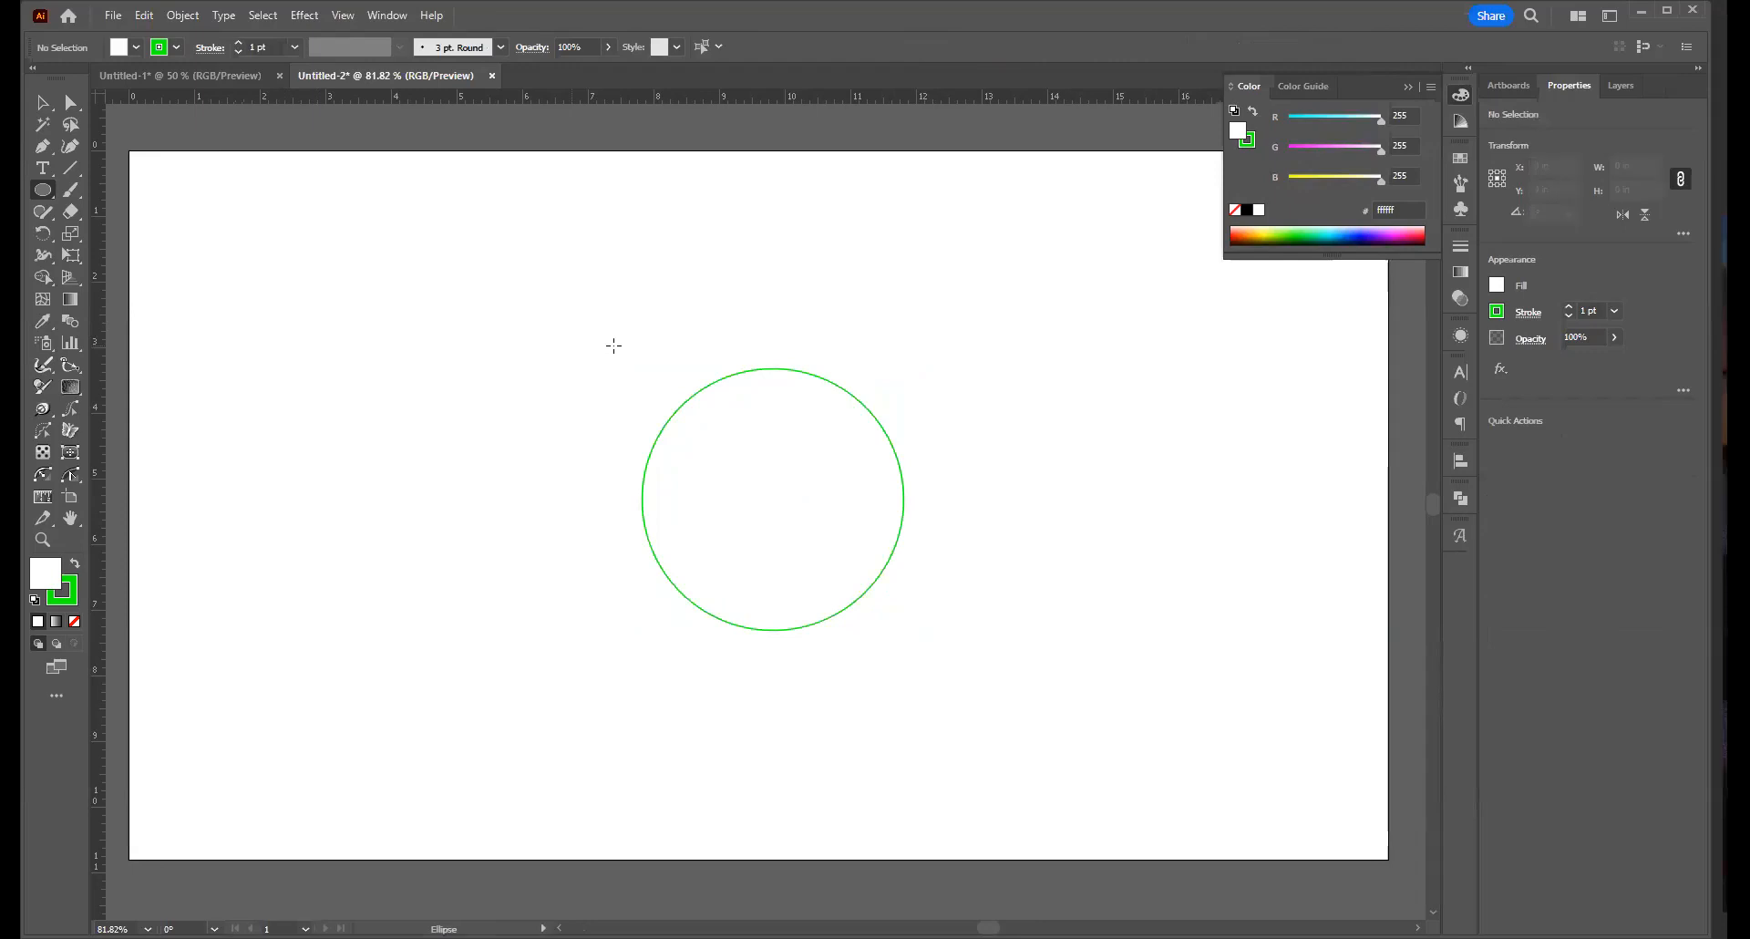
{"action": "key", "text": "v"}
{"action": "left_click_drag", "start_coordinate": [597, 317], "coordinate": [634, 429]}
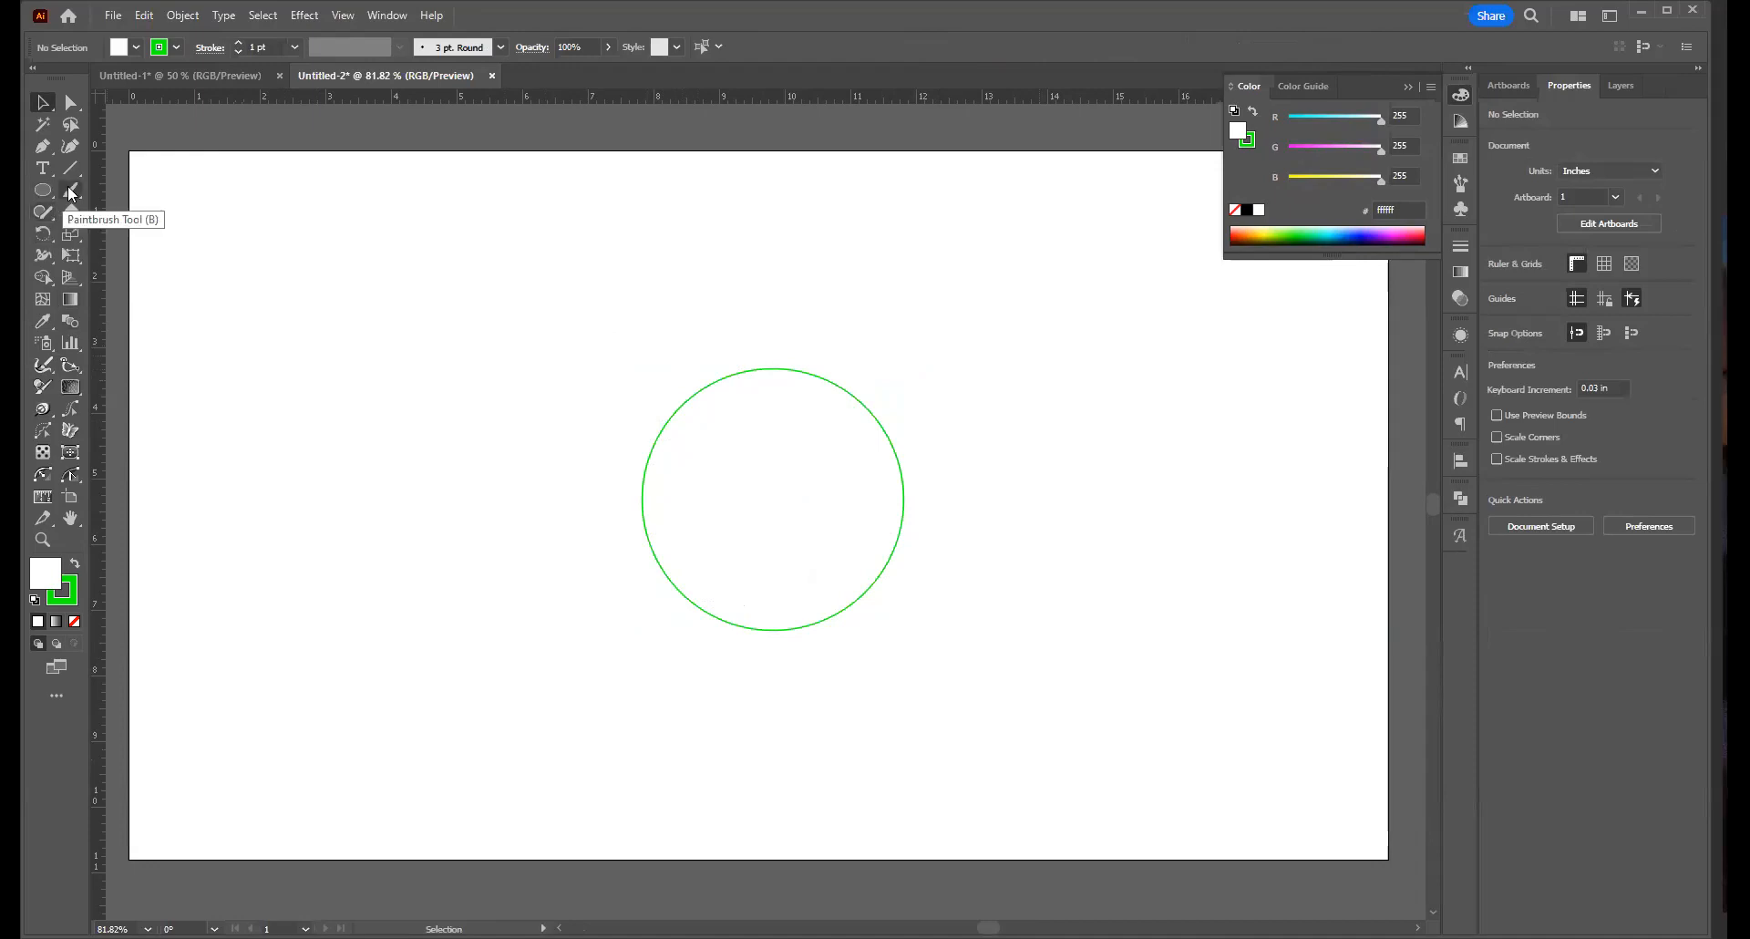
Draw a straight vertical line with the Pen tool from the circle's centre up to its top edge and deselect it
{"action": "key", "text": "p"}
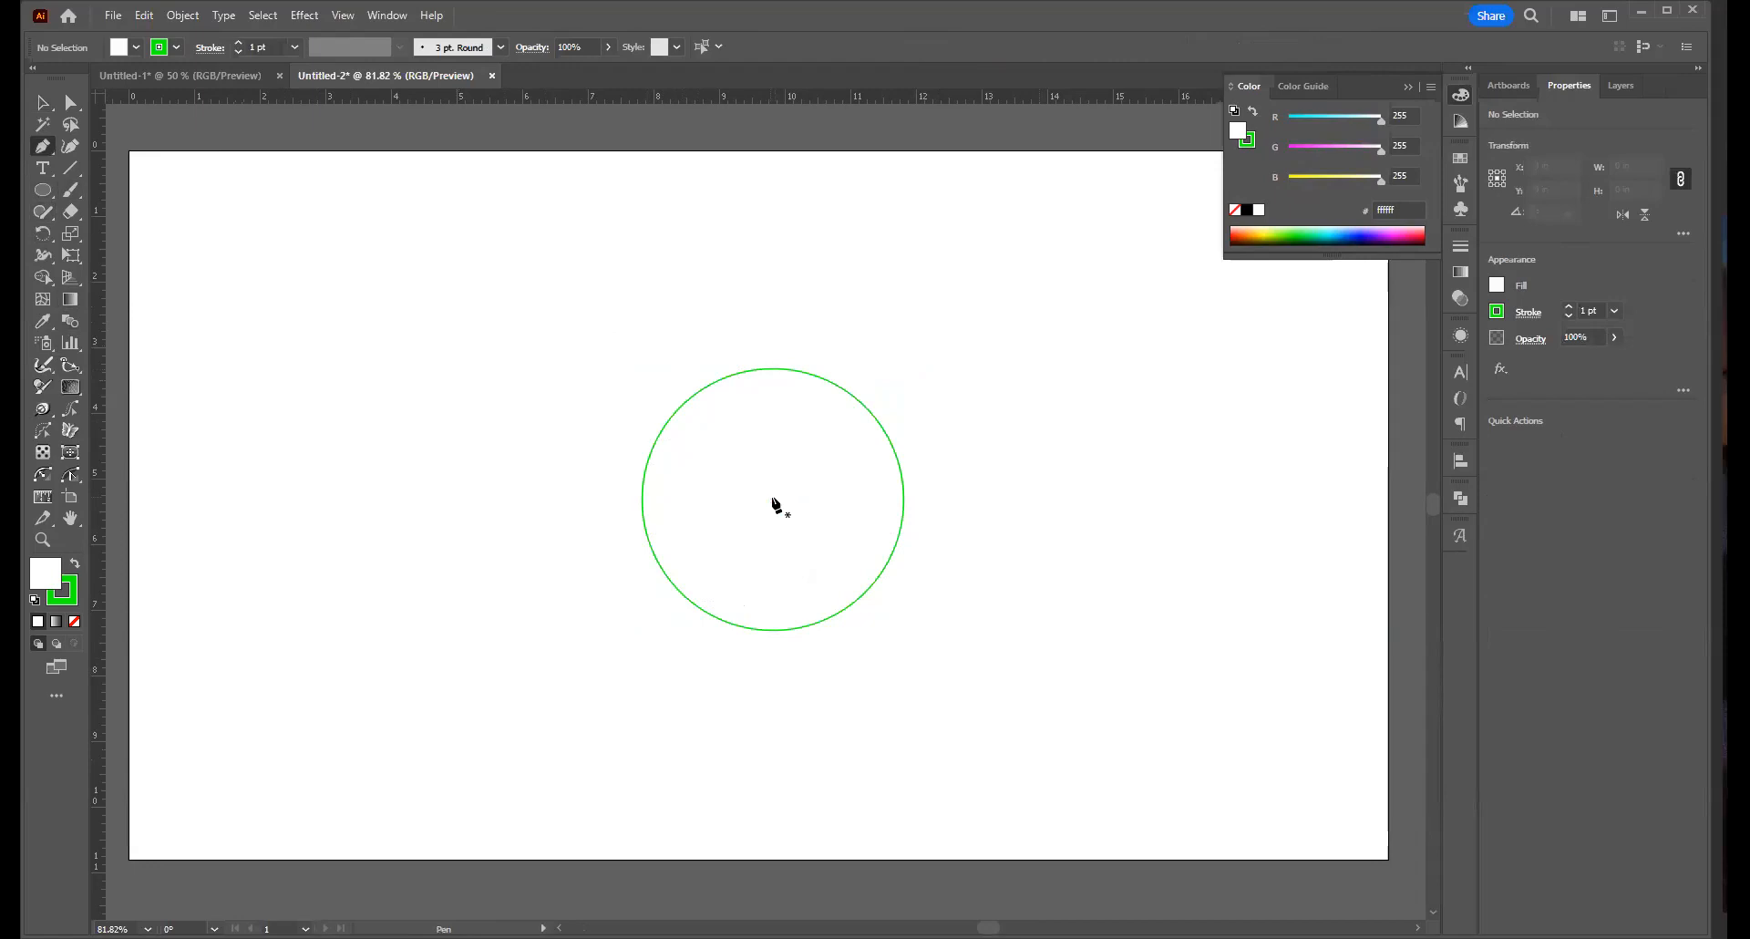
{"action": "left_click", "coordinate": [772, 497]}
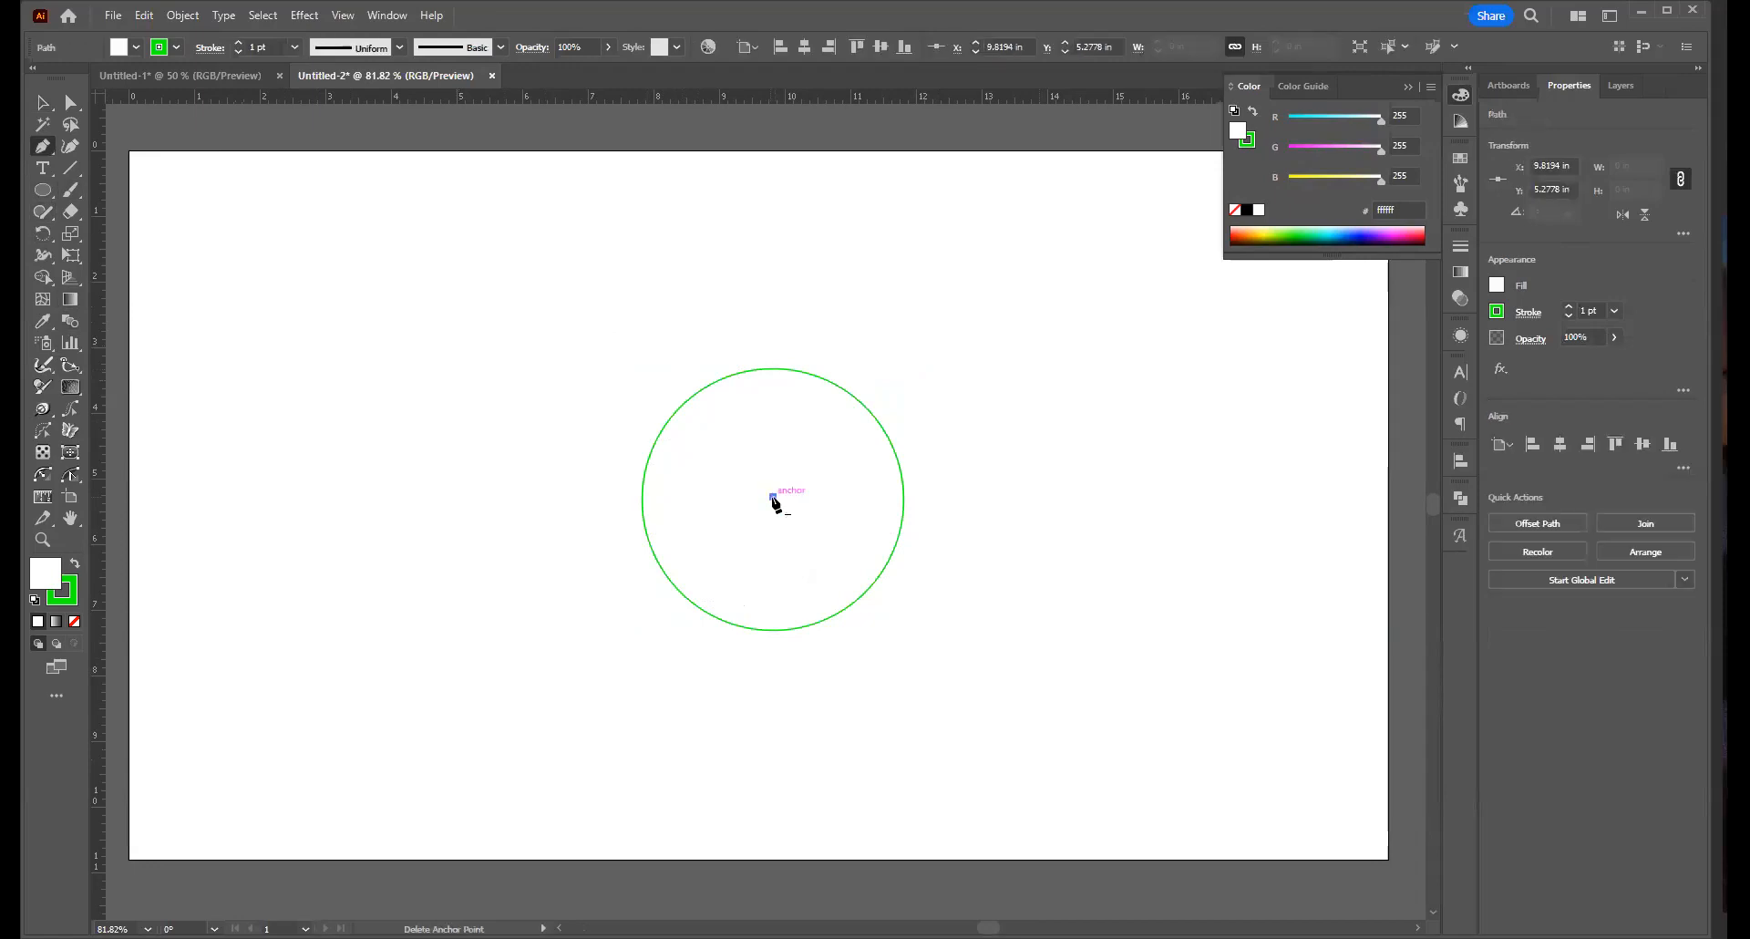
{"action": "left_click", "coordinate": [774, 368]}
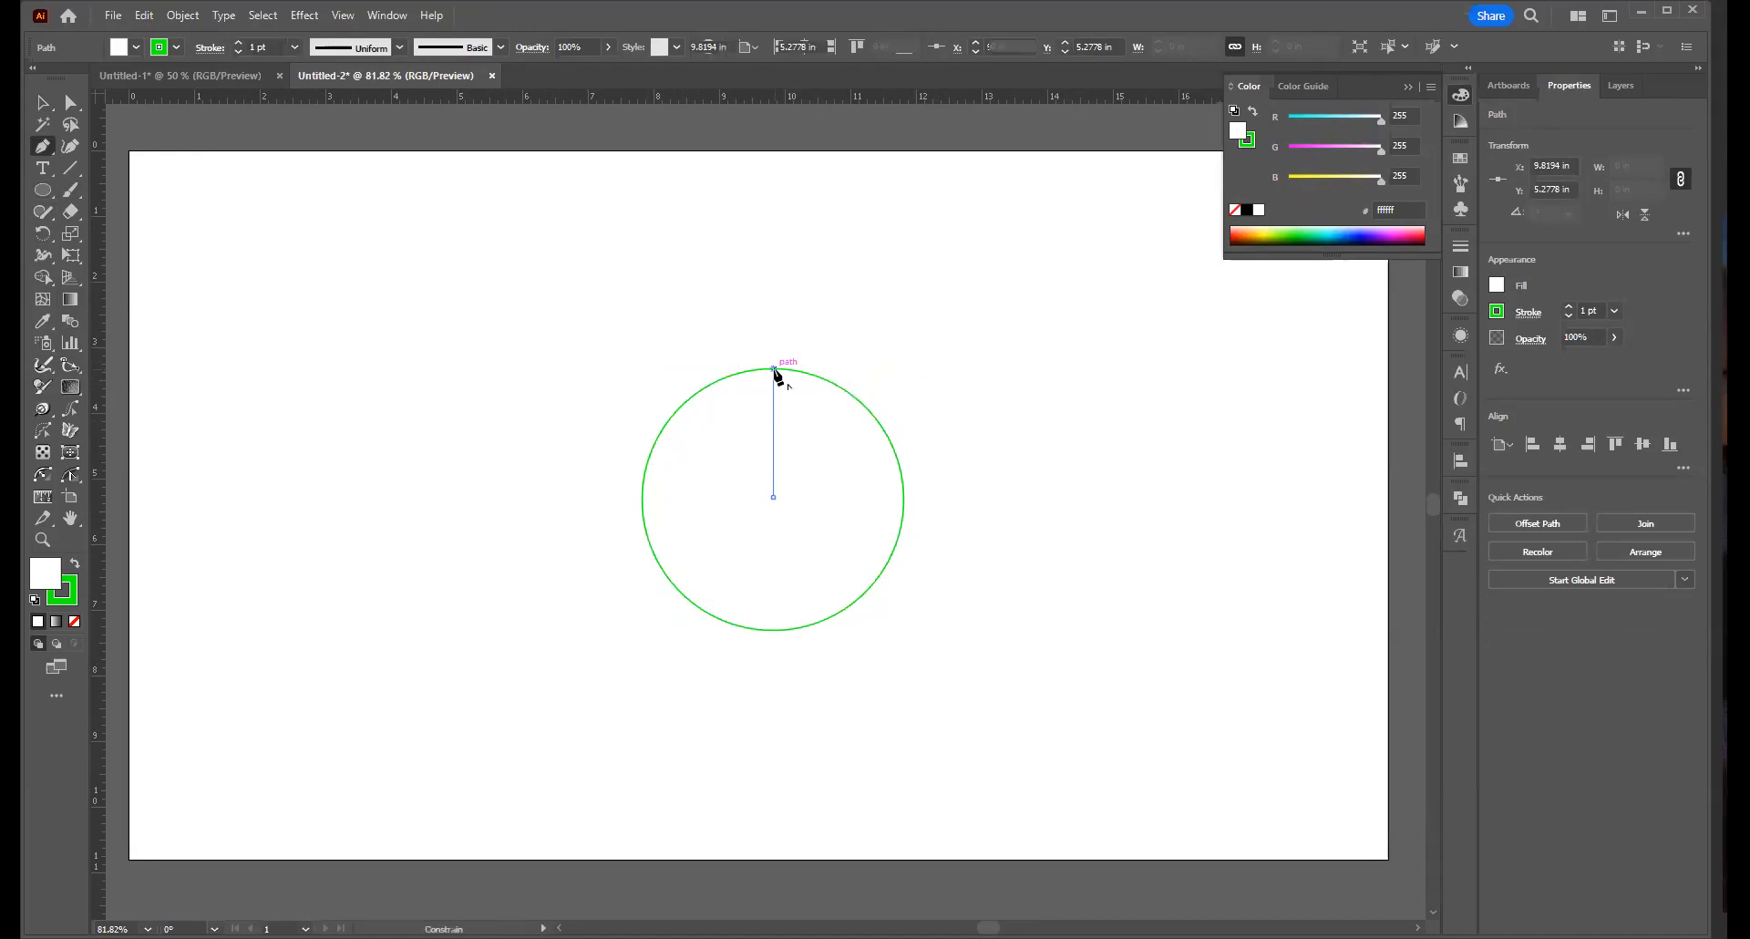
{"action": "key", "text": "v"}
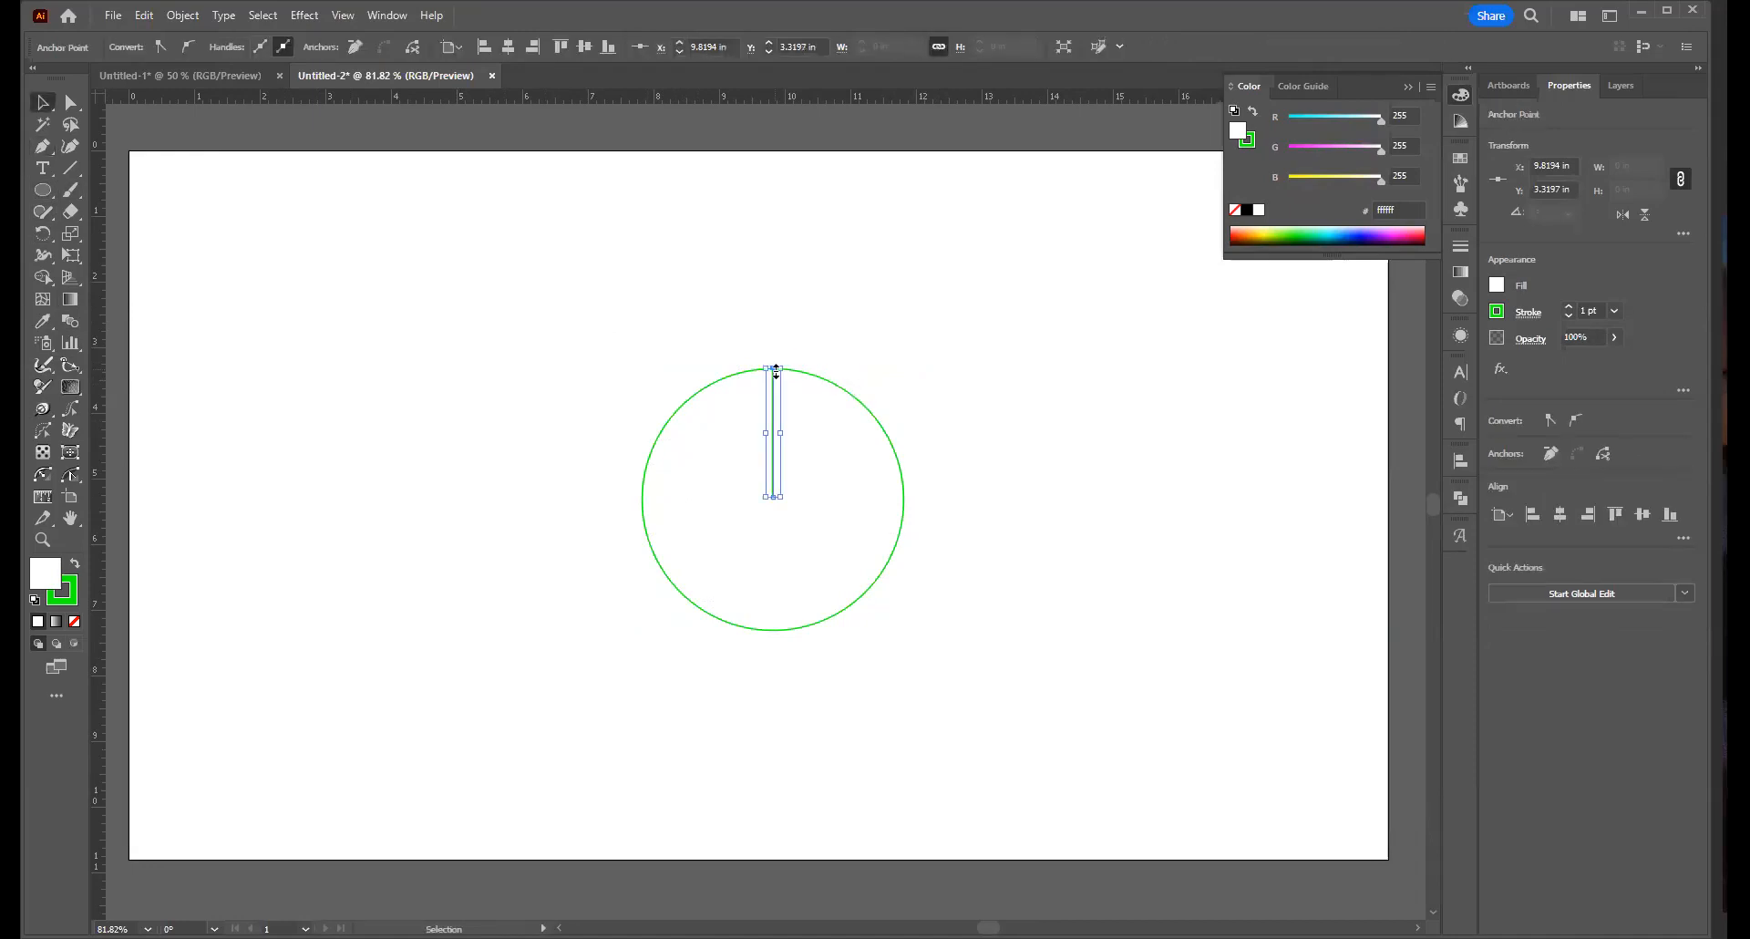
{"action": "left_click", "coordinate": [827, 416]}
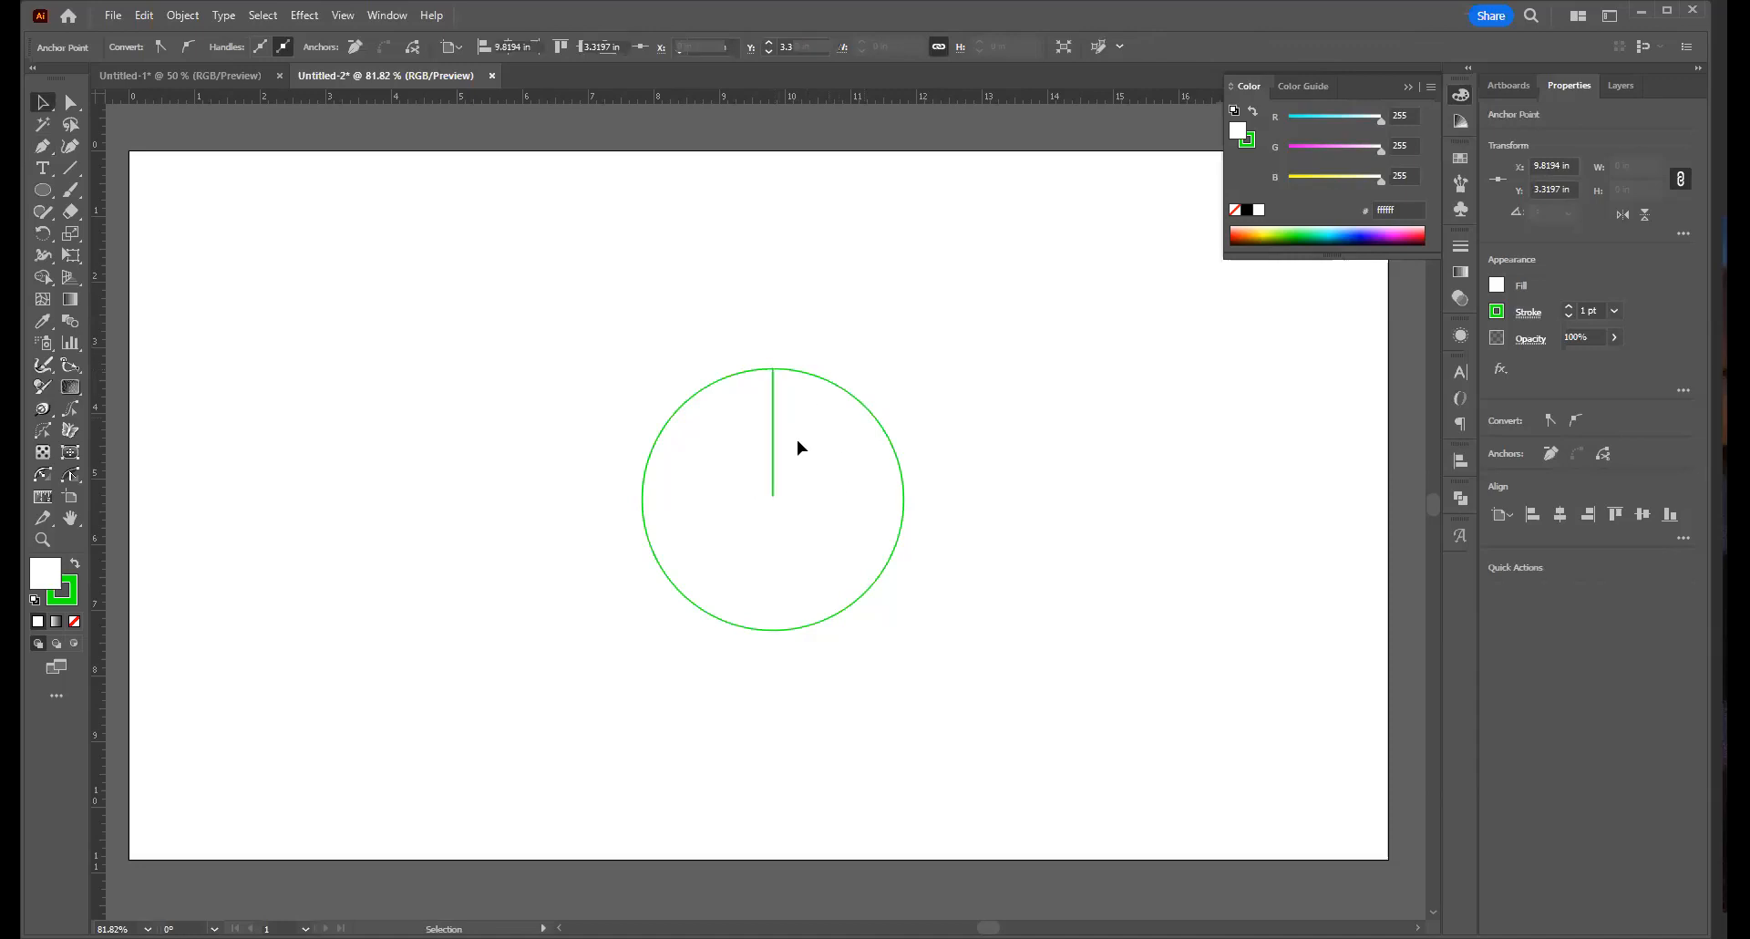
Convert the vertical line's top anchor into a smooth point so the line bows right, about 0.27 in wide, and reselect the path
{"action": "left_click_drag", "start_coordinate": [806, 477], "coordinate": [806, 480]}
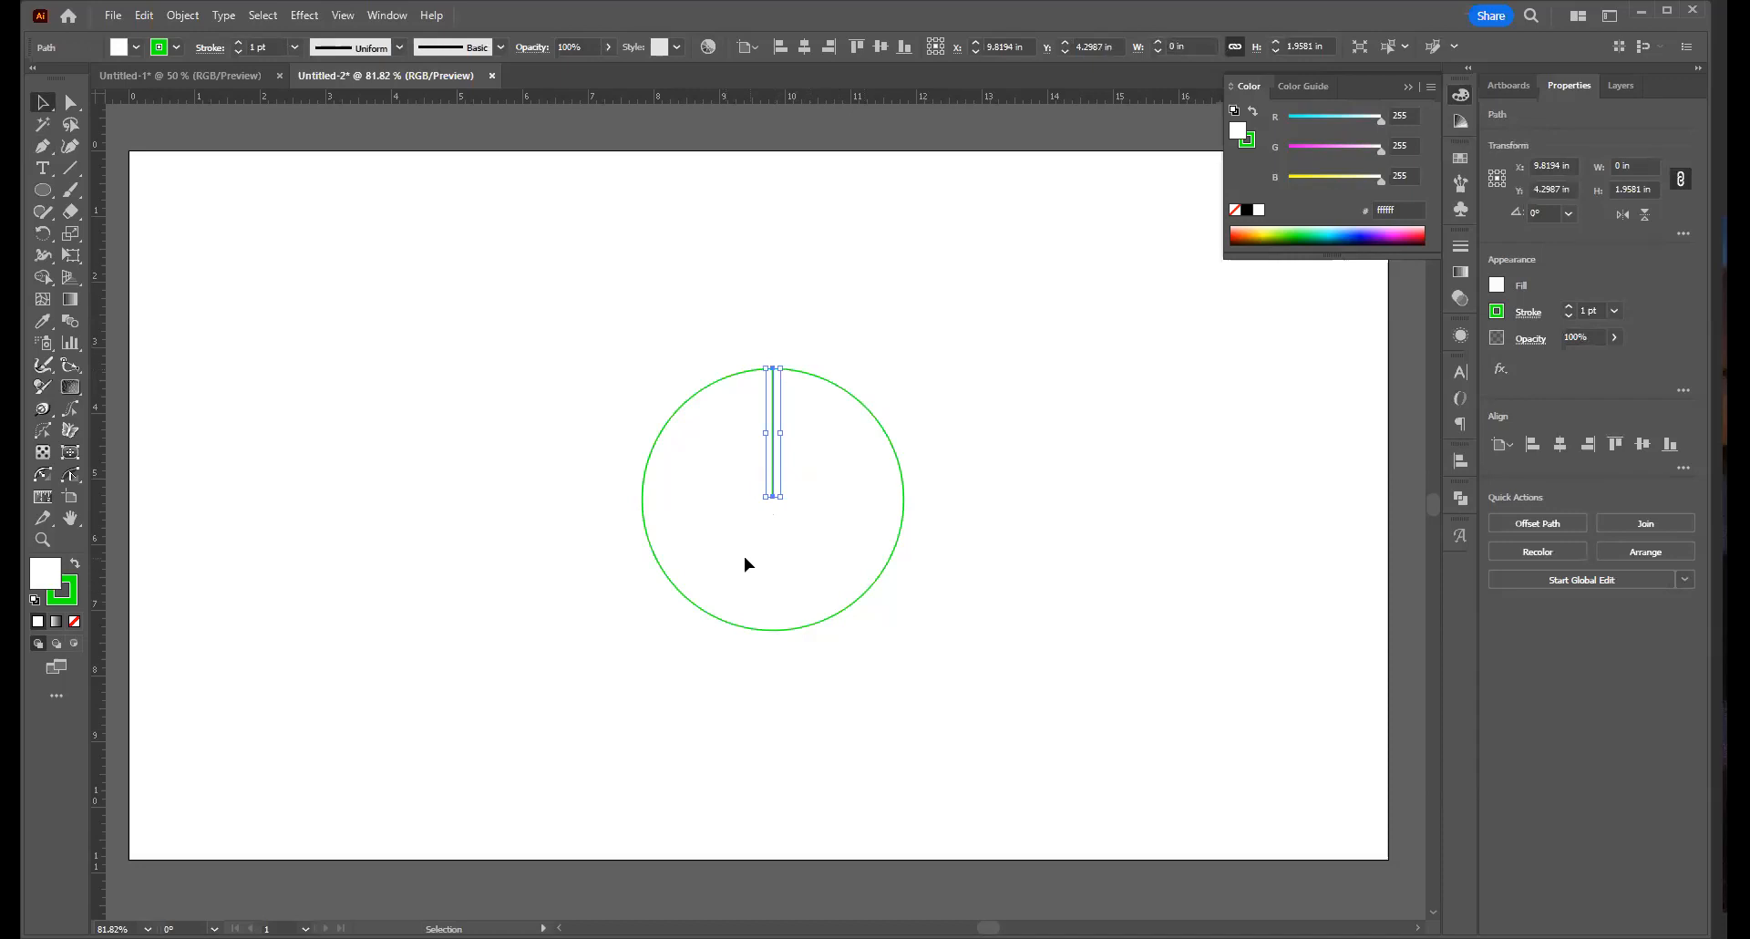
{"action": "key", "text": "a"}
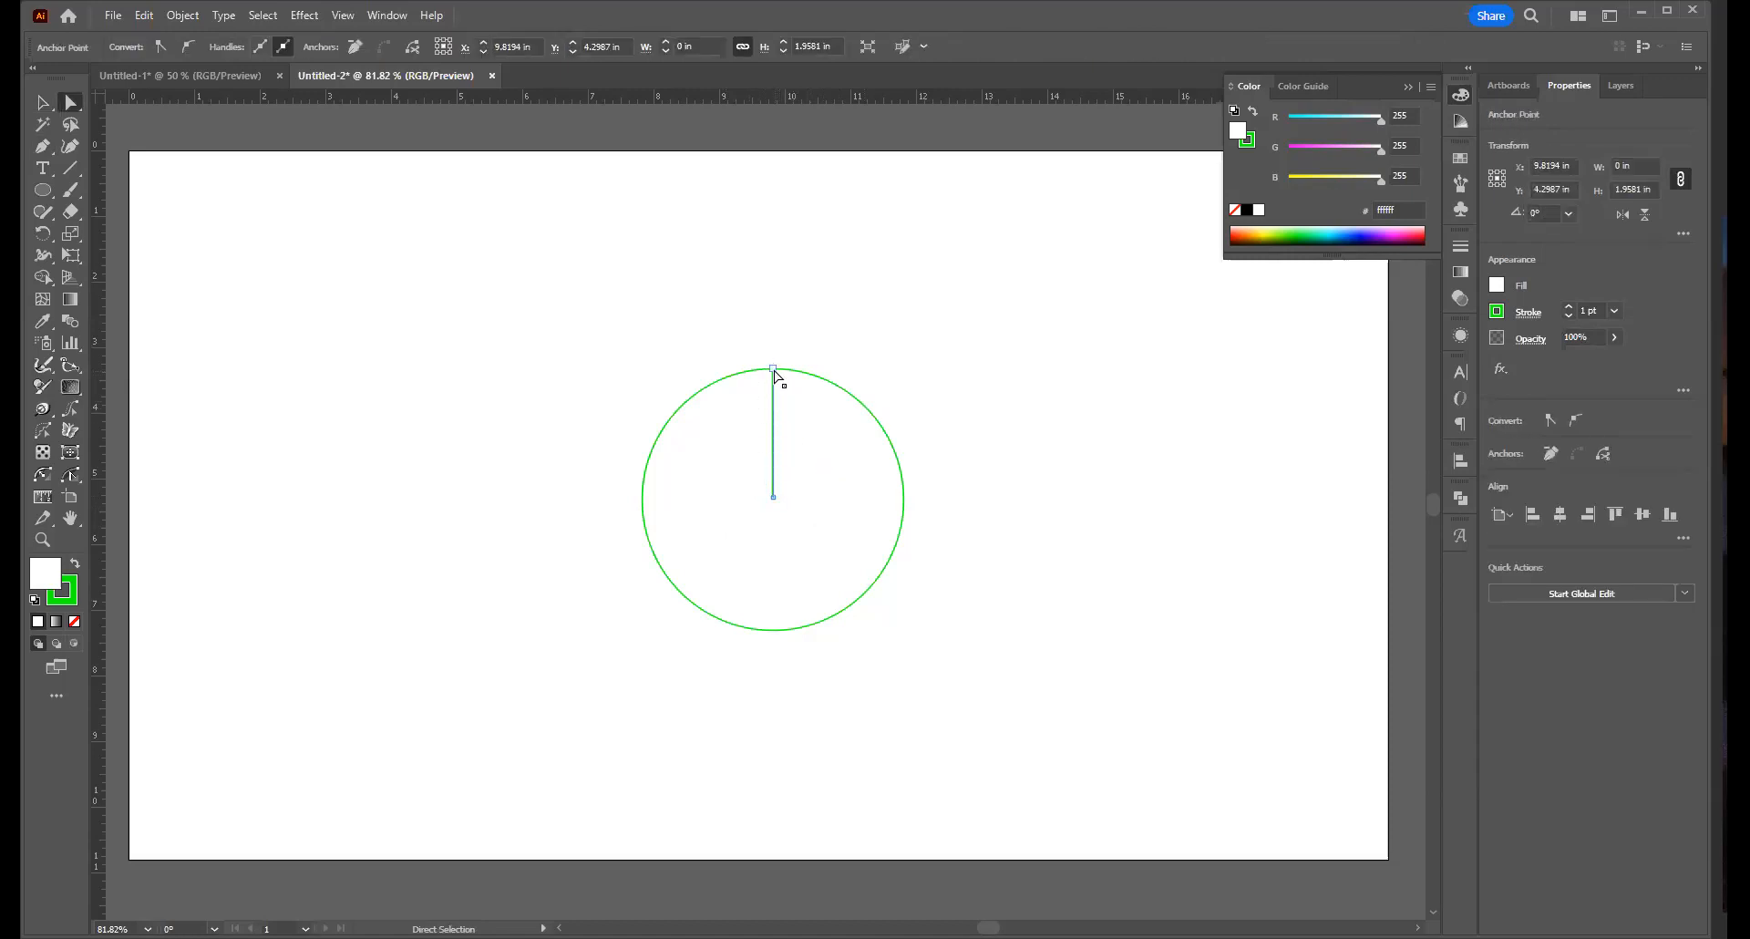
{"action": "key", "text": "shift+c"}
{"action": "left_click_drag", "start_coordinate": [773, 368], "coordinate": [738, 360]}
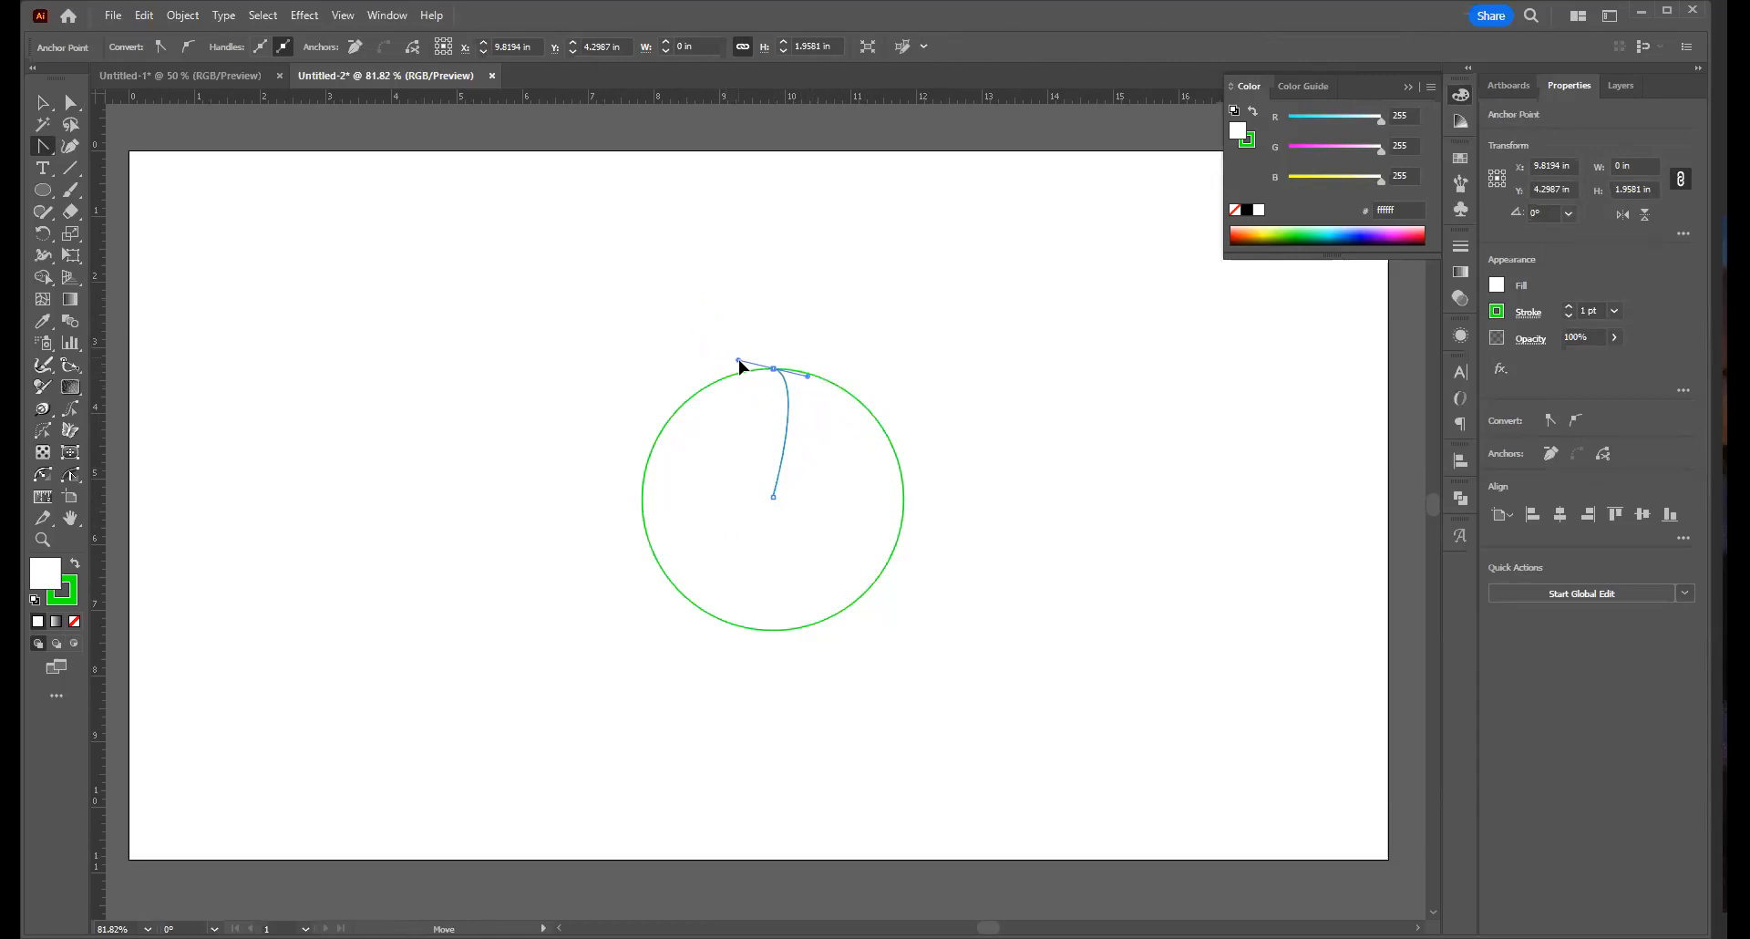
{"action": "left_click_drag", "start_coordinate": [739, 361], "coordinate": [731, 362]}
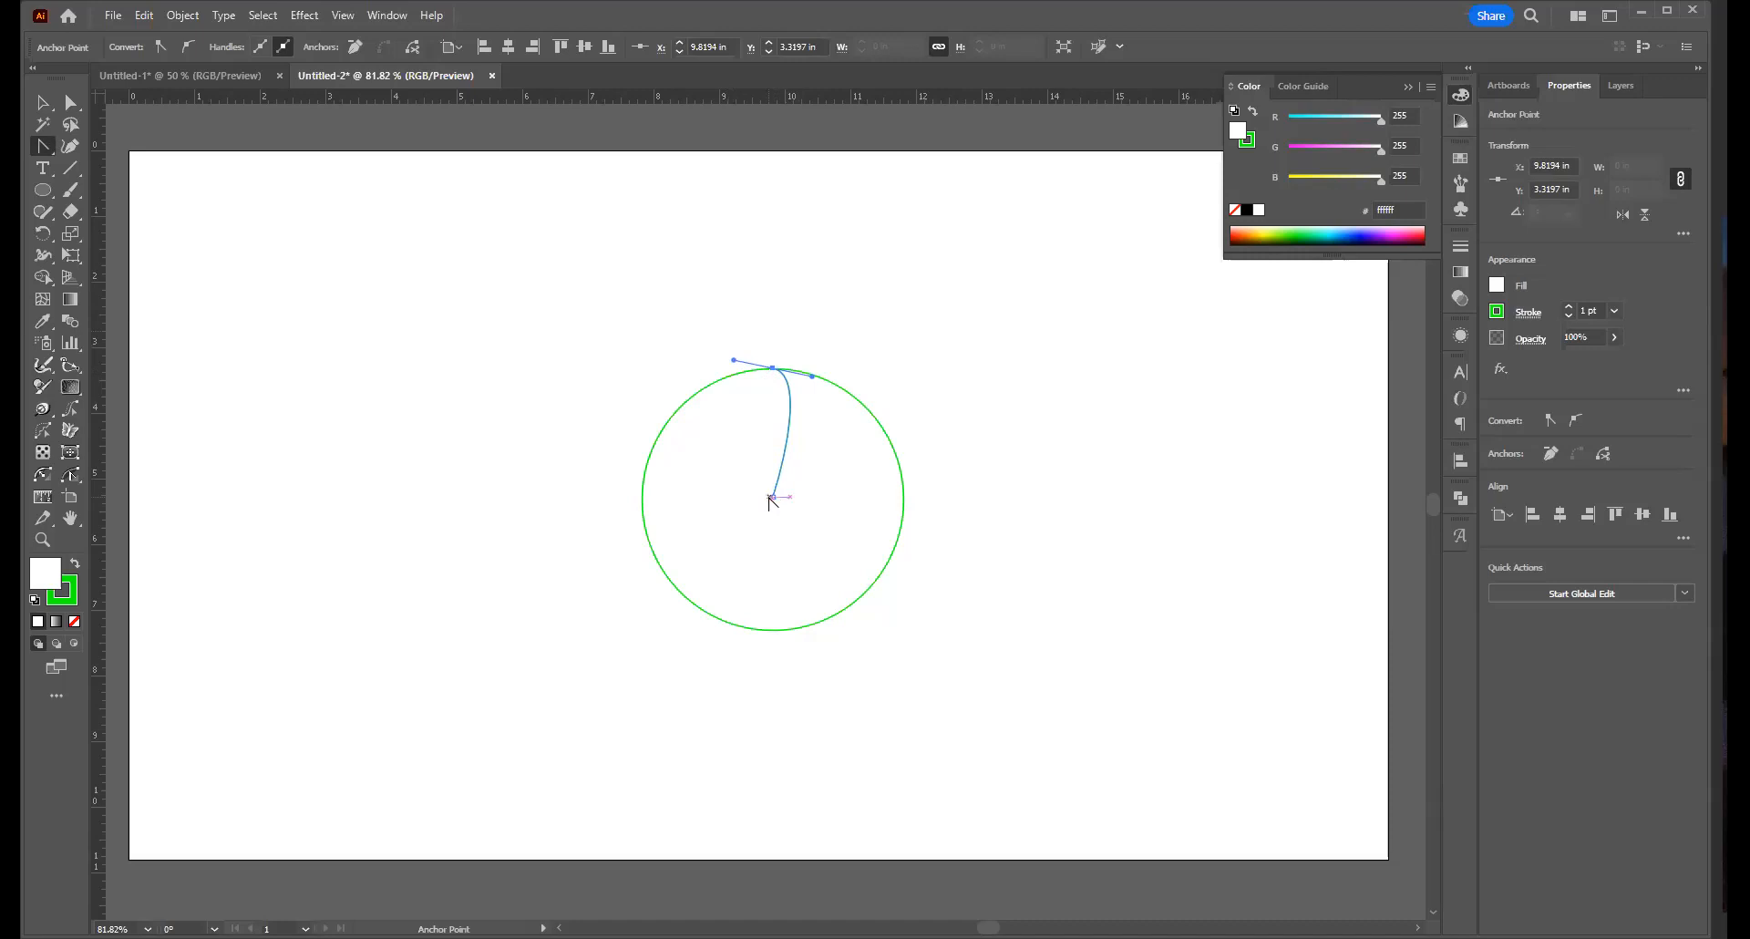
{"action": "key", "text": "v"}
{"action": "left_click", "coordinate": [817, 439]}
{"action": "left_click", "coordinate": [789, 416]}
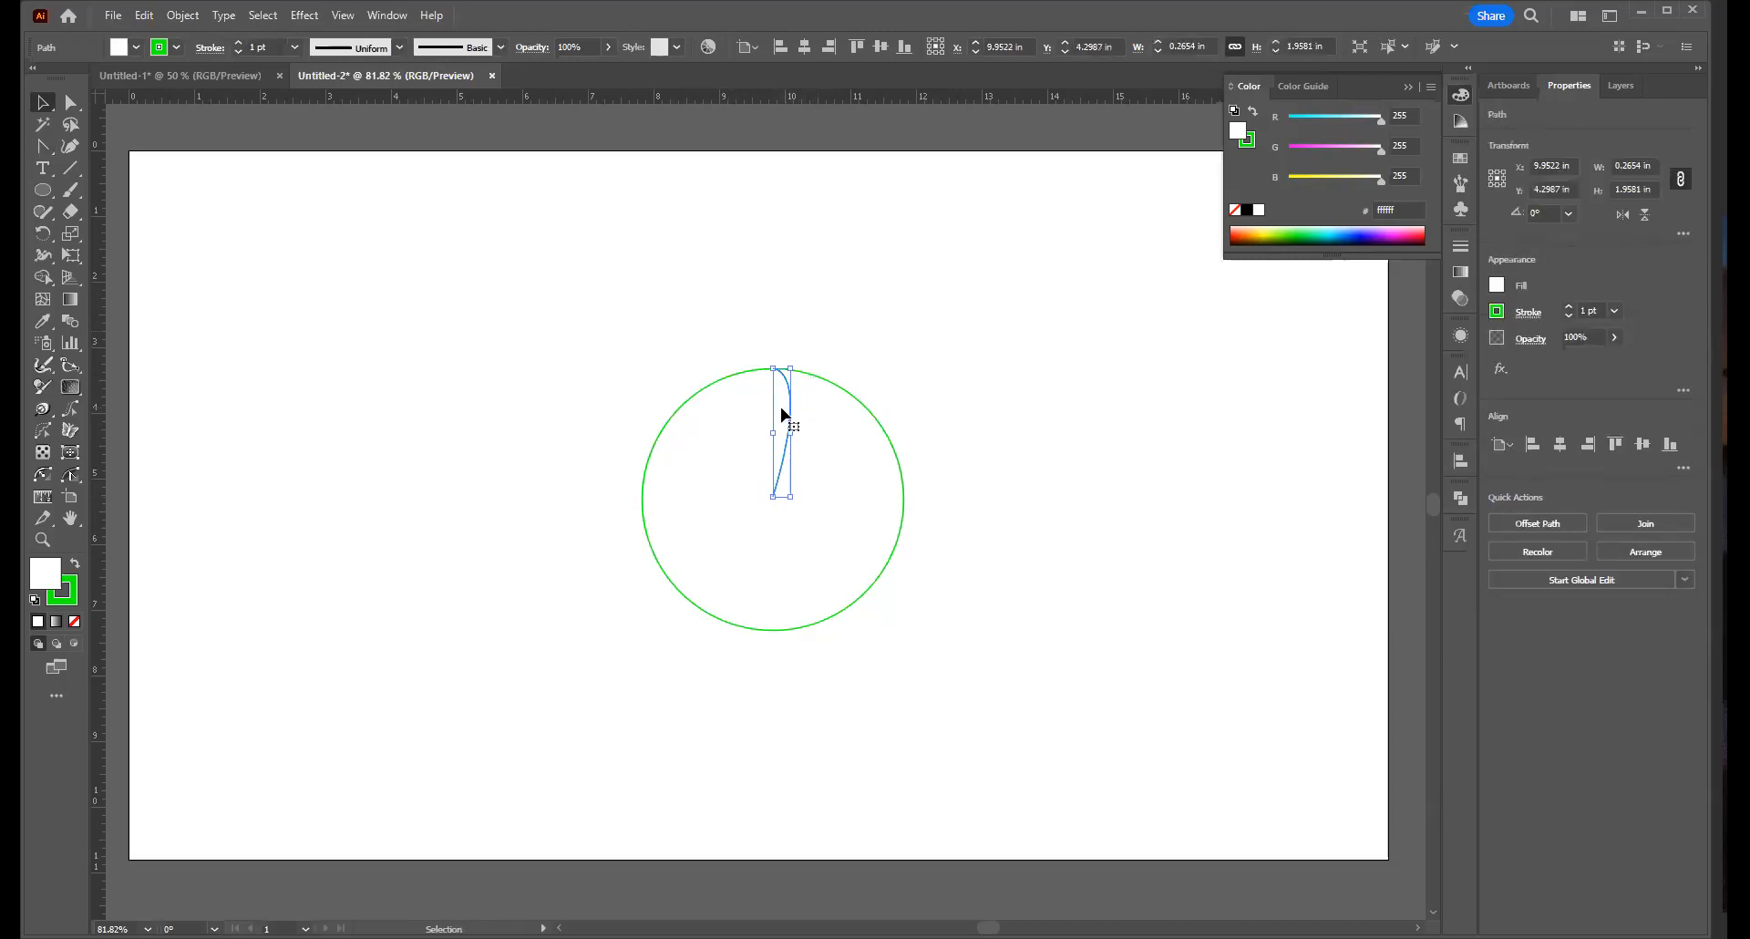
Extend the curve with the Pen tool into a closed petal about 0.67 in wide and 2.07 in high, with its tip at the circle's centre
{"action": "key", "text": "p"}
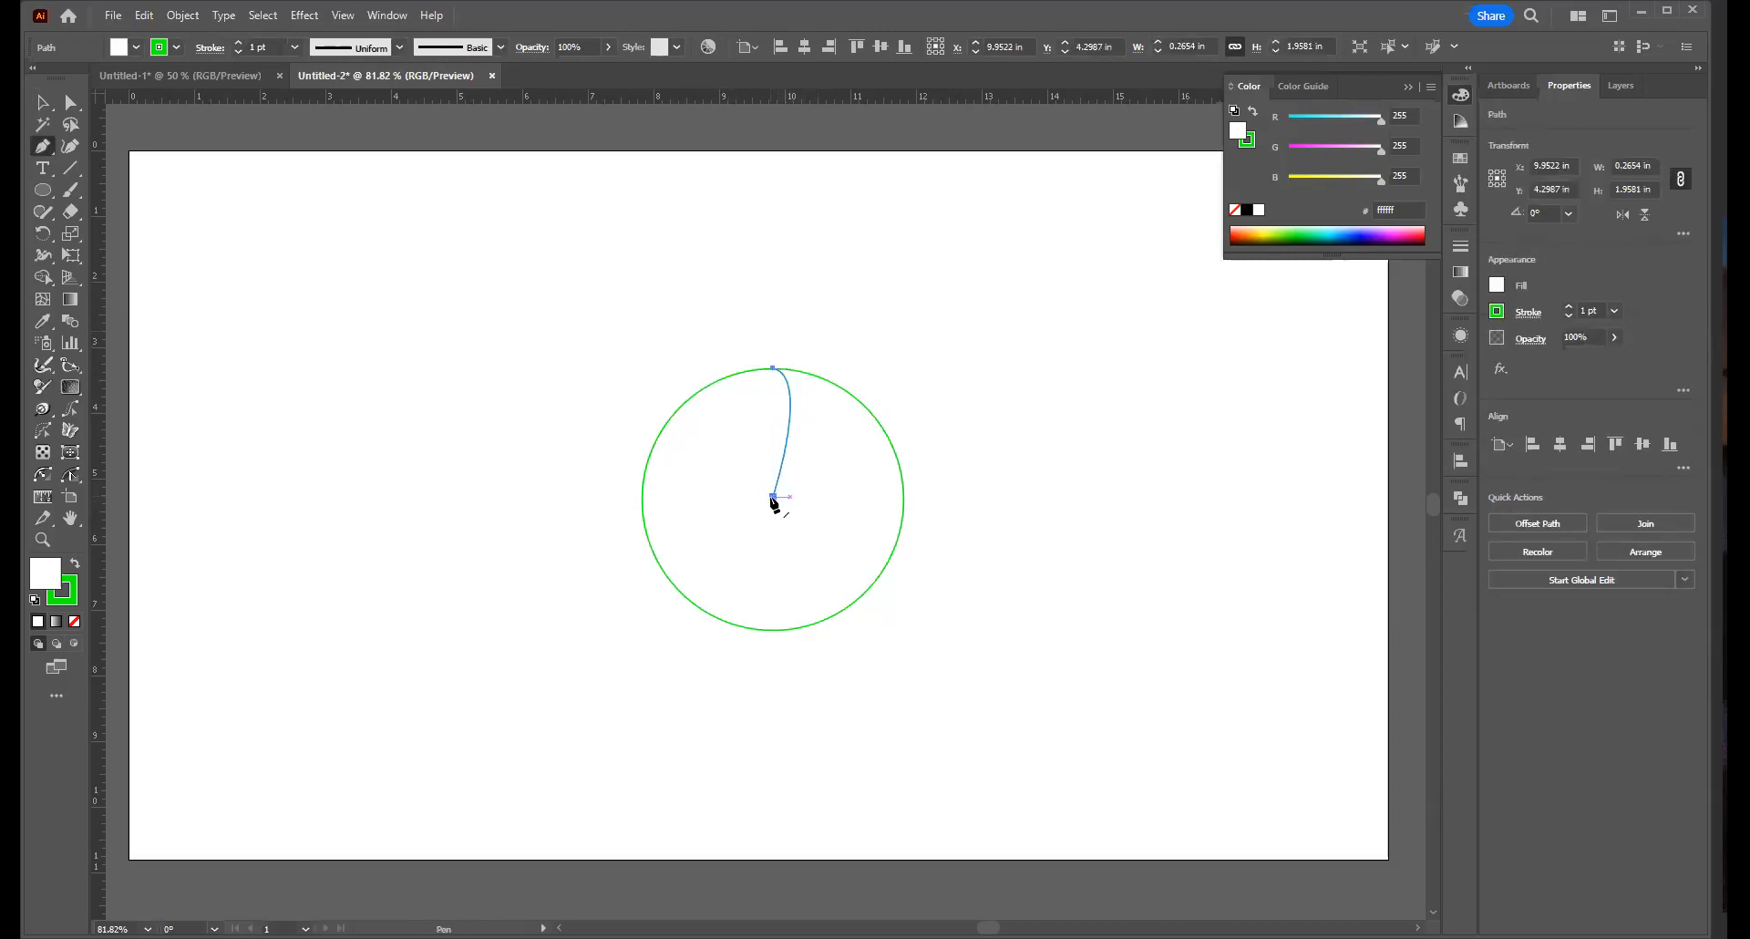
{"action": "left_click", "coordinate": [773, 498]}
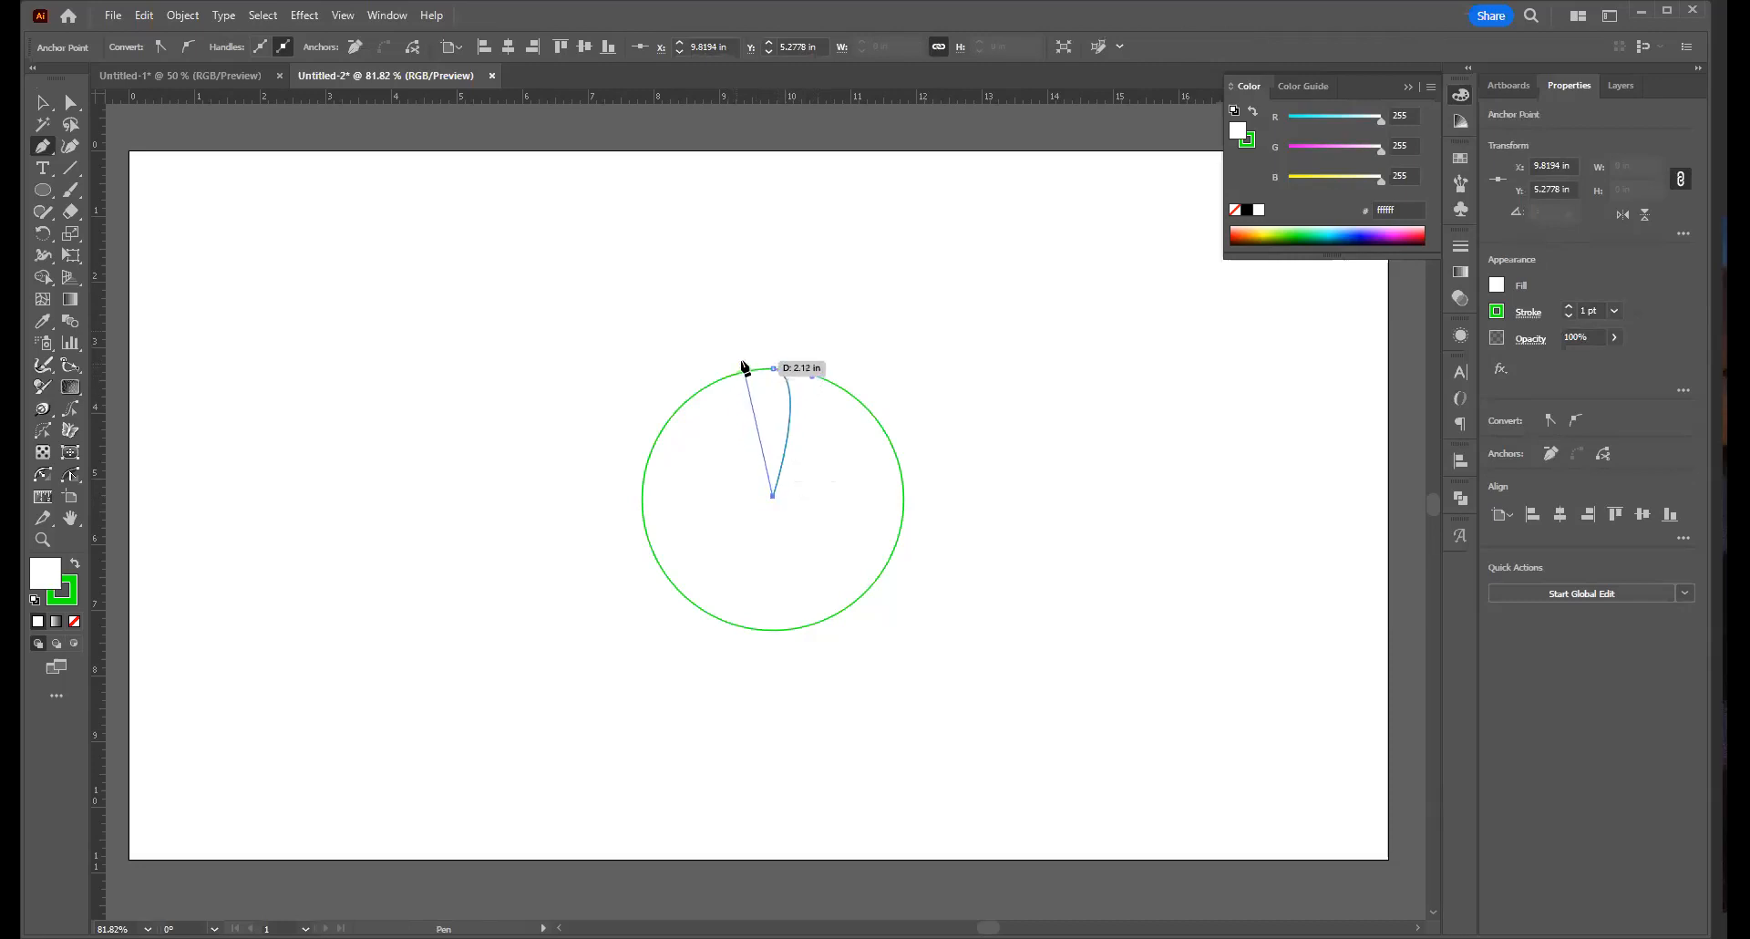
{"action": "left_click", "coordinate": [743, 361]}
{"action": "left_click", "coordinate": [773, 368]}
{"action": "left_click_drag", "start_coordinate": [772, 369], "coordinate": [782, 376]}
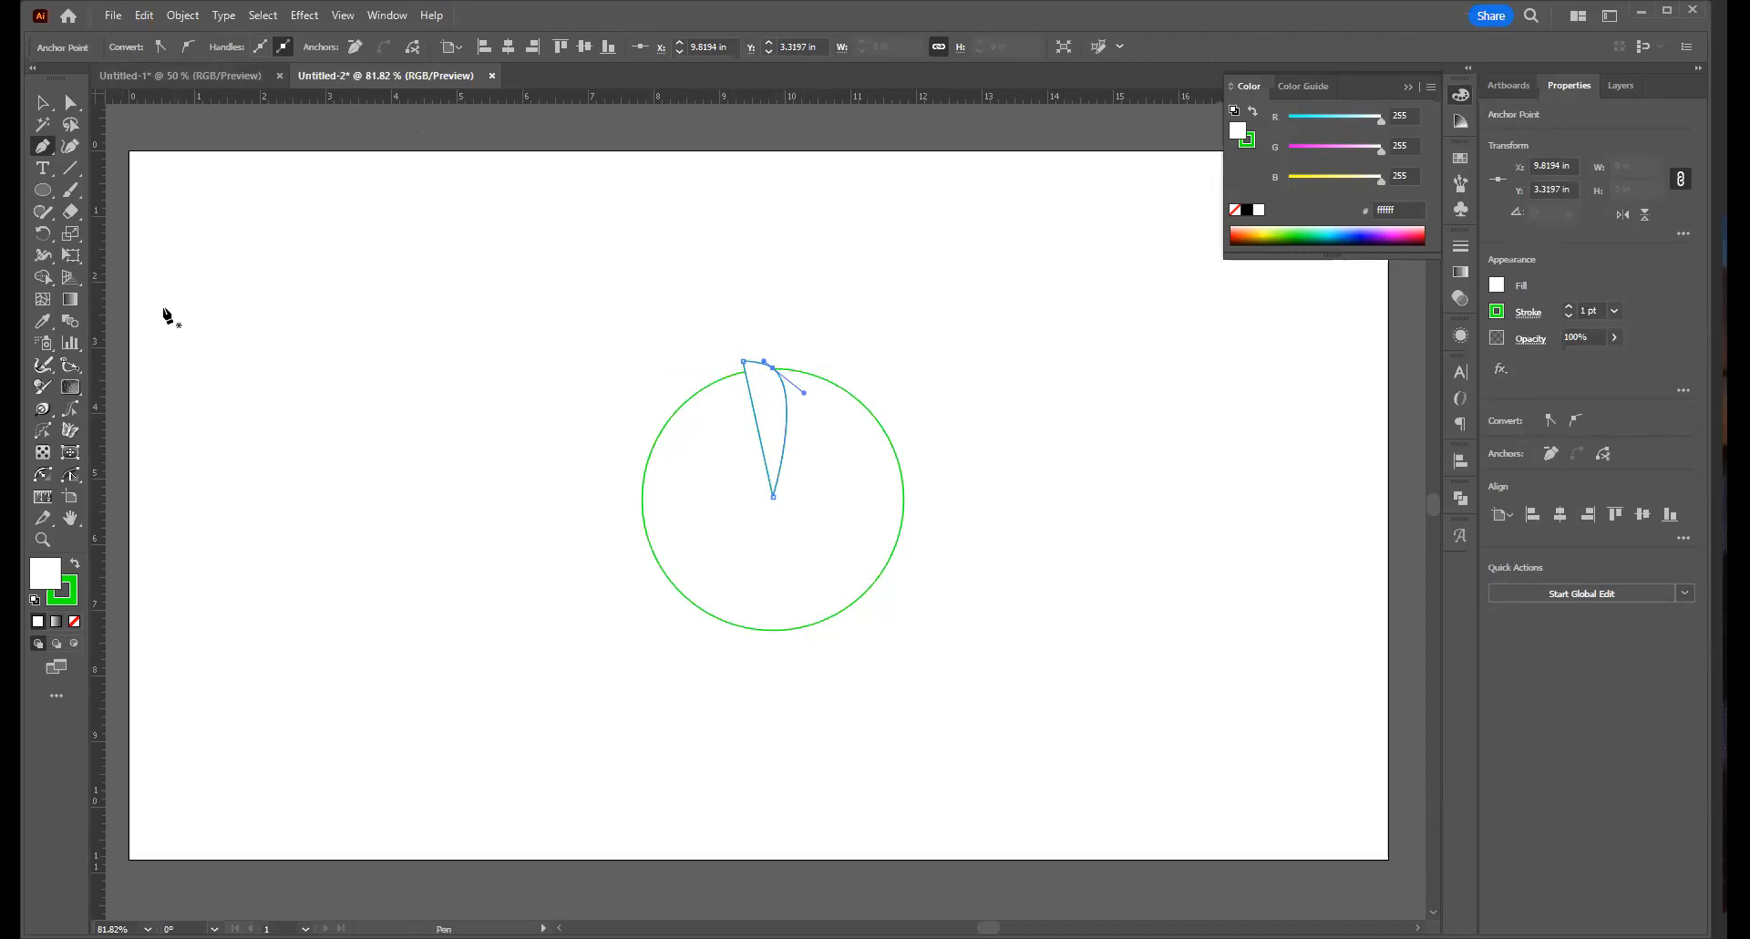
Swap the petal's fill and stroke colours to give it a green fill and white stroke, and deselect it
{"action": "left_click", "coordinate": [68, 607]}
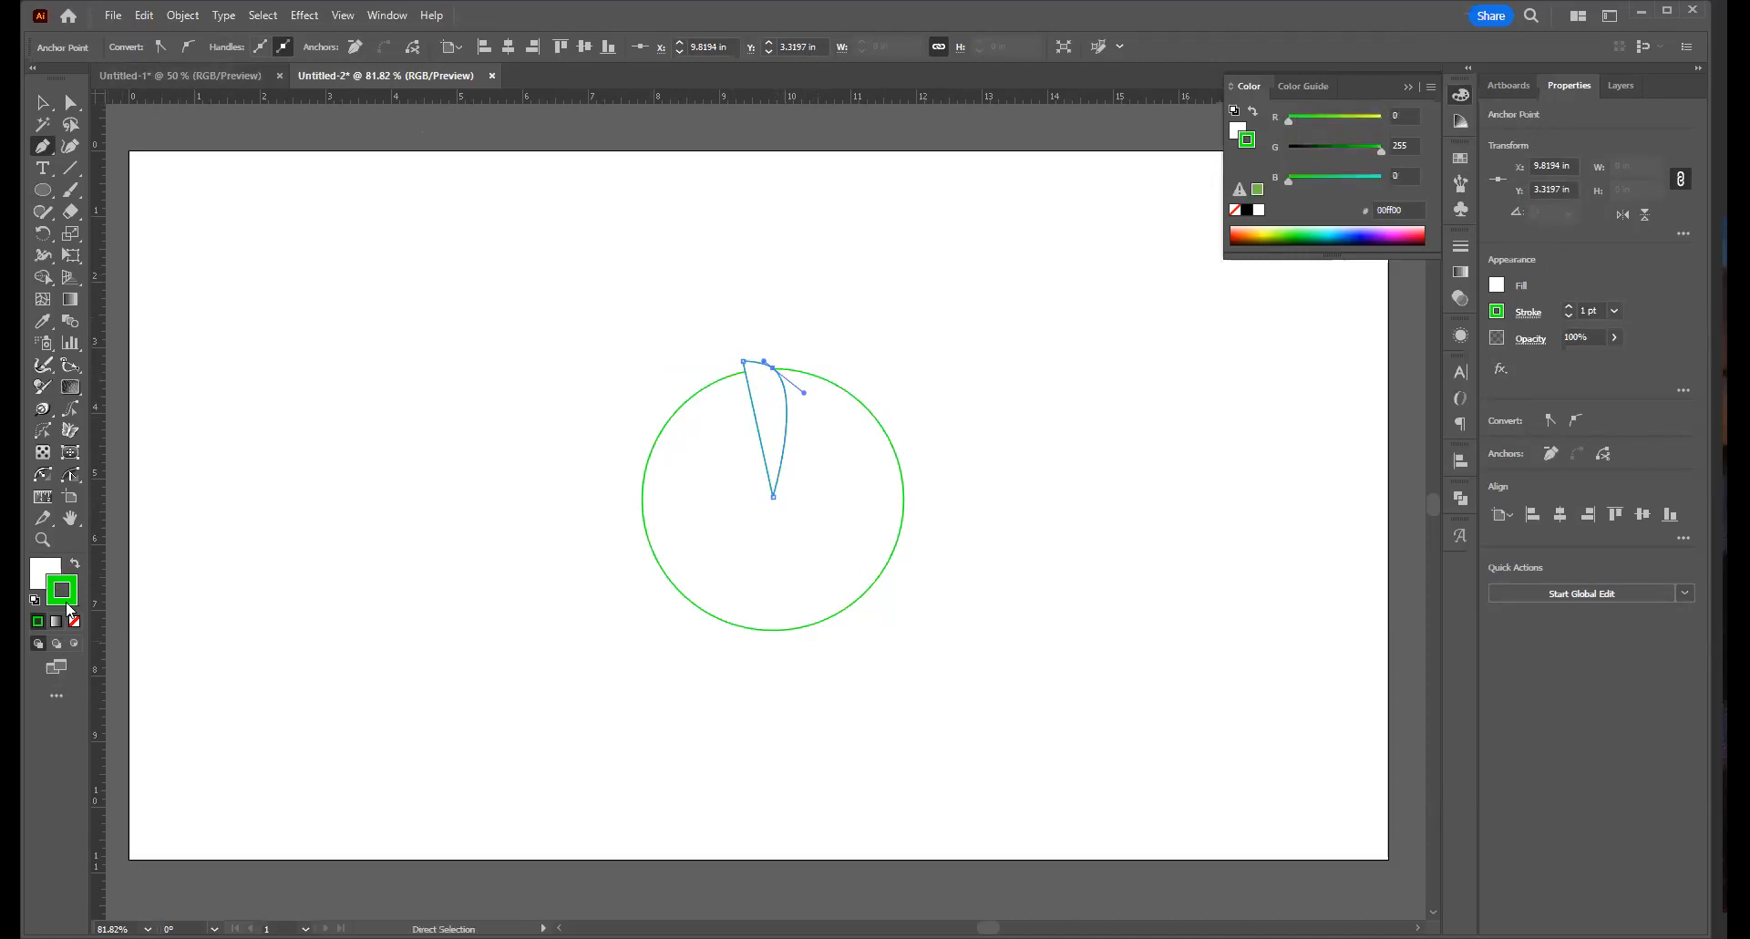
{"action": "key", "text": "v"}
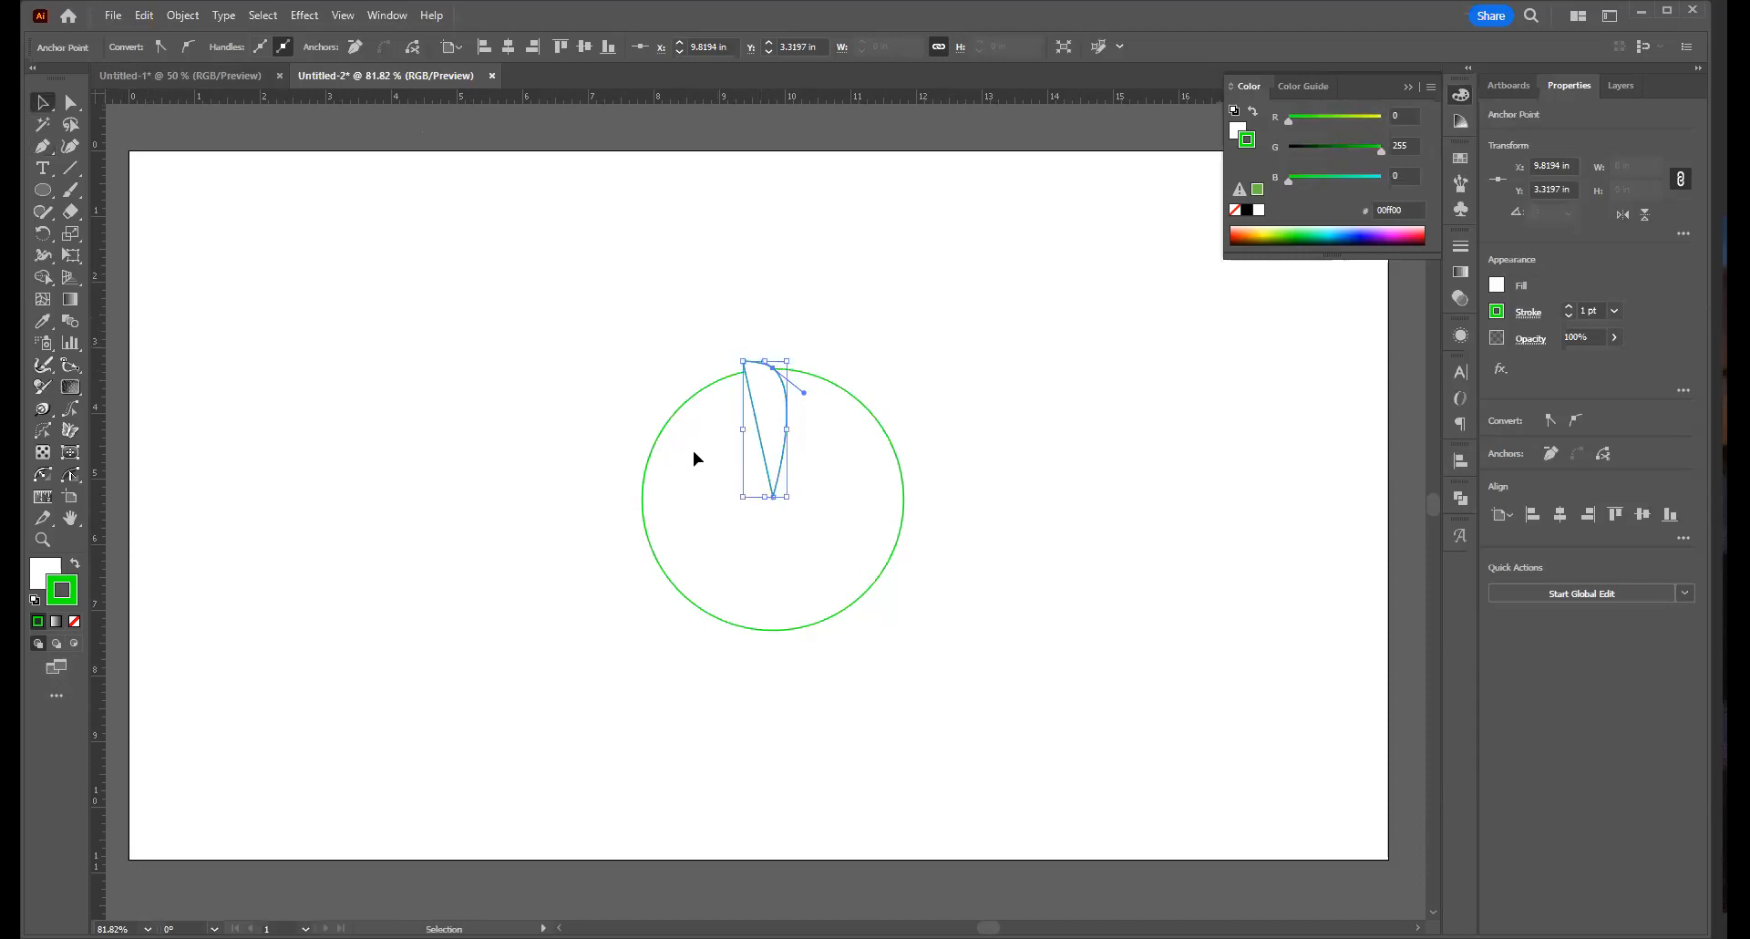
{"action": "left_click", "coordinate": [77, 563]}
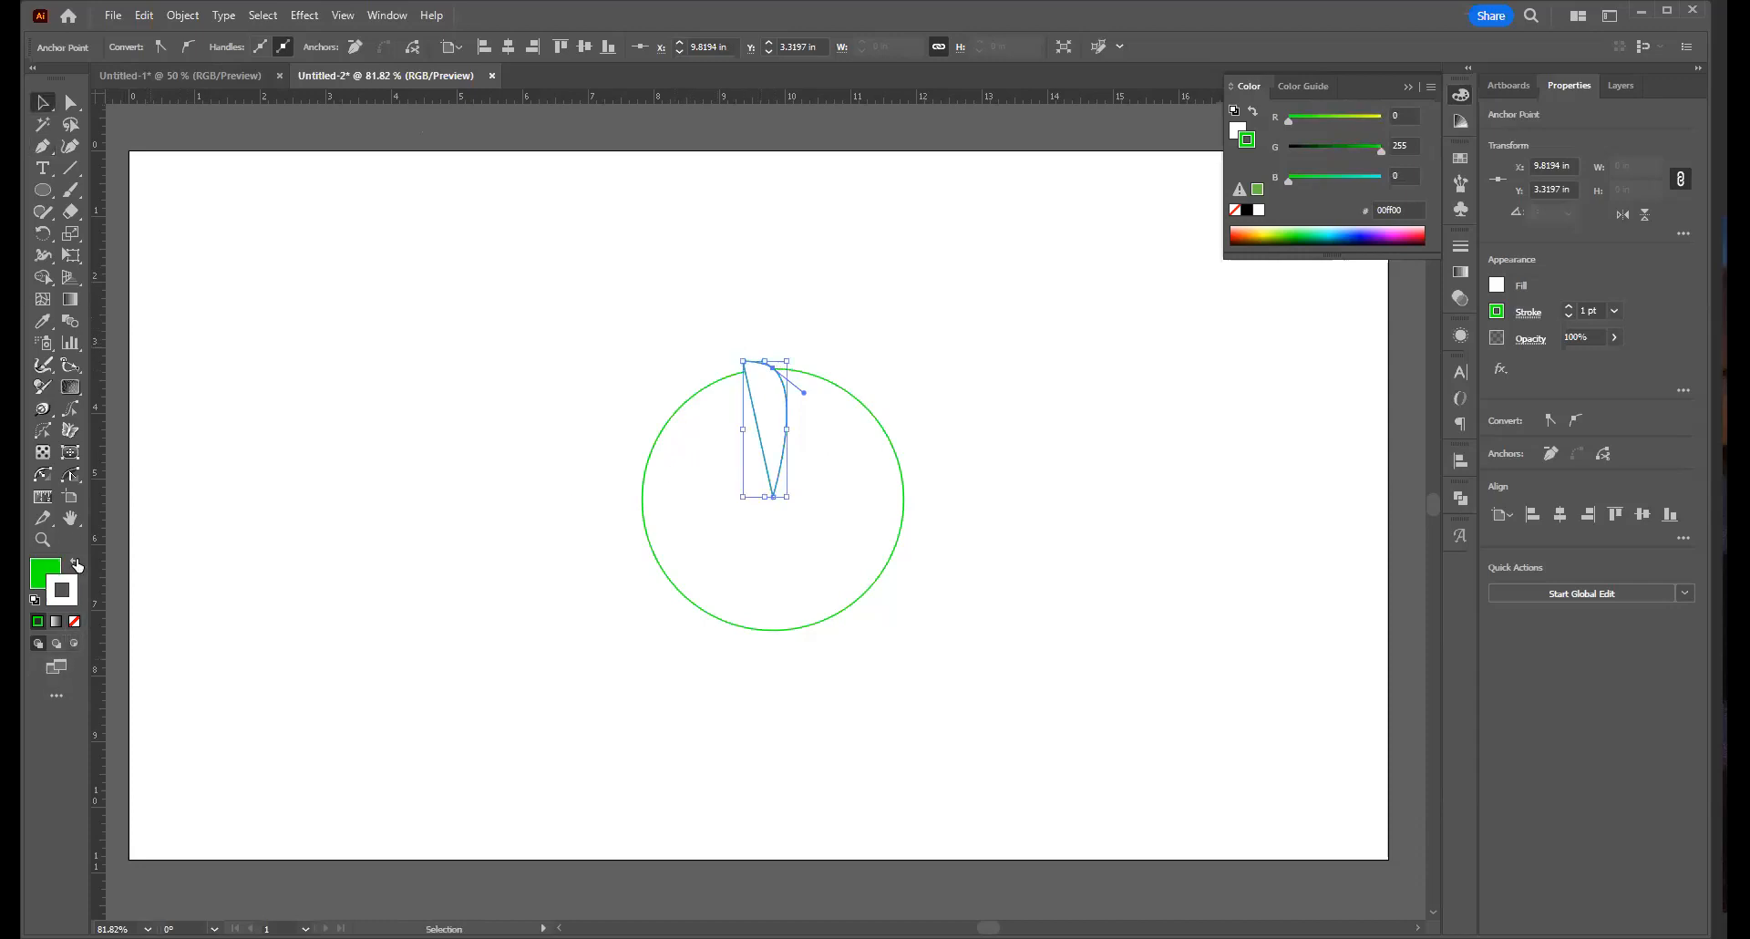
{"action": "left_click", "coordinate": [590, 496]}
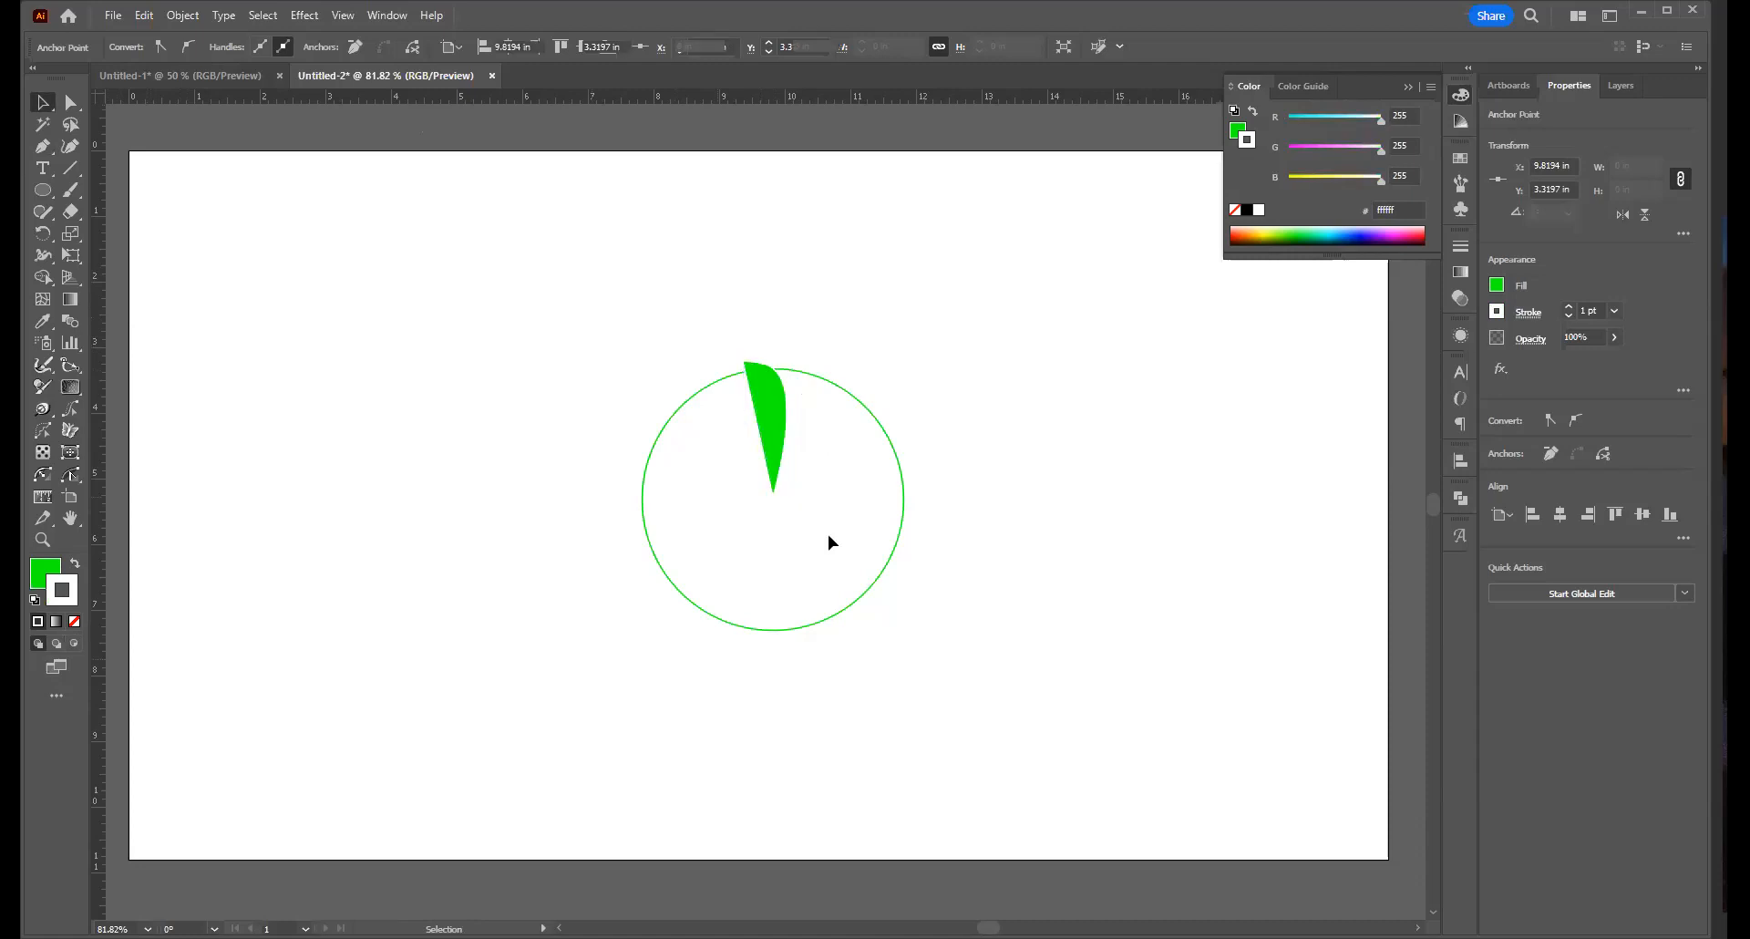
Try a copy of the petal rotated 15° about its lower tip and undo it
{"action": "left_click", "coordinate": [753, 421]}
{"action": "left_click", "coordinate": [42, 234]}
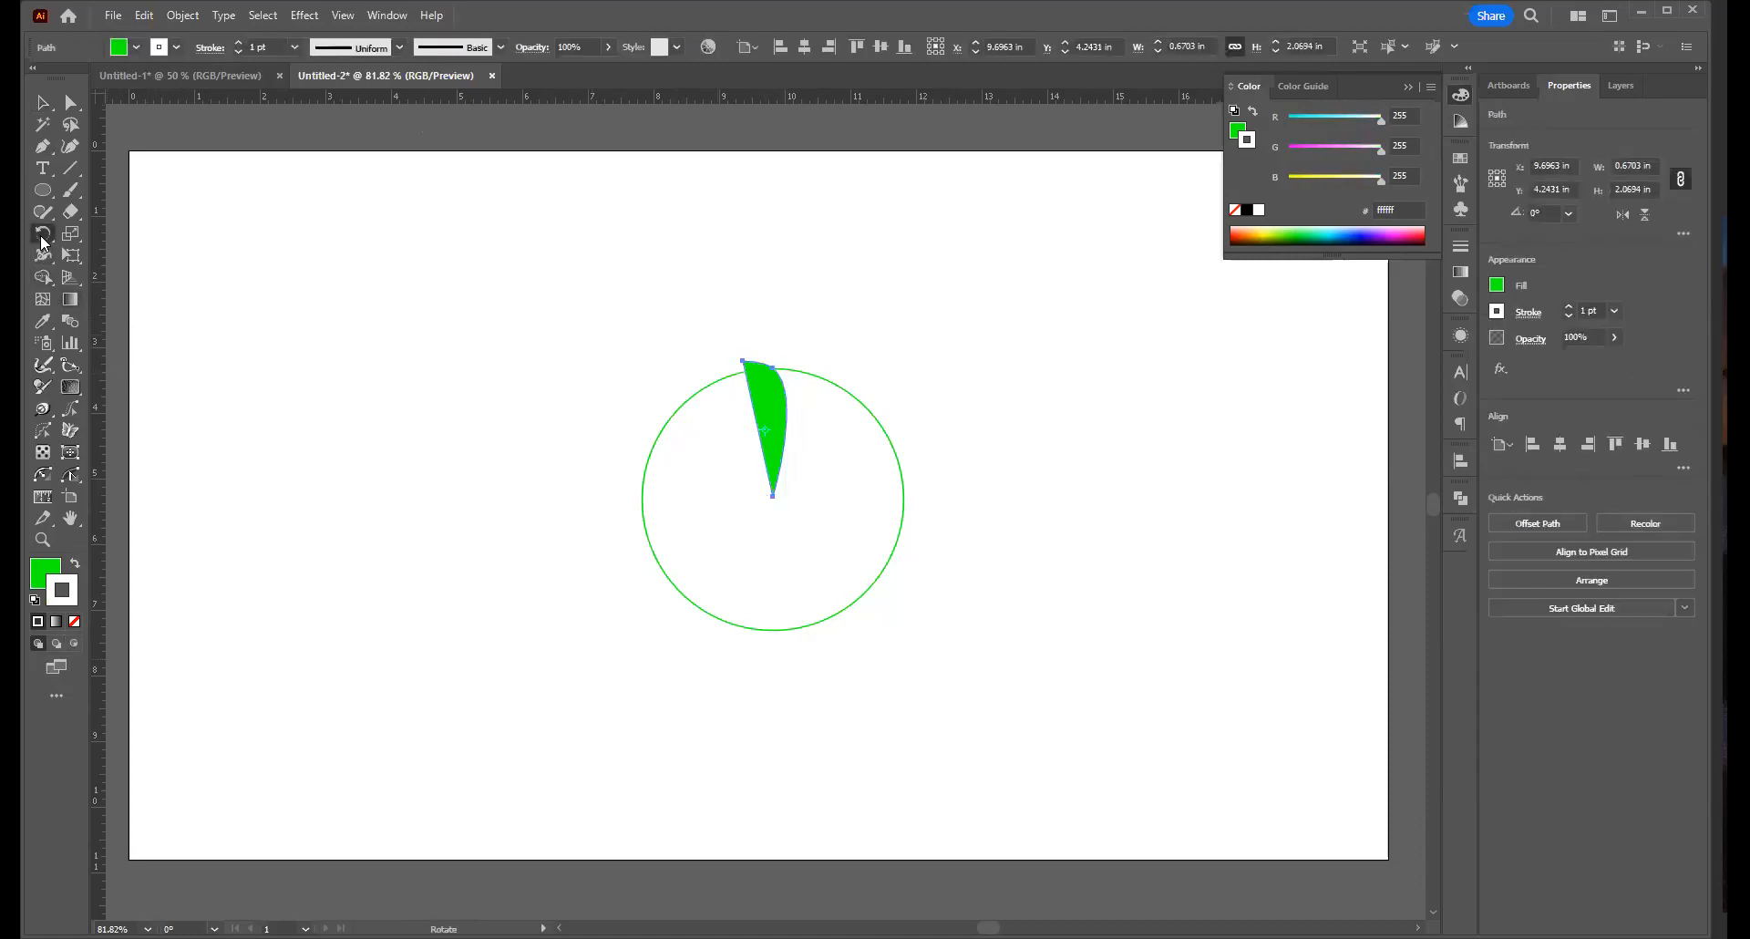
{"action": "left_click", "coordinate": [771, 499], "text": "alt"}
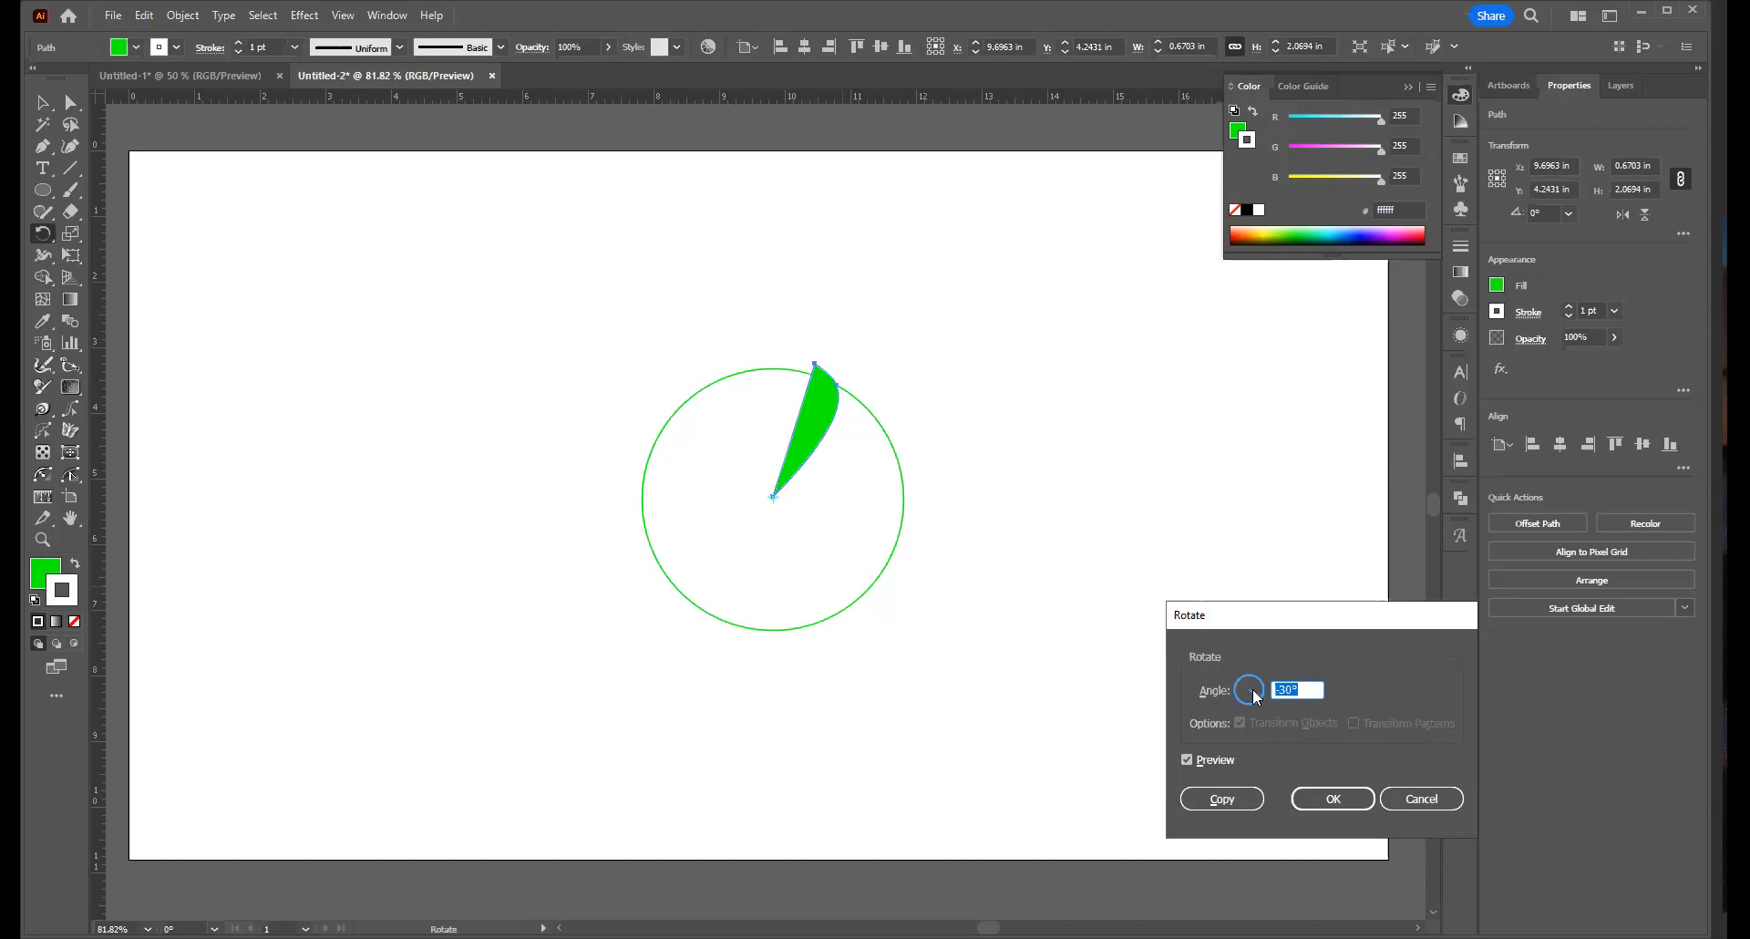
{"action": "type", "text": "15"}
{"action": "key", "text": "Tab"}
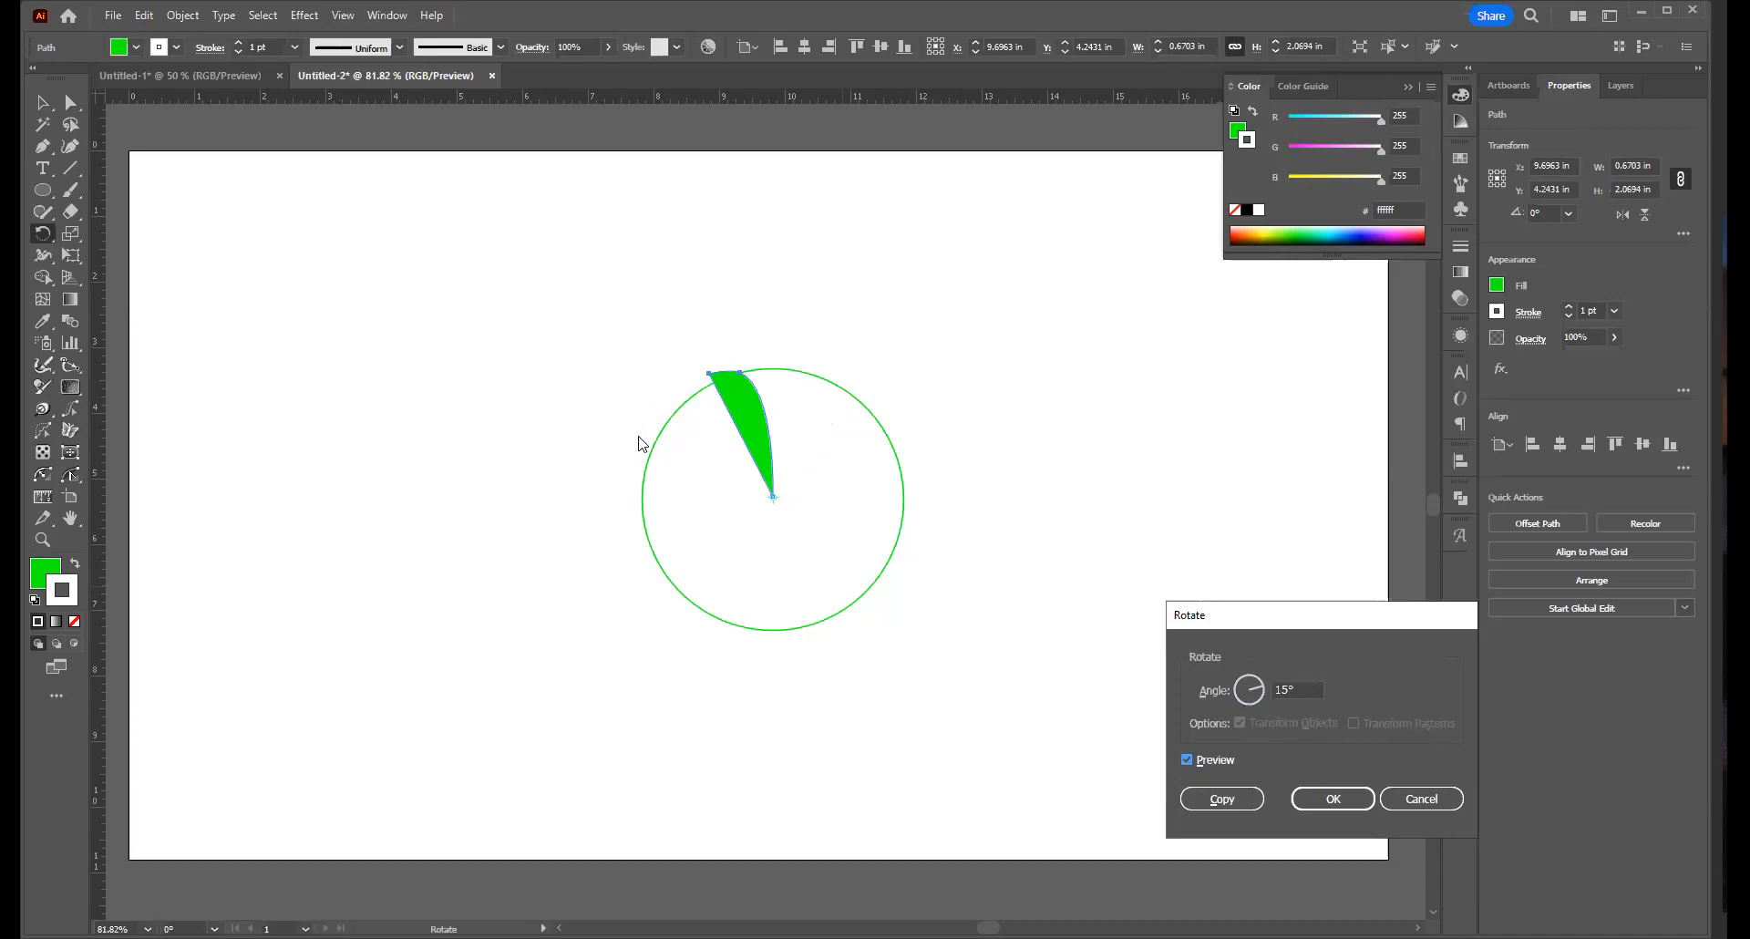
{"action": "left_click", "coordinate": [1224, 798]}
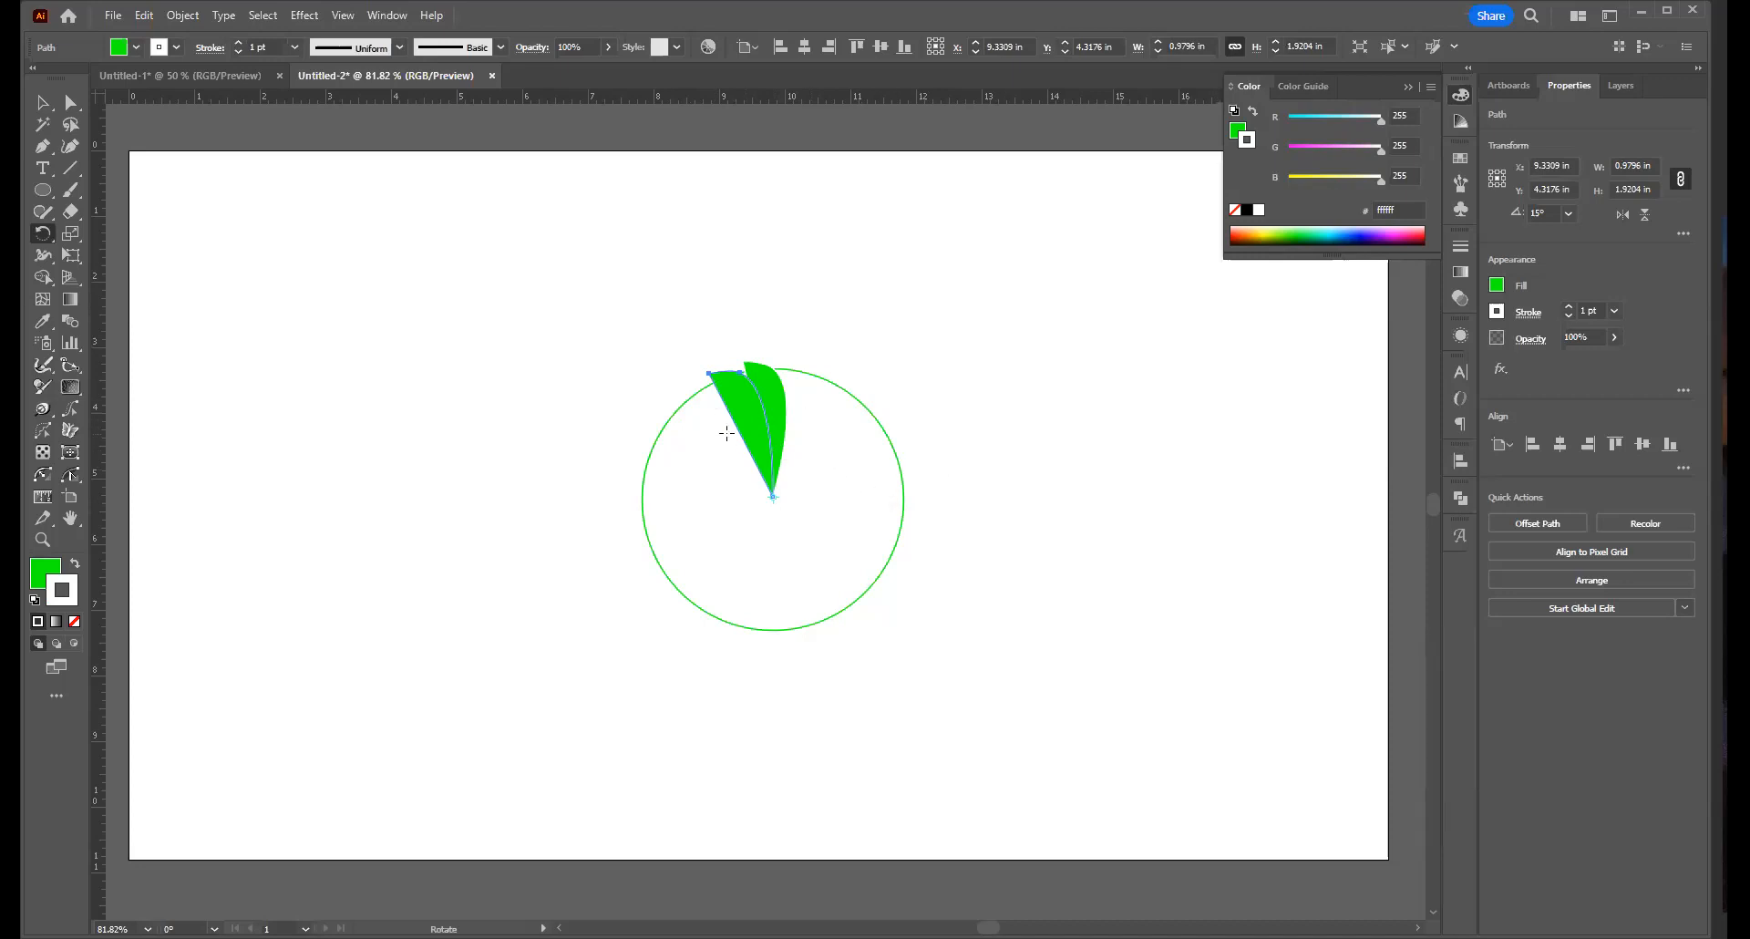
{"action": "key", "text": "ctrl+z"}
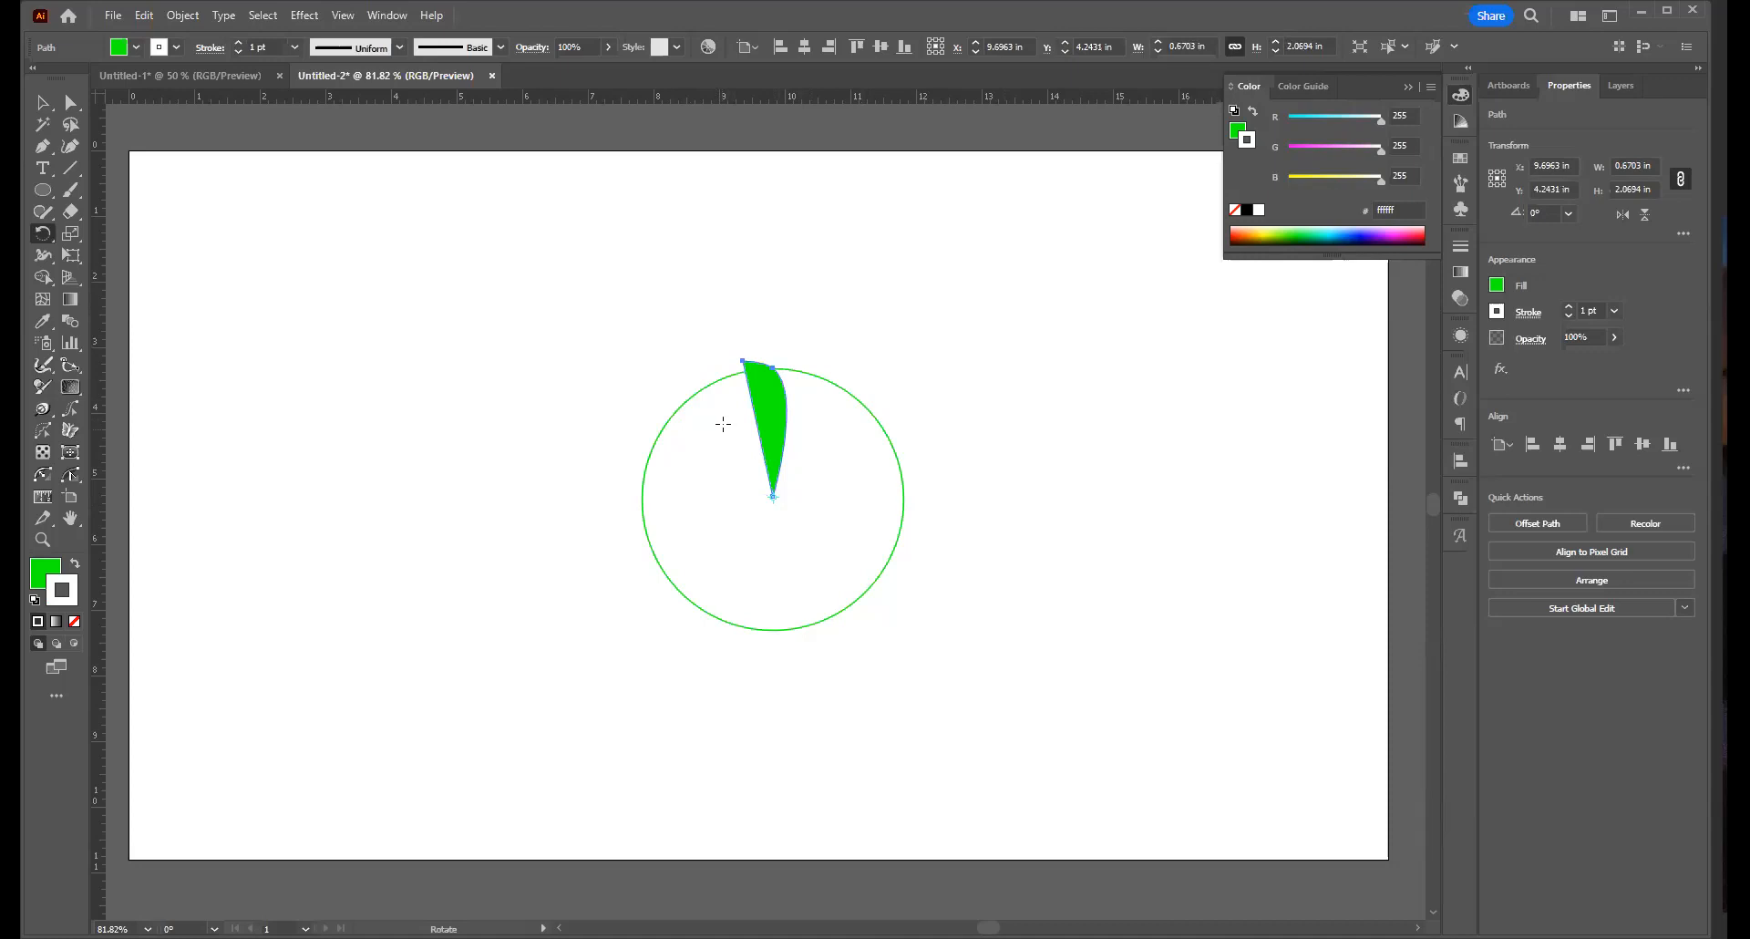
Examine the petal's lower tip and the rotation centre up close
{"action": "left_click", "coordinate": [42, 102]}
{"action": "left_click", "coordinate": [43, 234]}
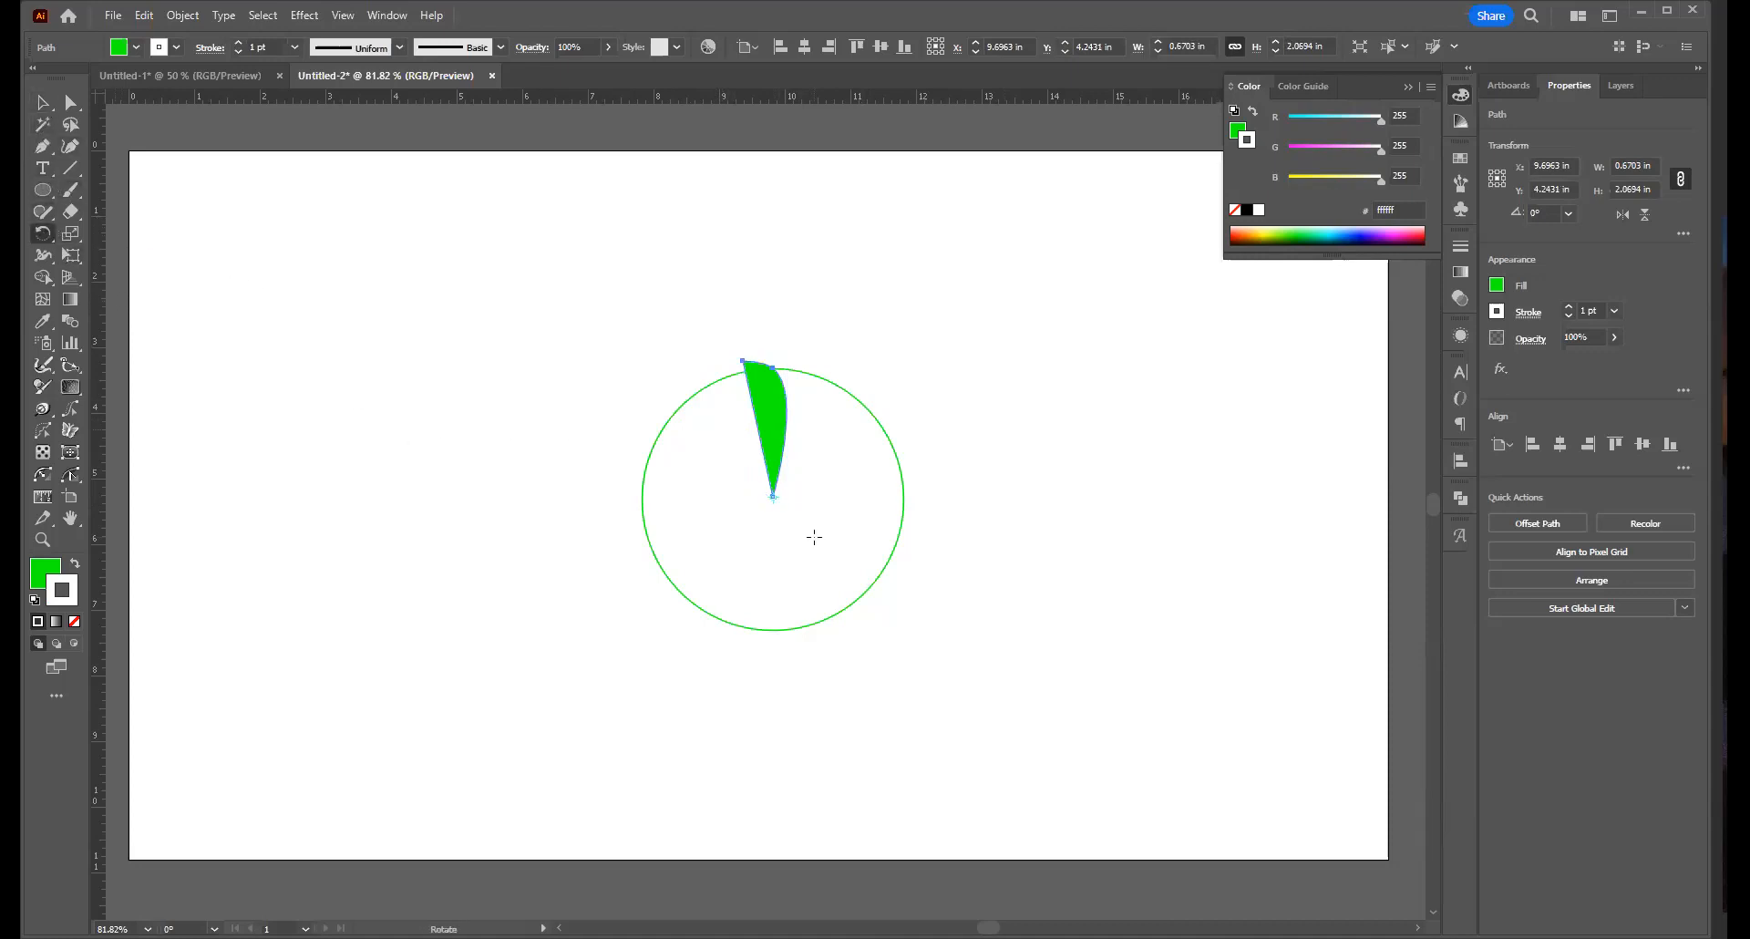
{"action": "left_click", "coordinate": [773, 497]}
{"action": "key", "text": "ctrl+space"}
{"action": "left_click_drag", "start_coordinate": [832, 543], "coordinate": [1231, 672]}
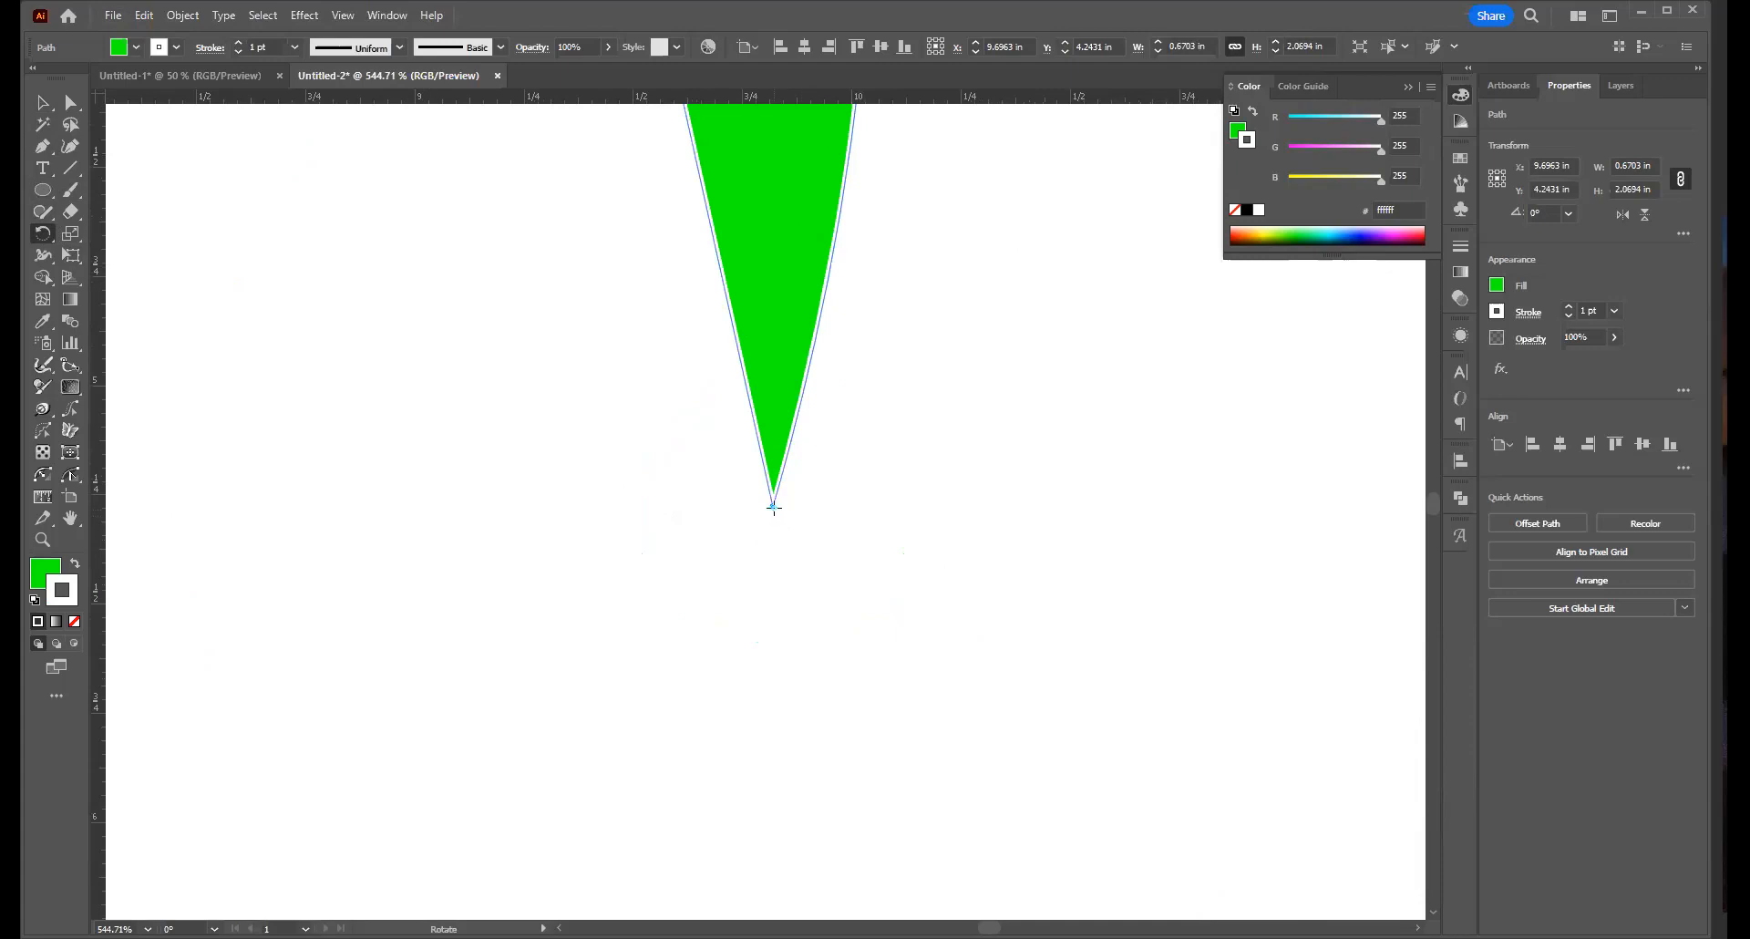
{"action": "key", "text": "ctrl+space"}
{"action": "left_click", "coordinate": [761, 383], "text": "ctrl+alt"}
{"action": "left_click", "coordinate": [803, 384], "text": "ctrl+alt"}
{"action": "left_click", "coordinate": [764, 506], "text": "ctrl+alt"}
{"action": "left_click", "coordinate": [755, 551], "text": "ctrl+alt"}
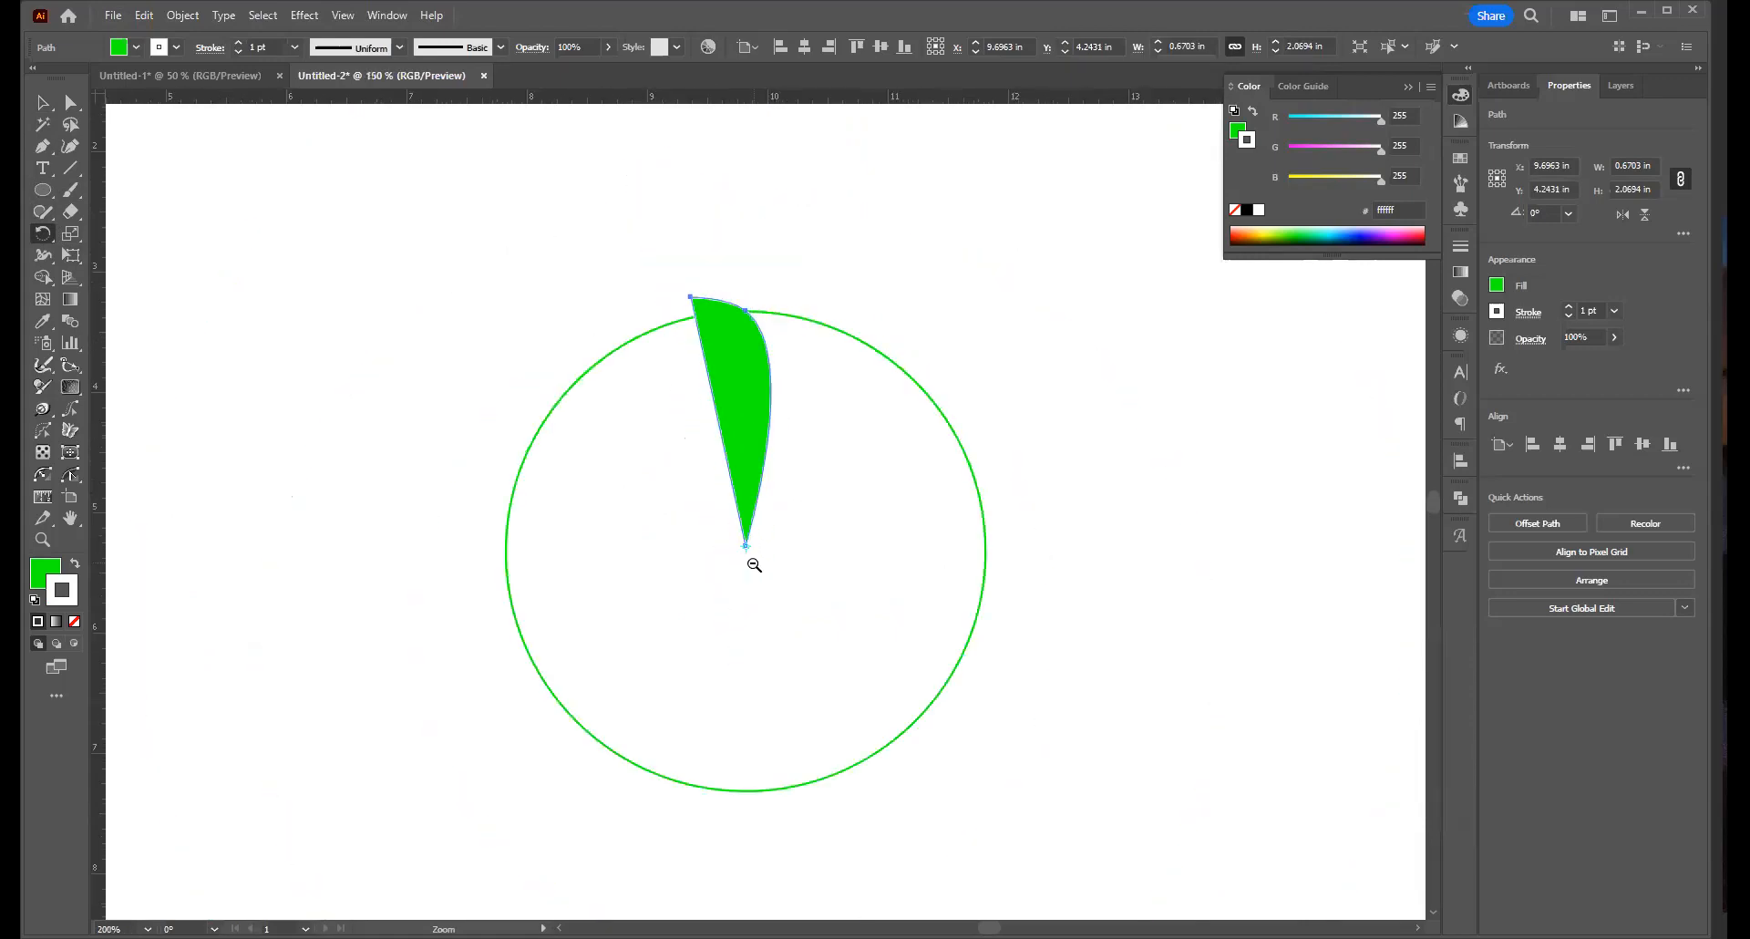
{"action": "left_click_drag", "start_coordinate": [788, 636], "coordinate": [829, 579]}
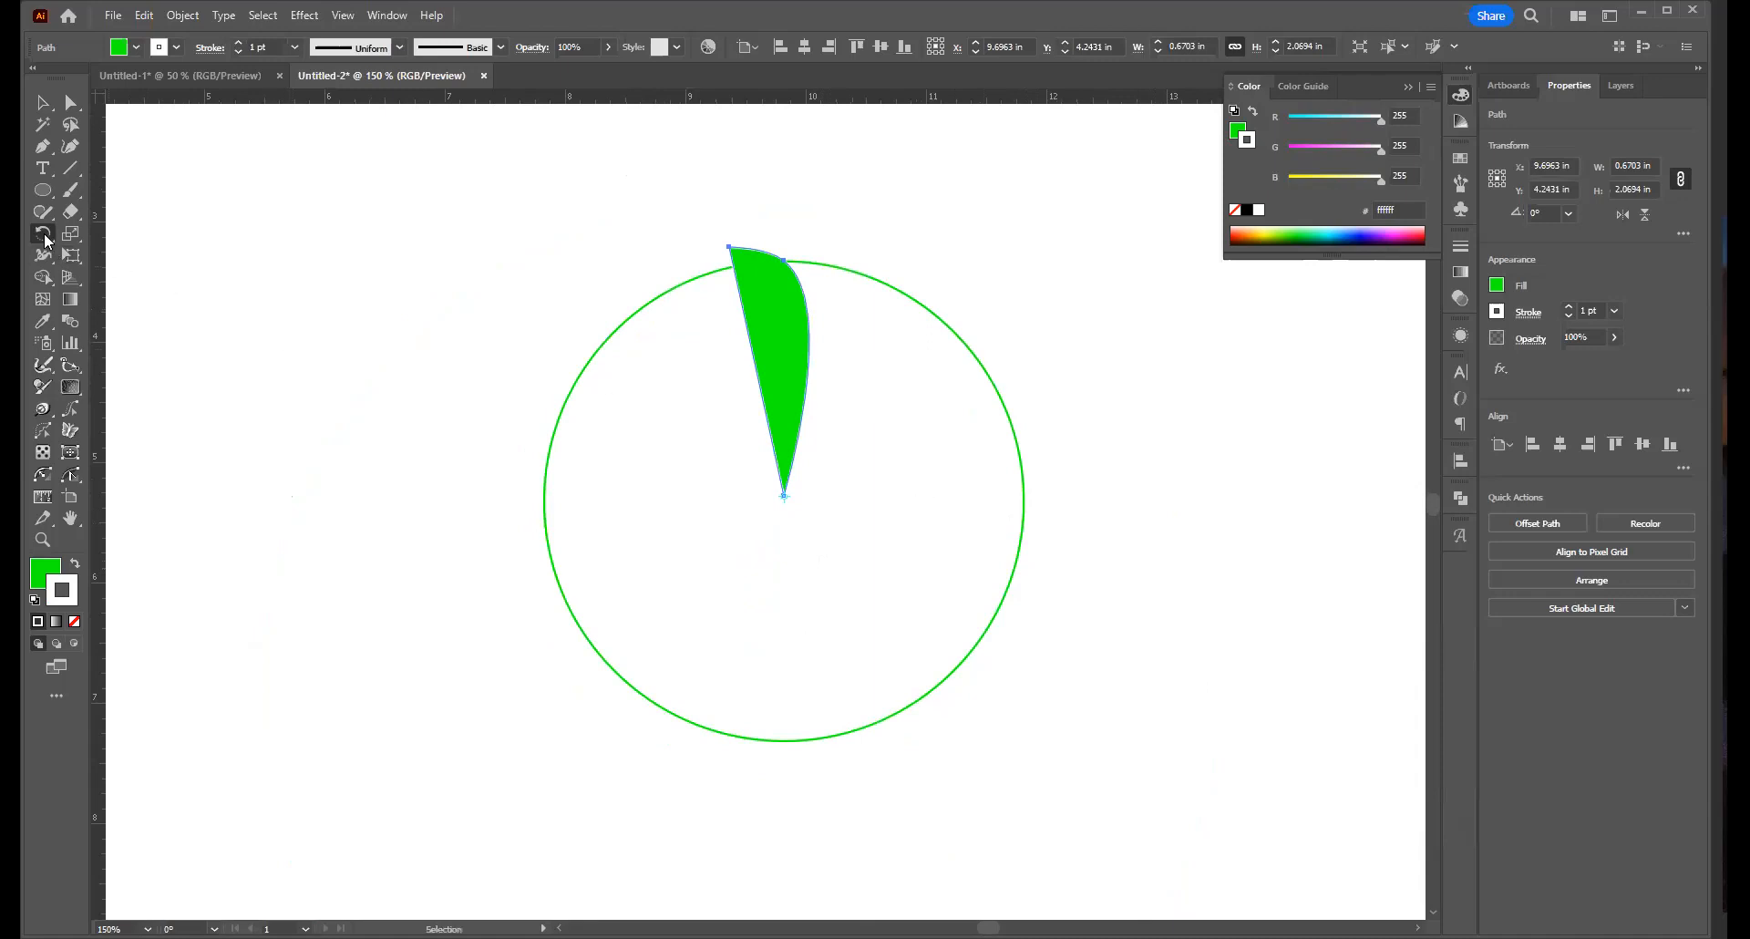
Try rotating the petal itself by 60° about its lower tip and undo the rotation
{"action": "left_click_drag", "start_coordinate": [43, 232], "coordinate": [161, 240]}
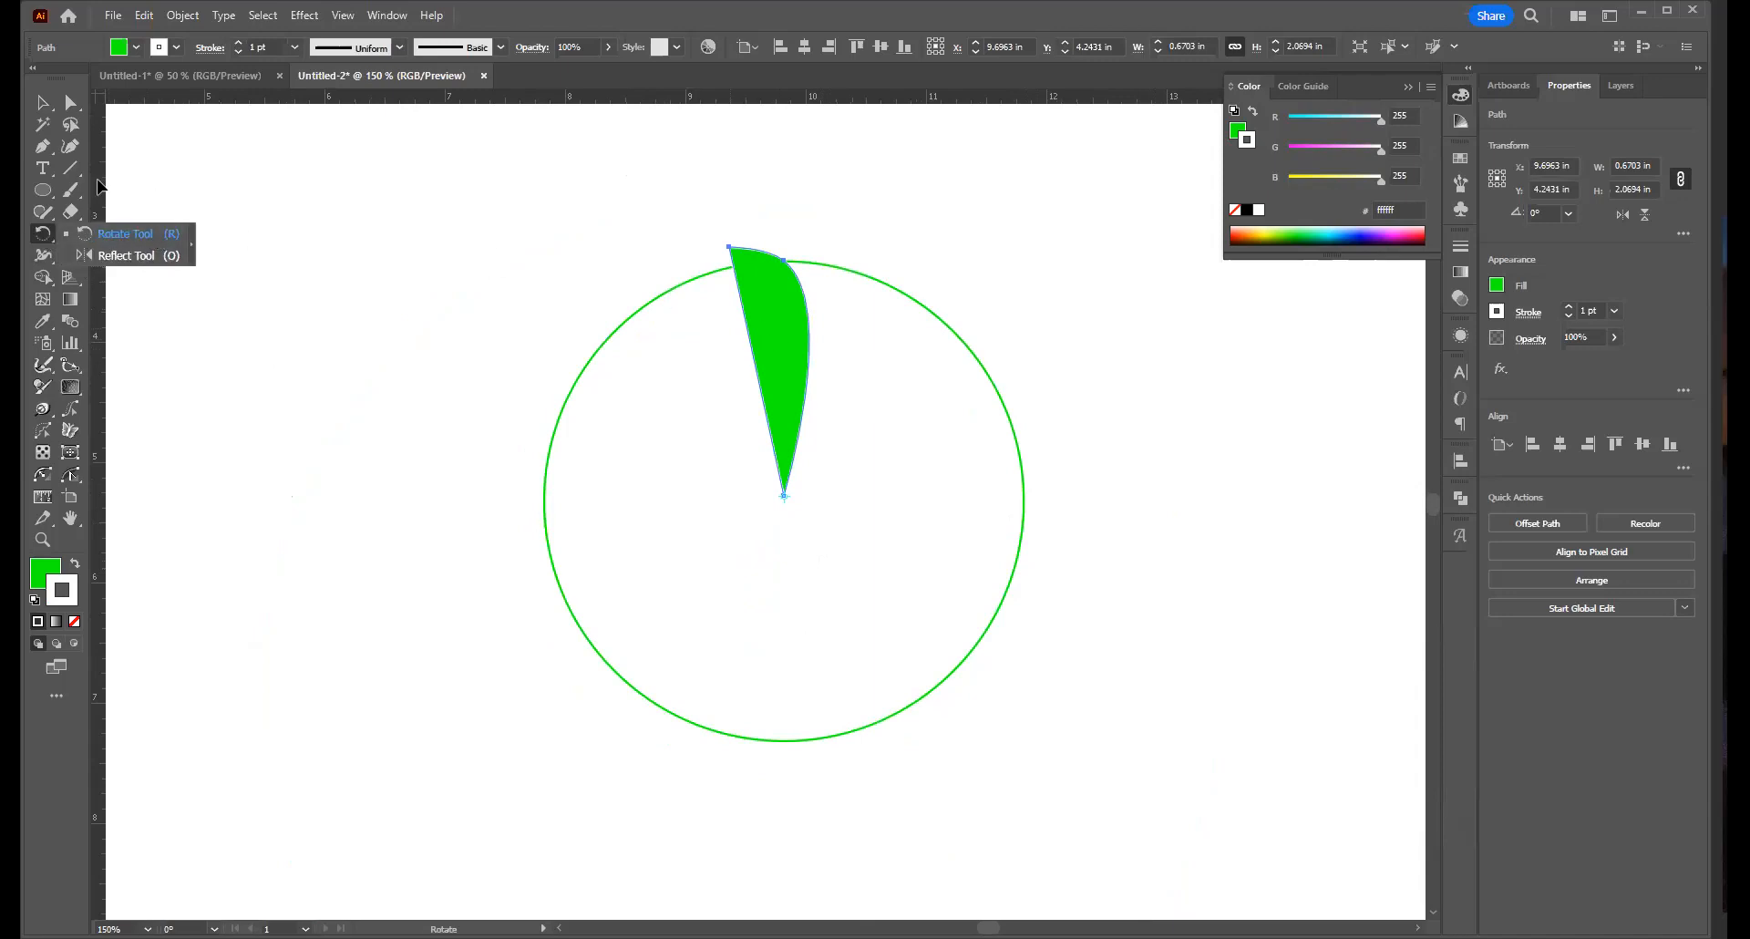
{"action": "left_click", "coordinate": [42, 102]}
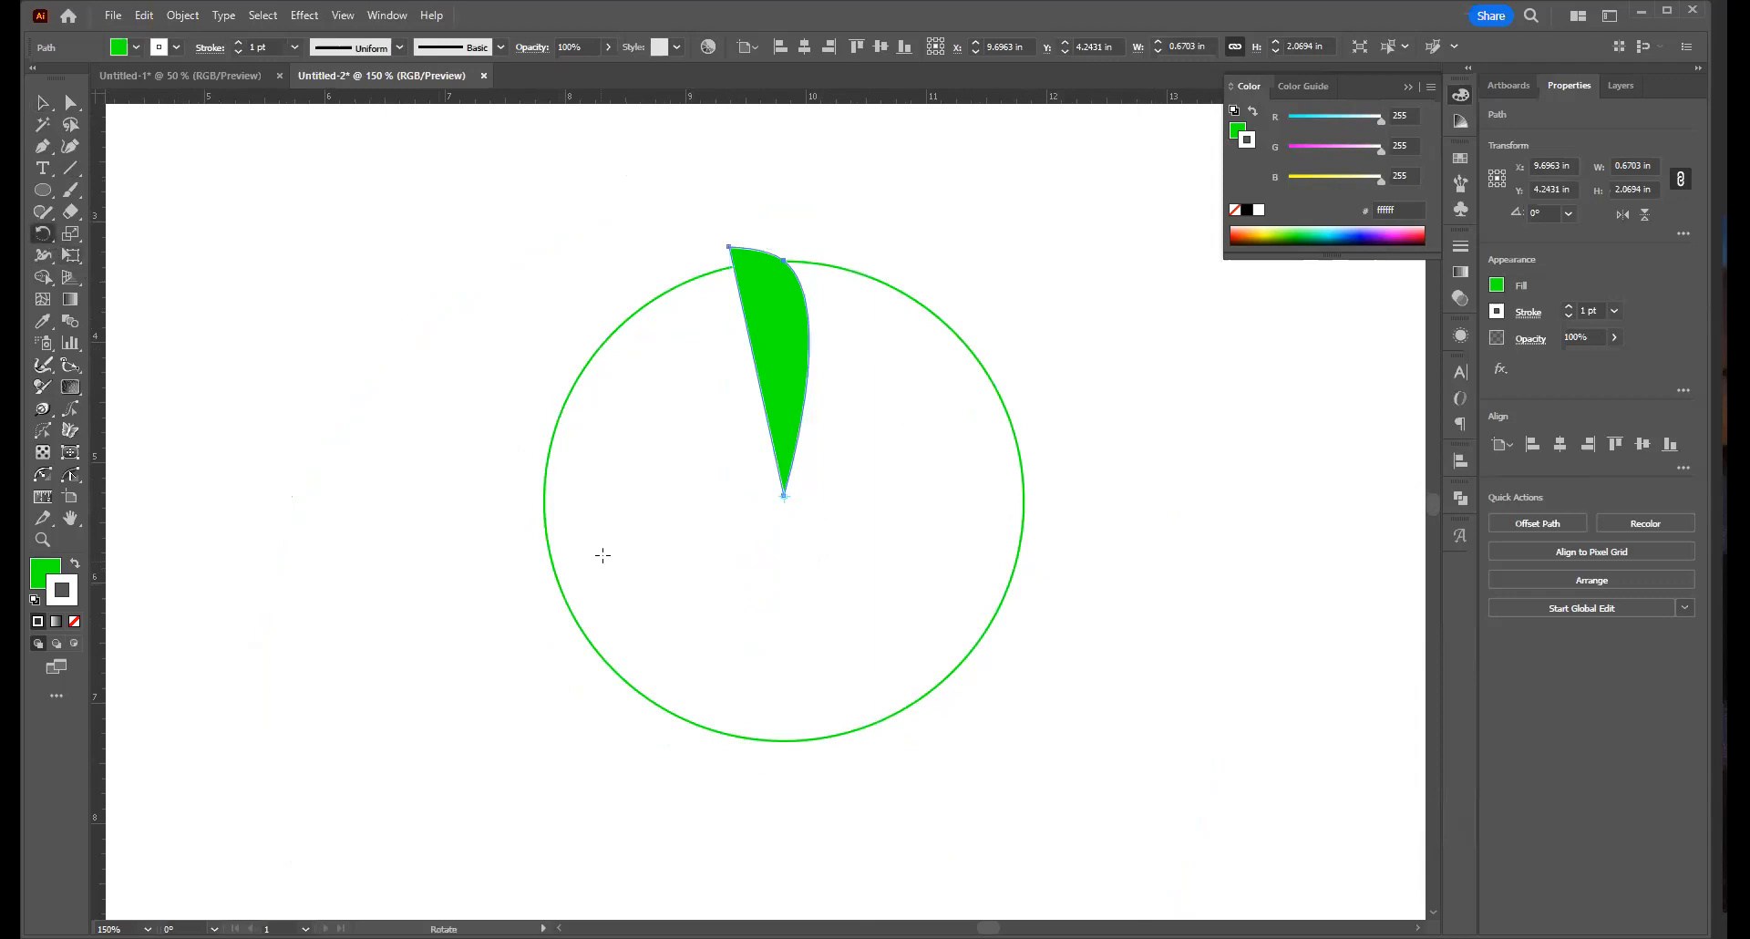
{"action": "left_click", "coordinate": [784, 496], "text": "alt"}
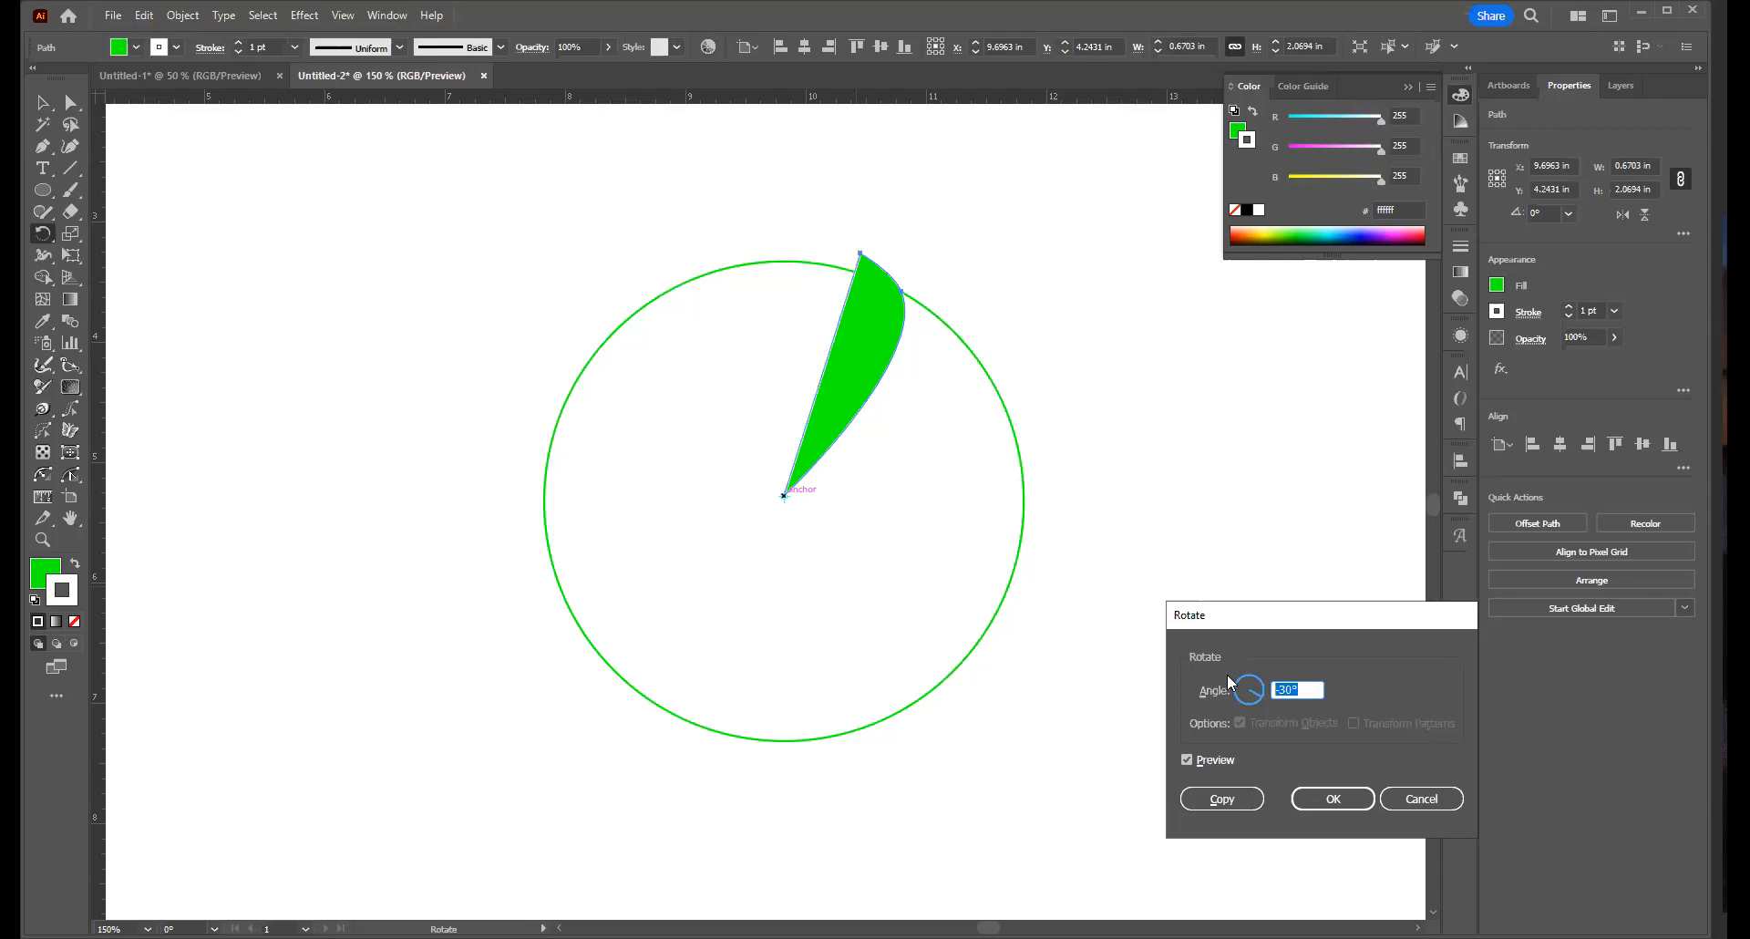
{"action": "type", "text": "60"}
{"action": "key", "text": "Tab"}
{"action": "key", "text": "Return"}
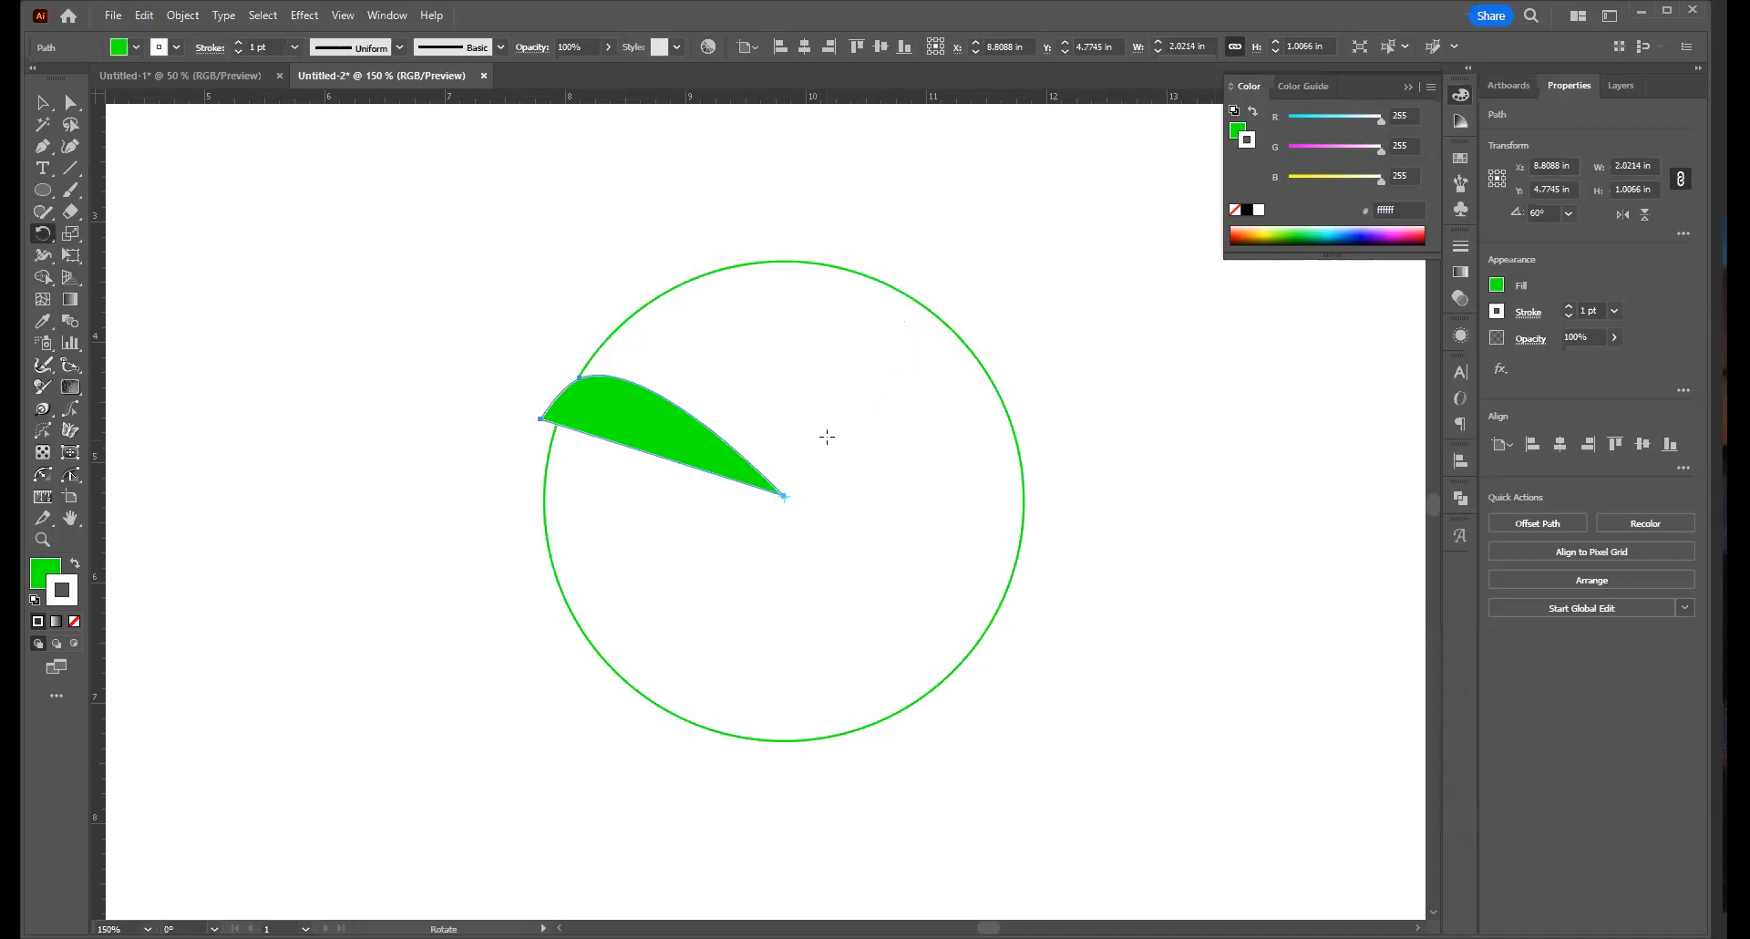
{"action": "key", "text": "ctrl+z"}
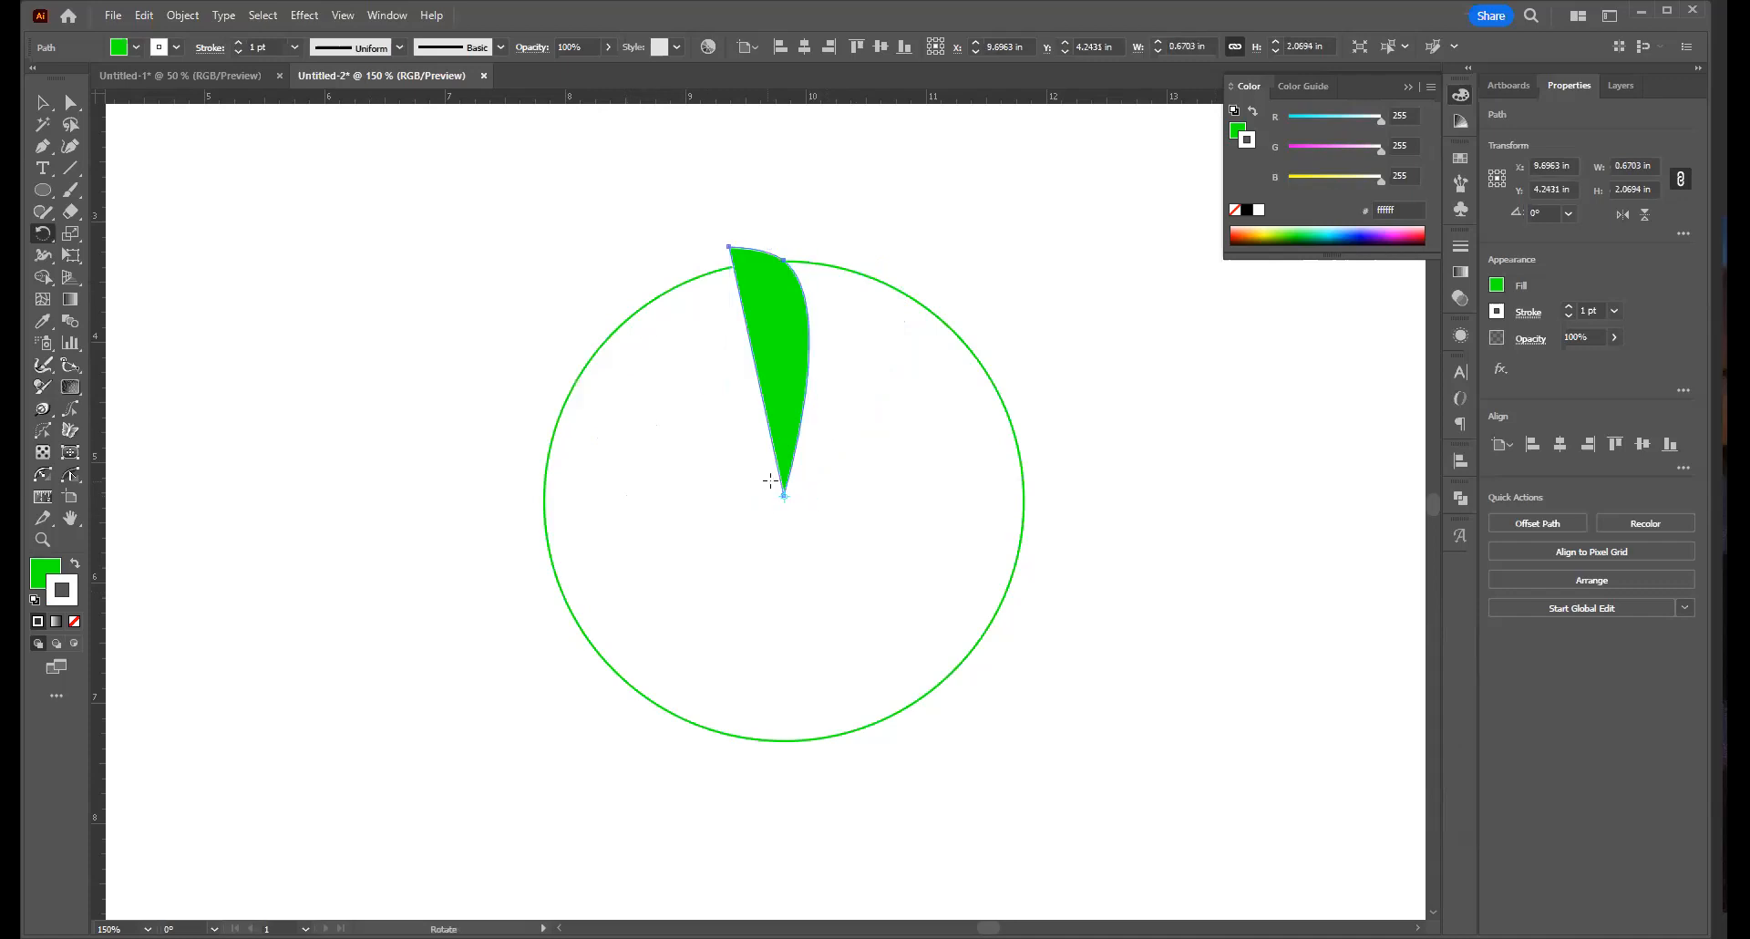
Create a copy of the petal rotated 60° about its lower tip
{"action": "key", "text": "v"}
{"action": "left_click", "coordinate": [43, 234]}
{"action": "left_click_drag", "start_coordinate": [789, 501], "coordinate": [782, 496]}
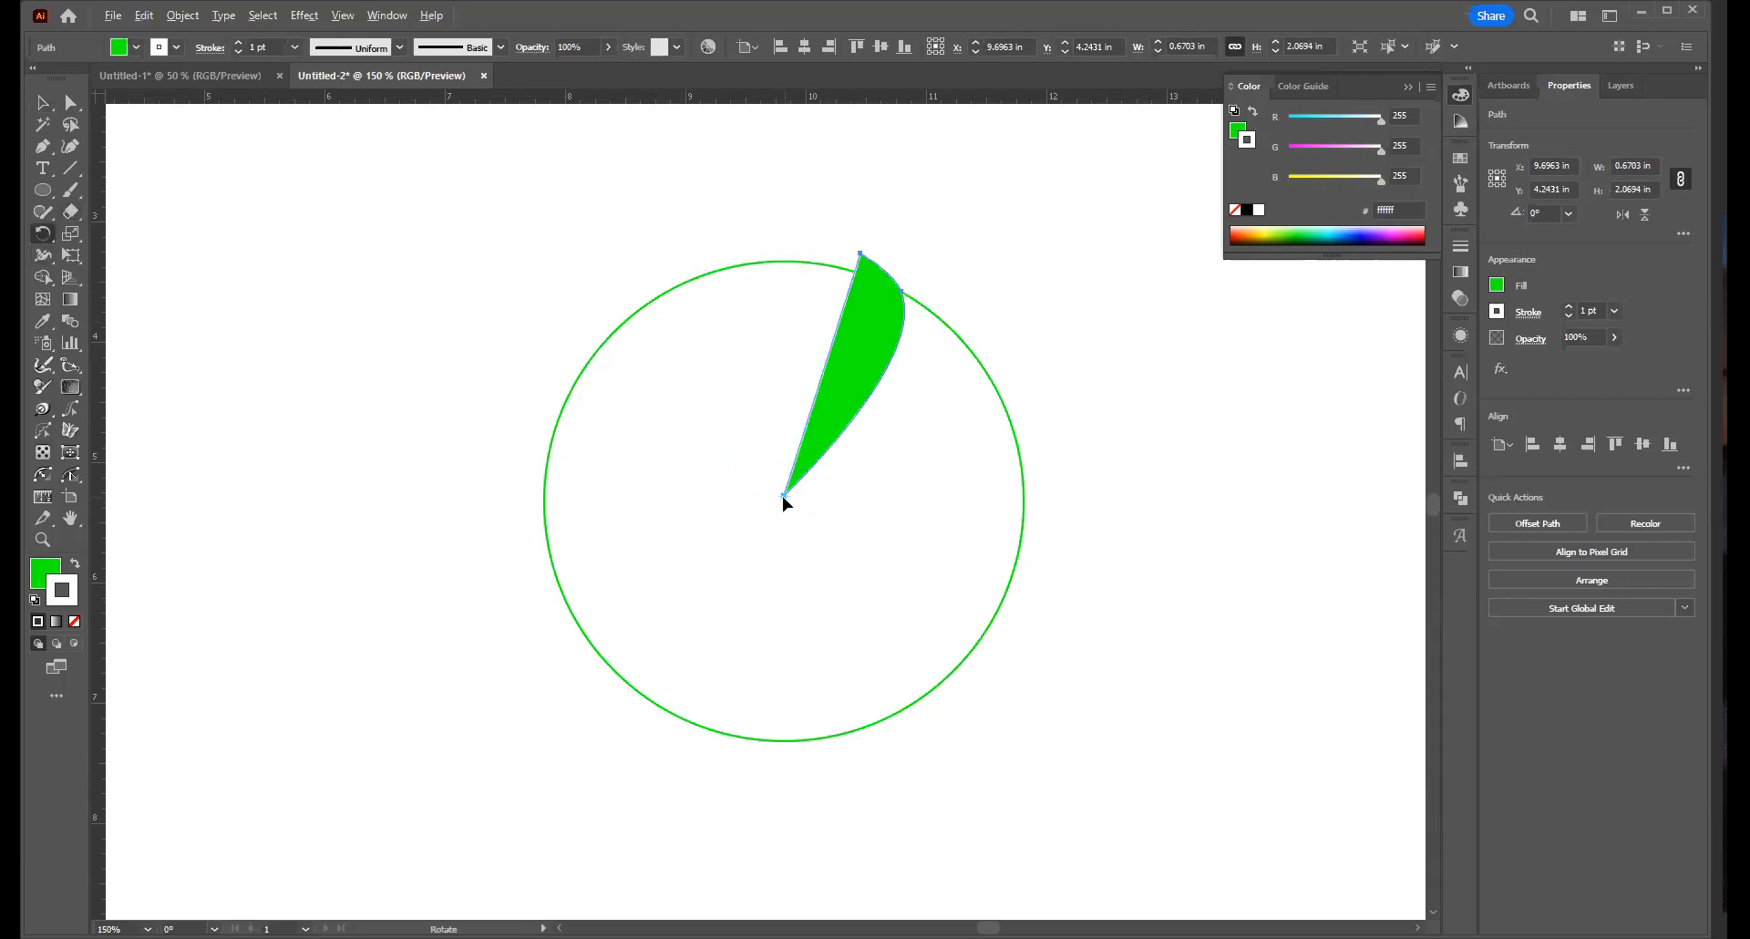
{"action": "left_click", "coordinate": [783, 496], "text": "alt"}
{"action": "type", "text": "60"}
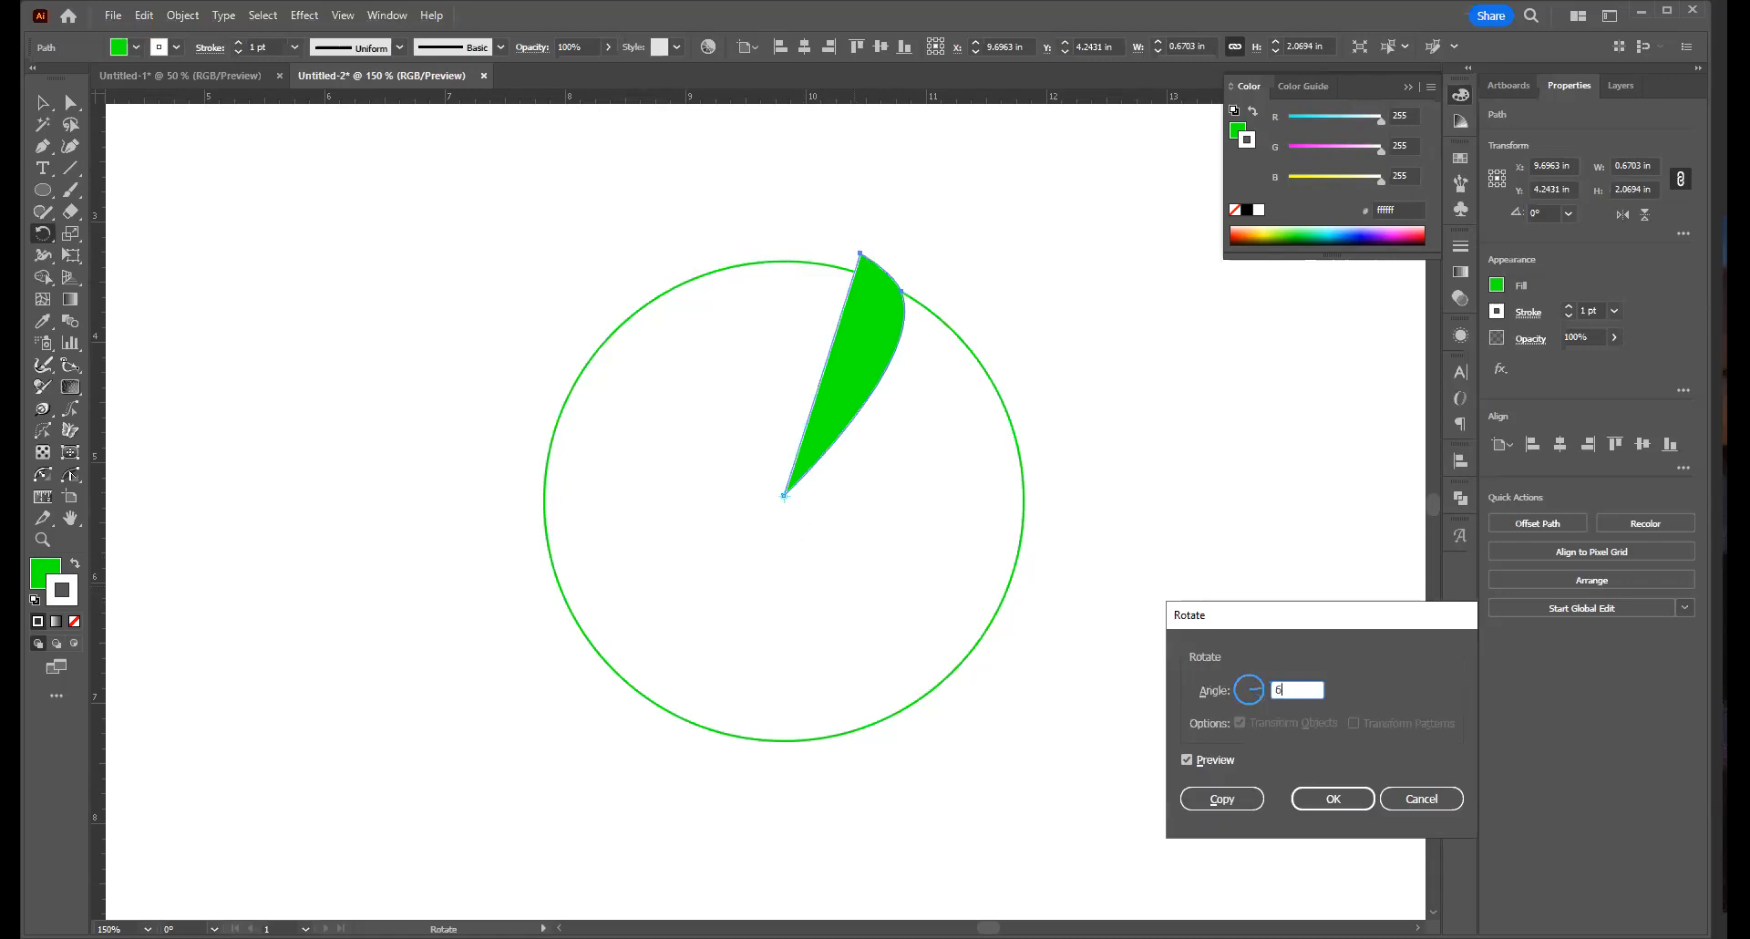
{"action": "left_click", "coordinate": [1203, 800]}
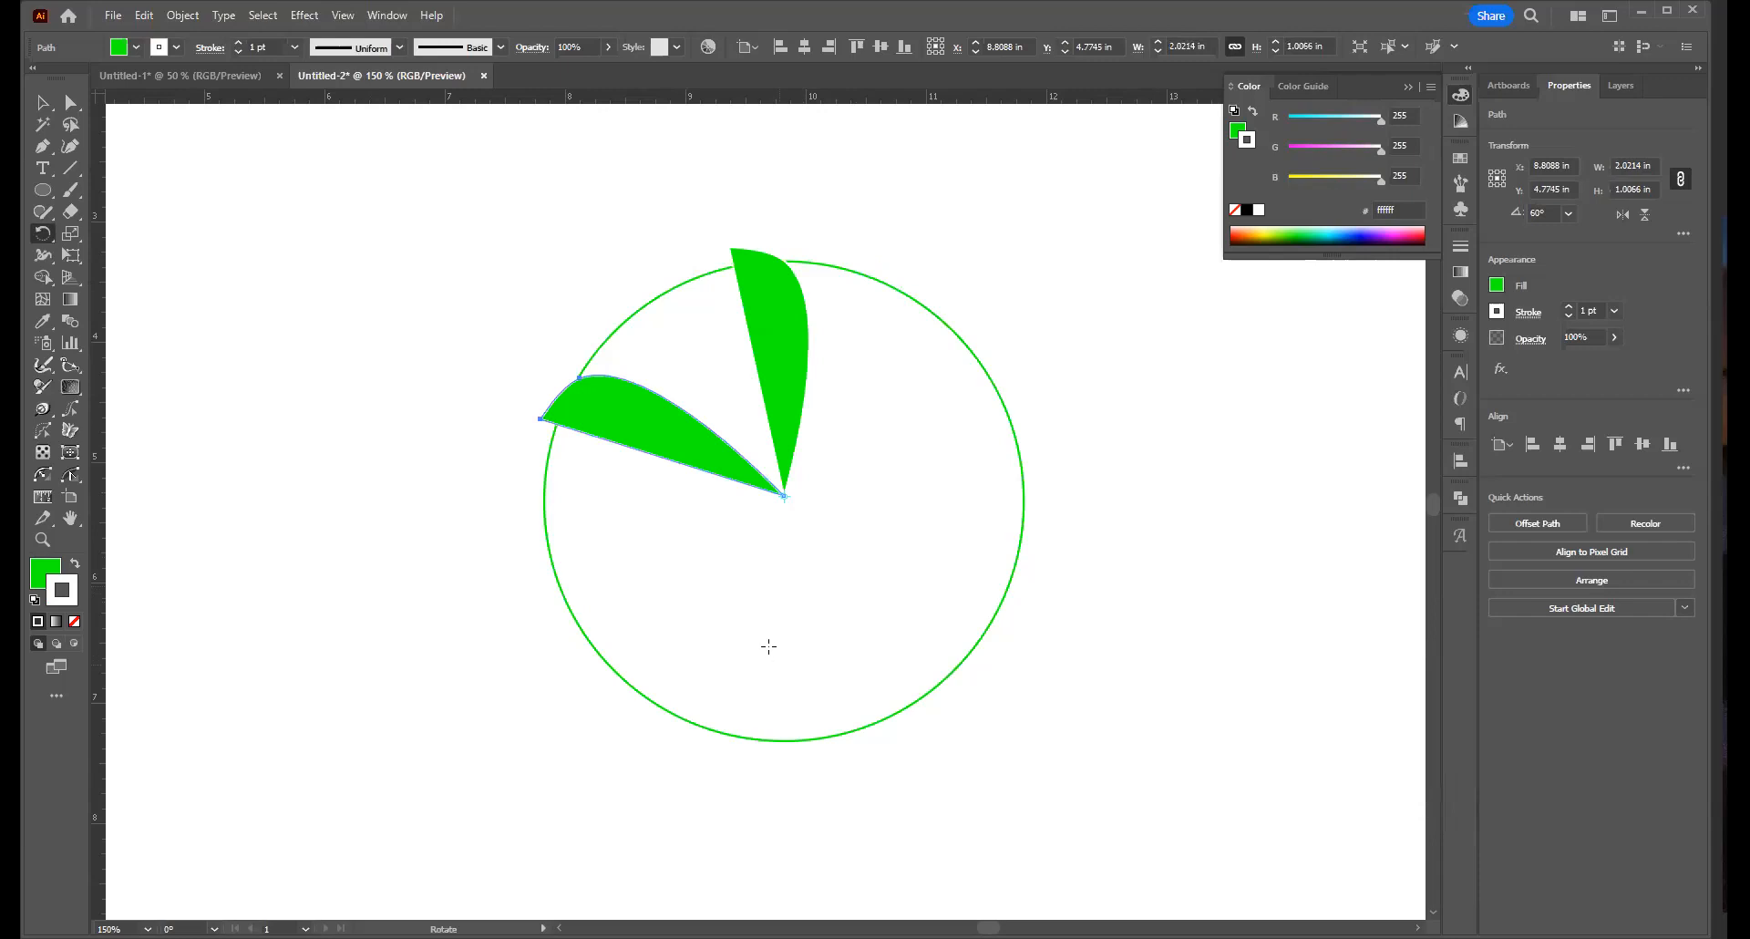
Undo the rotated petal copy and redo it
{"action": "key", "text": "v"}
{"action": "left_click", "coordinate": [806, 578]}
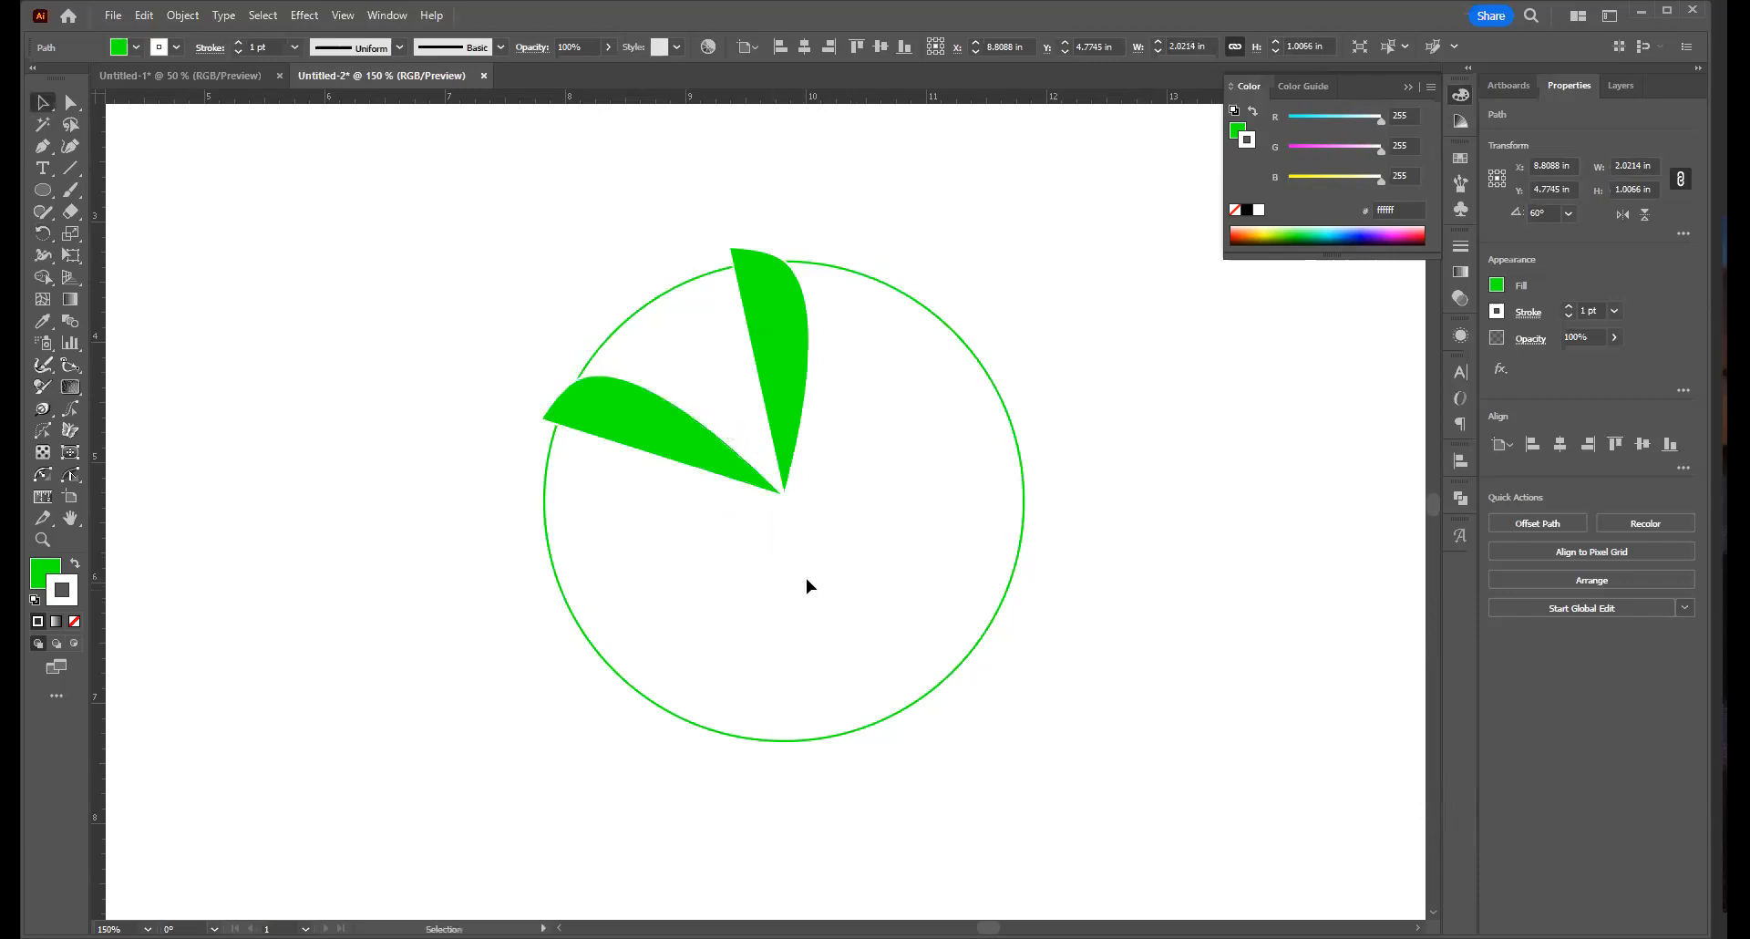
{"action": "key", "text": "a"}
{"action": "key", "text": "ctrl+z"}
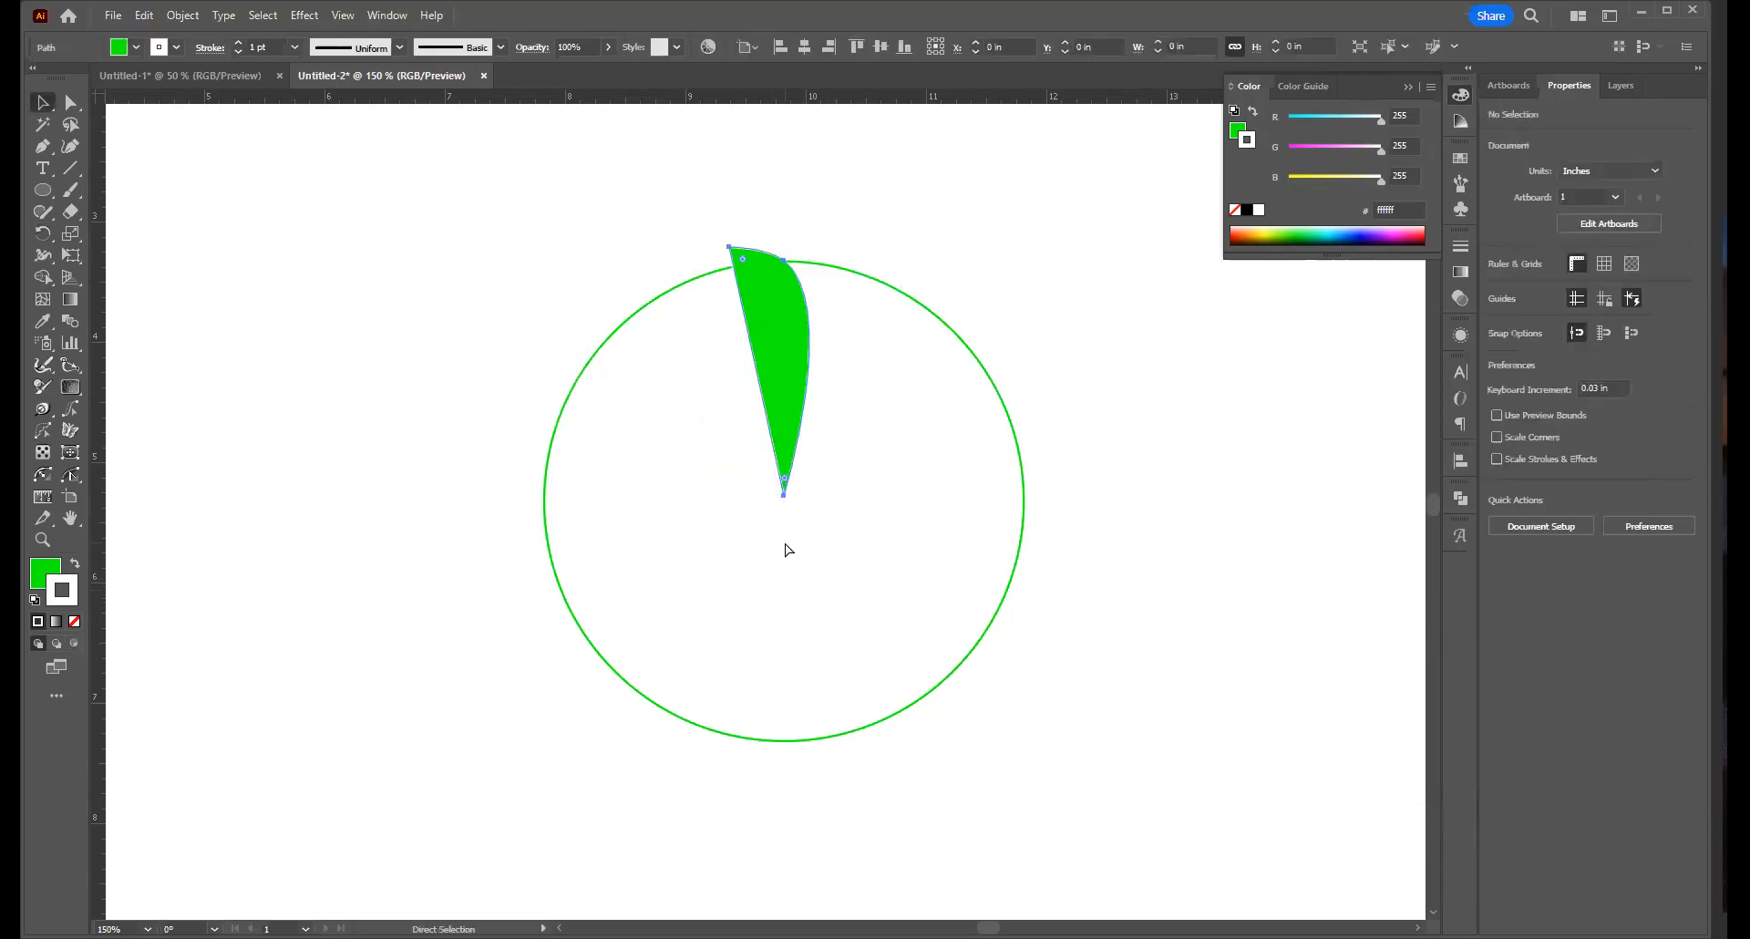
{"action": "key", "text": "v"}
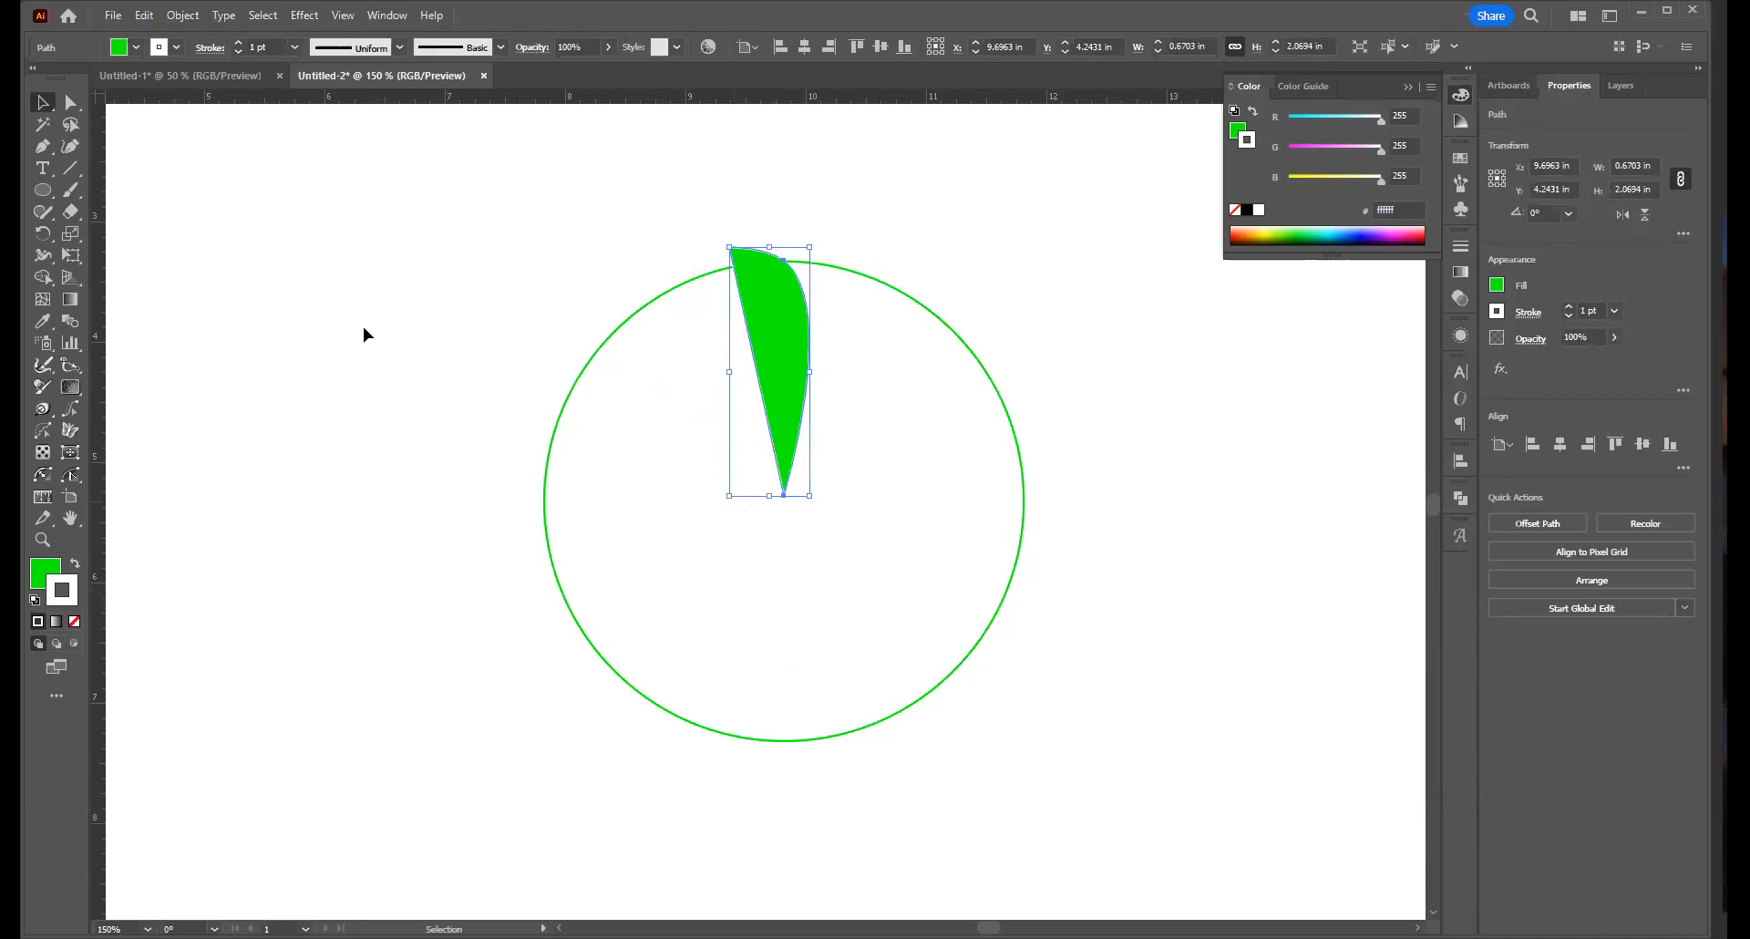
{"action": "left_click", "coordinate": [144, 16]}
{"action": "left_click", "coordinate": [167, 54]}
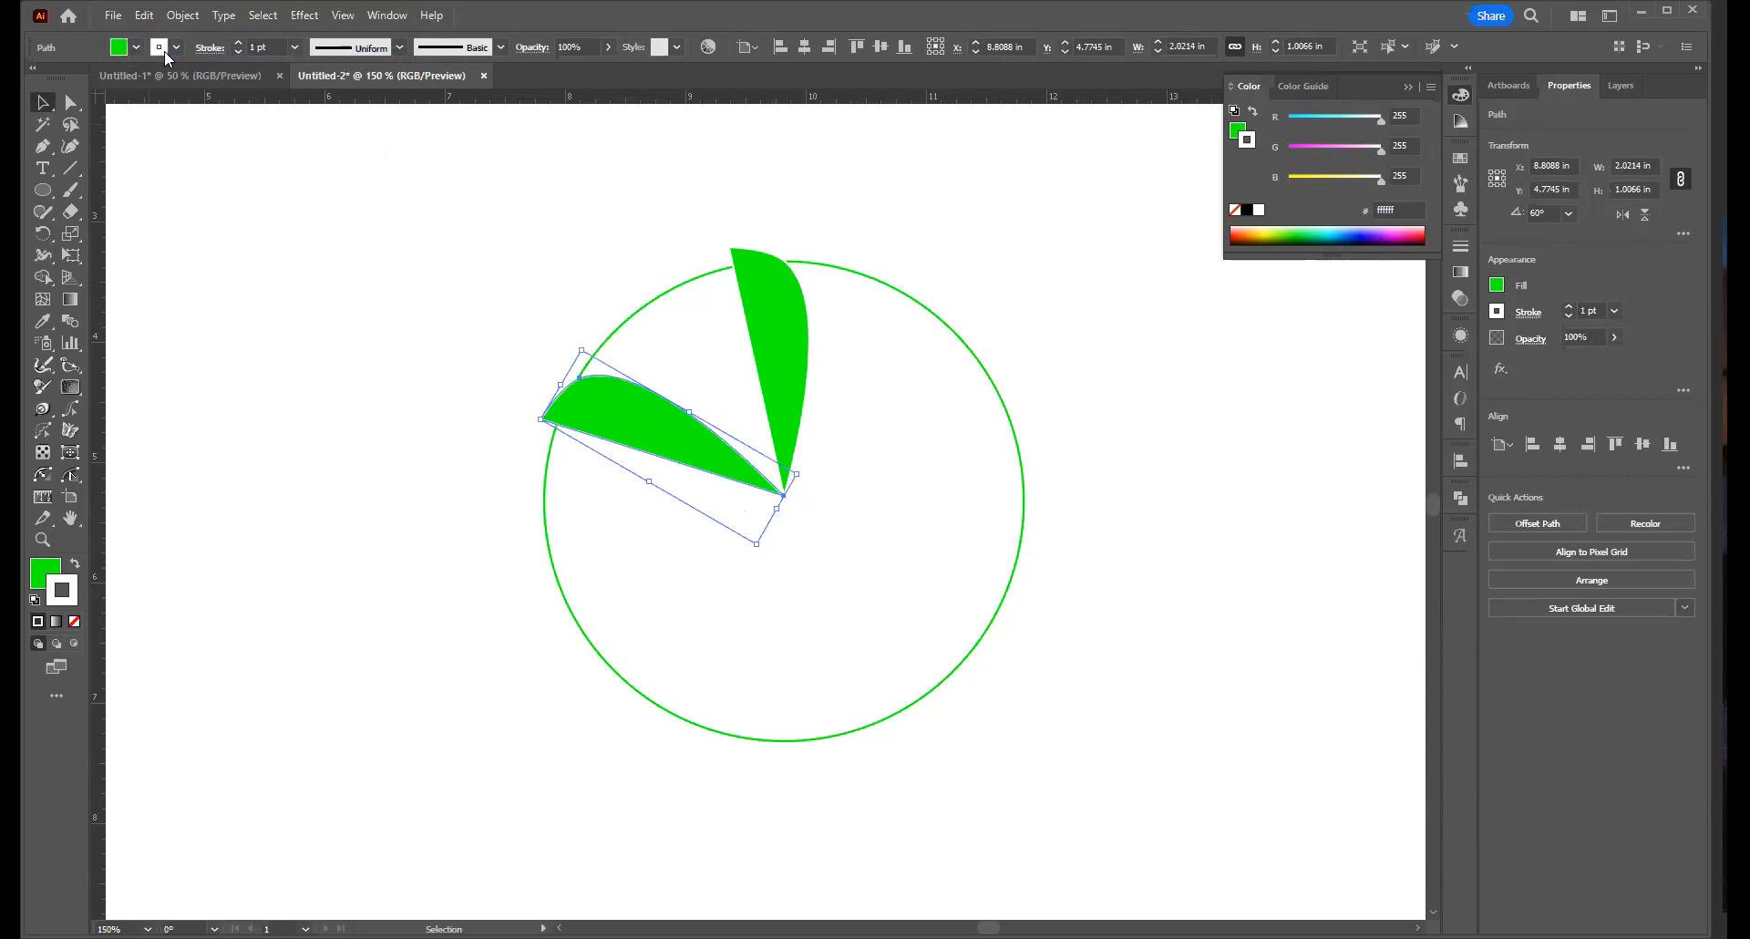
Repeat the 60° rotated copy four more times to complete a six-petal ring, and clear the selection
{"action": "key", "text": "ctrl+d"}
{"action": "key", "text": "ctrl+d"}
{"action": "key", "text": "ctrl+d"}
{"action": "key", "text": "ctrl+d"}
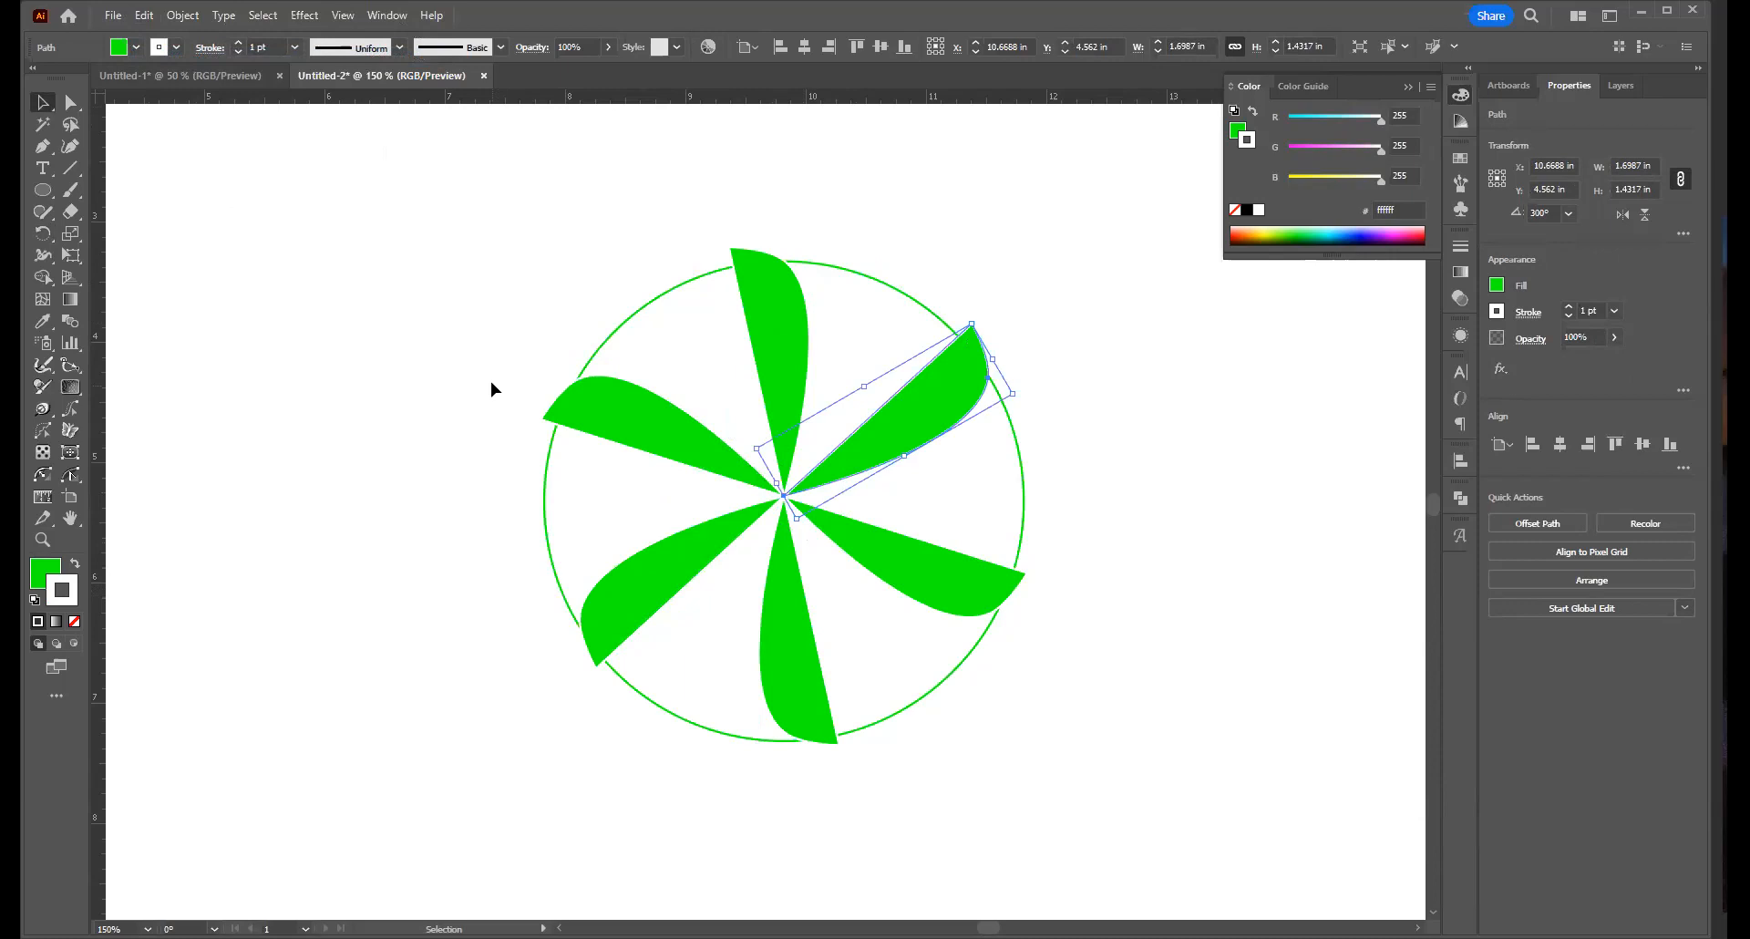
{"action": "left_click", "coordinate": [404, 323]}
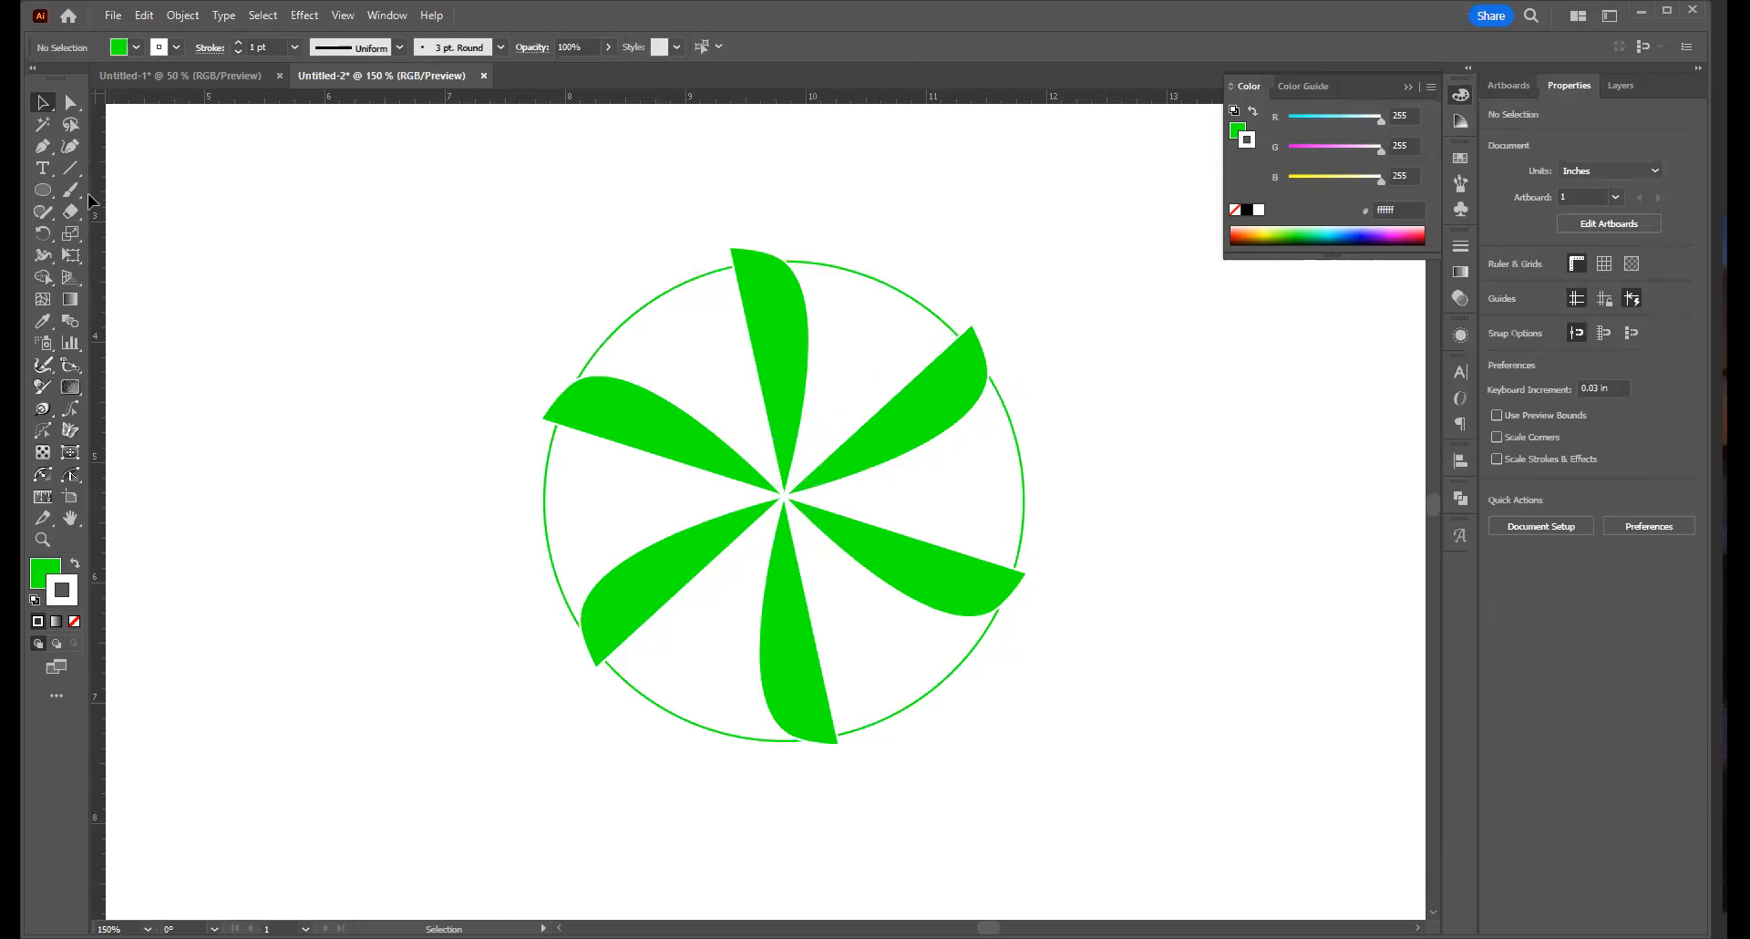
Draw a small ellipse about 0.41 by 0.44 in above and left of the petal ring, and place a copy about 0.56 in to its right
{"action": "left_click", "coordinate": [43, 188]}
{"action": "left_click_drag", "start_coordinate": [199, 197], "coordinate": [226, 225]}
{"action": "left_click", "coordinate": [41, 102]}
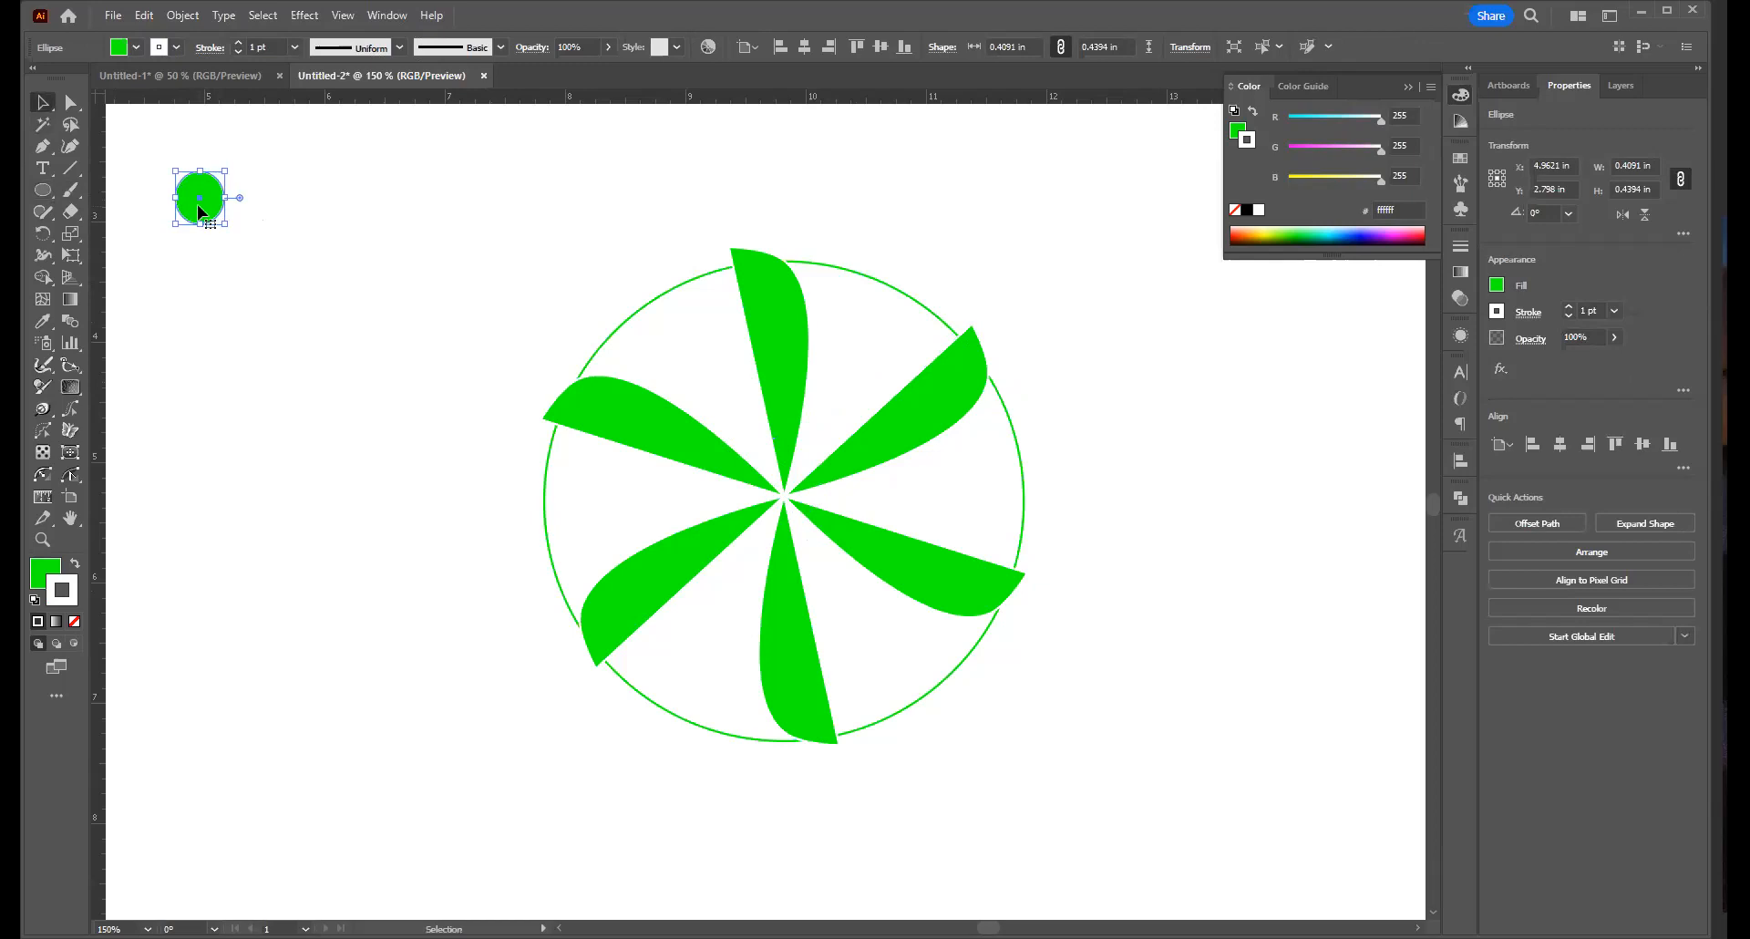
{"action": "left_click_drag", "start_coordinate": [200, 196], "coordinate": [266, 203]}
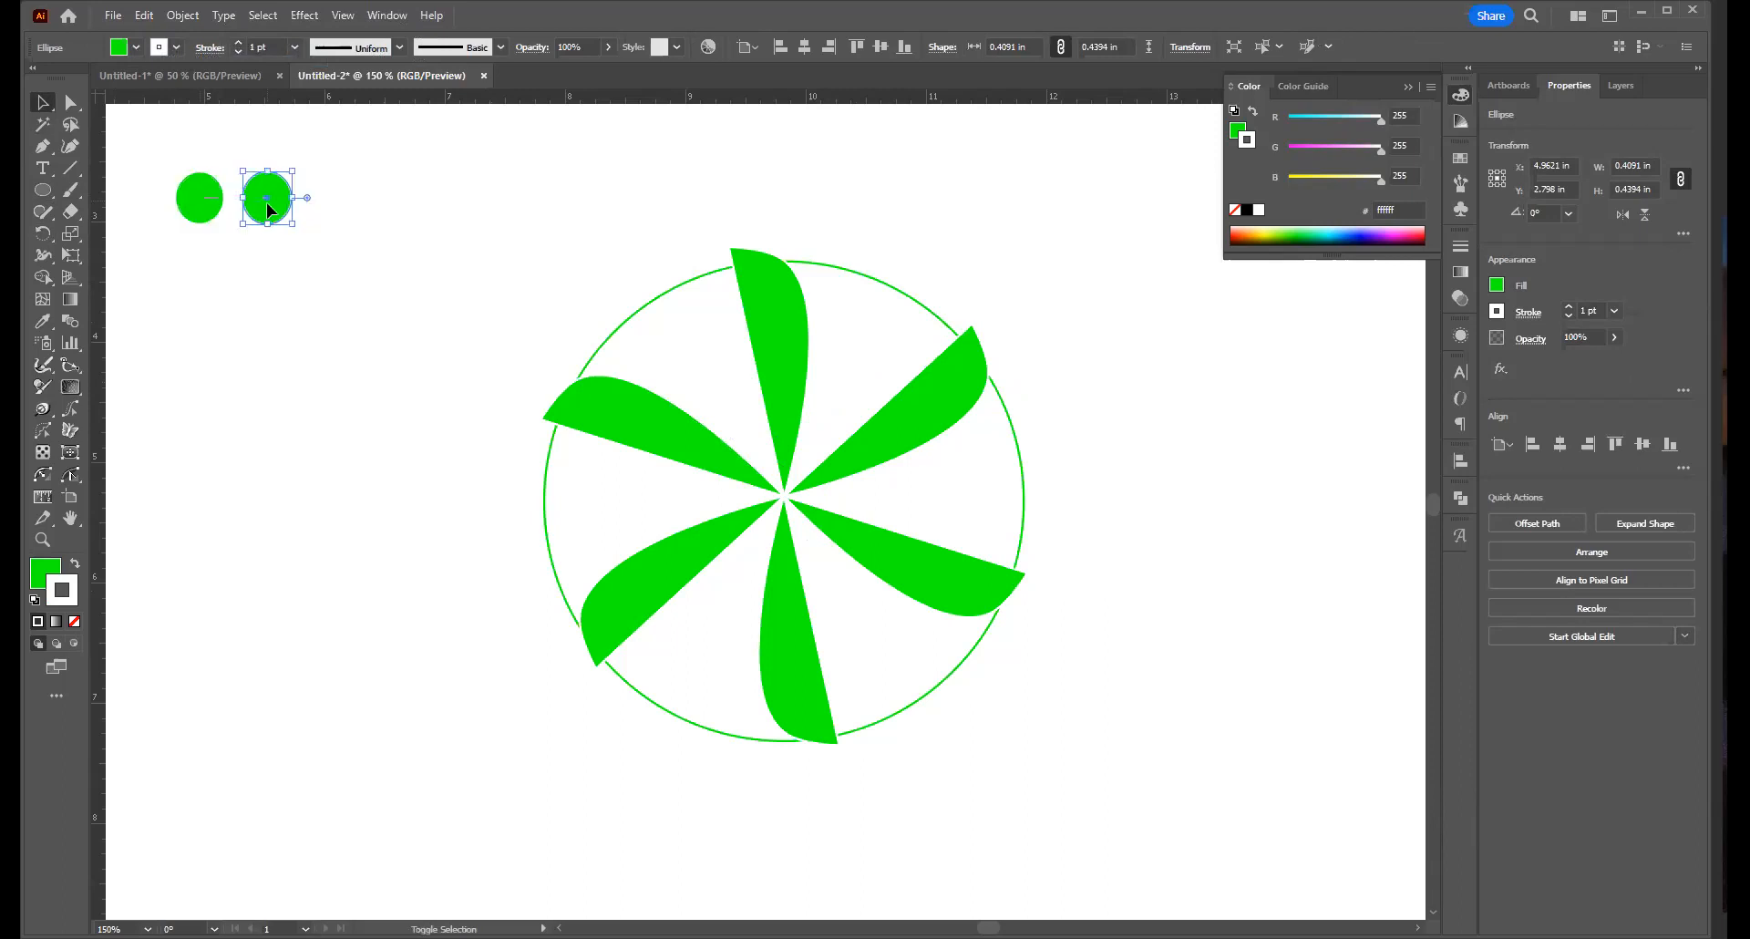
Repeat the ellipse copy at the same spacing until the row above the petal ring has fifteen ellipses
{"action": "key", "text": "ctrl+d"}
{"action": "key", "text": "ctrl+d"}
{"action": "key", "text": "ctrl+d"}
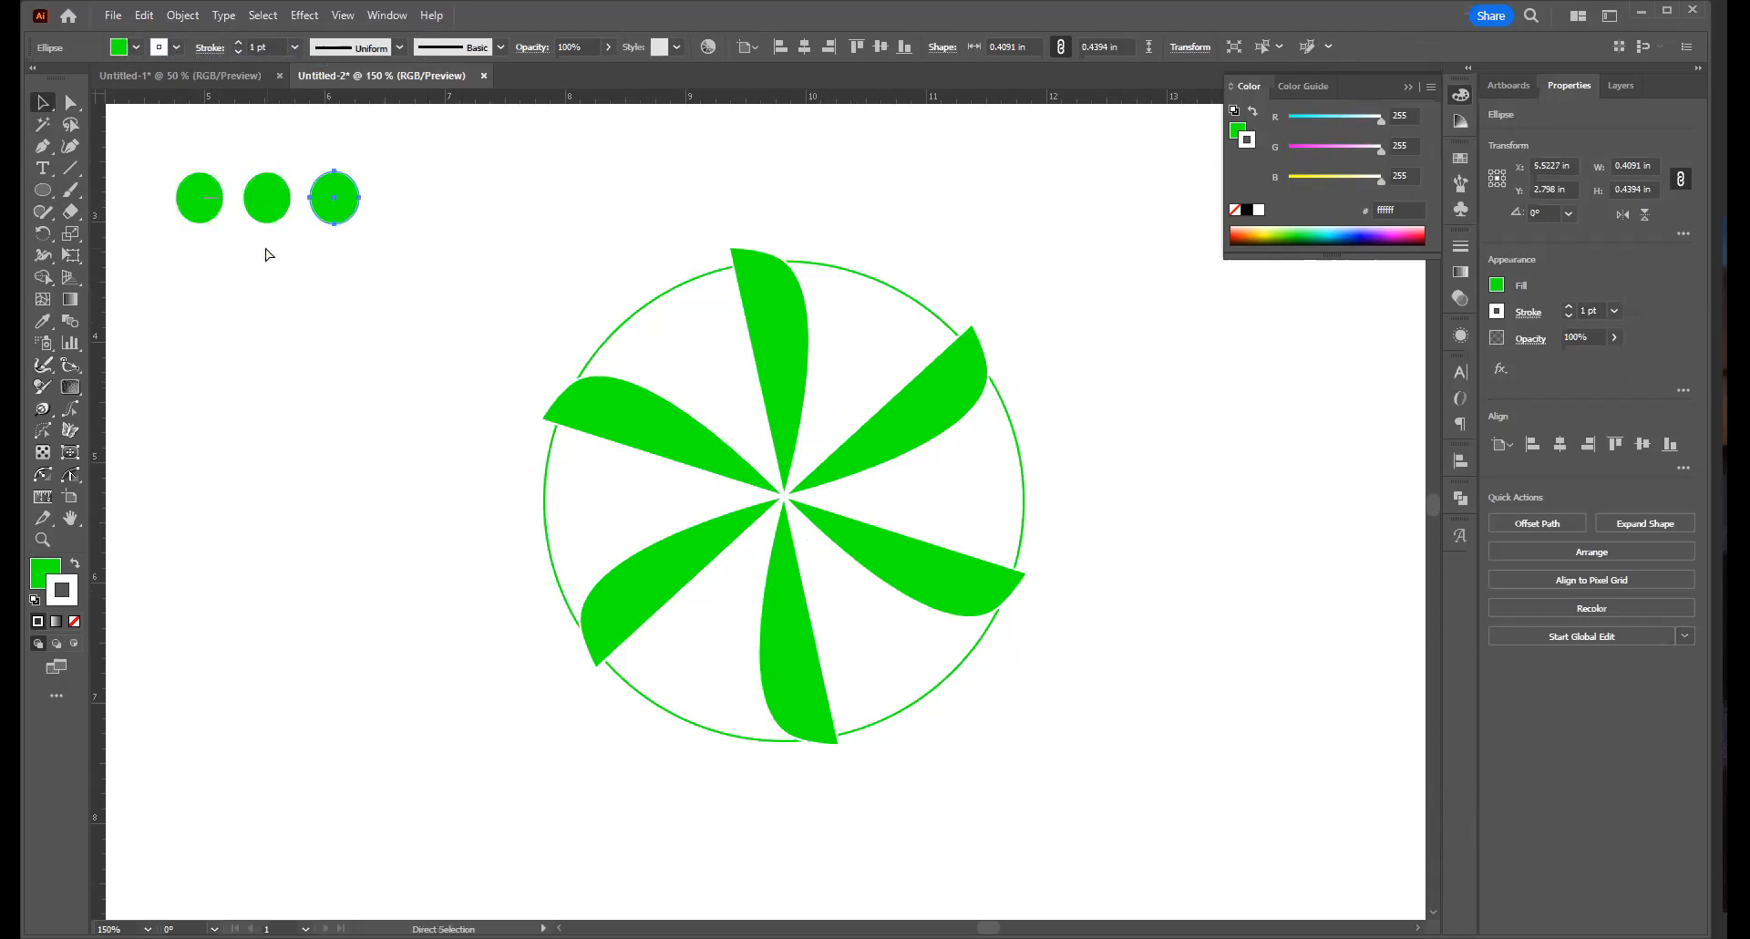
{"action": "key", "text": "ctrl+d"}
{"action": "key", "text": "ctrl+d"}
{"action": "key", "text": "ctrl+d"}
{"action": "key", "text": "ctrl+d"}
{"action": "key", "text": "ctrl+d"}
{"action": "key", "text": "ctrl+d"}
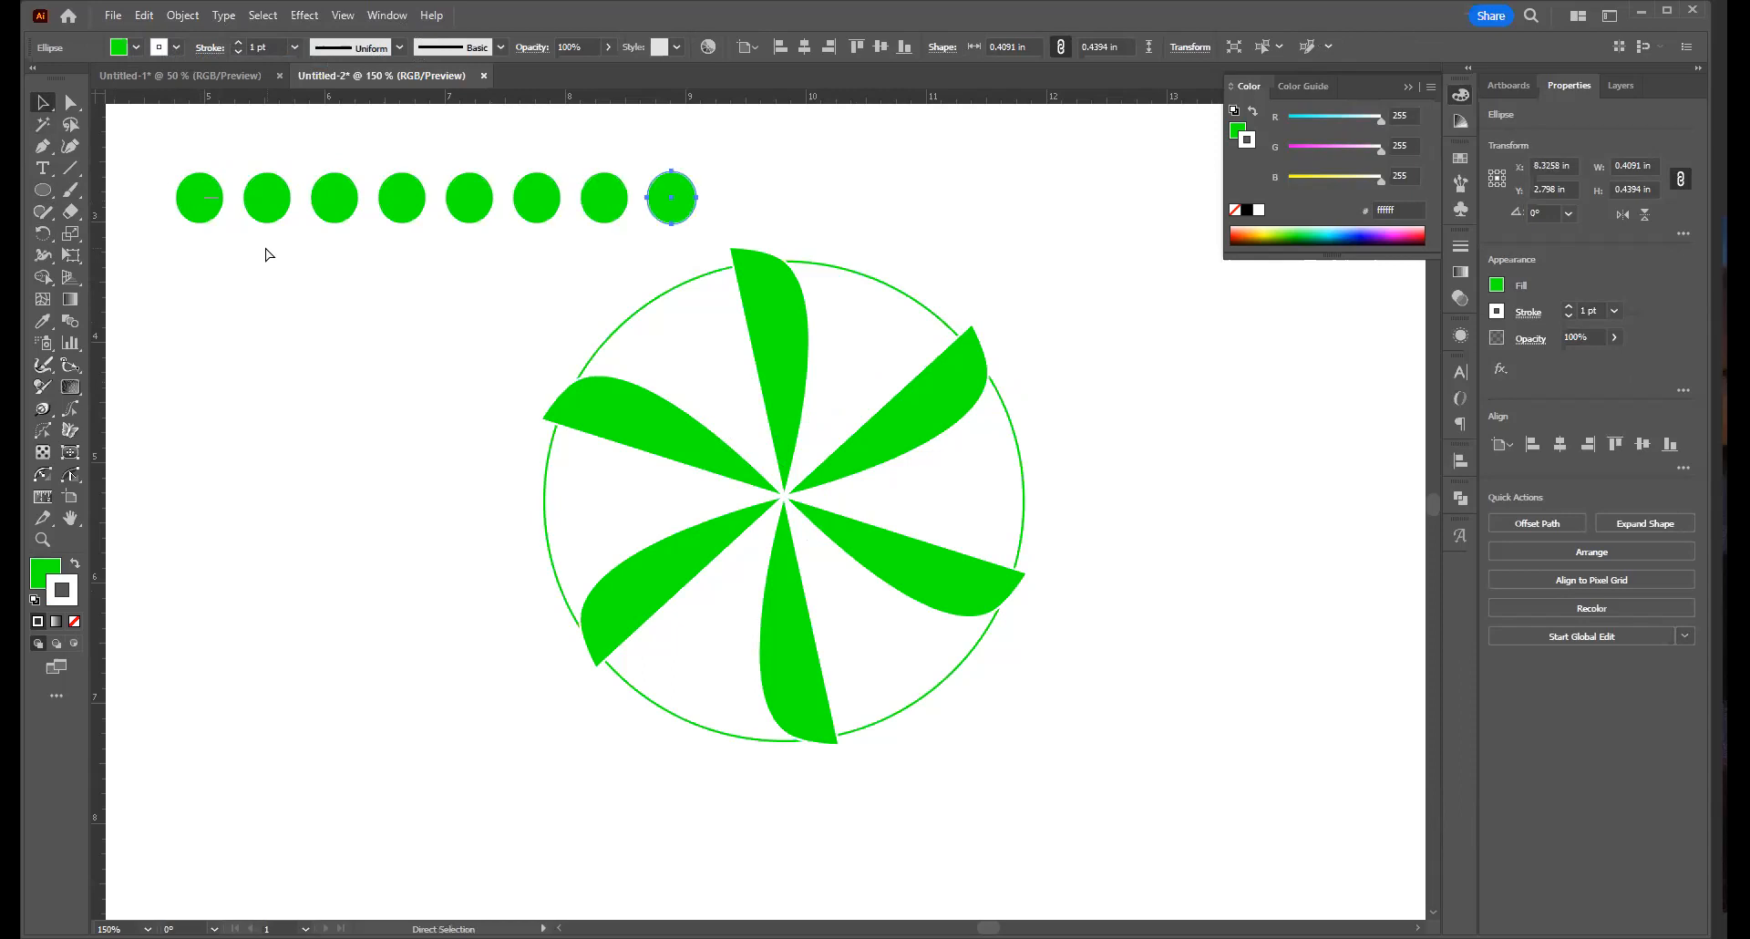
{"action": "key", "text": "ctrl+d"}
{"action": "key", "text": "ctrl+d"}
{"action": "key", "text": "ctrl+d"}
{"action": "key", "text": "ctrl+d"}
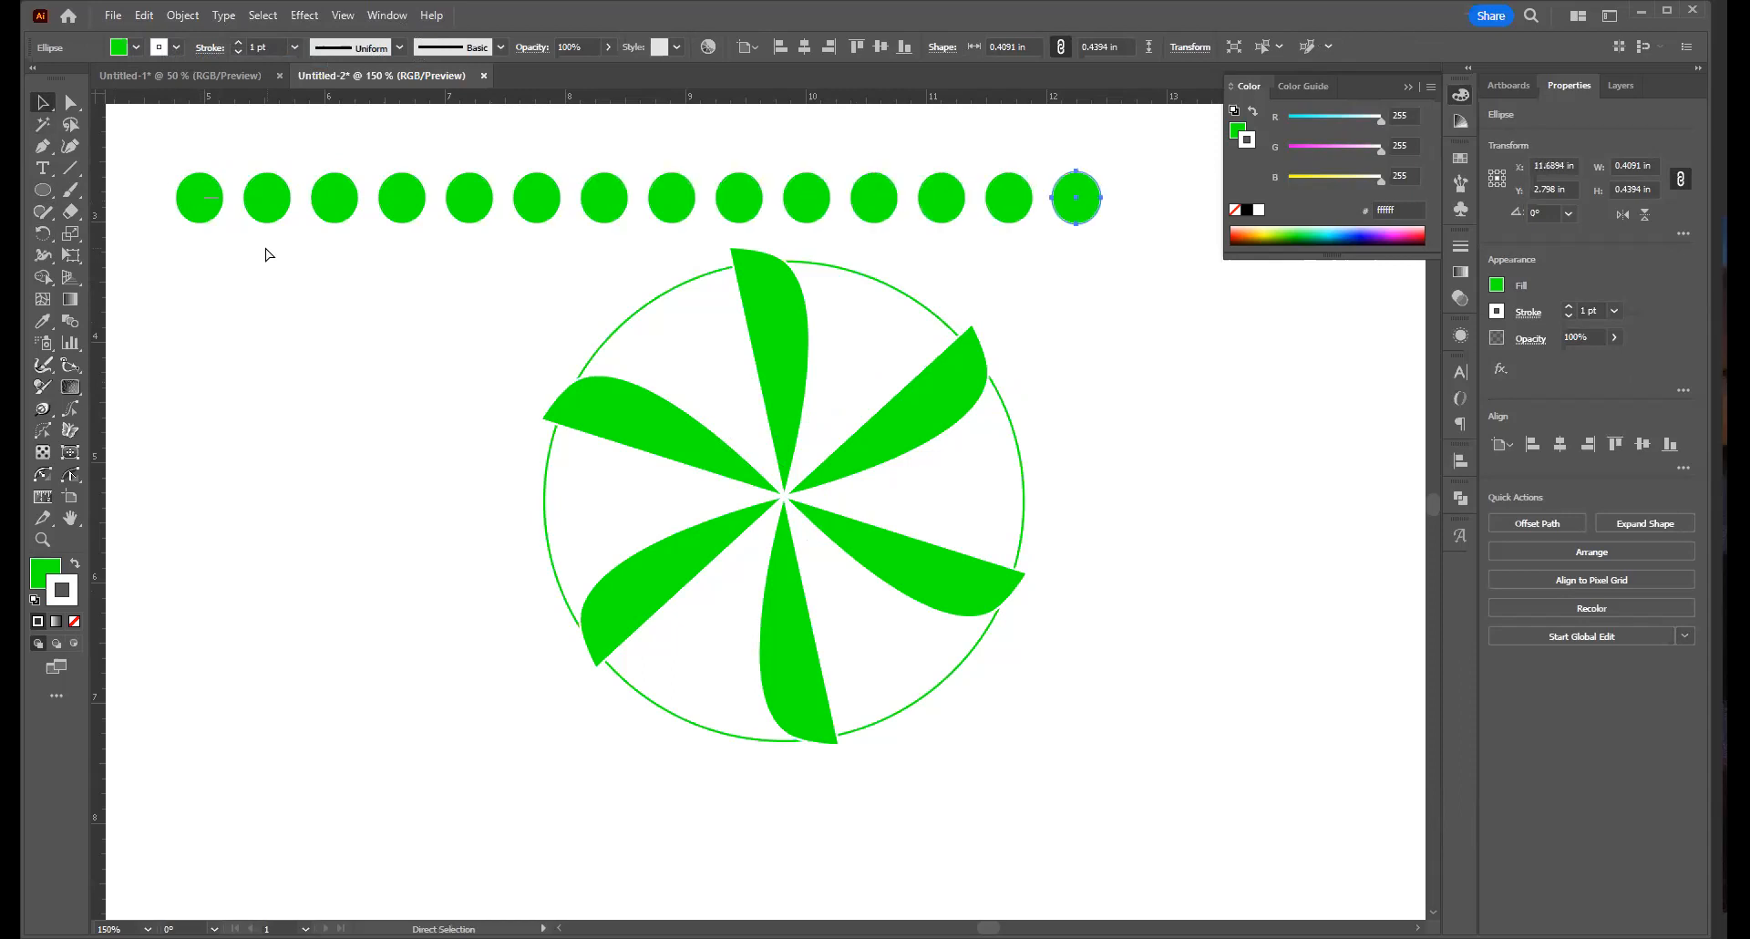
Select the whole row of ellipses and delete it
{"action": "key", "text": "v"}
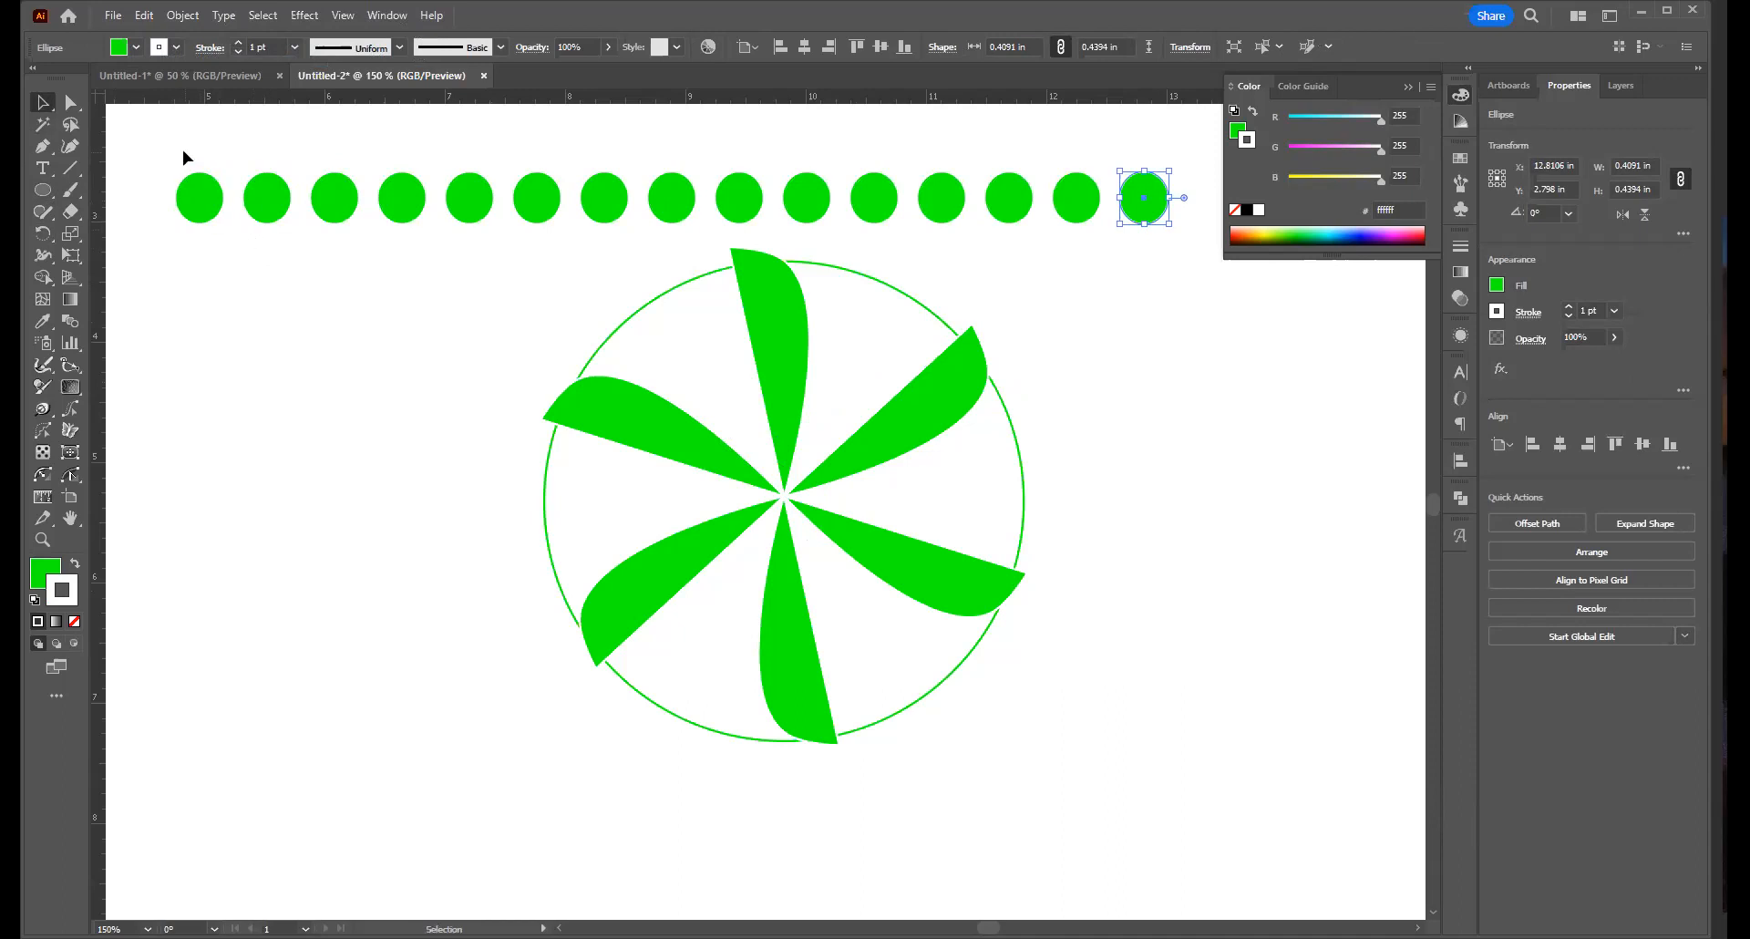
{"action": "left_click_drag", "start_coordinate": [175, 148], "coordinate": [1151, 224]}
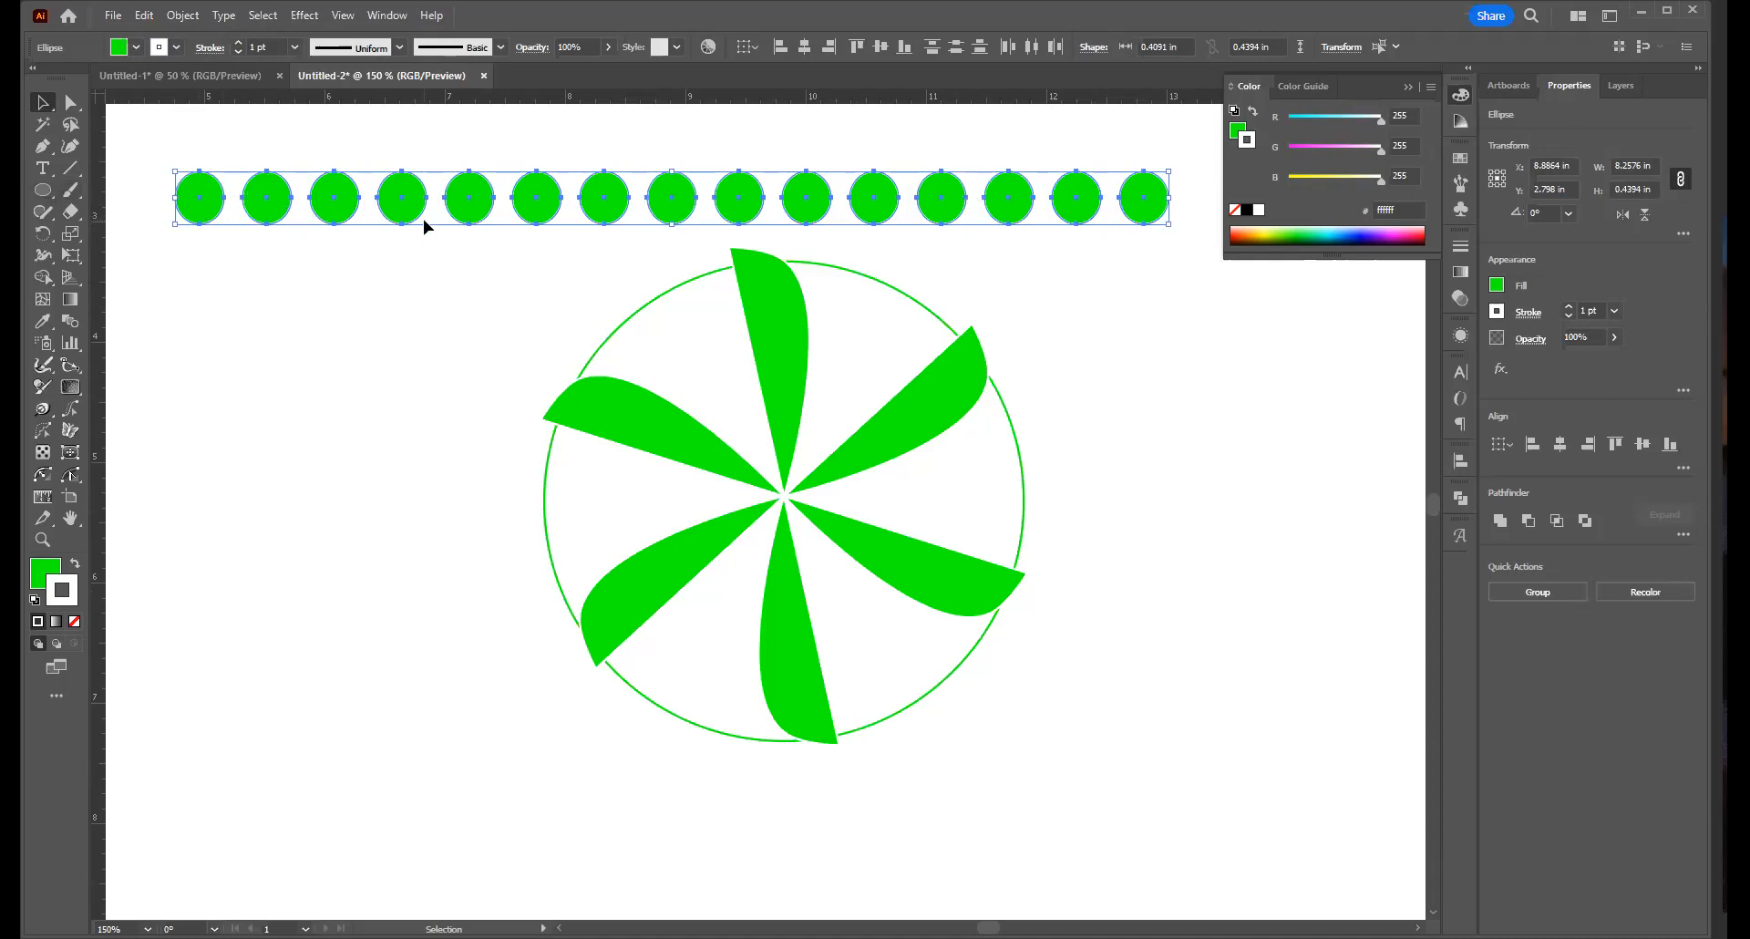
{"action": "key", "text": "Delete"}
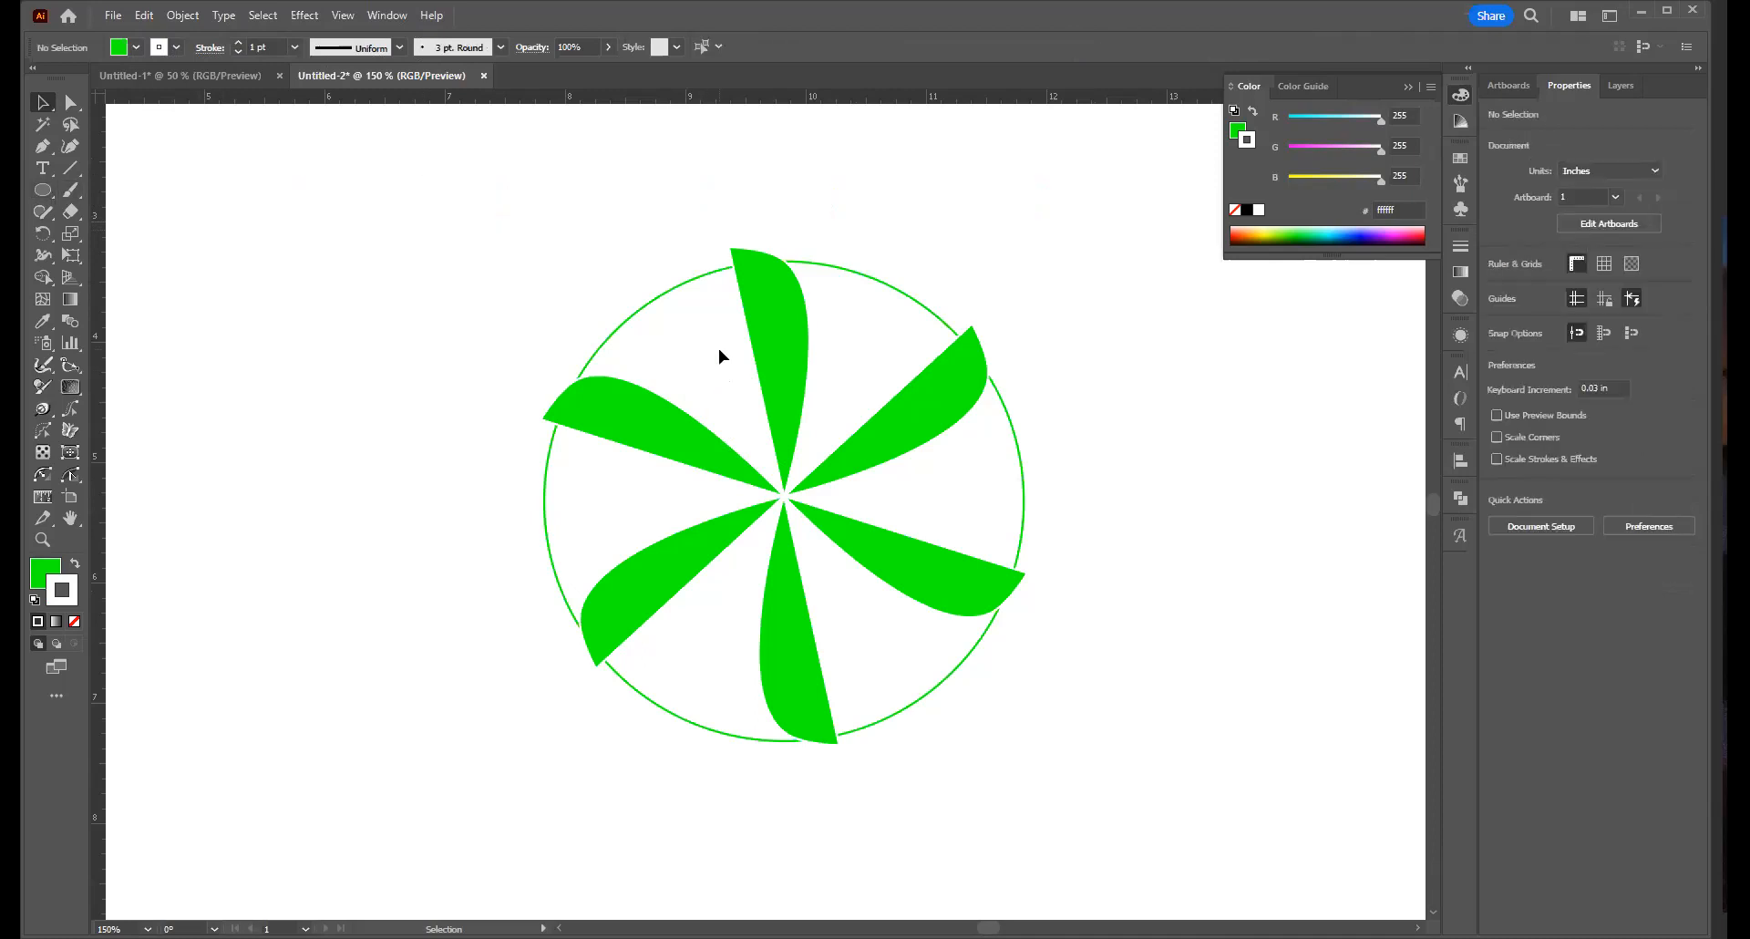
{"action": "left_click", "coordinate": [618, 425]}
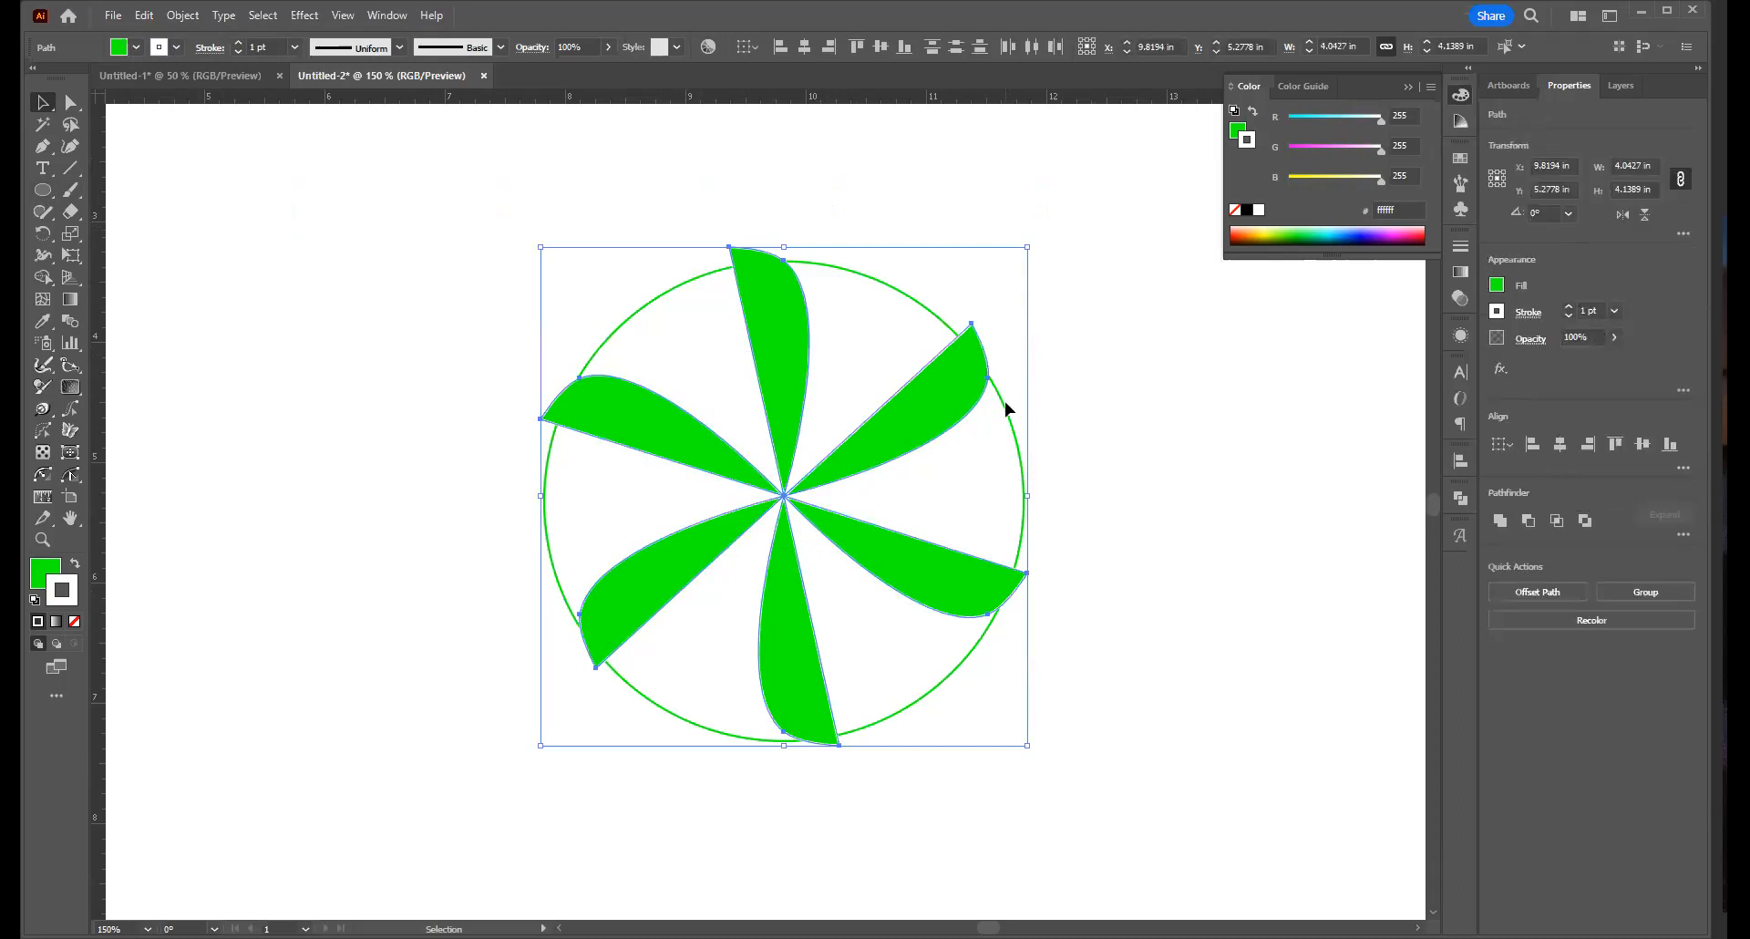
{"action": "key", "text": "a"}
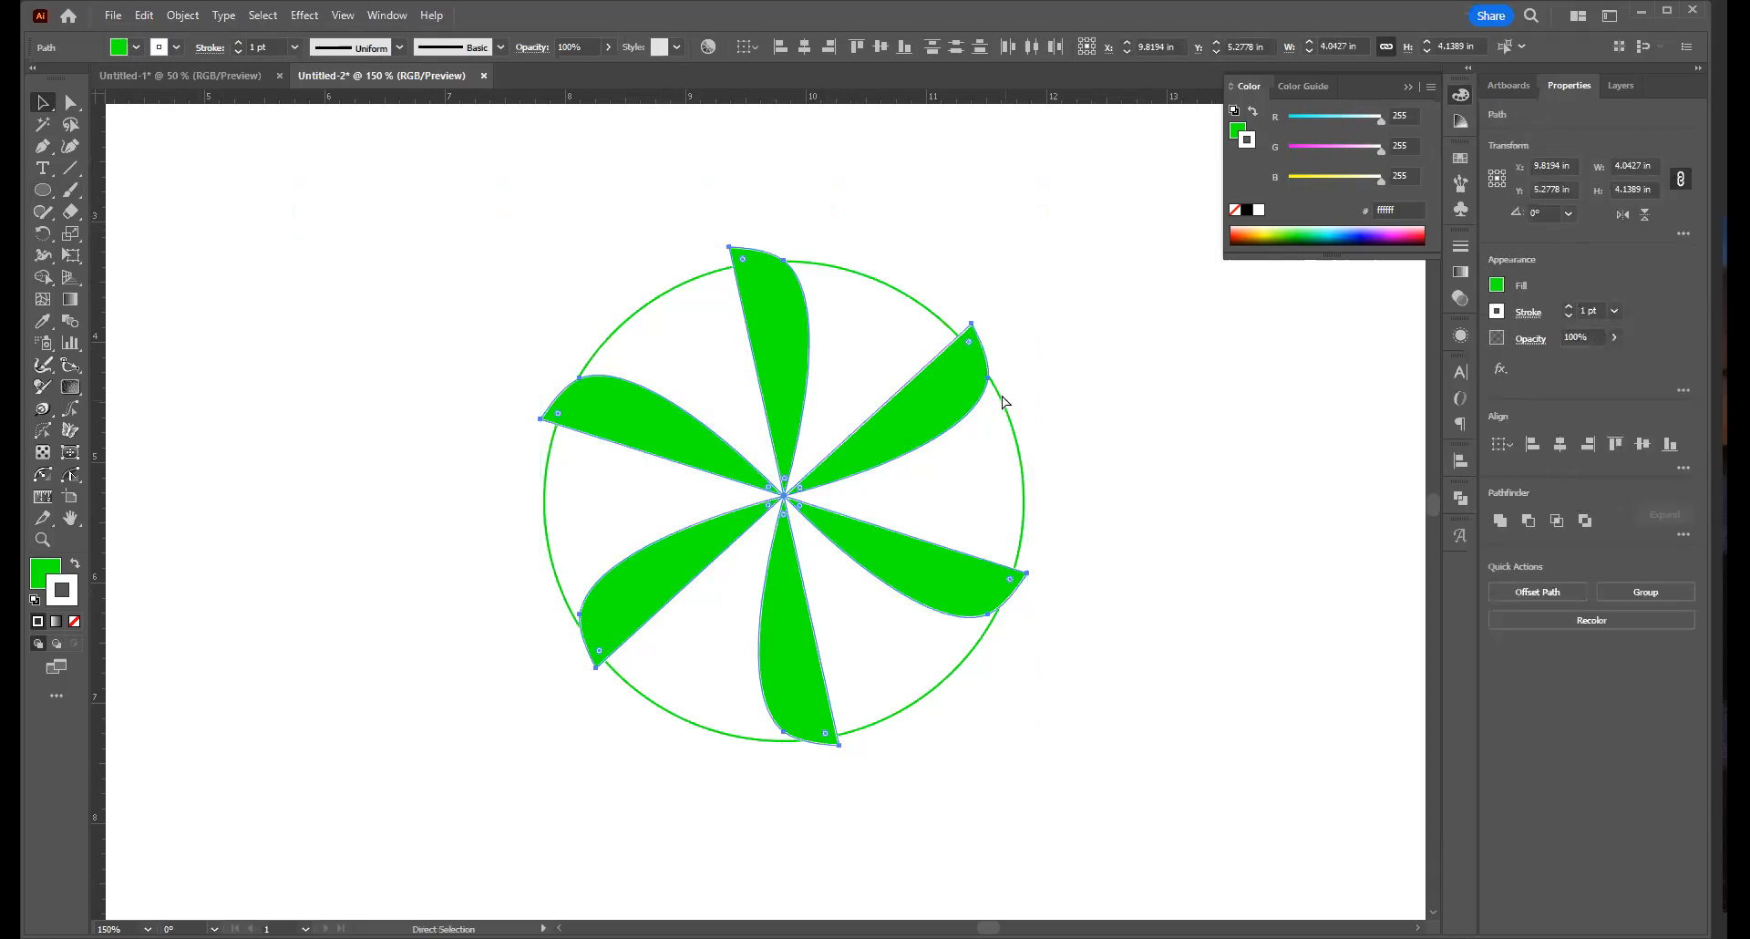
{"action": "left_click", "coordinate": [1180, 525], "text": "ctrl"}
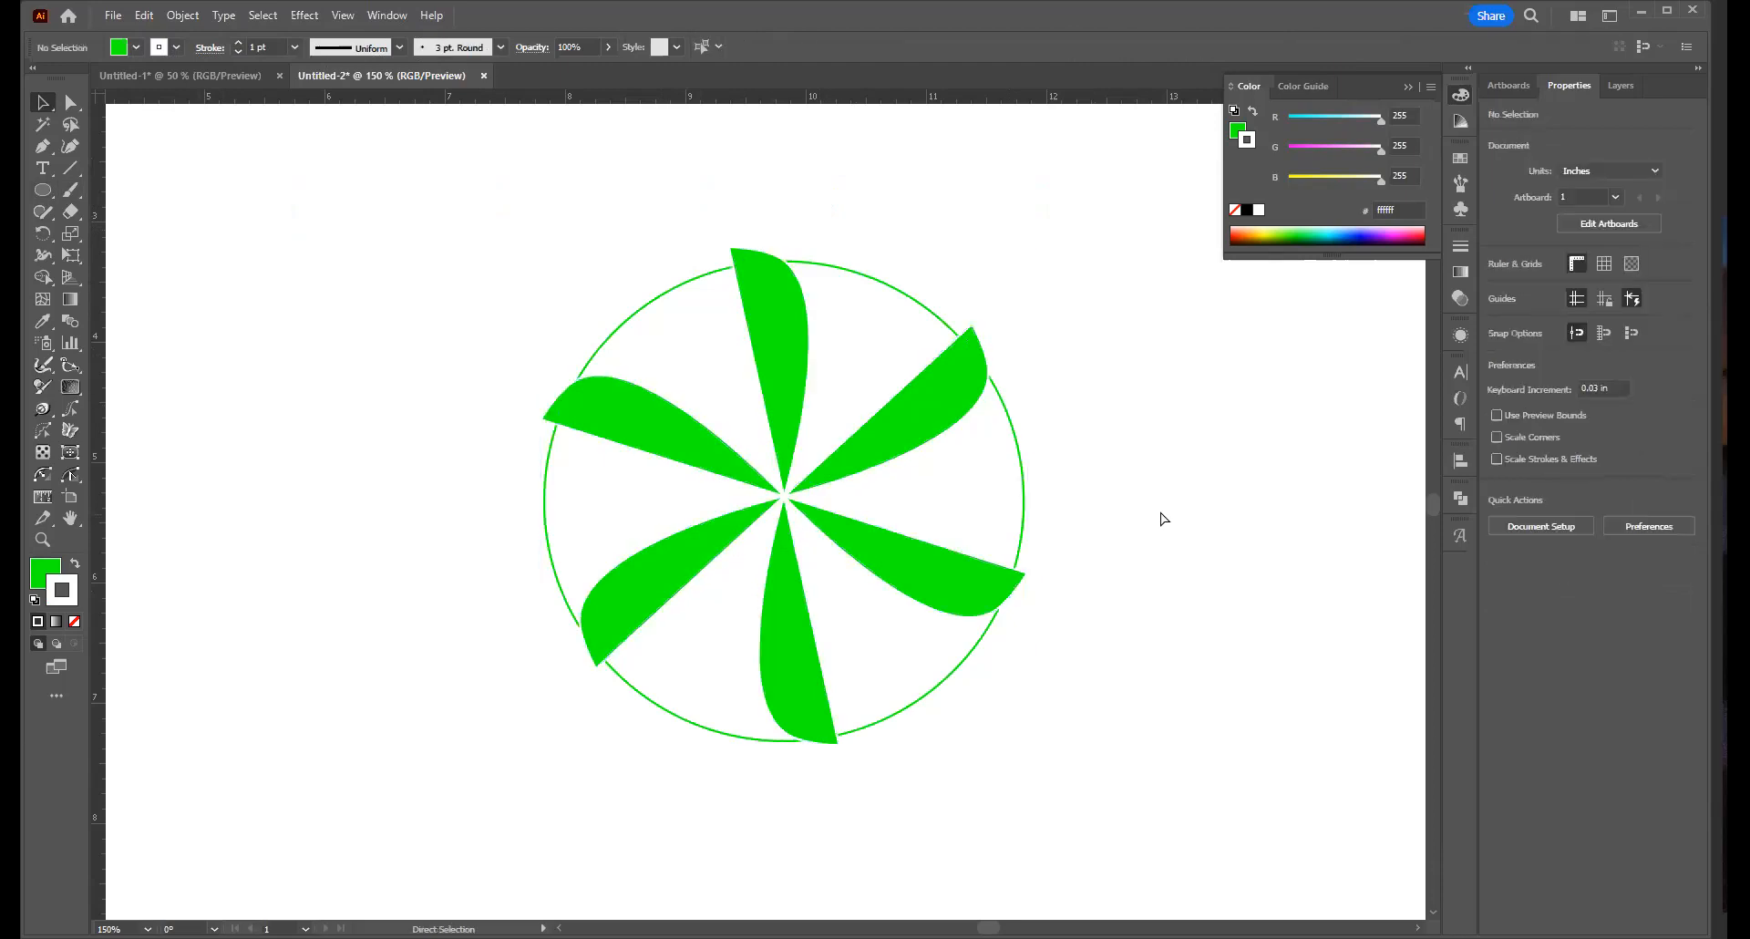
{"action": "key", "text": "v"}
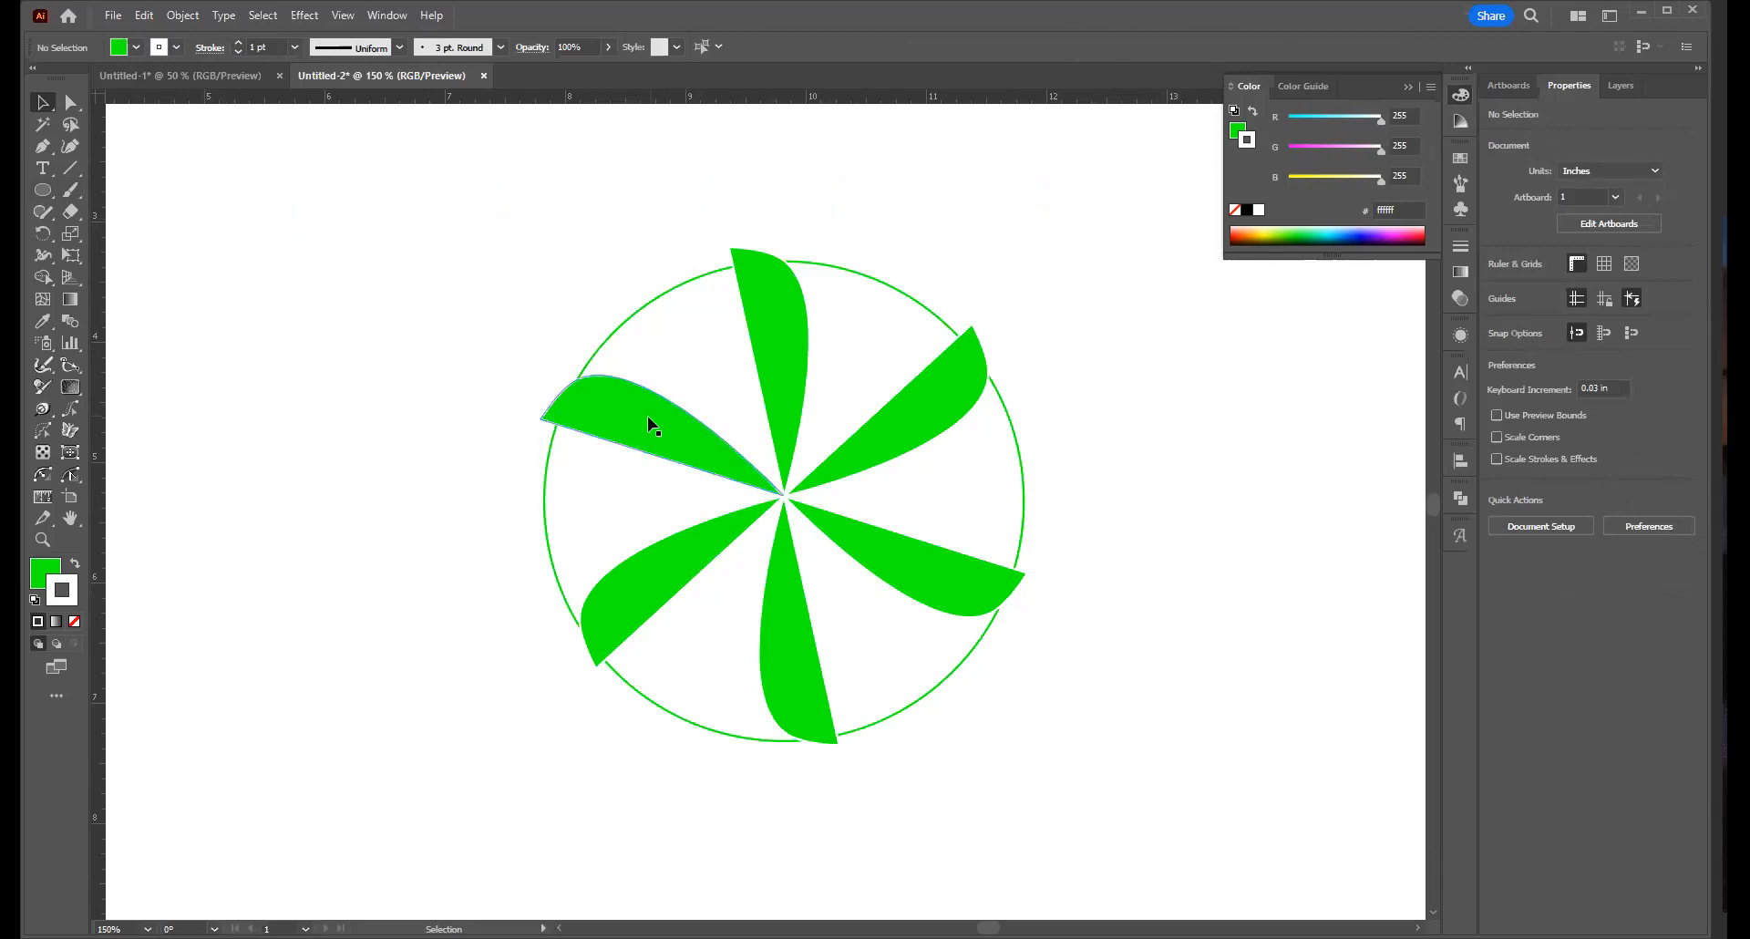
Undo the deletion of the ellipse row and delete the row again
{"action": "key", "text": "ctrl+z"}
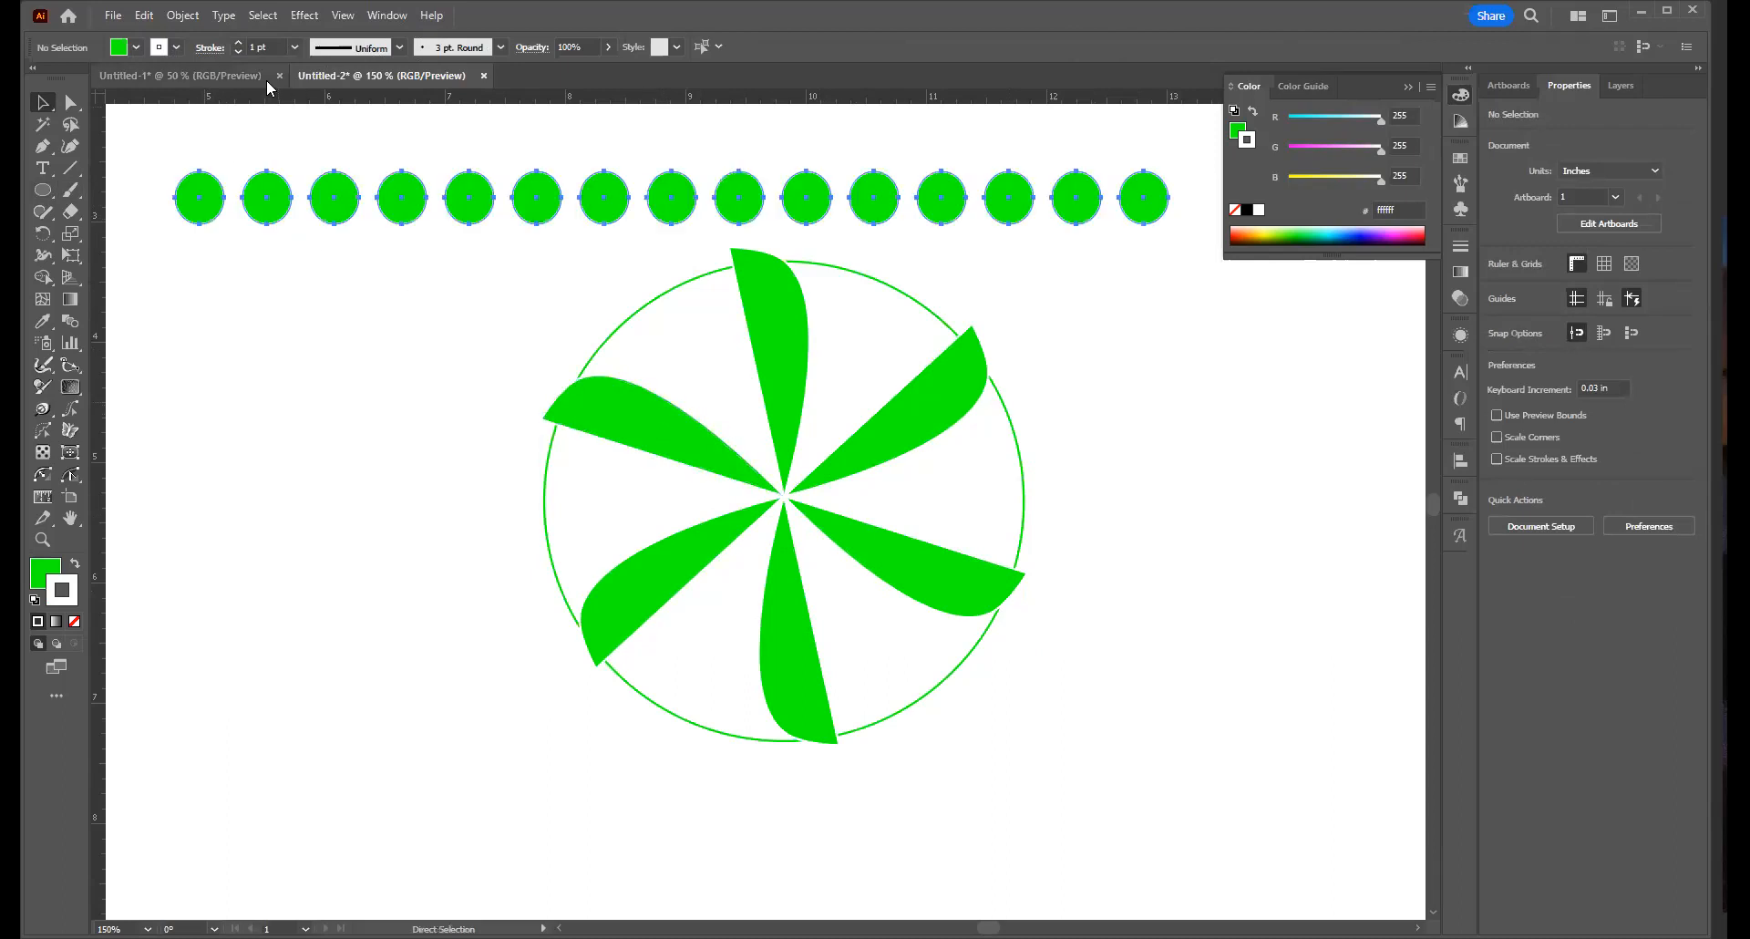
{"action": "left_click", "coordinate": [312, 201]}
{"action": "key", "text": "Delete"}
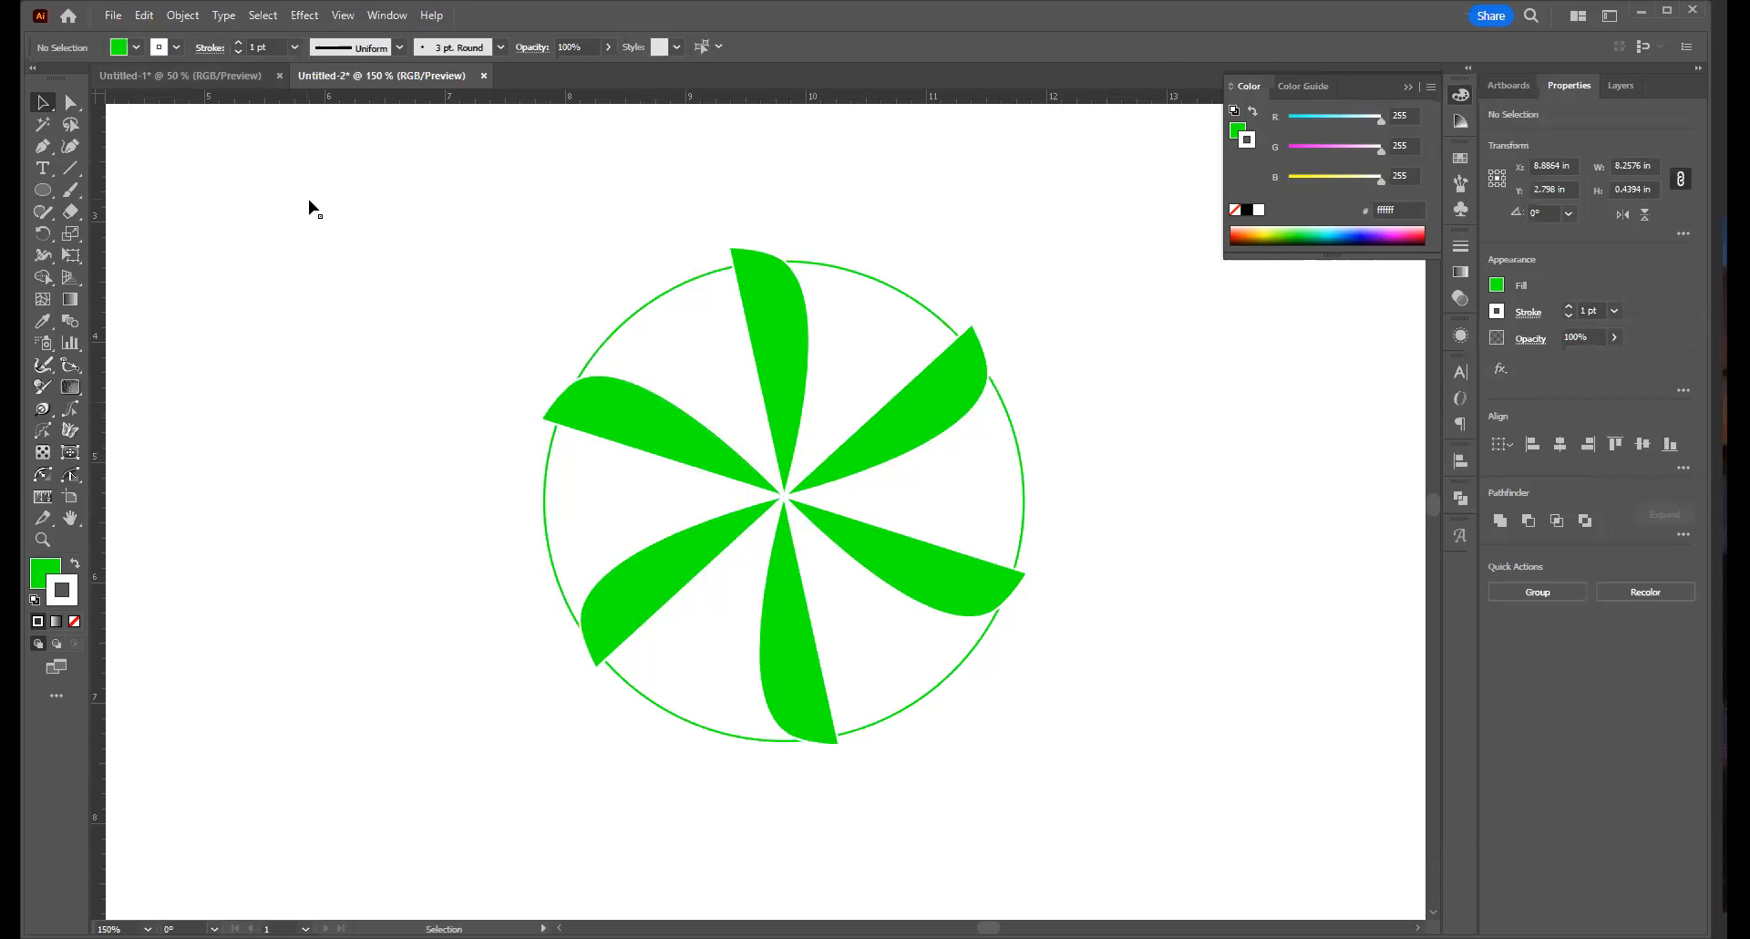
Select all six petals and set their fill to RGB Red
{"action": "left_click", "coordinate": [837, 550]}
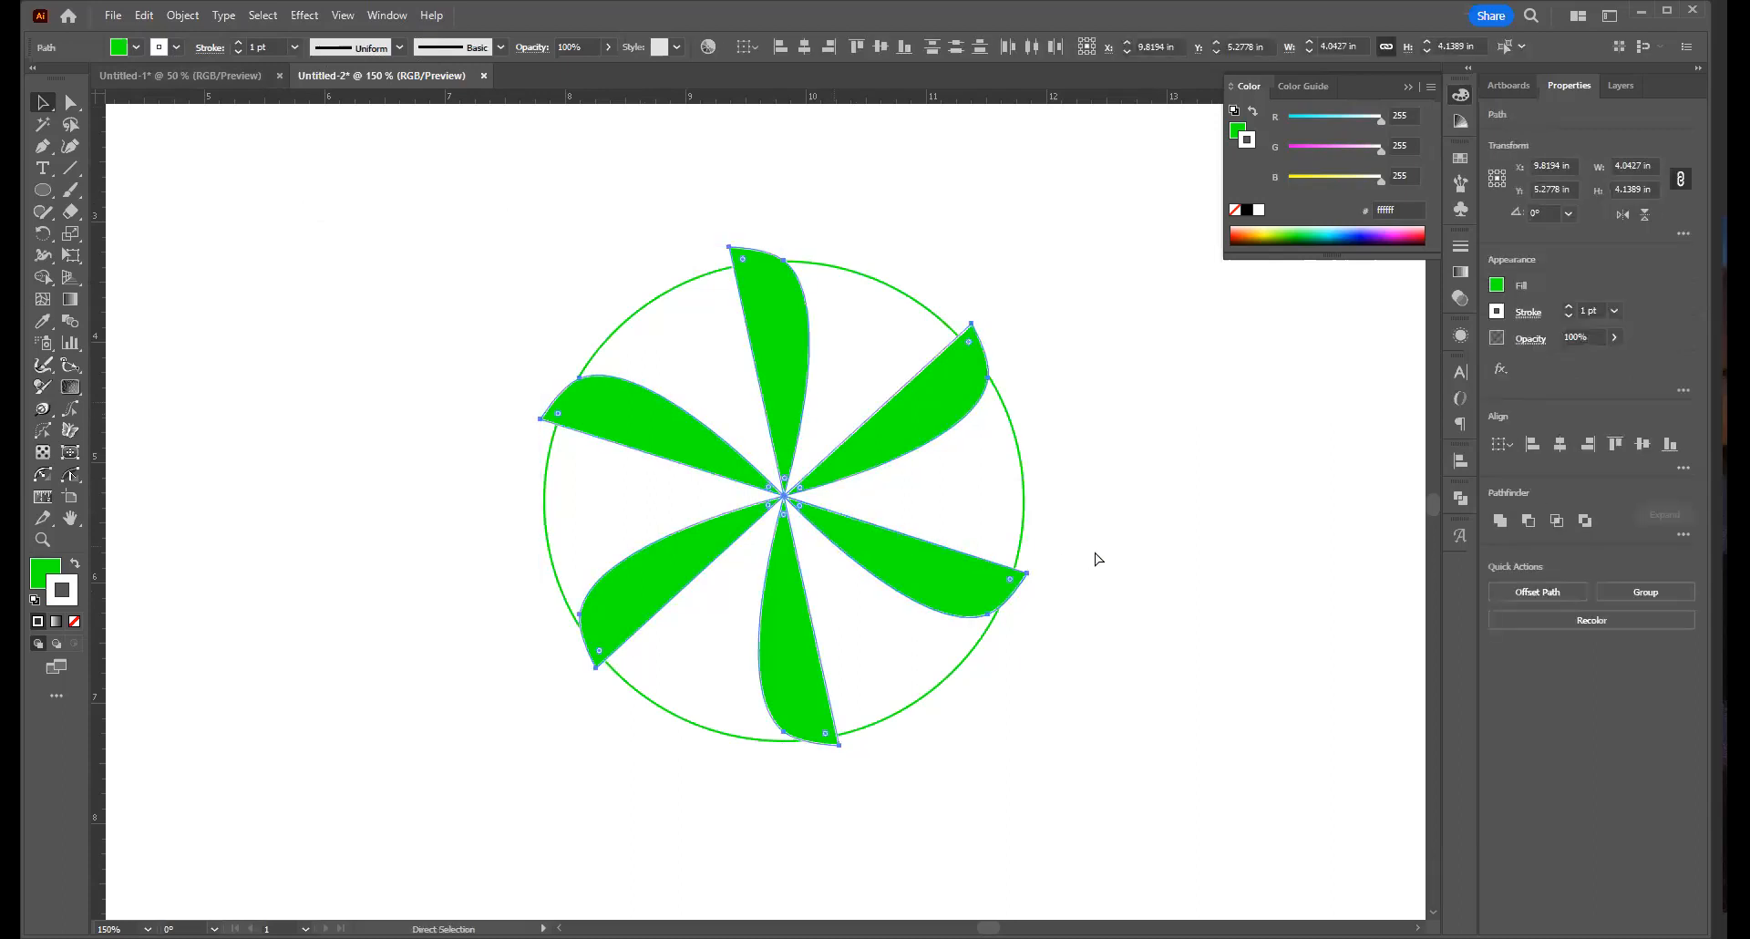
{"action": "left_click", "coordinate": [1049, 558]}
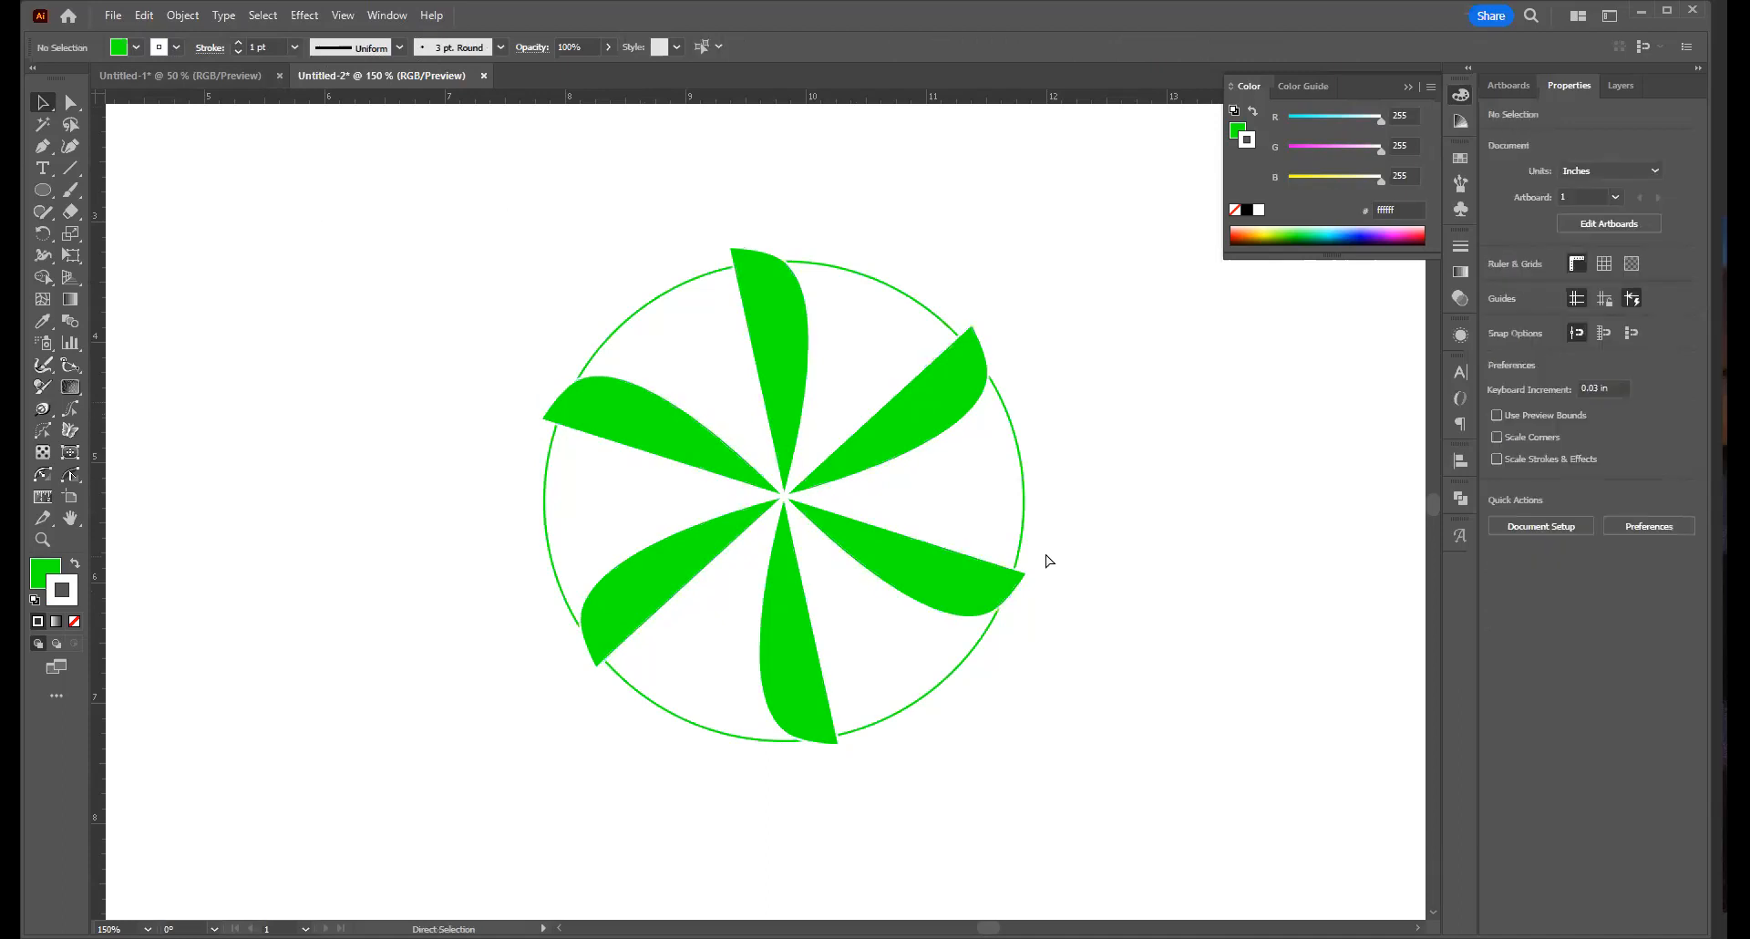
{"action": "key", "text": "ctrl+z"}
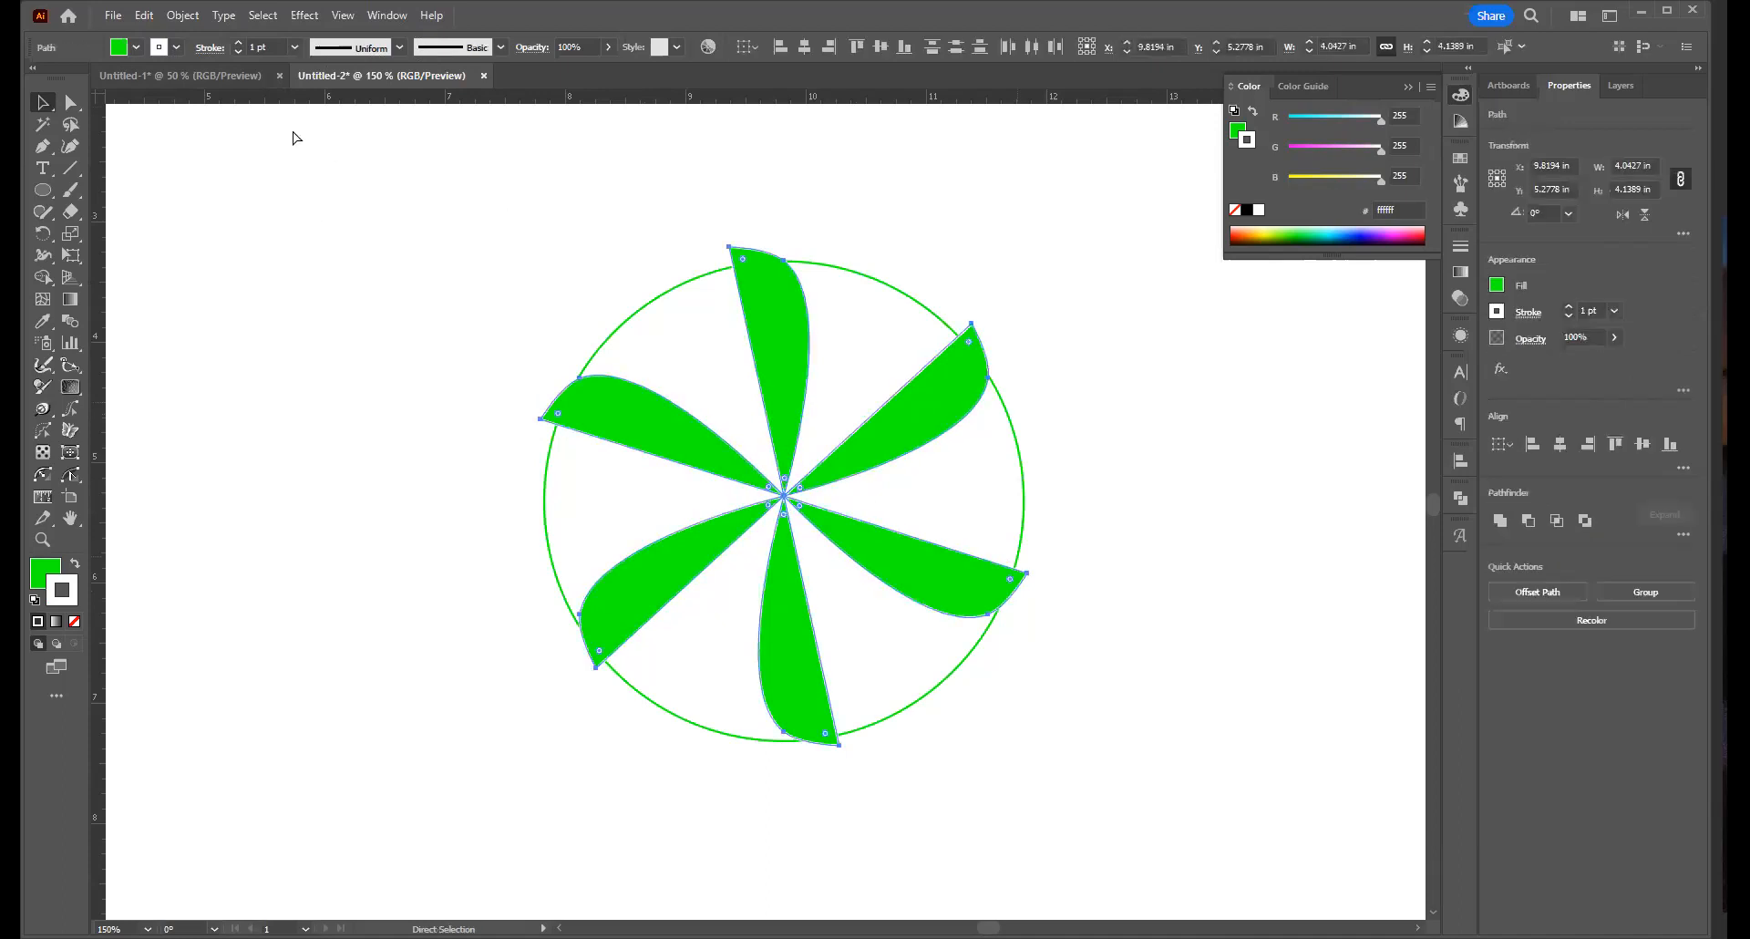
{"action": "left_click", "coordinate": [138, 47]}
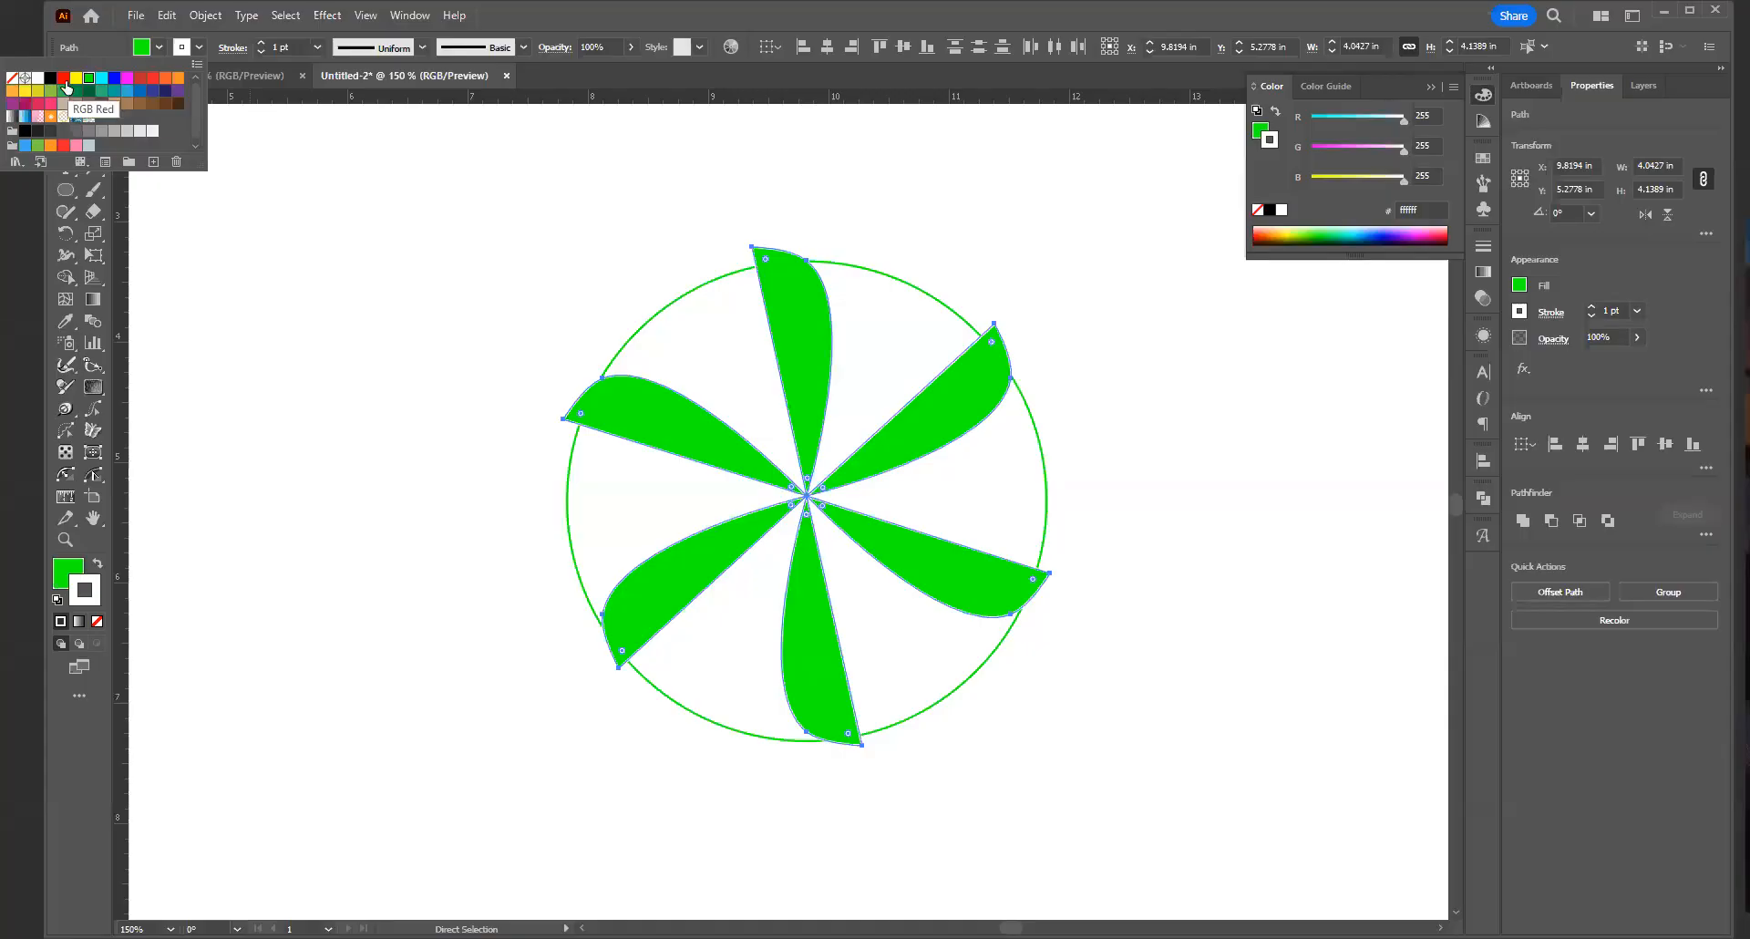
{"action": "left_click", "coordinate": [41, 86]}
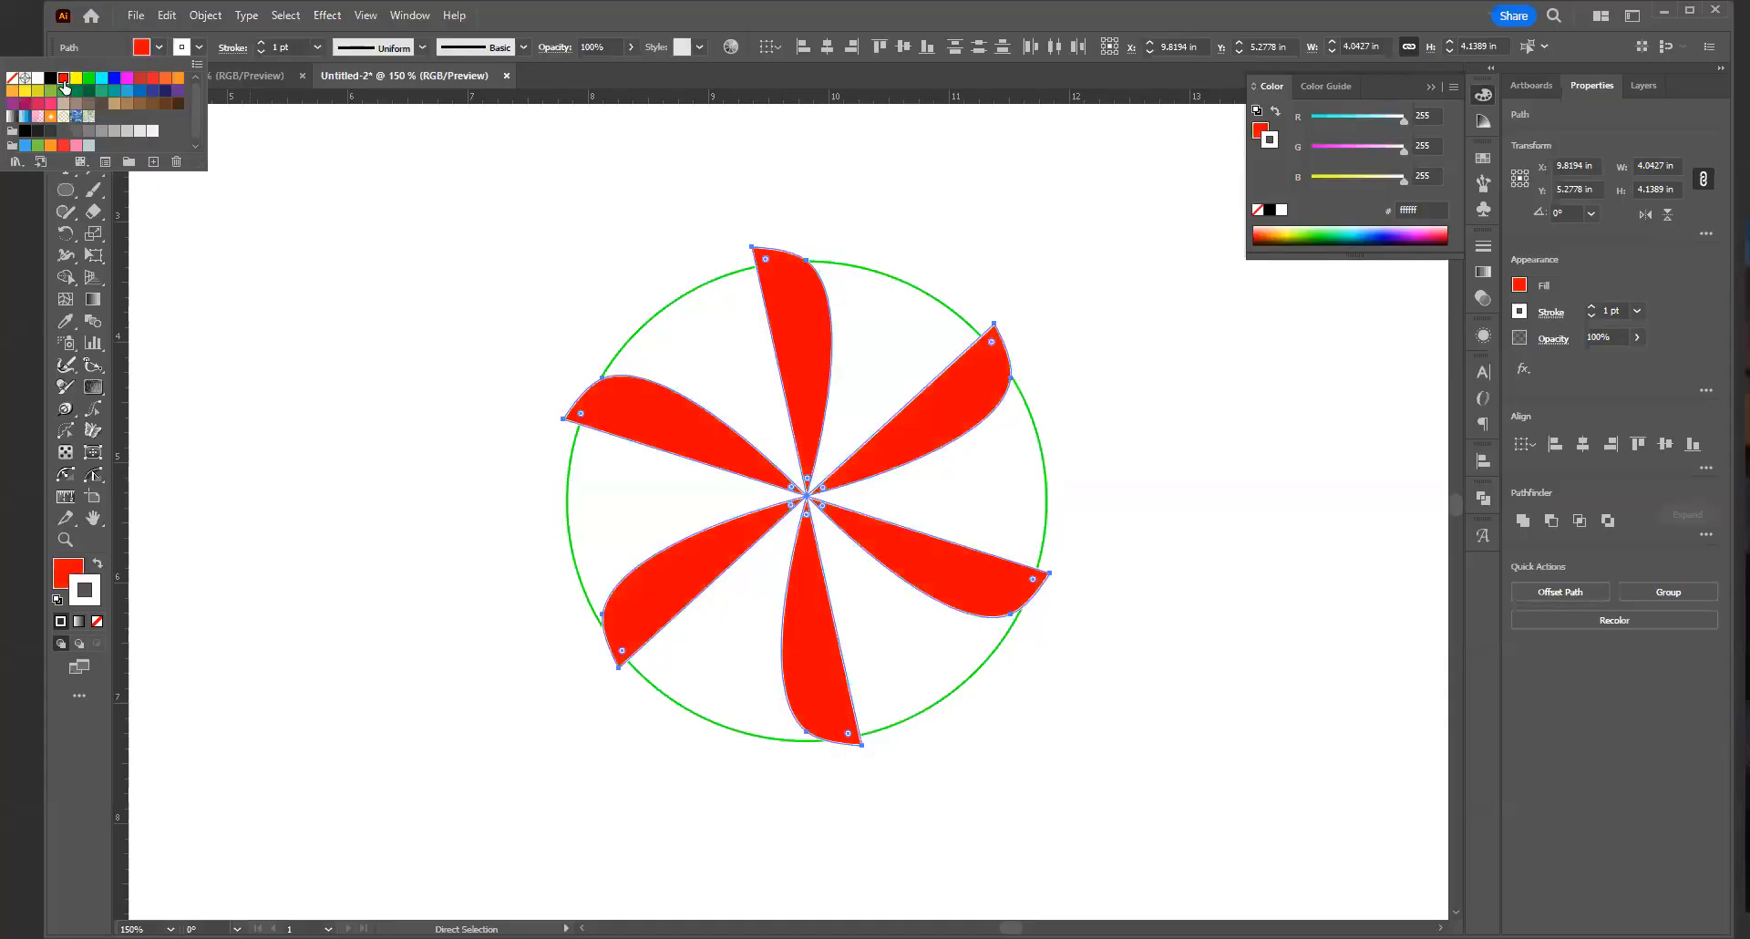
{"action": "left_click", "coordinate": [162, 46]}
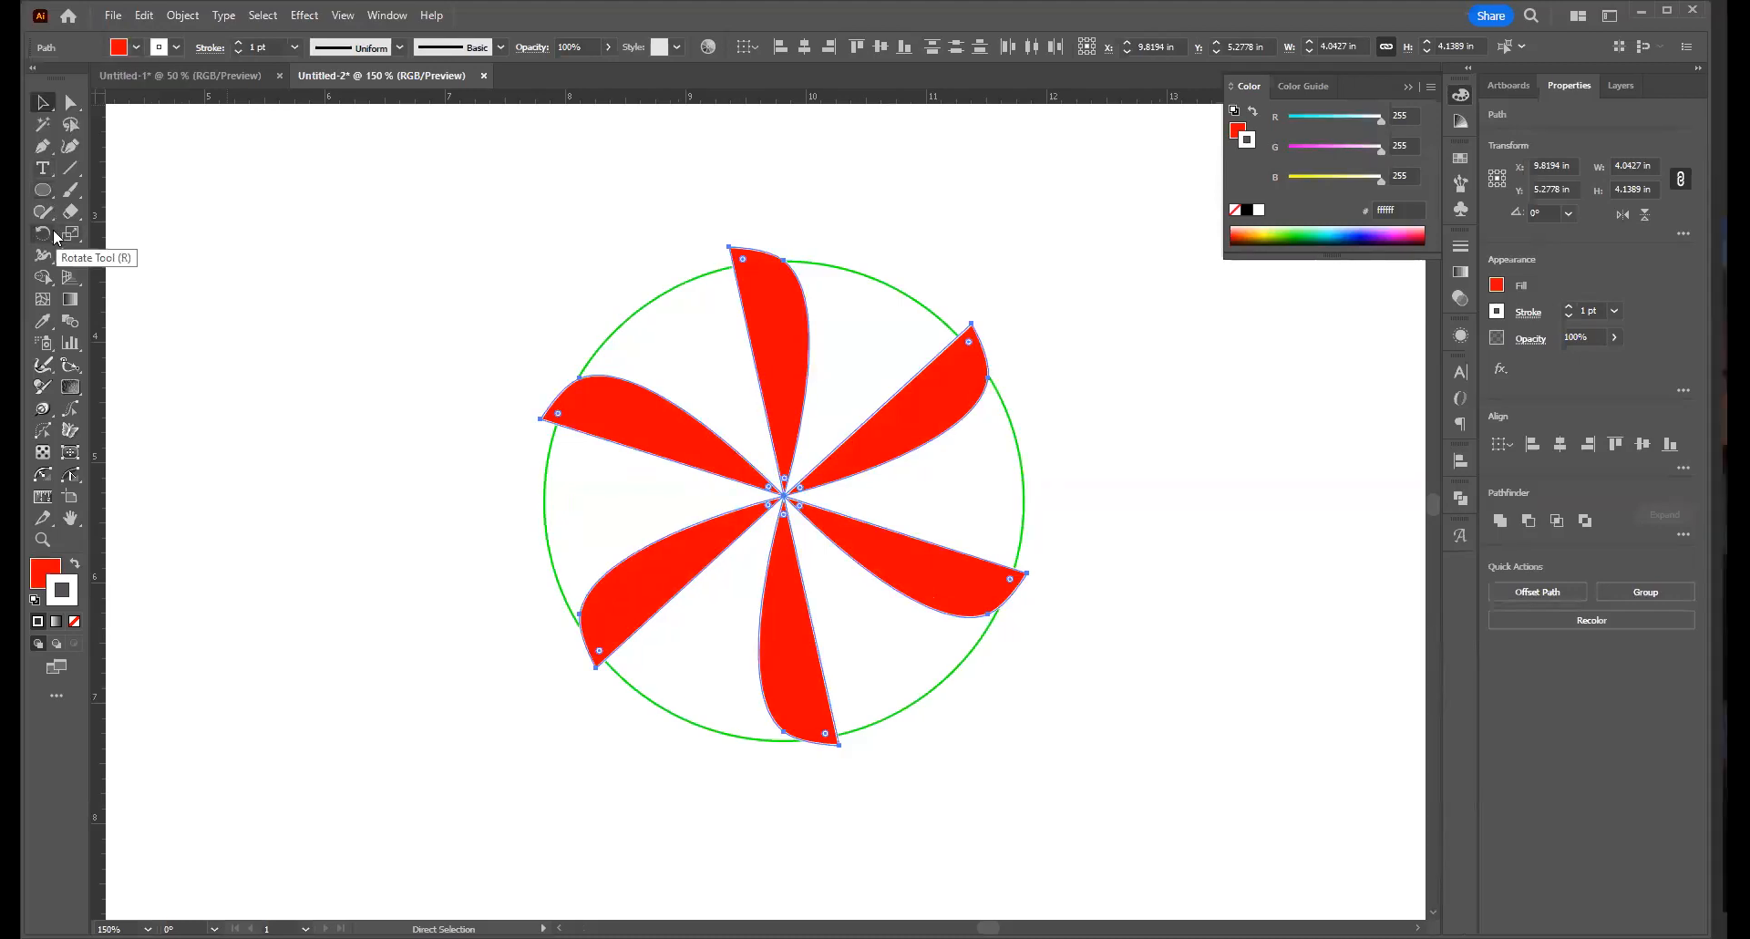
Create a copy of the six red petals rotated 60° about the centre where their tips meet
{"action": "left_click", "coordinate": [75, 228]}
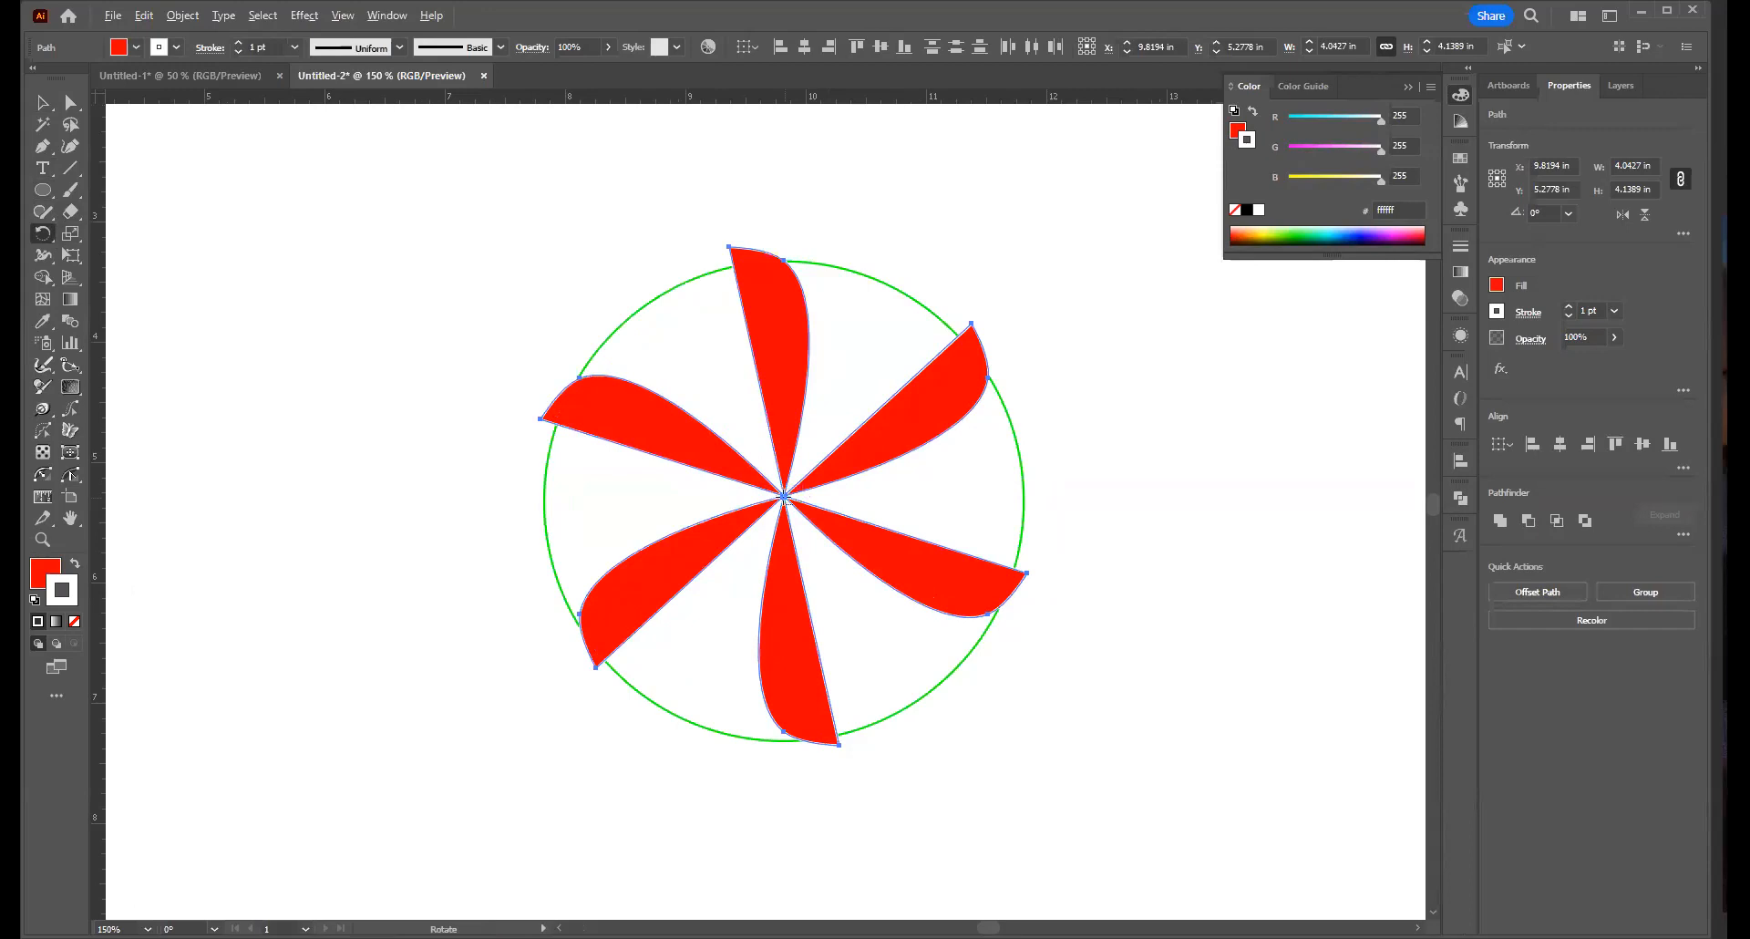
{"action": "left_click", "coordinate": [784, 497], "text": "alt"}
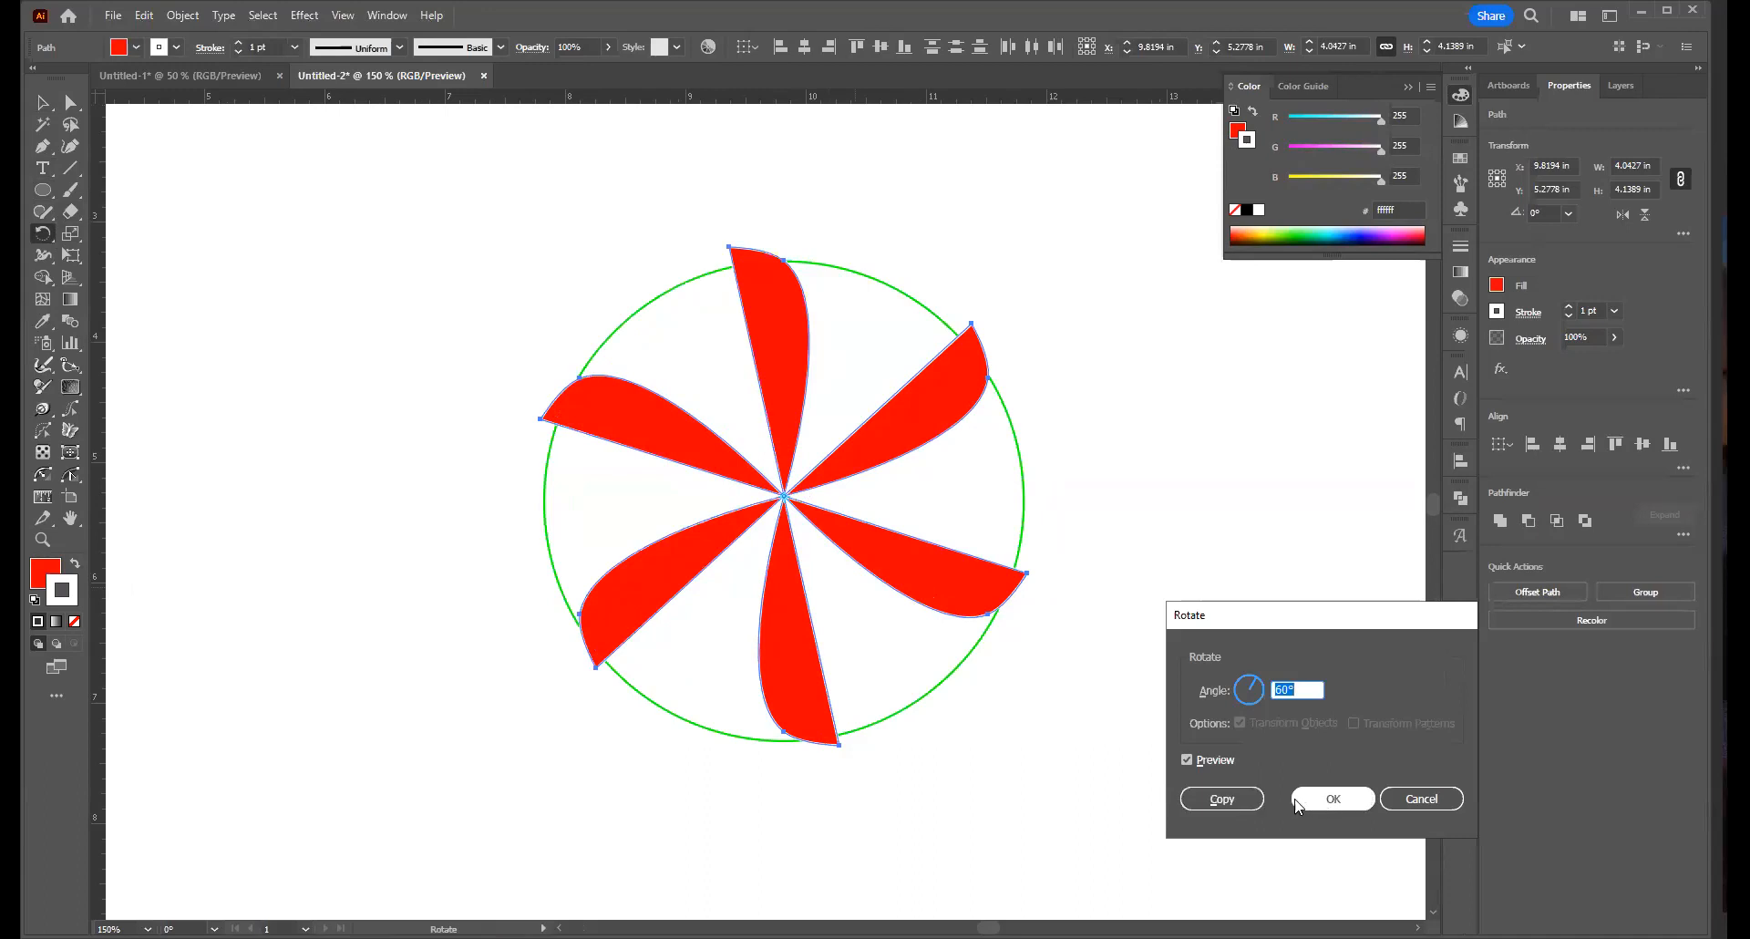
{"action": "key", "text": "Tab"}
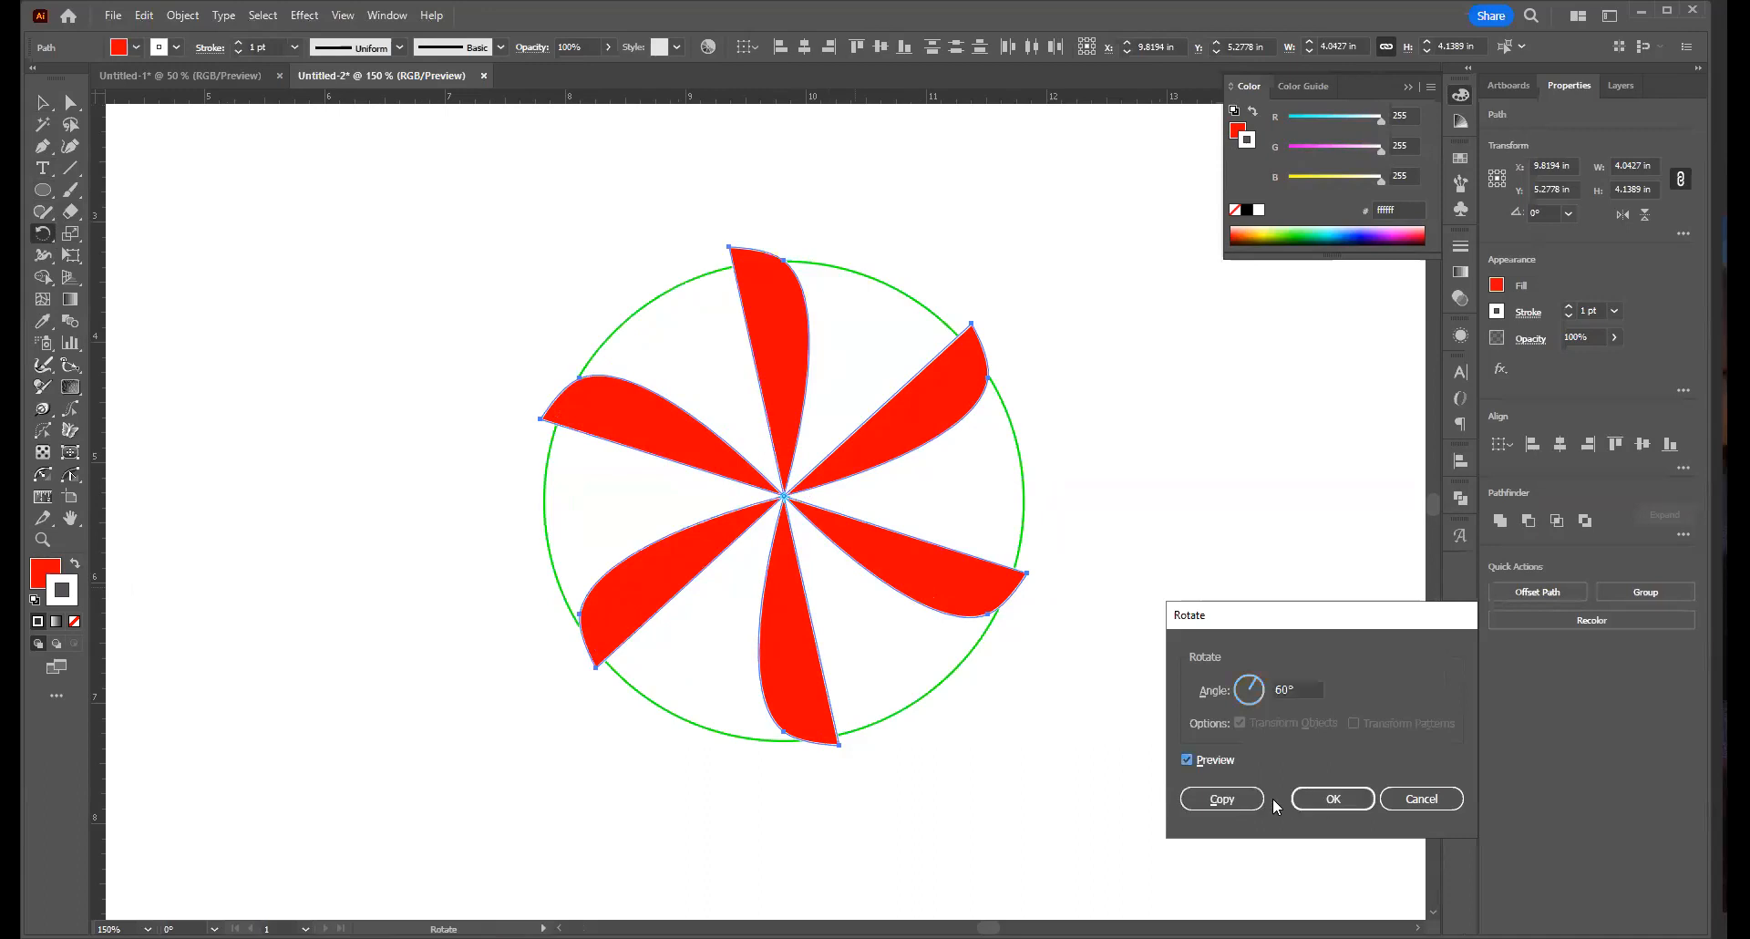
{"action": "left_click", "coordinate": [1309, 694]}
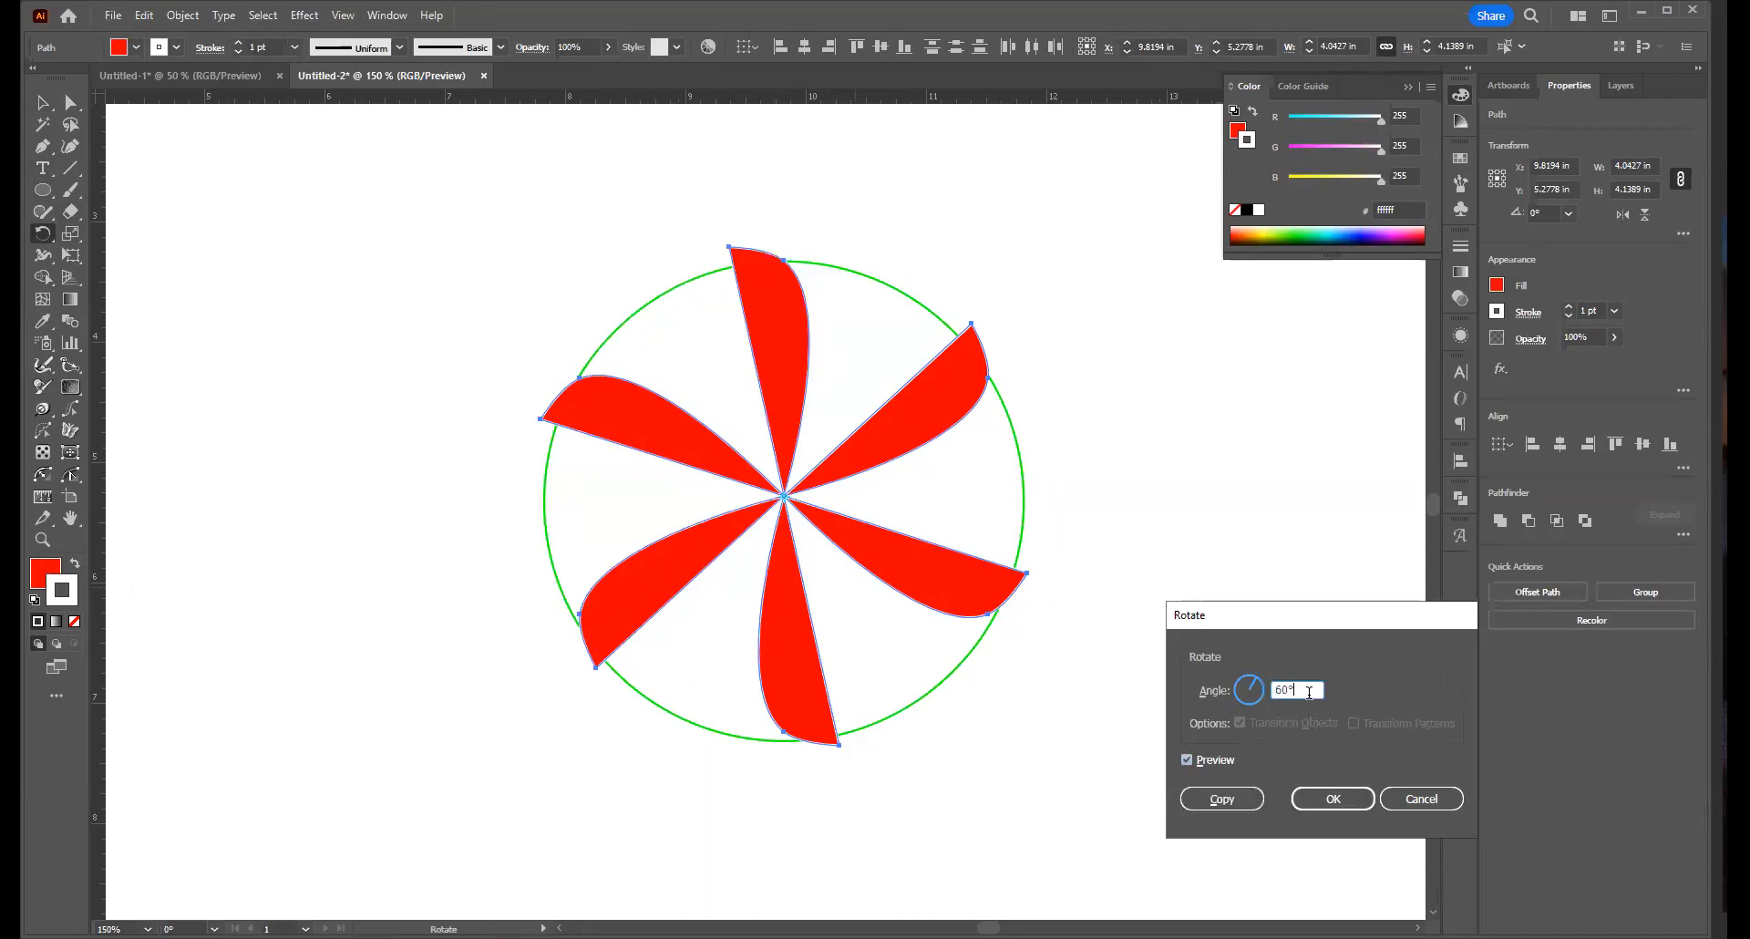
{"action": "left_click", "coordinate": [1216, 805]}
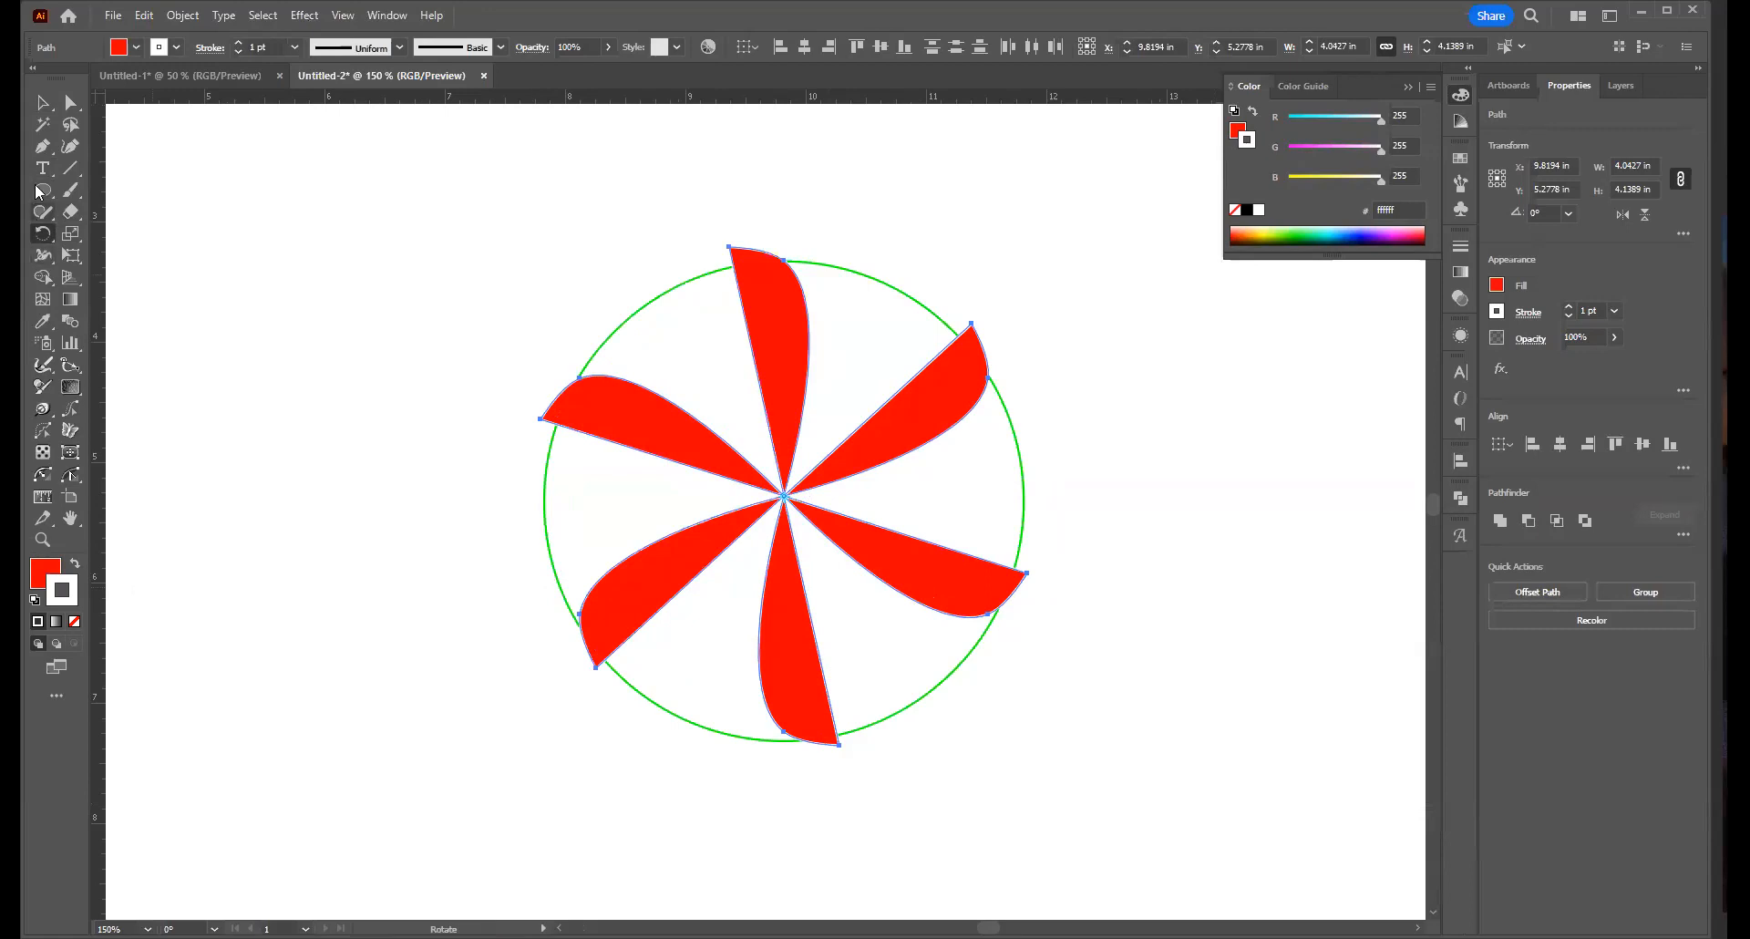
Check the overlapping petals individually, undo the rotated copy and the red fill, and clear the selection
{"action": "left_click", "coordinate": [42, 103]}
{"action": "left_click", "coordinate": [381, 302]}
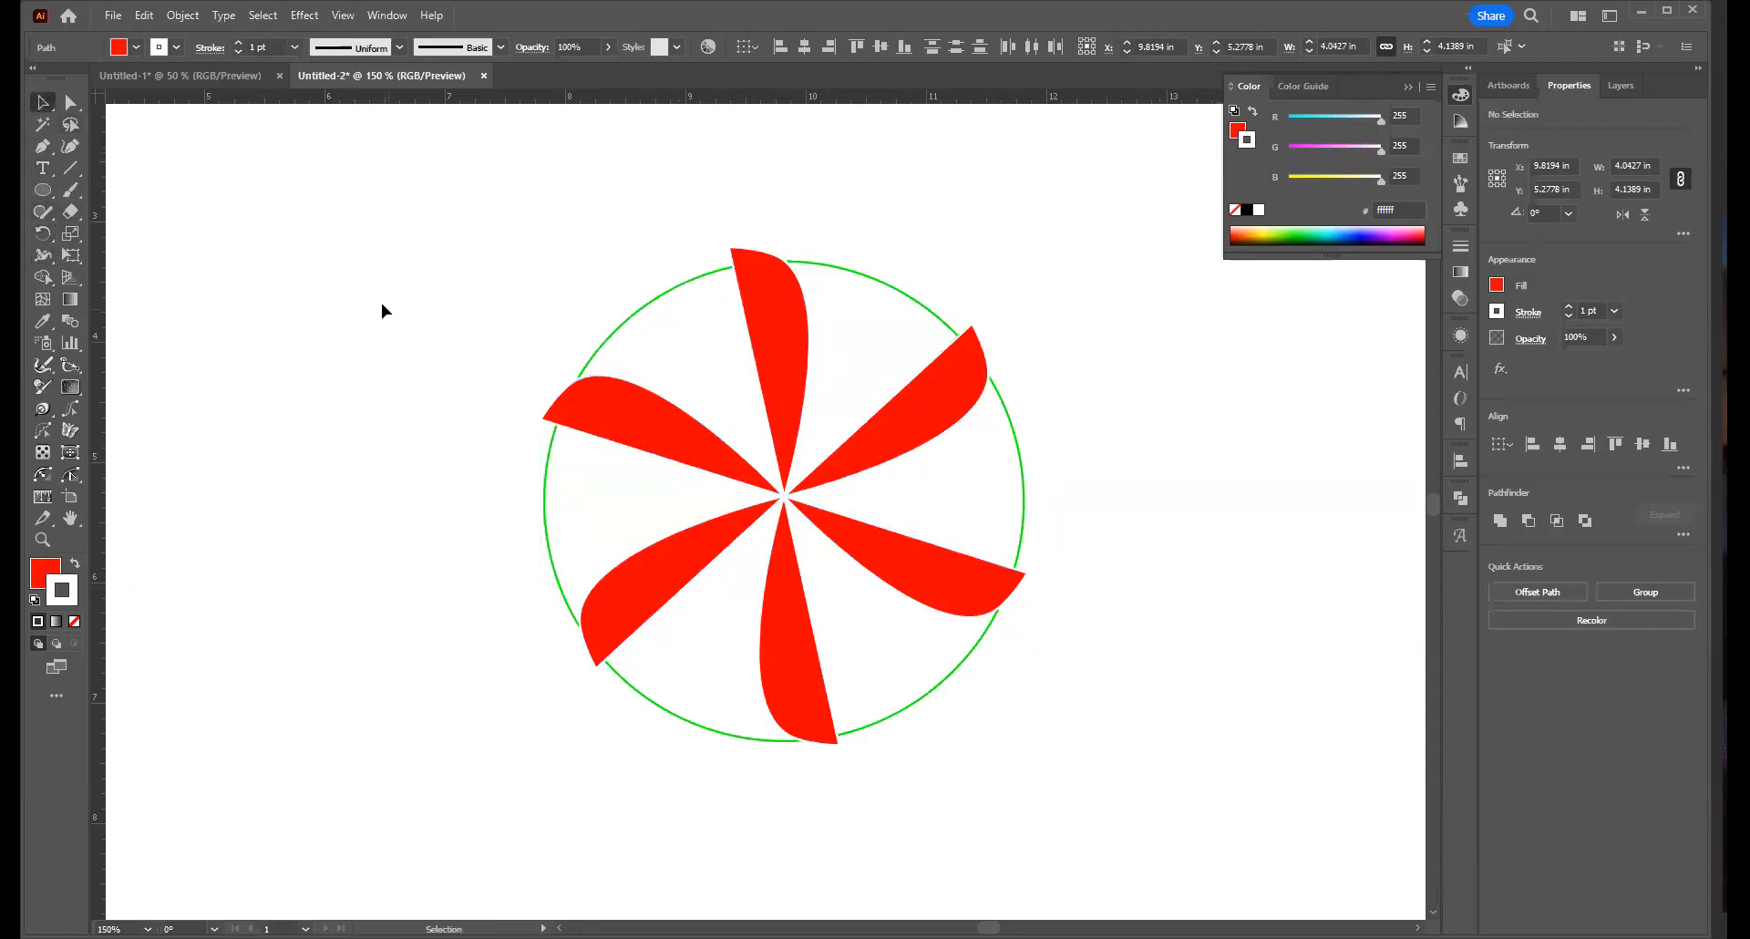
{"action": "left_click", "coordinate": [672, 442]}
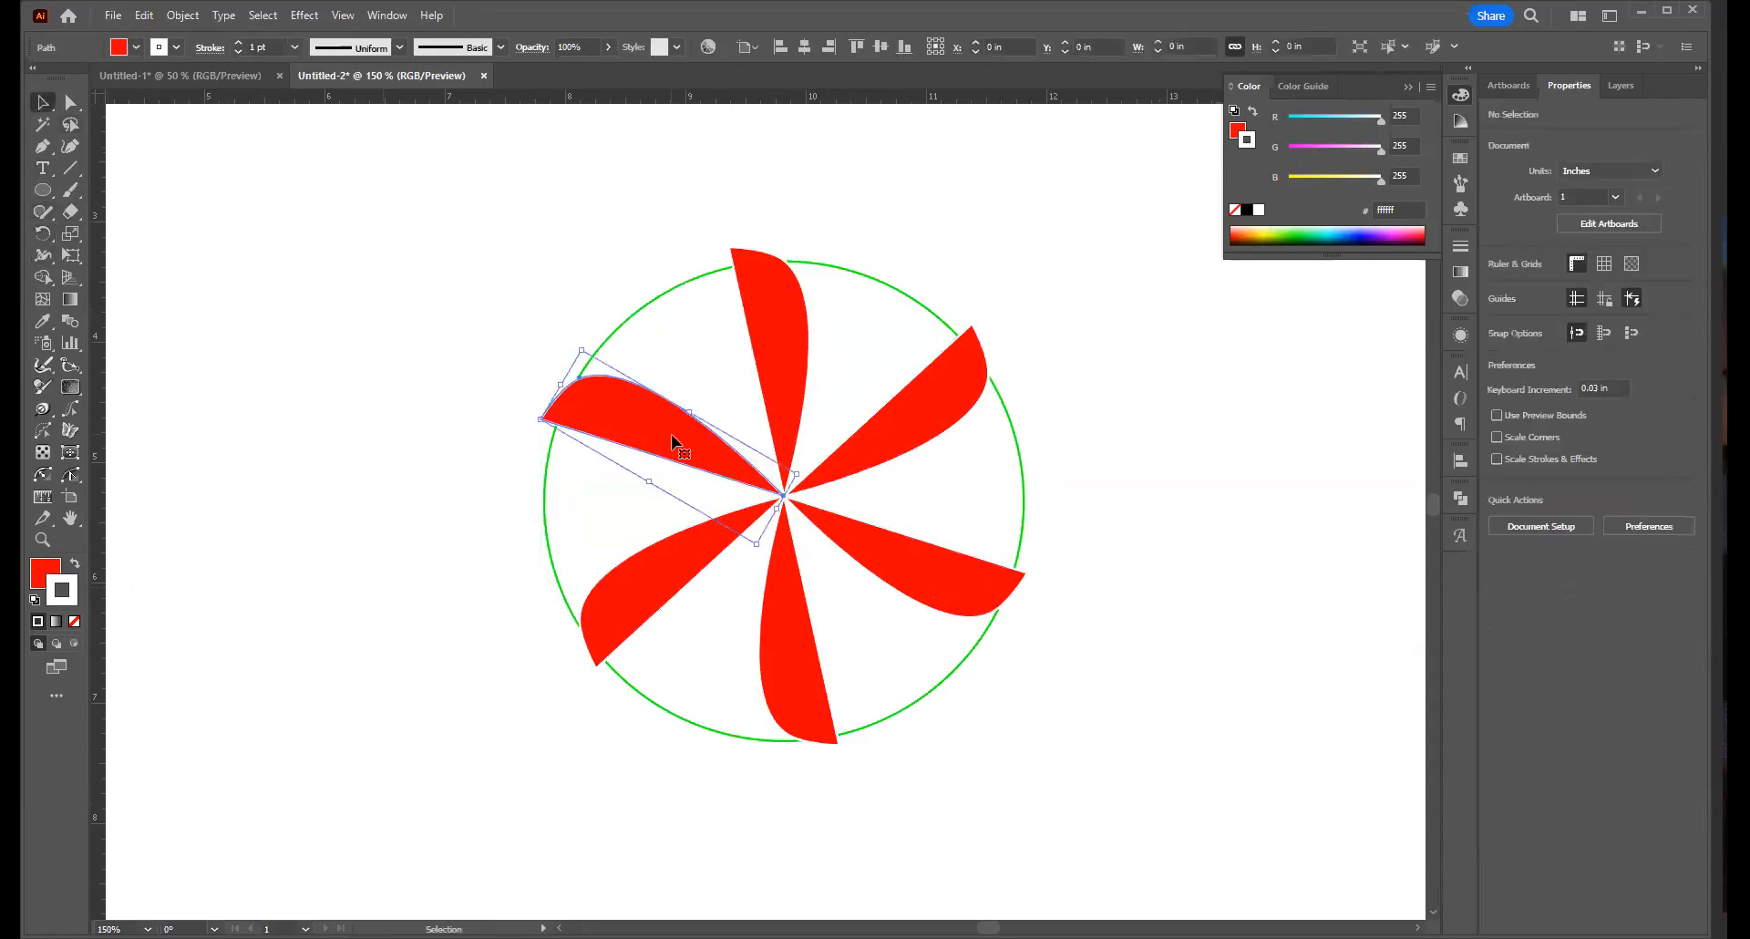
{"action": "left_click", "coordinate": [792, 433]}
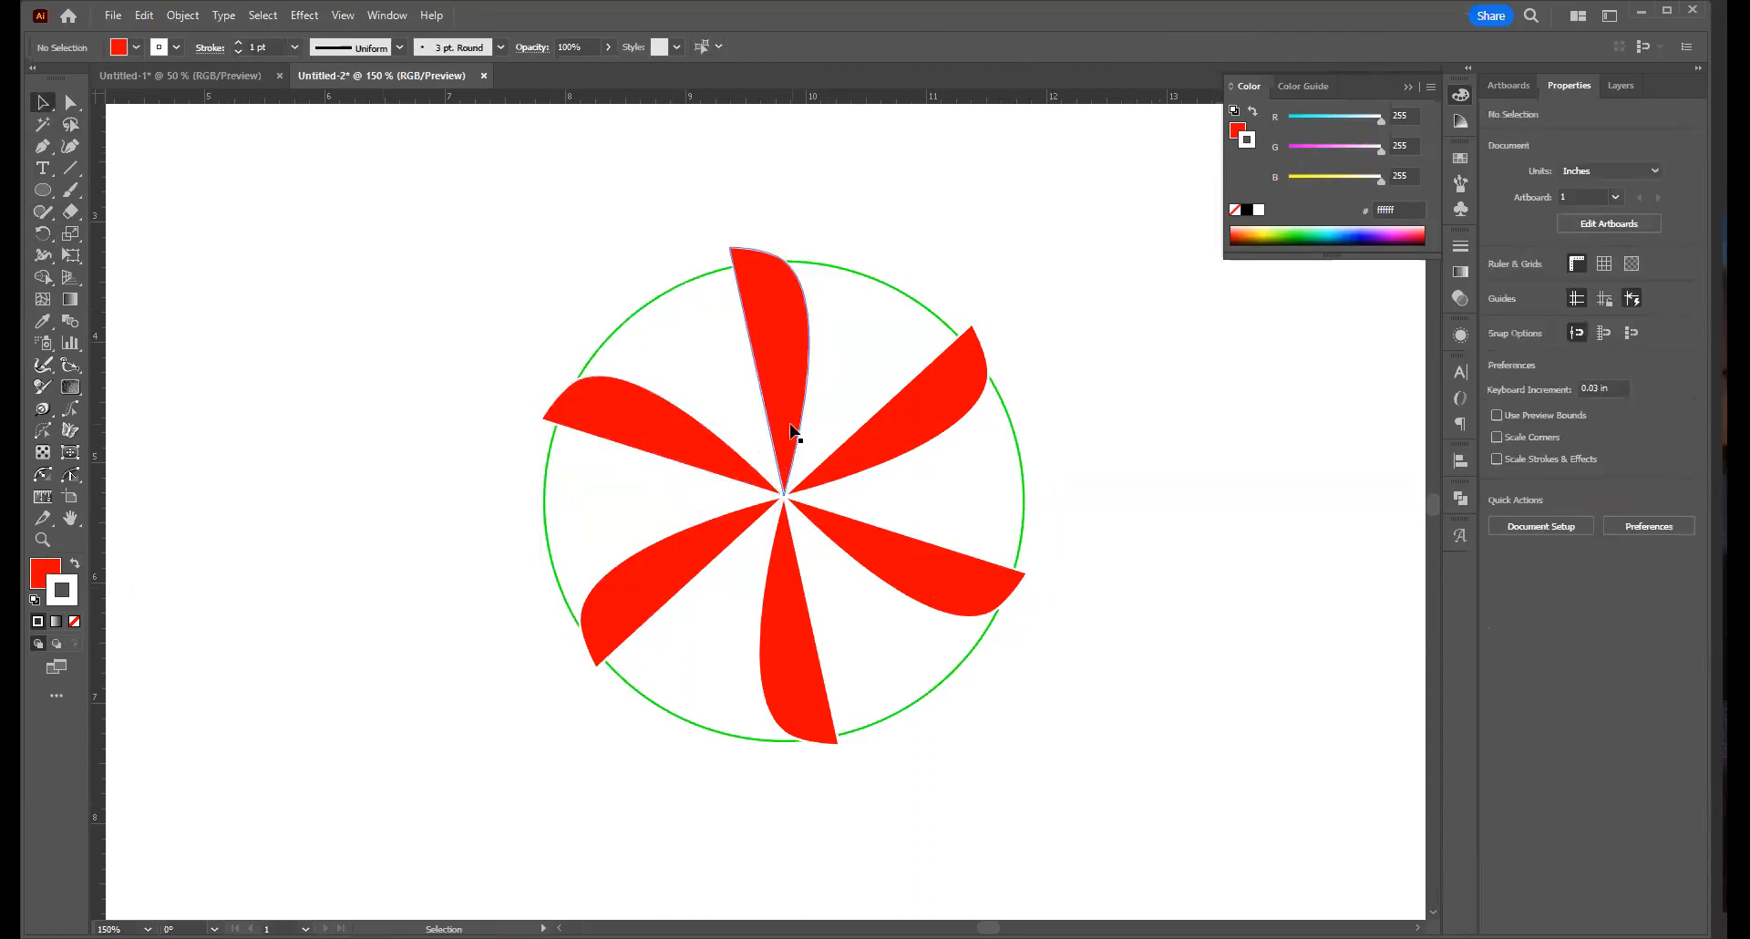
{"action": "left_click", "coordinate": [667, 429]}
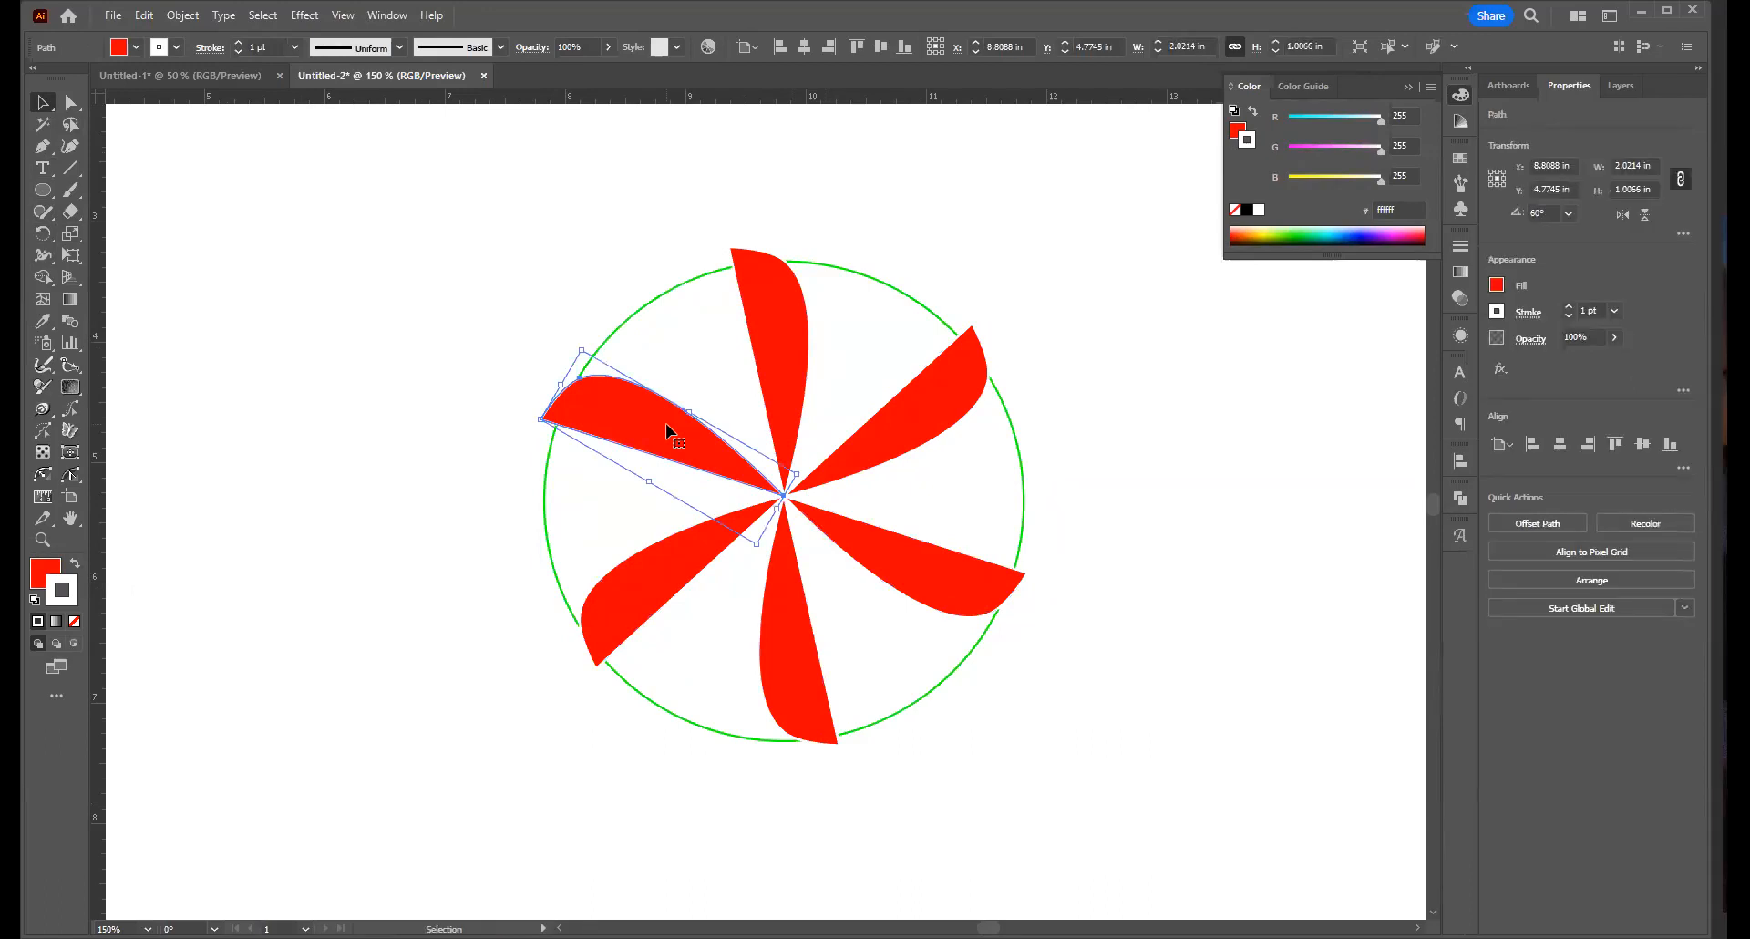
{"action": "key", "text": "ctrl+z"}
{"action": "key", "text": "ctrl+z"}
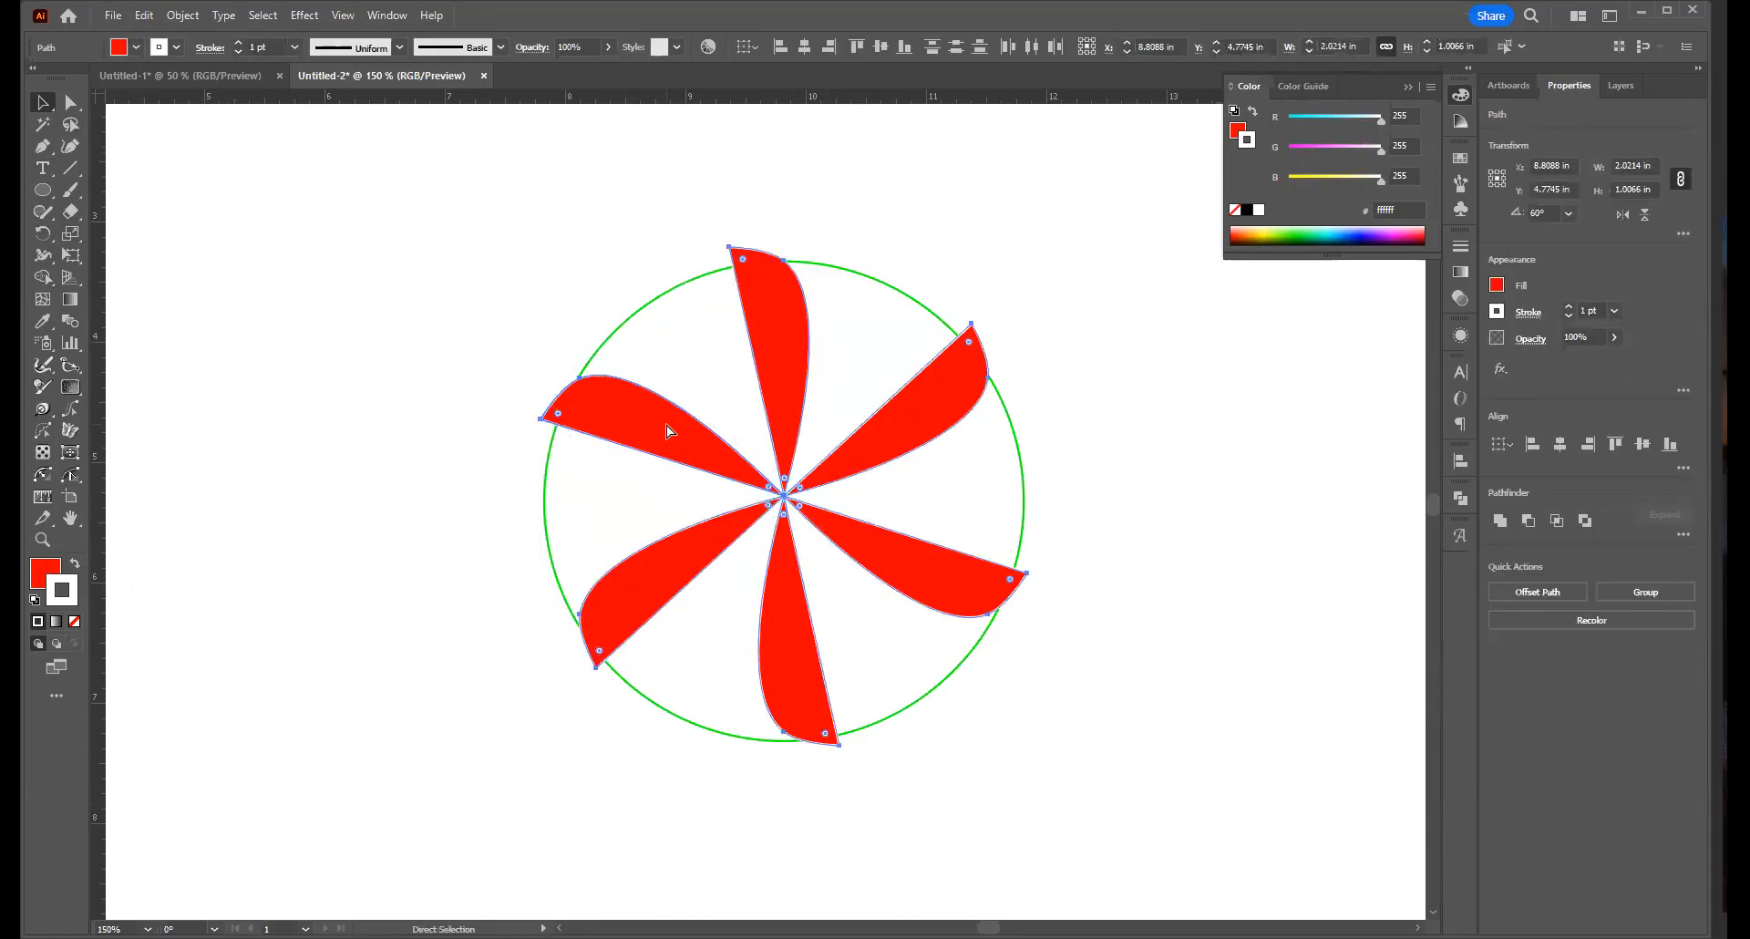
{"action": "key", "text": "v"}
{"action": "left_click", "coordinate": [286, 355]}
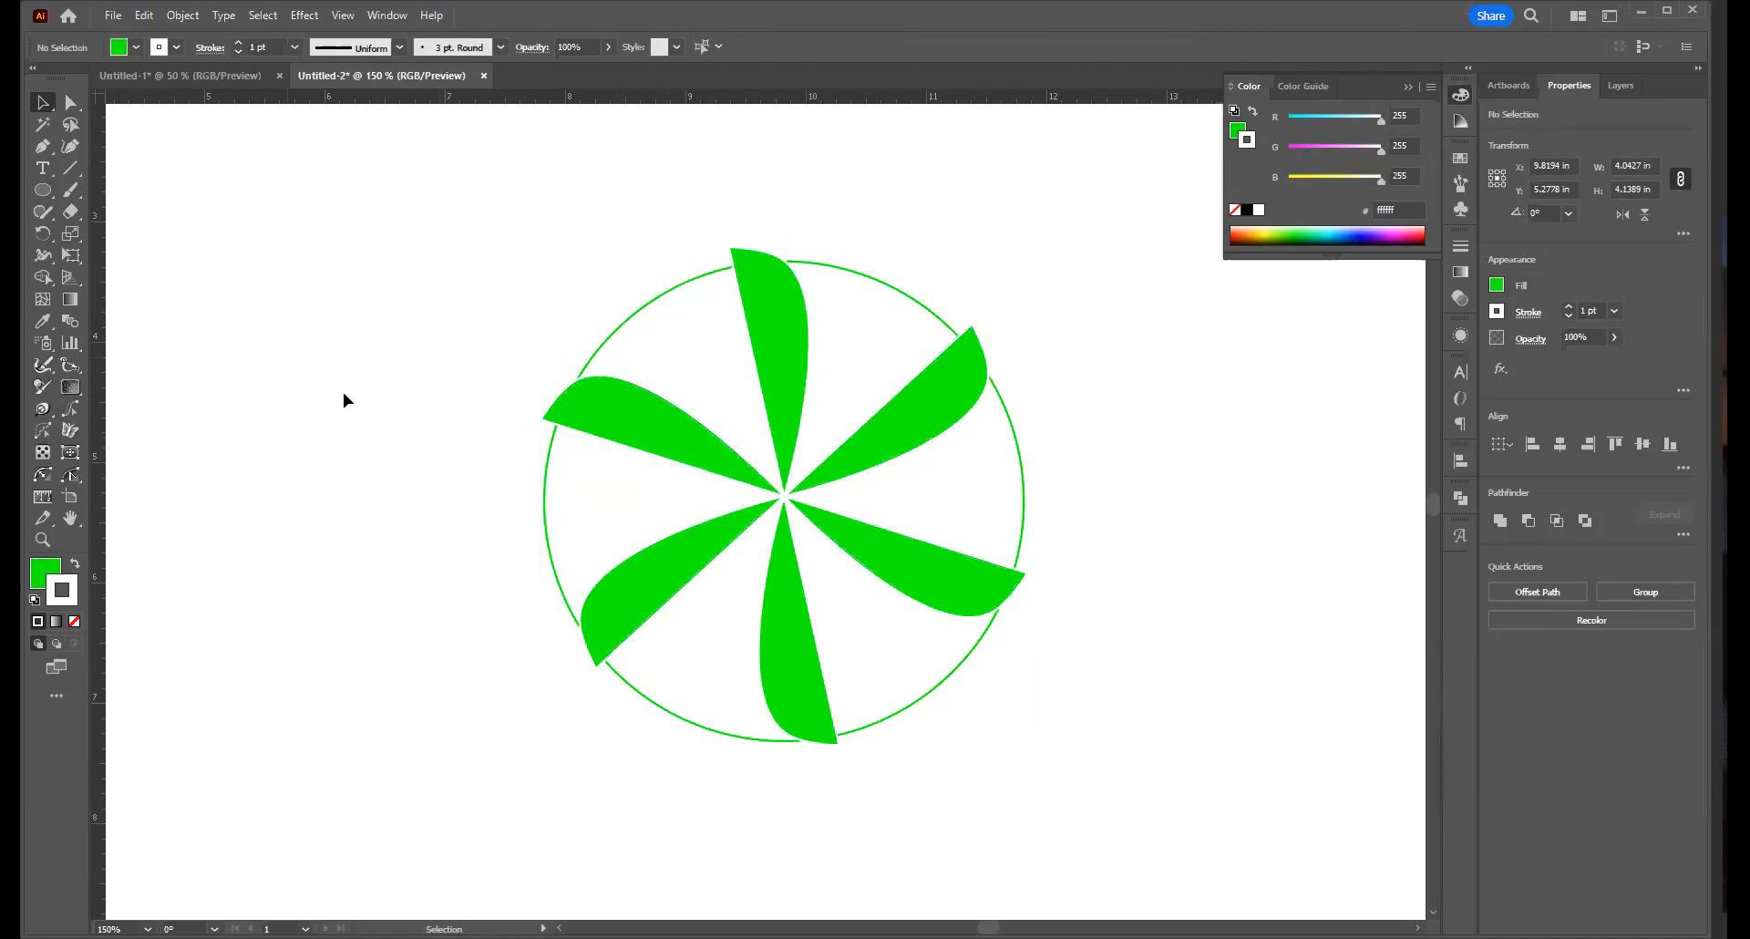
Create a copy of all six green petals rotated 30° about the centre where their tips meet
{"action": "left_click_drag", "start_coordinate": [715, 399], "coordinate": [844, 559]}
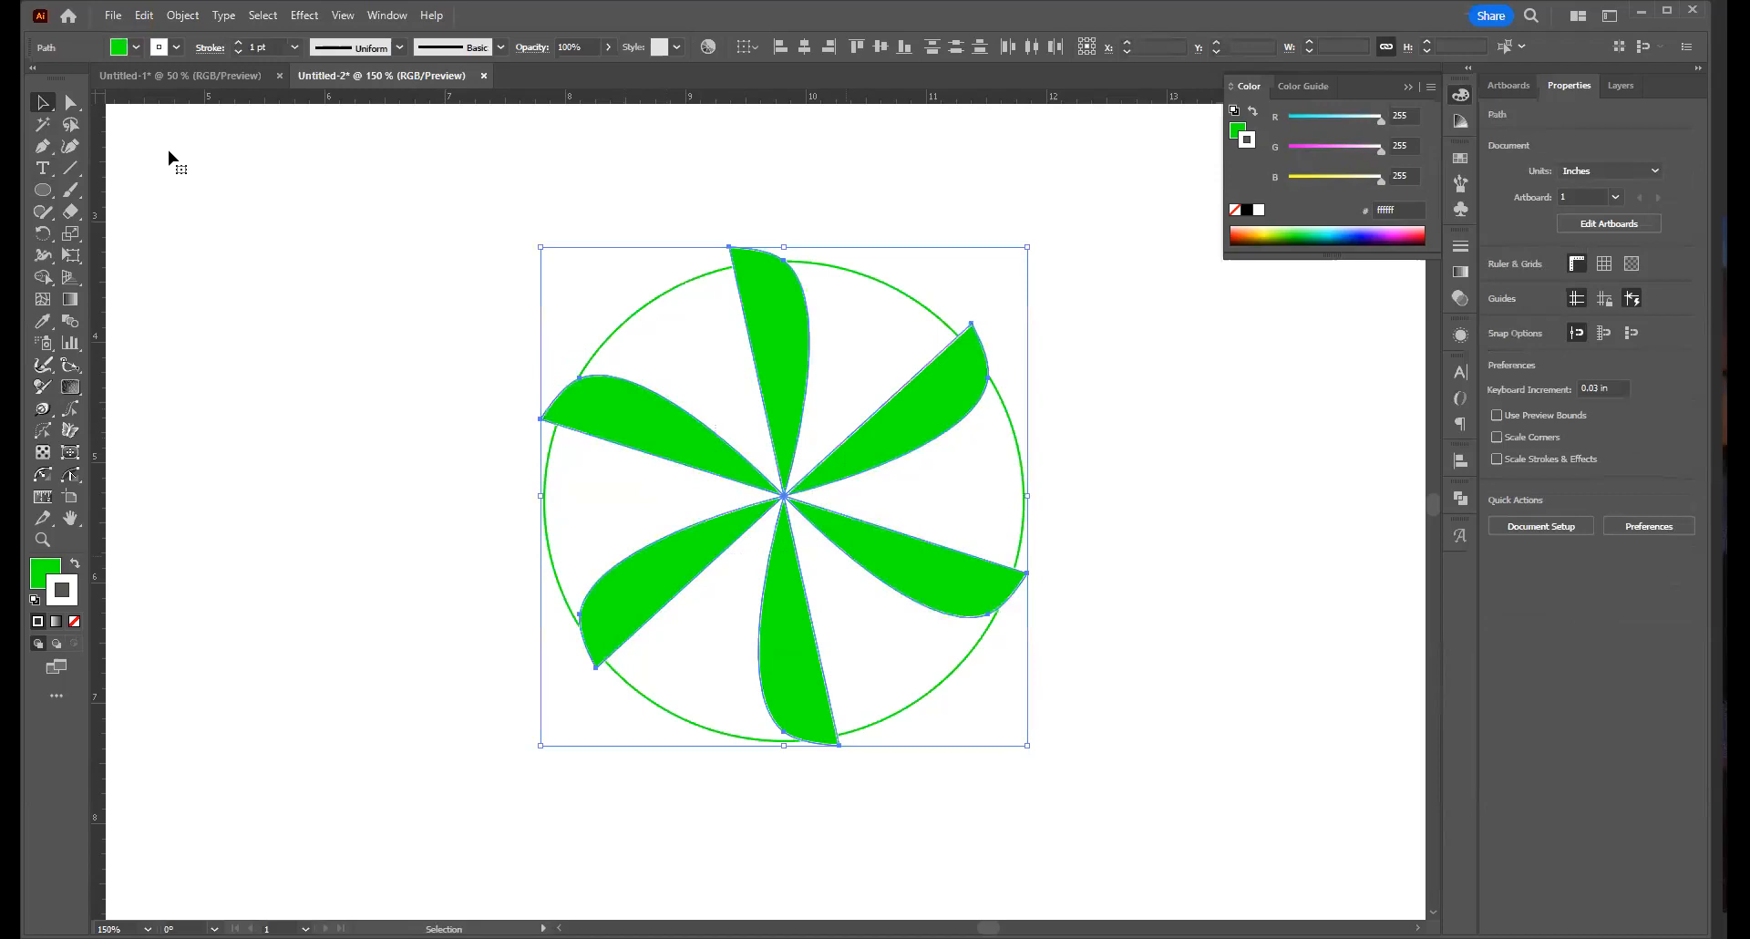
{"action": "left_click", "coordinate": [43, 234]}
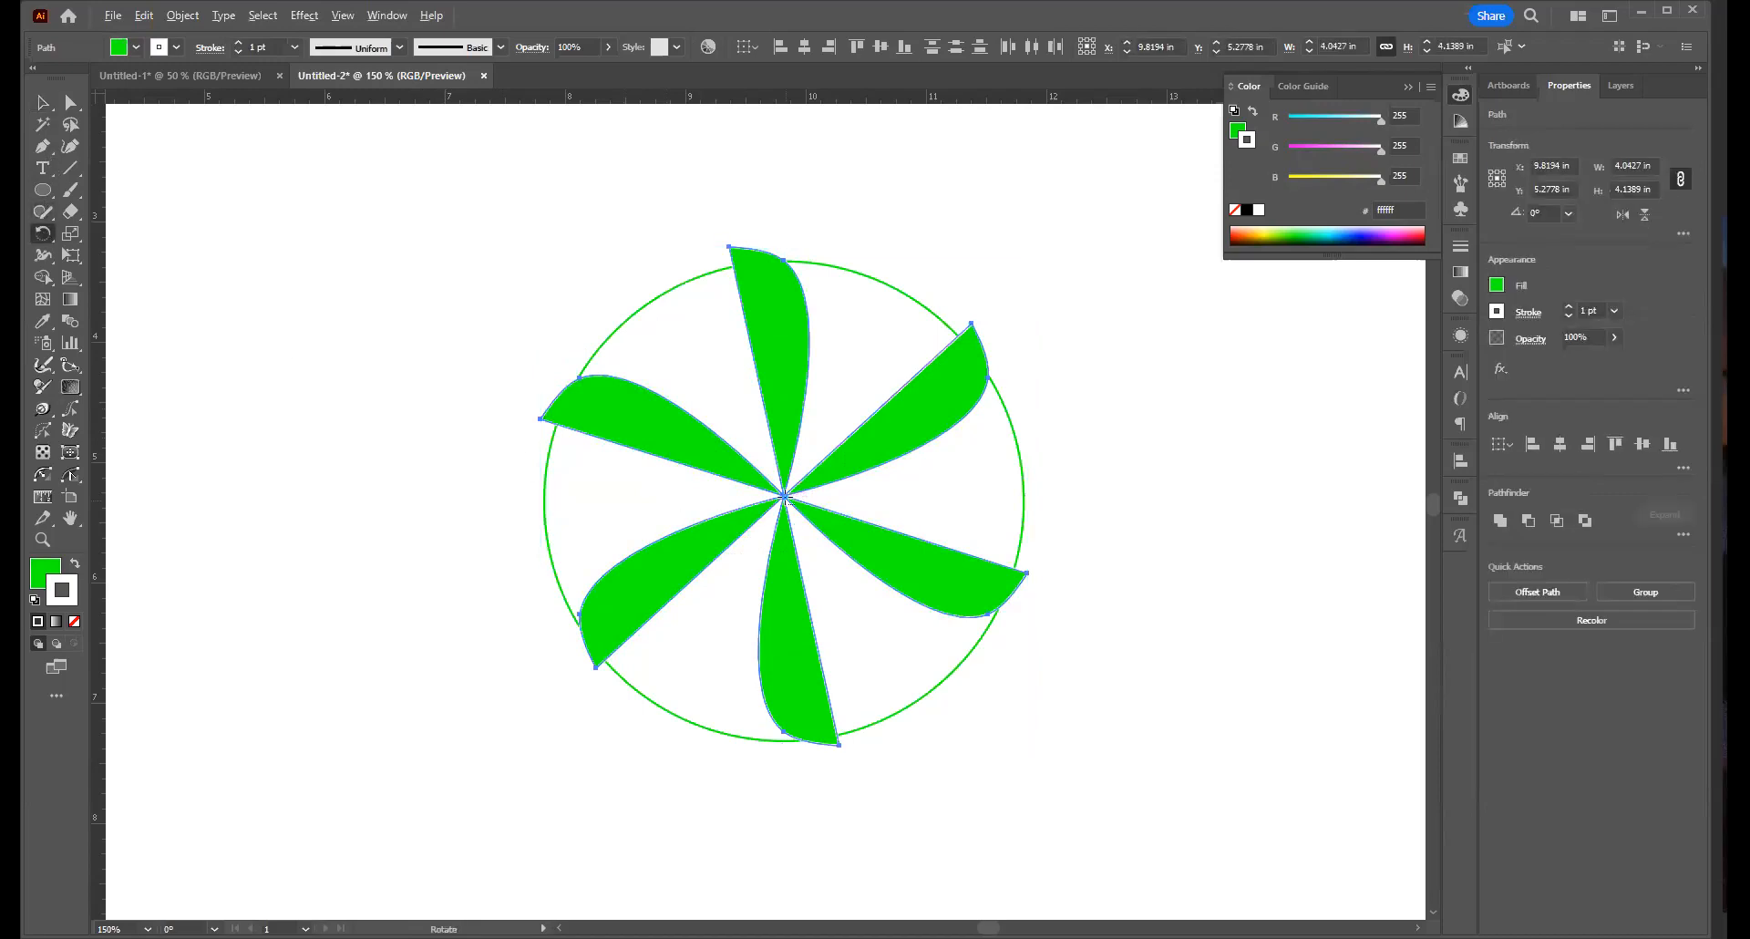
{"action": "left_click", "coordinate": [784, 496], "text": "alt"}
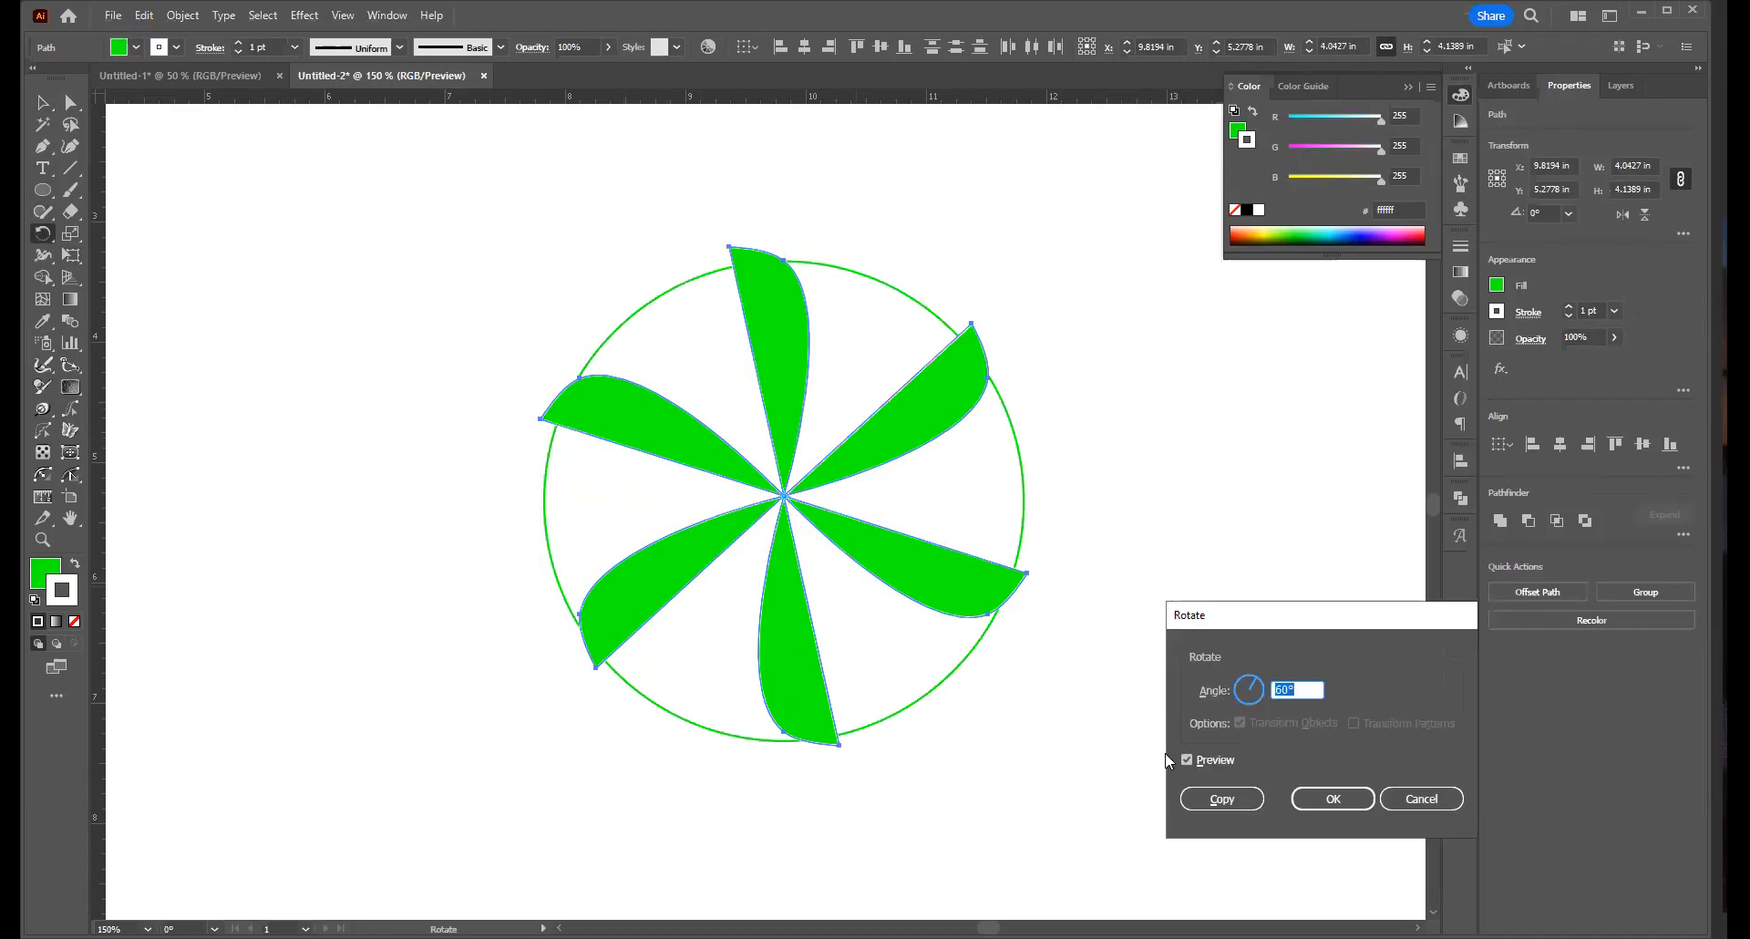
{"action": "type", "text": "30"}
{"action": "left_click", "coordinate": [1224, 800]}
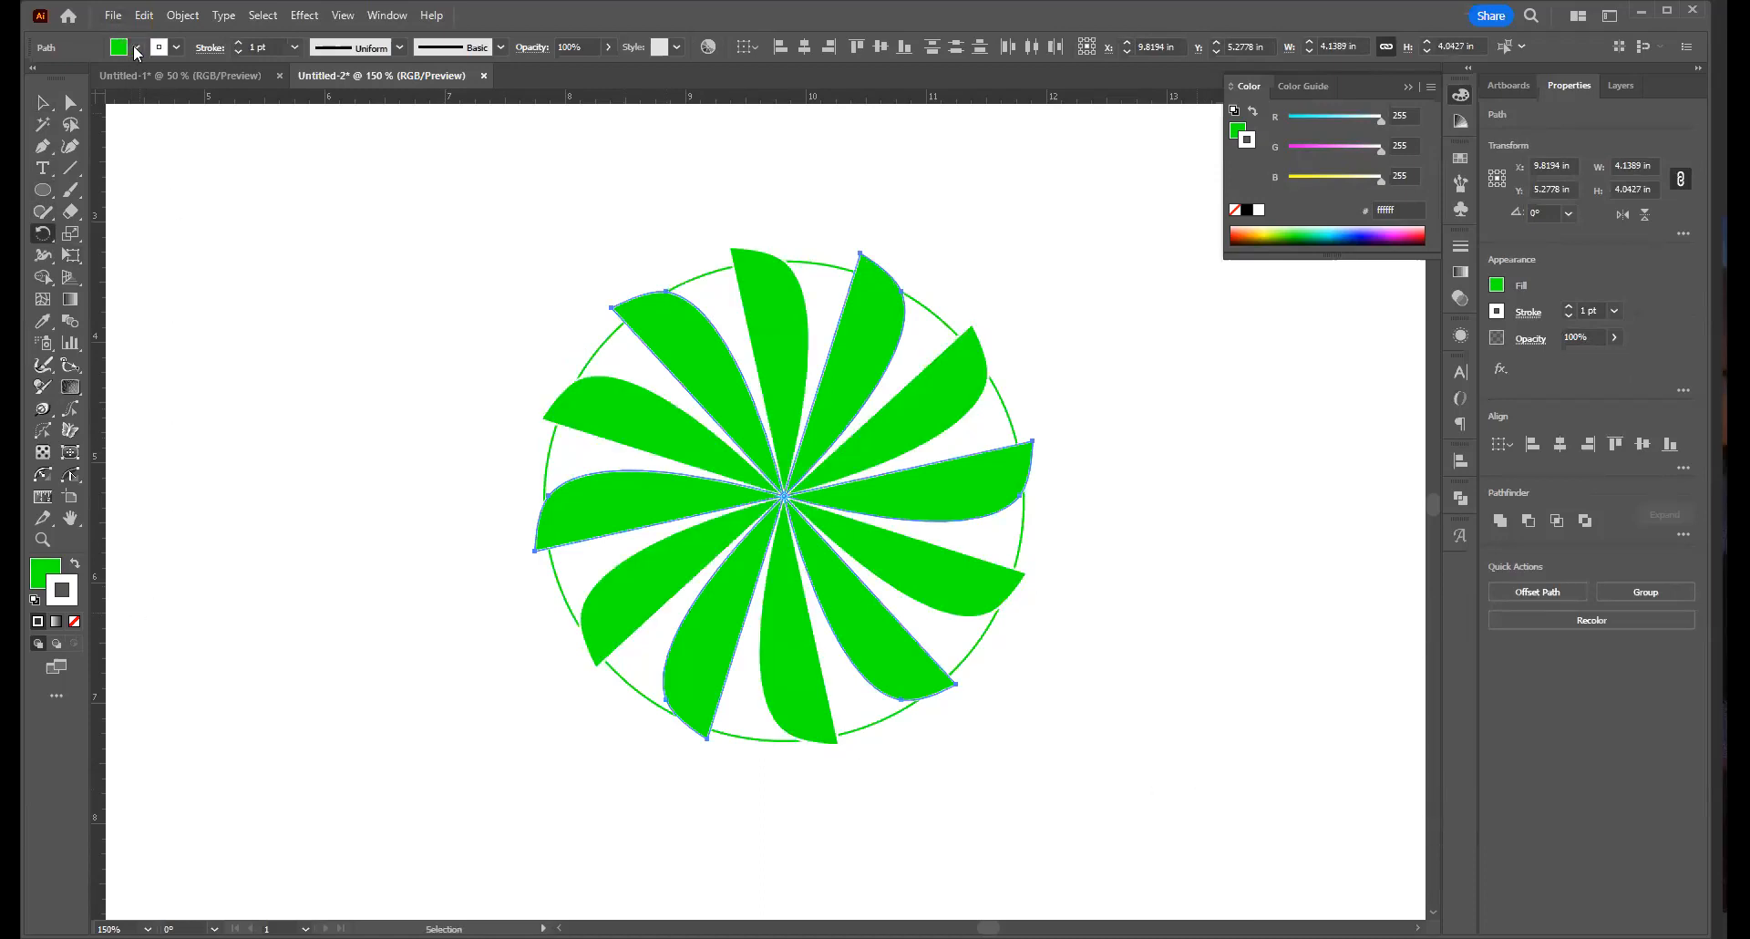
Set the fill of the six rotated petals to red and clear the selection
{"action": "left_click", "coordinate": [41, 80]}
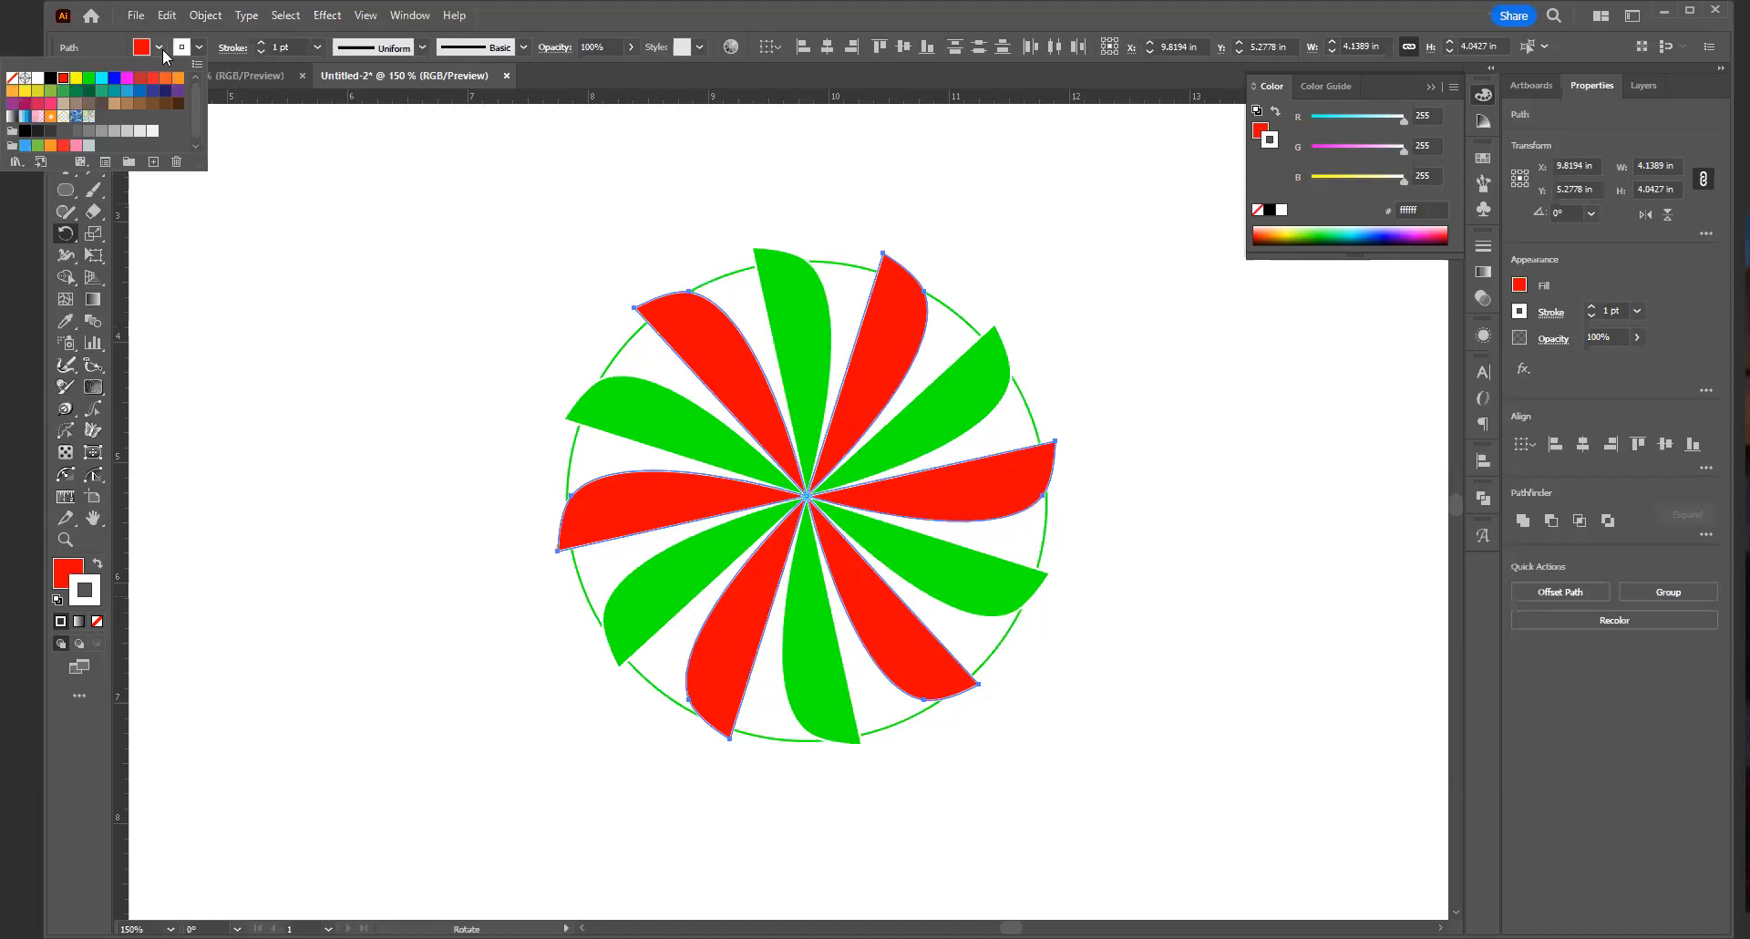
{"action": "key", "text": "Escape"}
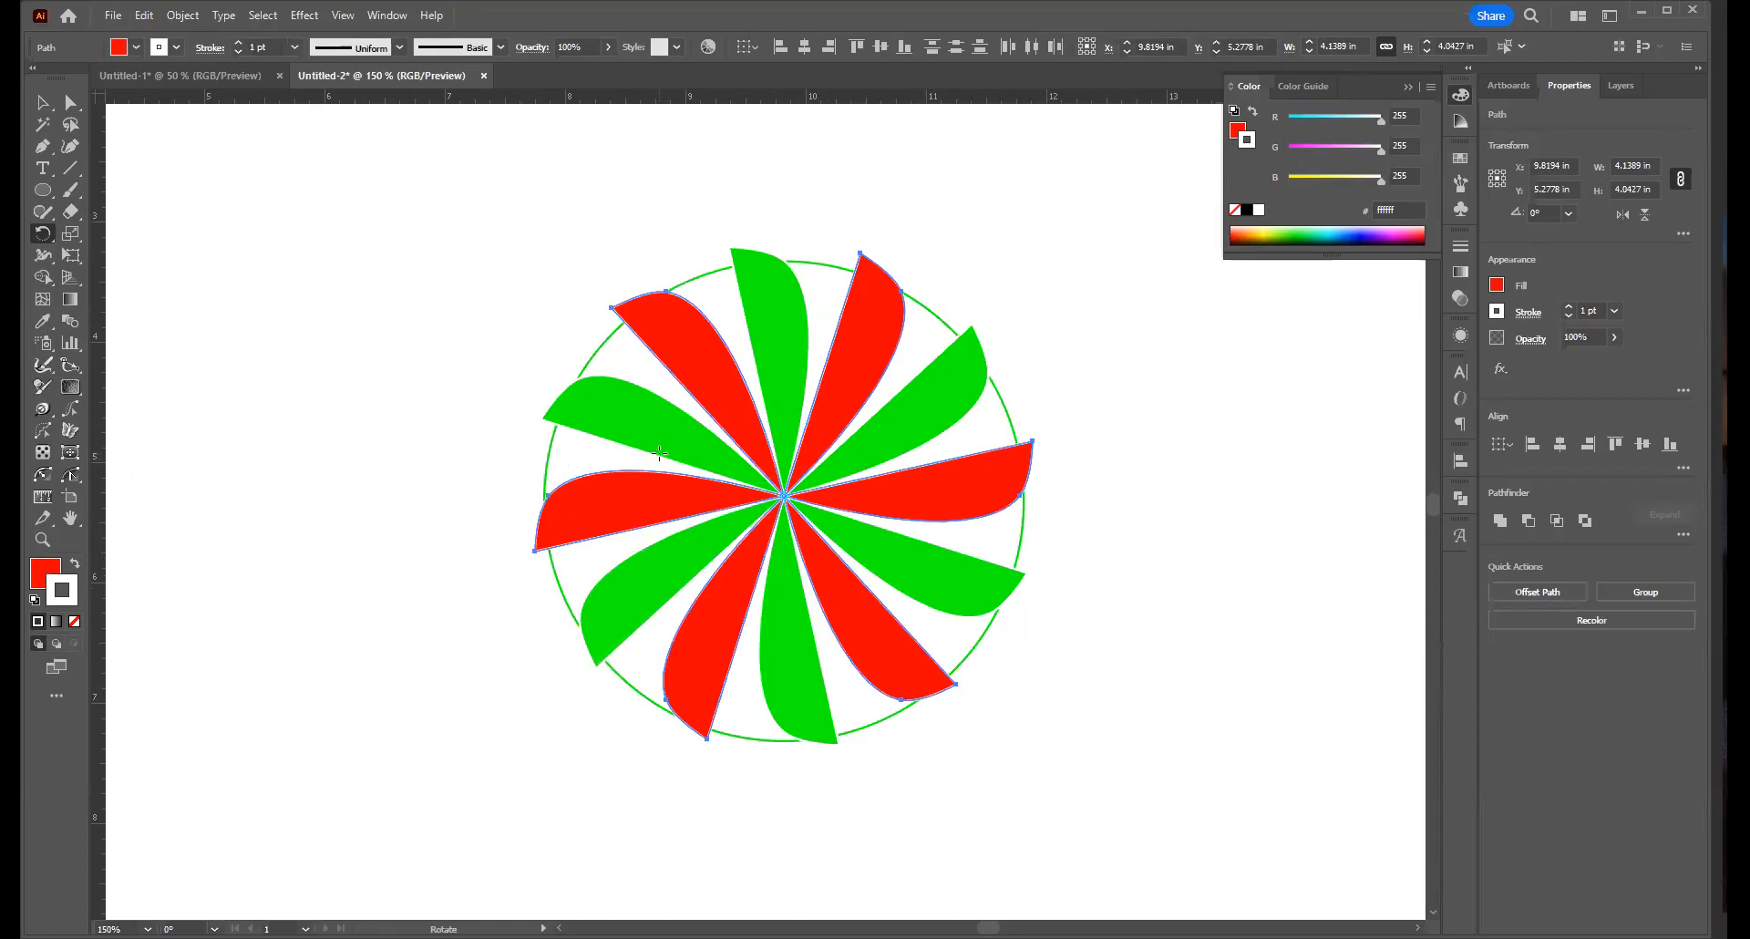
{"action": "key", "text": "v"}
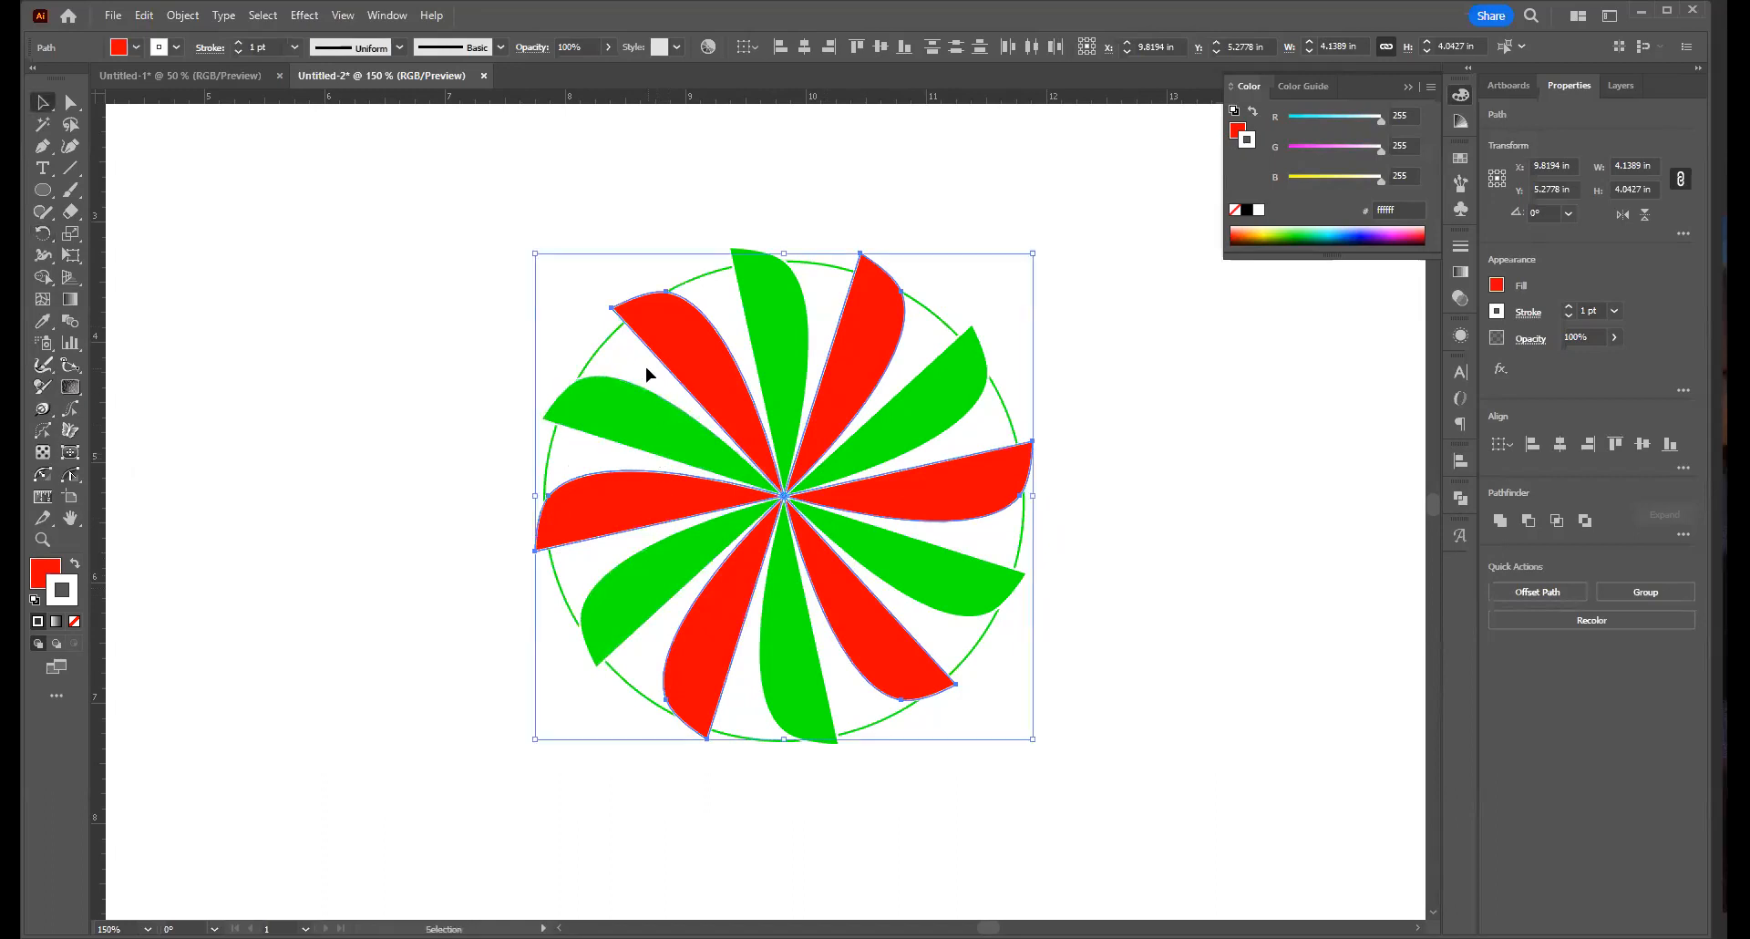
{"action": "left_click", "coordinate": [909, 605], "text": "shift"}
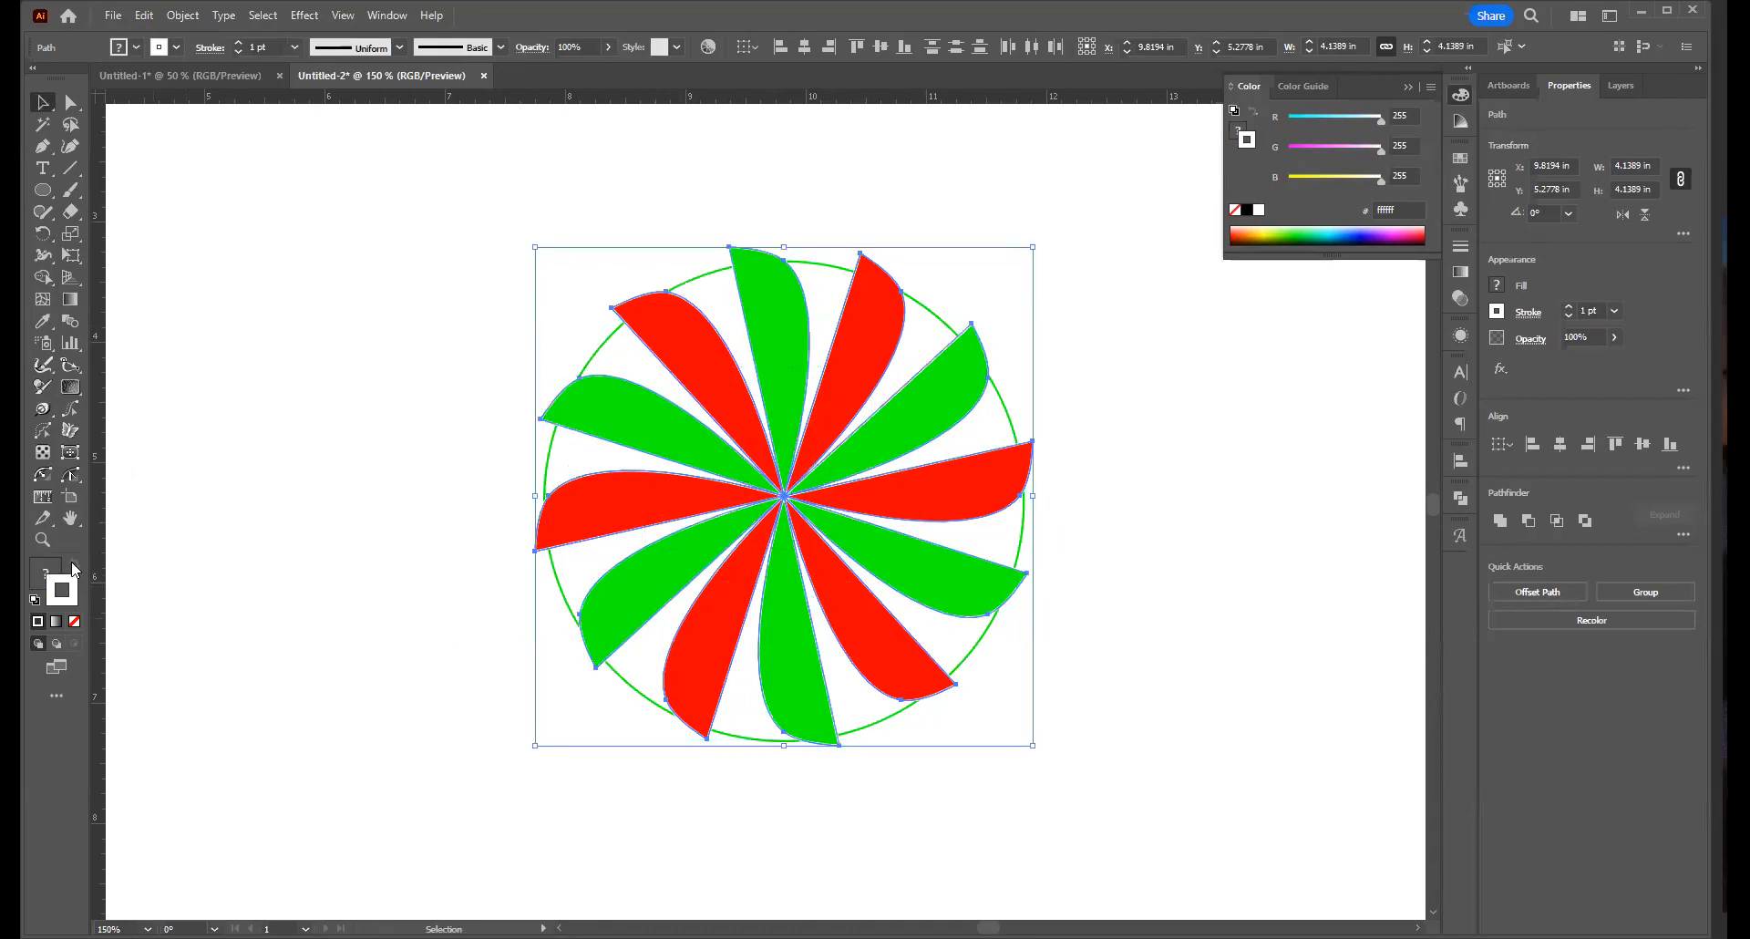
{"action": "left_click", "coordinate": [260, 634]}
Give the leftmost red petal a red outline with no fill, and delete the filled duplicate stacked with it
{"action": "left_click", "coordinate": [602, 503]}
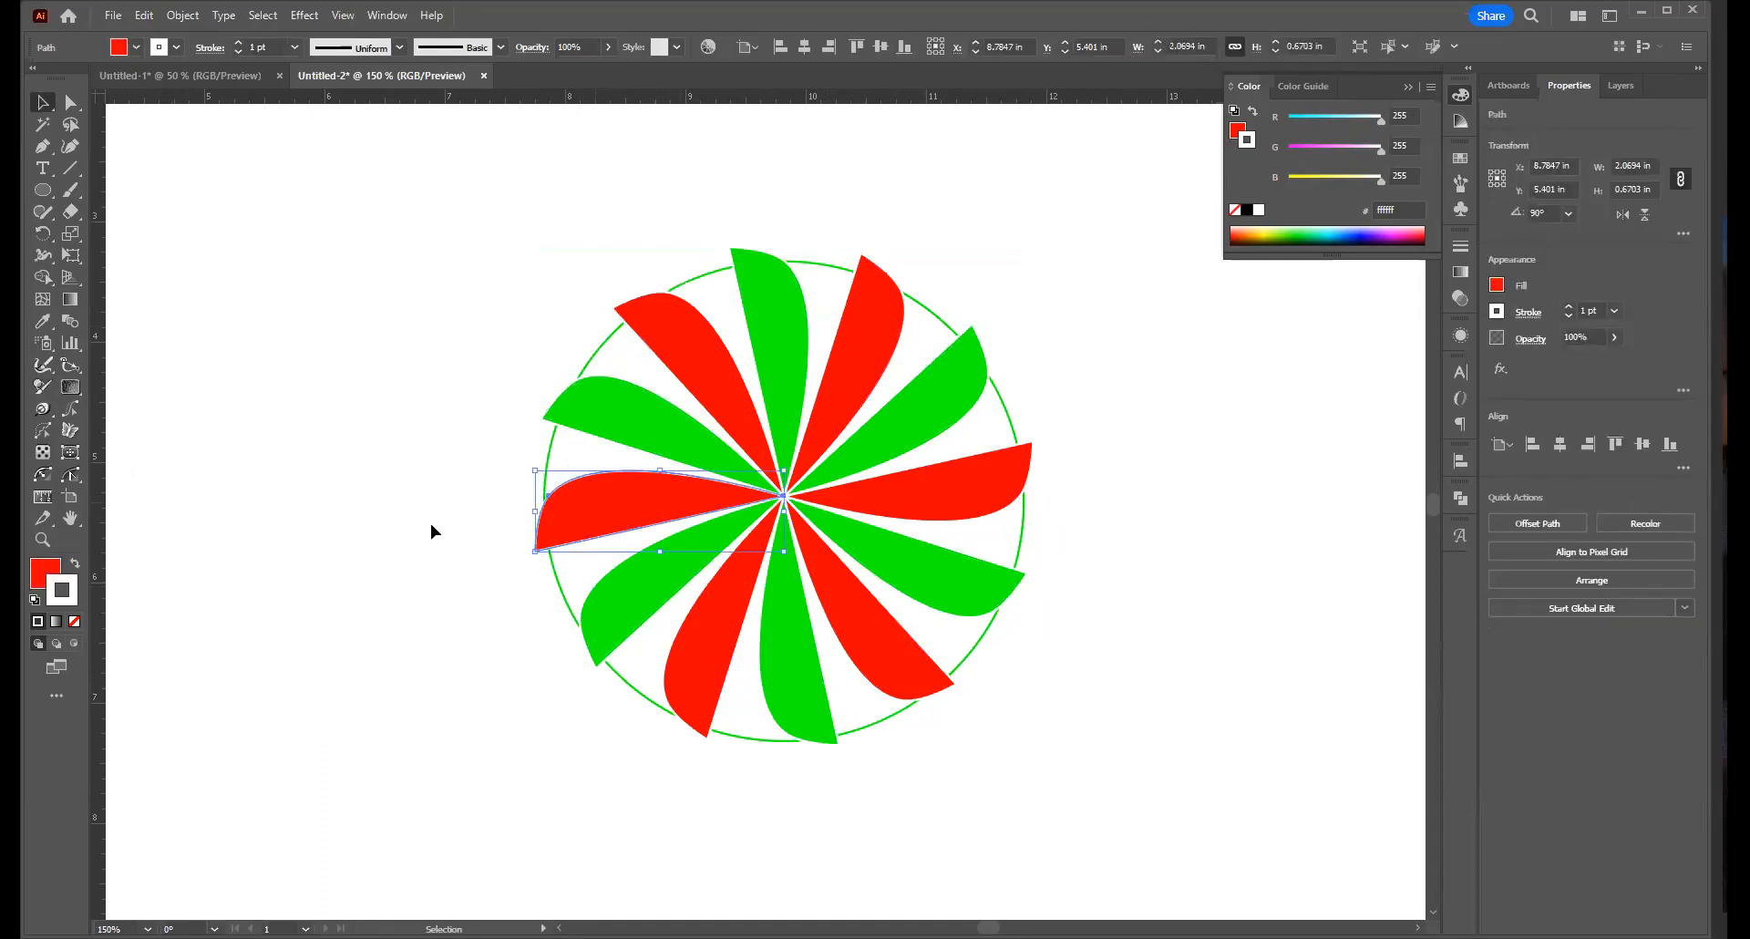
{"action": "left_click", "coordinate": [77, 565]}
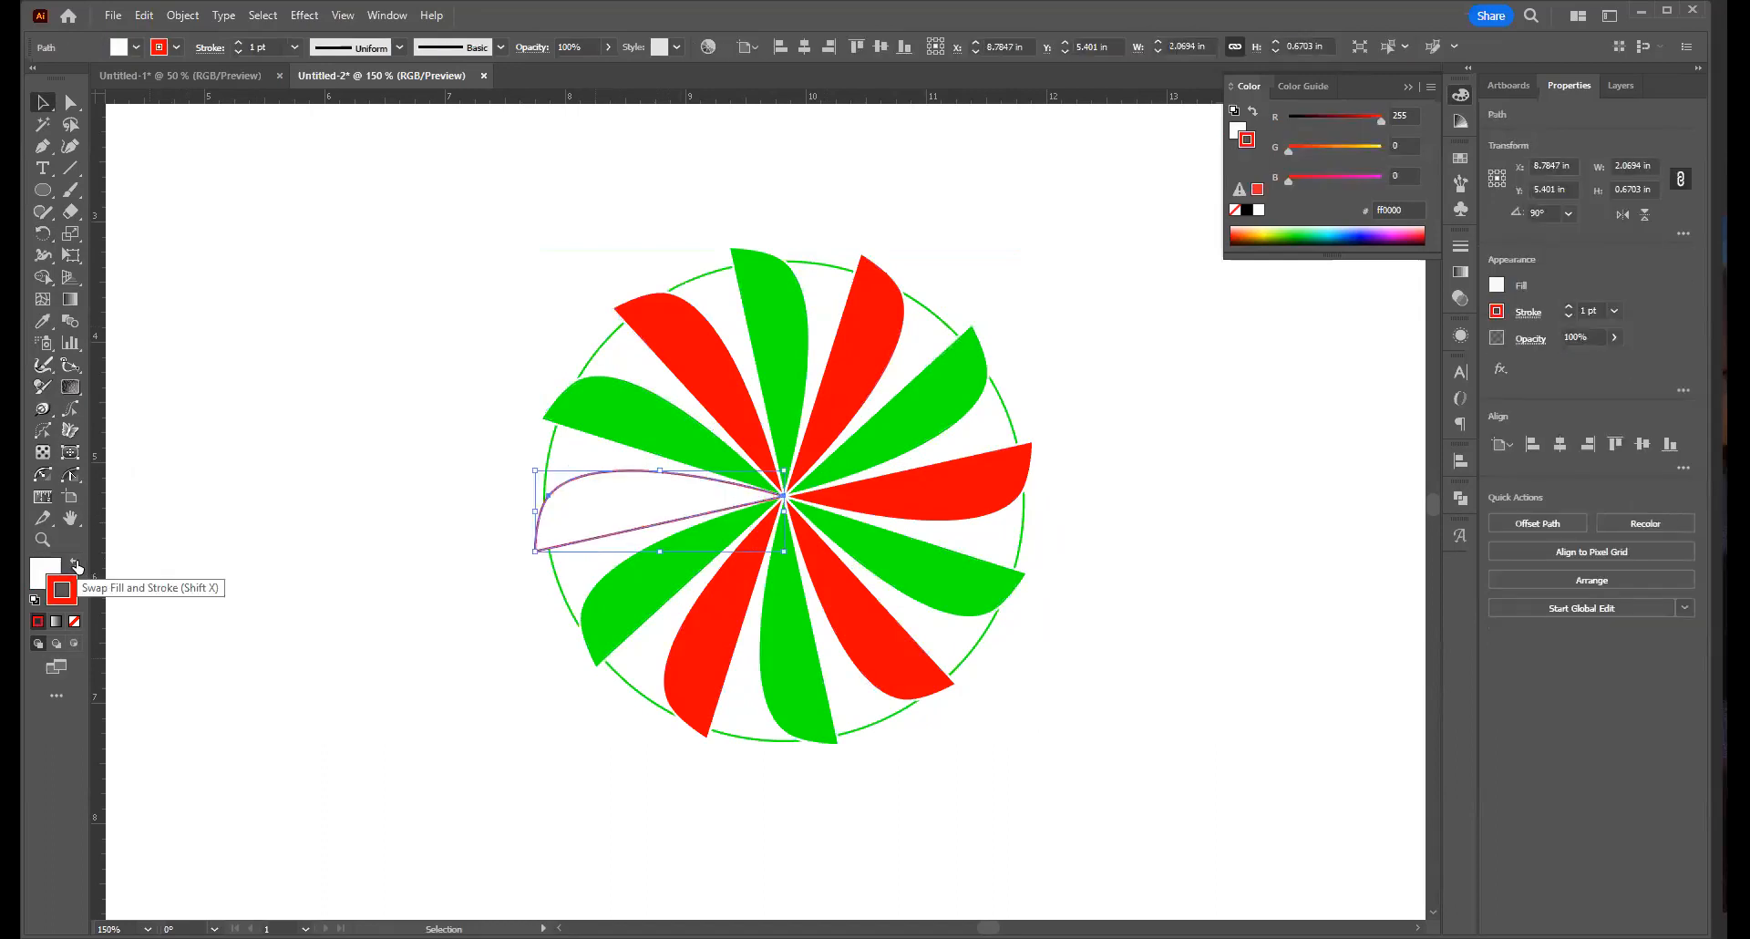
{"action": "left_click", "coordinate": [49, 570]}
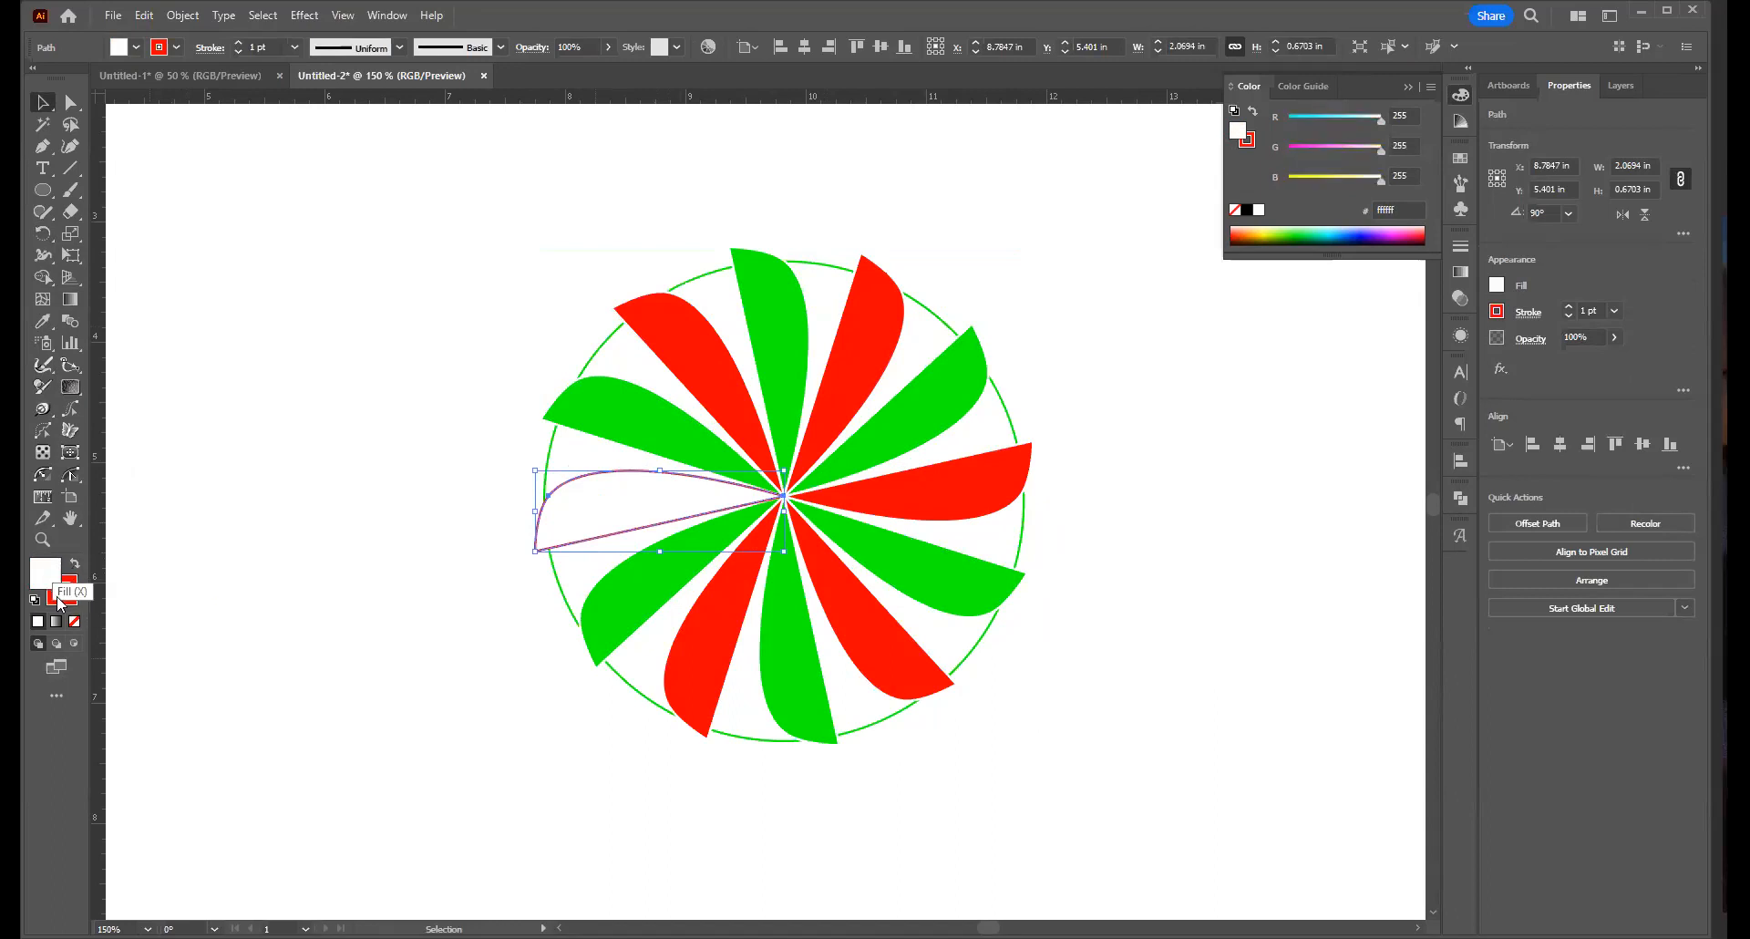
{"action": "left_click", "coordinate": [76, 623]}
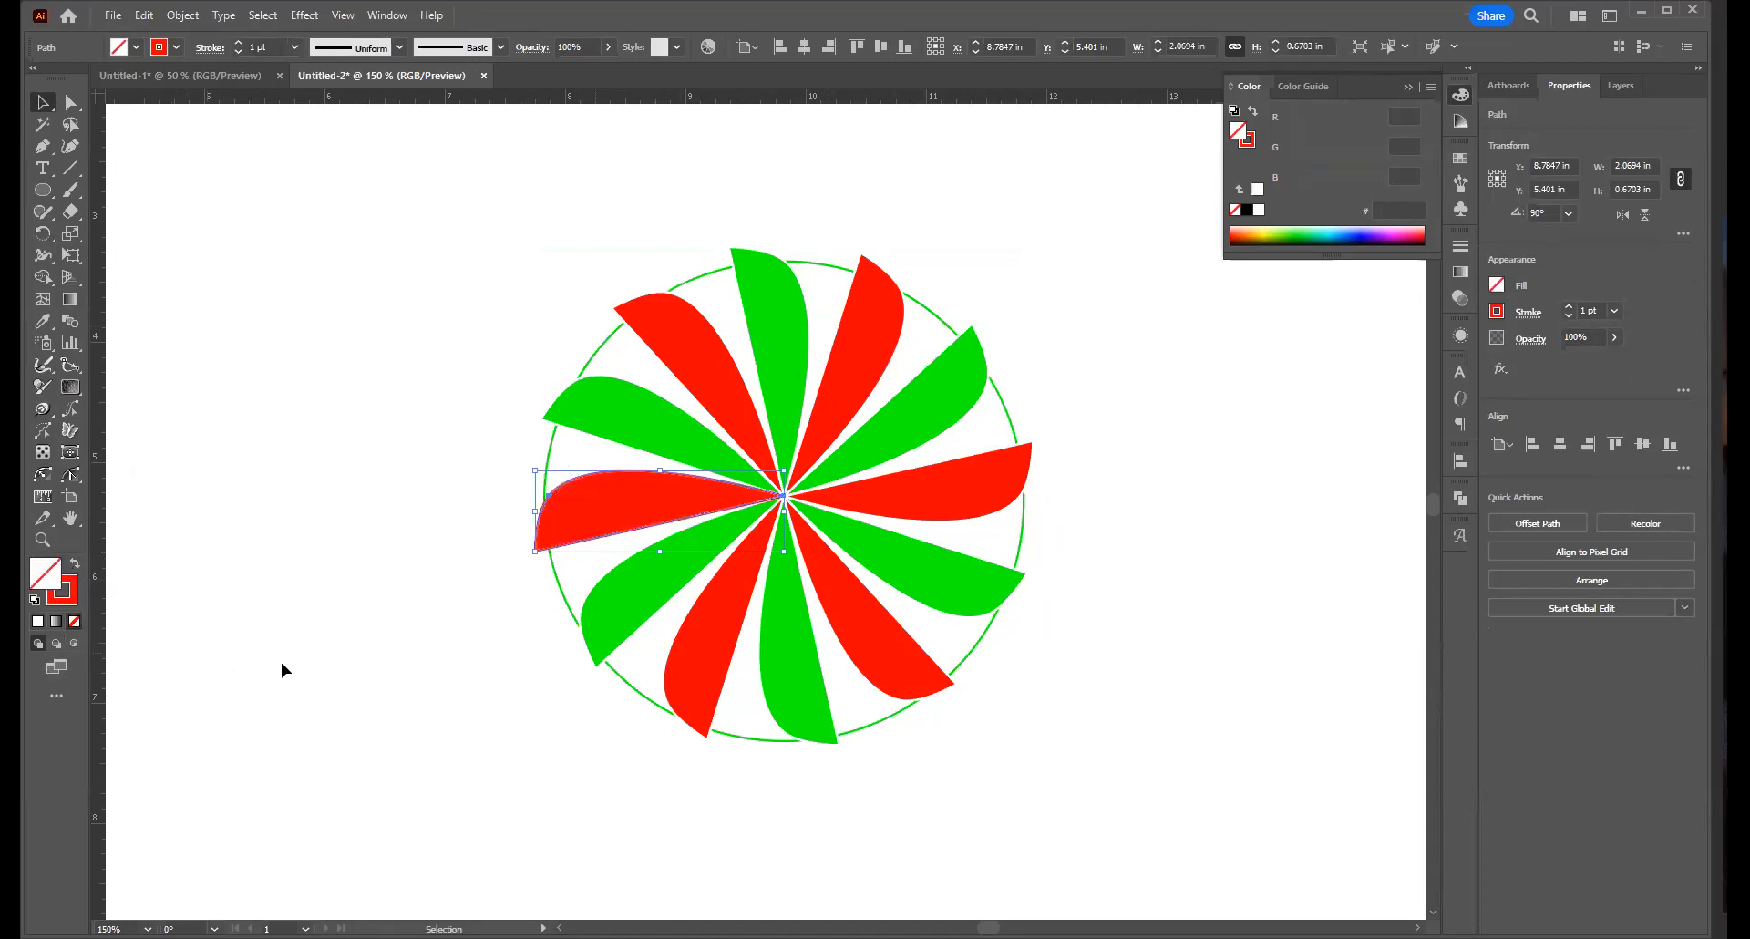
{"action": "left_click", "coordinate": [410, 649]}
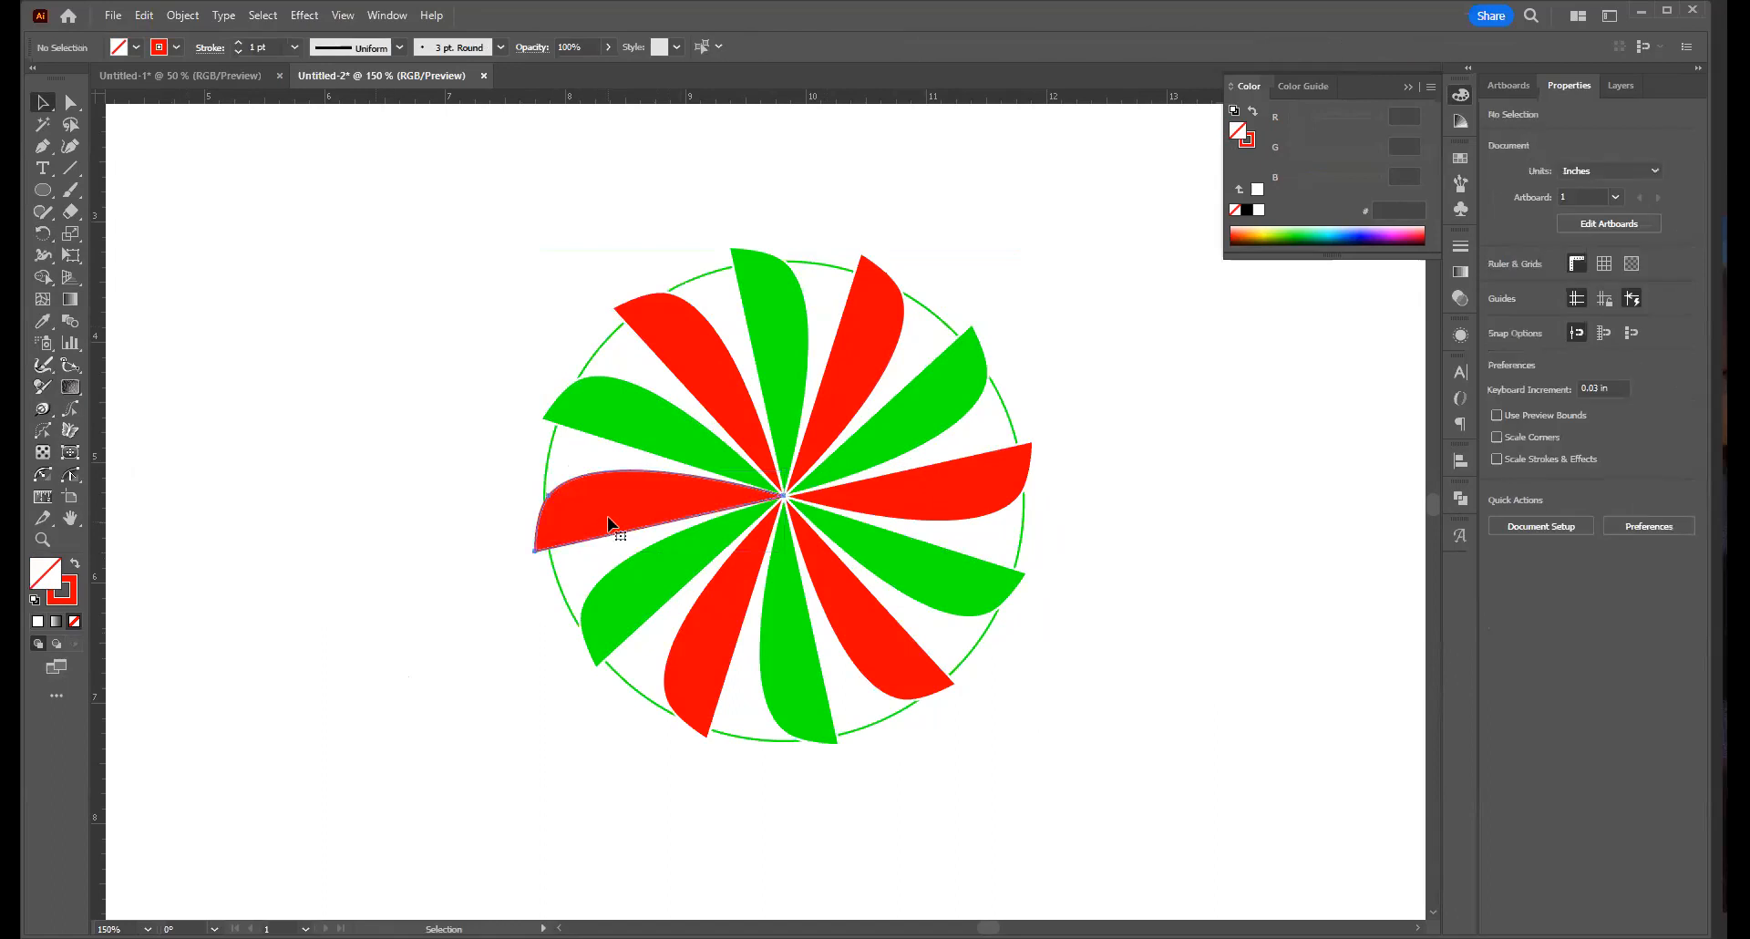
{"action": "left_click", "coordinate": [609, 524]}
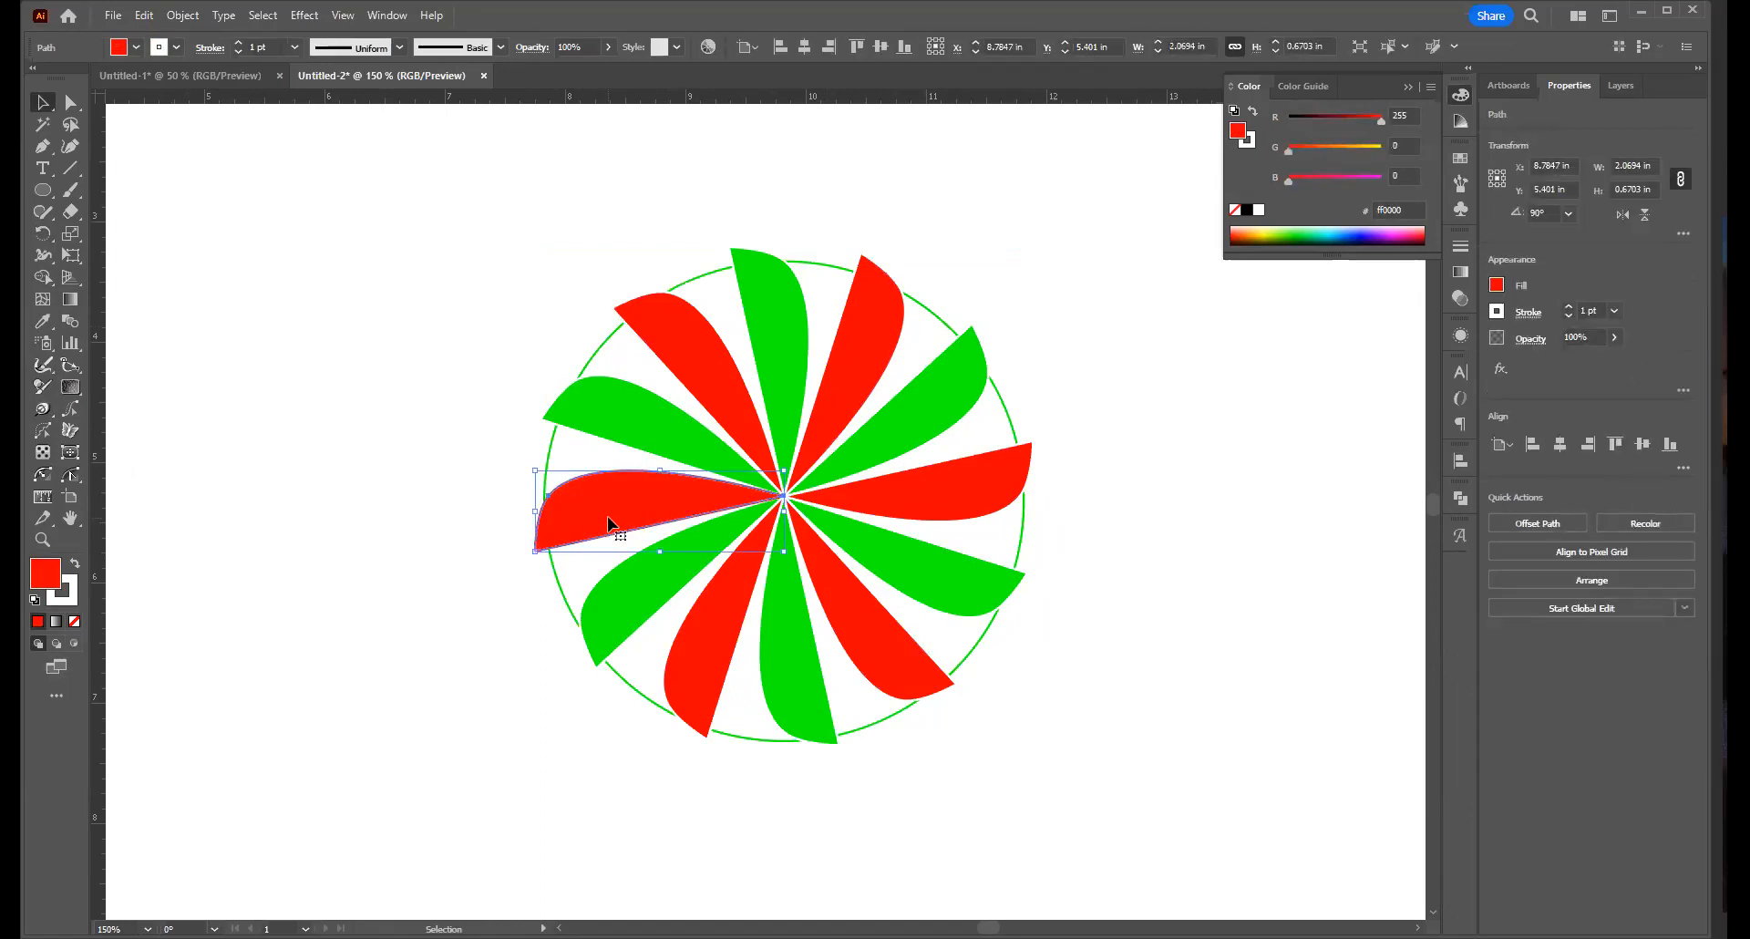
{"action": "key", "text": "Delete"}
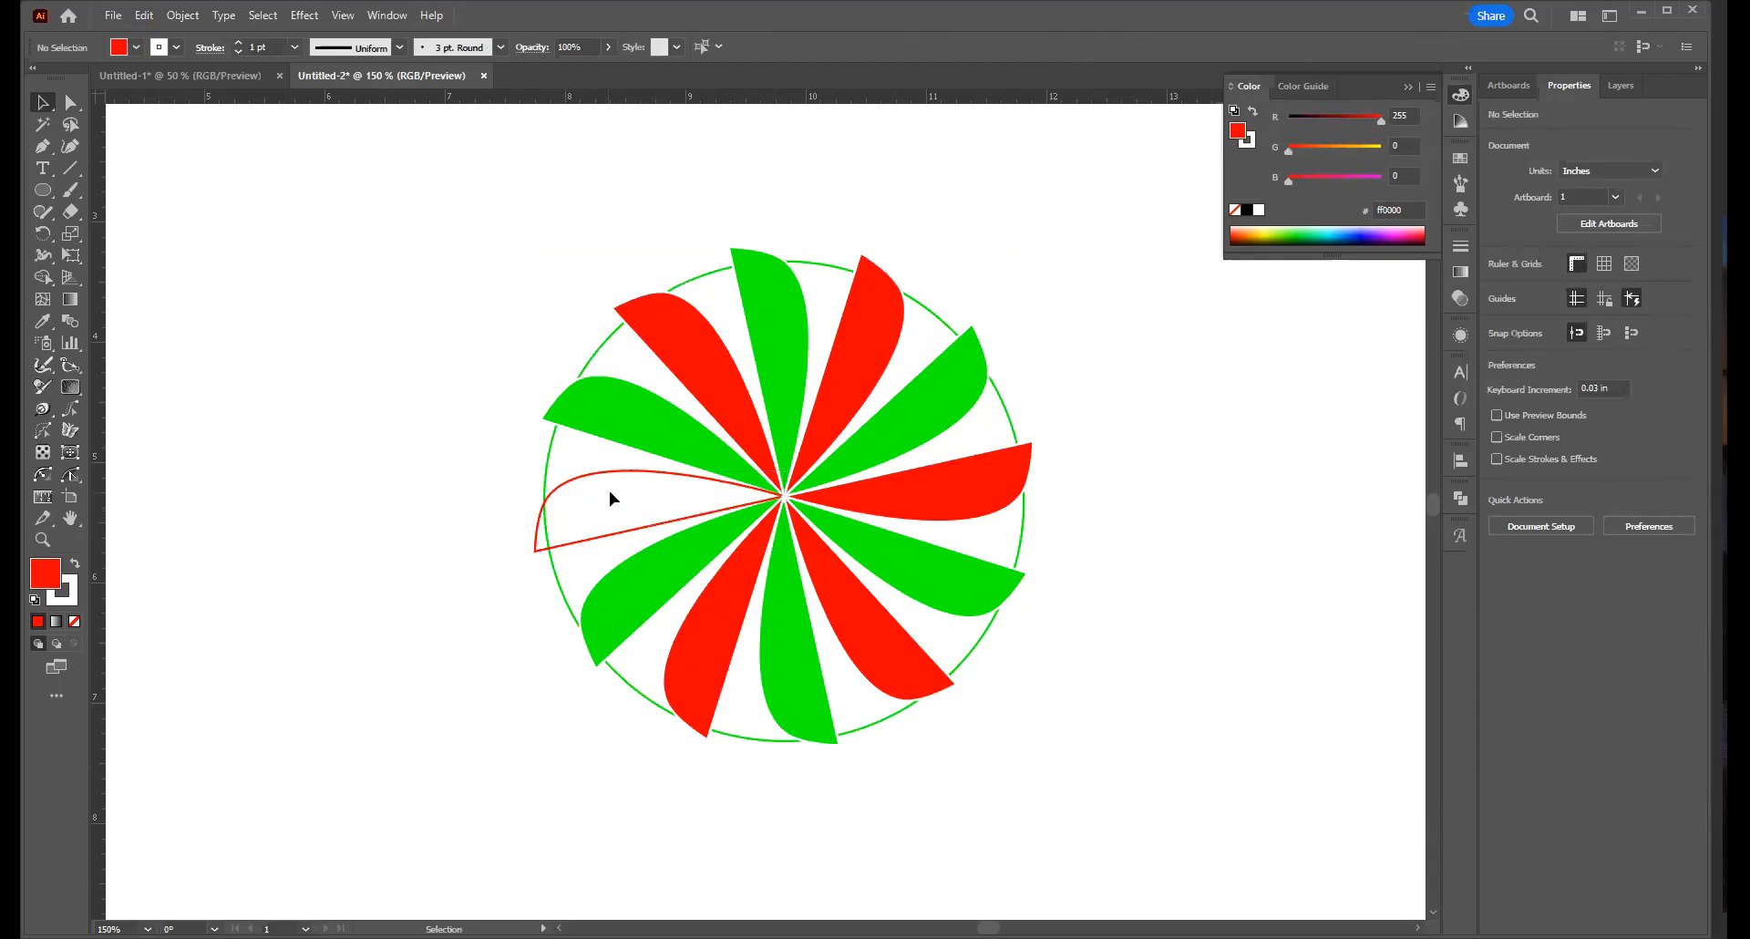
Give the green petal just above the red outlined one a green outline with no fill, and delete its filled duplicate
{"action": "left_click", "coordinate": [640, 430]}
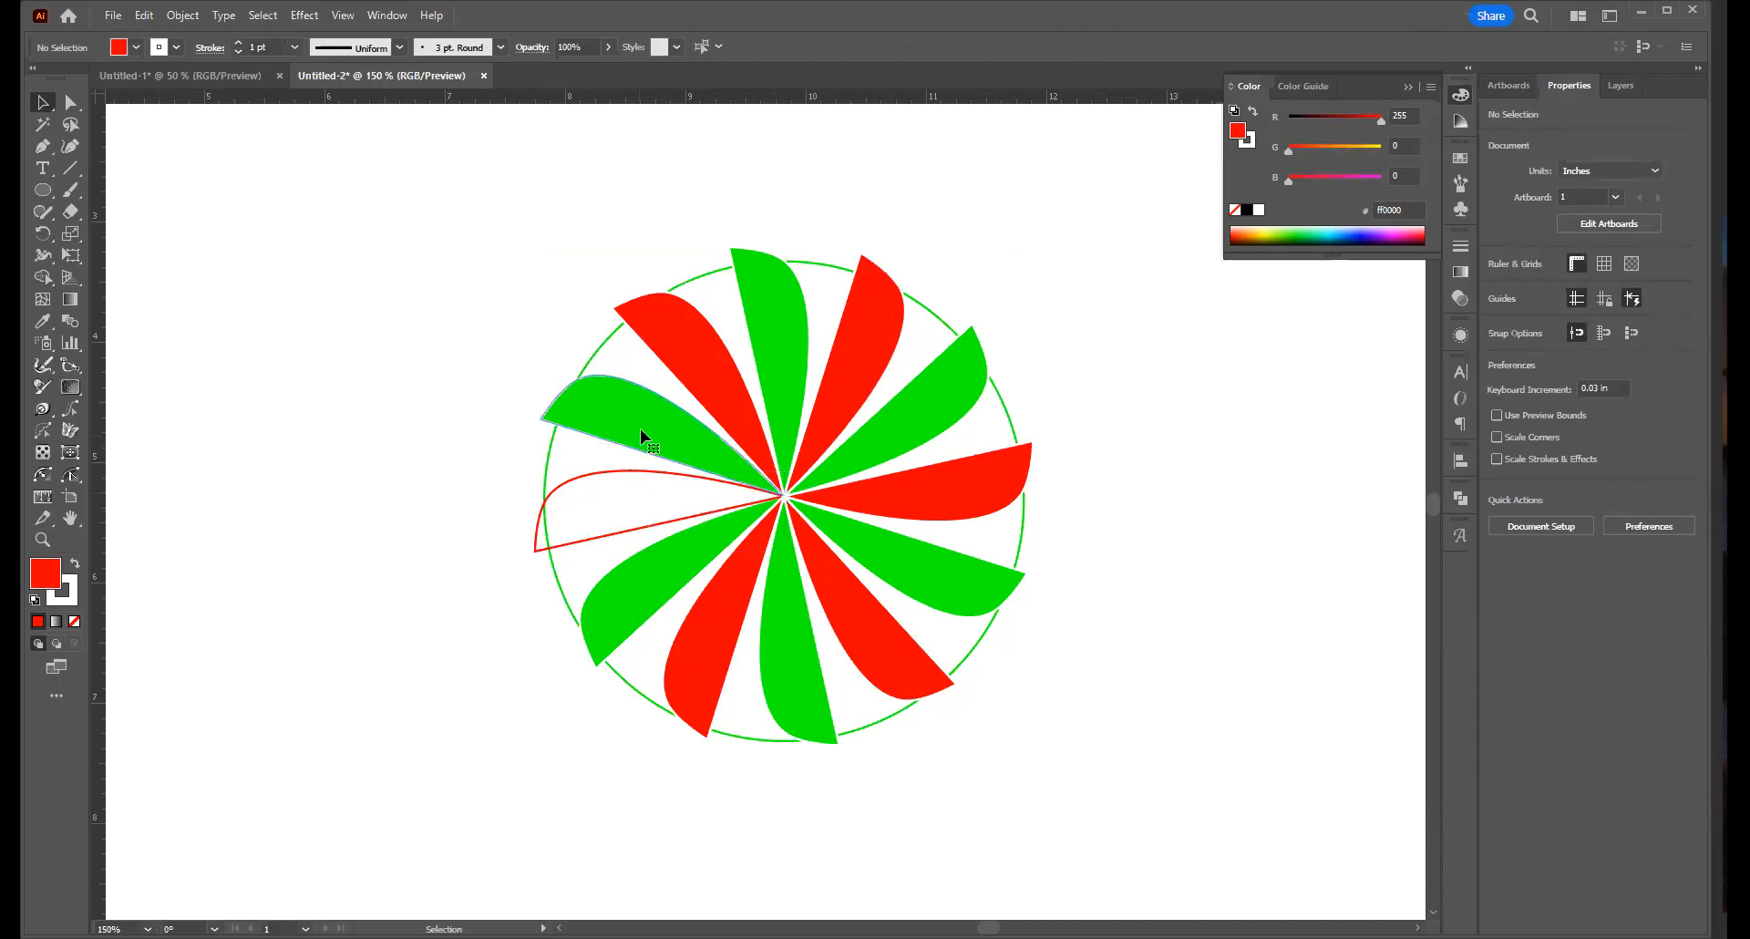
{"action": "left_click", "coordinate": [75, 564]}
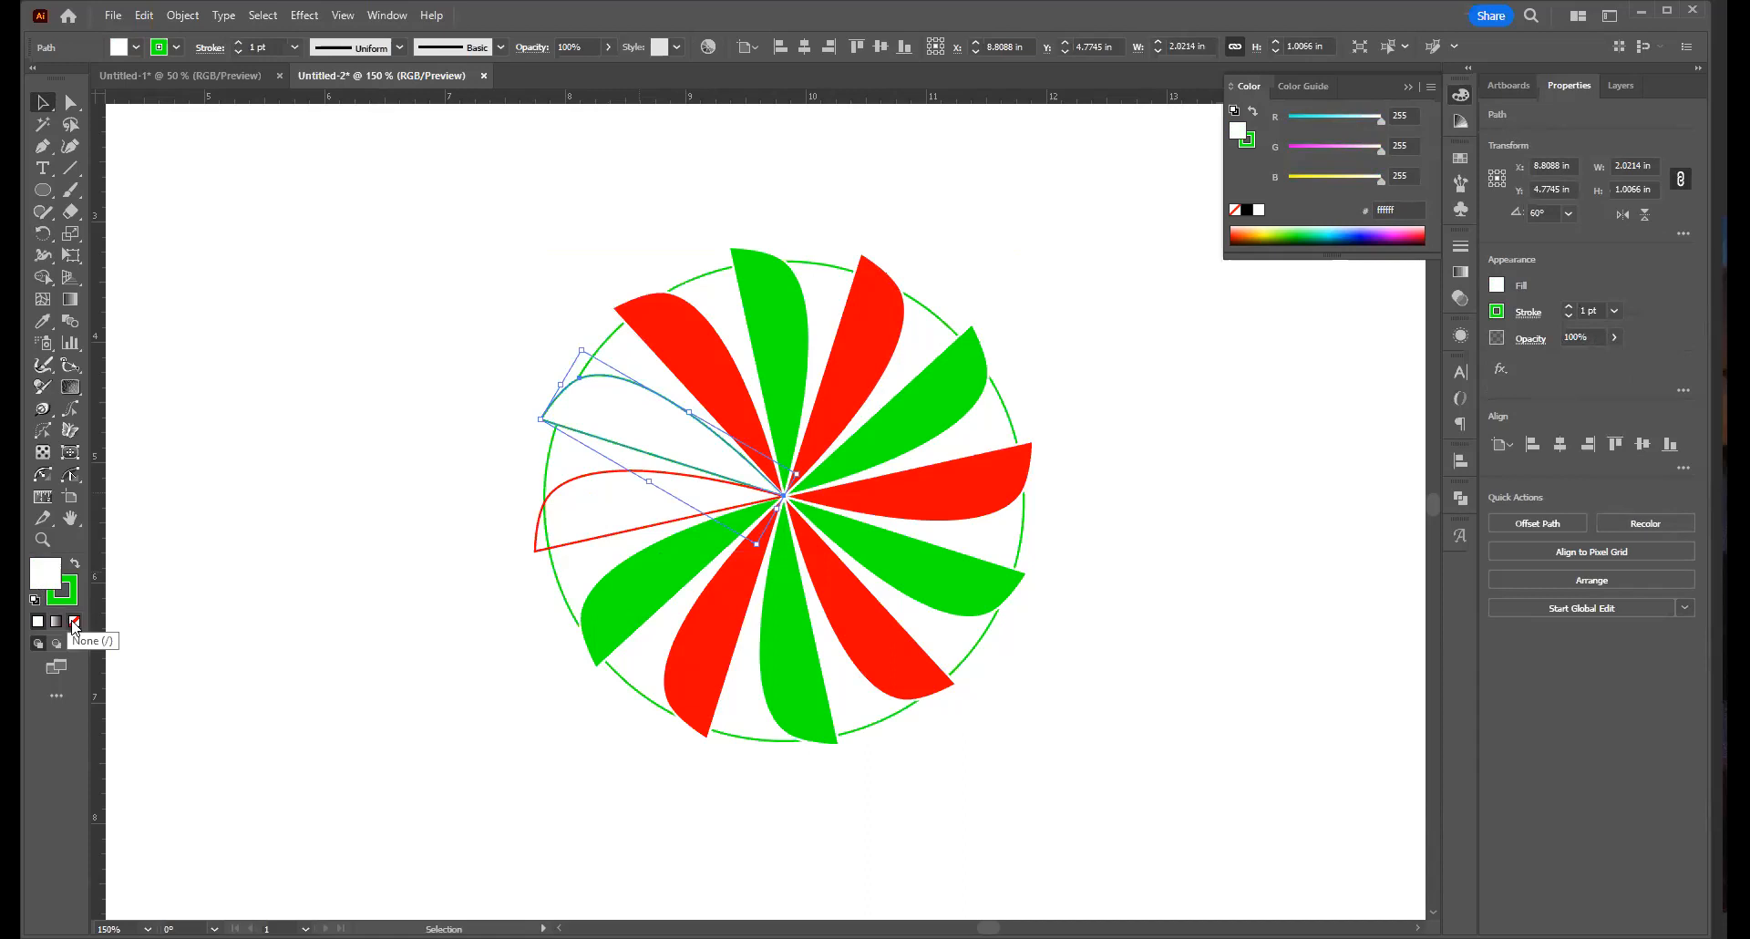
{"action": "left_click", "coordinate": [75, 623]}
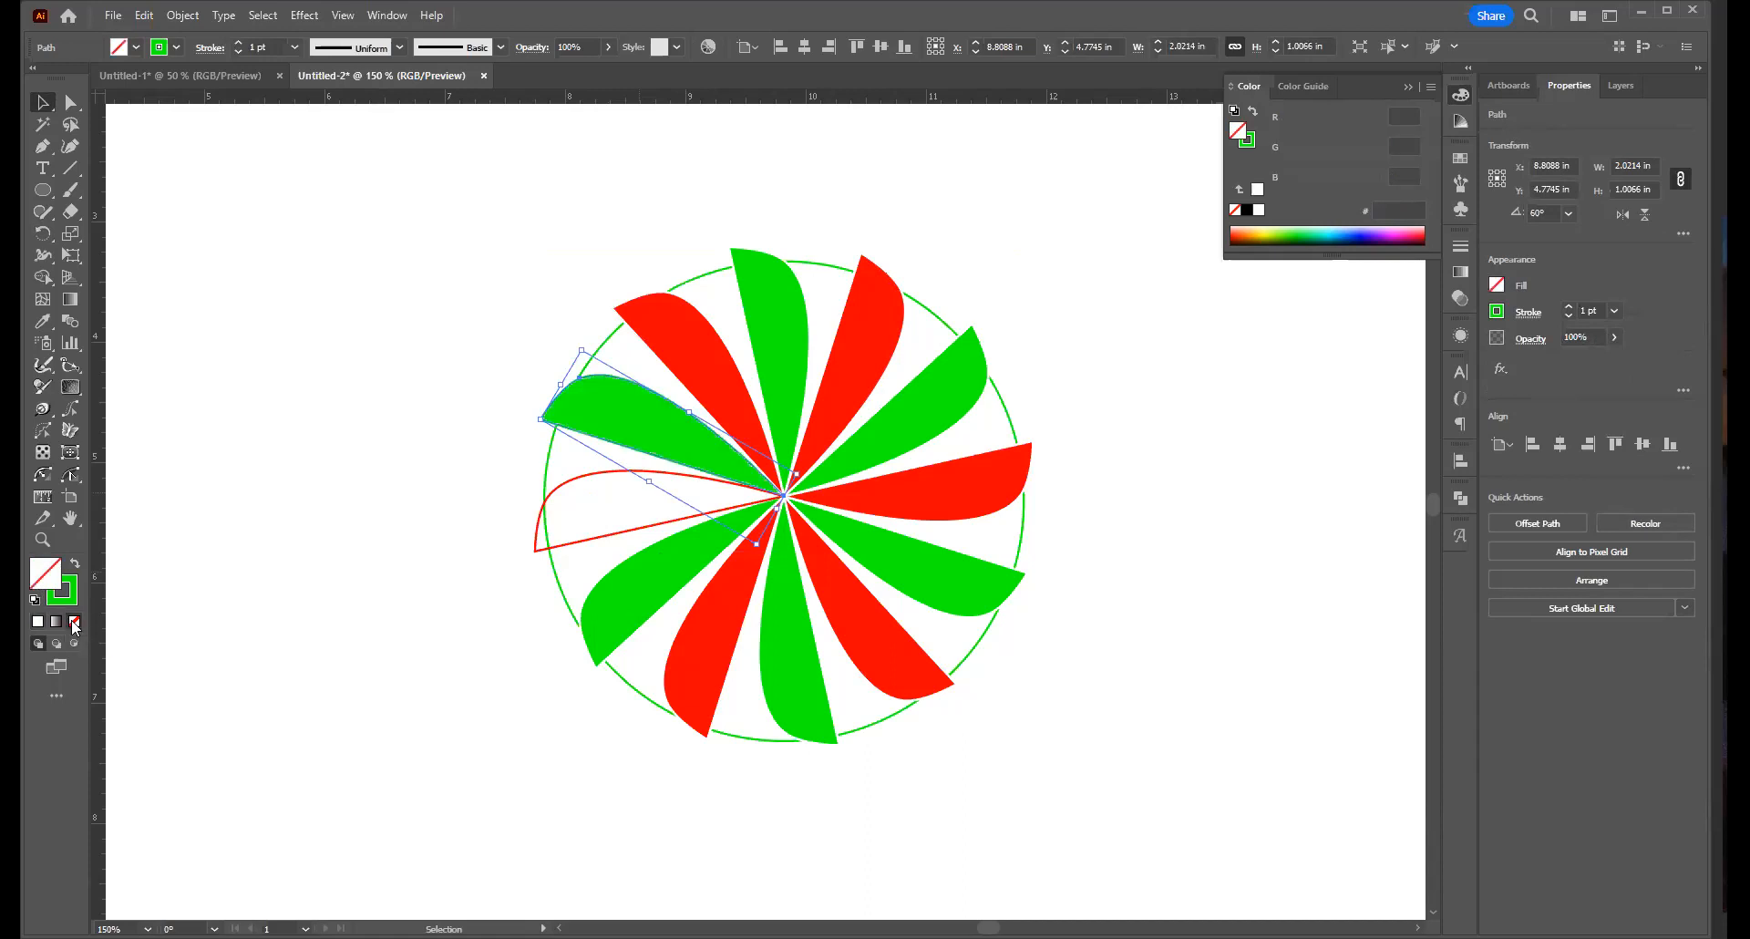
{"action": "left_click", "coordinate": [494, 439]}
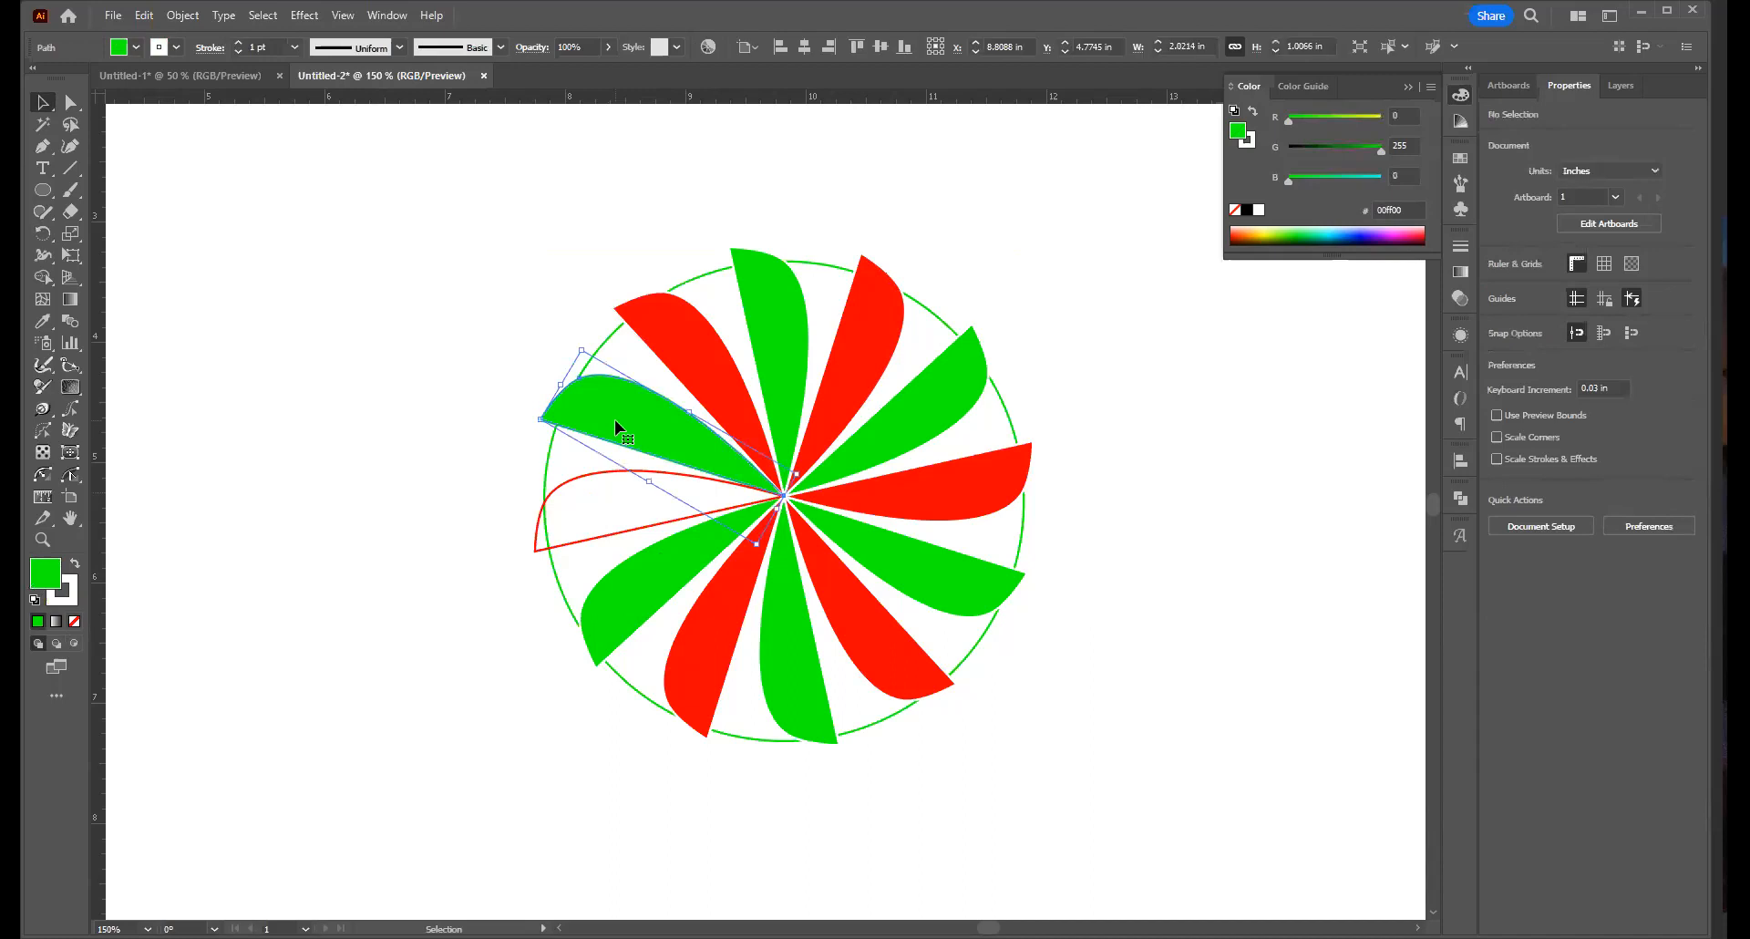
{"action": "key", "text": "Delete"}
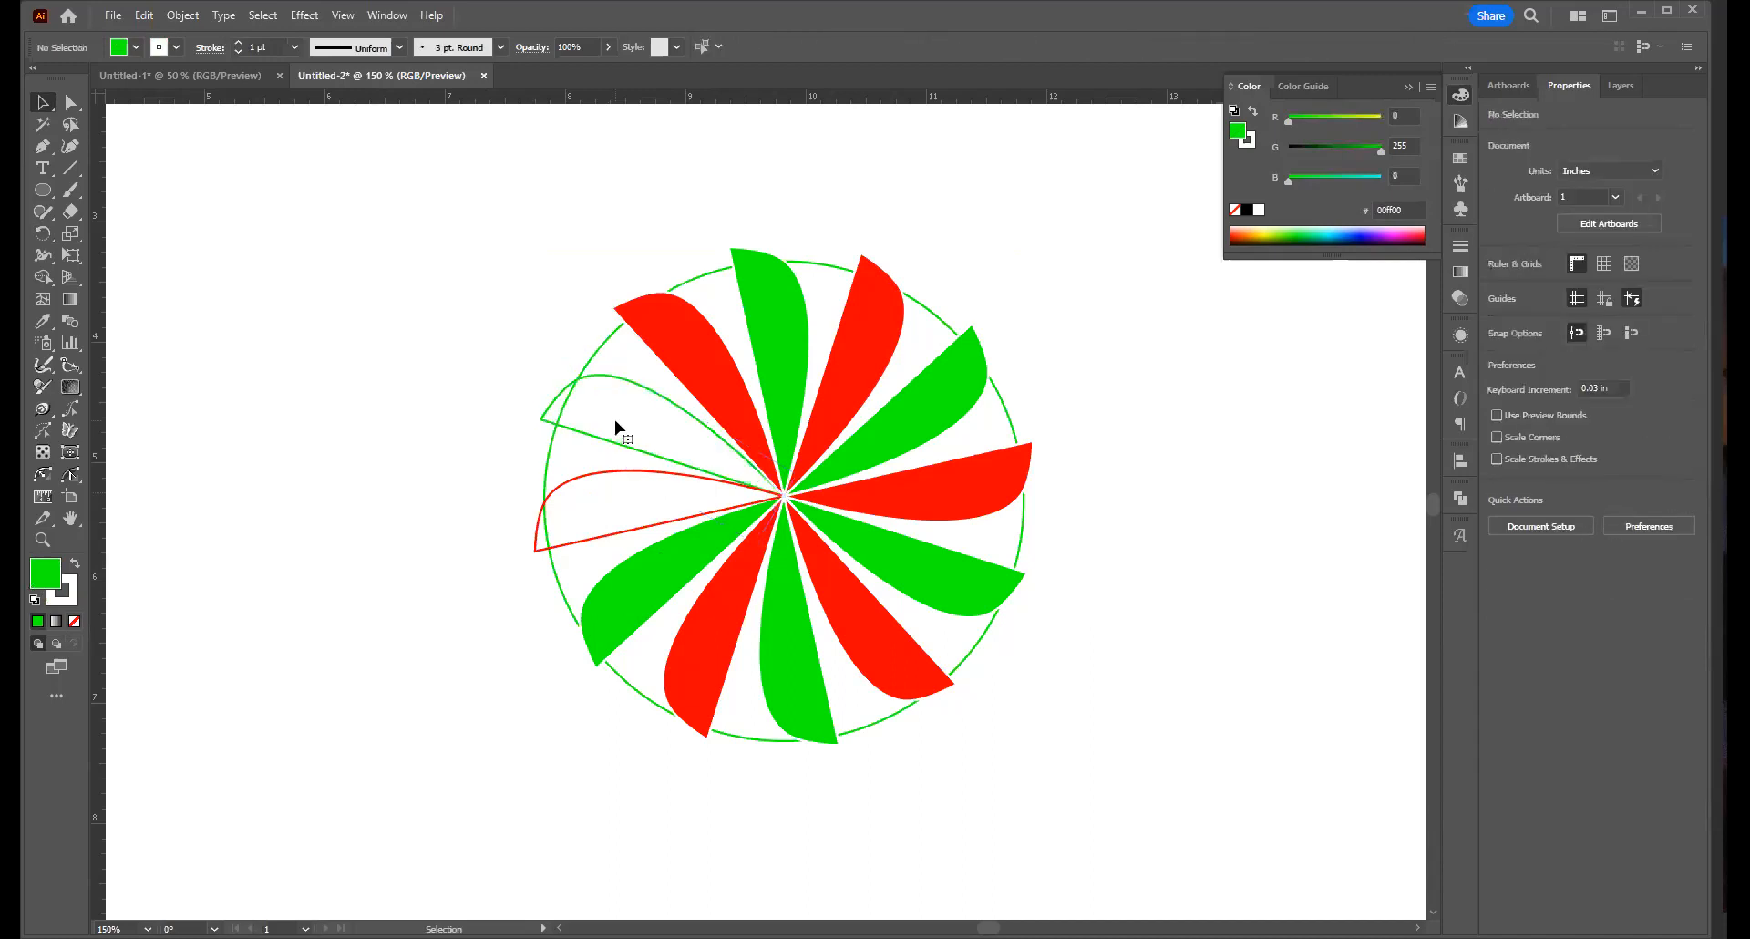
Delete the stacked duplicate of each remaining filled red and green petal, one by one around the circle
{"action": "left_click", "coordinate": [700, 365]}
{"action": "key", "text": "ctrl+shift+a"}
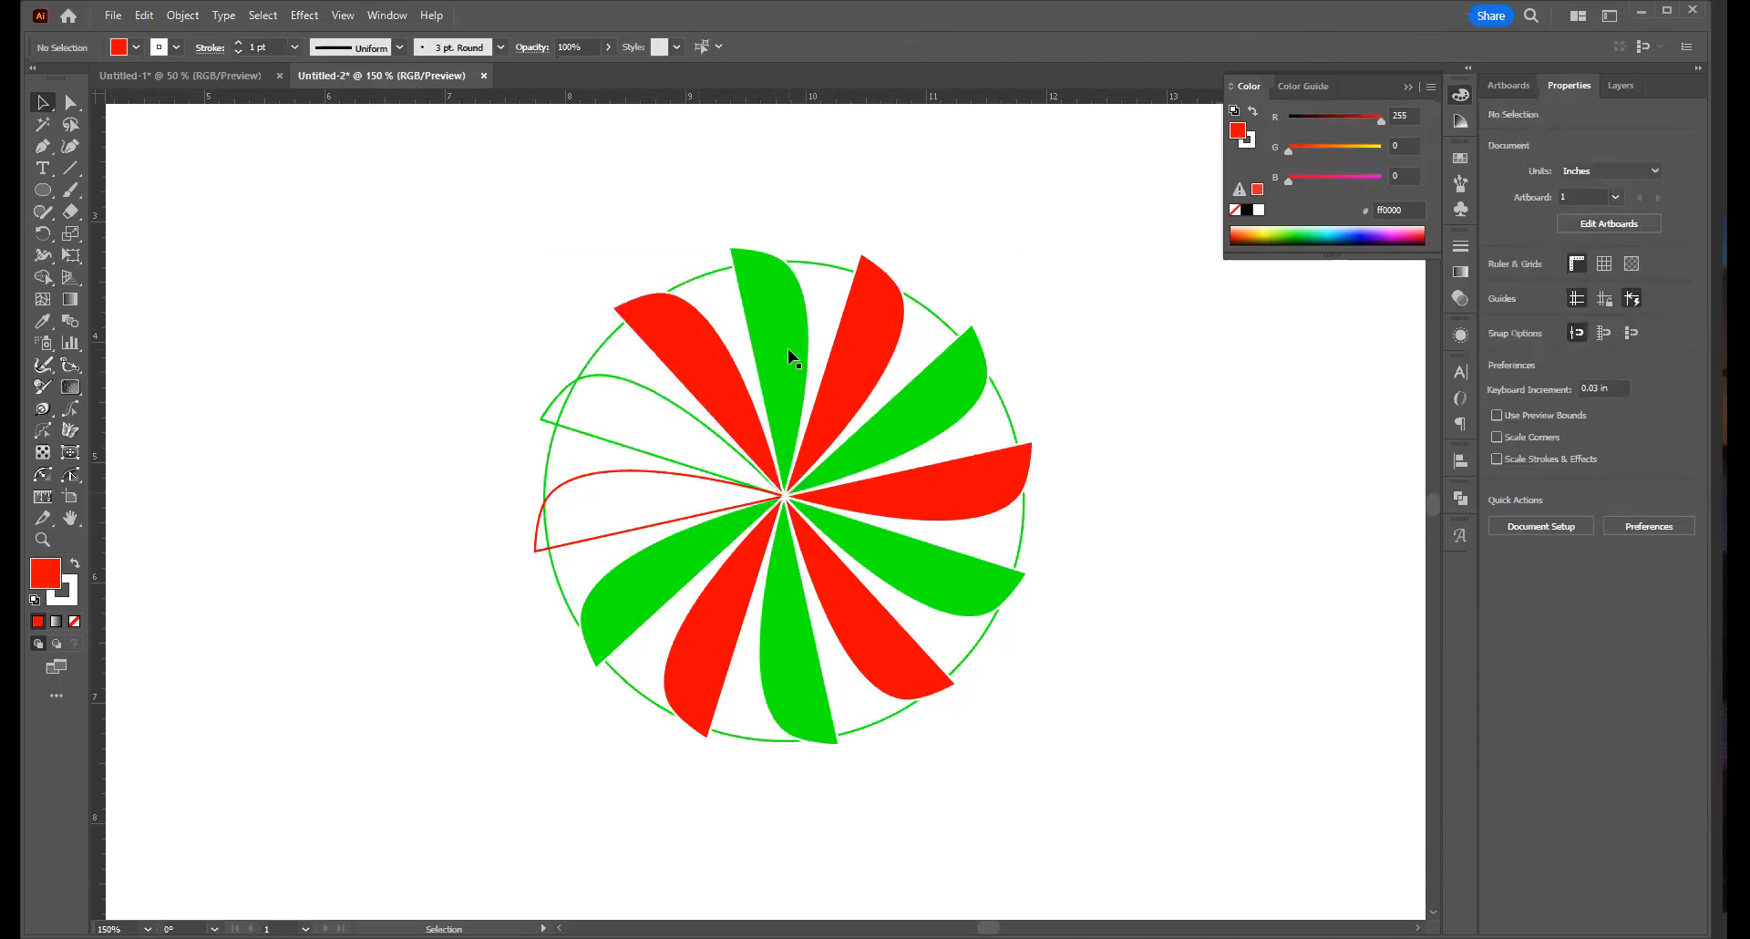
{"action": "left_click", "coordinate": [791, 358]}
{"action": "left_click", "coordinate": [906, 417]}
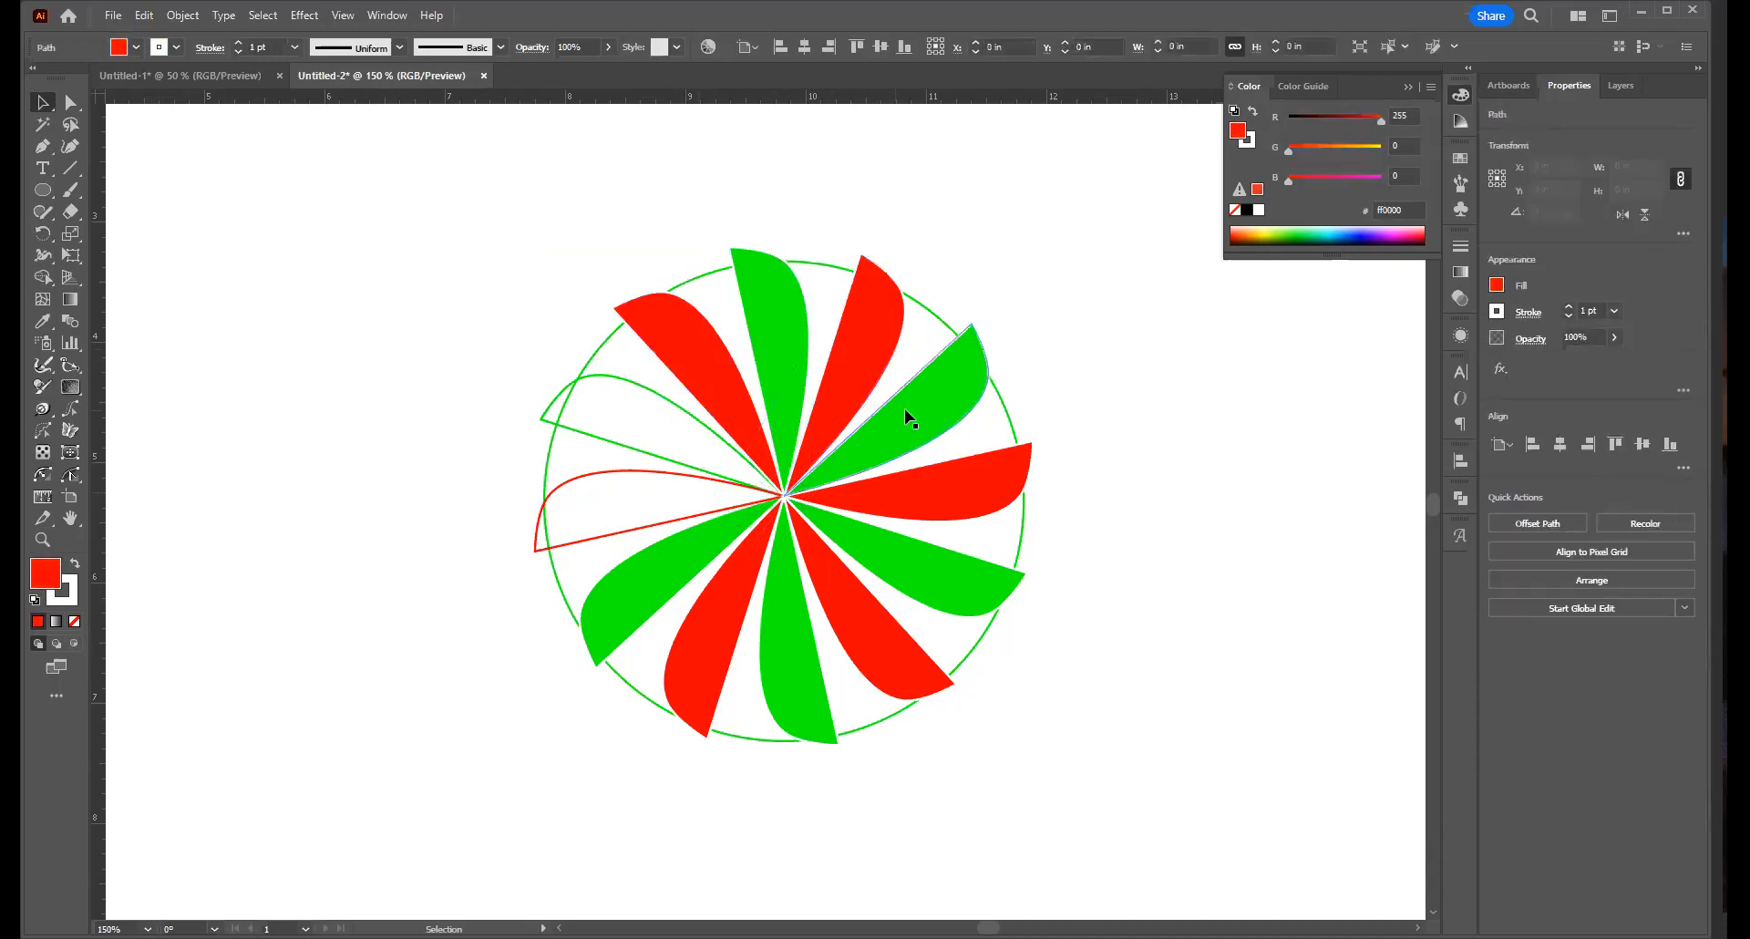
{"action": "left_click", "coordinate": [917, 501]}
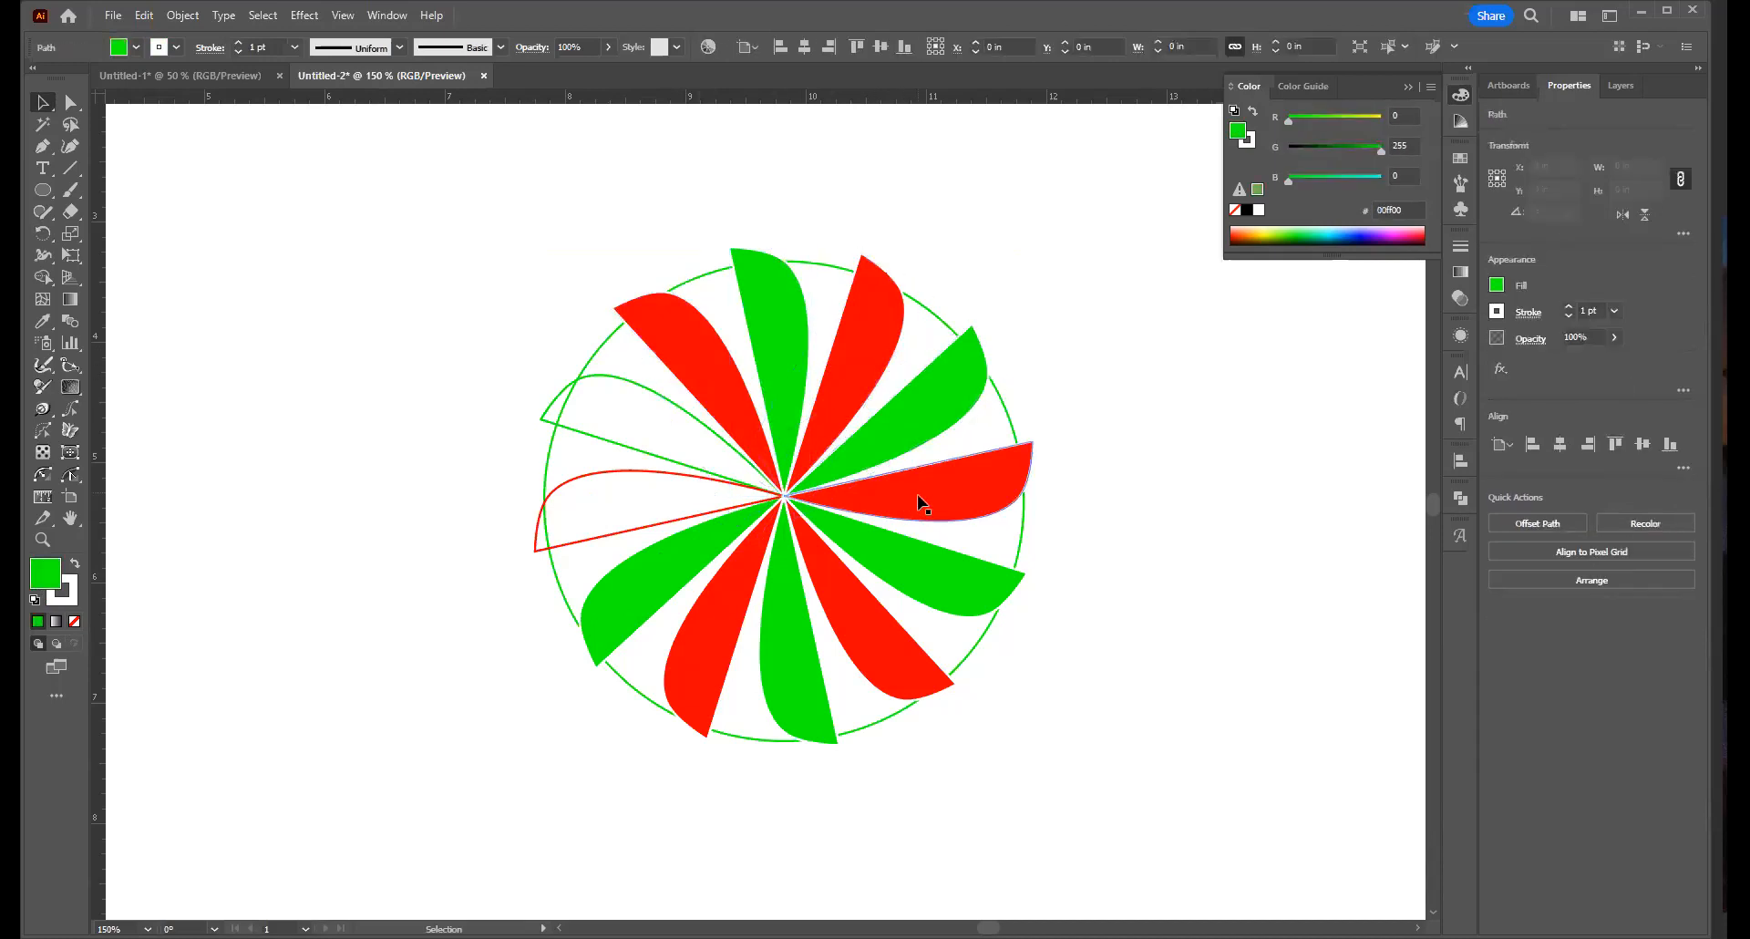
{"action": "left_click", "coordinate": [910, 550]}
{"action": "left_click", "coordinate": [864, 621]}
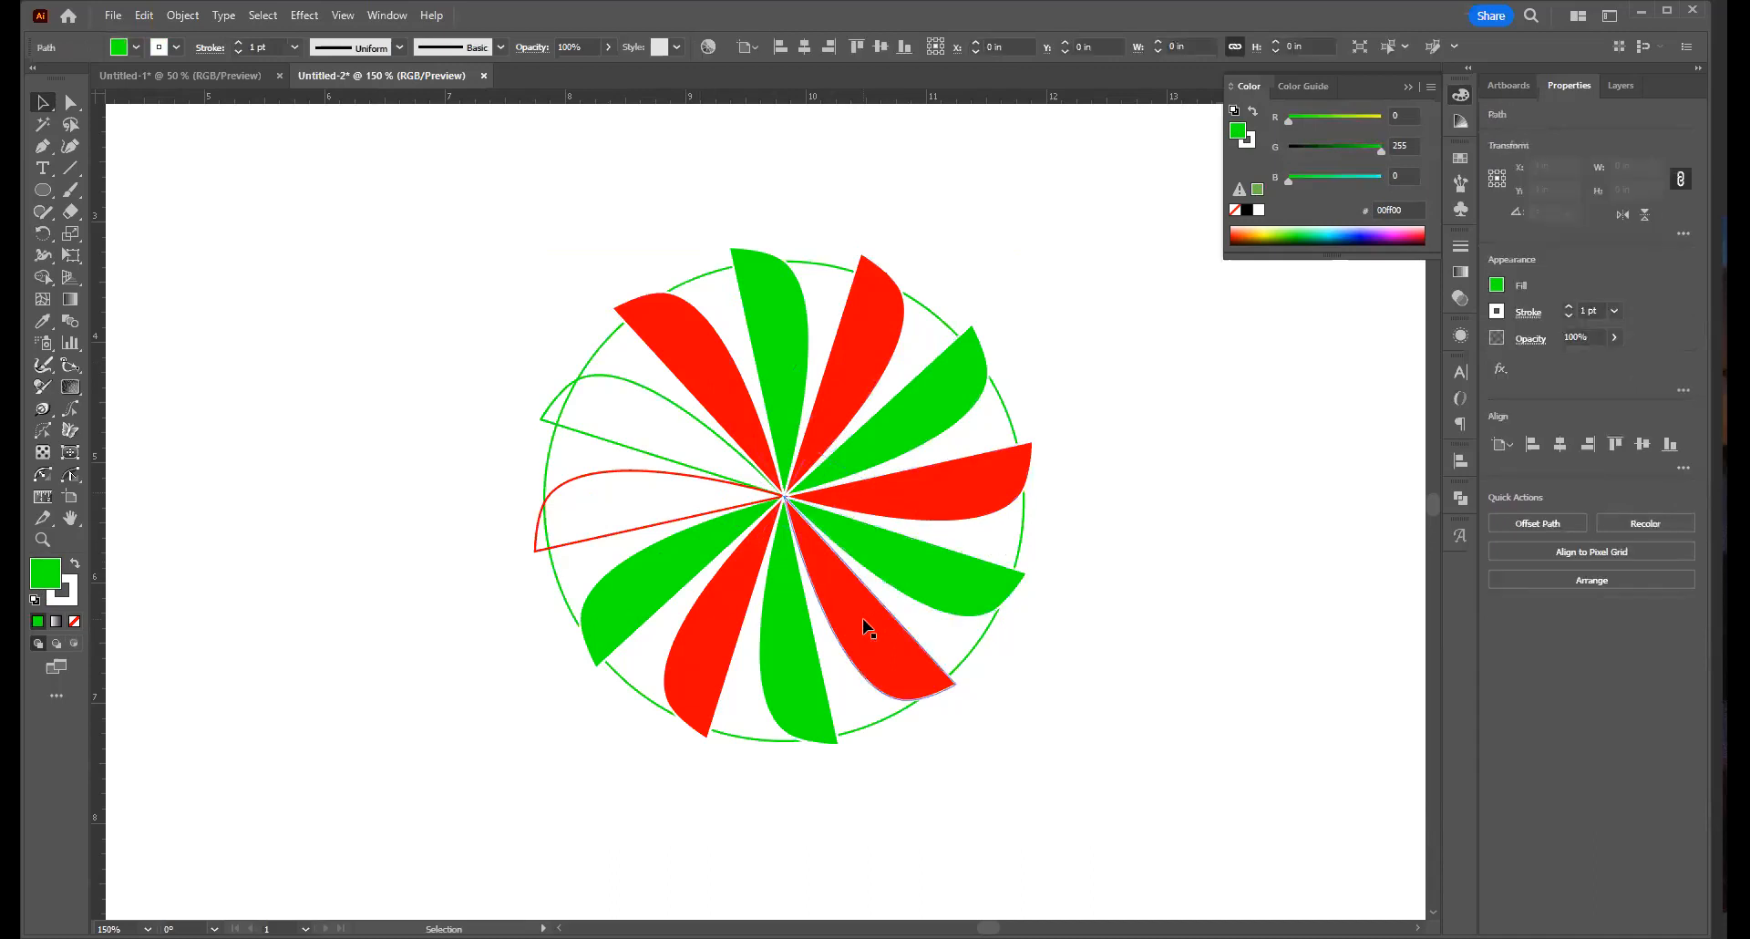
{"action": "left_click", "coordinate": [793, 643]}
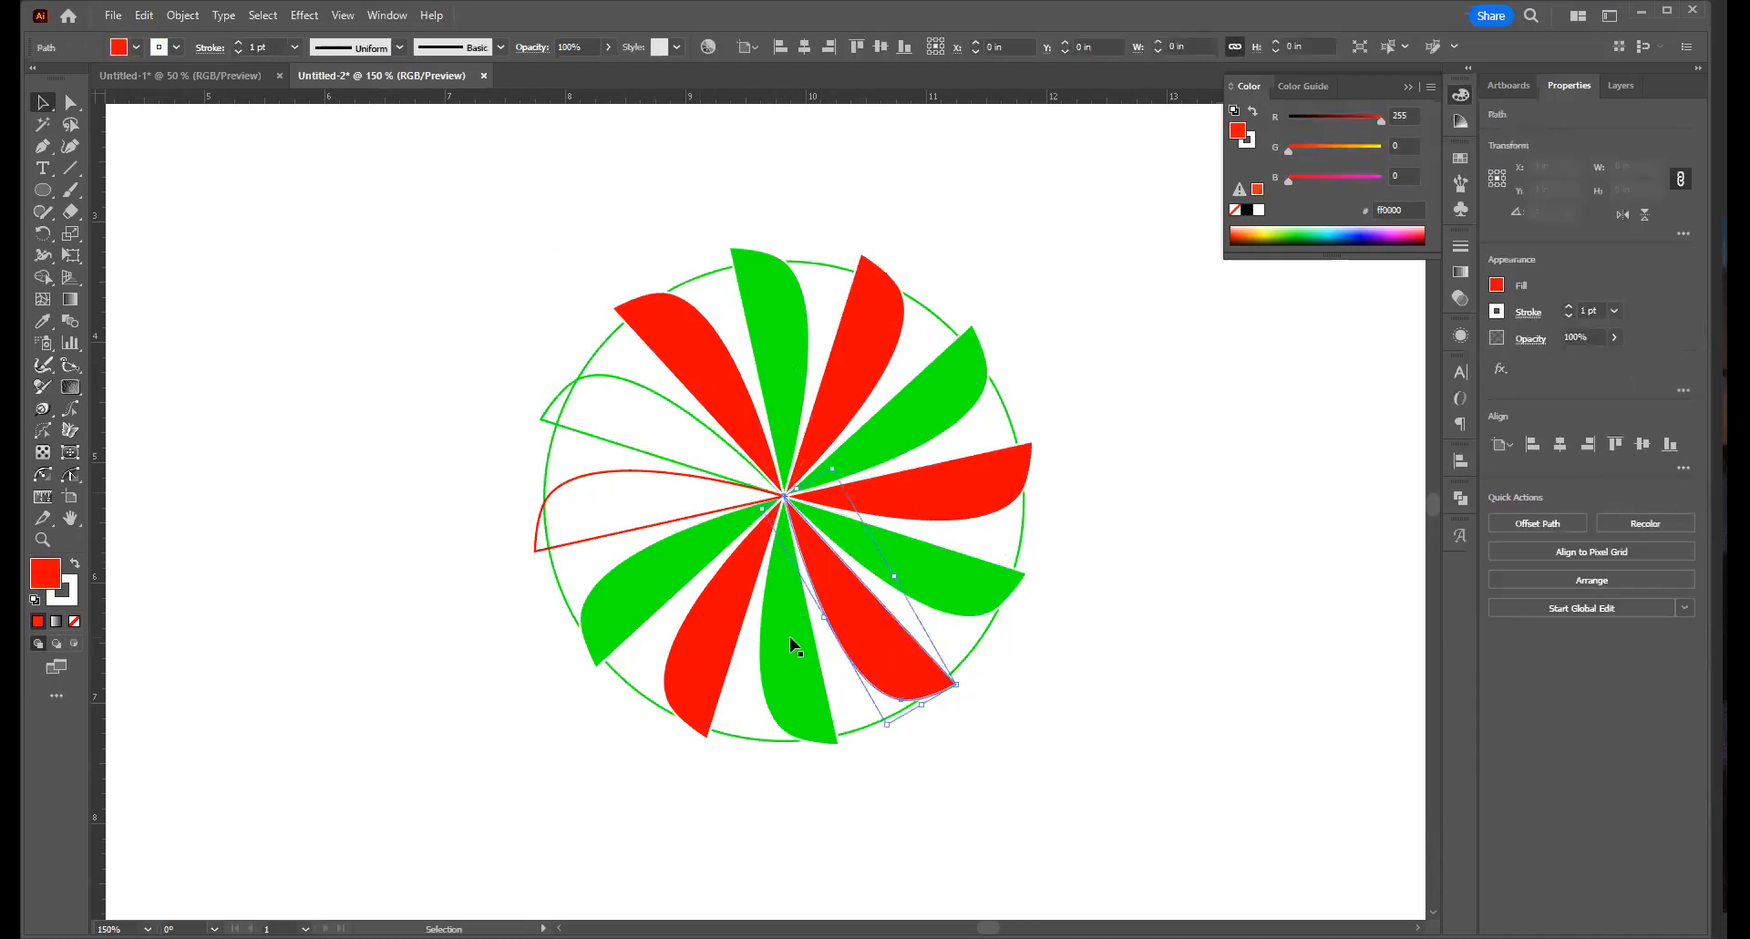
{"action": "left_click", "coordinate": [704, 642]}
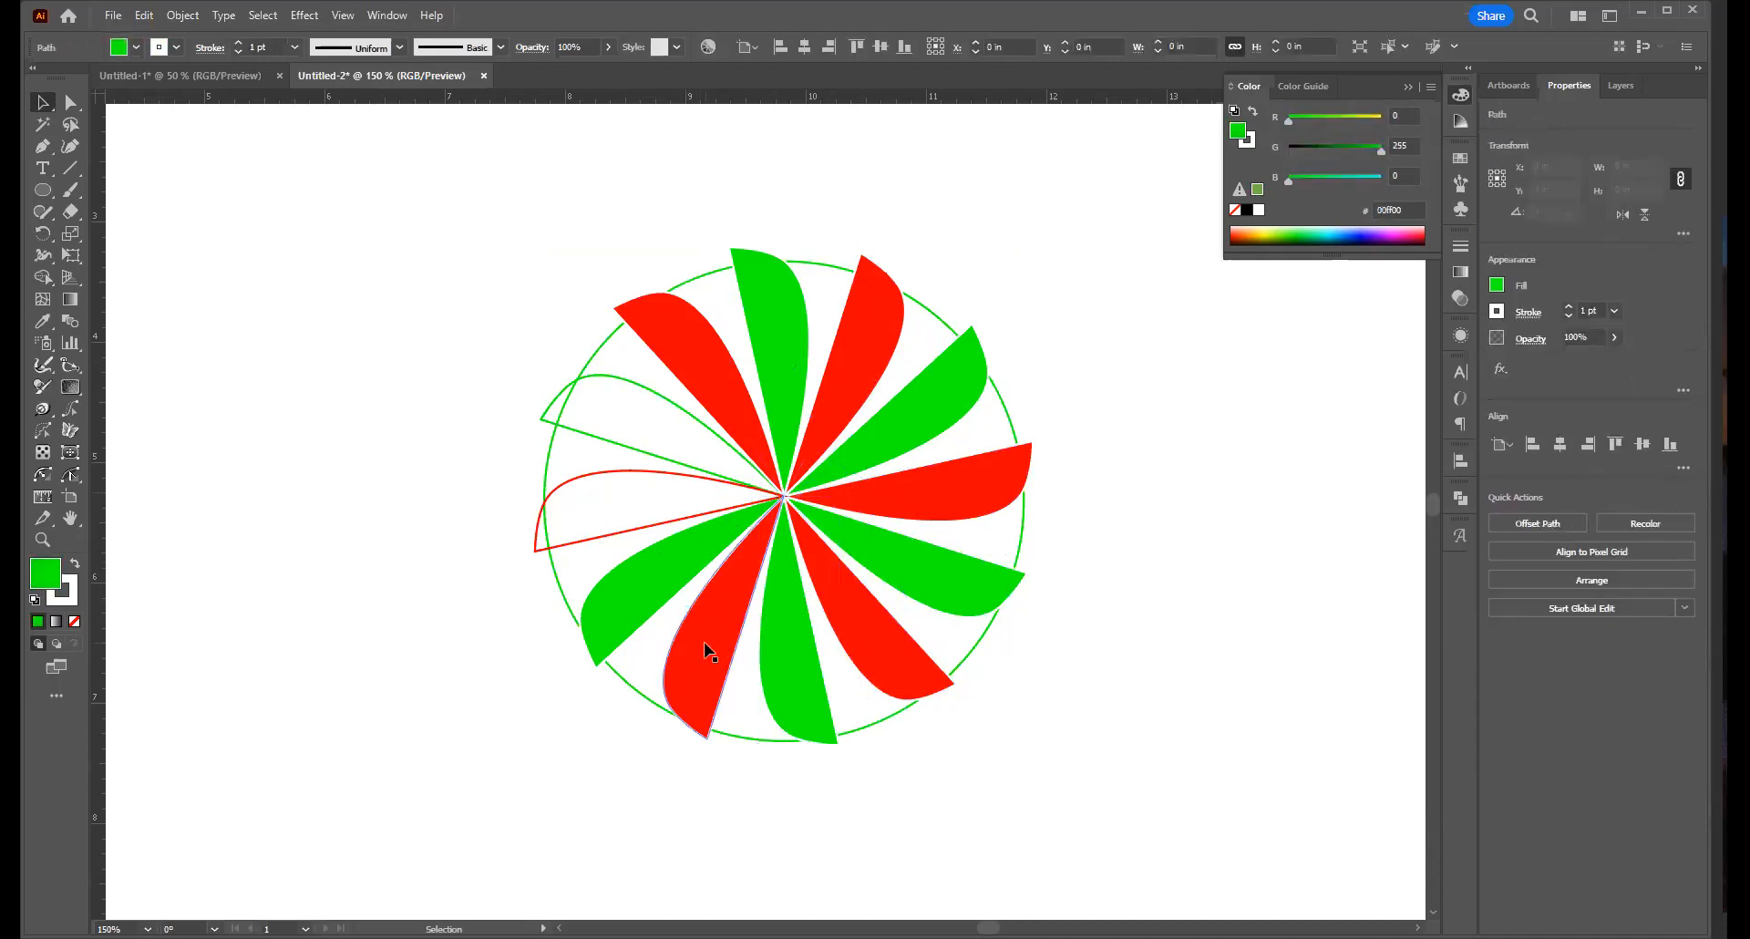
{"action": "left_click", "coordinate": [624, 601]}
Select the five filled green petals and copy the green outlined petal's appearance onto them with the Eyedropper
{"action": "left_click", "coordinate": [625, 594]}
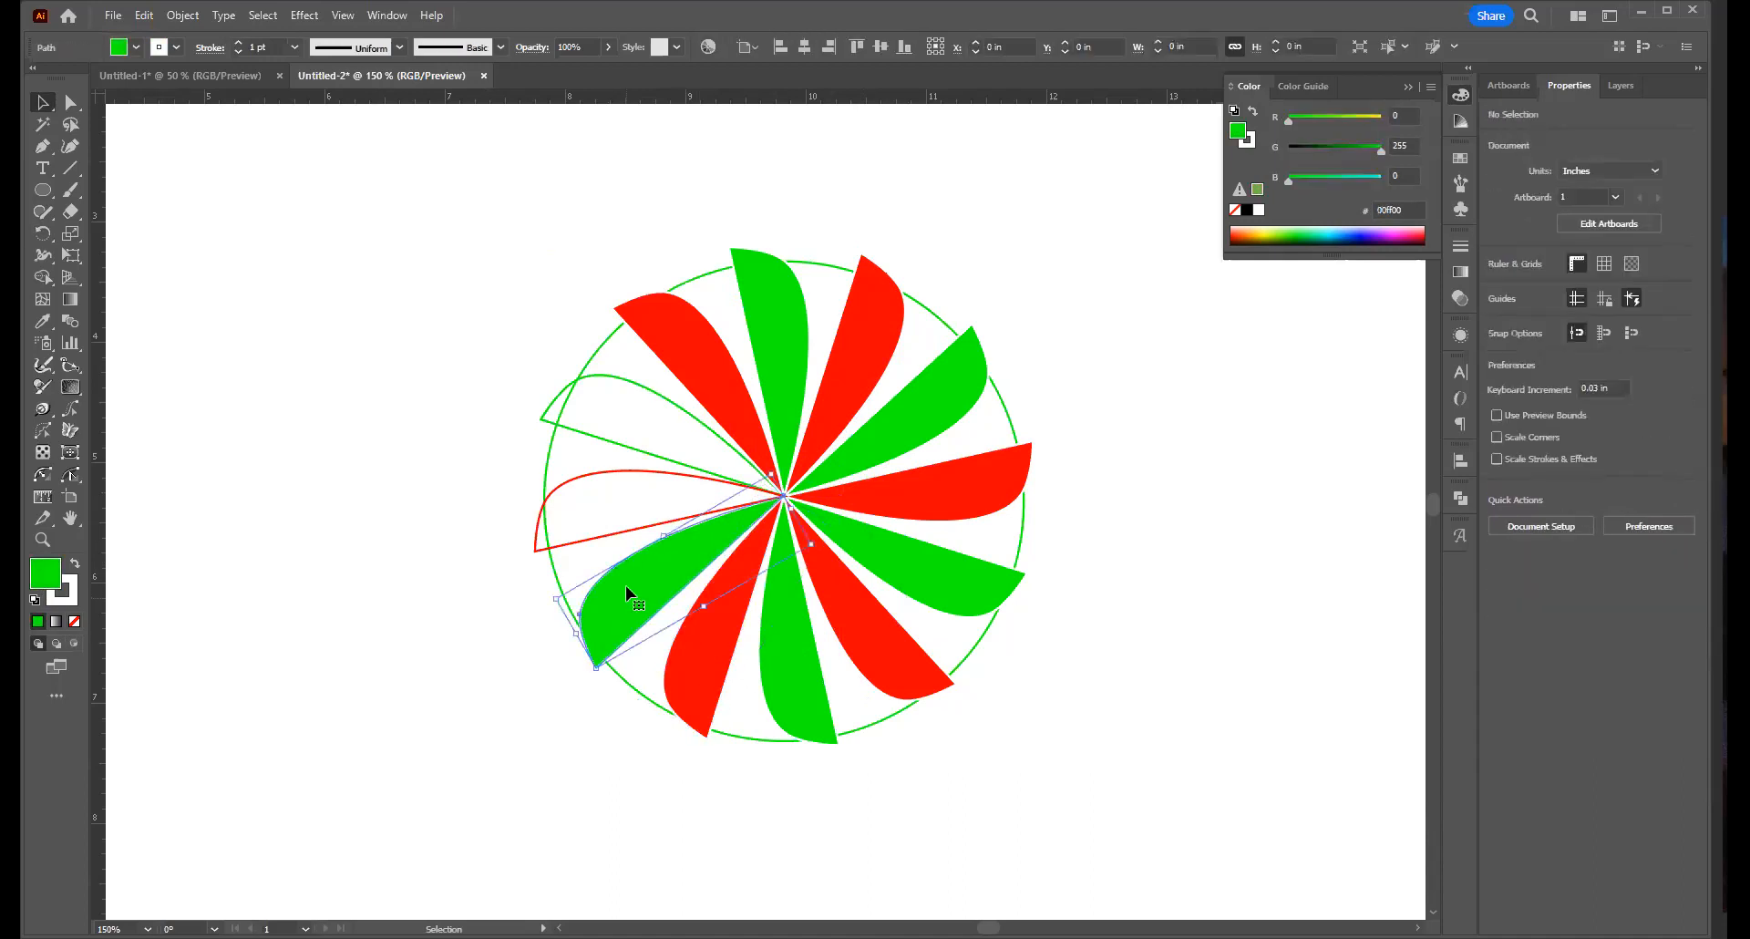
{"action": "left_click", "coordinate": [774, 647], "text": "shift"}
{"action": "left_click", "coordinate": [938, 598], "text": "shift"}
{"action": "left_click", "coordinate": [892, 432], "text": "shift"}
{"action": "left_click", "coordinate": [799, 378], "text": "shift"}
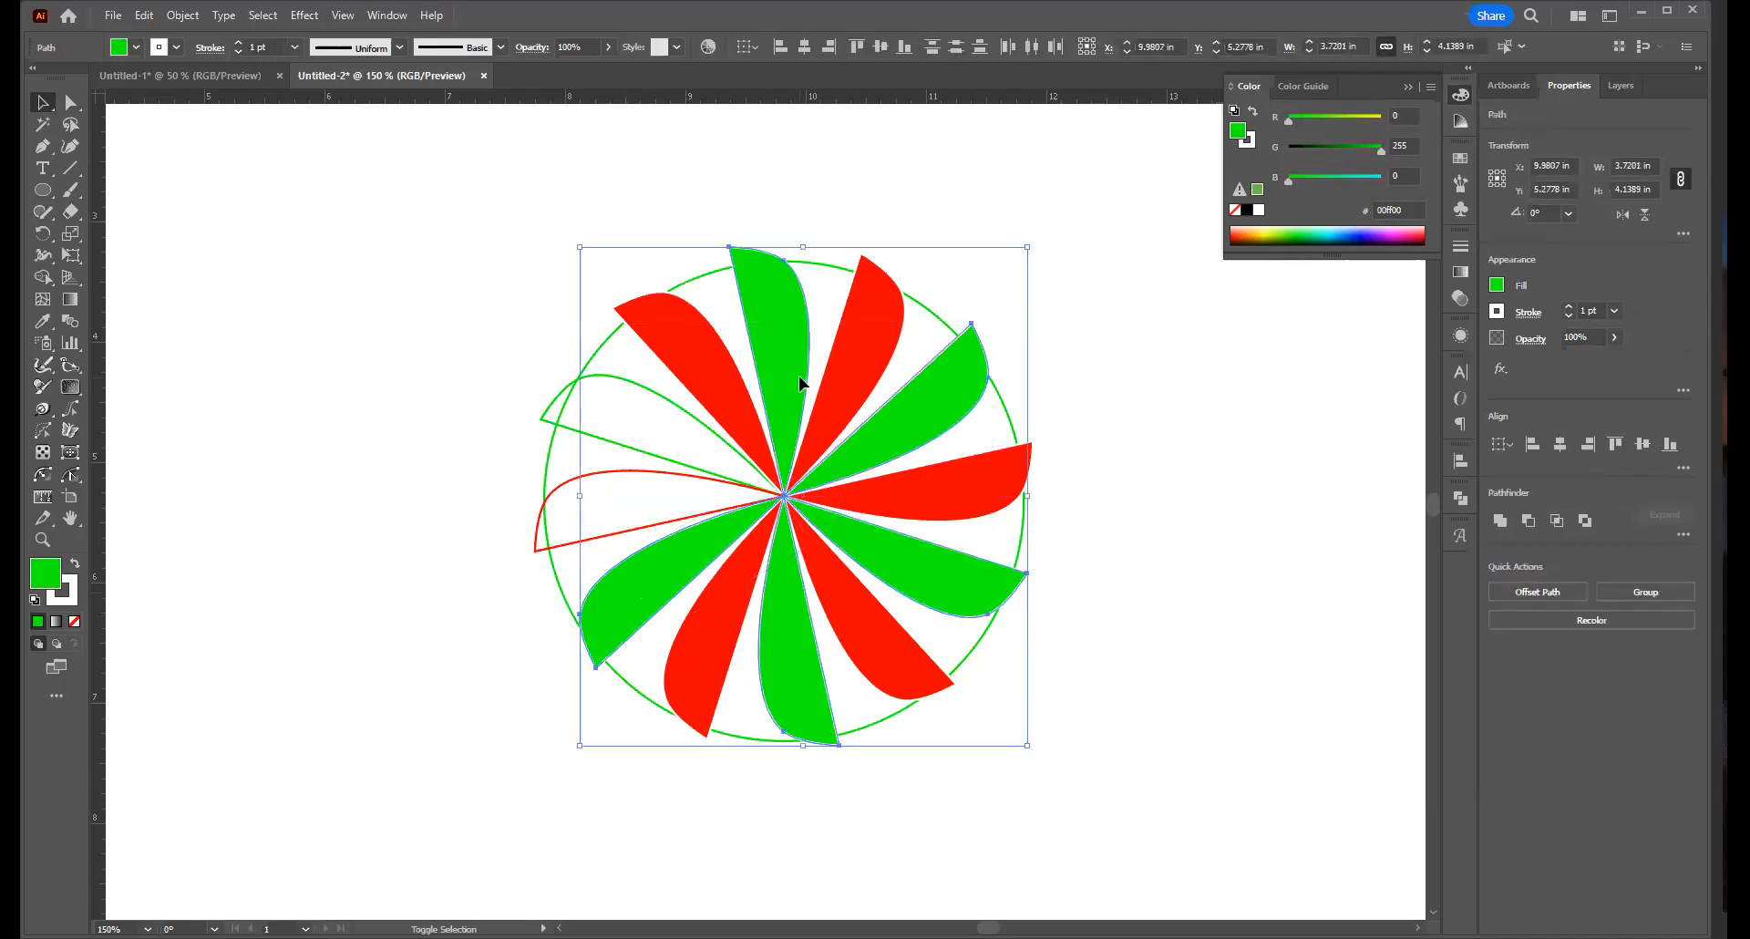
{"action": "key", "text": "i"}
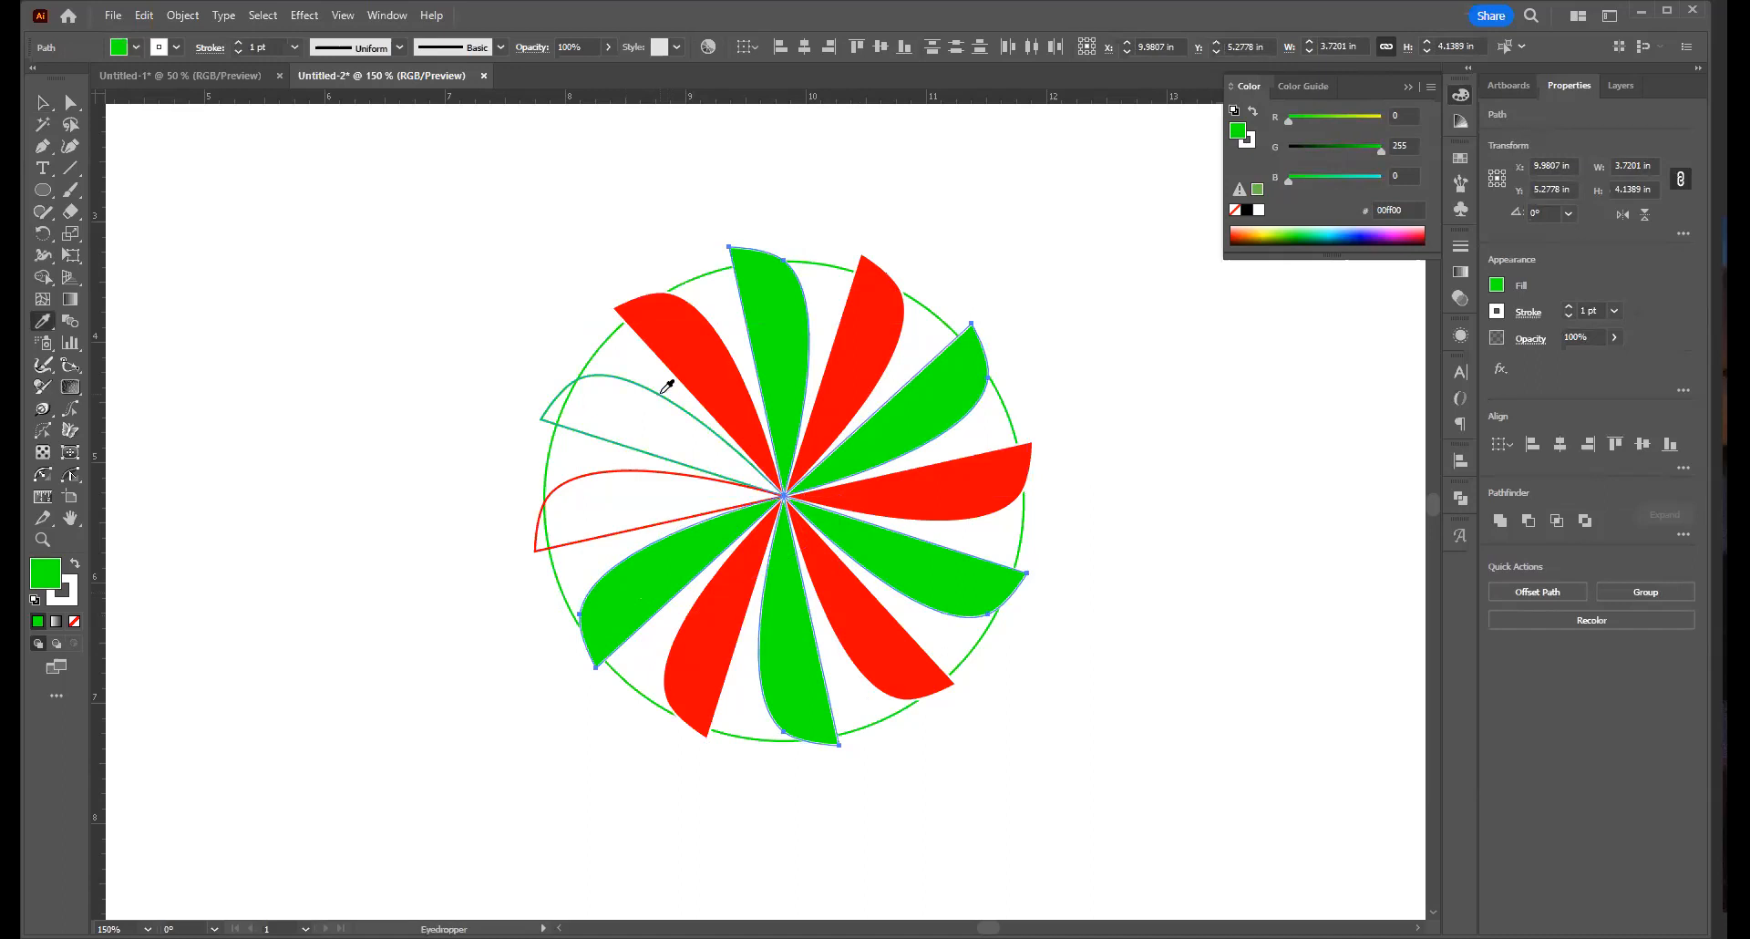
{"action": "left_click", "coordinate": [663, 392]}
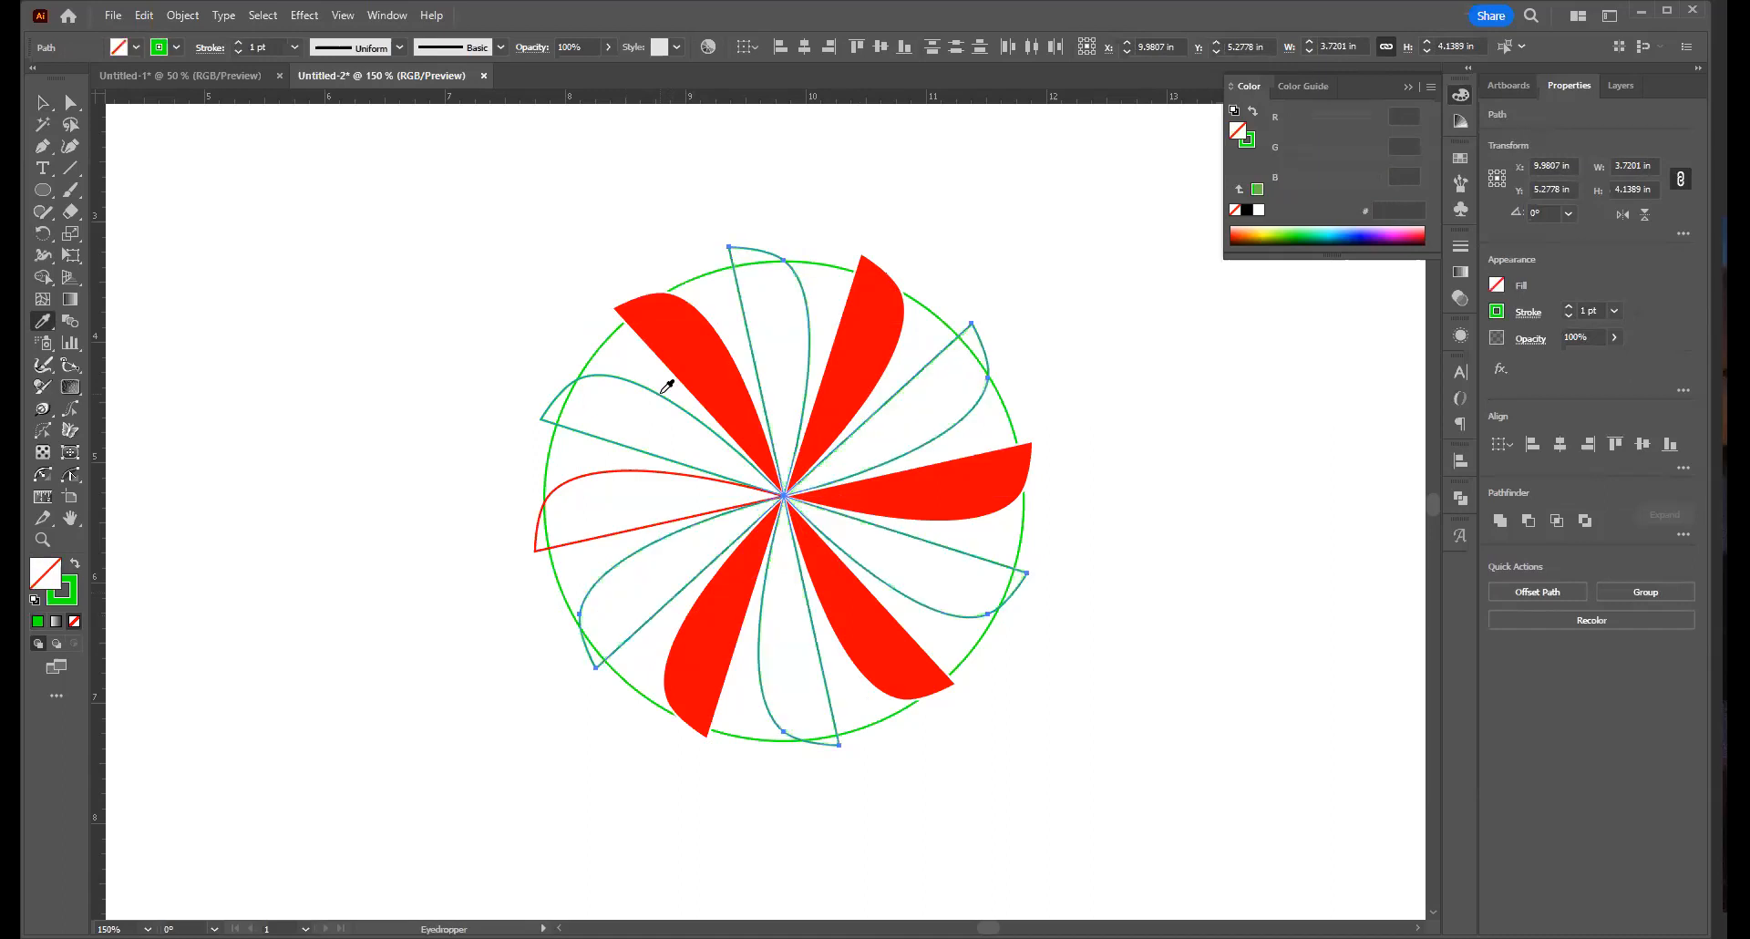
{"action": "key", "text": "v"}
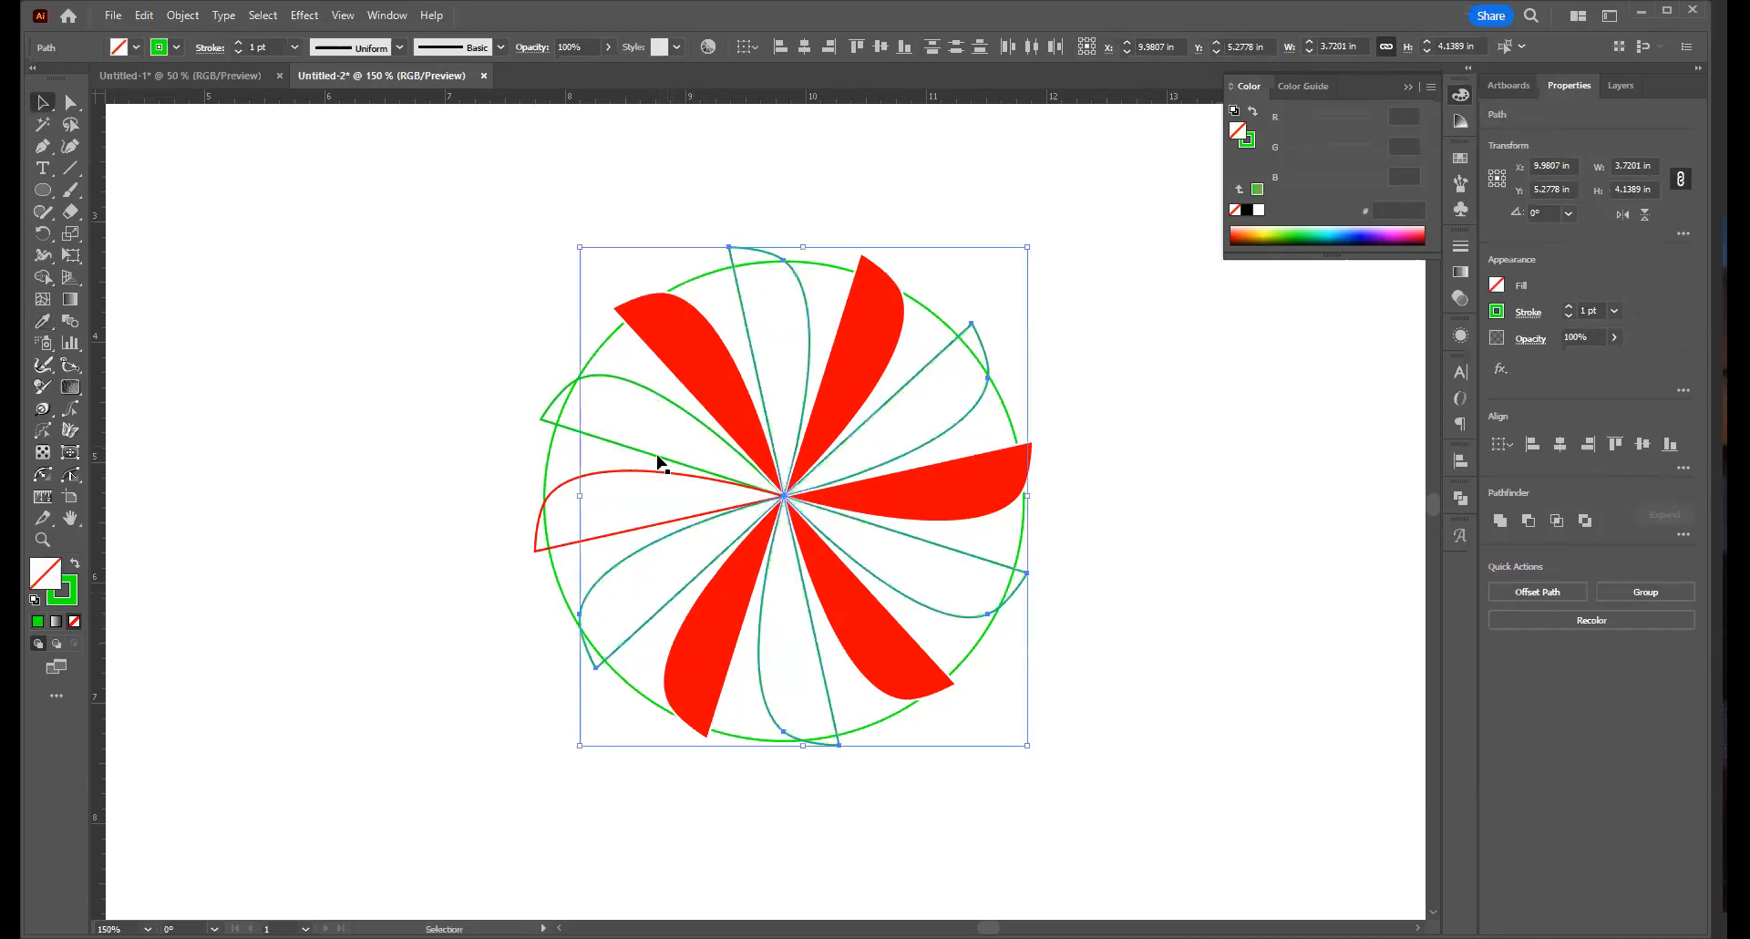
{"action": "left_click", "coordinate": [1050, 569]}
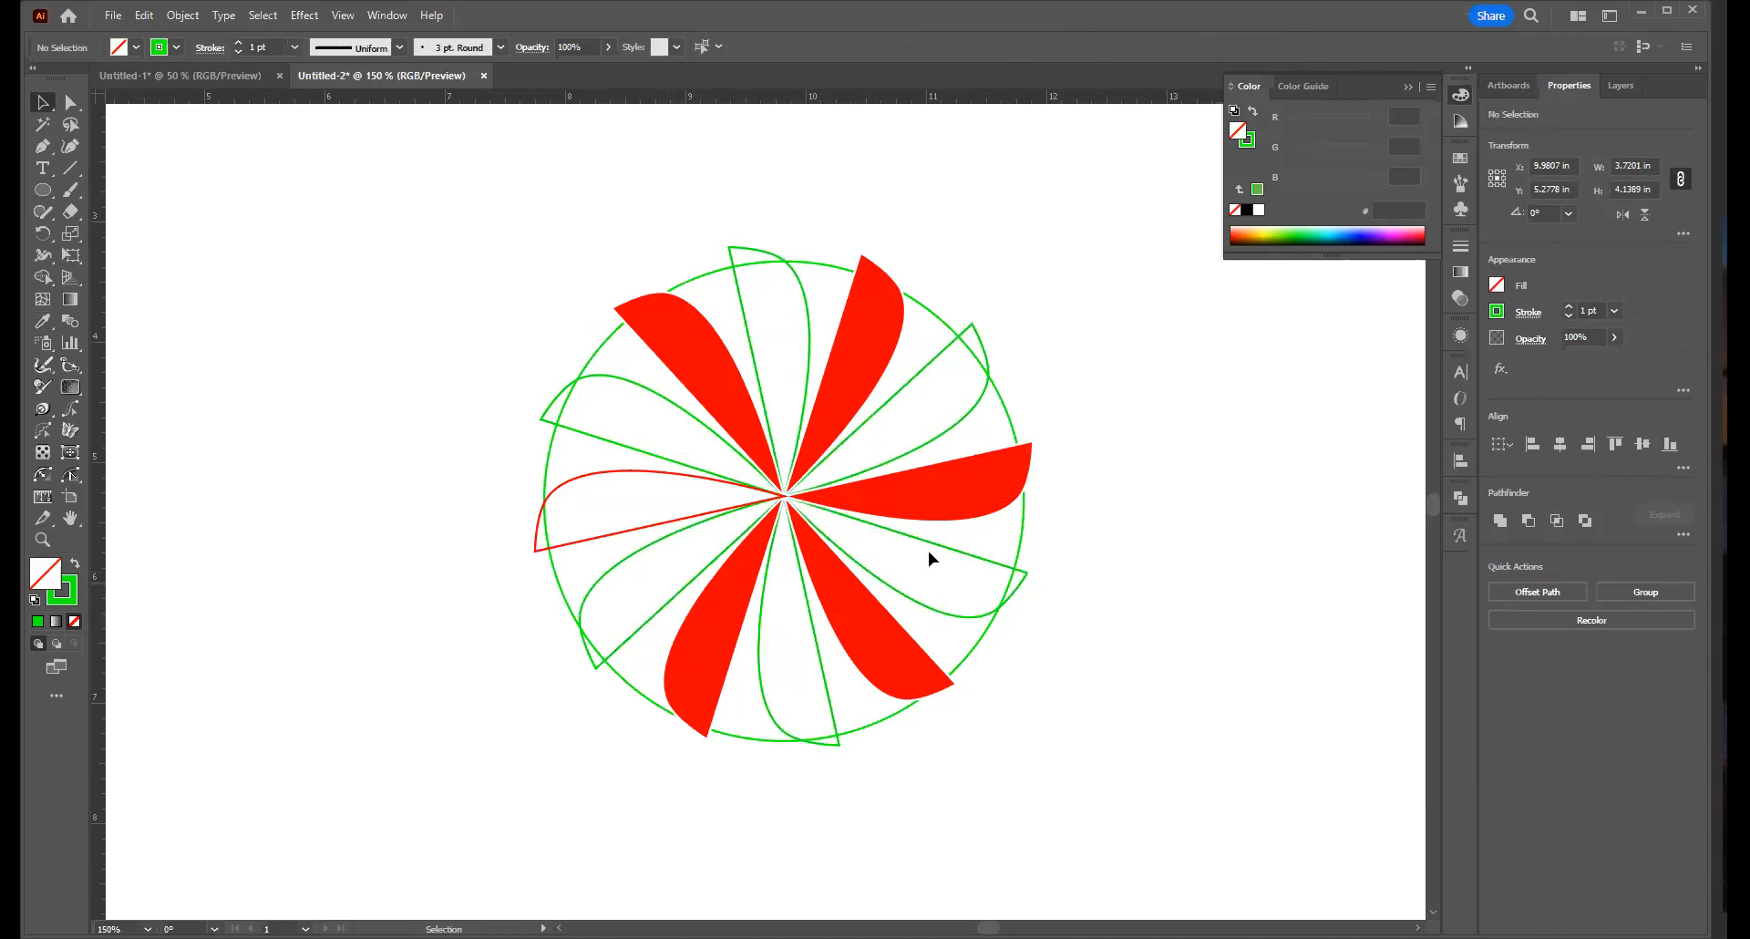
Select the five filled red petals and copy the red outlined petal's appearance onto them with the Eyedropper
{"action": "left_click", "coordinate": [739, 412]}
{"action": "left_click", "coordinate": [733, 593], "text": "shift"}
{"action": "left_click", "coordinate": [835, 627], "text": "shift"}
{"action": "left_click", "coordinate": [926, 512], "text": "shift"}
{"action": "left_click", "coordinate": [837, 387], "text": "shift"}
{"action": "key", "text": "i"}
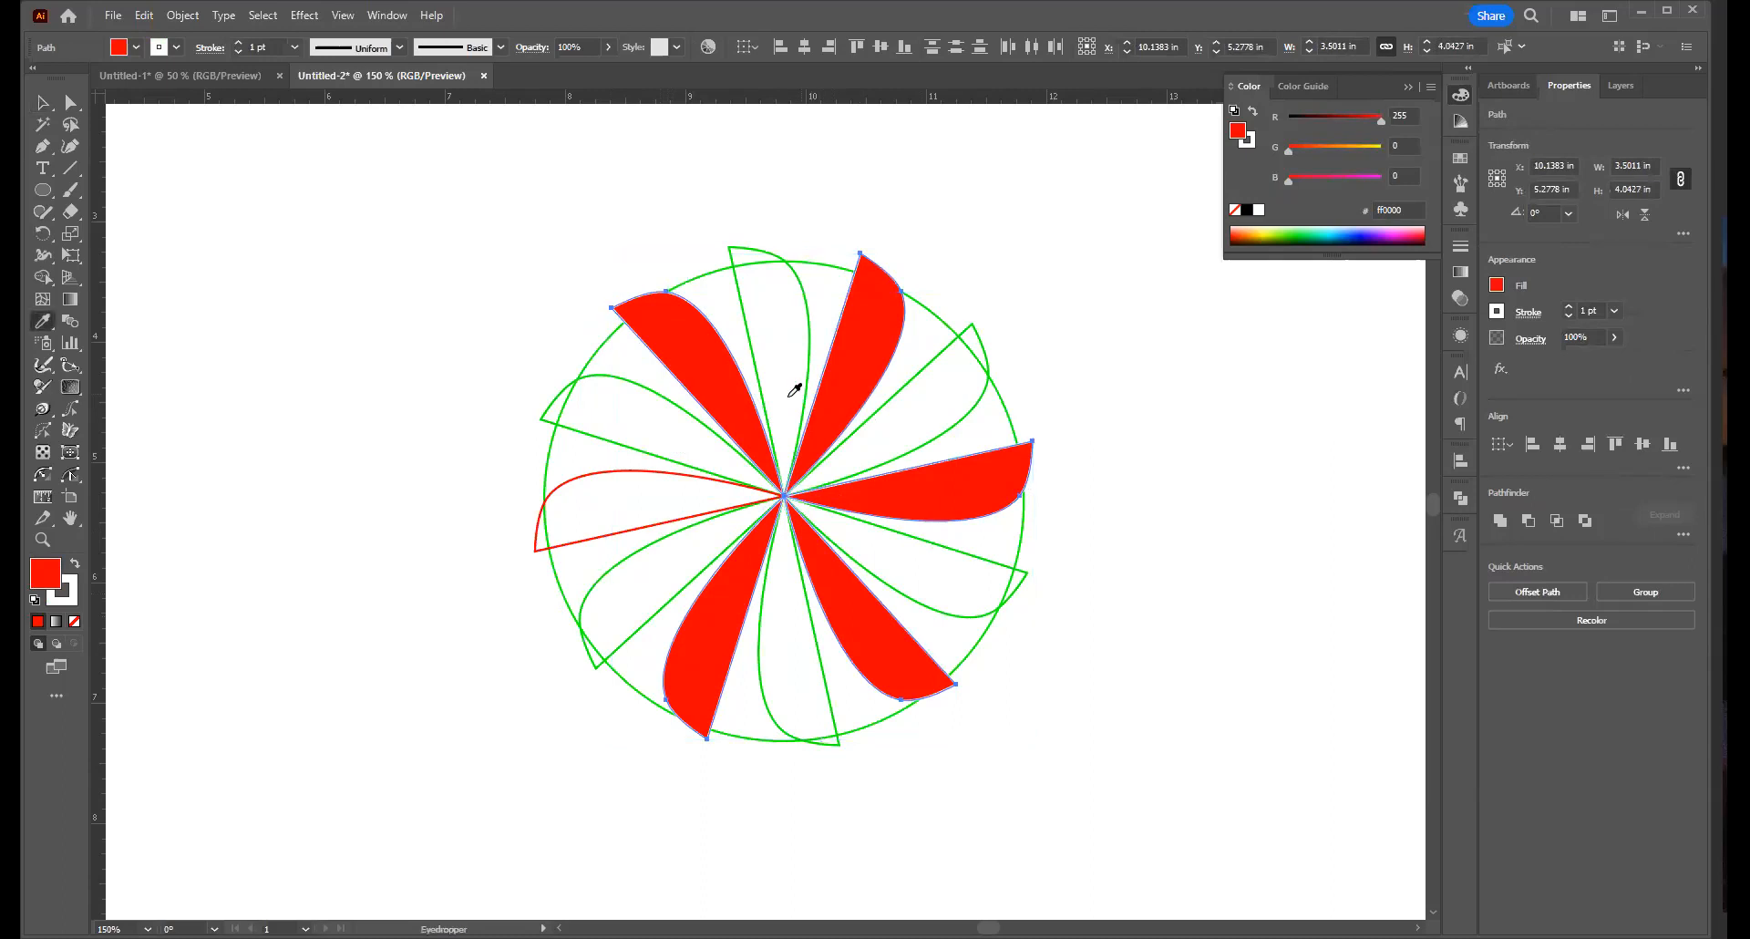
{"action": "left_click", "coordinate": [624, 468]}
{"action": "key", "text": "v"}
{"action": "left_click", "coordinate": [1158, 607]}
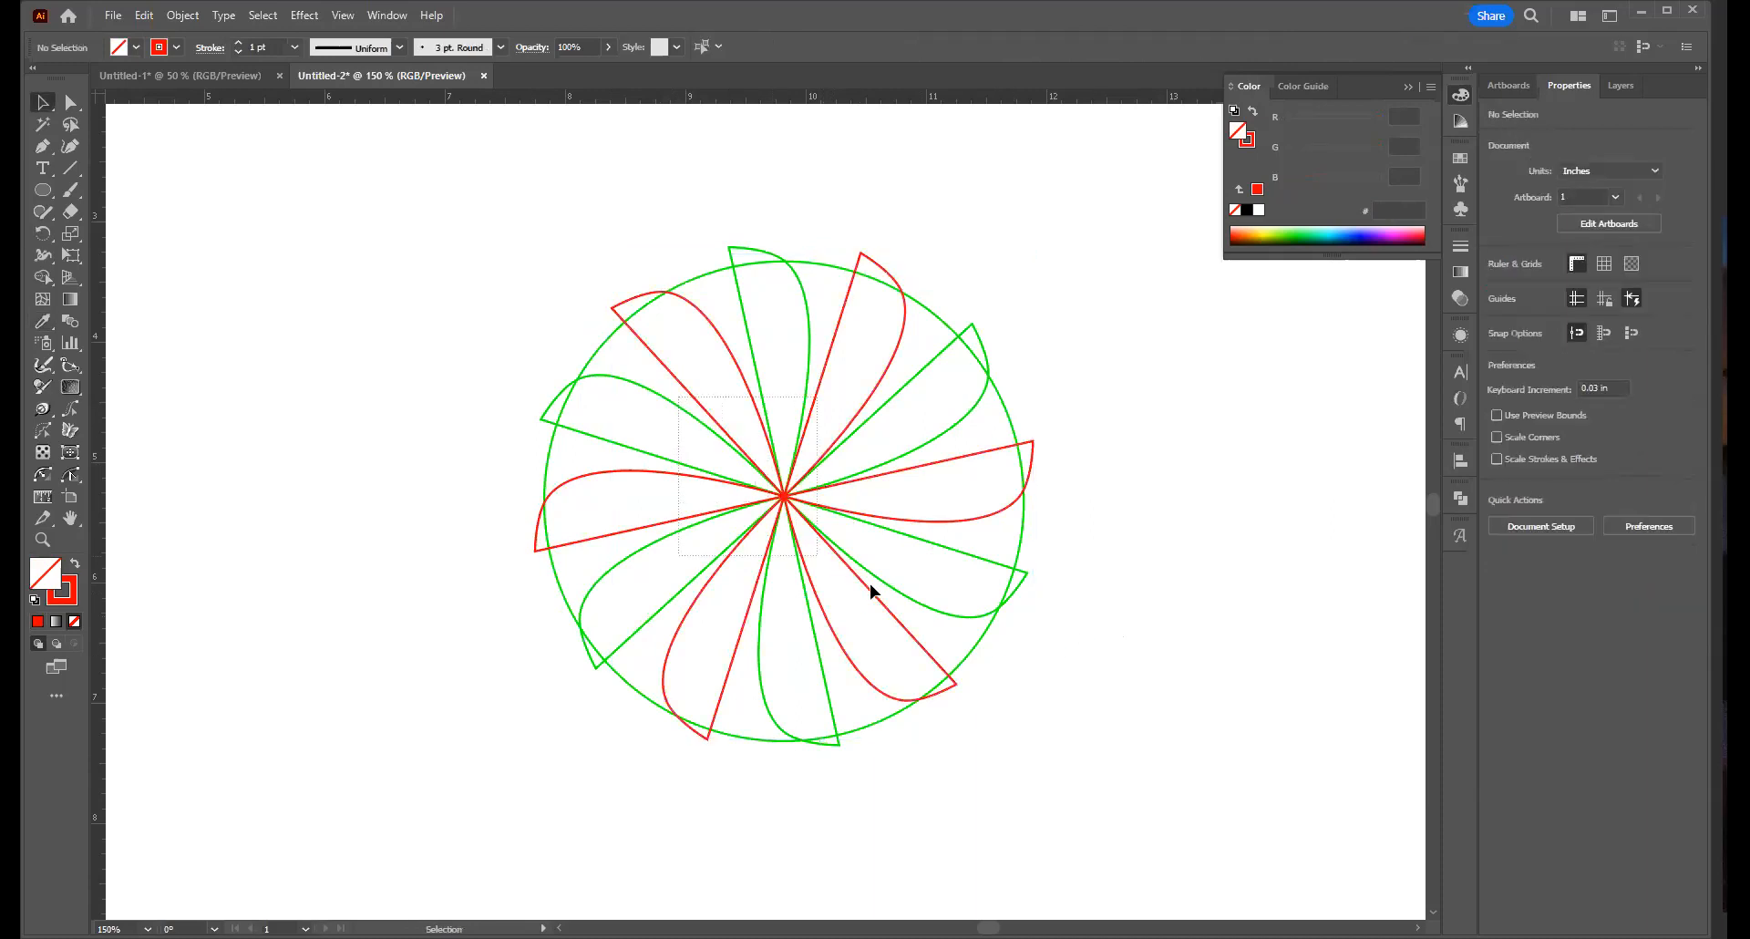
Select all twelve petals and set their stroke weight to 8 pt
{"action": "key", "text": "ctrl+a"}
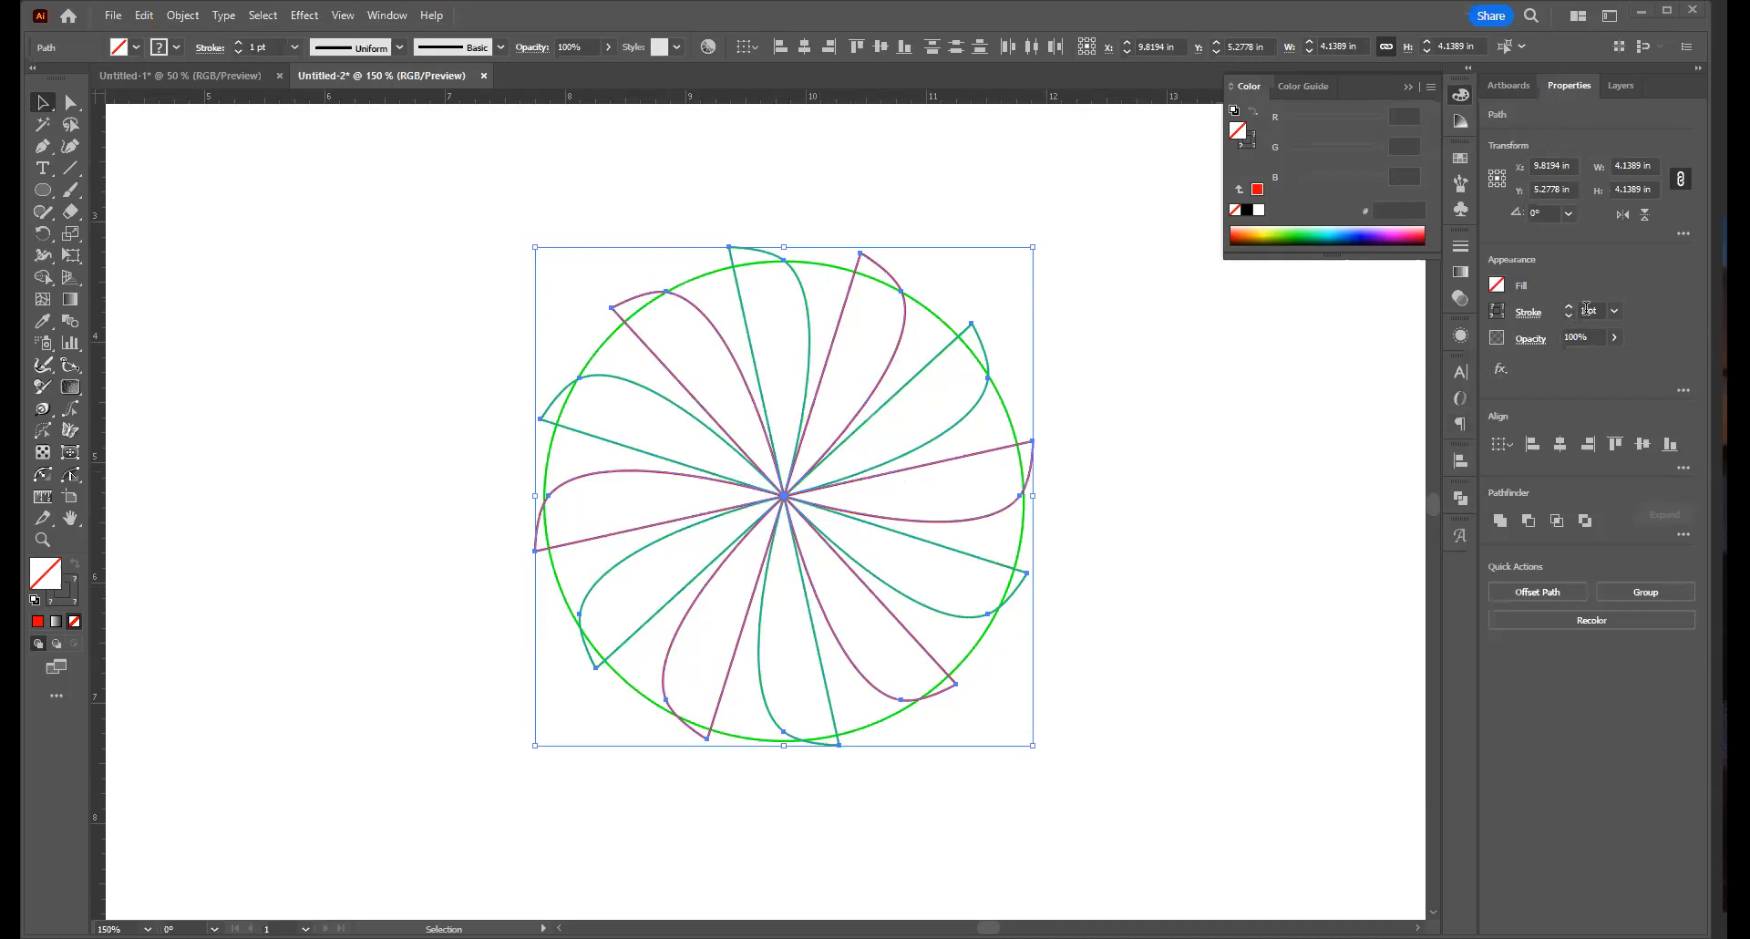
{"action": "left_click", "coordinate": [1614, 314]}
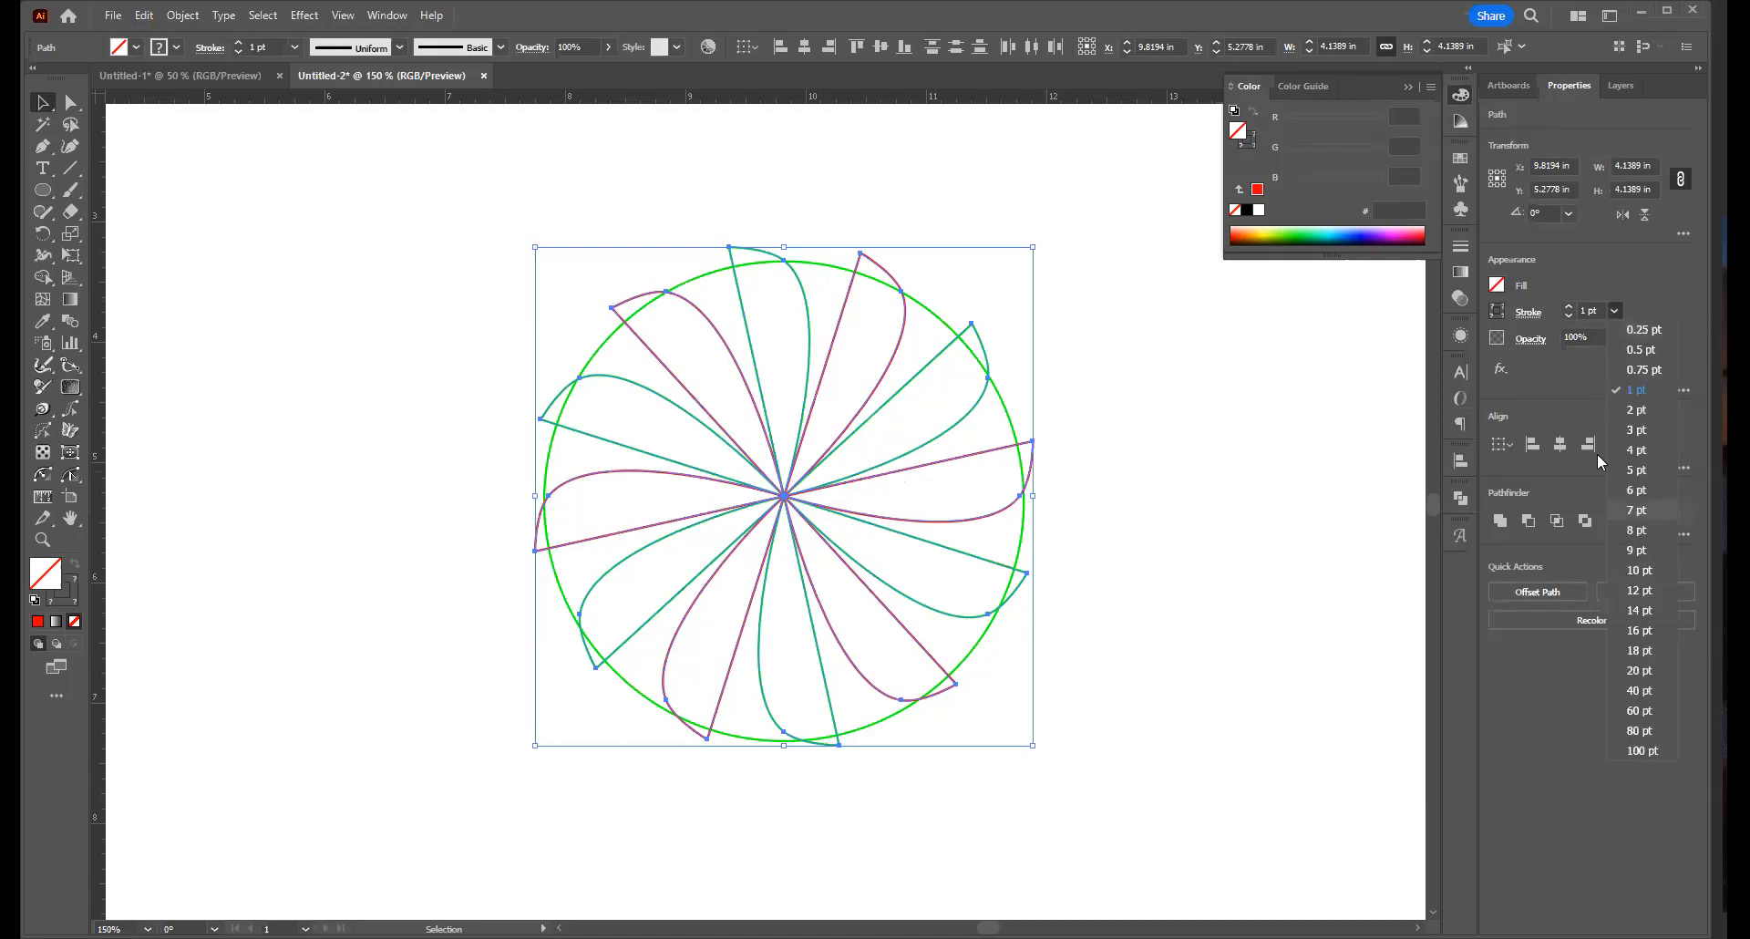
{"action": "key", "text": "Return"}
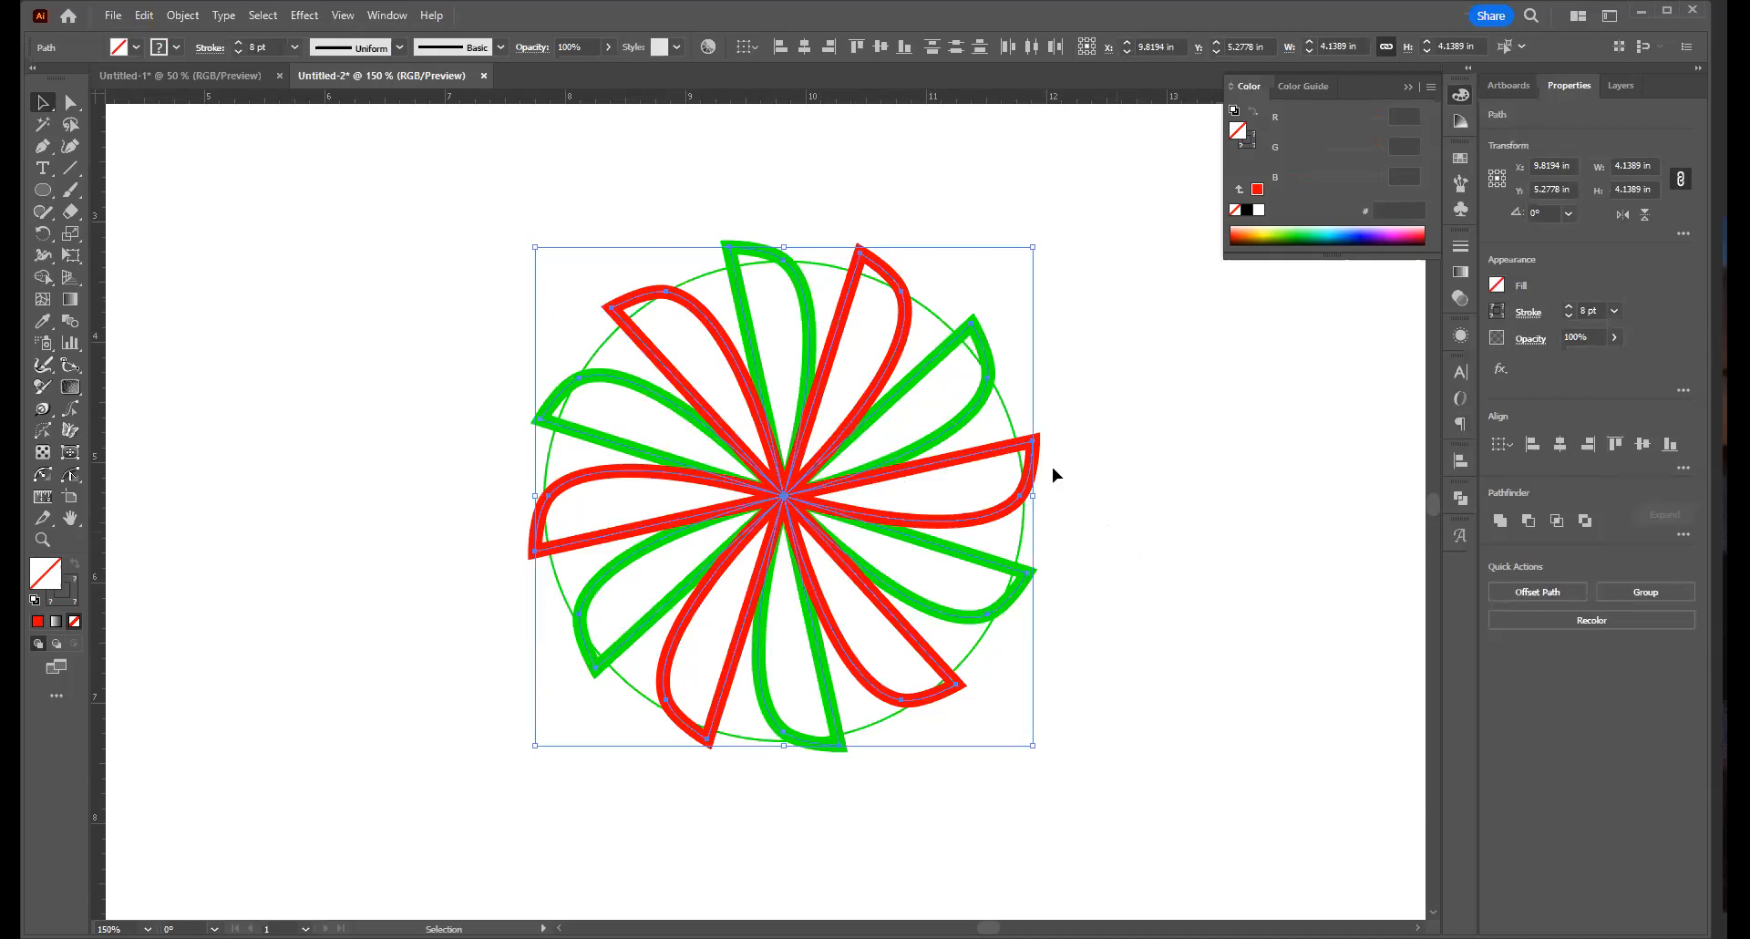
Scale the twelve petals down about their centre to about 3.66 in wide so they fit inside the circle
{"action": "left_click_drag", "start_coordinate": [1034, 248], "coordinate": [1010, 275]}
{"action": "left_click_drag", "start_coordinate": [786, 496], "coordinate": [784, 495]}
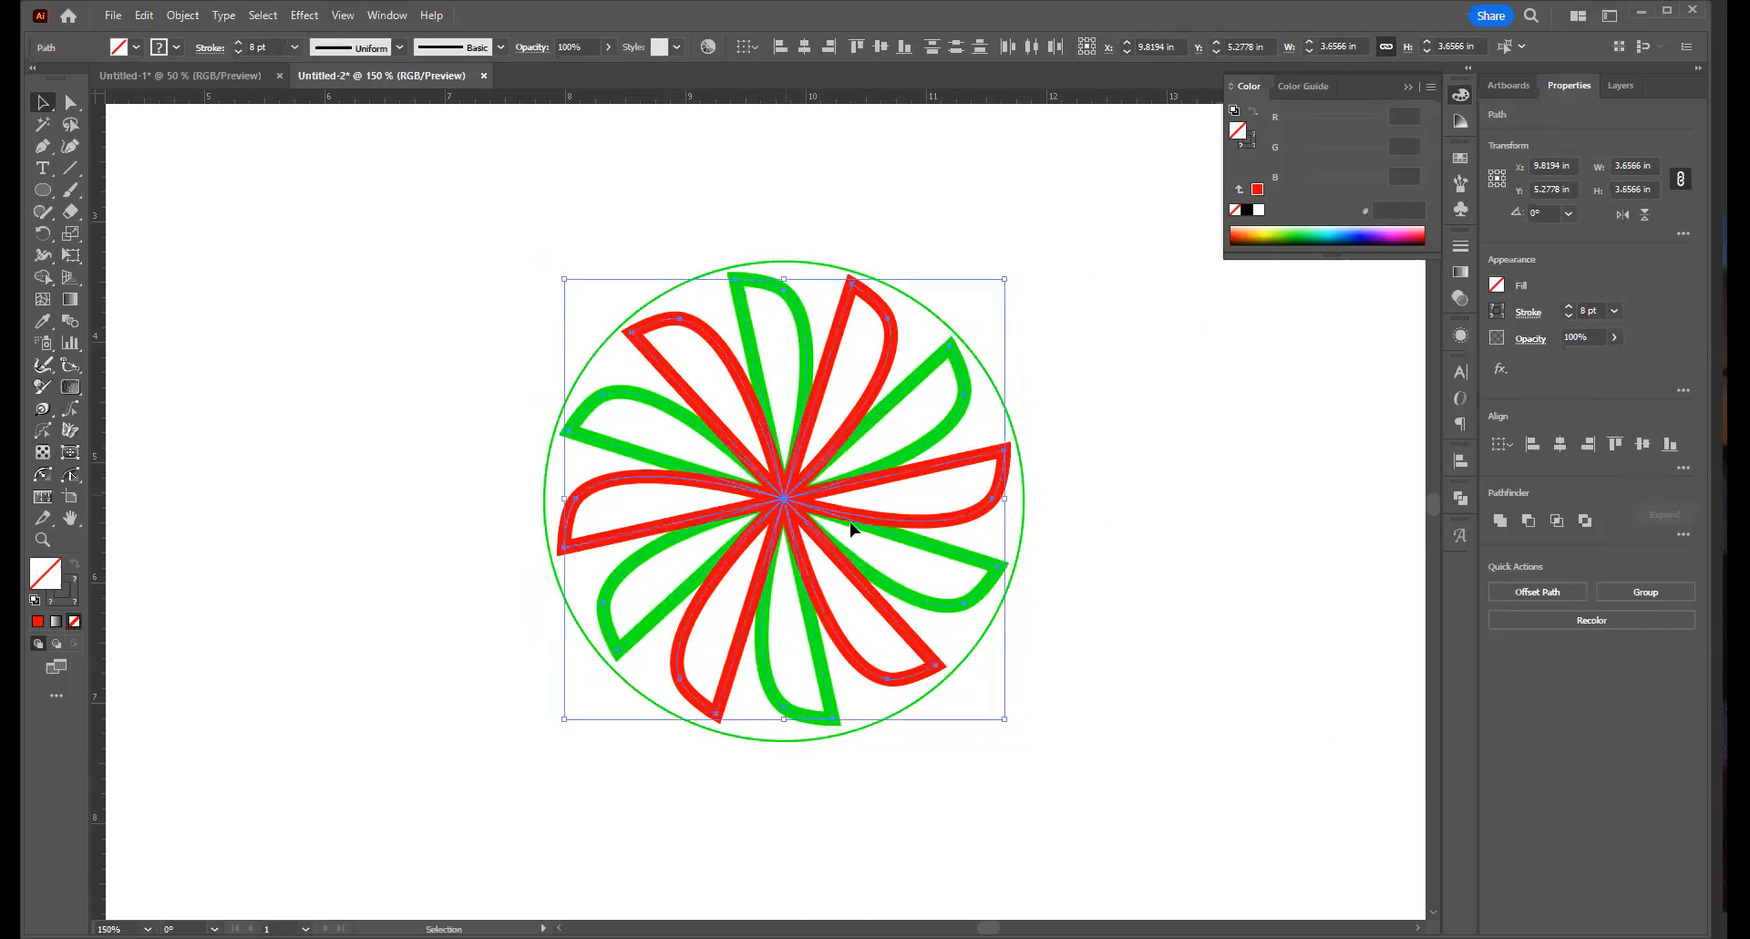
{"action": "left_click", "coordinate": [1085, 514]}
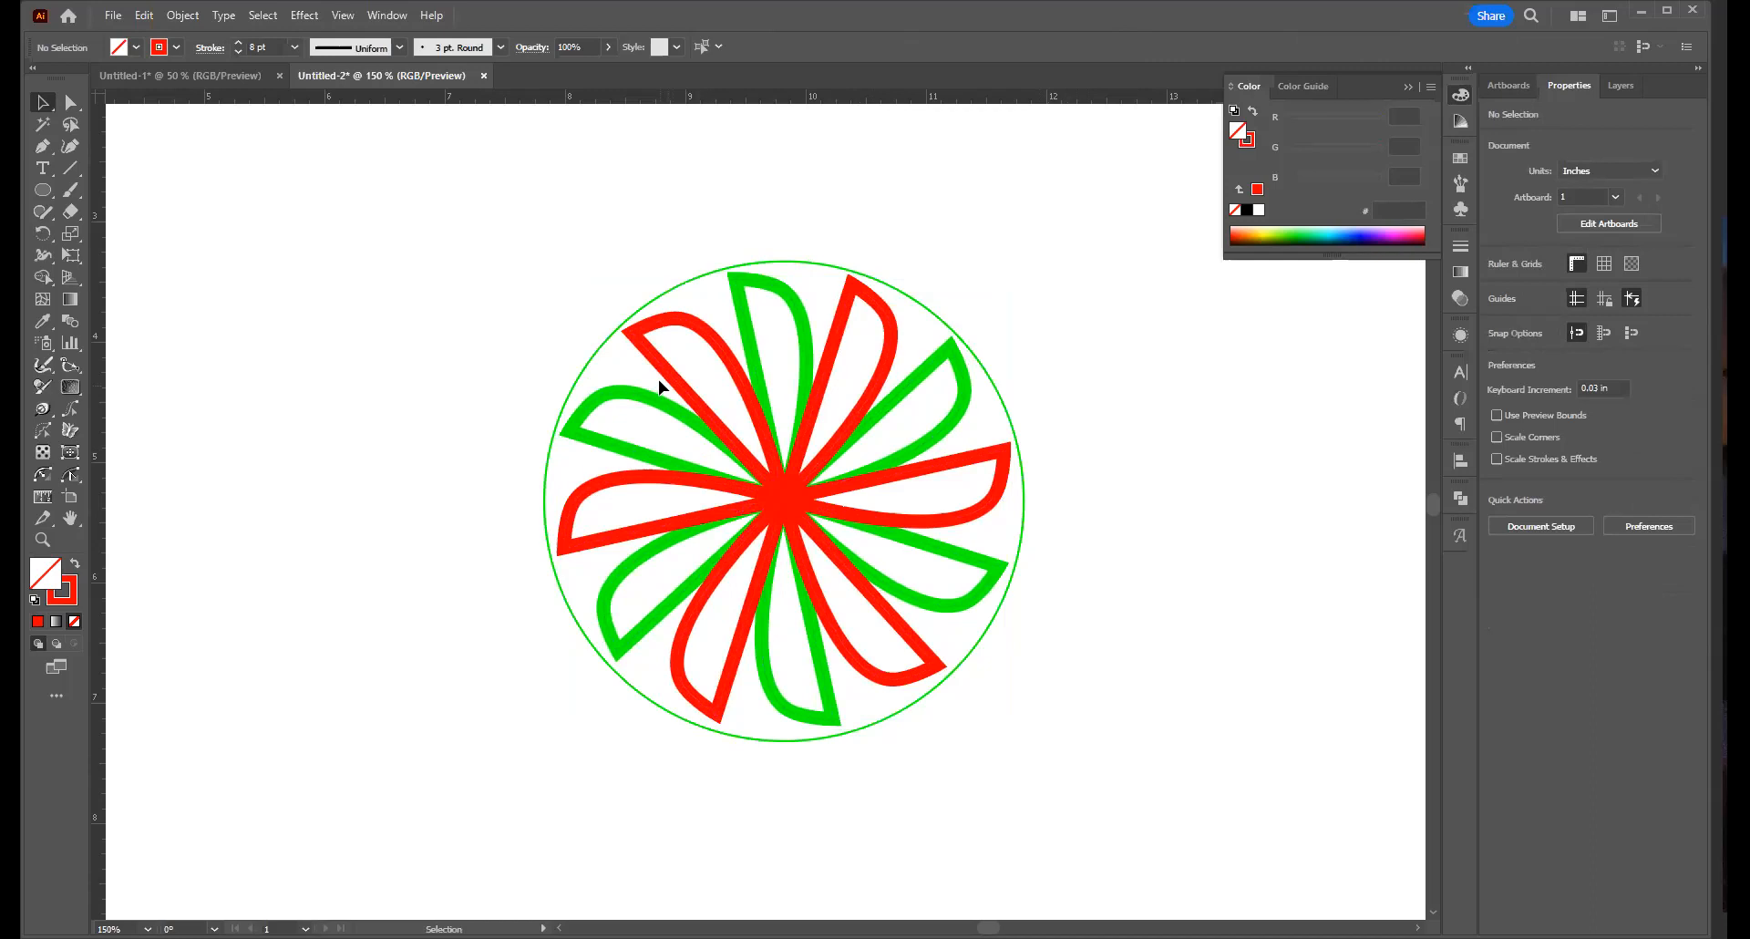
Select the twelve petals, add a new layer above them, and lock Layer 1
{"action": "left_click", "coordinate": [866, 584]}
{"action": "key", "text": "a"}
{"action": "key", "text": "v"}
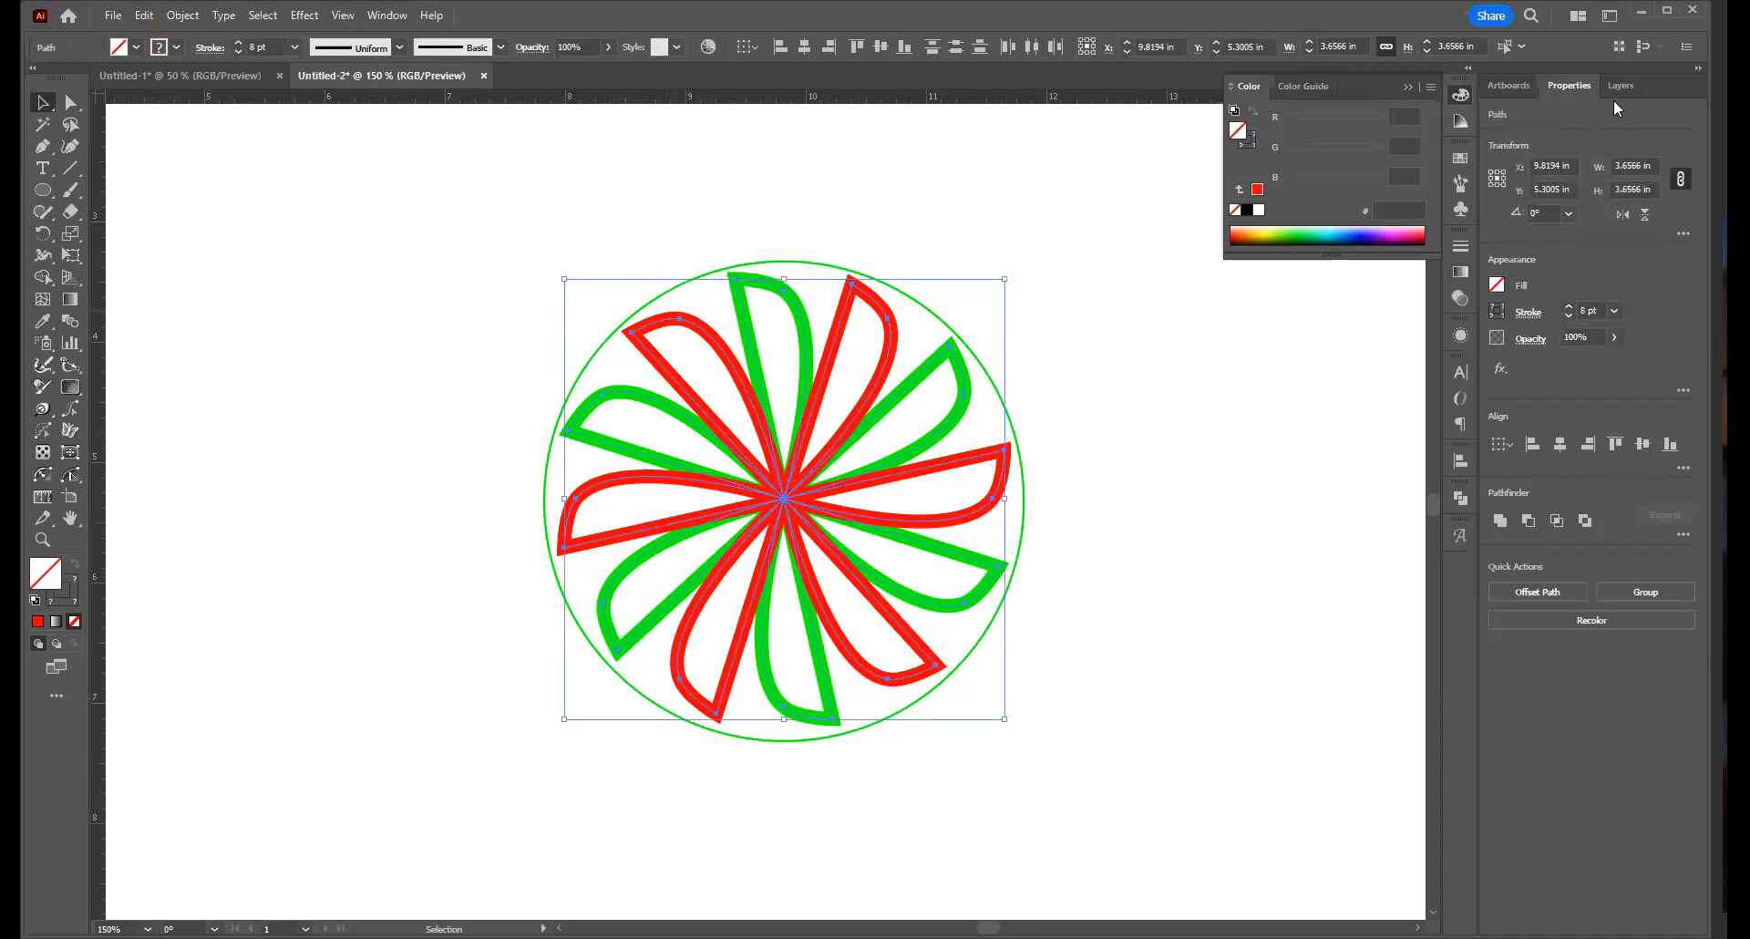
{"action": "left_click", "coordinate": [1619, 86]}
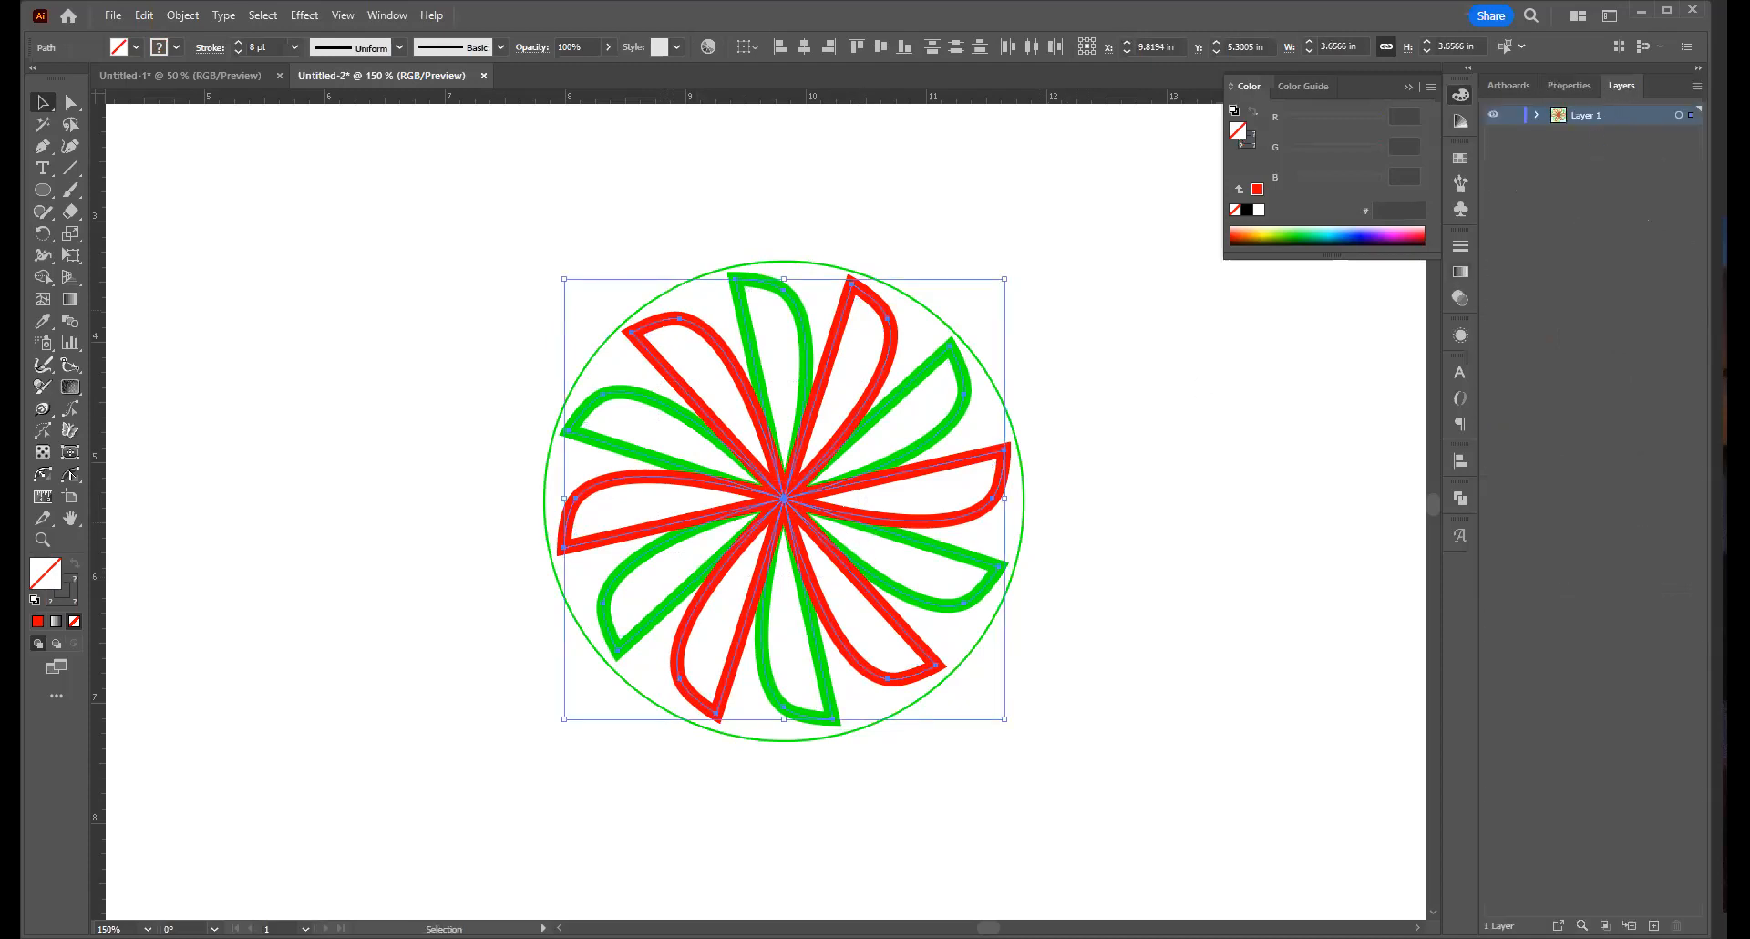
{"action": "left_click", "coordinate": [1653, 926]}
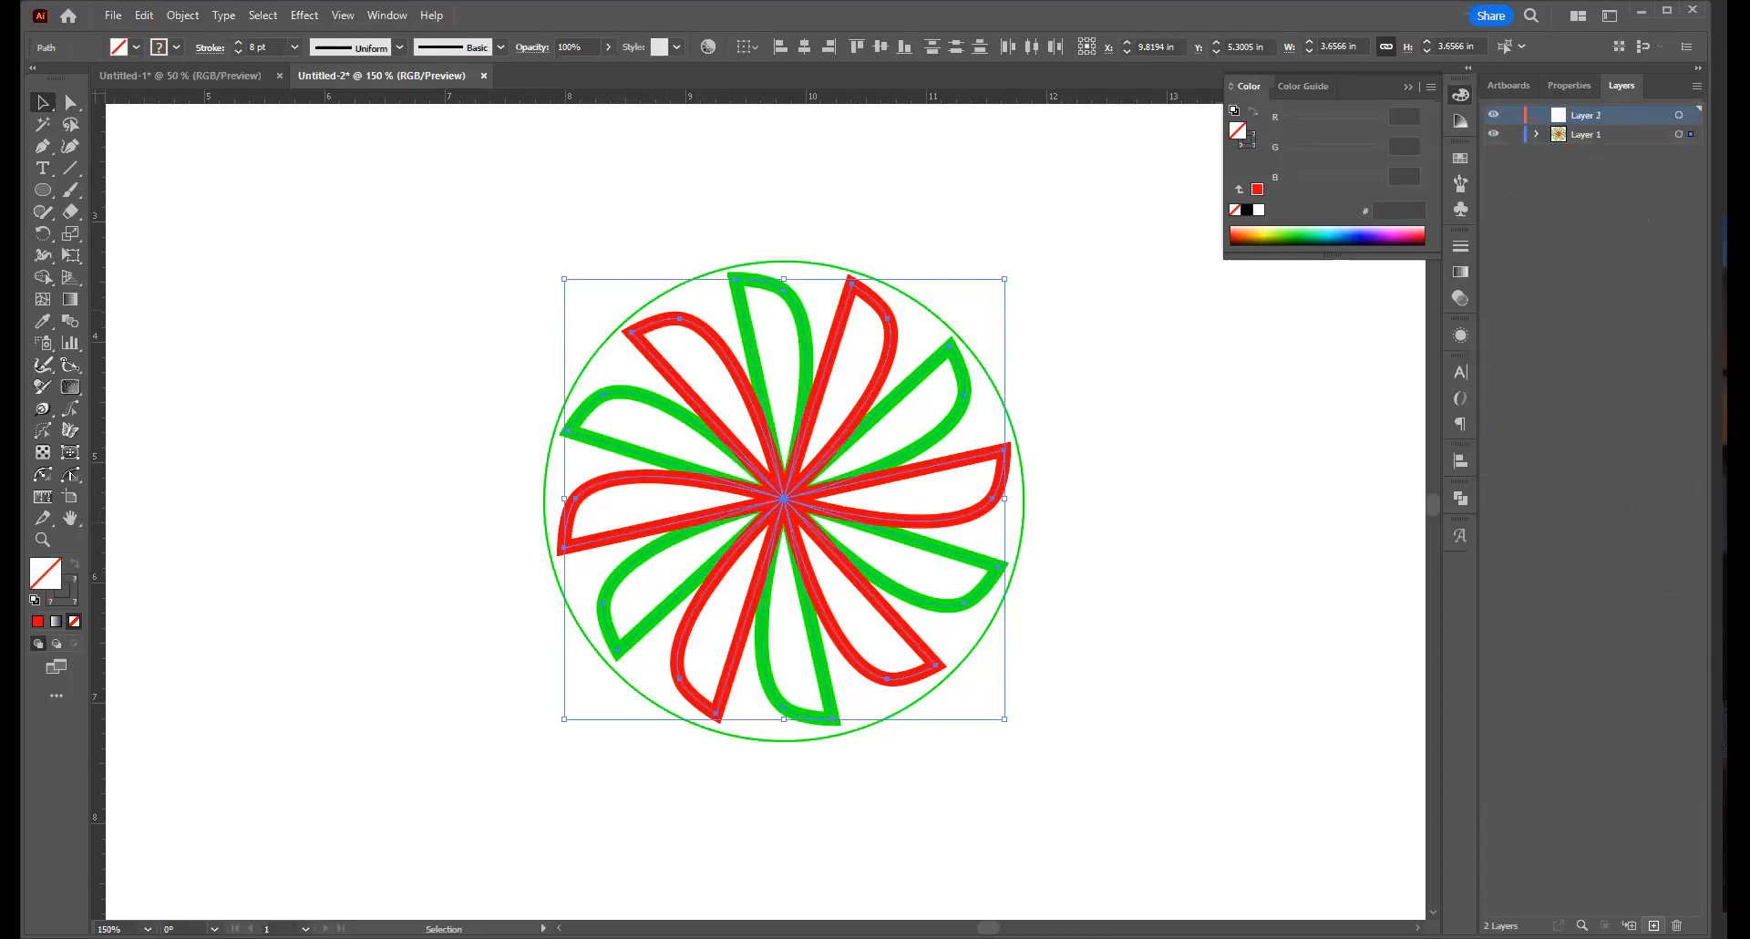
{"action": "left_click", "coordinate": [1513, 134]}
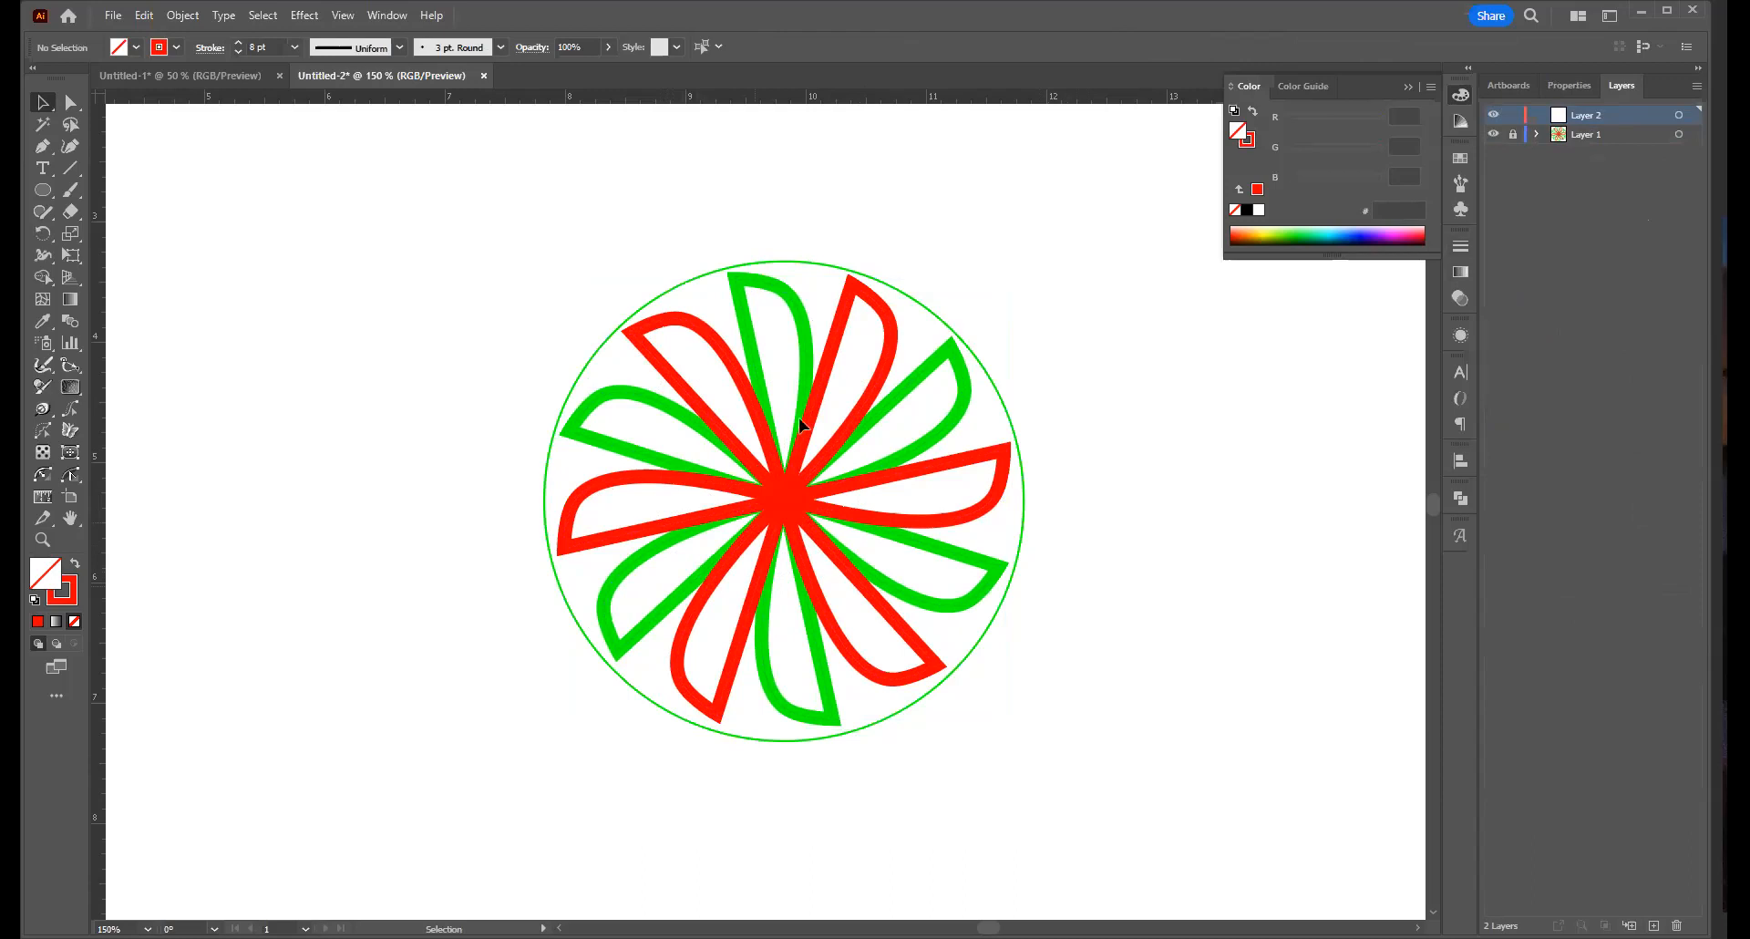
Toggle the visibility of Layer 1 and Layer 2 to check what each layer contains
{"action": "key", "text": "a"}
{"action": "key", "text": "v"}
{"action": "left_click", "coordinate": [1494, 135]}
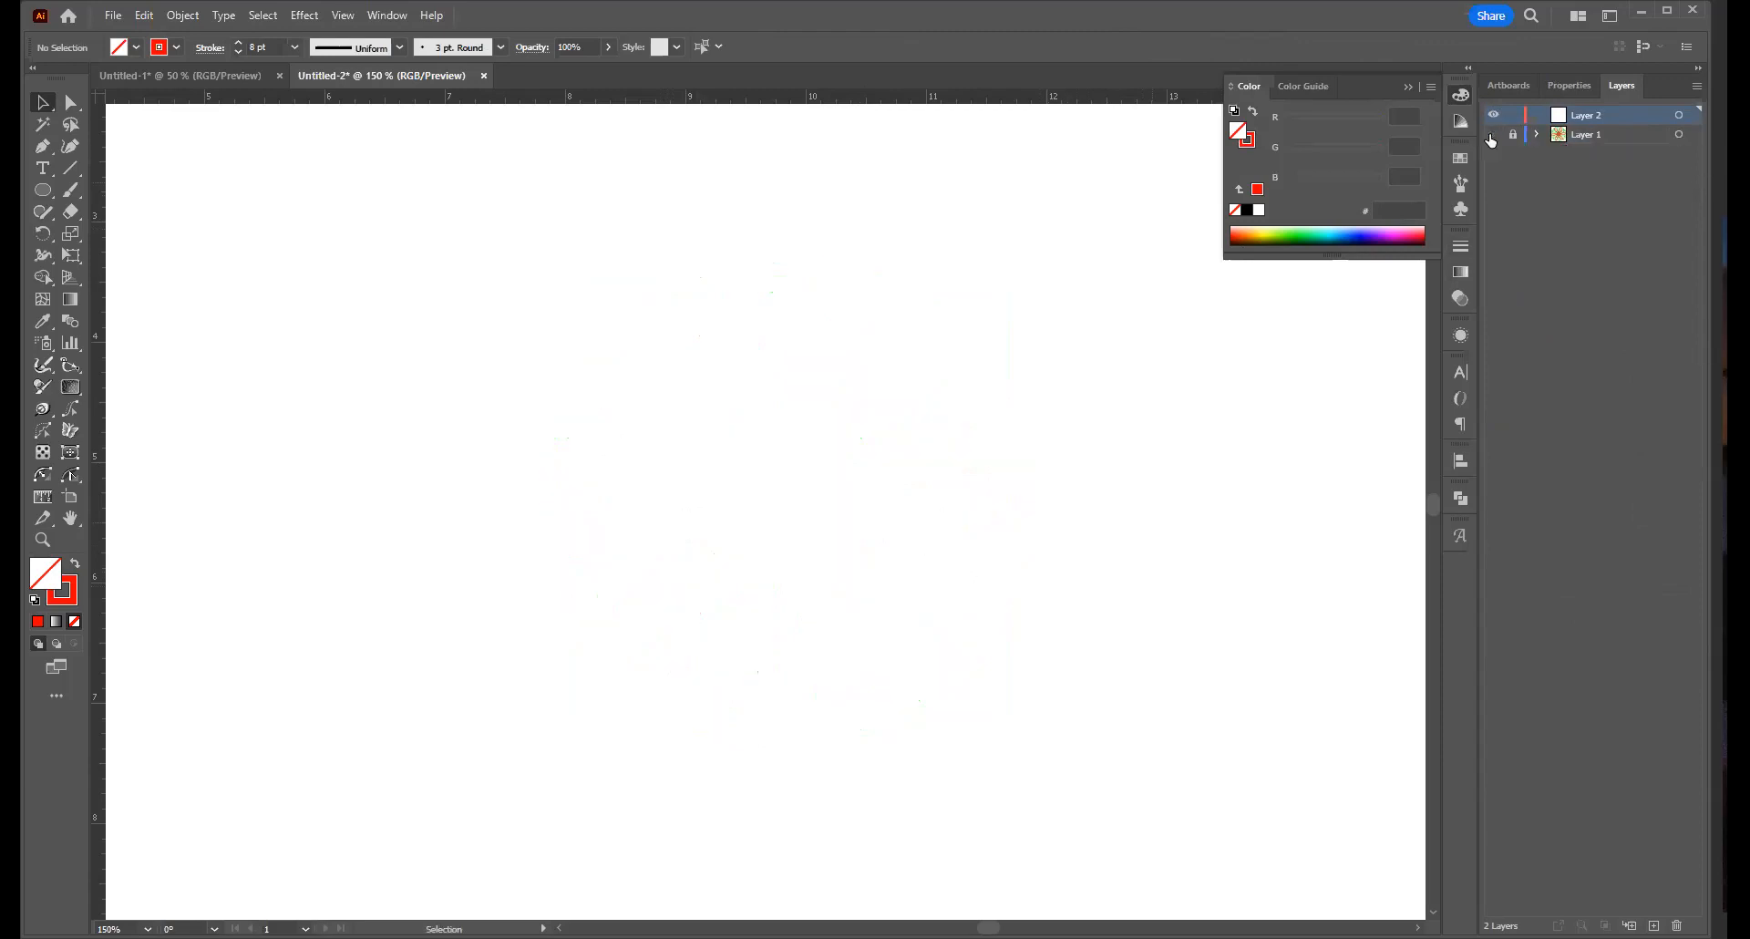
{"action": "left_click", "coordinate": [1493, 135]}
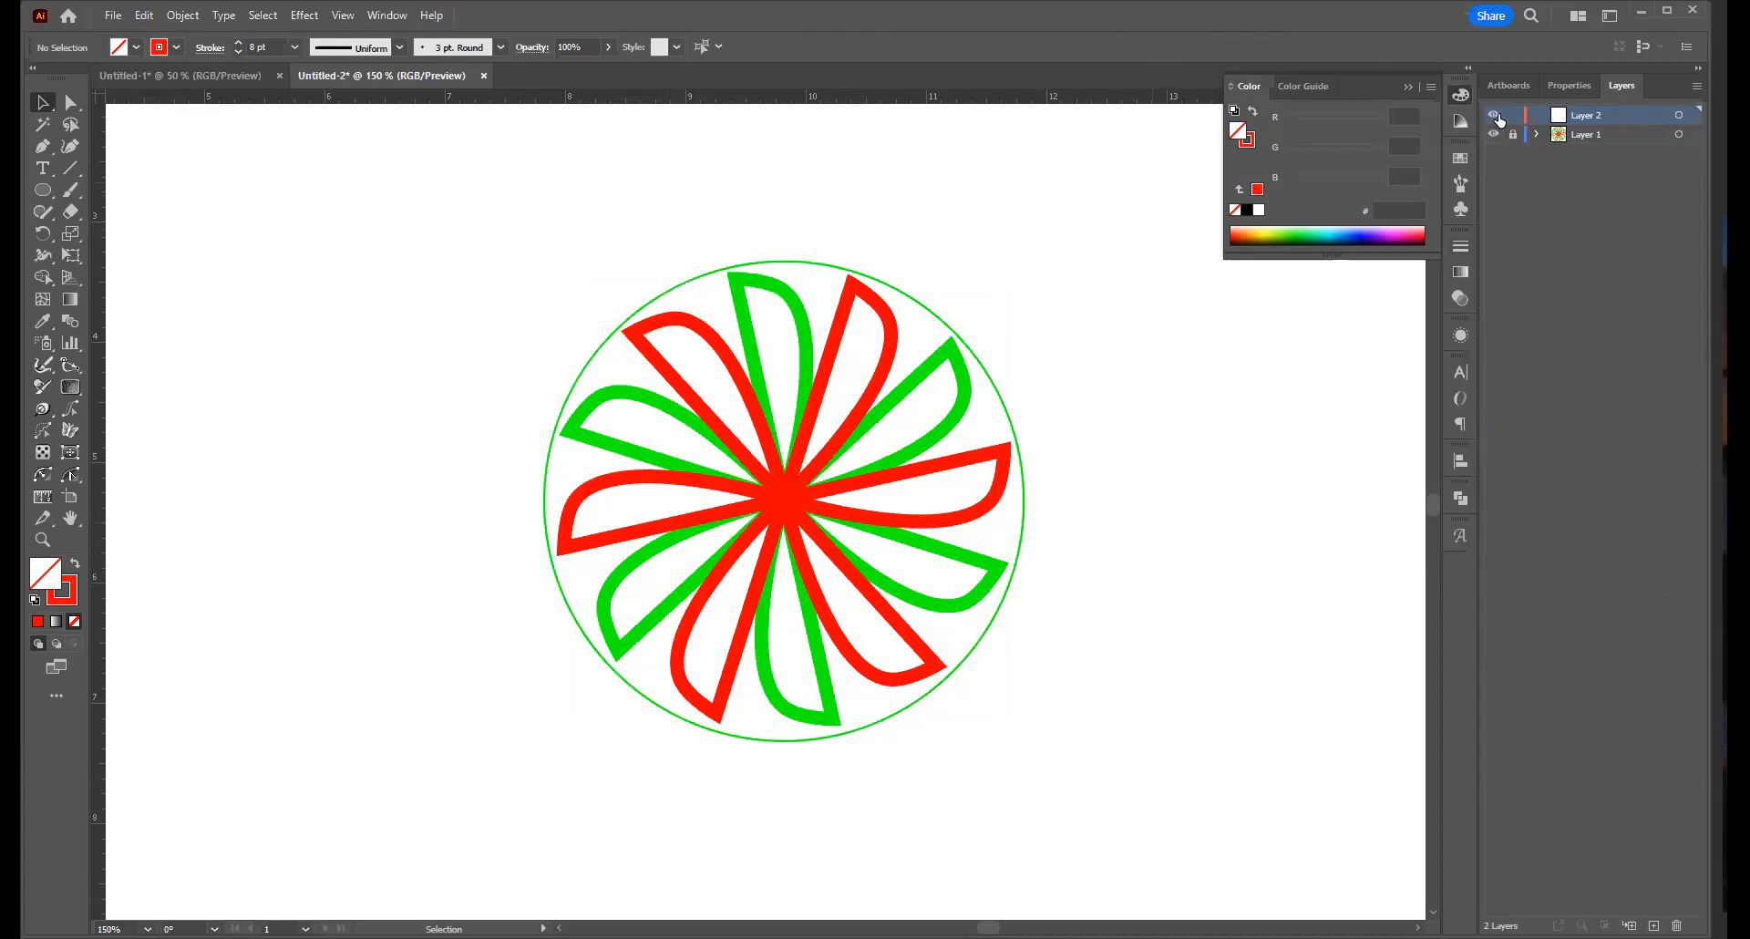
{"action": "left_click", "coordinate": [1495, 118]}
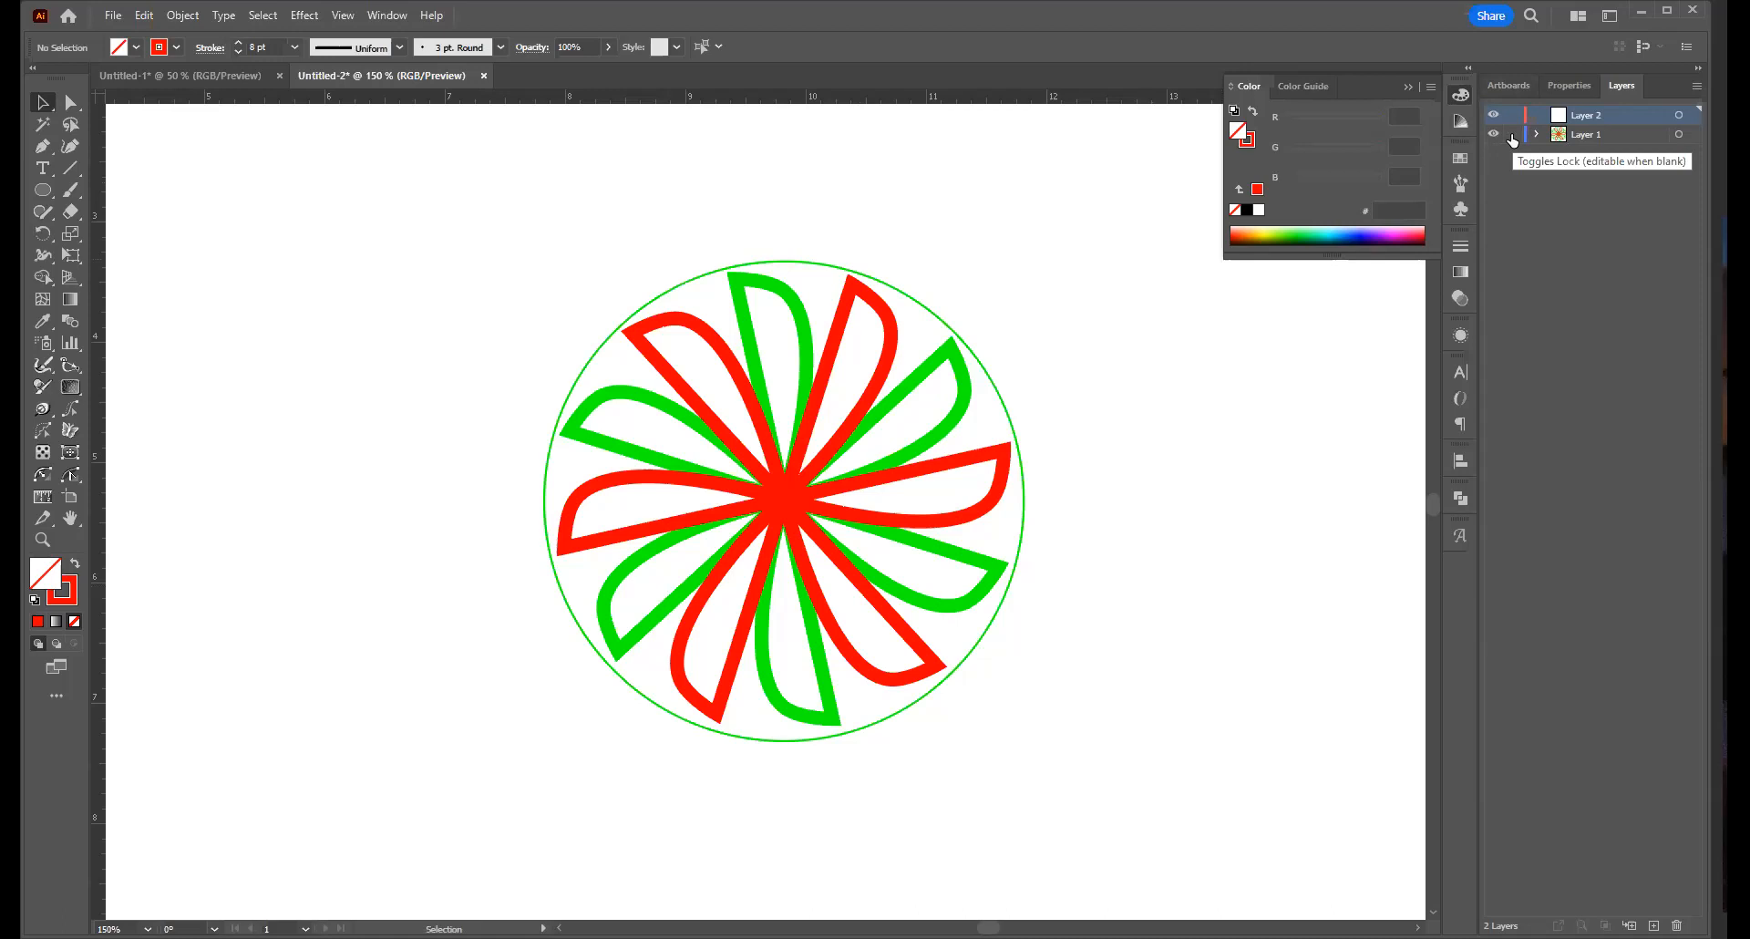
Copy the twelve petals from the unlocked Layer 1, lock that layer again, and paste them in place on Layer 2
{"action": "left_click", "coordinate": [860, 597]}
{"action": "key", "text": "a"}
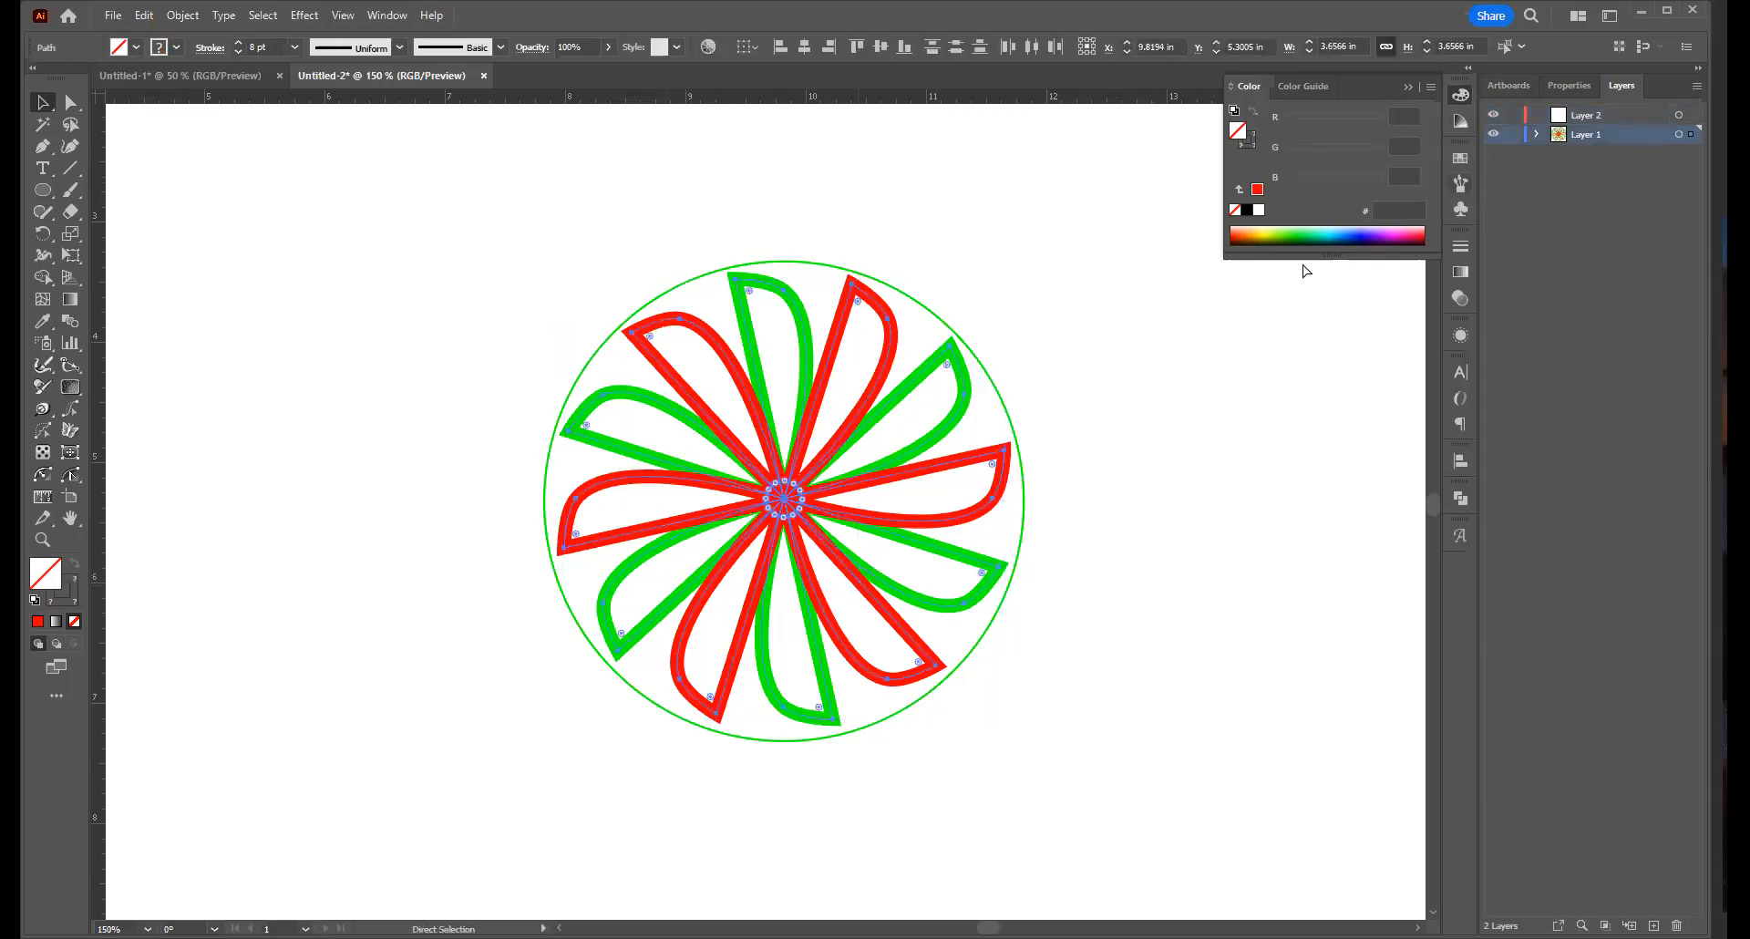
{"action": "left_click", "coordinate": [1604, 119]}
{"action": "left_click", "coordinate": [1509, 135]}
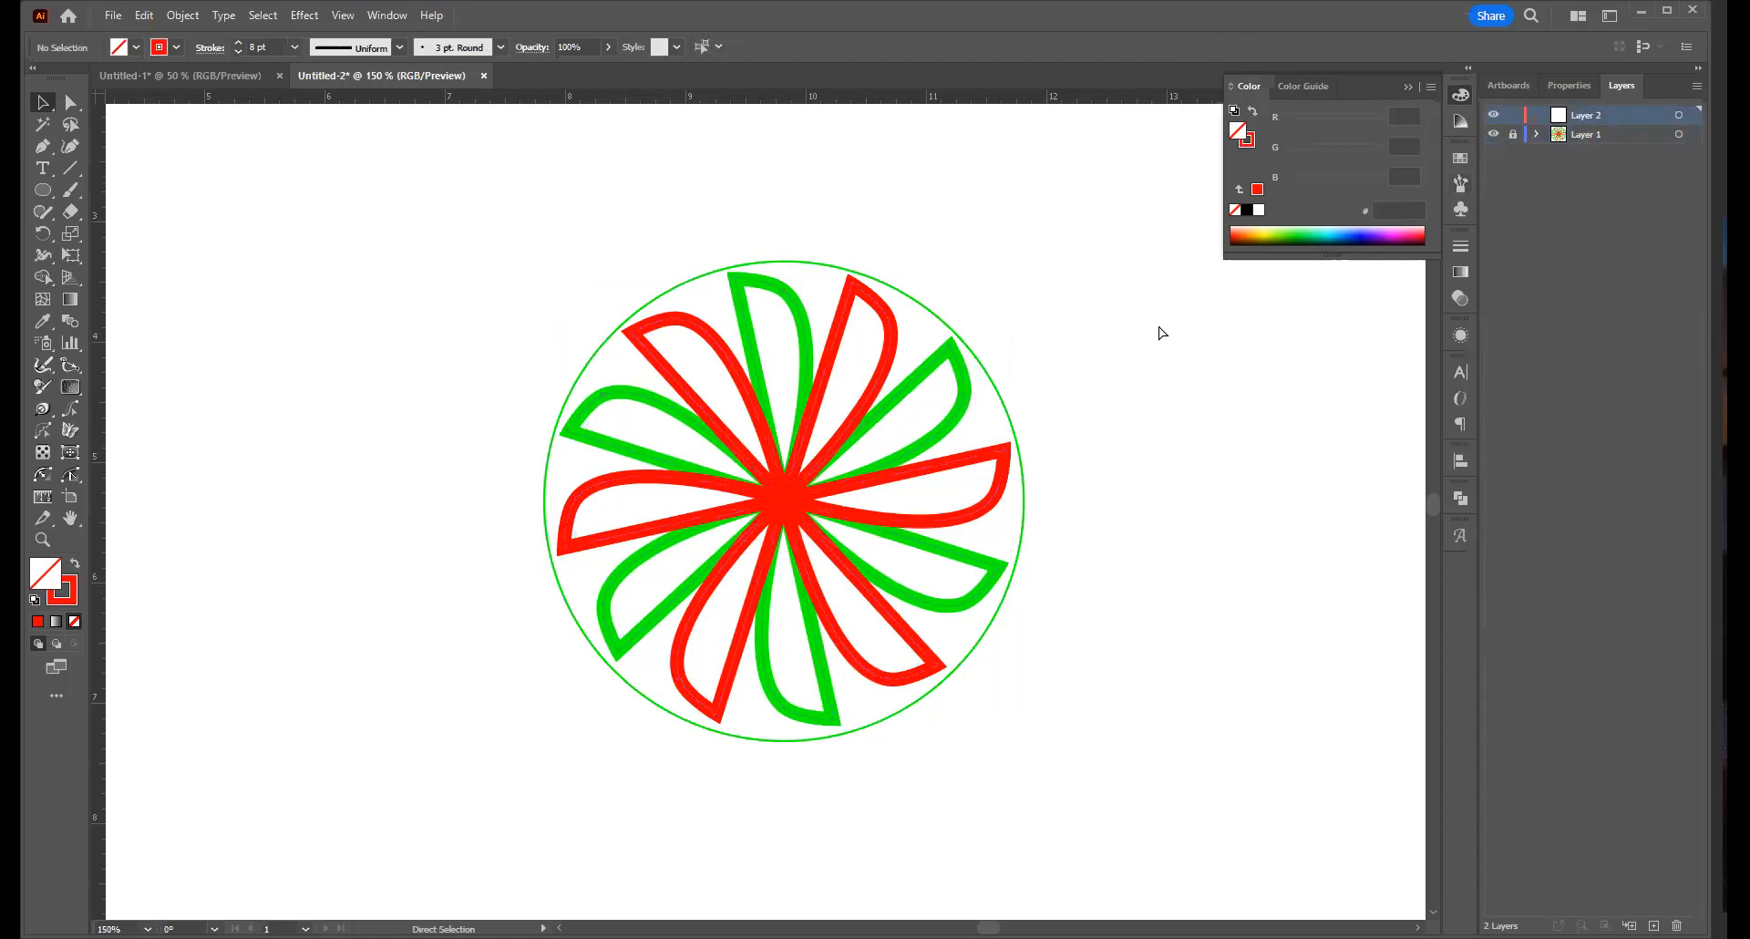
{"action": "key", "text": "ctrl+f"}
{"action": "key", "text": "v"}
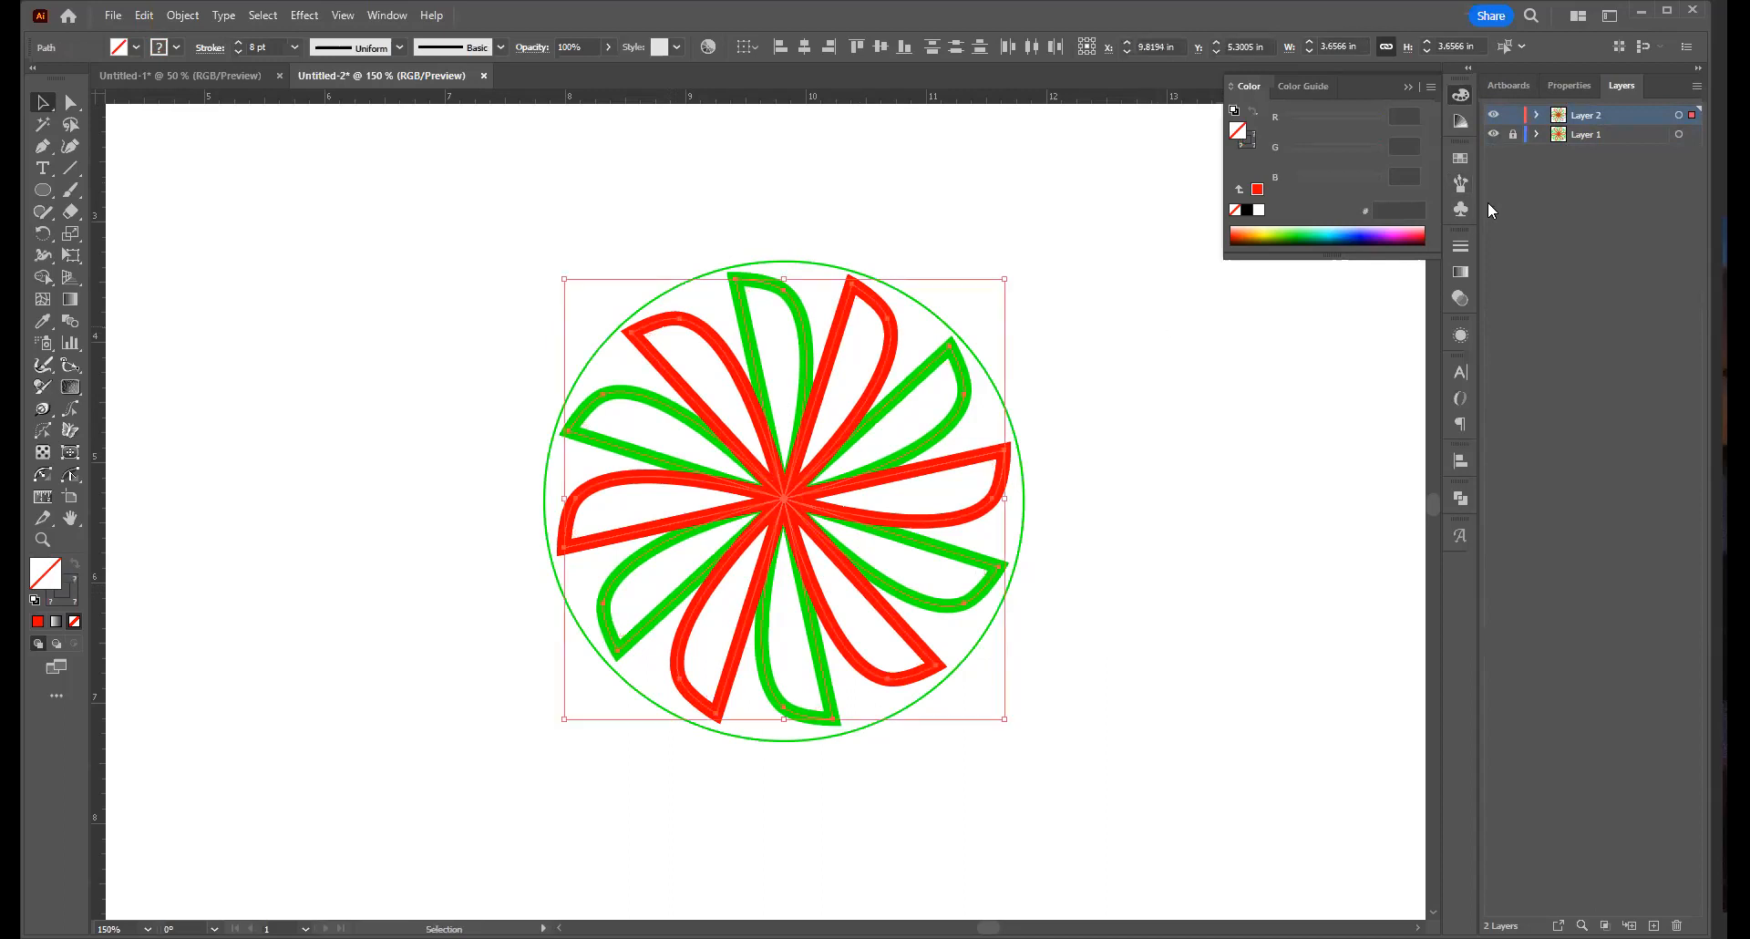
Hide and show Layer 1 to check the petal copy on Layer 2 by itself
{"action": "left_click", "coordinate": [1494, 135]}
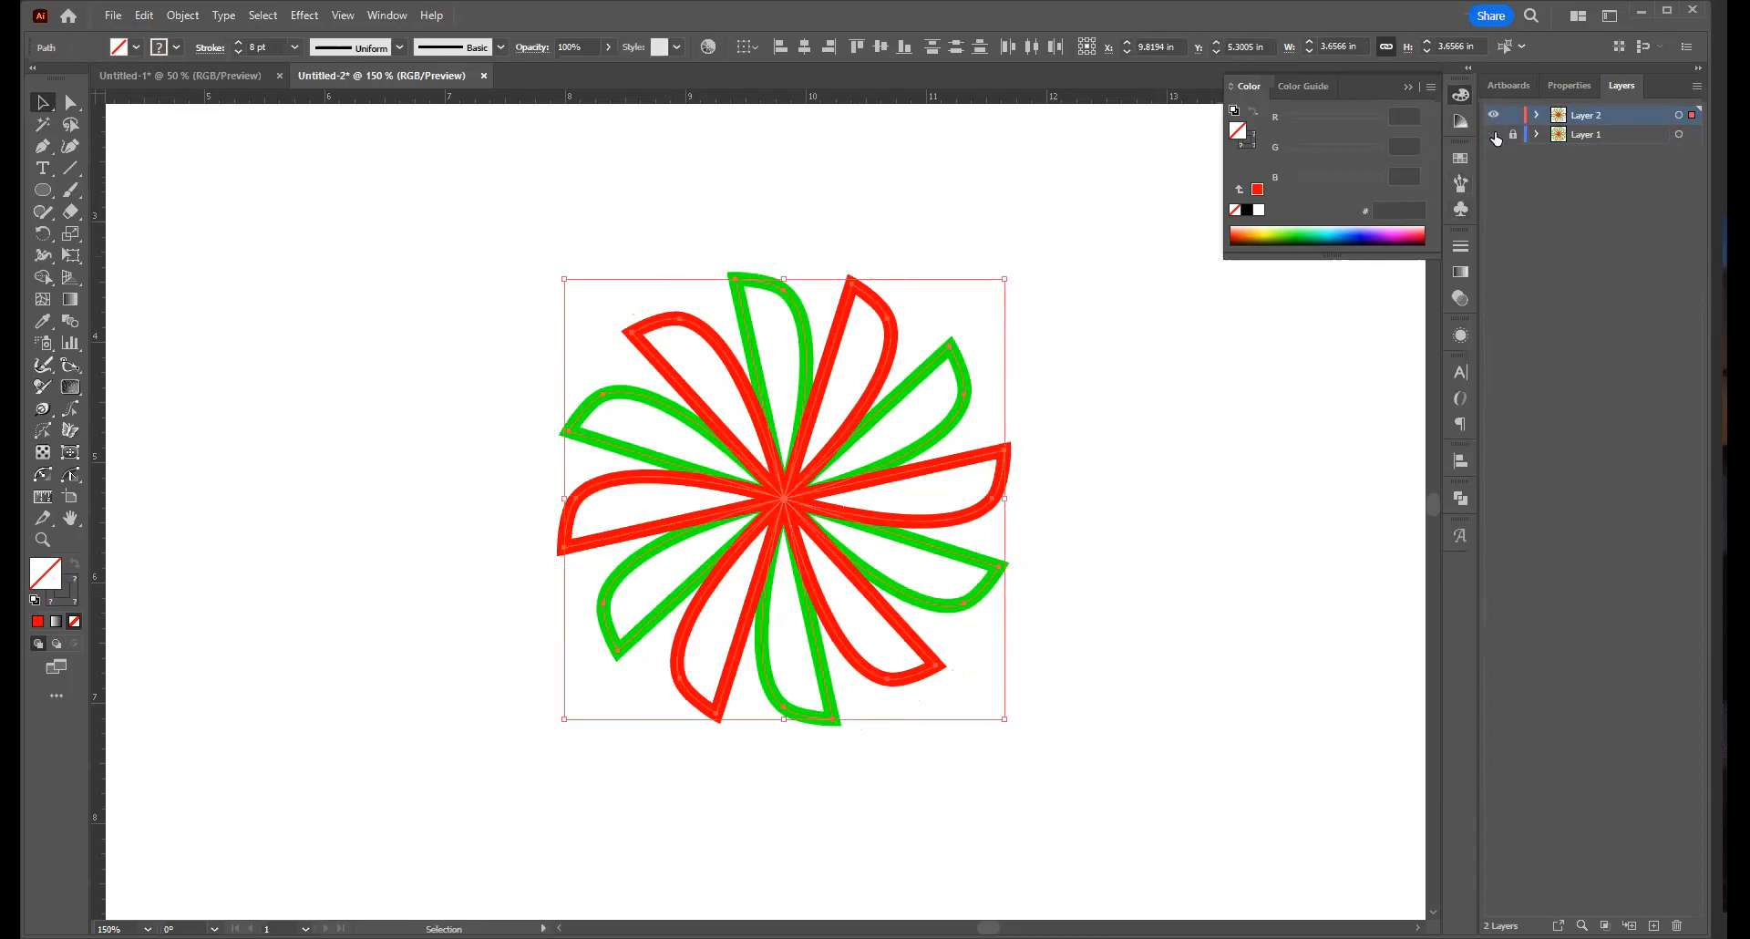
{"action": "left_click", "coordinate": [1494, 135]}
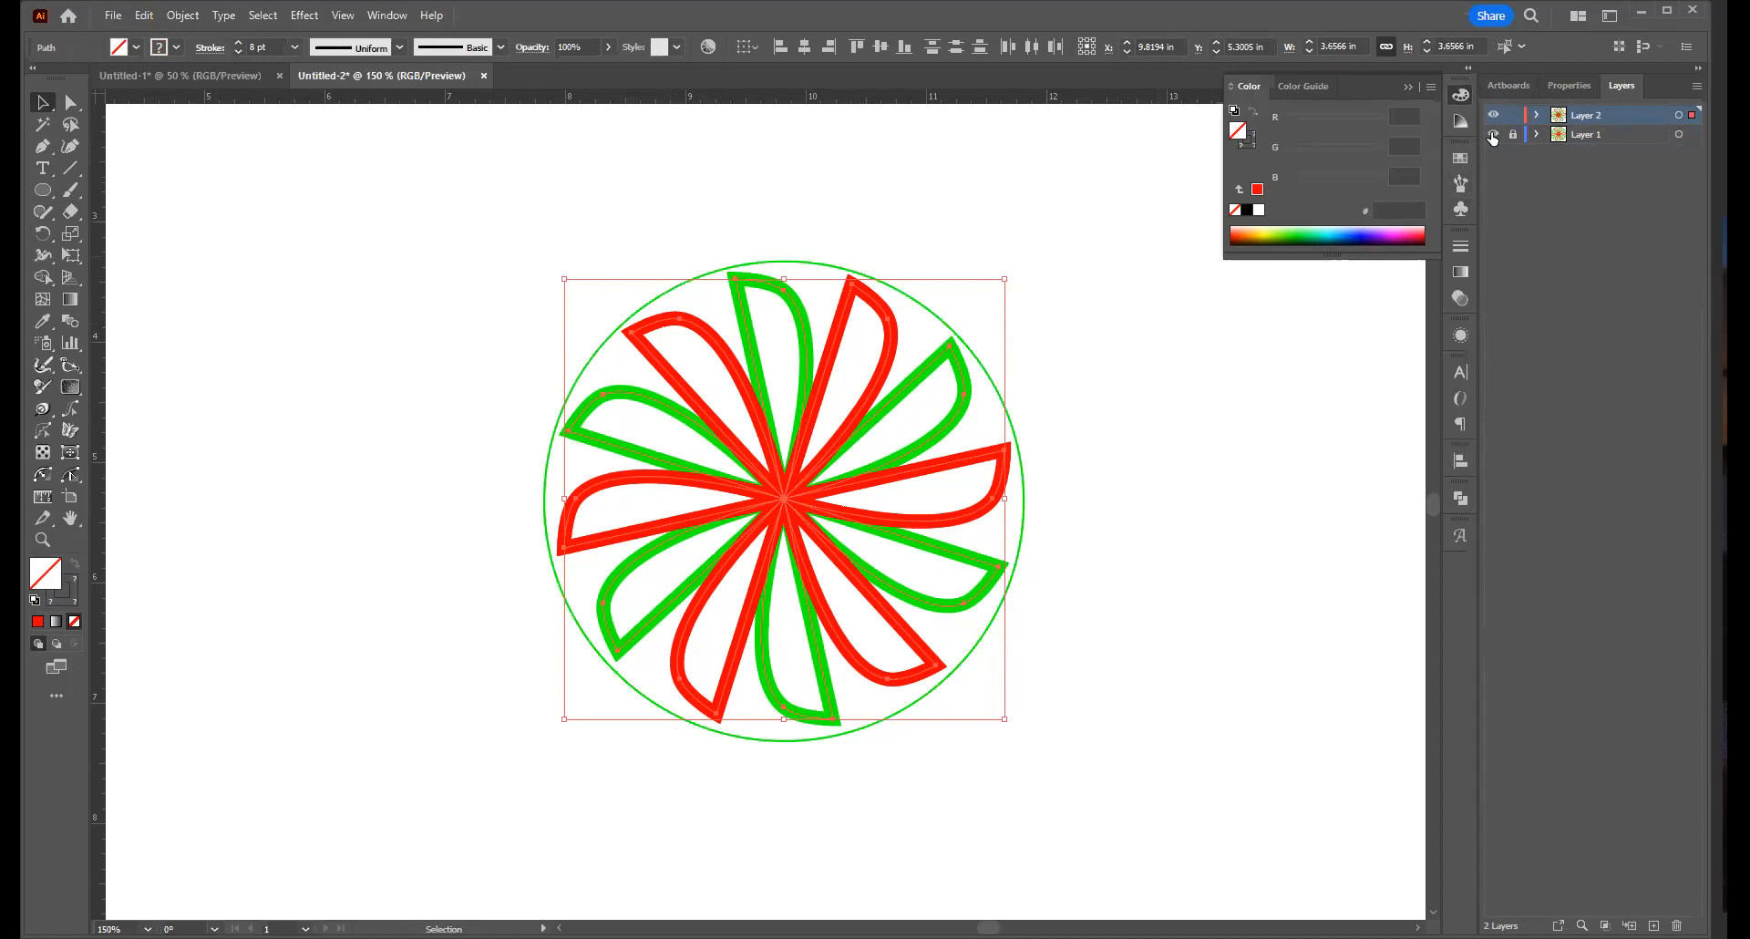
{"action": "left_click", "coordinate": [1494, 135]}
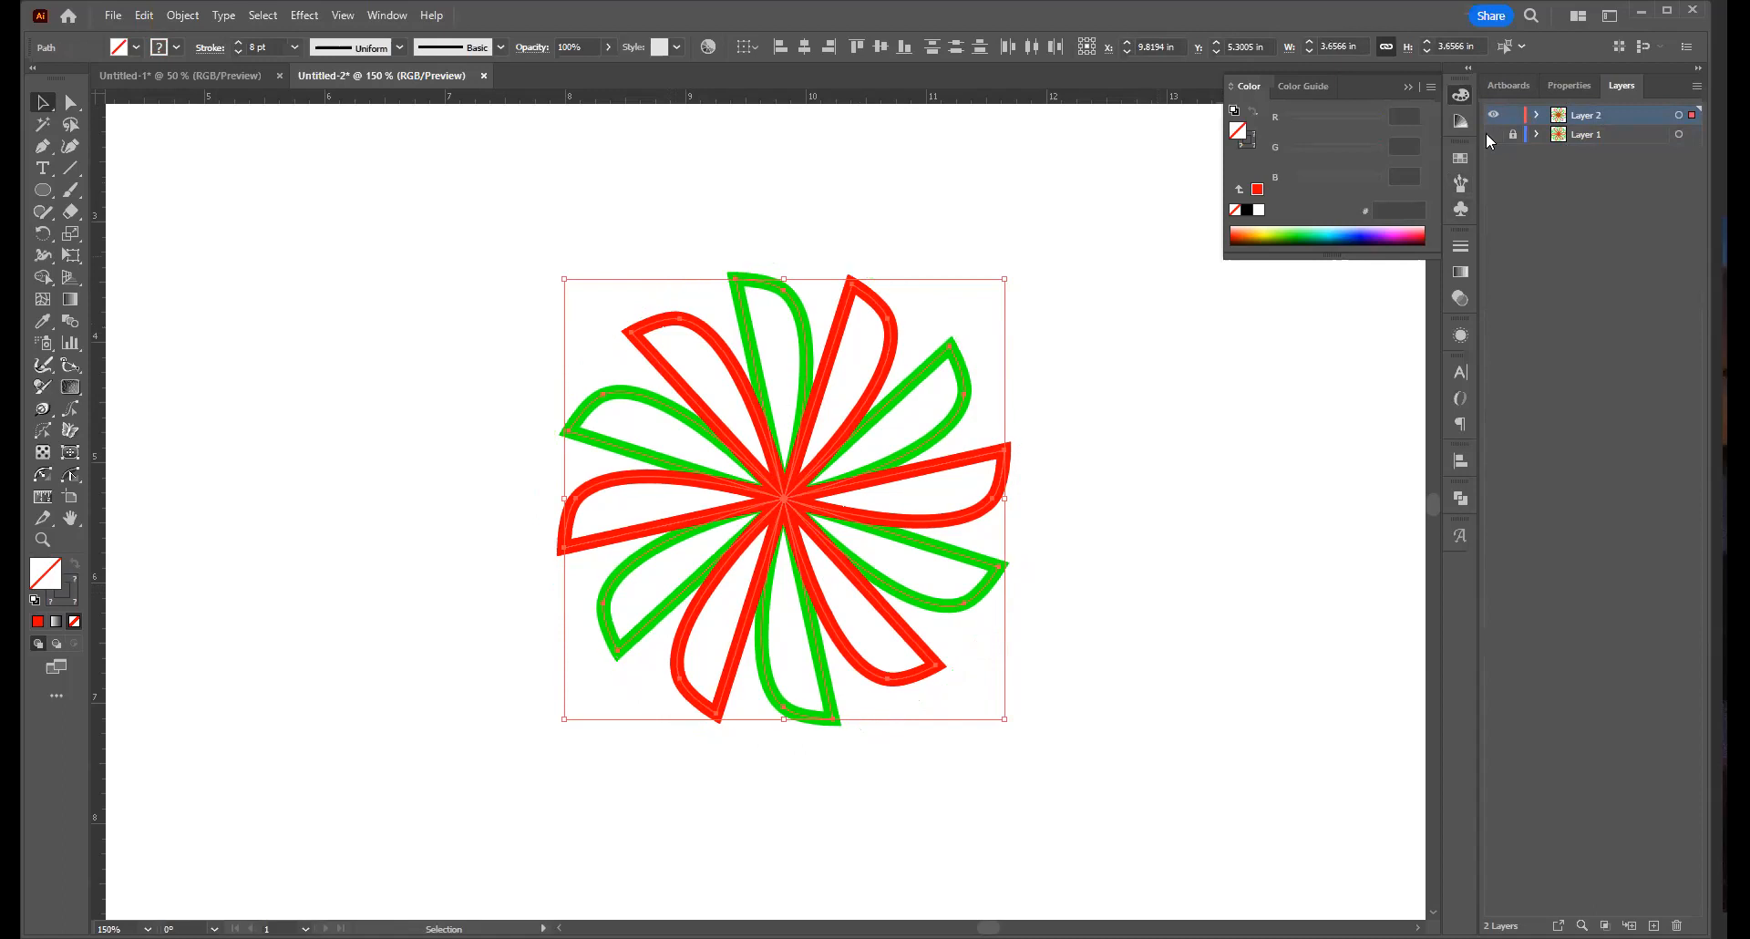
{"action": "left_click", "coordinate": [1494, 135]}
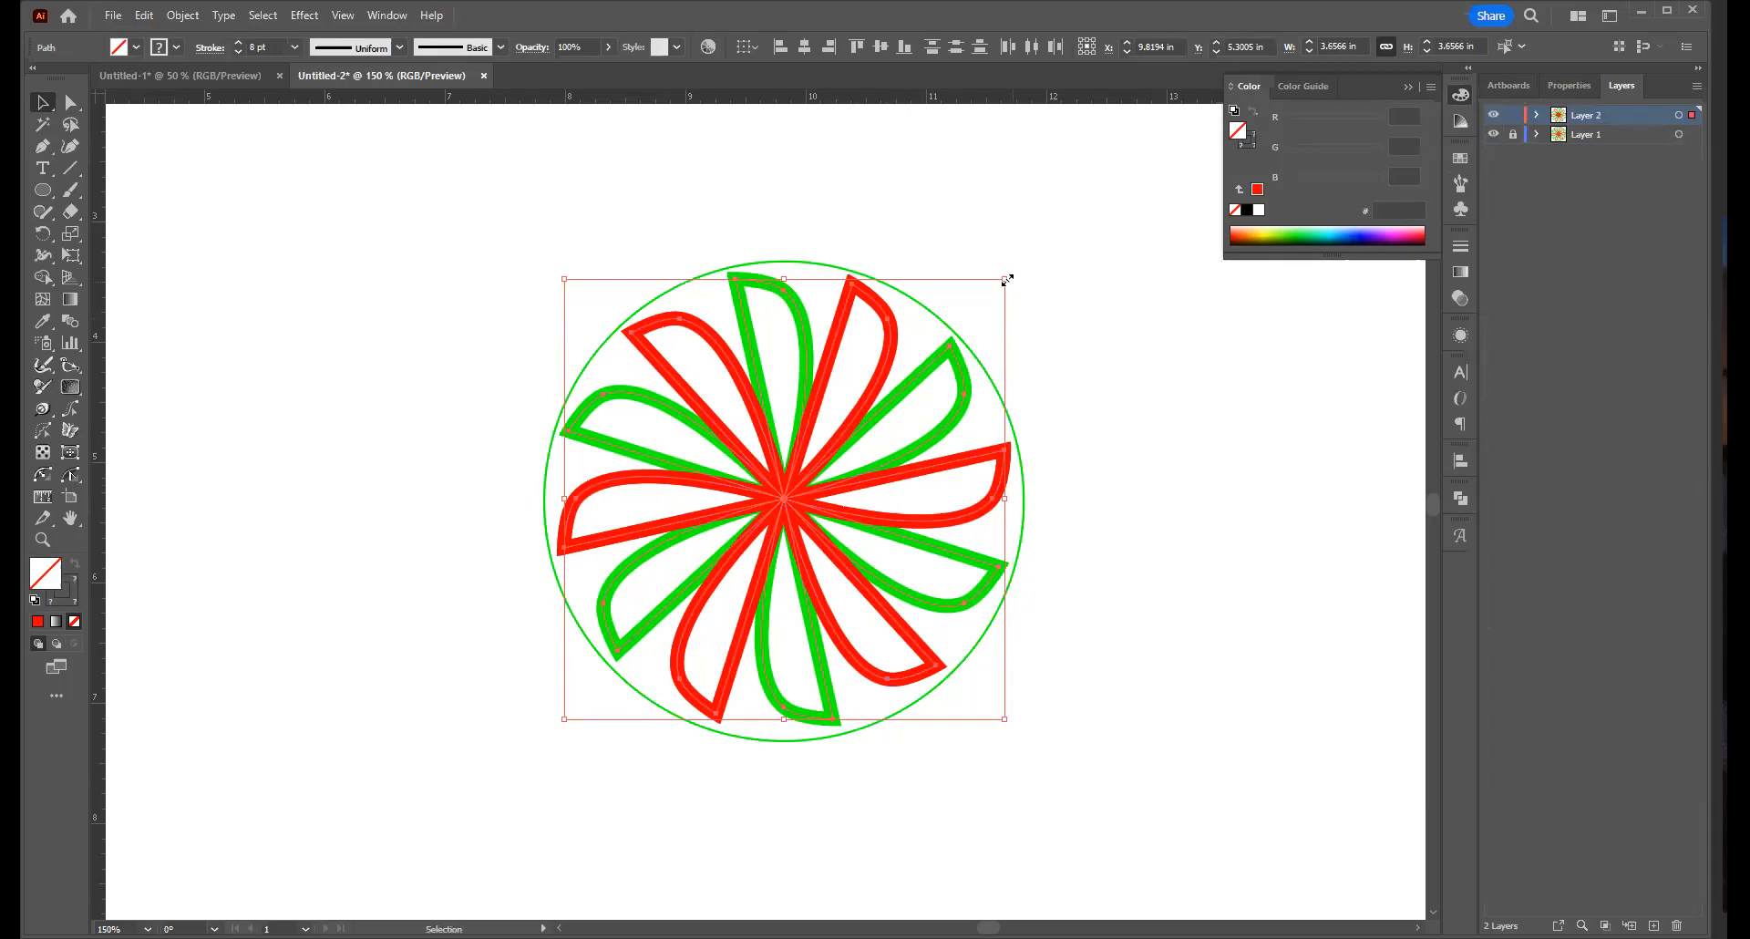
Try resizing the petal copy on Layer 2 from its corners and undo the off-centre scaling attempts
{"action": "left_click_drag", "start_coordinate": [1006, 280], "coordinate": [1006, 279]}
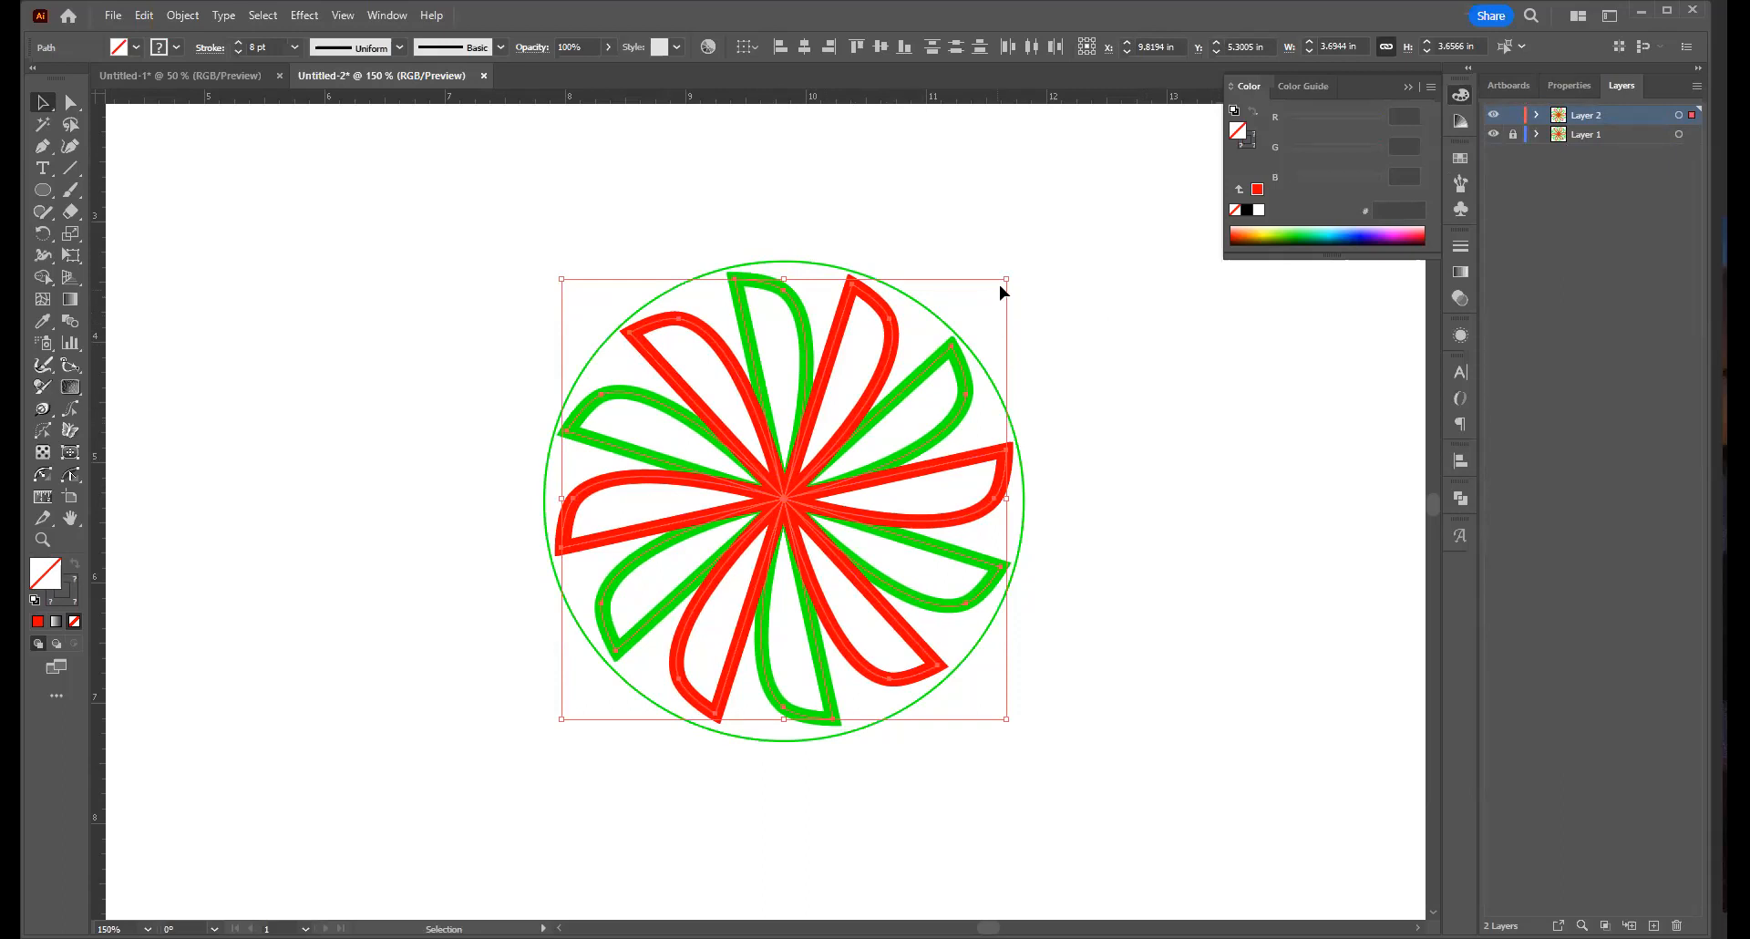
{"action": "left_click_drag", "start_coordinate": [1006, 283], "coordinate": [1004, 283]}
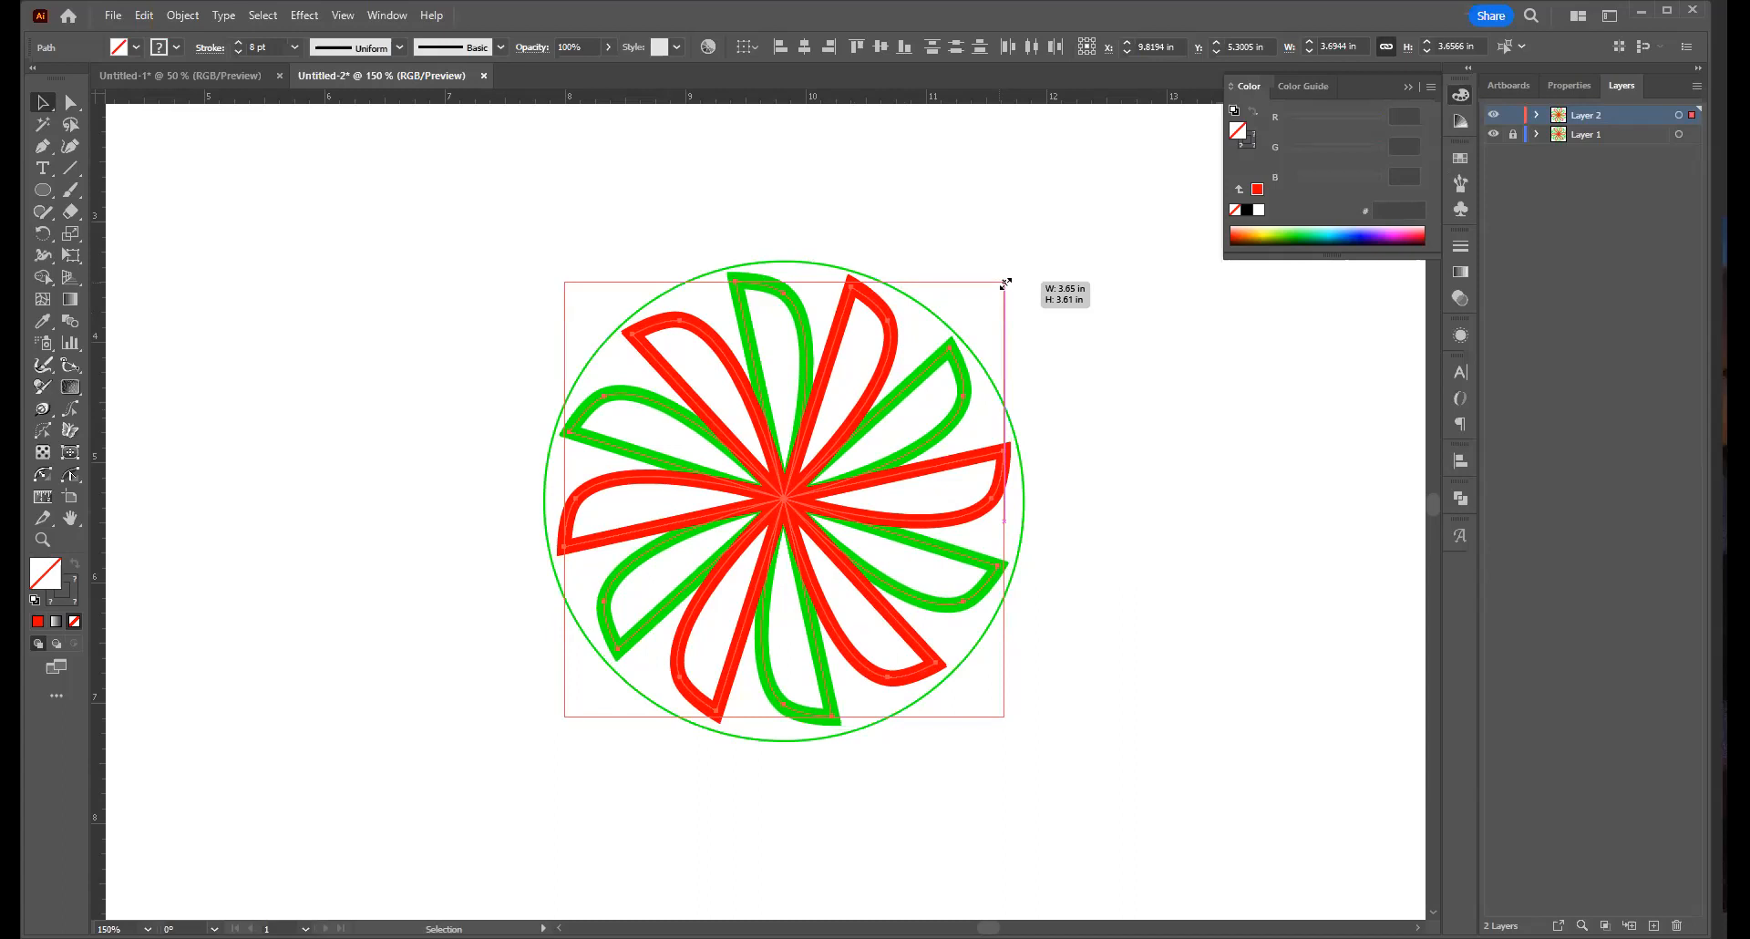
{"action": "left_click_drag", "start_coordinate": [1005, 283], "coordinate": [969, 326]}
{"action": "key", "text": "ctrl+z"}
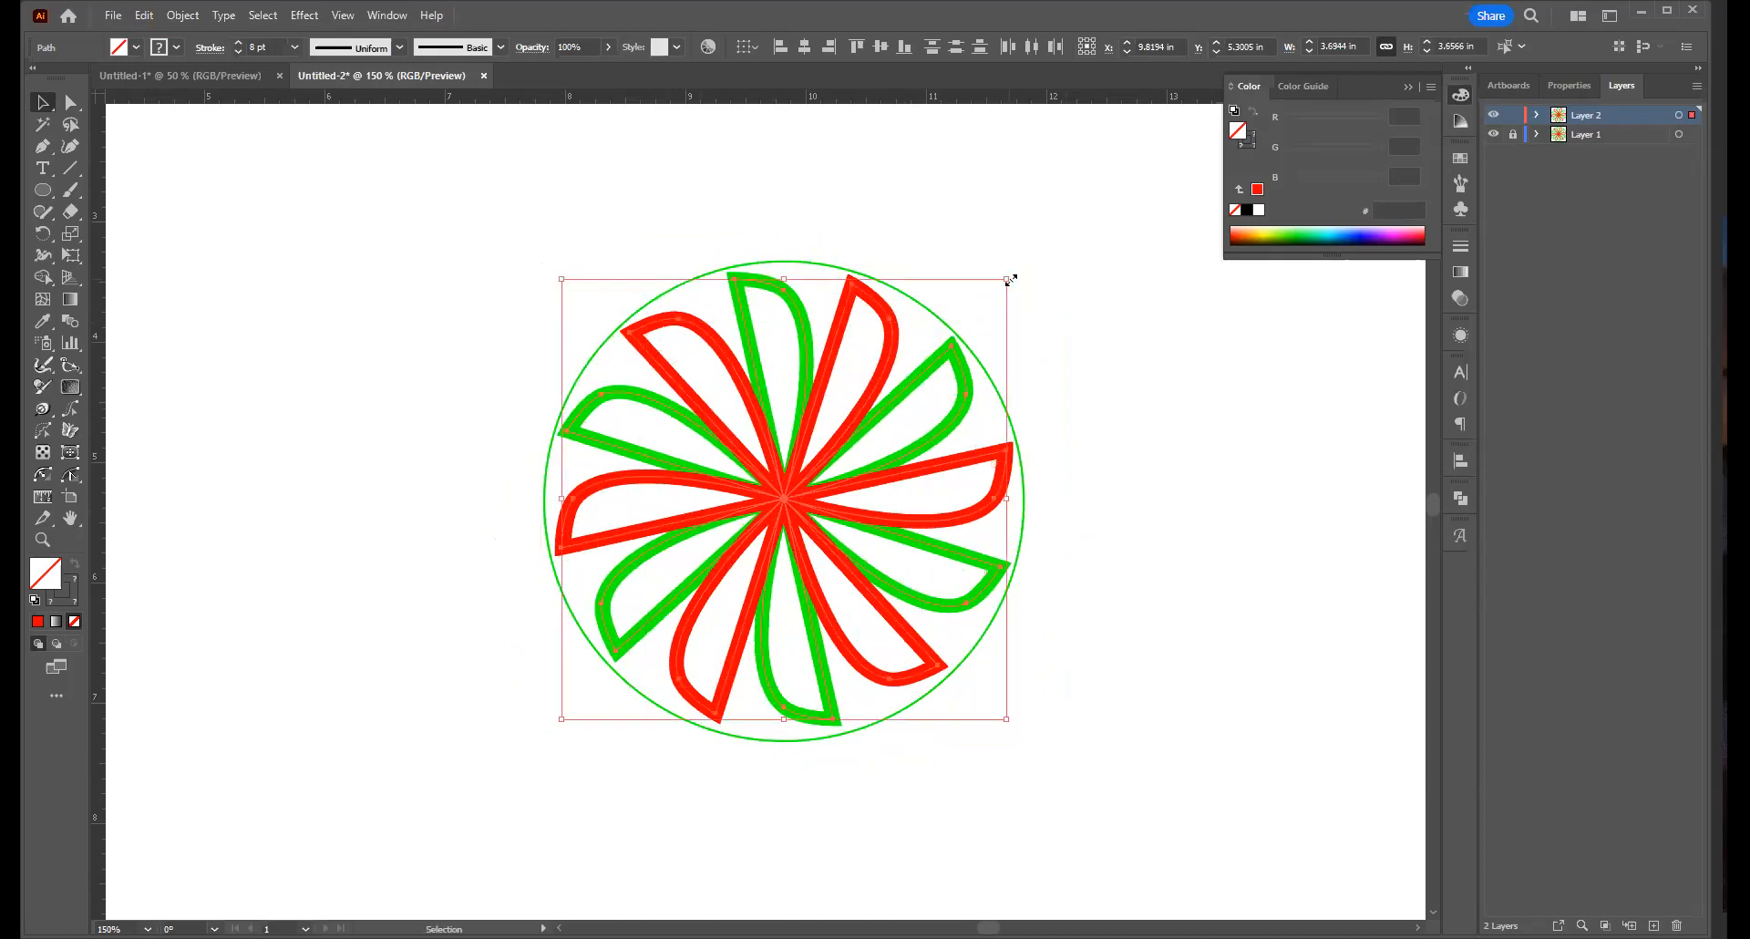
{"action": "left_click_drag", "start_coordinate": [1010, 280], "coordinate": [1058, 335]}
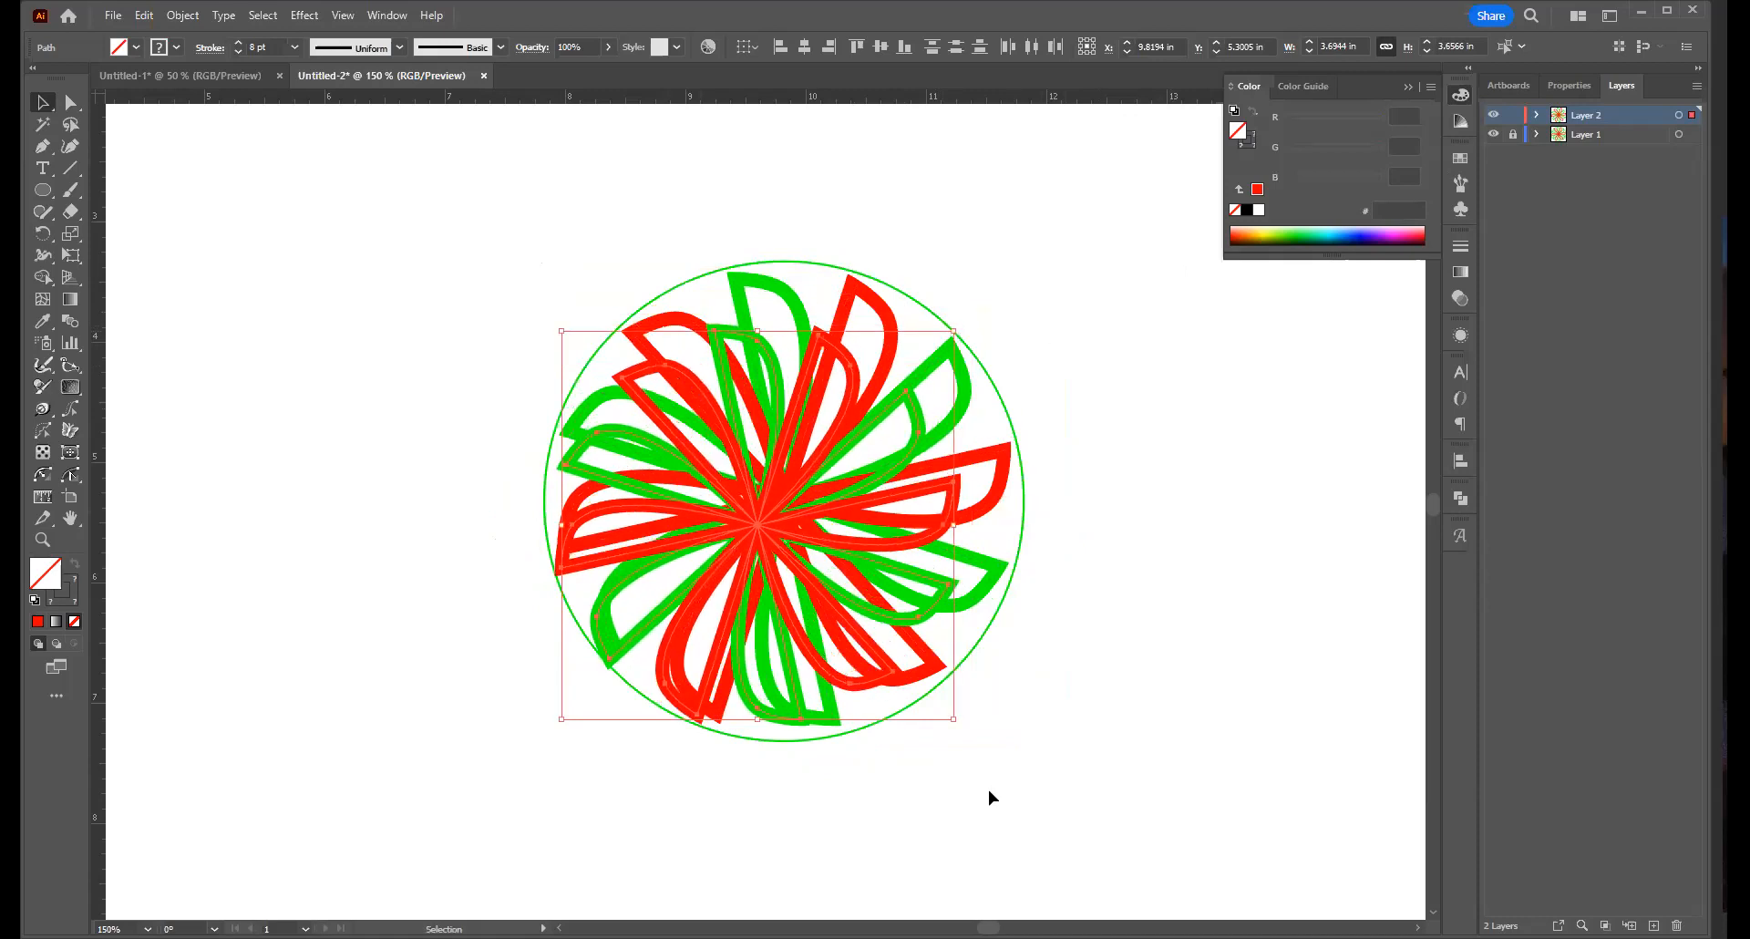
{"action": "left_click_drag", "start_coordinate": [954, 719], "coordinate": [1004, 762]}
{"action": "key", "text": "a"}
{"action": "key", "text": "ctrl+z"}
{"action": "key", "text": "v"}
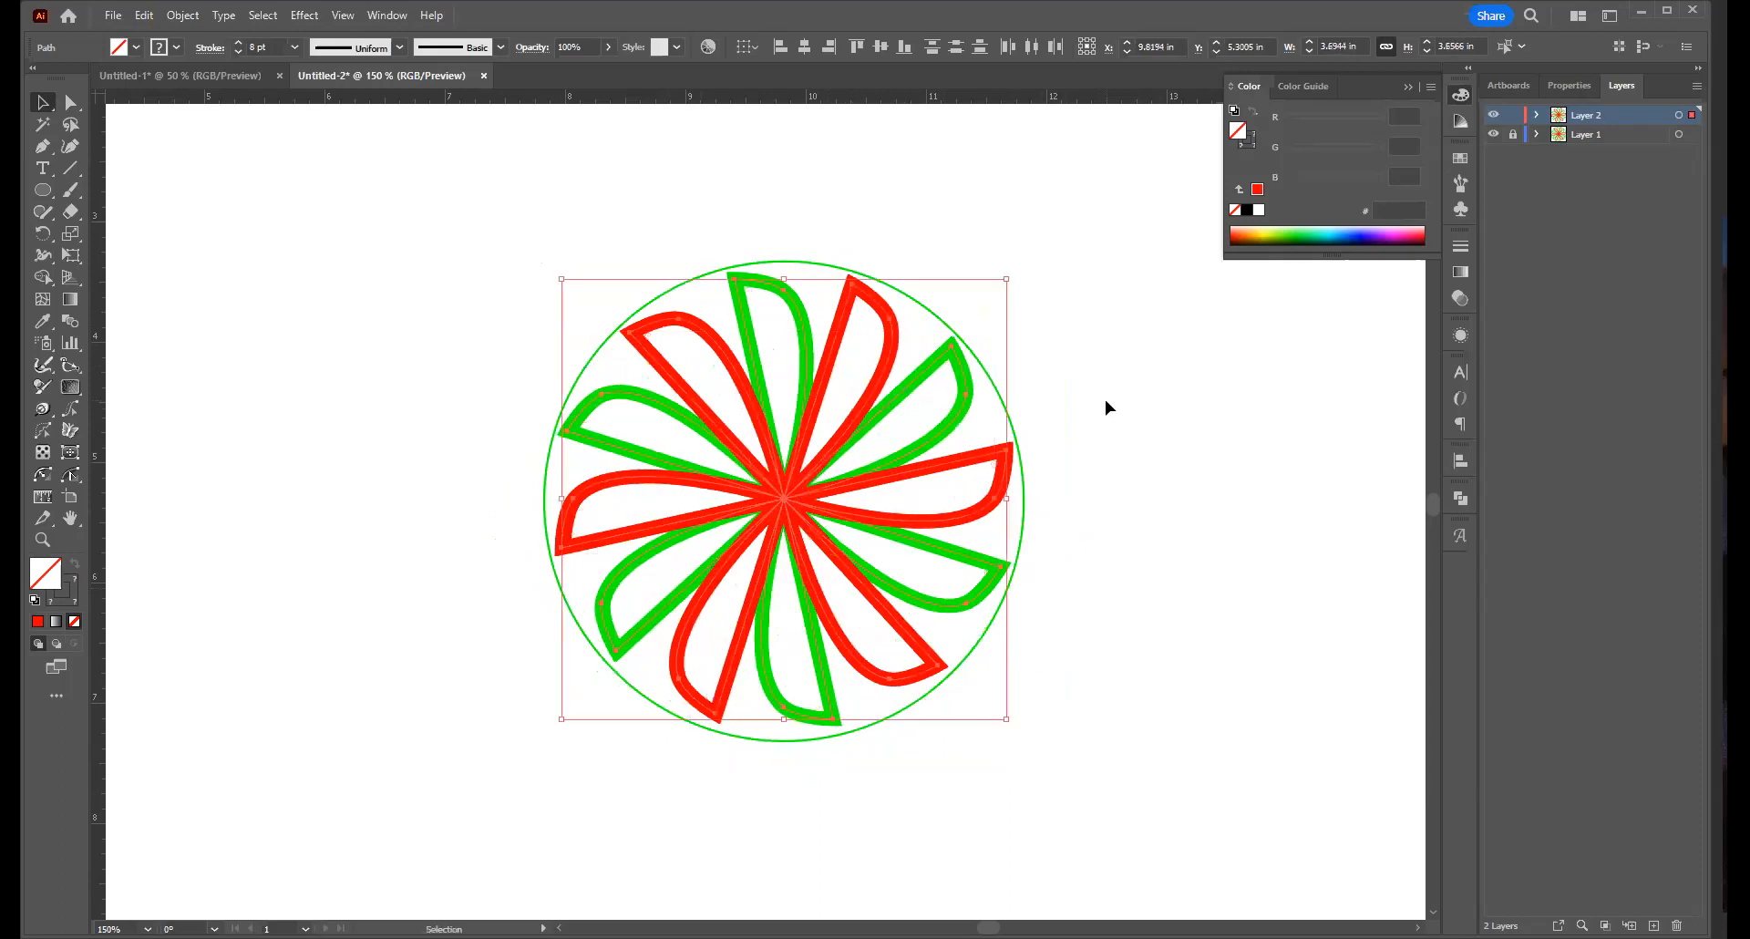
Scale the petals on Layer 2 down about their centre to about 3.30 in wide and rotate them slightly clockwise
{"action": "mouse_move", "coordinate": [1005, 280]}
{"action": "left_mouse_down"}
{"action": "mouse_move", "coordinate": [989, 323]}
{"action": "mouse_move", "coordinate": [1023, 302]}
{"action": "left_mouse_up"}
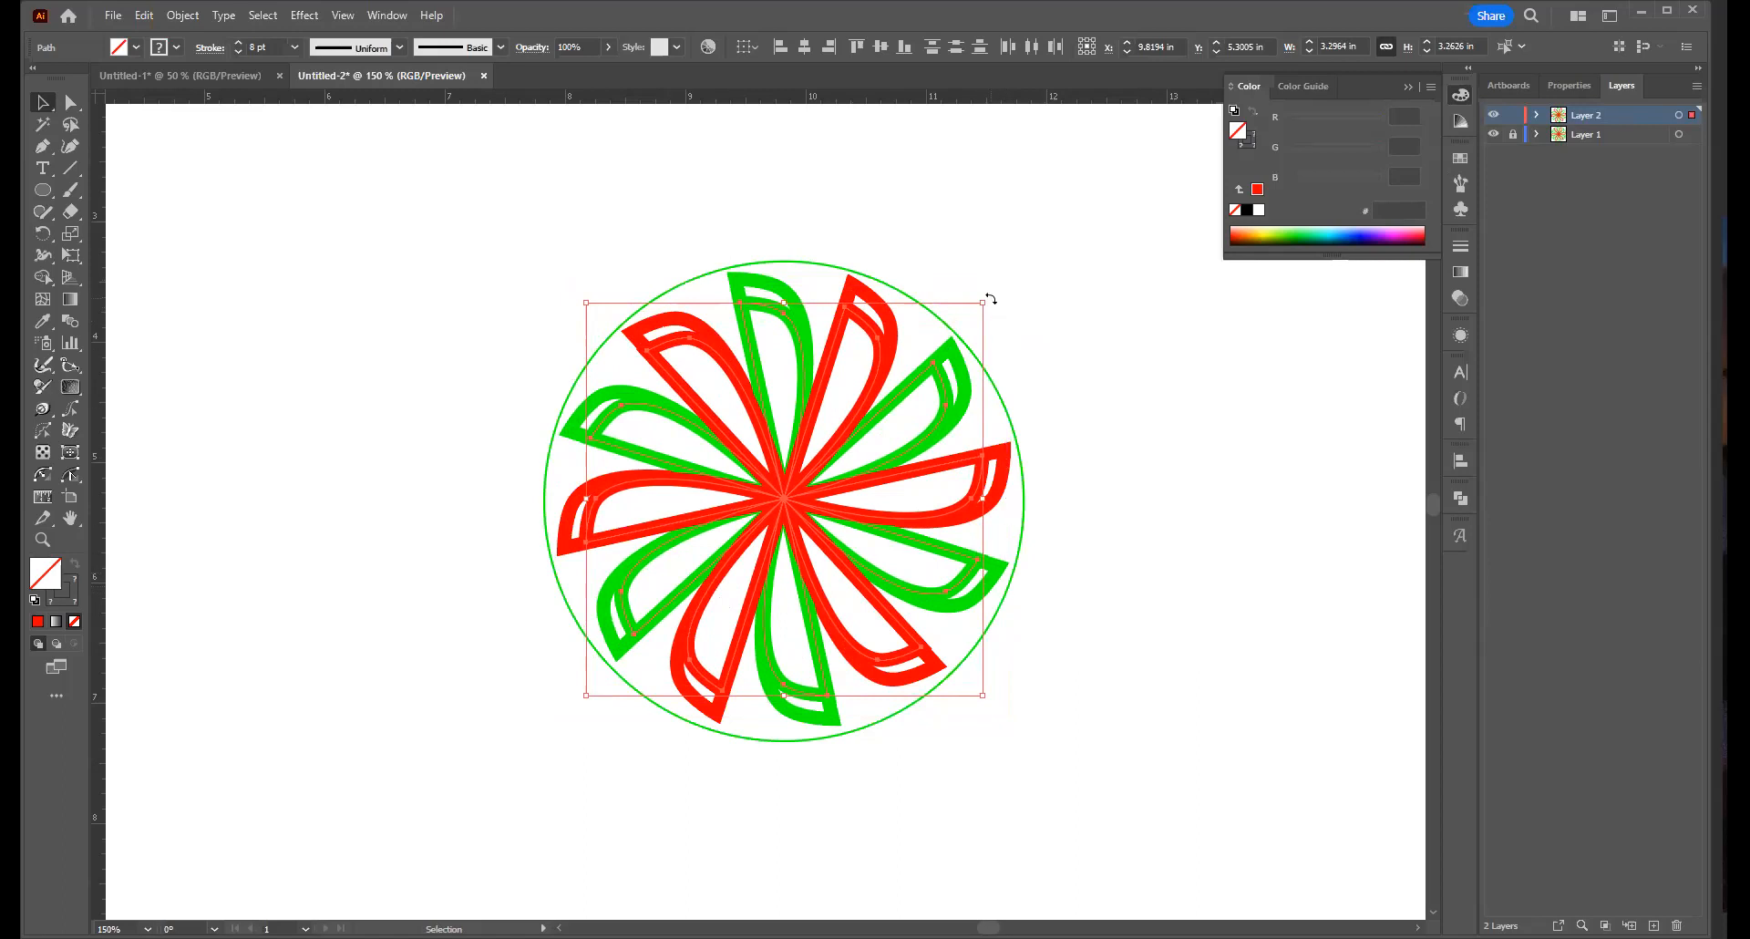
{"action": "left_click_drag", "start_coordinate": [991, 295], "coordinate": [999, 312]}
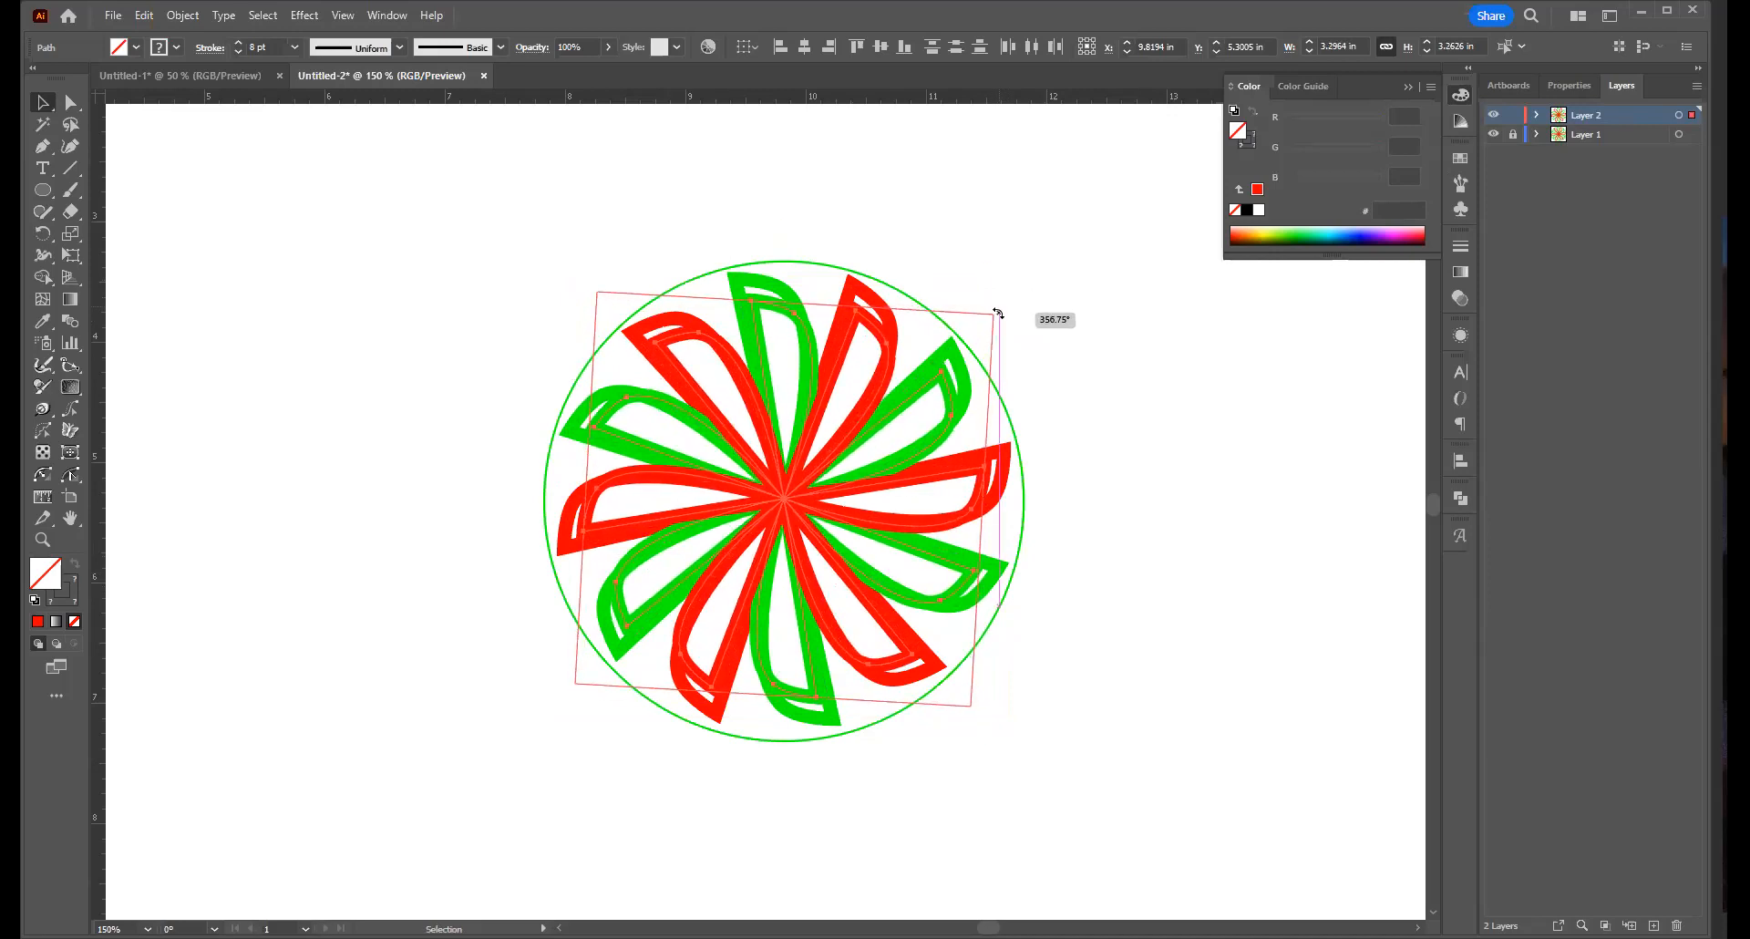
{"action": "left_click_drag", "start_coordinate": [998, 313], "coordinate": [985, 300]}
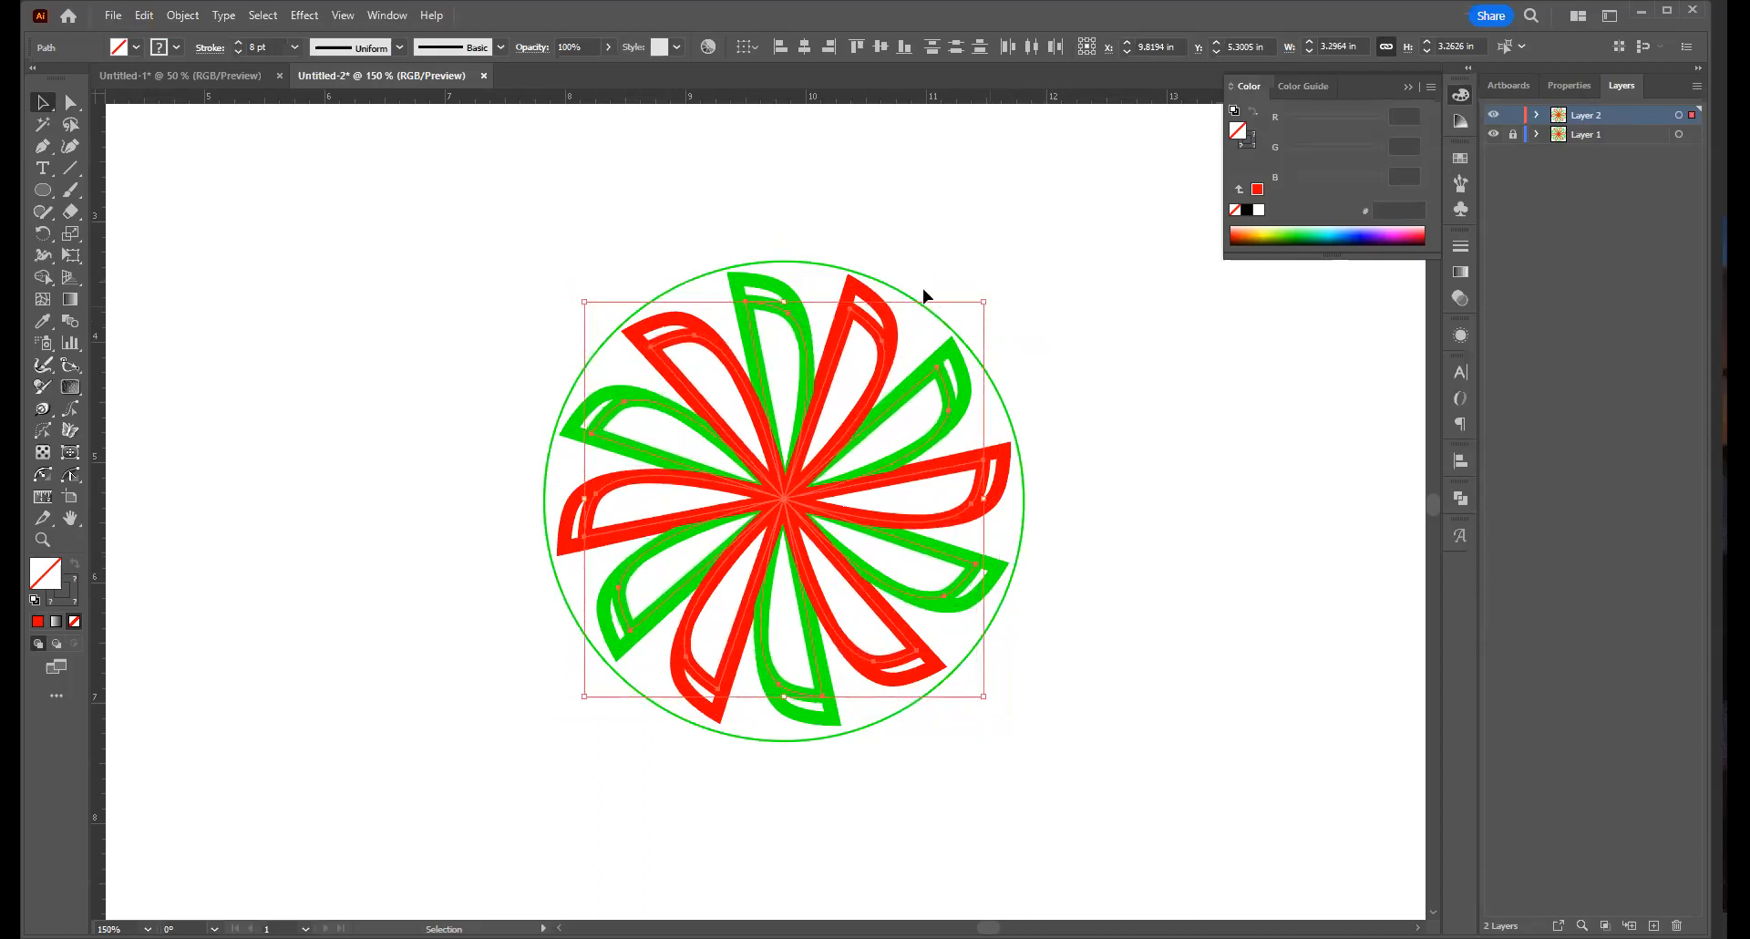
Change the stroke colour of the Layer 2 petals to blue and rotate them slightly further clockwise about their centre
{"action": "left_click", "coordinate": [176, 47]}
{"action": "left_click", "coordinate": [116, 80]}
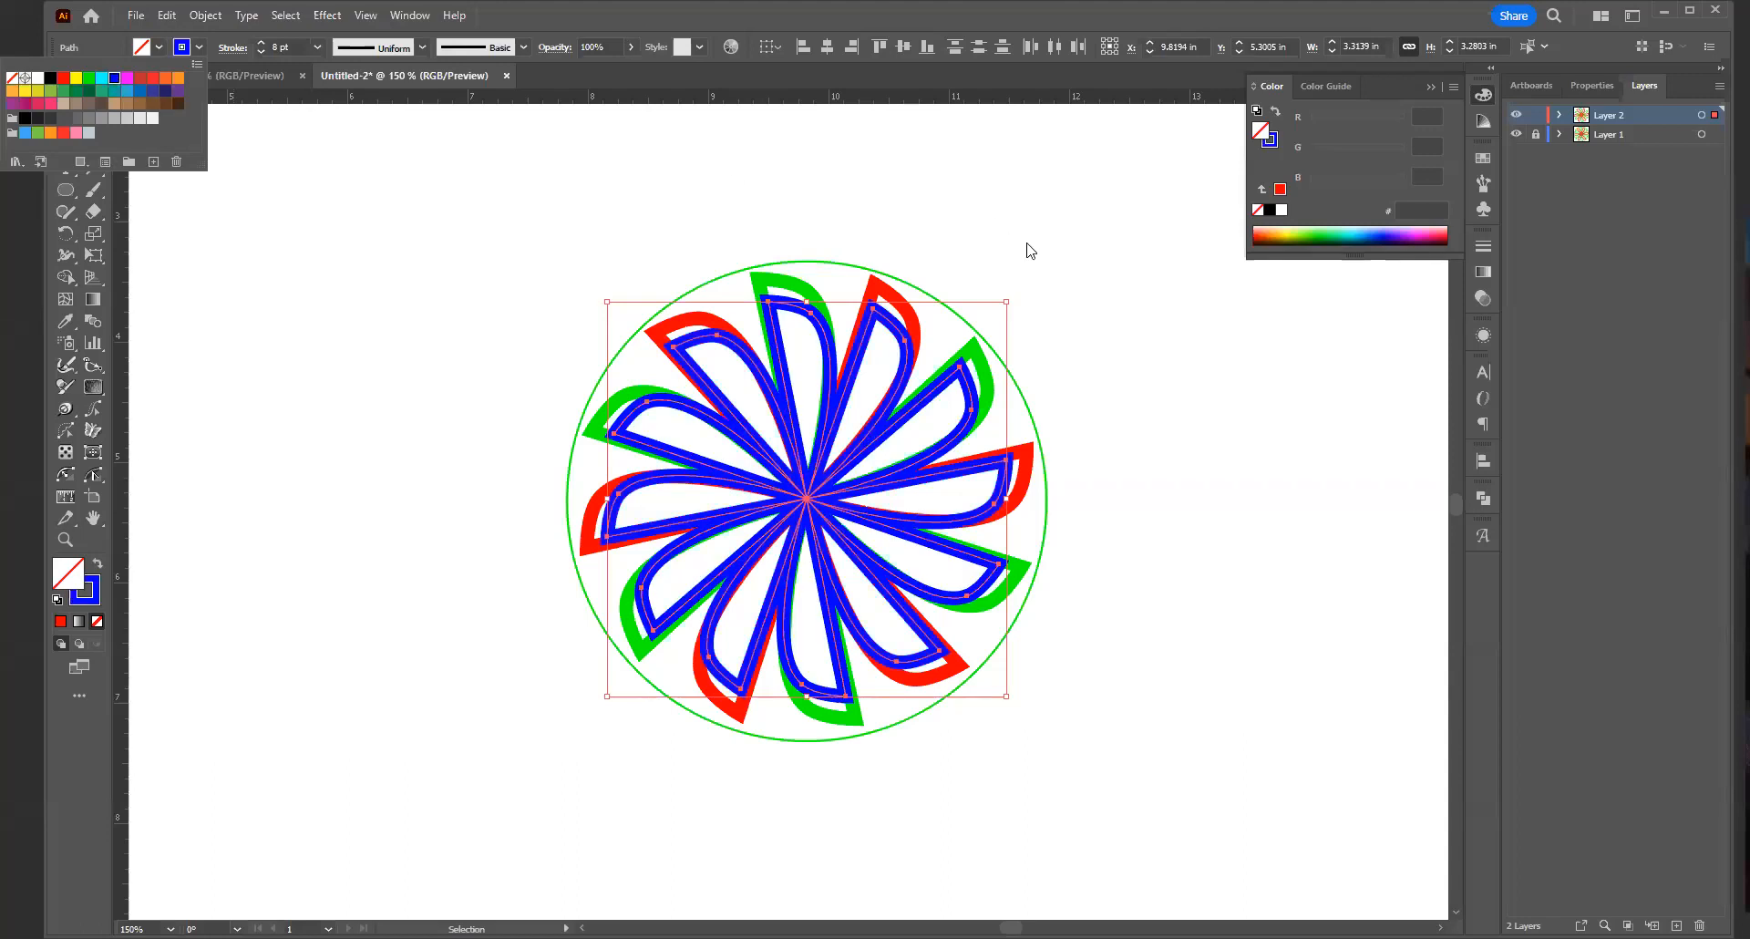
{"action": "left_click", "coordinate": [1007, 302]}
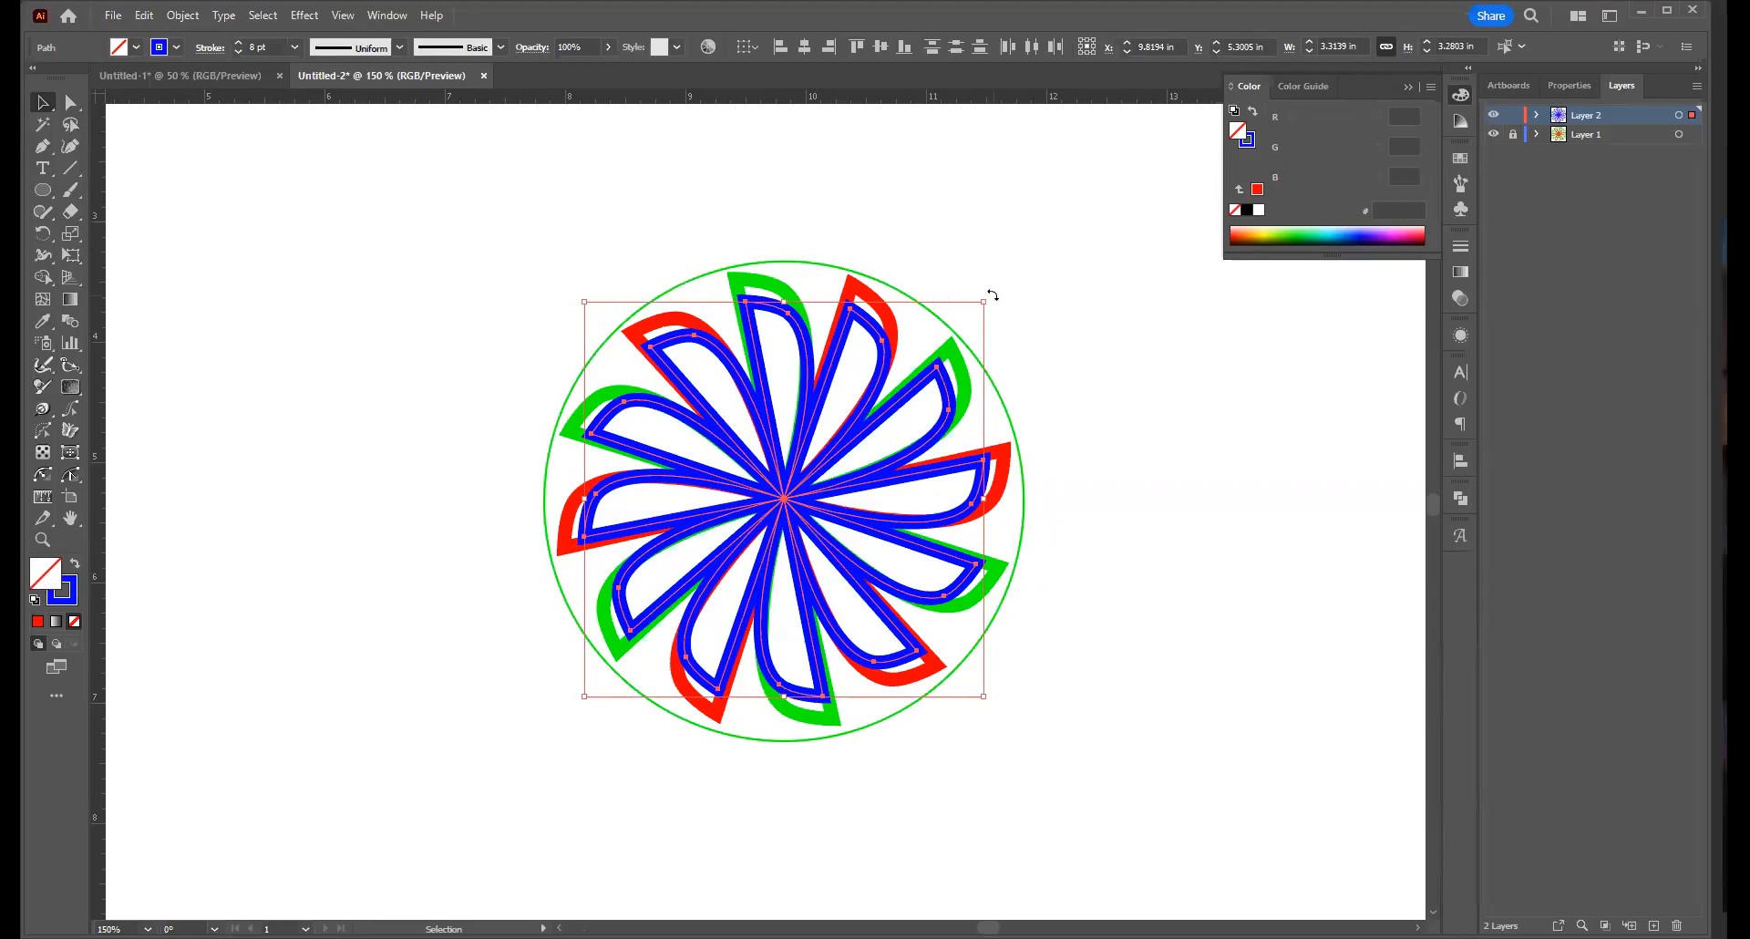
{"action": "left_click_drag", "start_coordinate": [993, 295], "coordinate": [995, 295]}
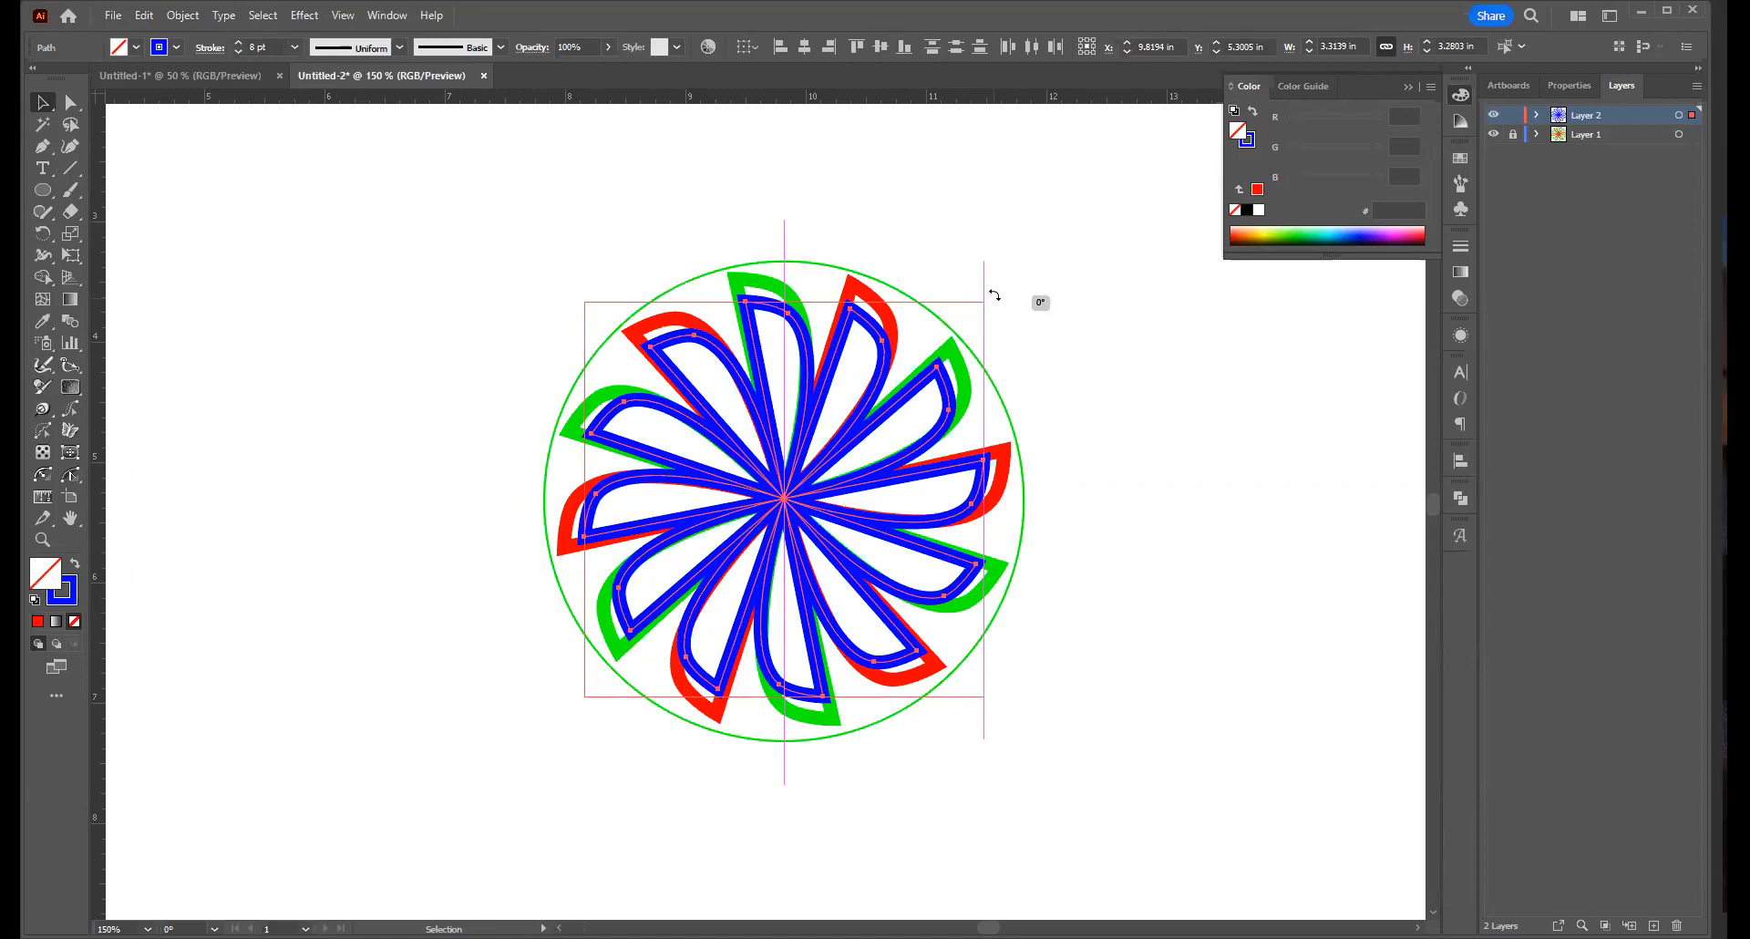
{"action": "left_click_drag", "start_coordinate": [995, 296], "coordinate": [1001, 302]}
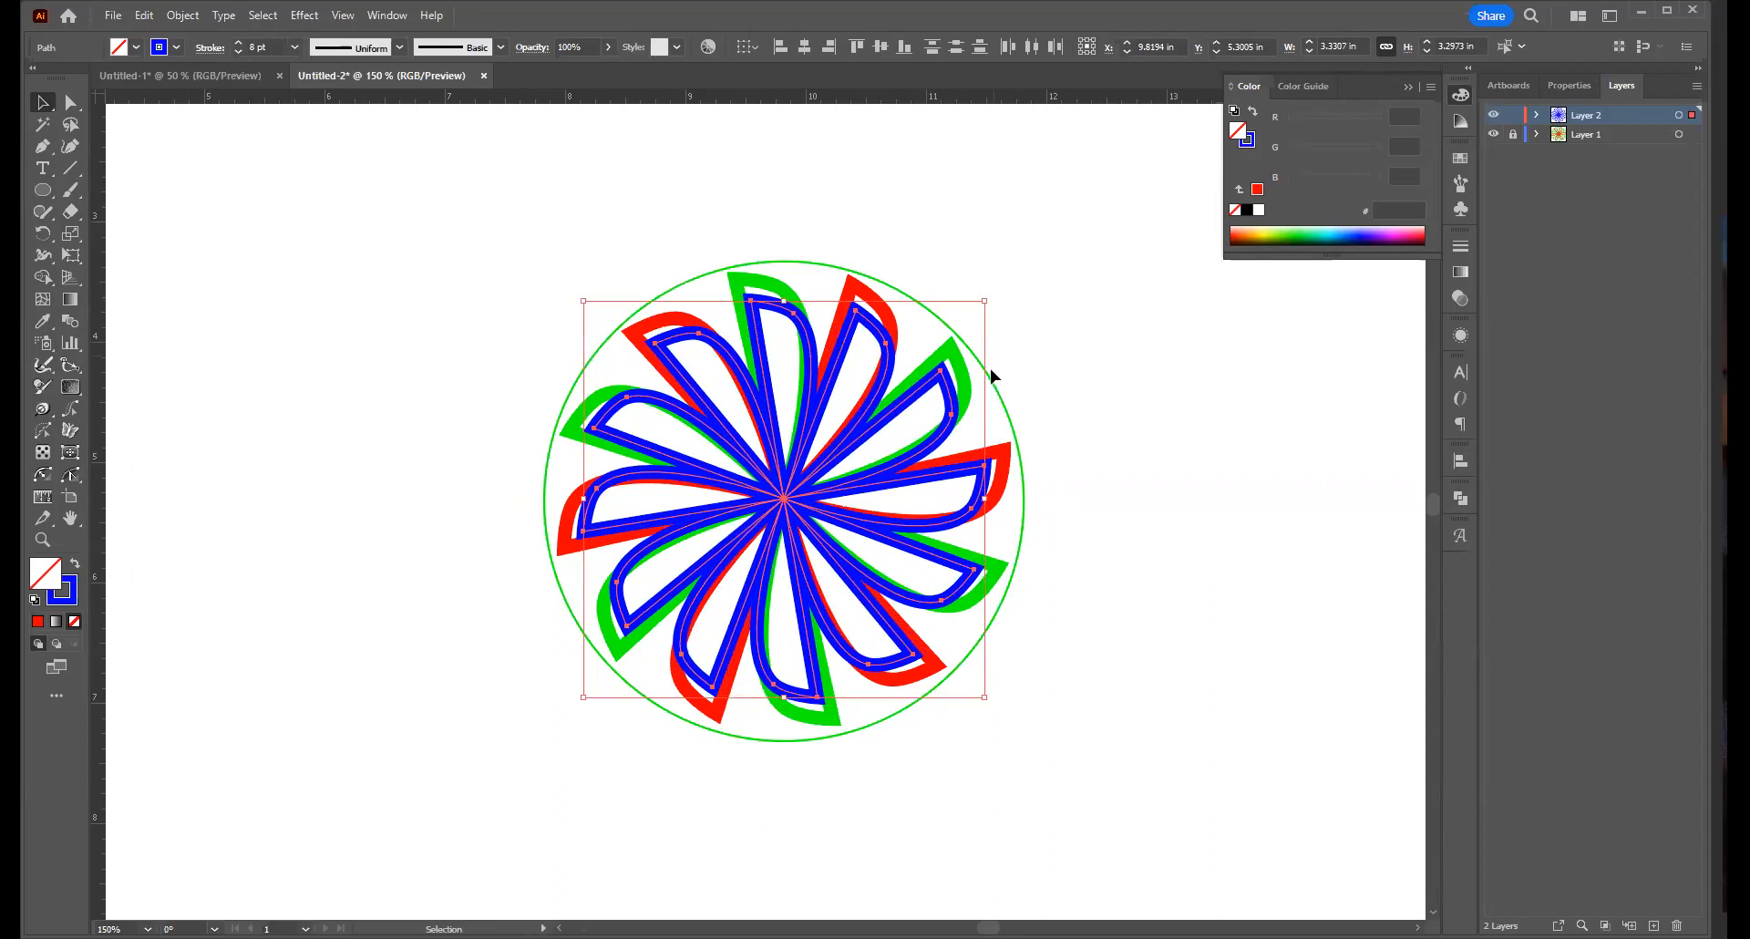
Copy the blue petals, add Layer 3, lock Layer 2, and paste the copy in place on the new layer
{"action": "key", "text": "a"}
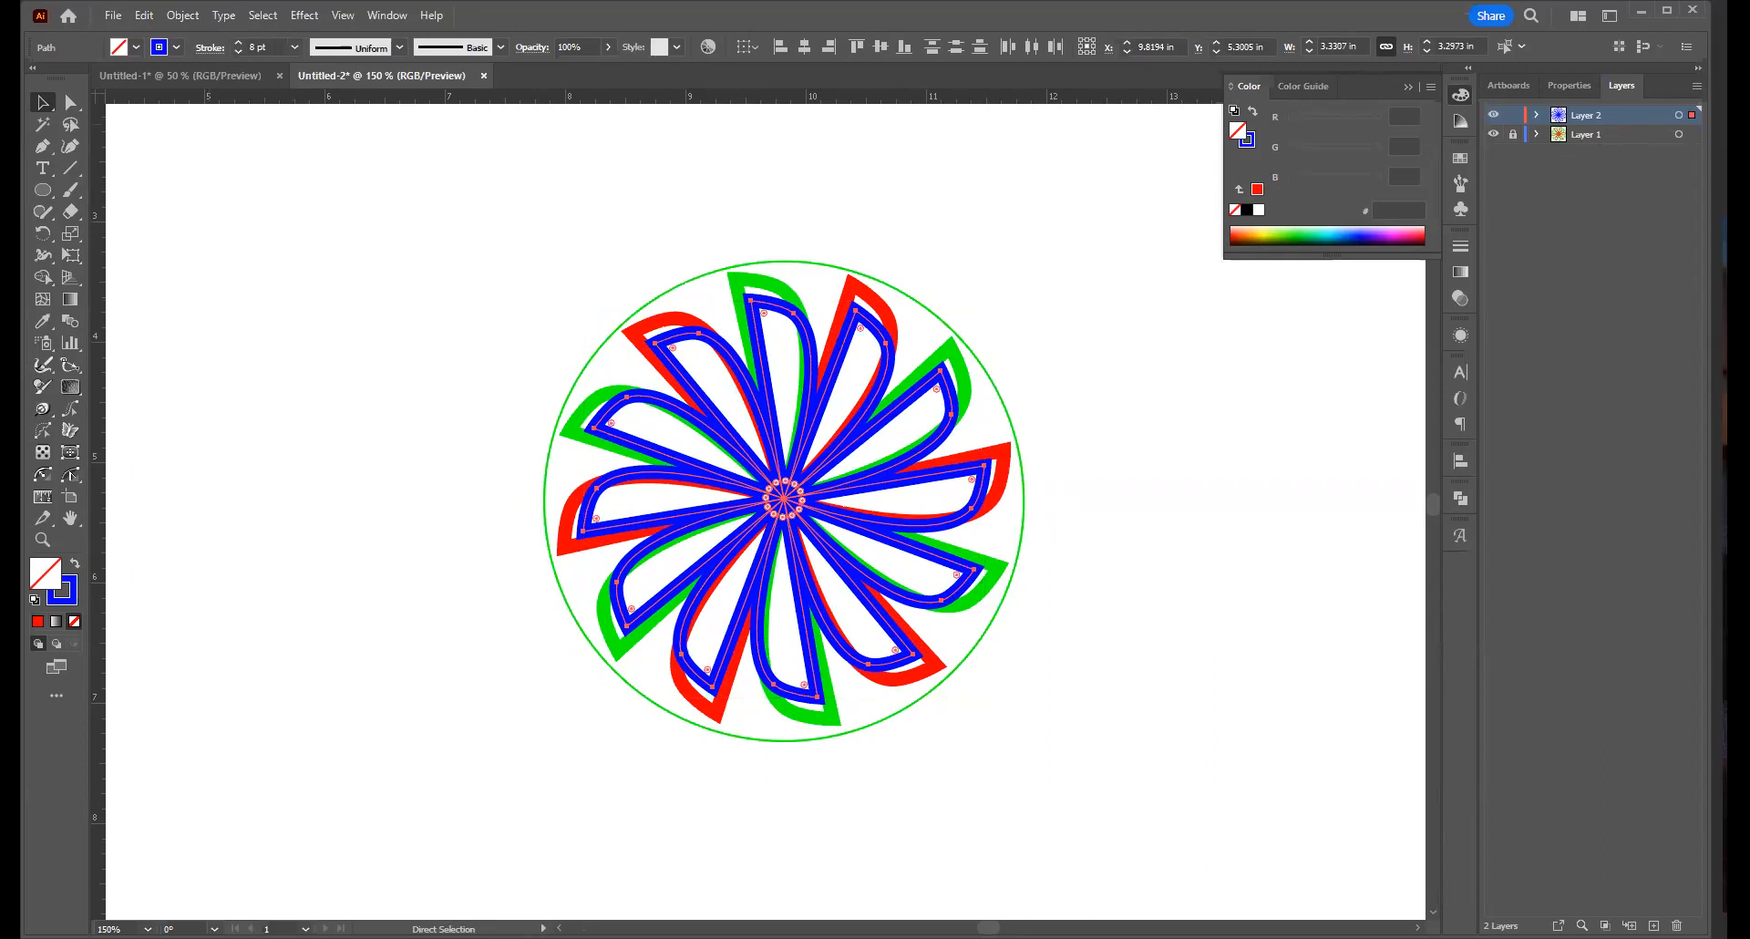
{"action": "left_click", "coordinate": [1654, 925]}
{"action": "left_click", "coordinate": [1513, 134]}
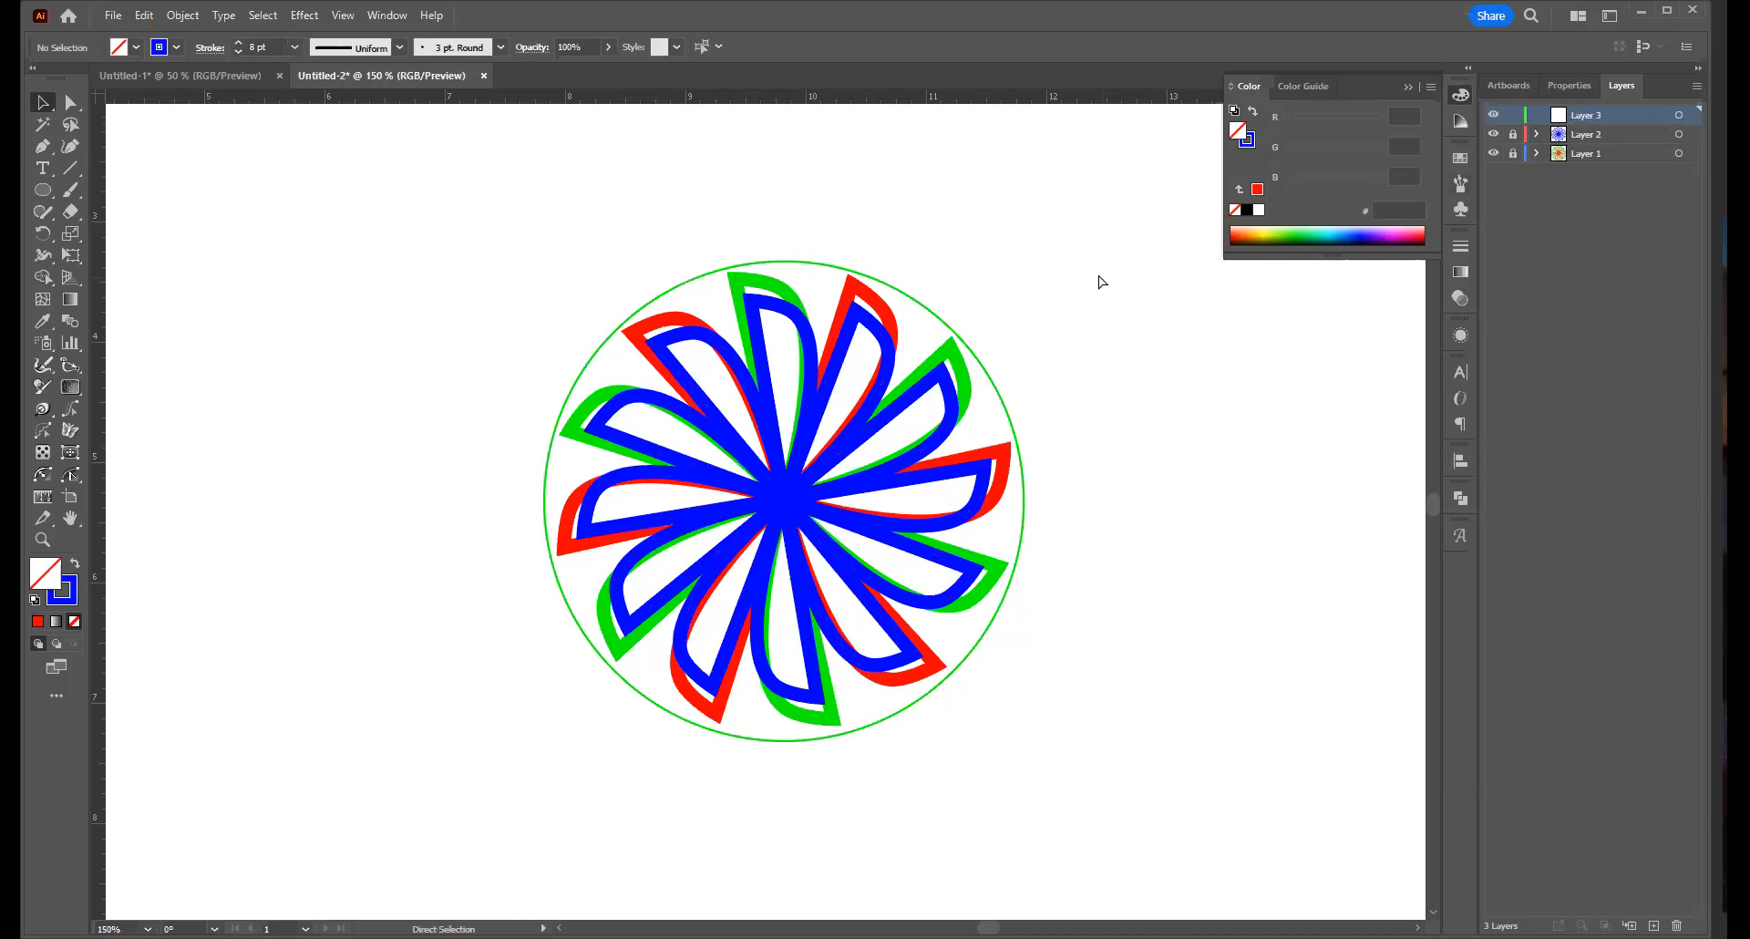
{"action": "key", "text": "ctrl+f"}
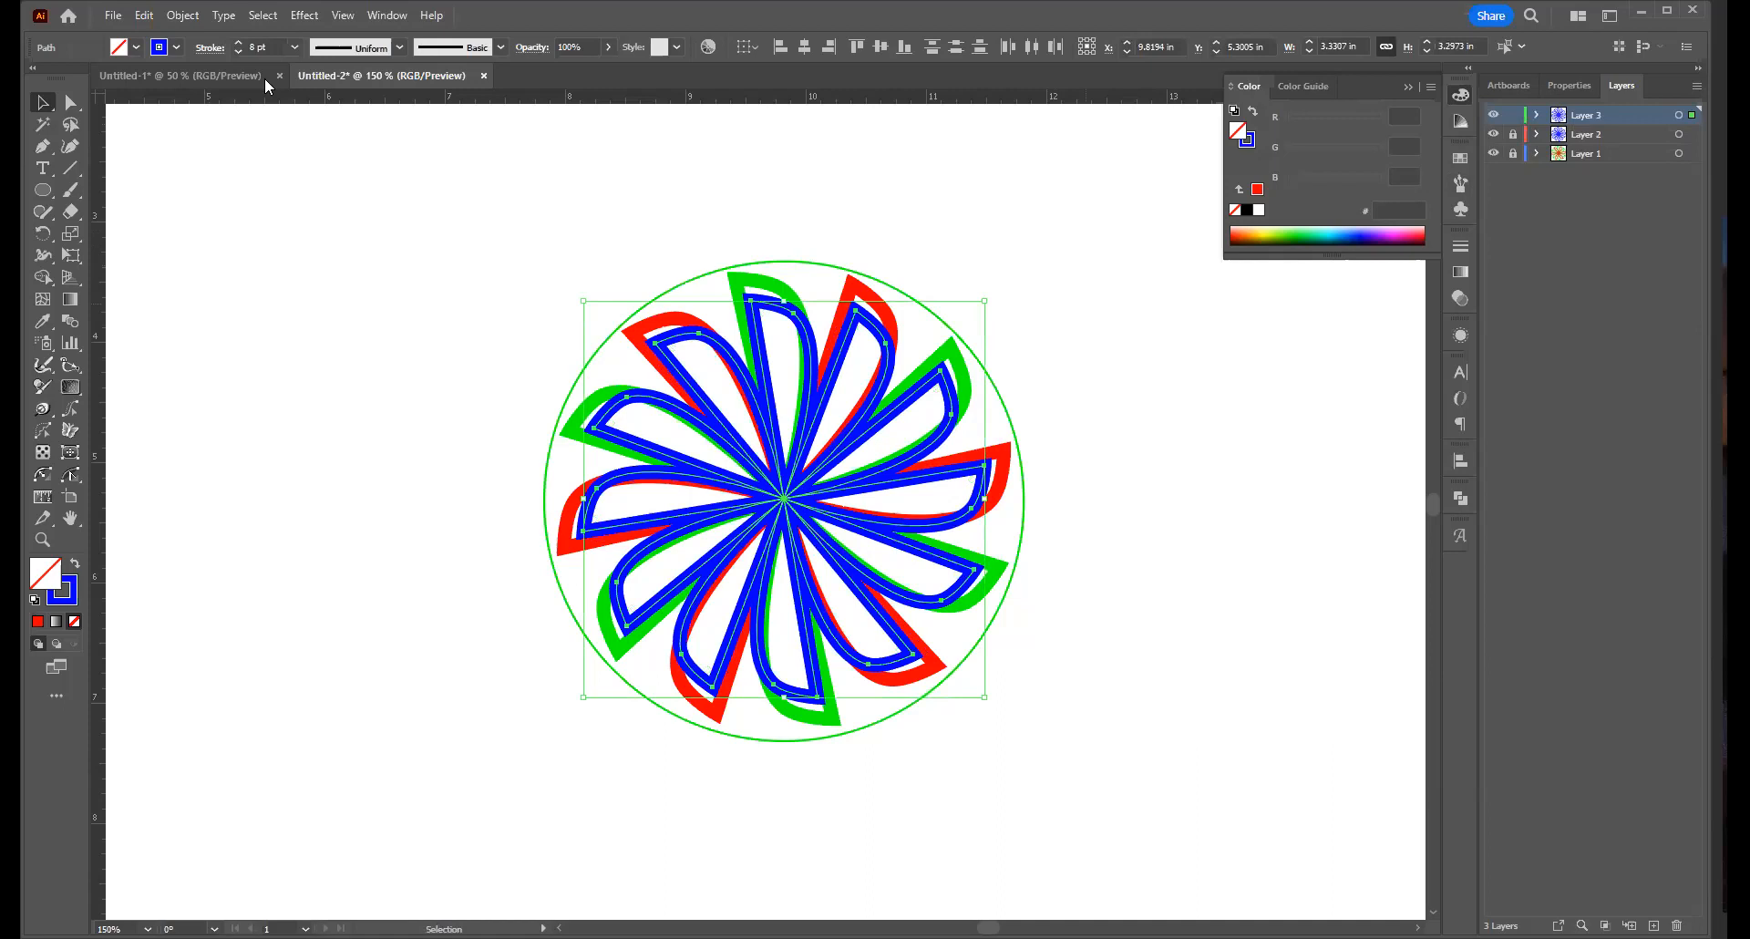
Change the stroke colour of the Layer 3 petals to magenta and scale them about their centre to about 3.00 in wide
{"action": "left_click", "coordinate": [176, 48]}
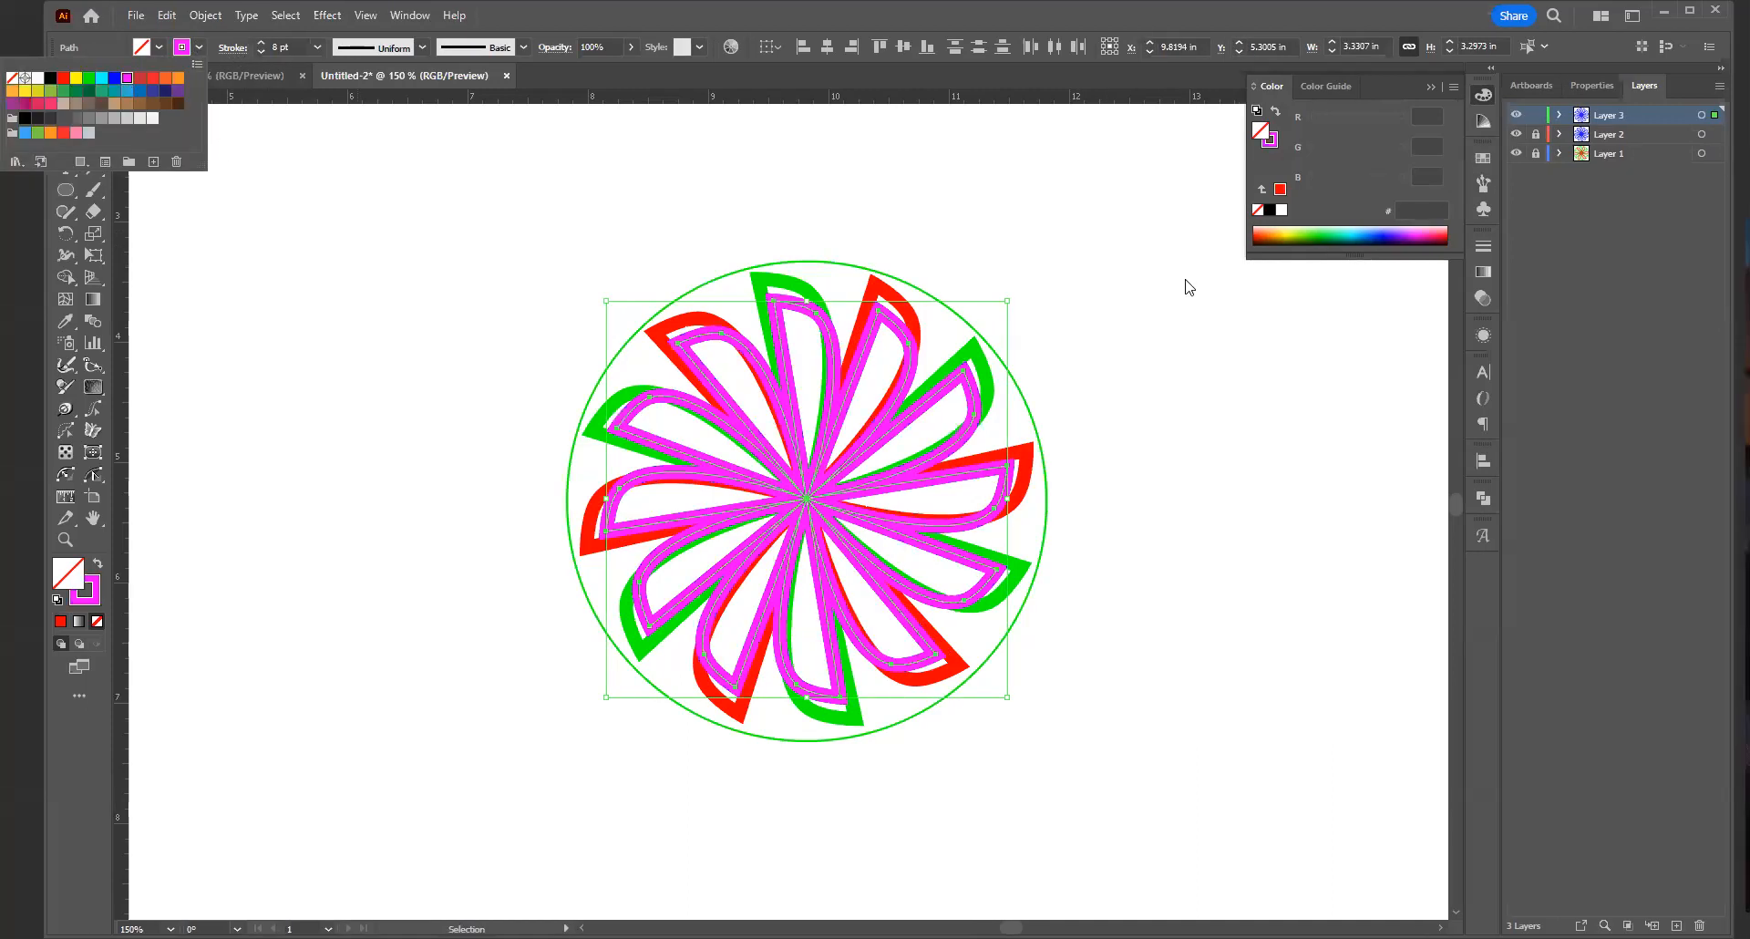
{"action": "left_click", "coordinate": [1008, 302]}
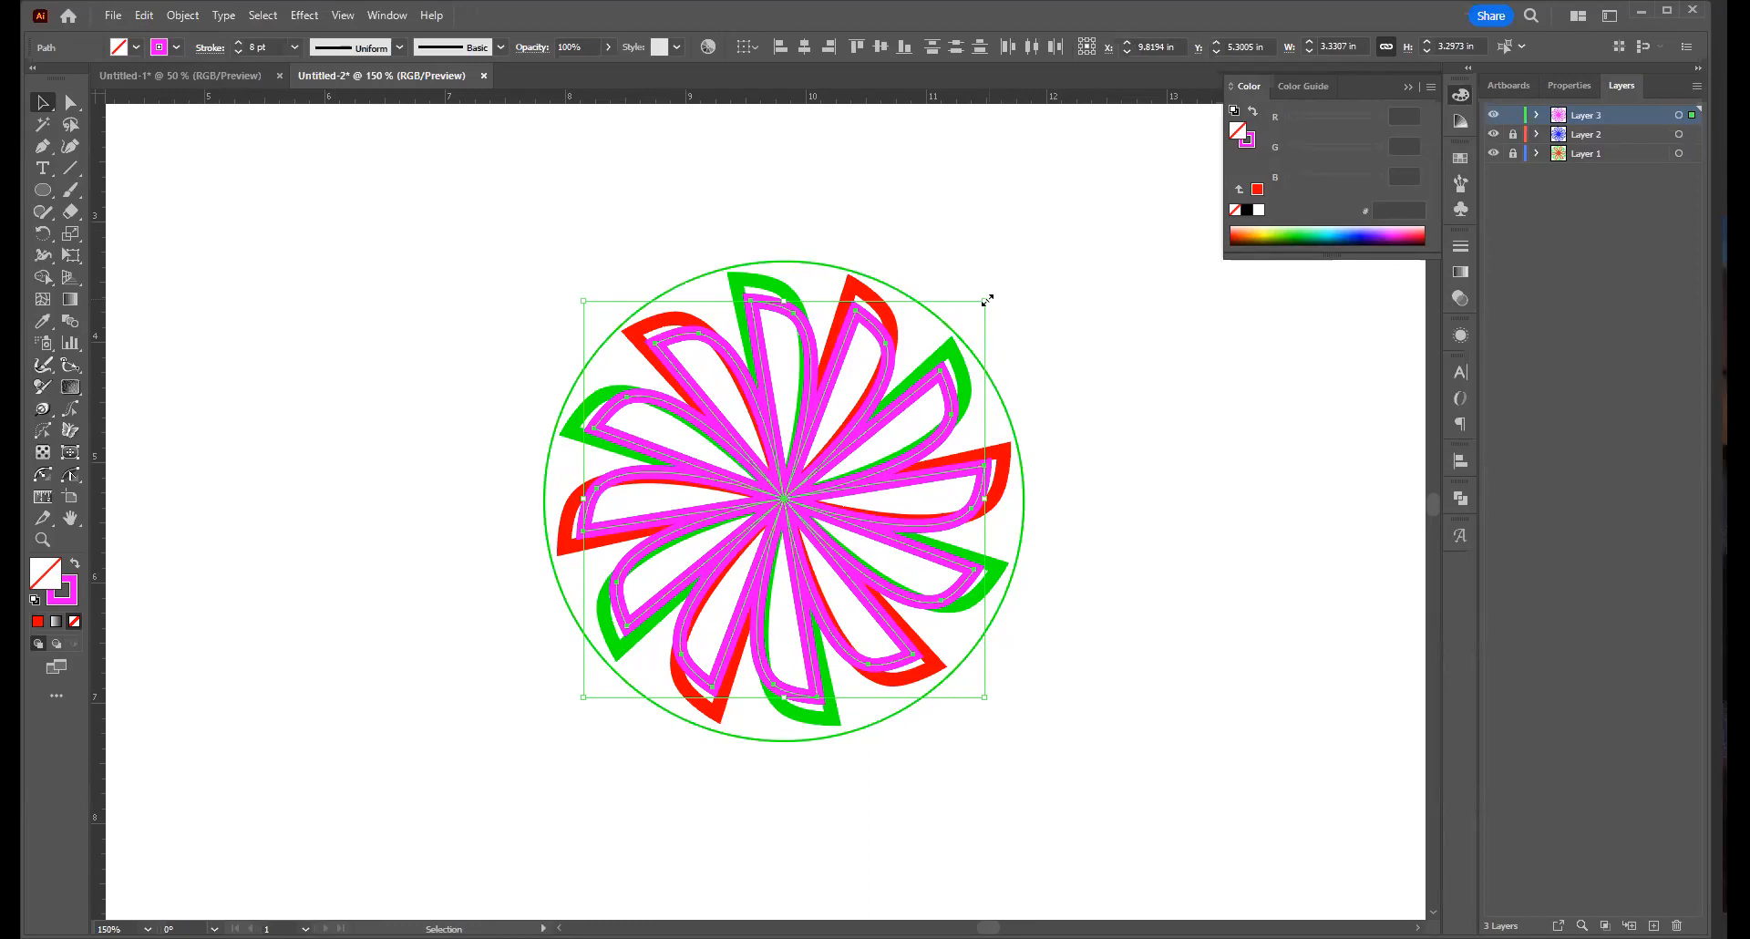
{"action": "left_click_drag", "start_coordinate": [988, 299], "coordinate": [965, 322]}
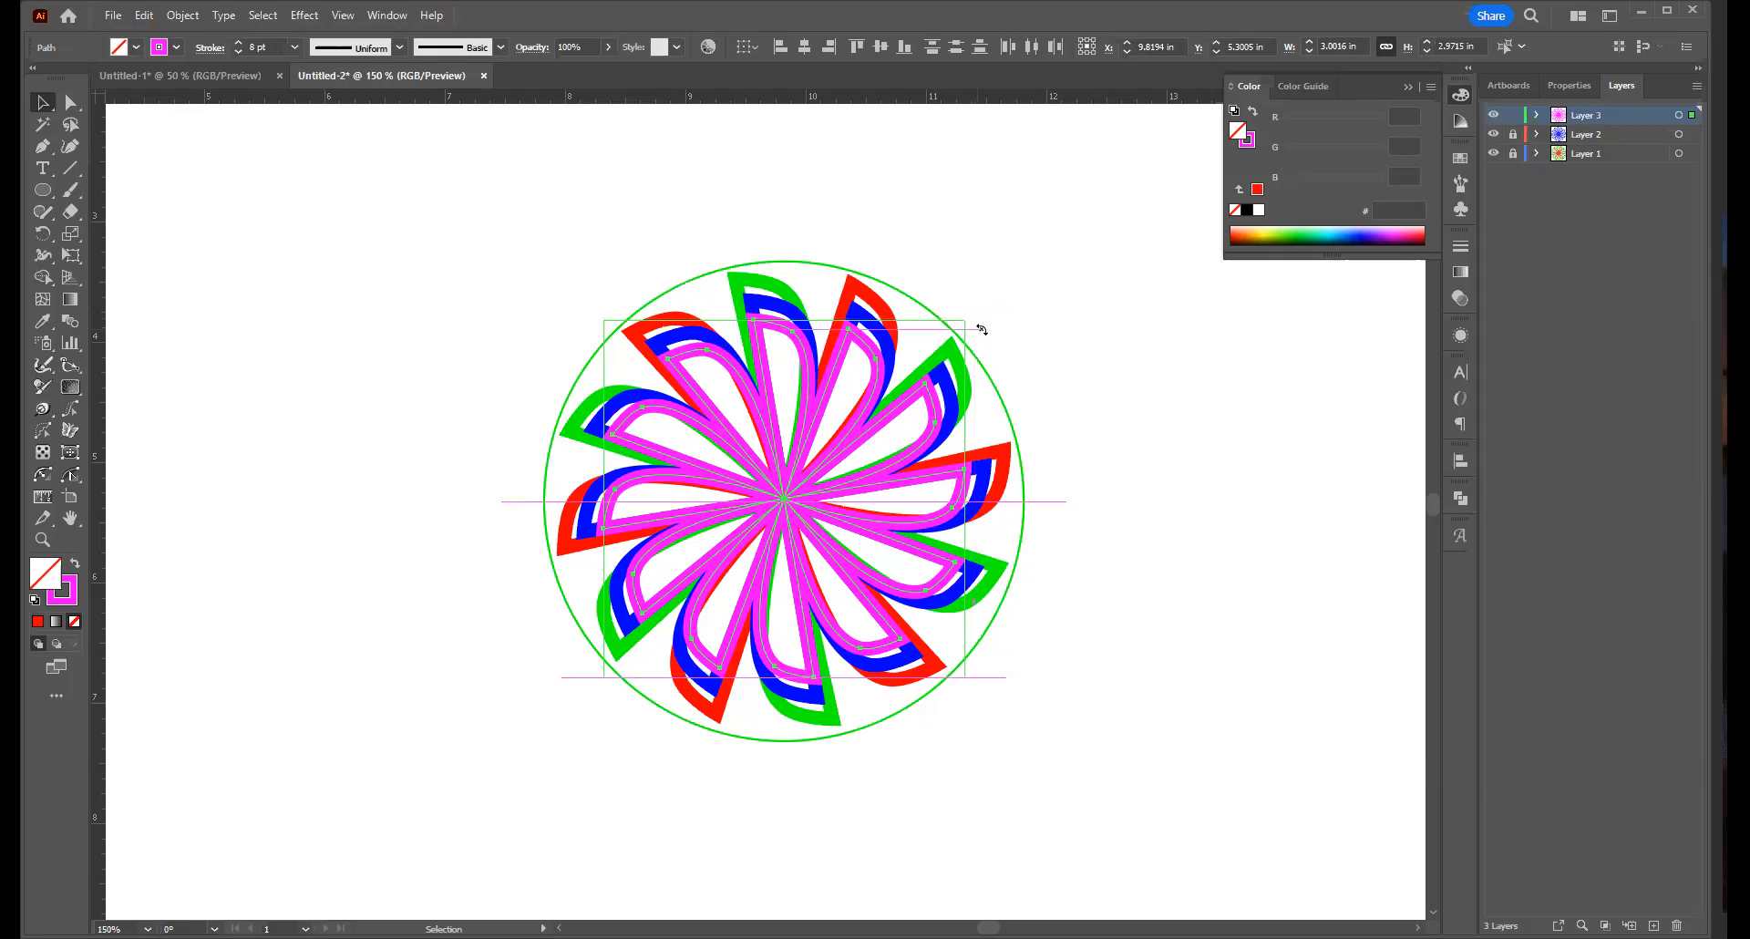
Rotate the magenta petals slightly clockwise about their centre and keep them selected
{"action": "left_click_drag", "start_coordinate": [982, 329], "coordinate": [985, 339]}
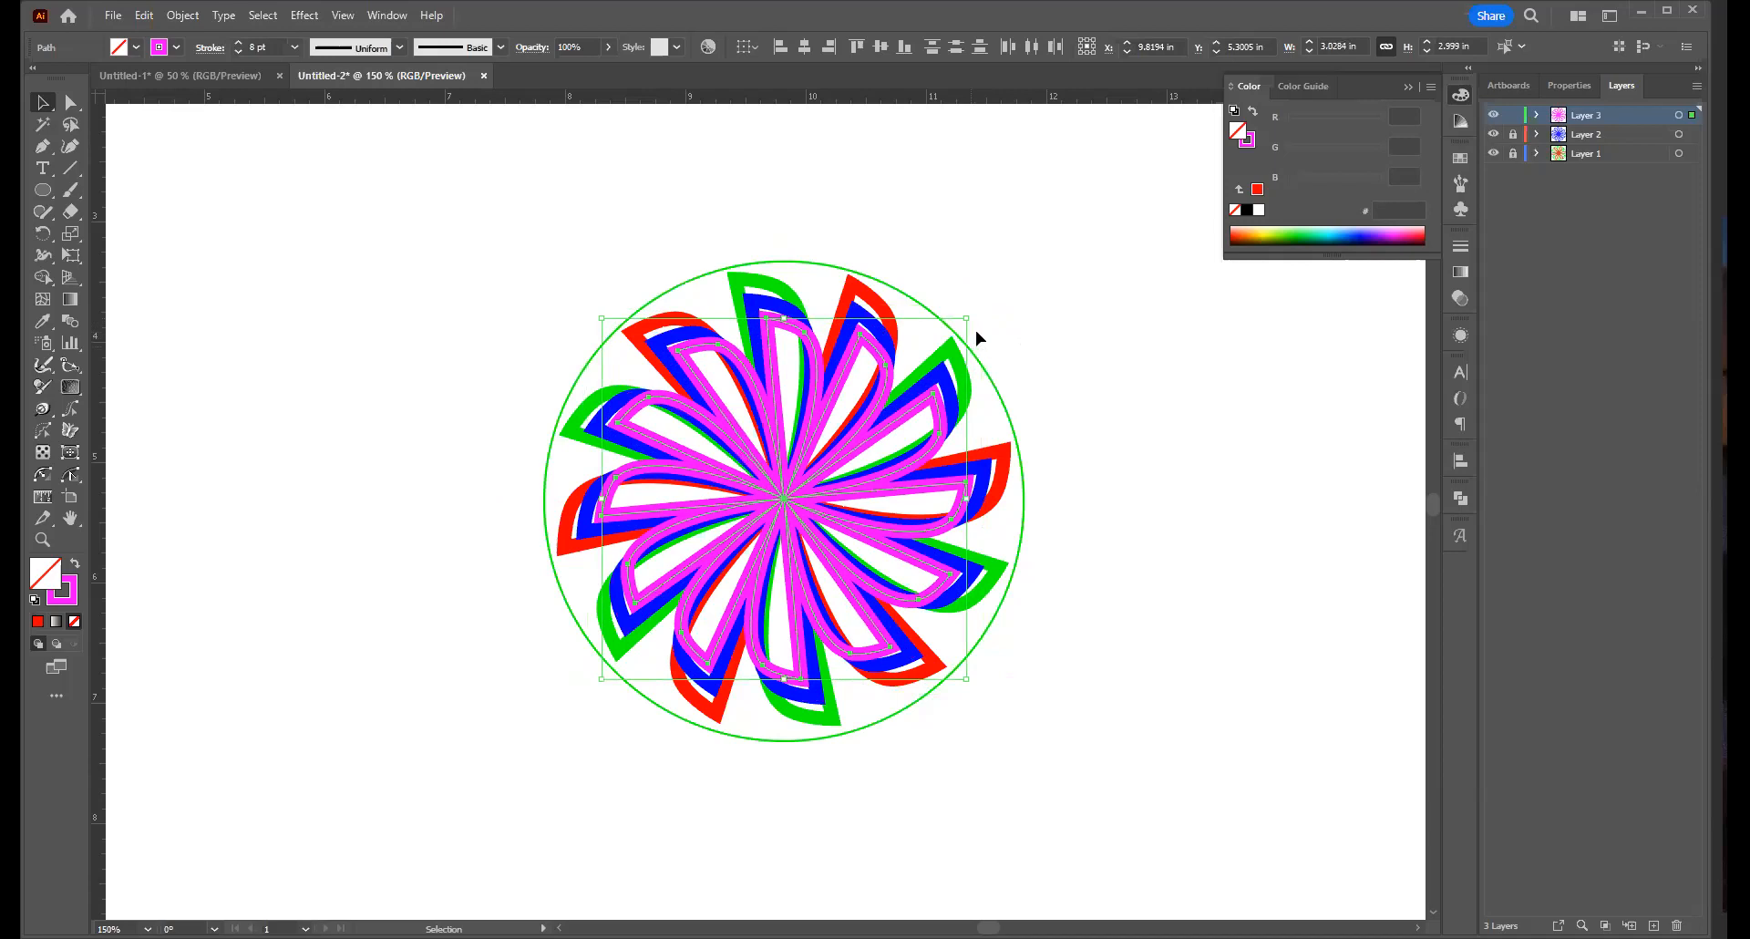
{"action": "key", "text": "a"}
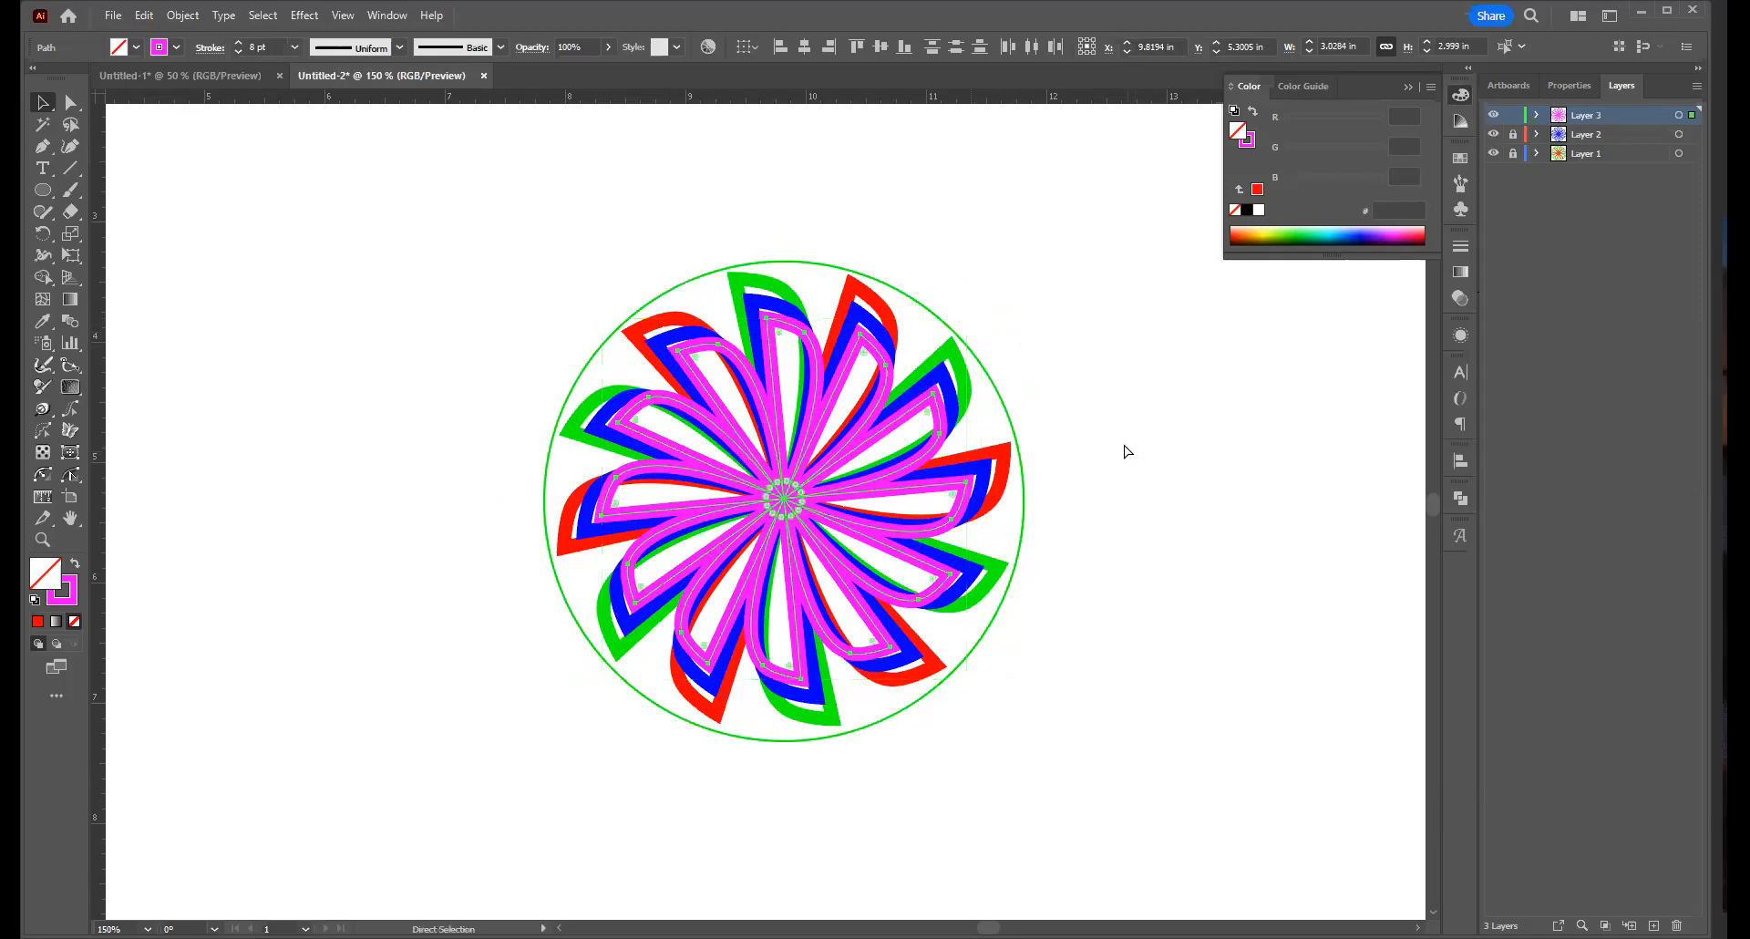
{"action": "key", "text": "v"}
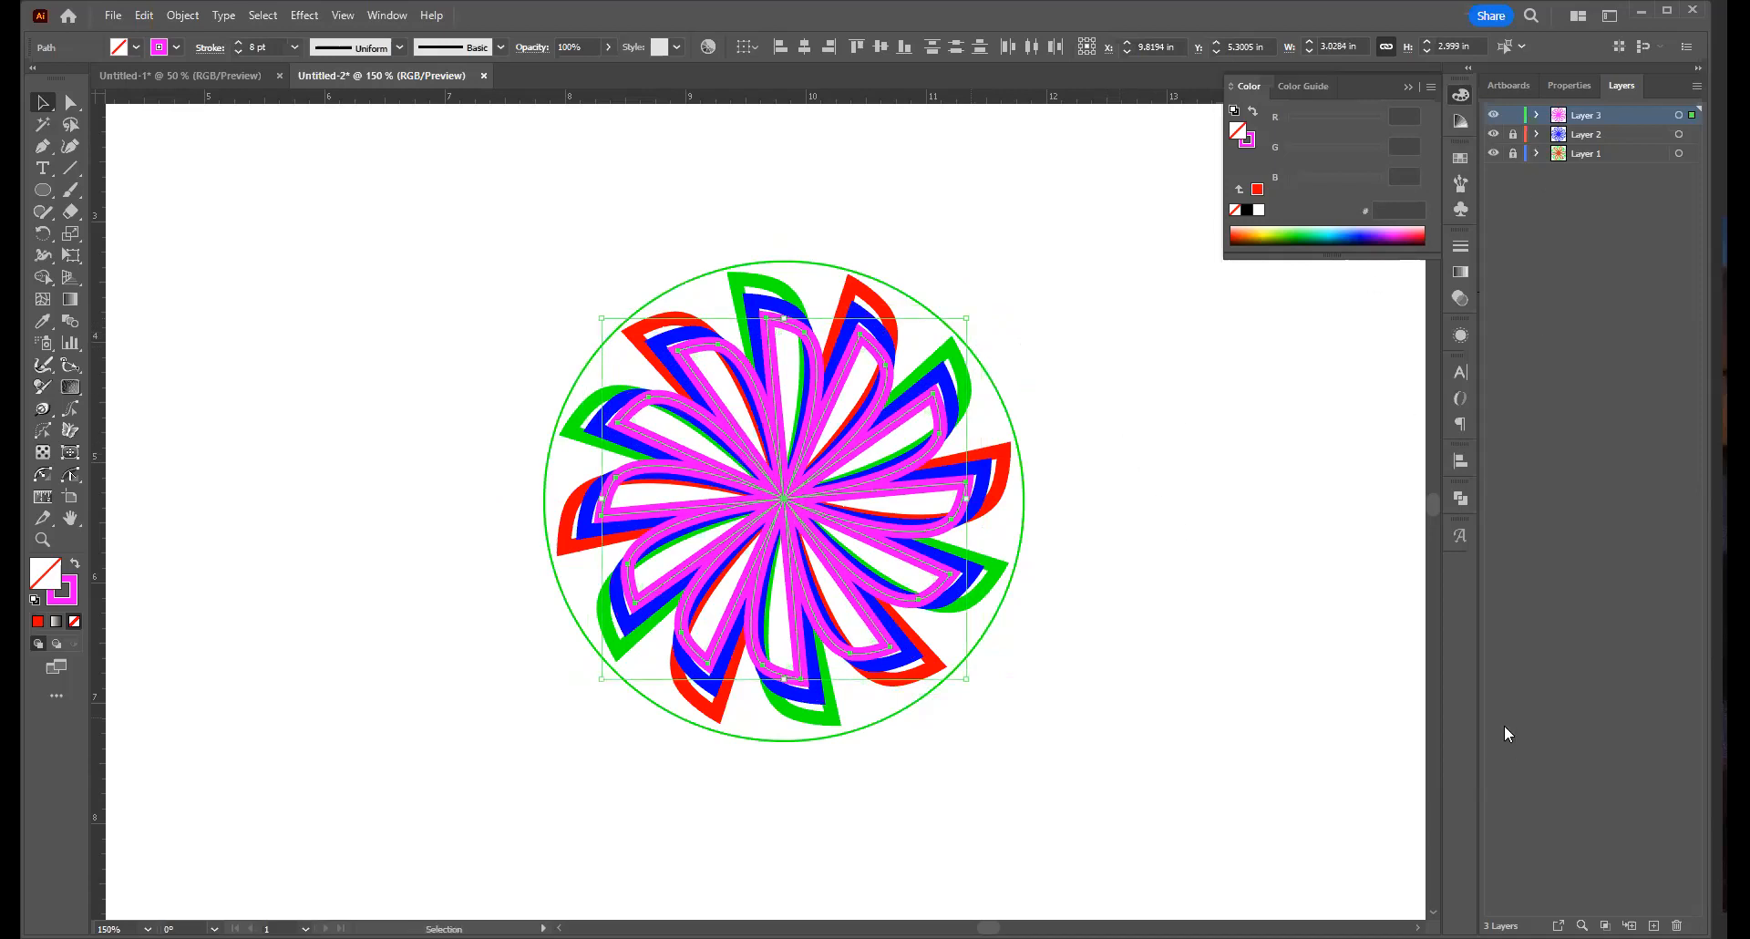
Add Layer 4 above the magenta petals and lock Layer 3
{"action": "left_click", "coordinate": [1653, 925]}
{"action": "left_click", "coordinate": [1512, 134]}
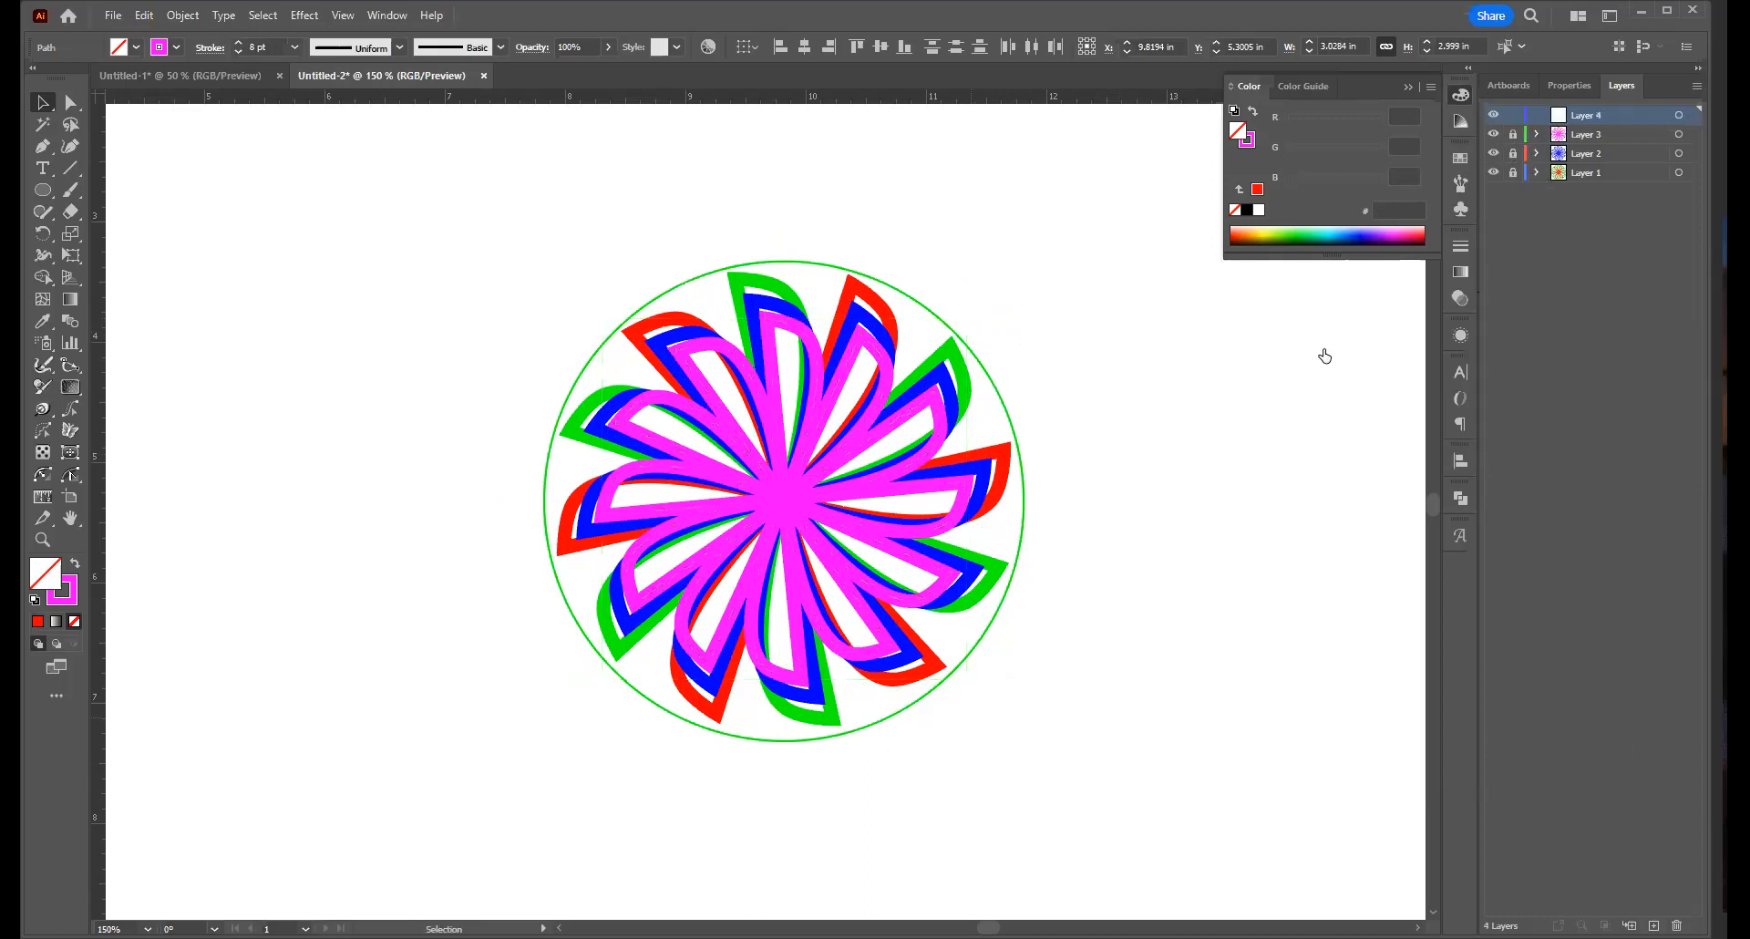
{"action": "key", "text": "a"}
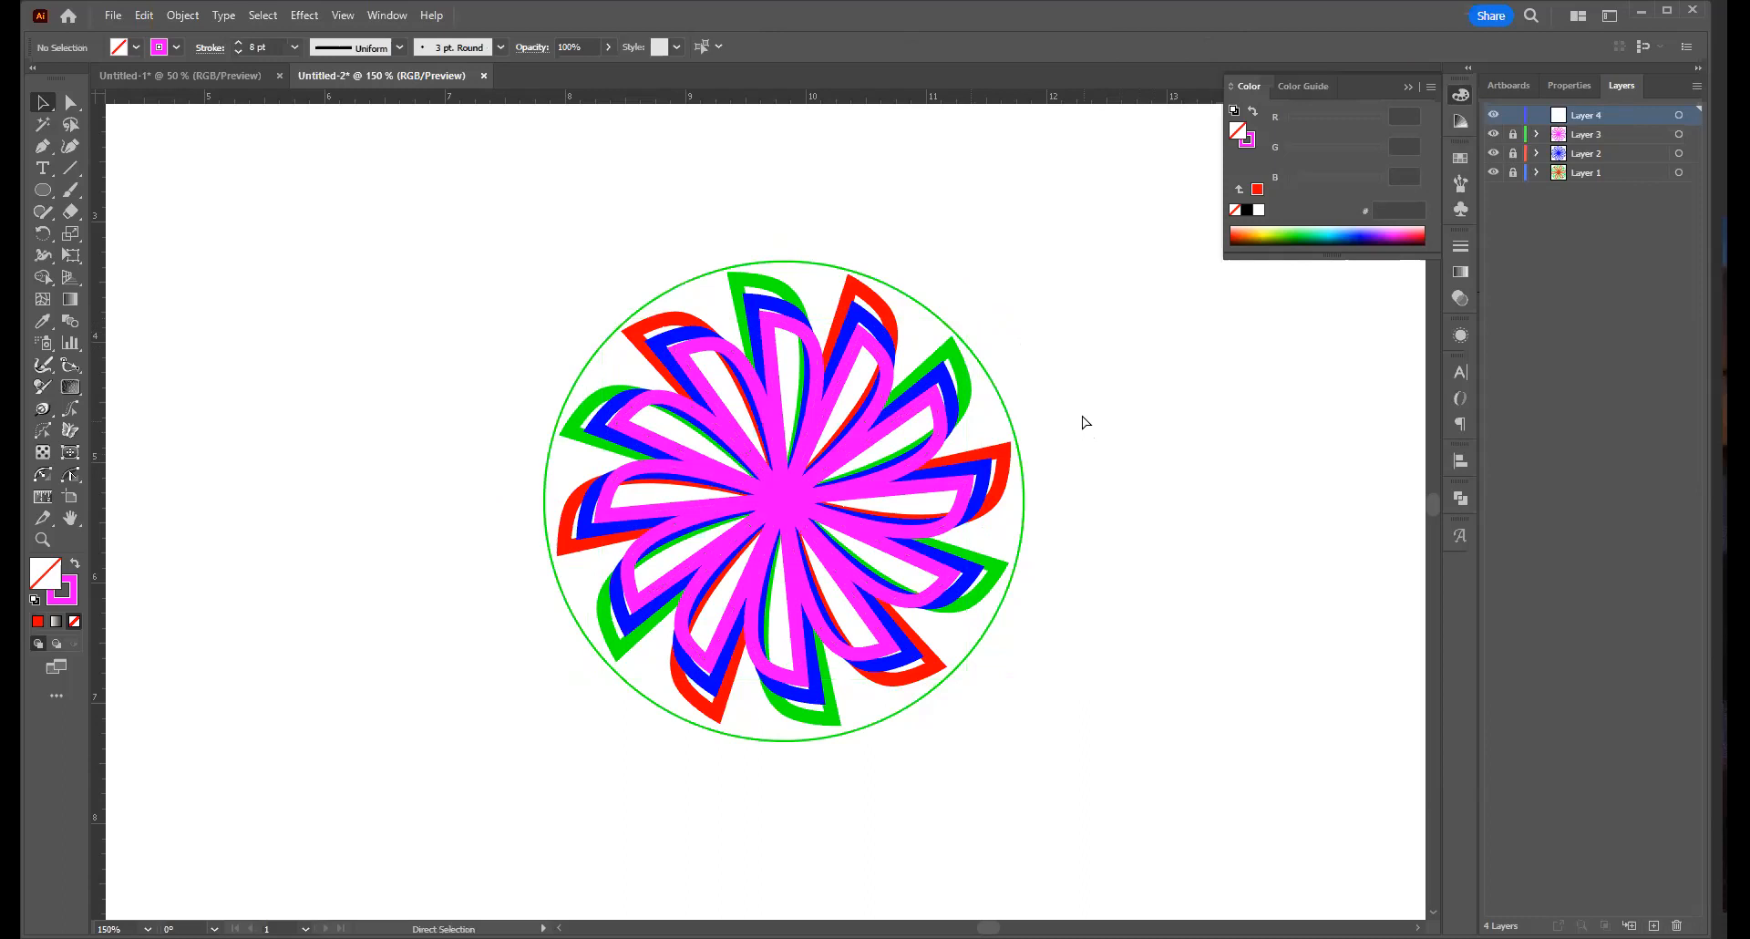
{"action": "key", "text": "v"}
{"action": "key", "text": "a"}
{"action": "key", "text": "v"}
Unlock Layer 3 to copy all the magenta petals, lock it again, and paste the copy in place on Layer 4
{"action": "left_click", "coordinate": [1514, 135]}
{"action": "left_click", "coordinate": [1586, 138]}
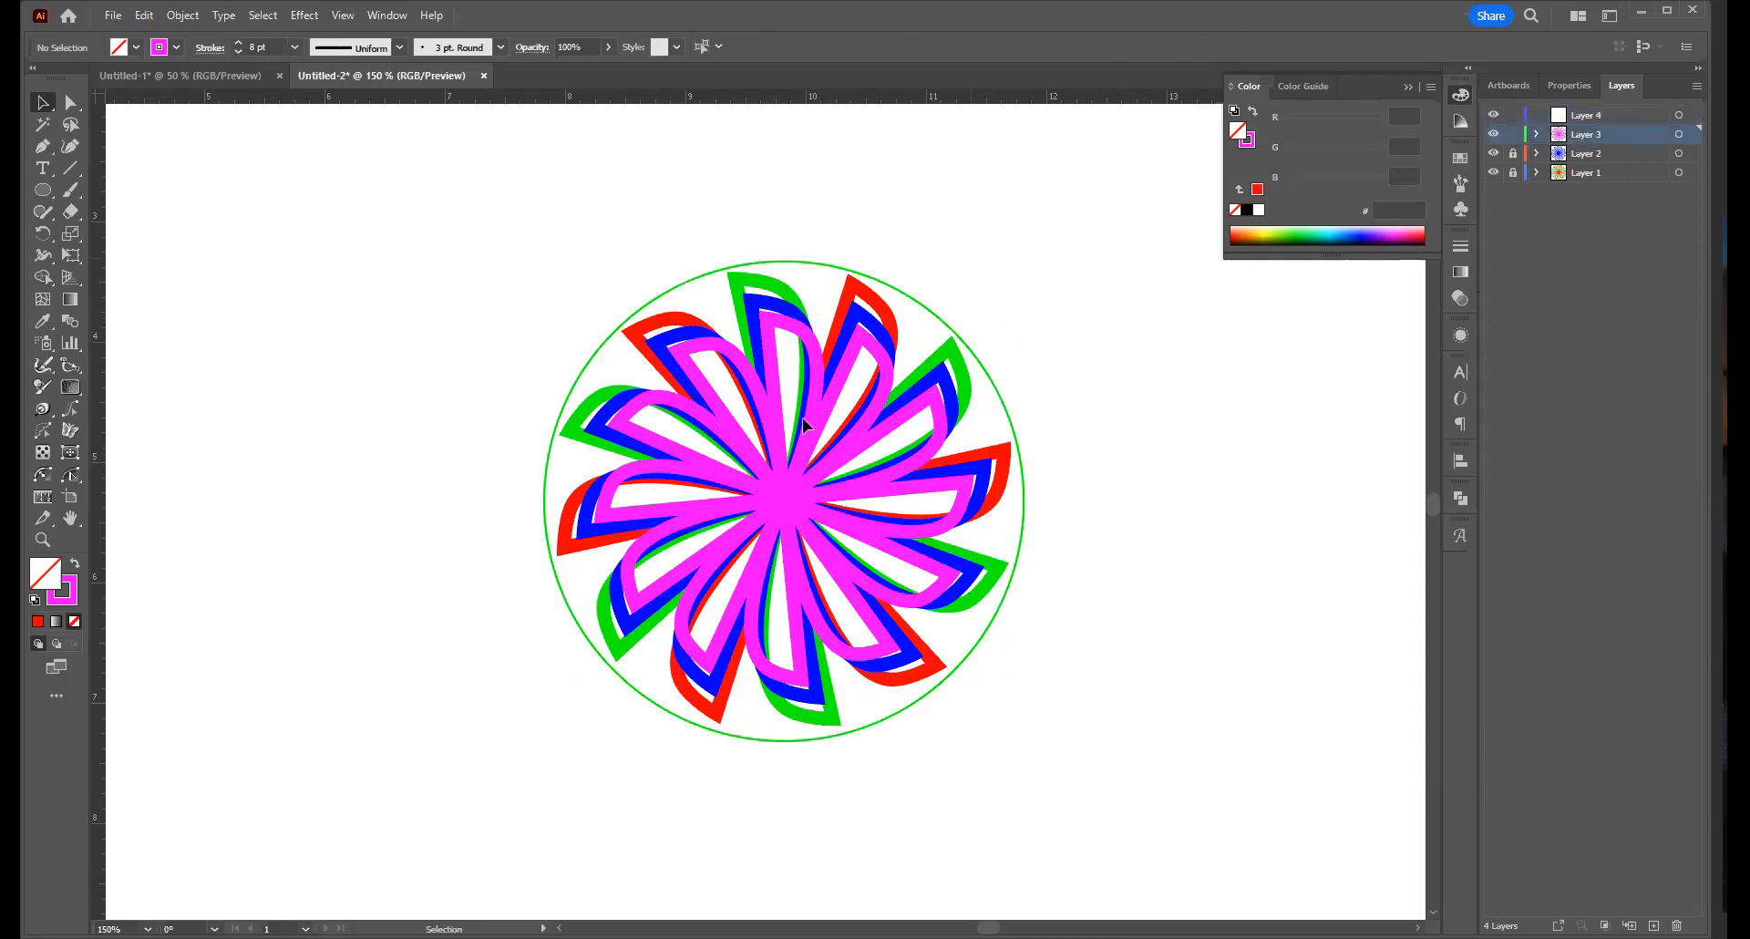
{"action": "left_click", "coordinate": [780, 467]}
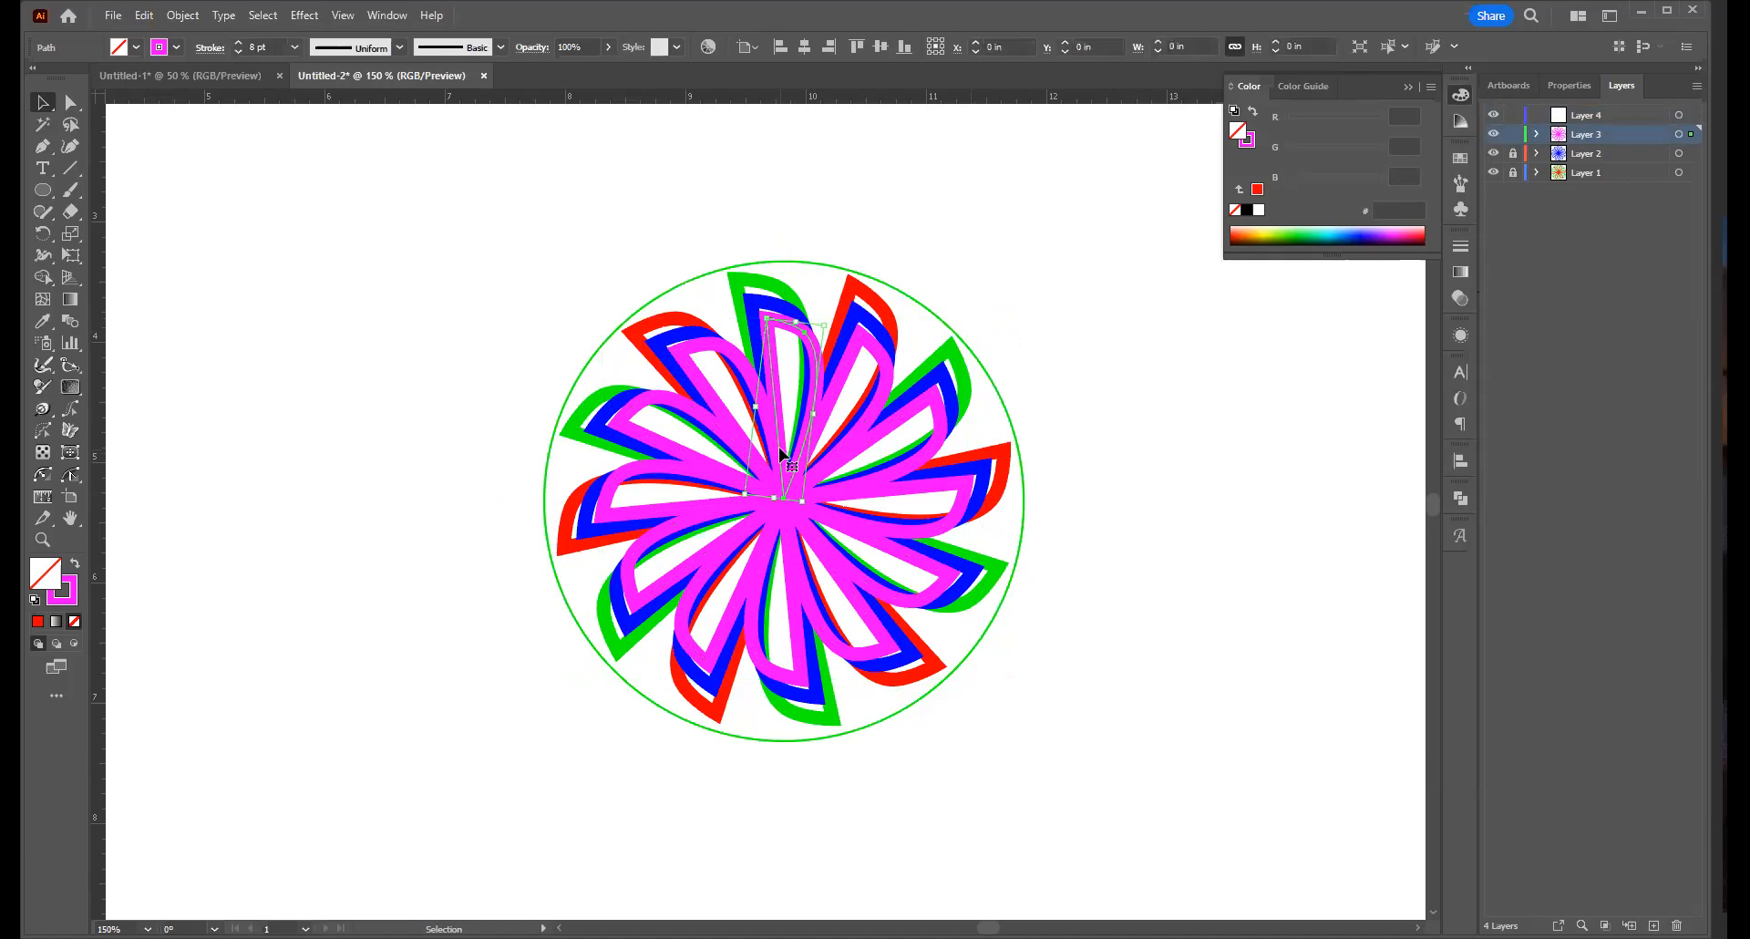
{"action": "key", "text": "ctrl+a"}
{"action": "key", "text": "a"}
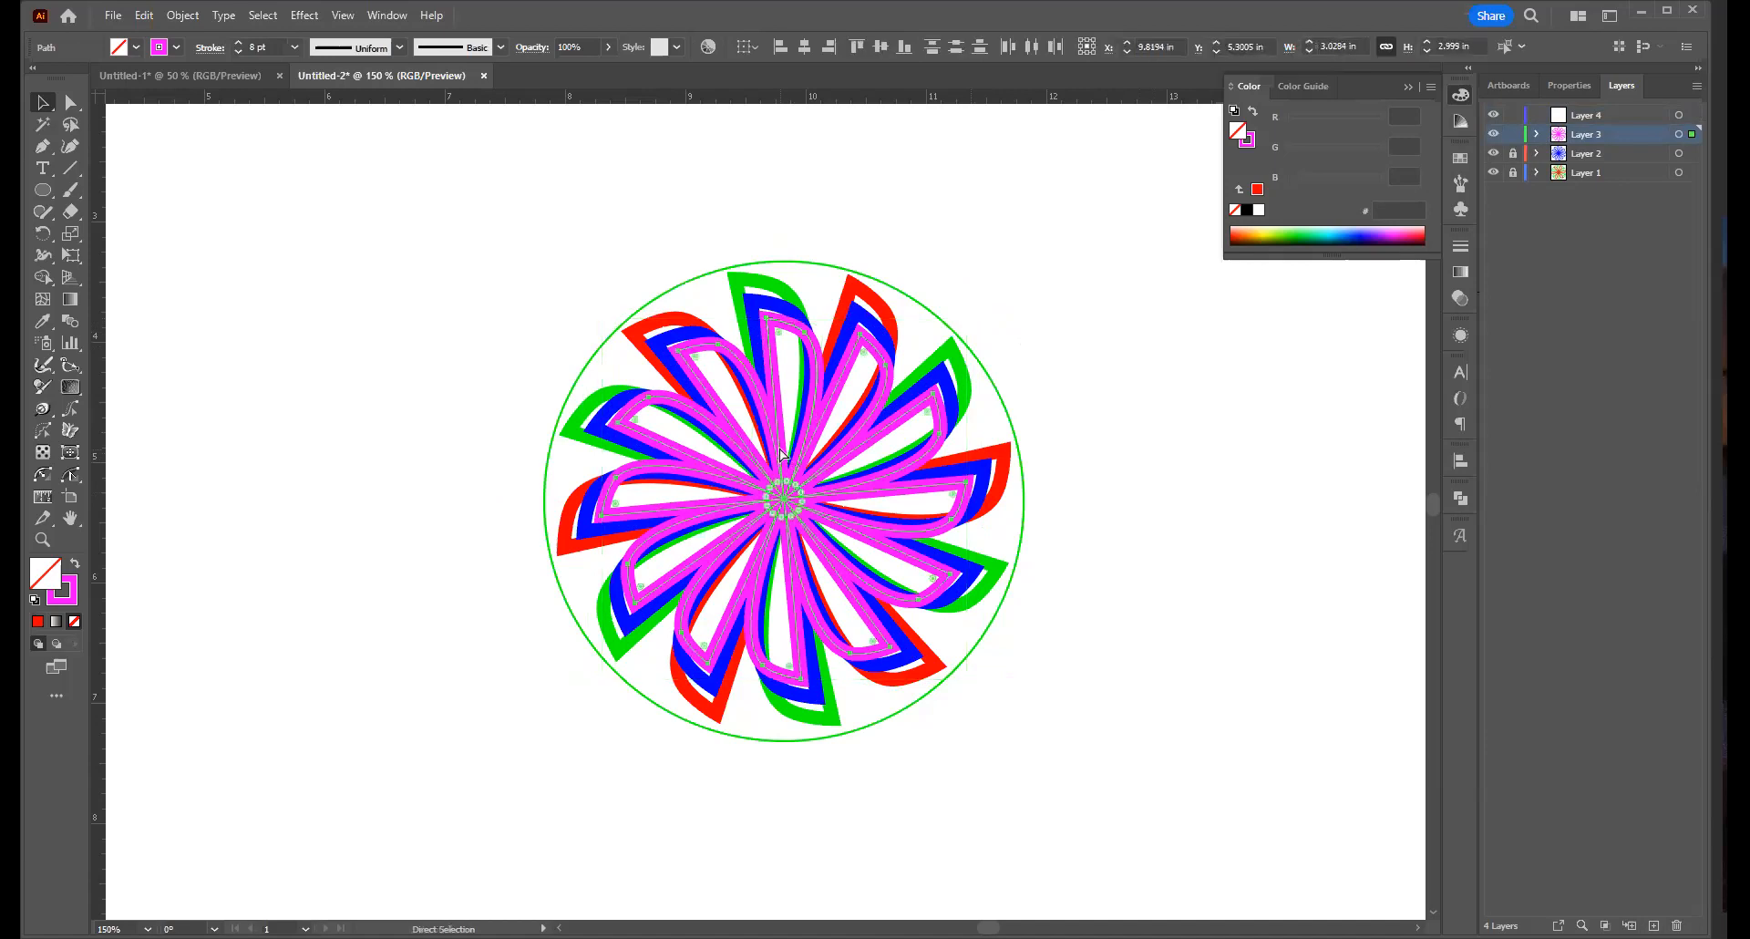
{"action": "left_click", "coordinate": [1513, 134]}
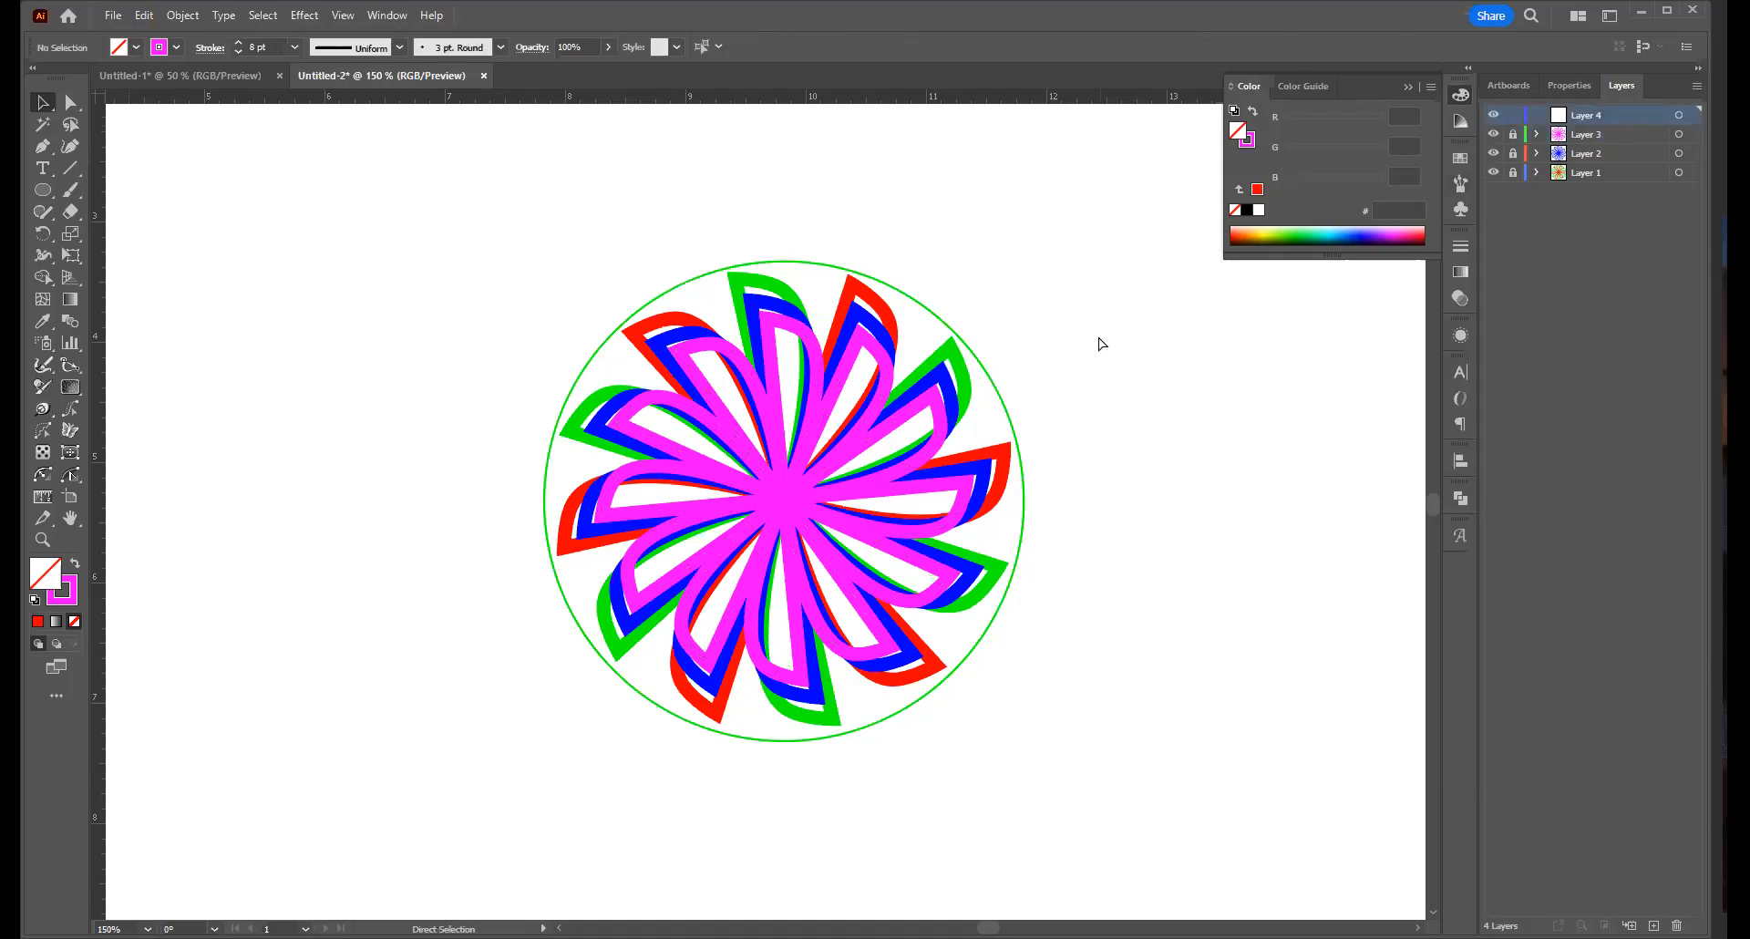
{"action": "key", "text": "ctrl+f"}
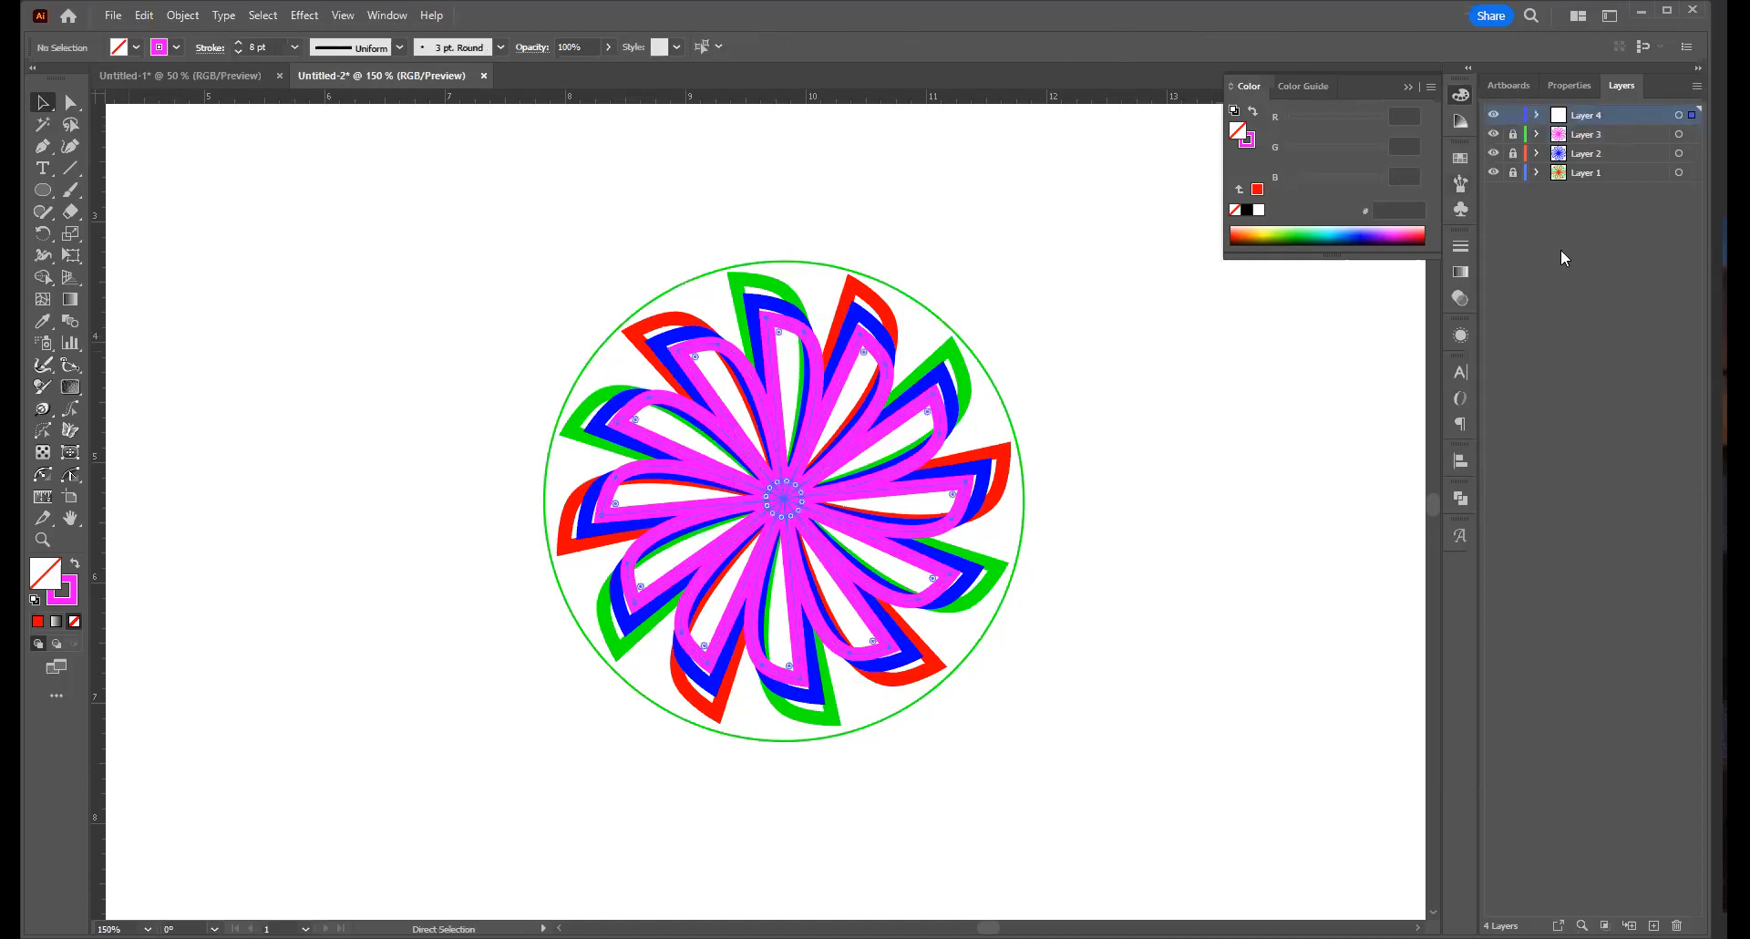
{"action": "key", "text": "v"}
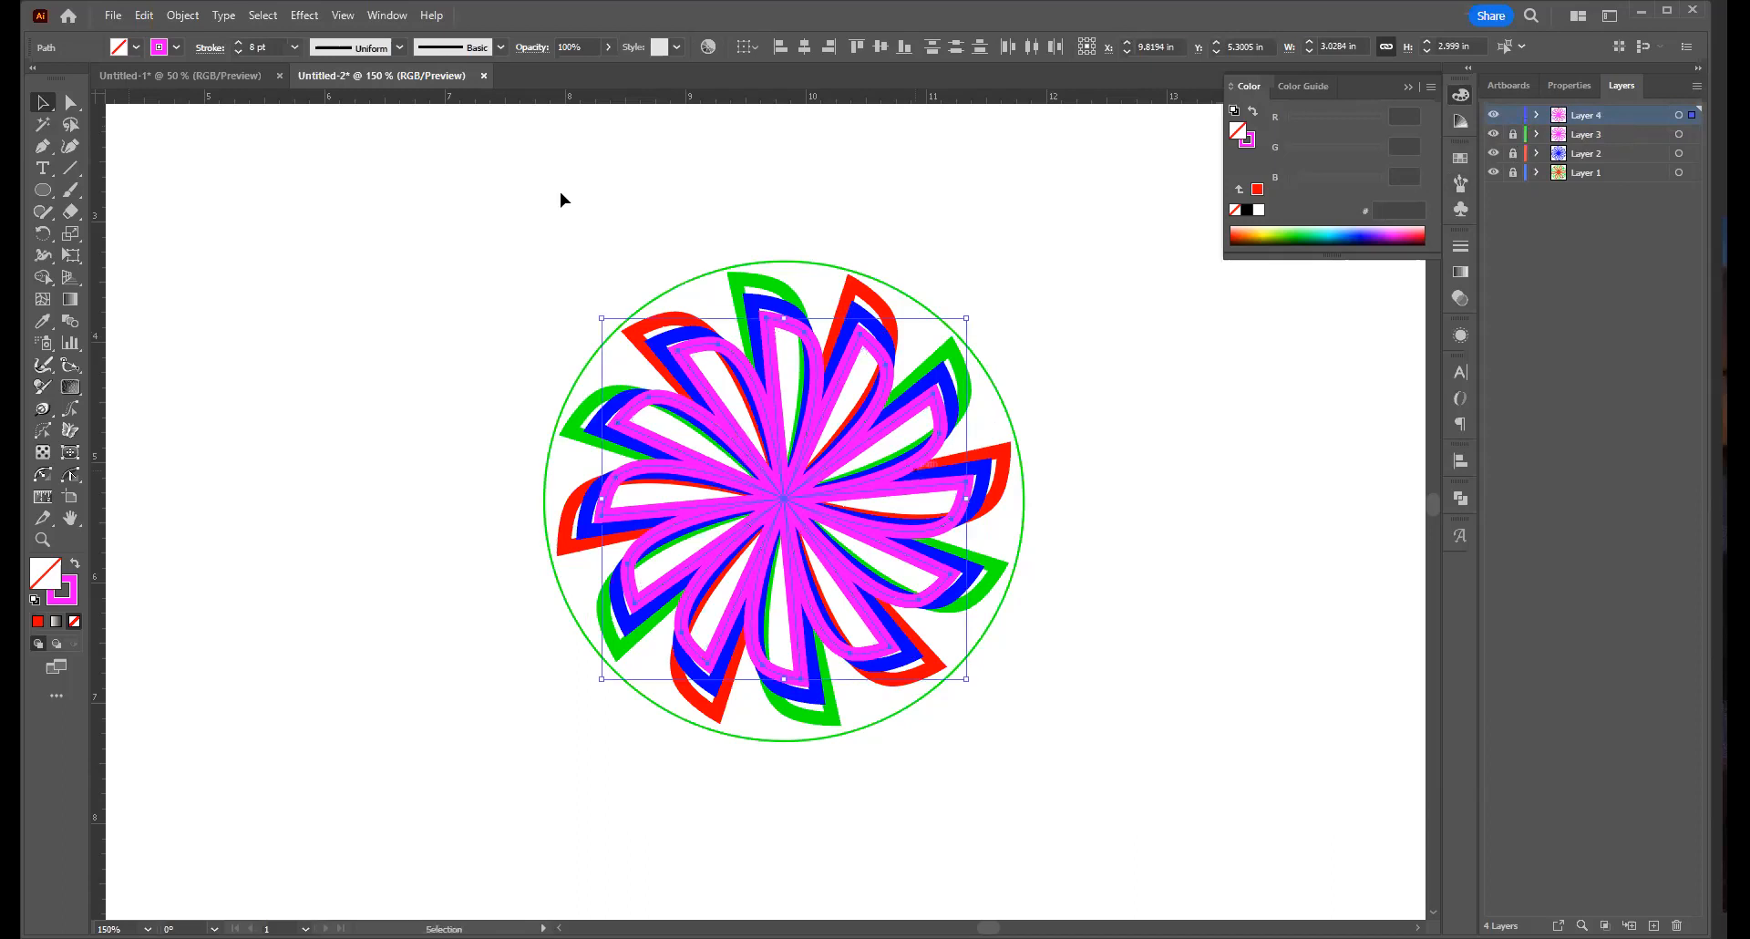
Change the stroke colour of the Layer 4 petals to dark green, scale them to about 2.63 in wide and rotate them slightly clockwise
{"action": "left_click", "coordinate": [177, 48]}
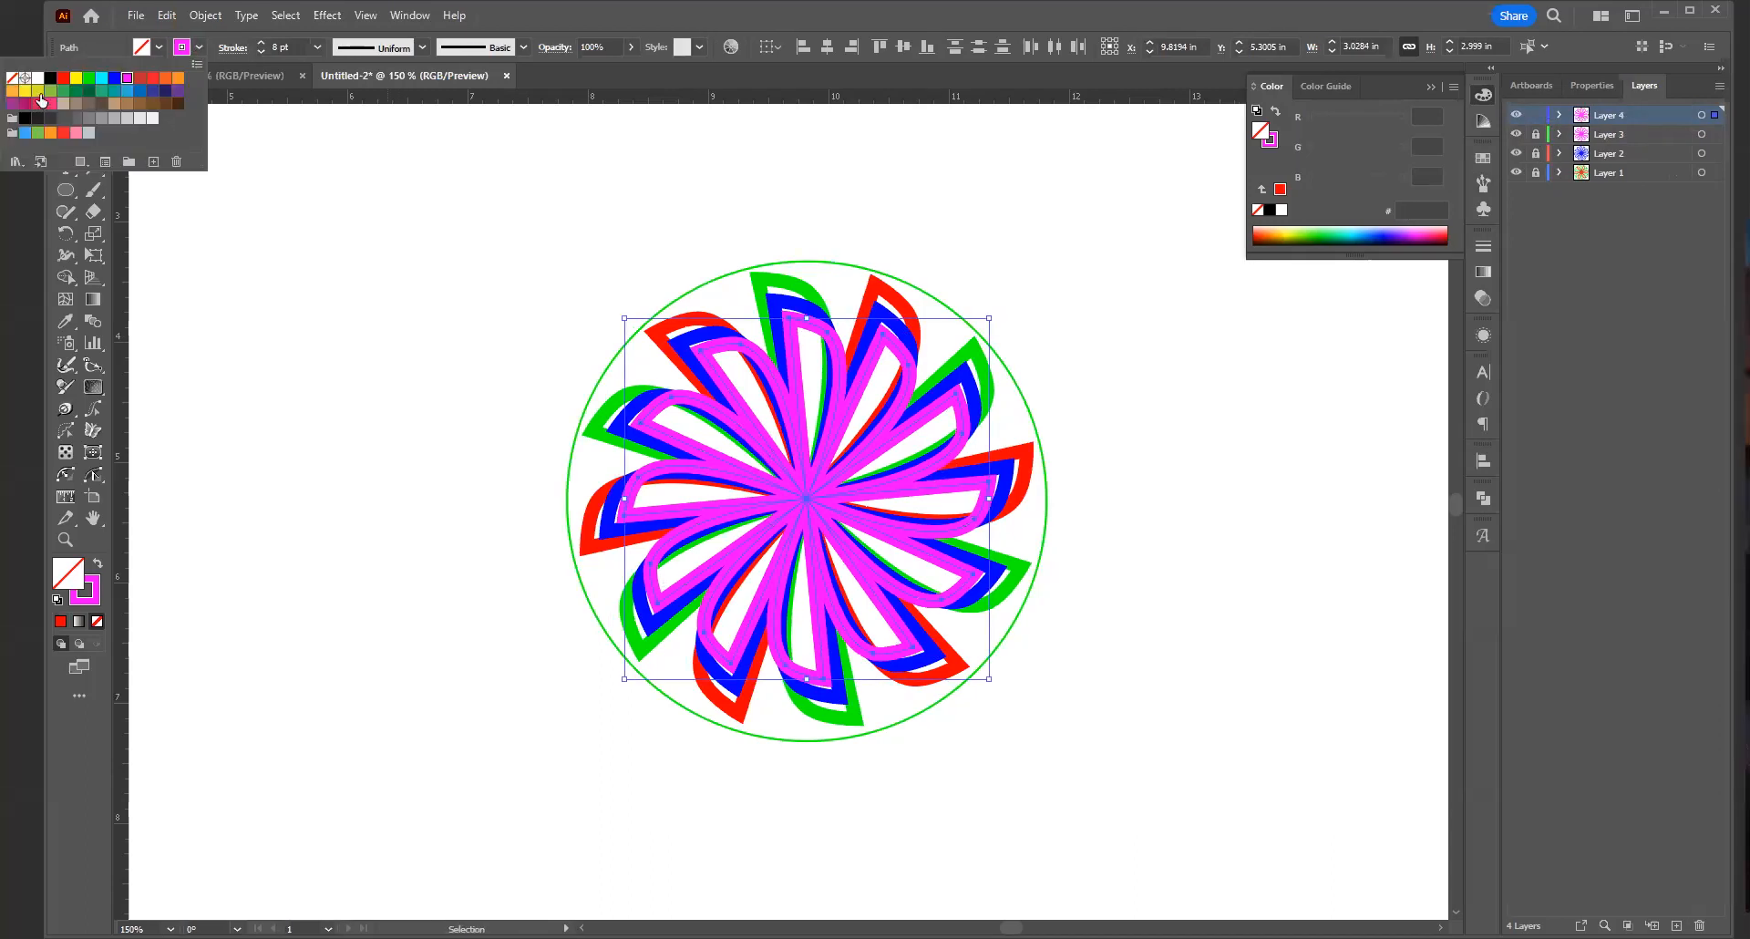
{"action": "left_click", "coordinate": [57, 93]}
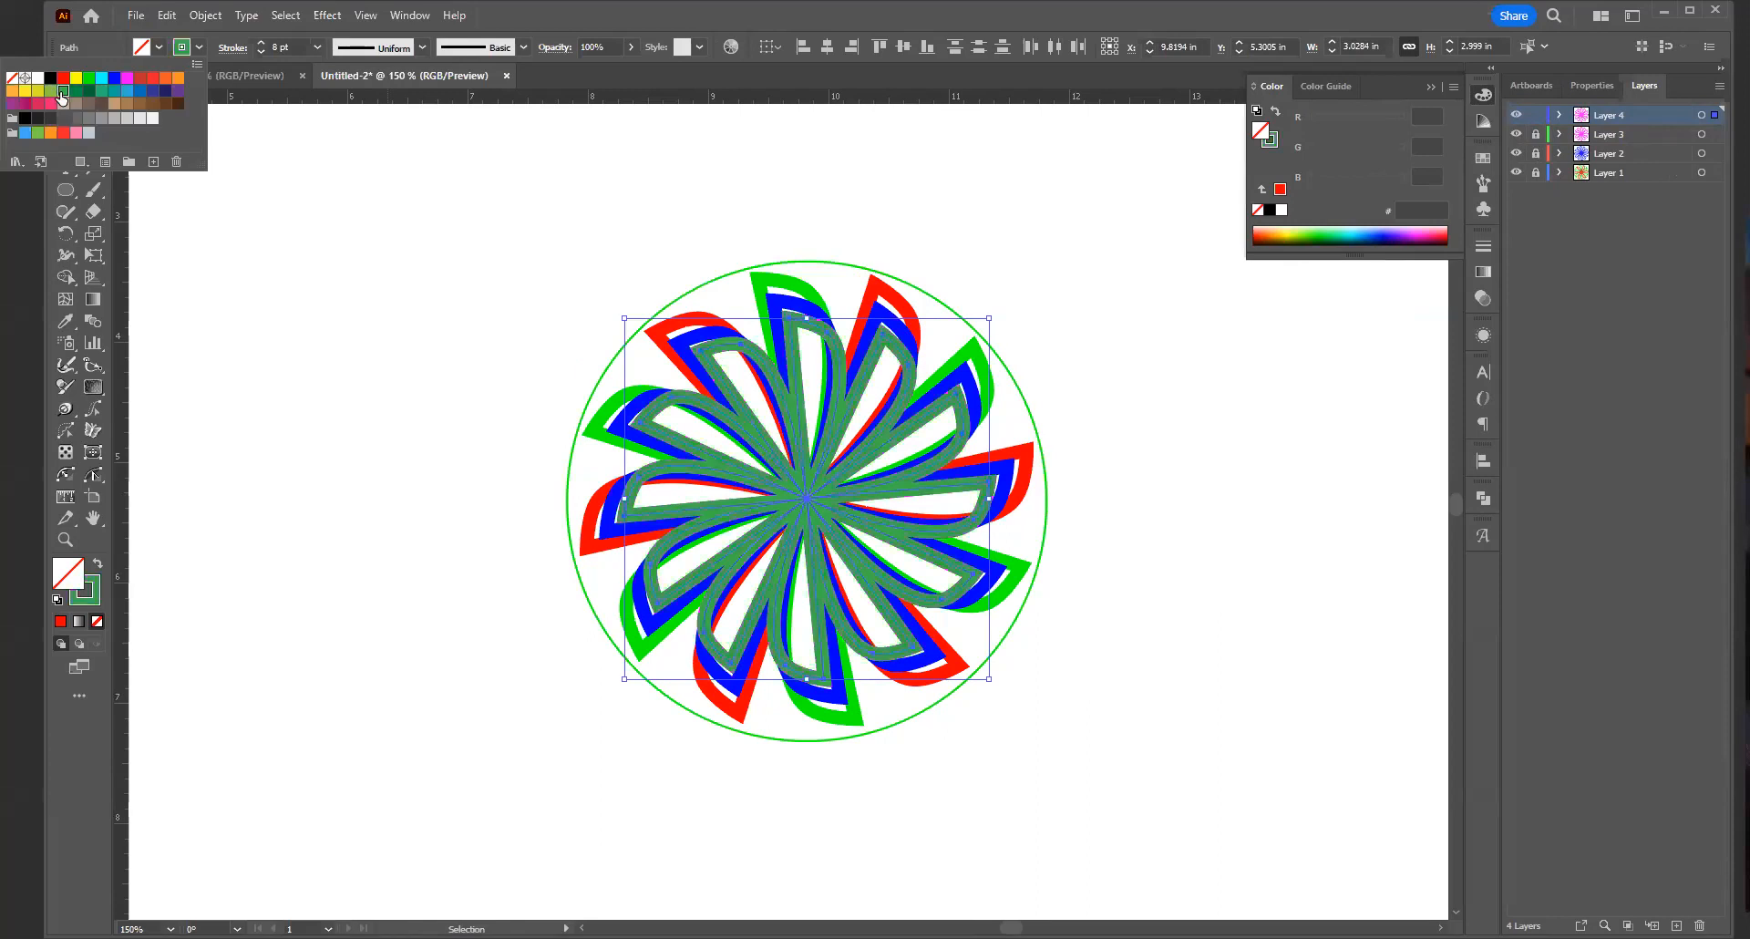
{"action": "left_click", "coordinate": [989, 318]}
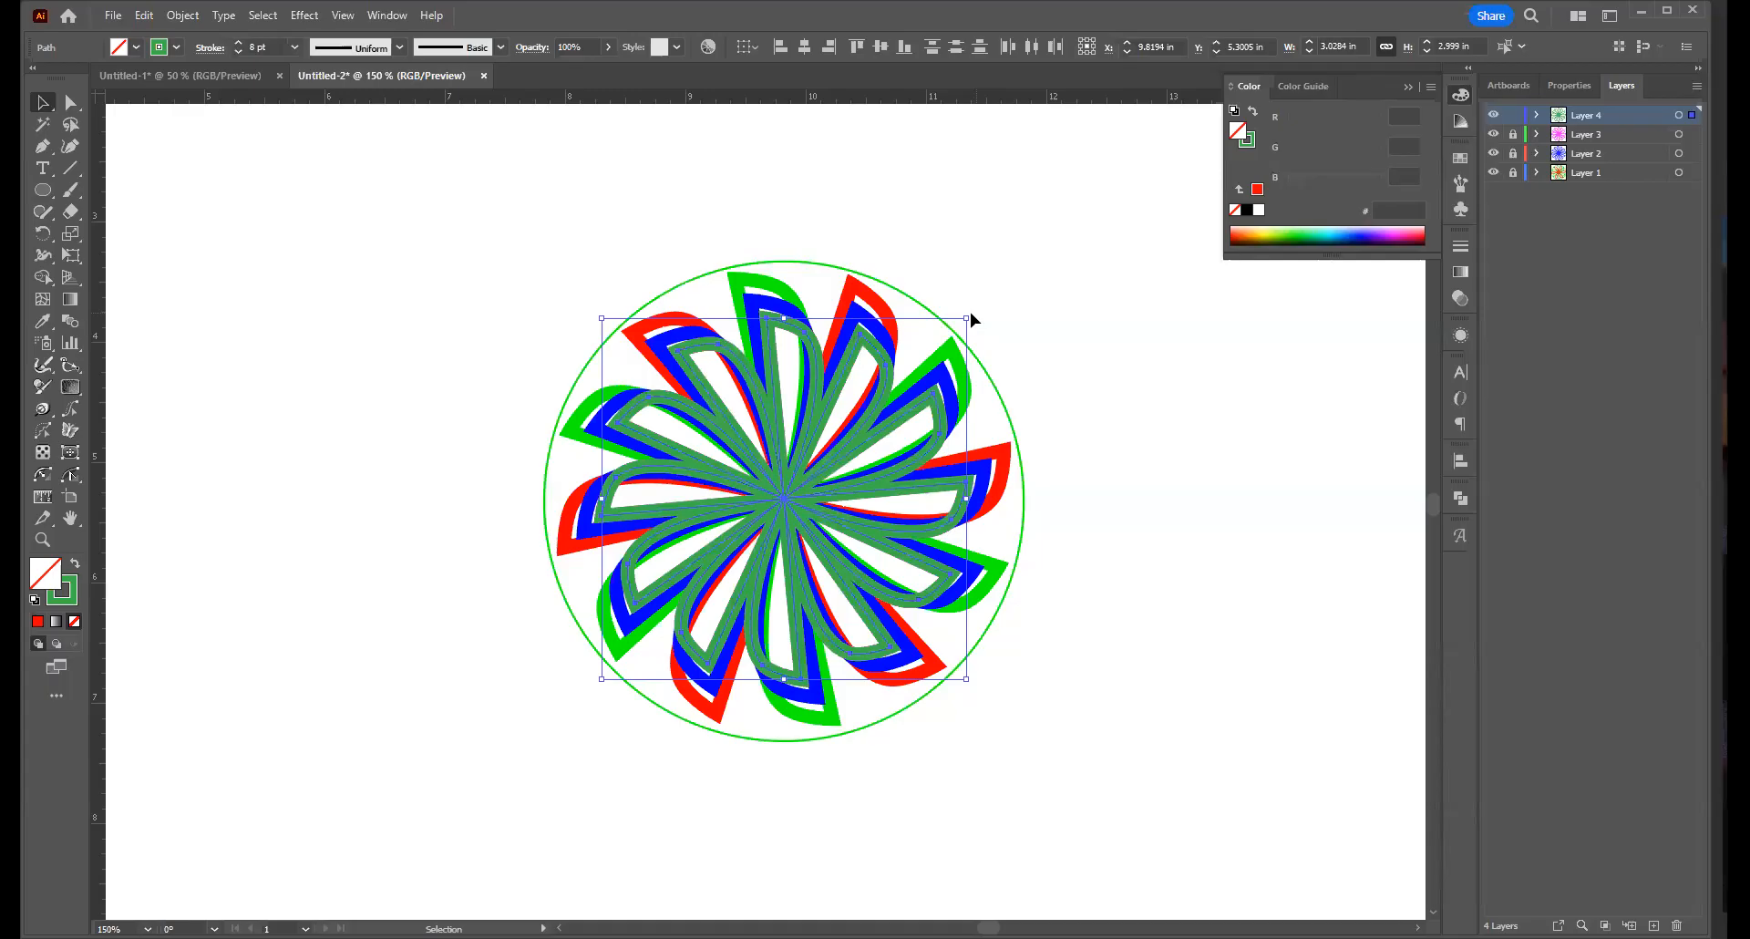
{"action": "left_click_drag", "start_coordinate": [974, 313], "coordinate": [944, 338]}
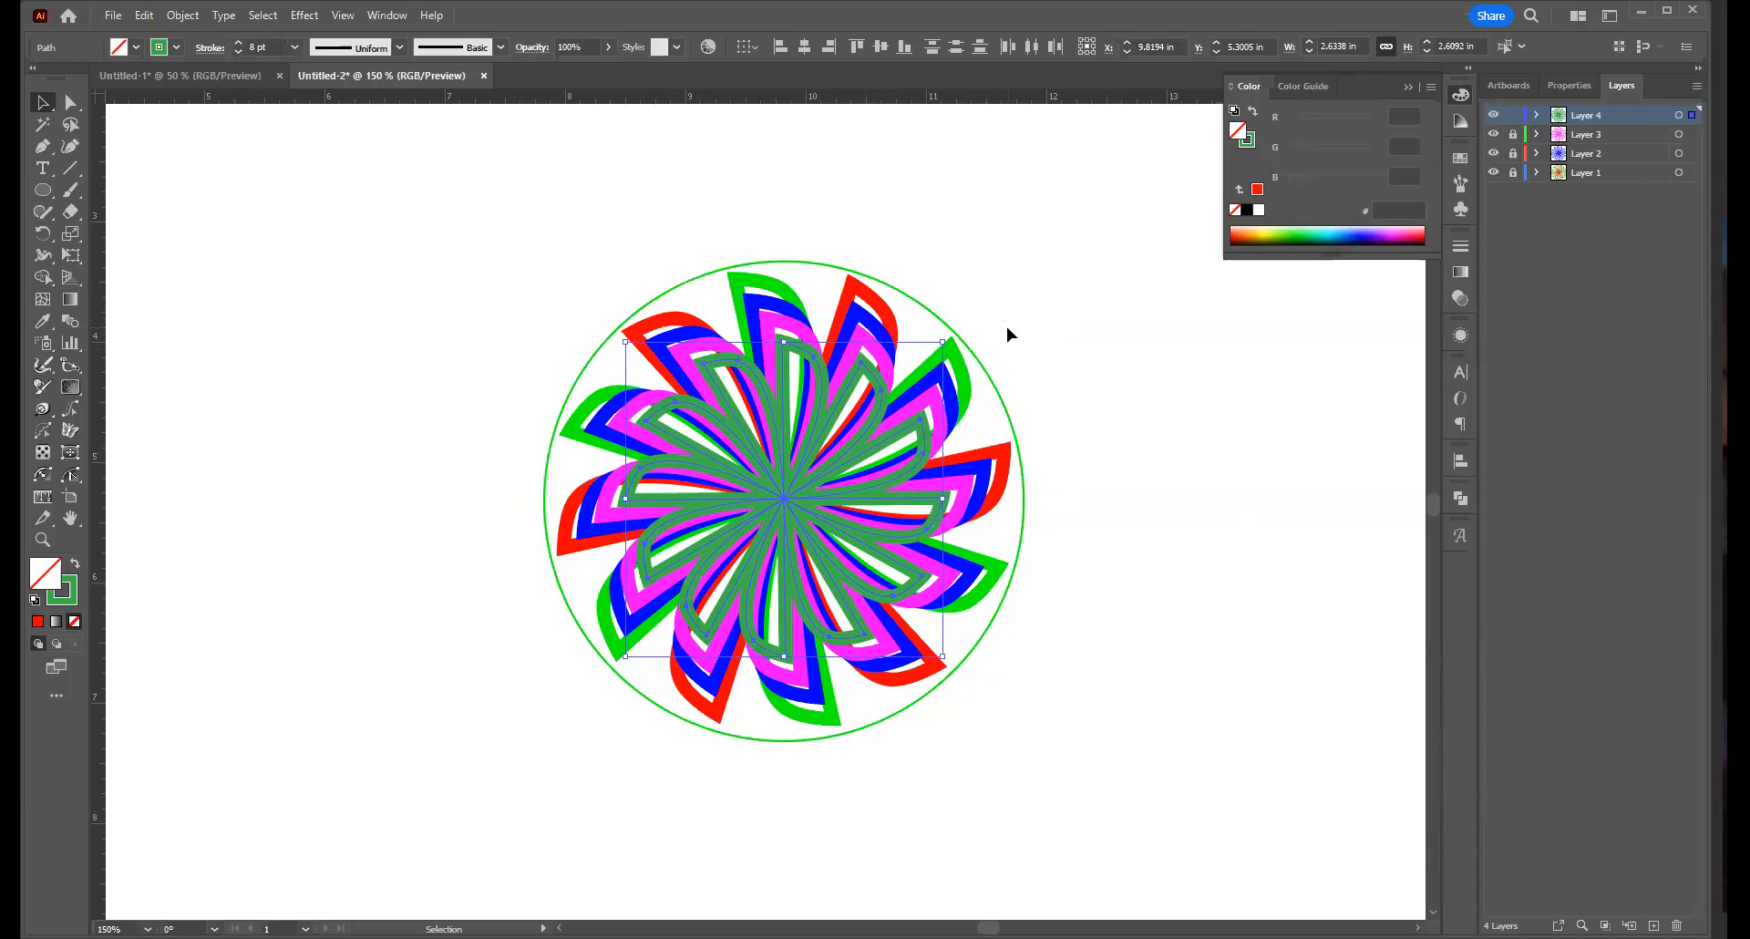
Copy the dark green petals, lock Layer 4, add Layer 5, and paste the copy in place there
{"action": "key", "text": "a"}
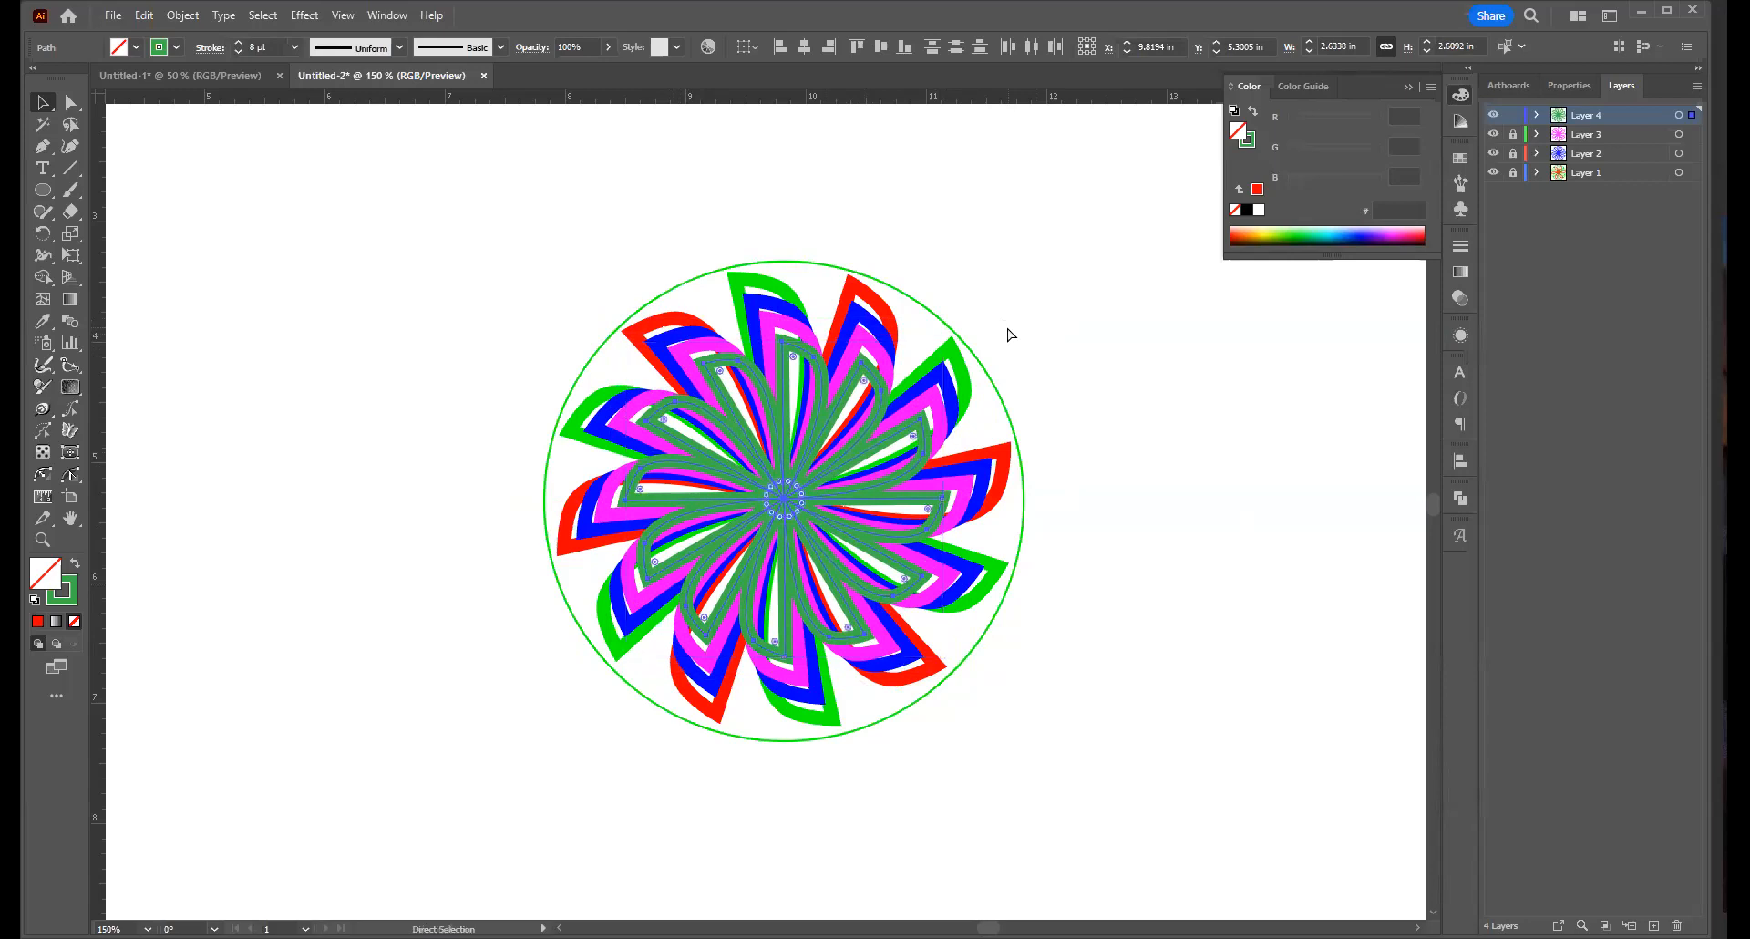
{"action": "left_click", "coordinate": [1513, 115]}
{"action": "left_click", "coordinate": [1653, 925]}
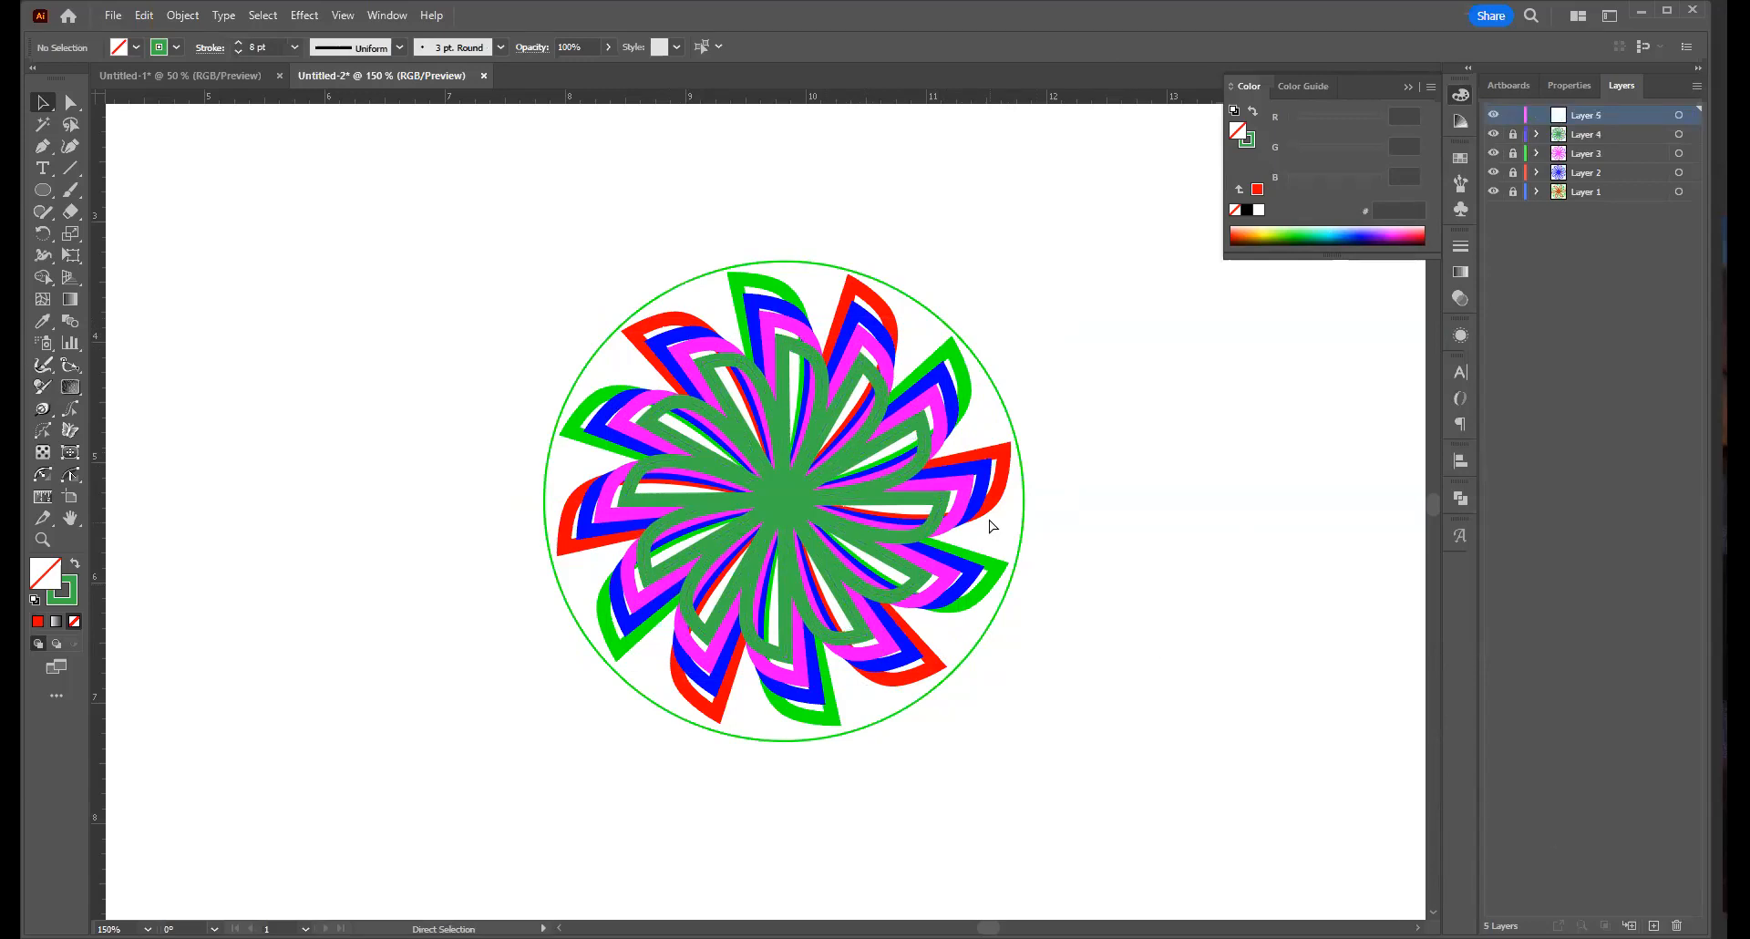
{"action": "key", "text": "ctrl+f"}
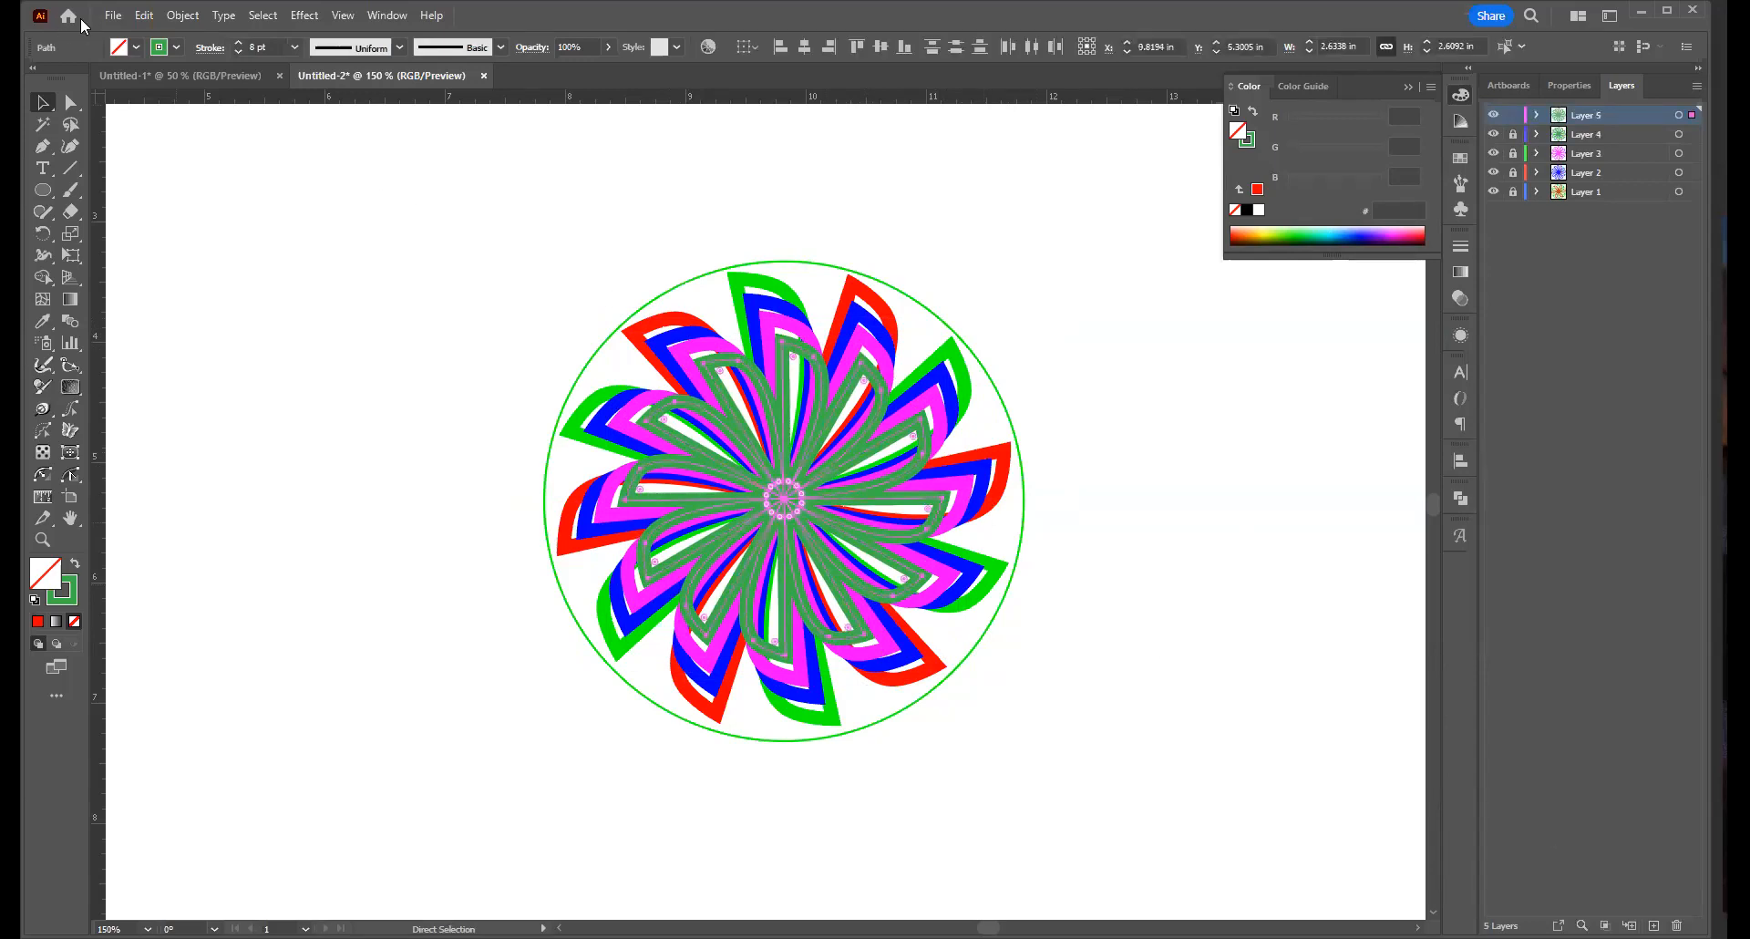
Change the stroke colour of the Layer 5 petals to orange, scale them to about 2.18 in wide and rotate them slightly clockwise
{"action": "left_click", "coordinate": [175, 48]}
{"action": "left_click", "coordinate": [173, 82]}
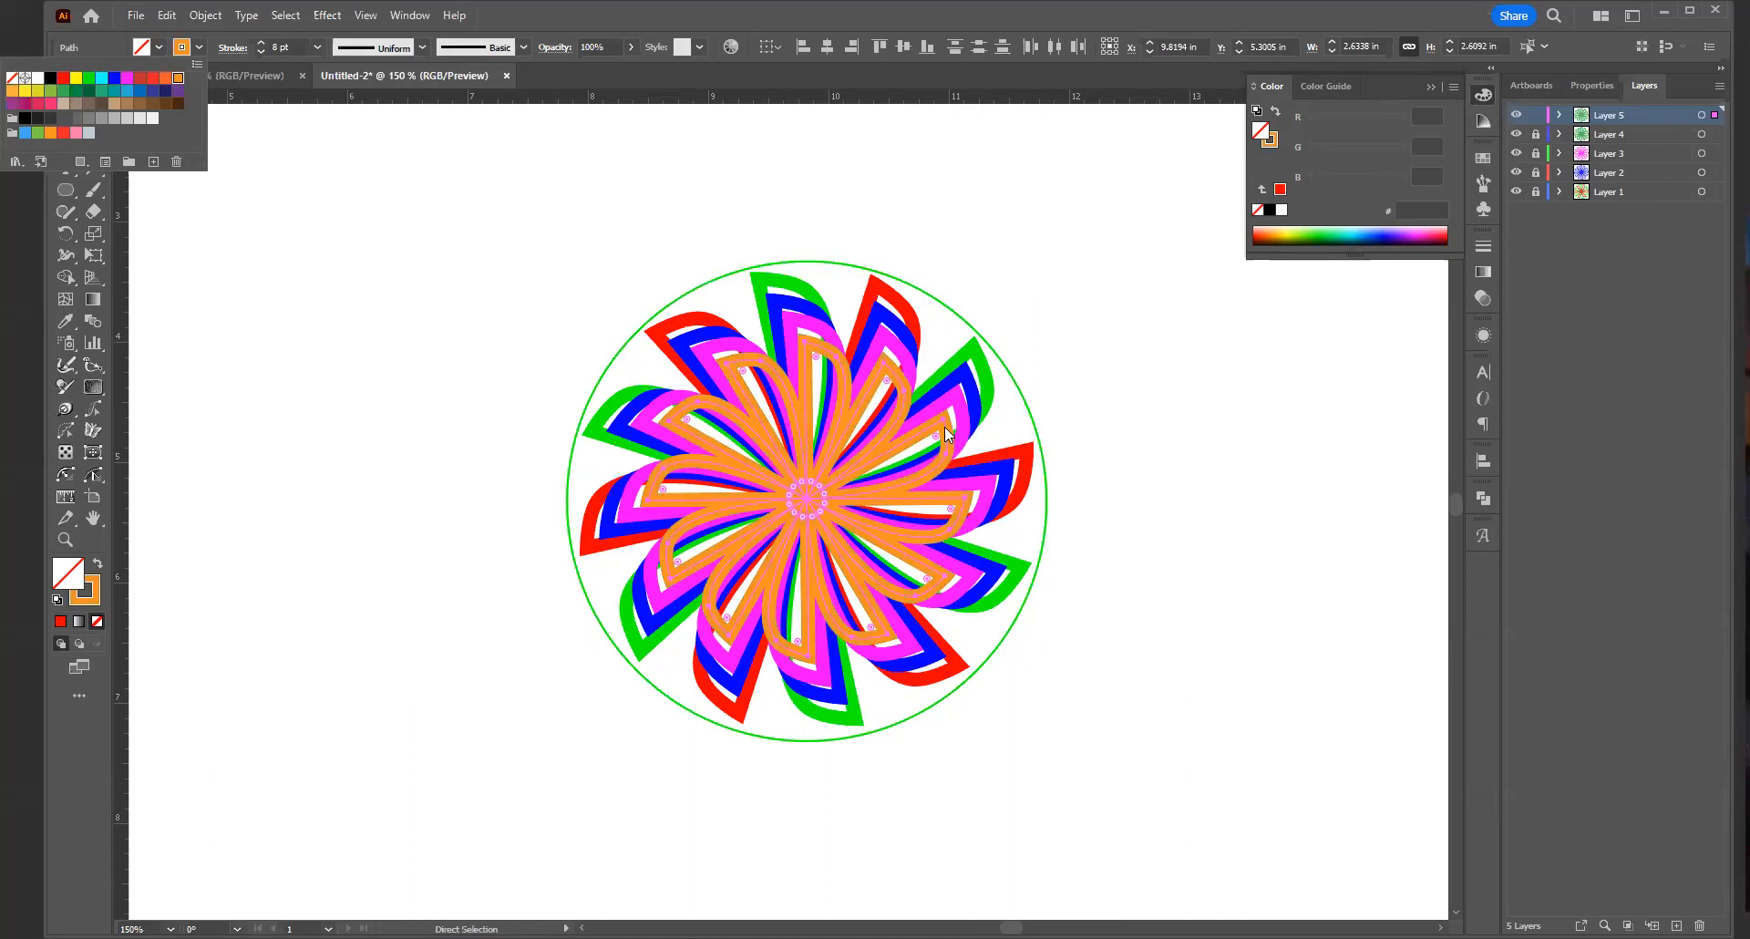
{"action": "key", "text": "v"}
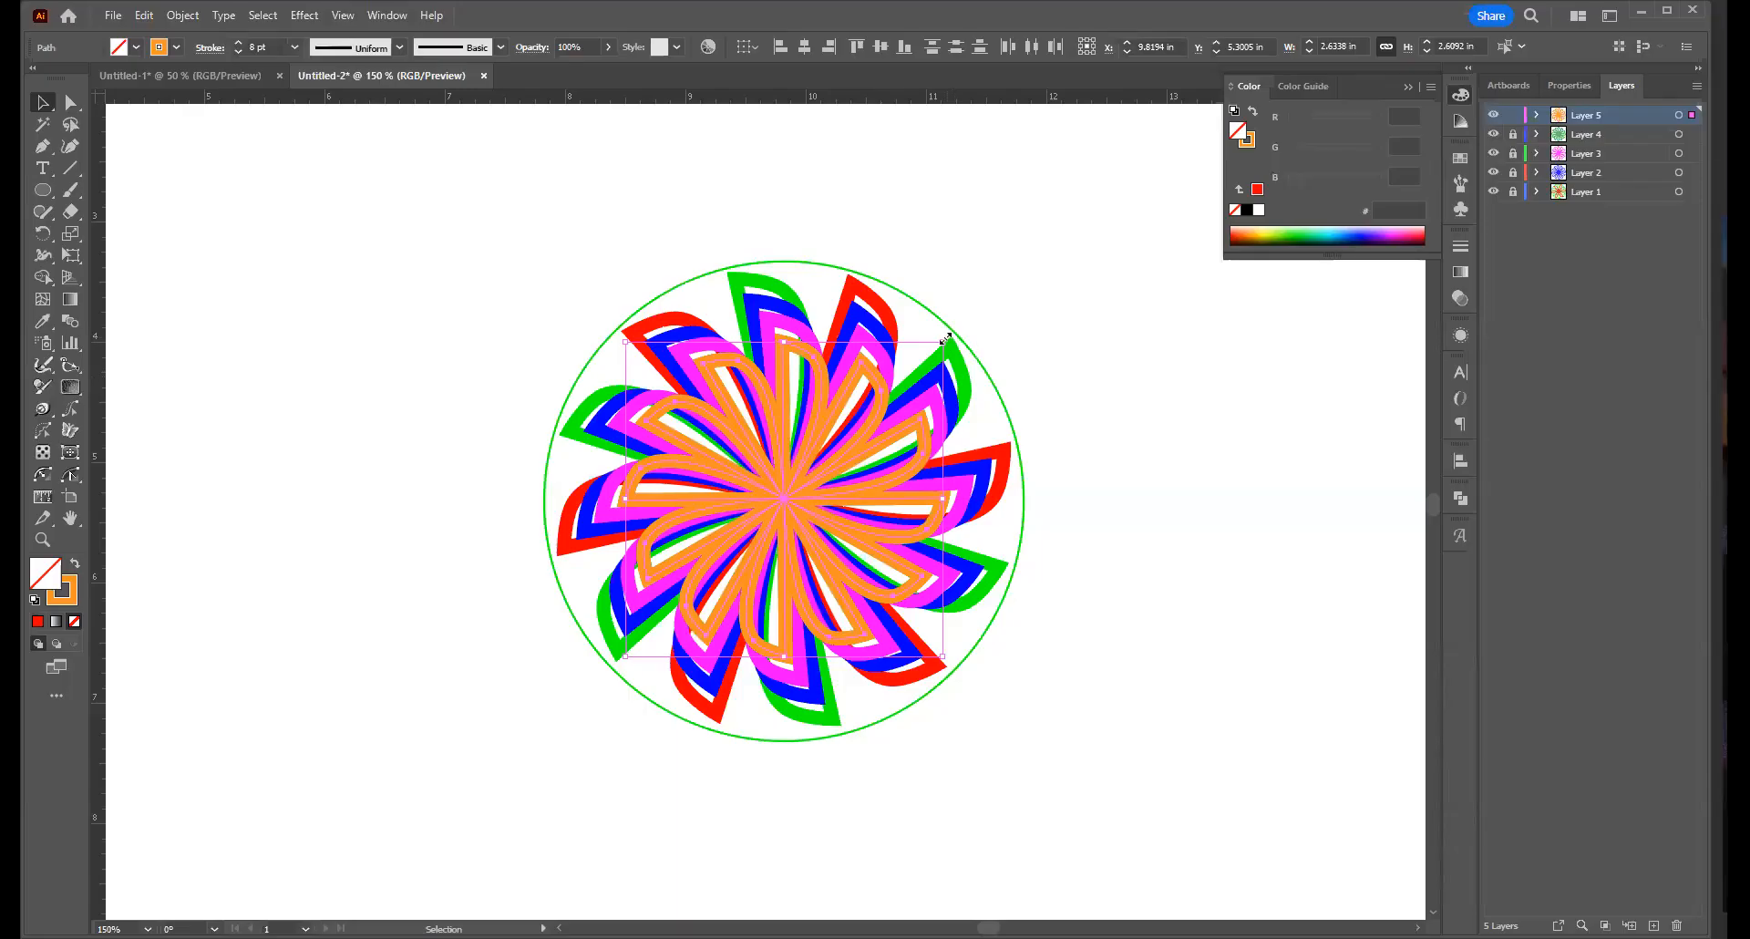
{"action": "left_click_drag", "start_coordinate": [946, 339], "coordinate": [923, 368]}
Copy the orange petals, lock Layer 5, add Layer 6, and paste the copy in place there
{"action": "key", "text": "ctrl"}
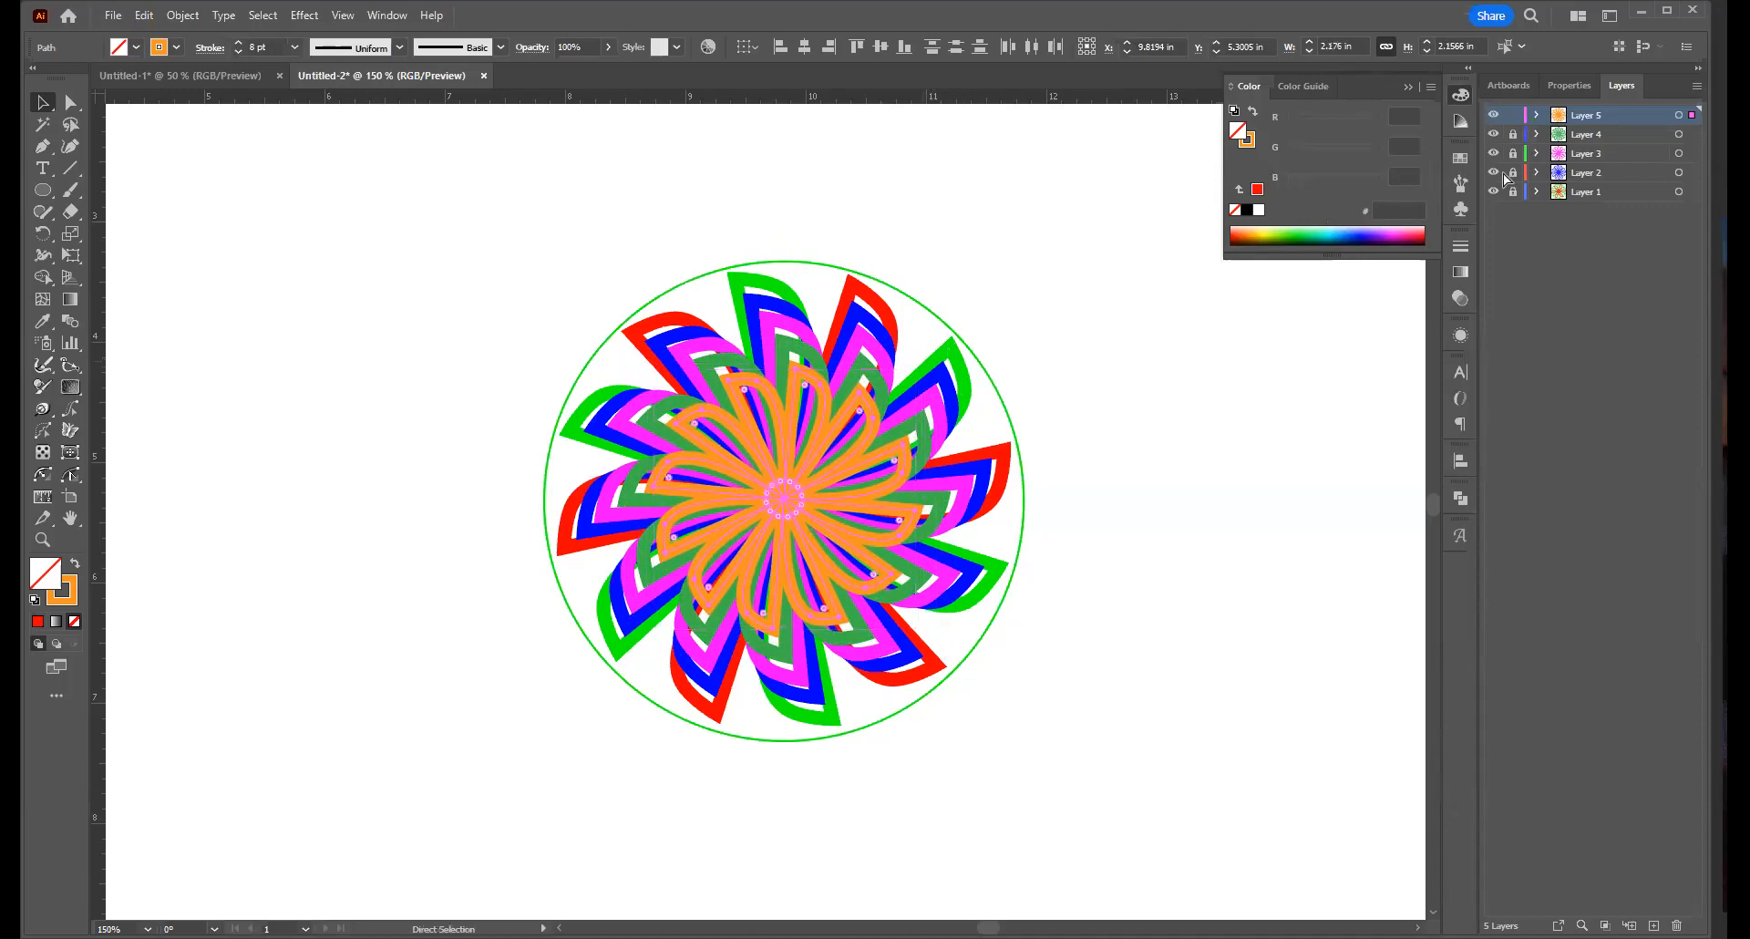
{"action": "left_click", "coordinate": [1513, 115]}
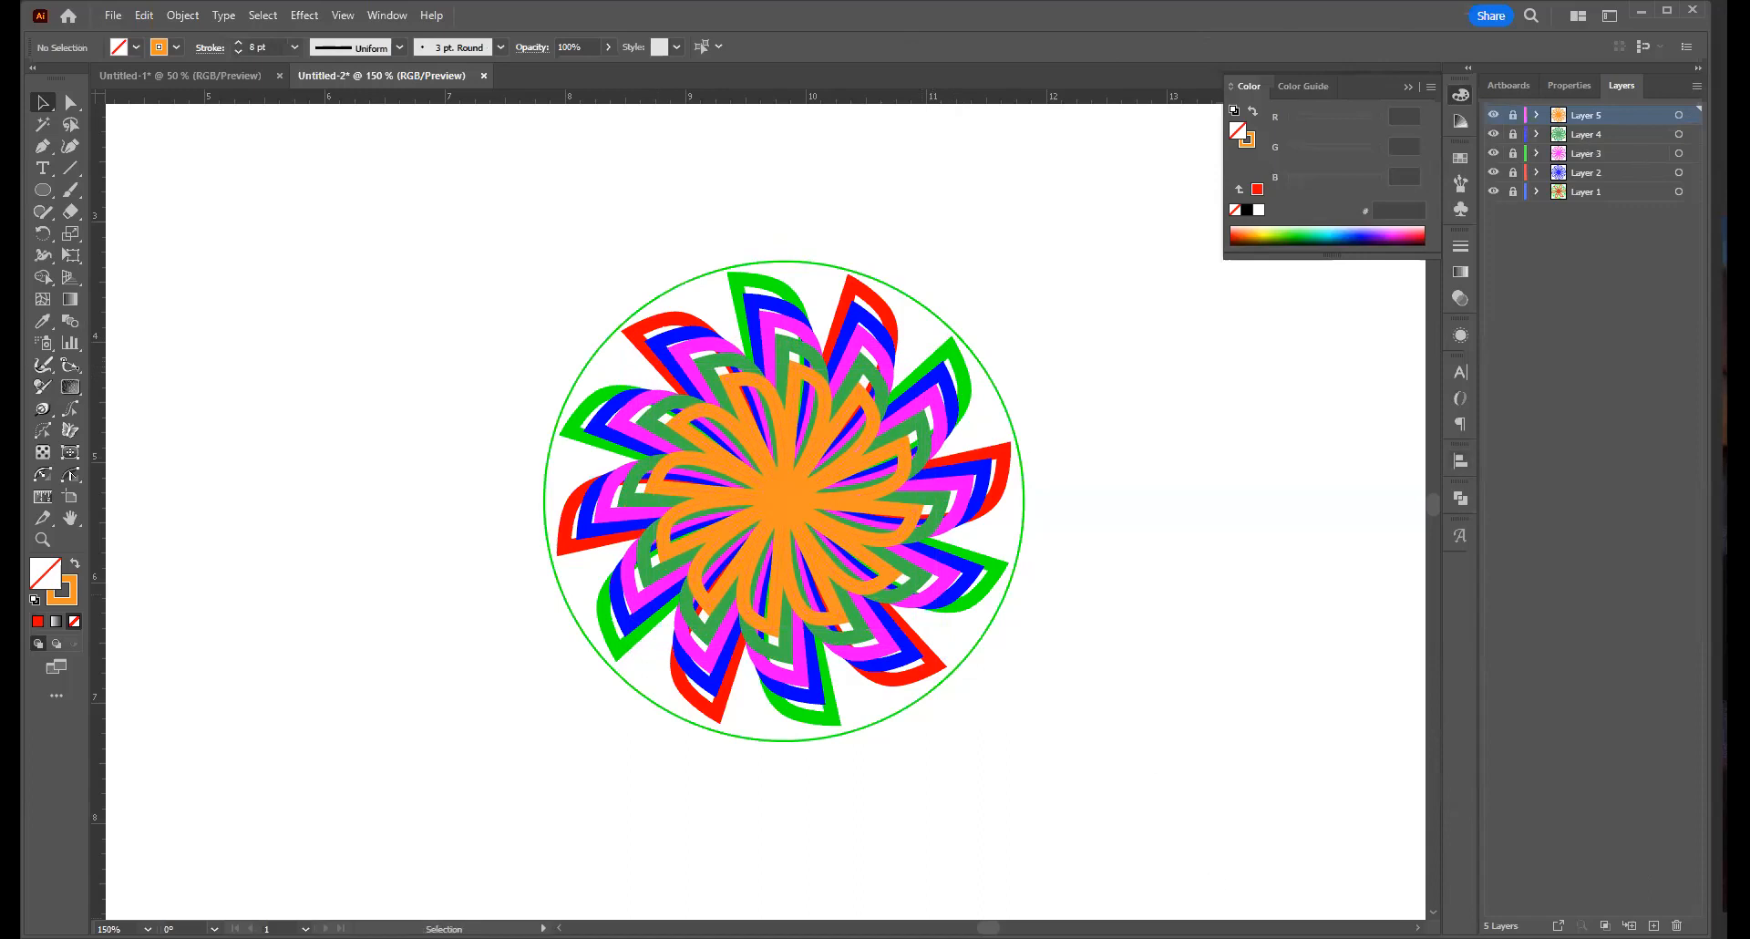
{"action": "left_click", "coordinate": [1654, 925]}
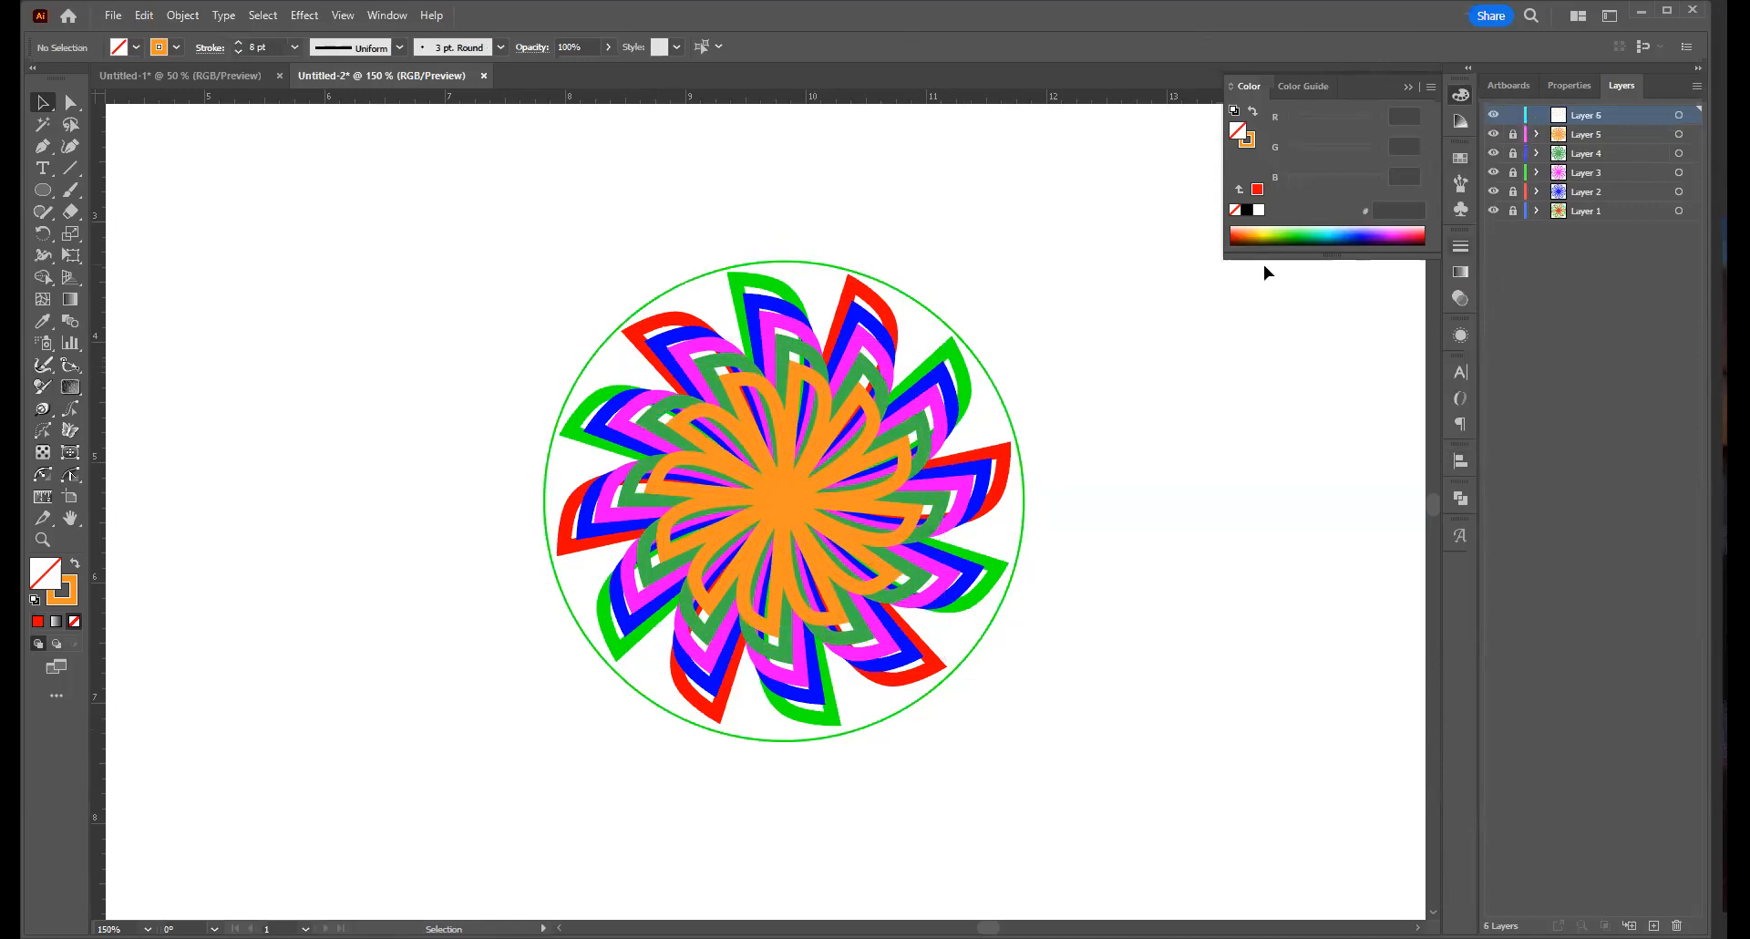
{"action": "key", "text": "a"}
{"action": "key", "text": "ctrl+a"}
{"action": "key", "text": "v"}
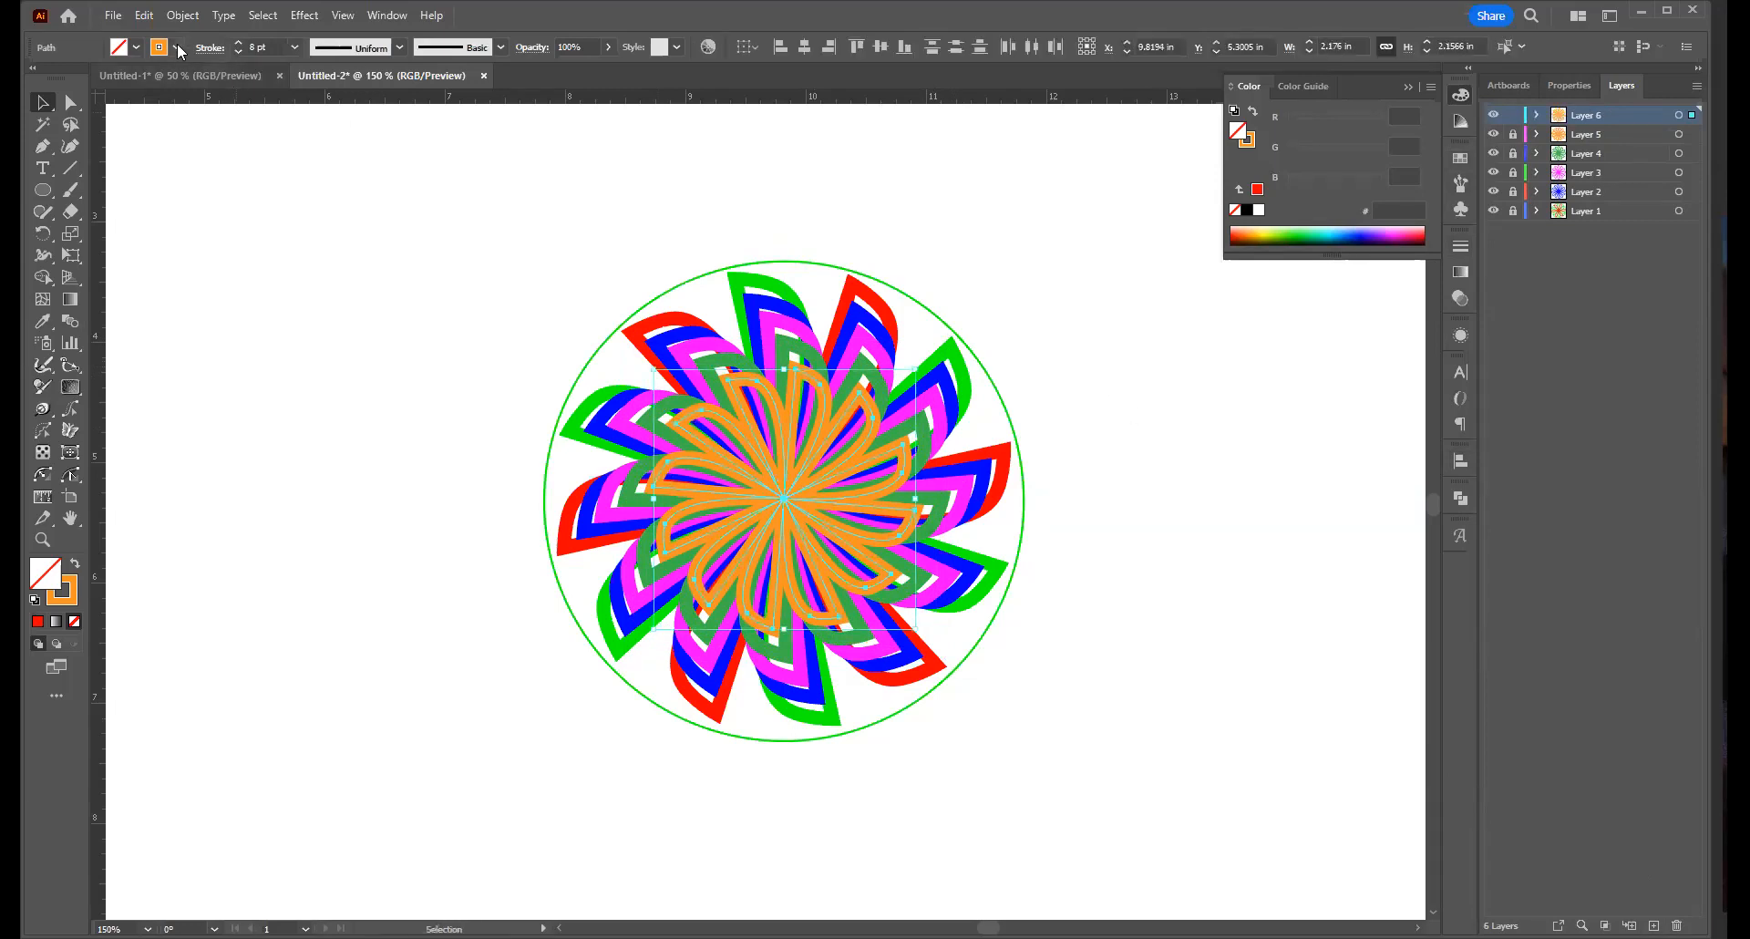
Change the stroke colour of the Layer 6 petals to cyan, scale them to about 1.66 in wide and rotate them about their centre
{"action": "left_click", "coordinate": [177, 47]}
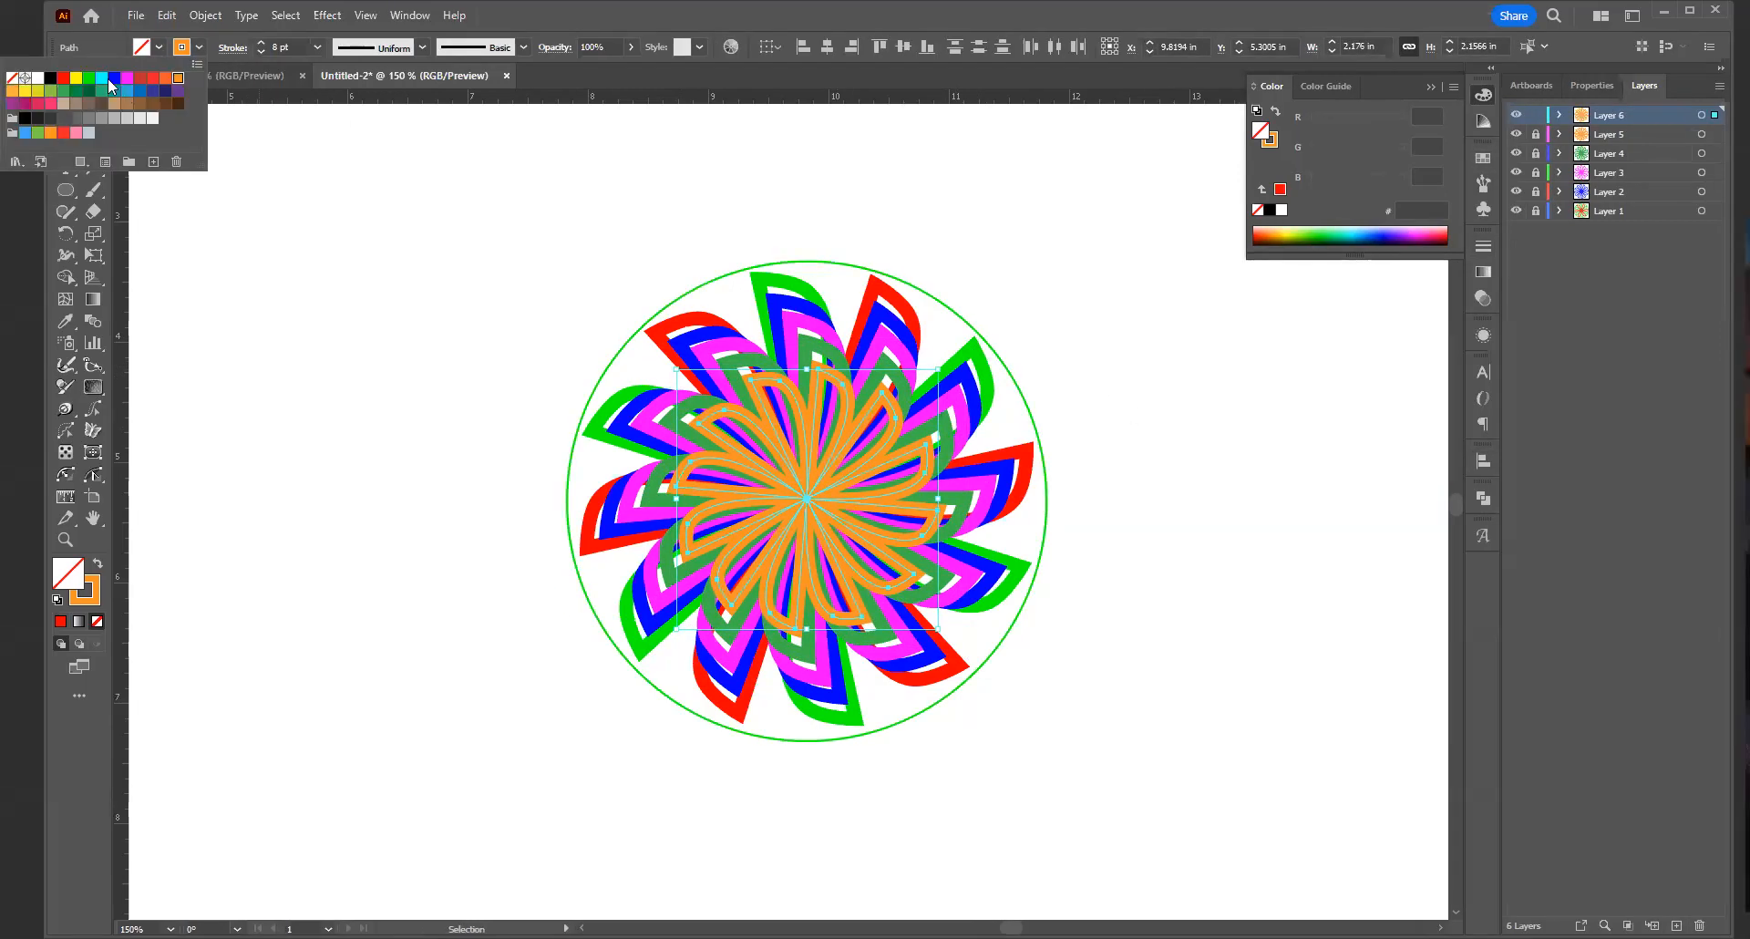
{"action": "left_click", "coordinate": [78, 79]}
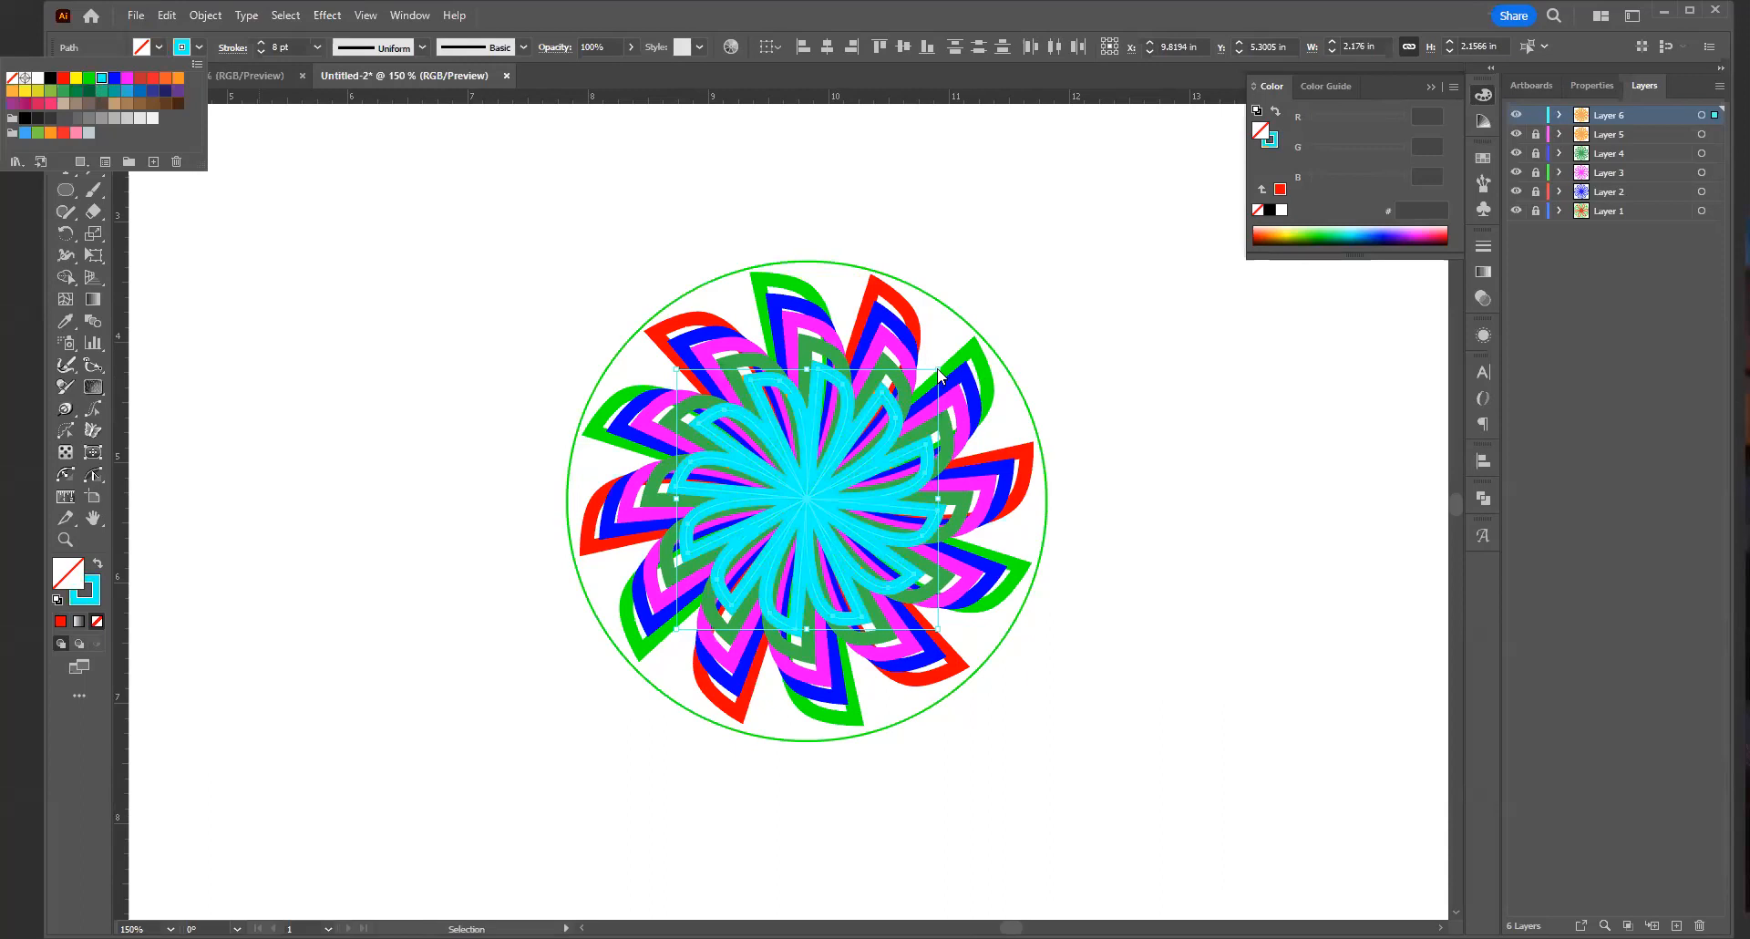
{"action": "left_click", "coordinate": [980, 369]}
{"action": "mouse_move", "coordinate": [912, 373]}
{"action": "left_mouse_down"}
{"action": "mouse_move", "coordinate": [908, 415]}
{"action": "mouse_move", "coordinate": [891, 398]}
{"action": "left_mouse_up"}
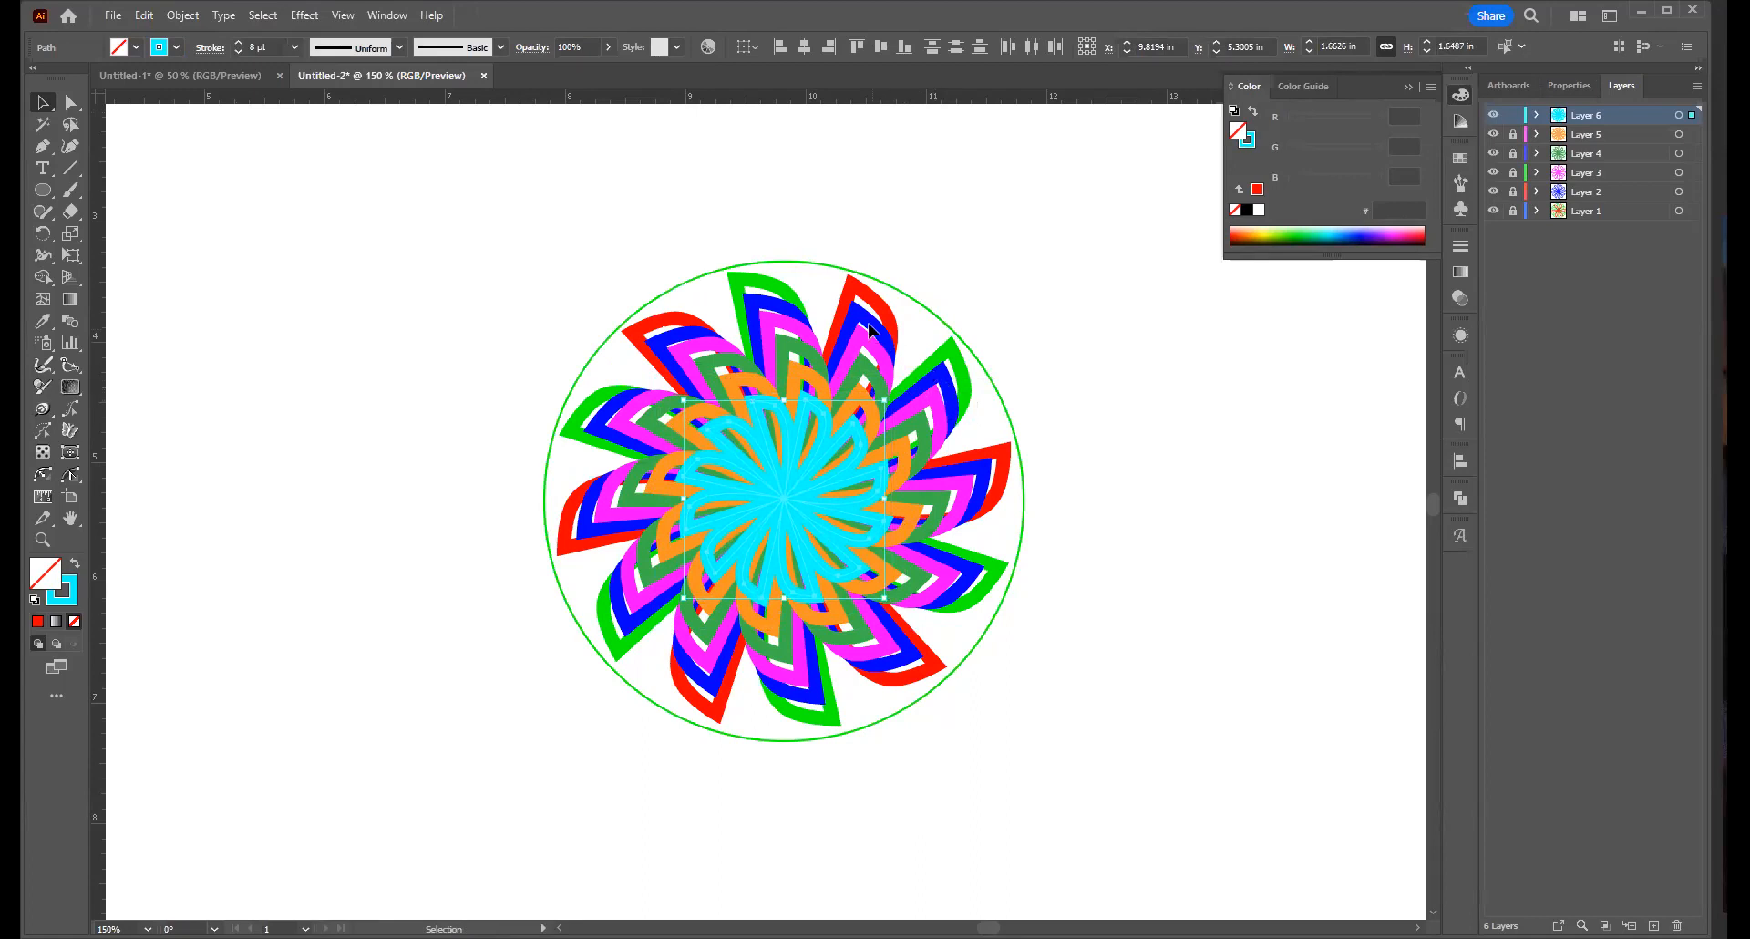
Reselect all the cyan petals and try to rotate them slightly about their centre
{"action": "left_click", "coordinate": [1041, 418]}
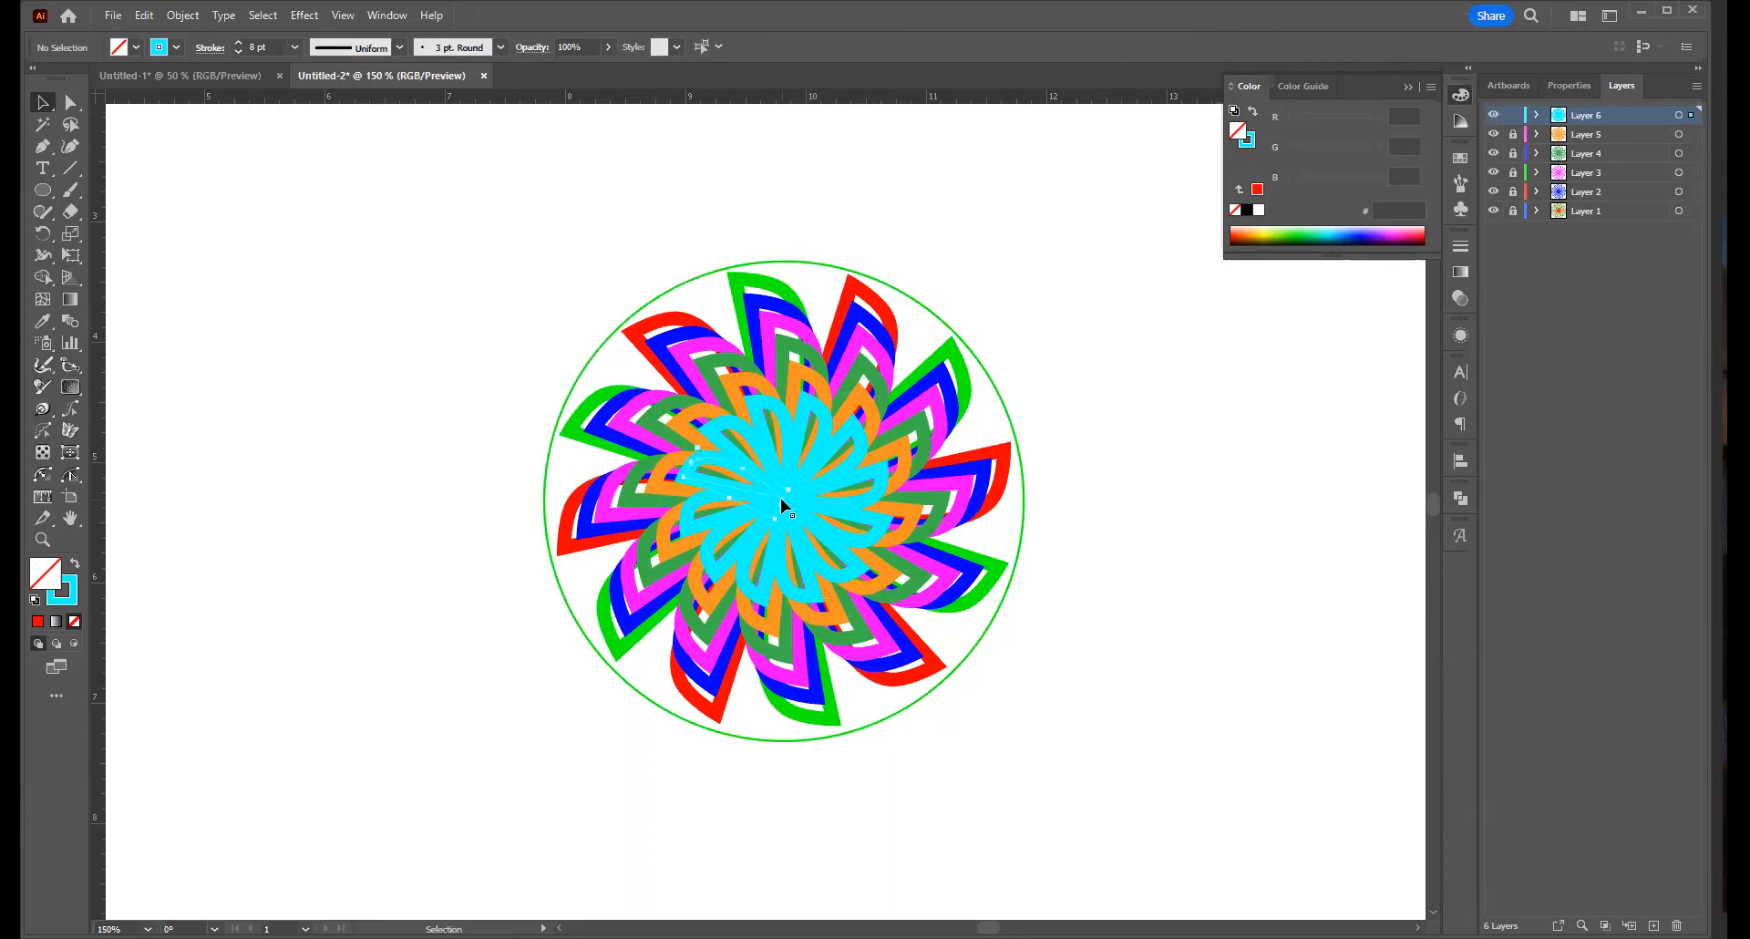
{"action": "left_click", "coordinate": [833, 510]}
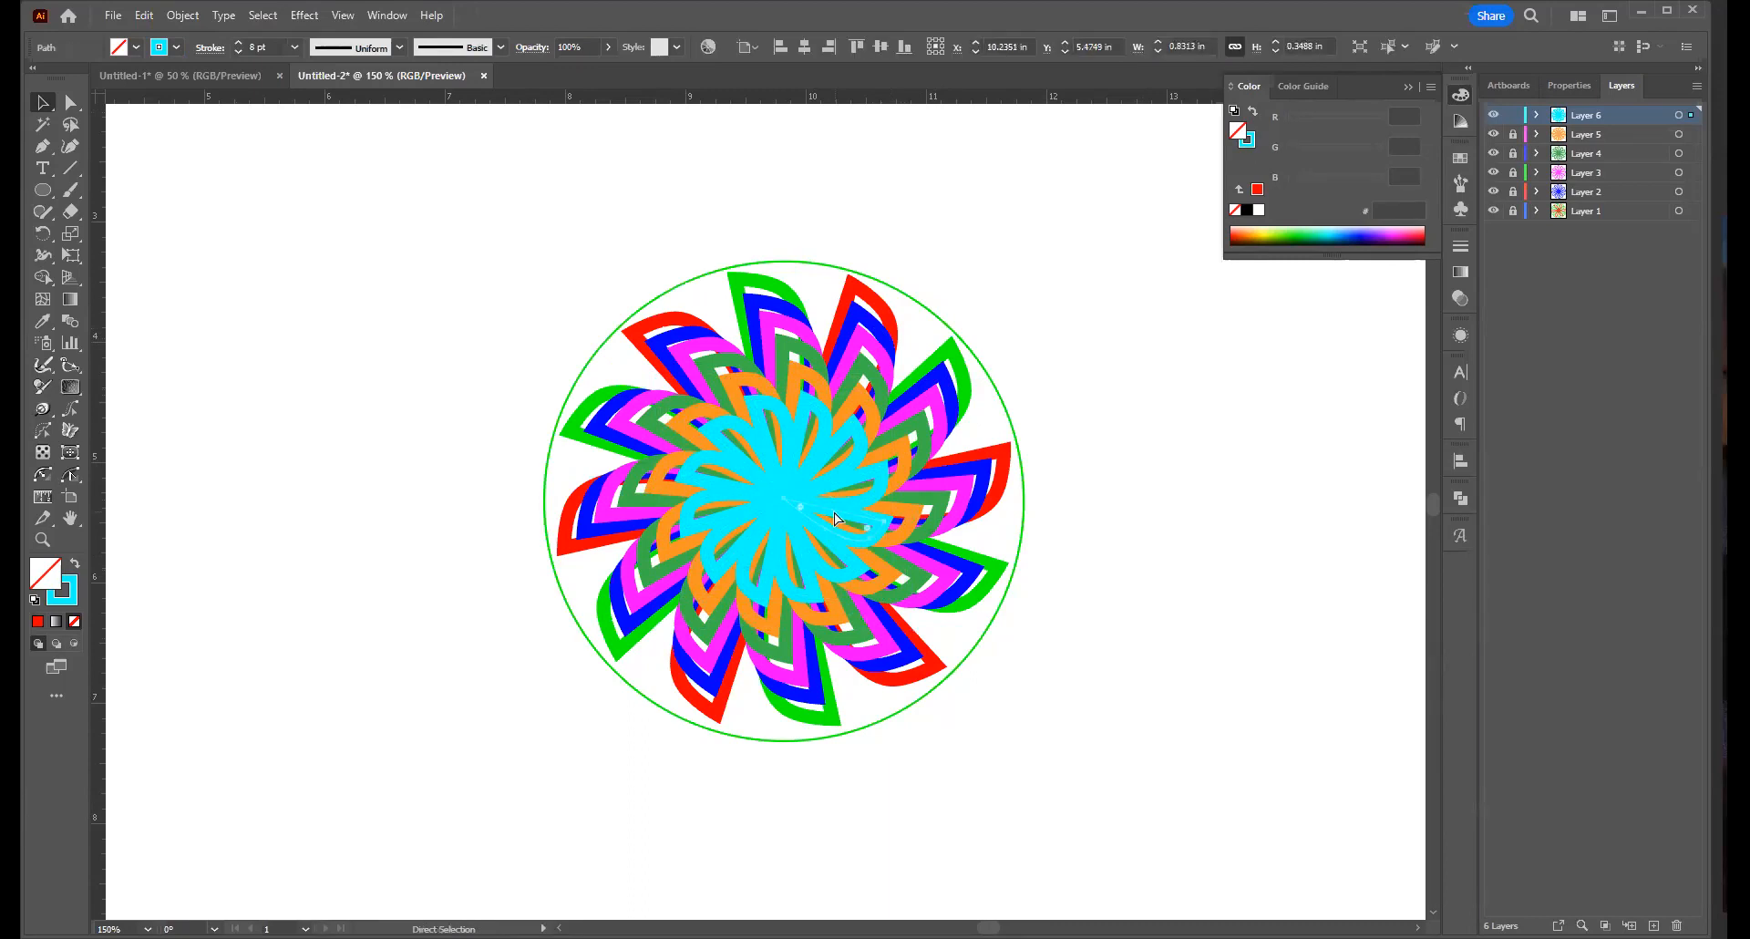
{"action": "key", "text": "ctrl+a"}
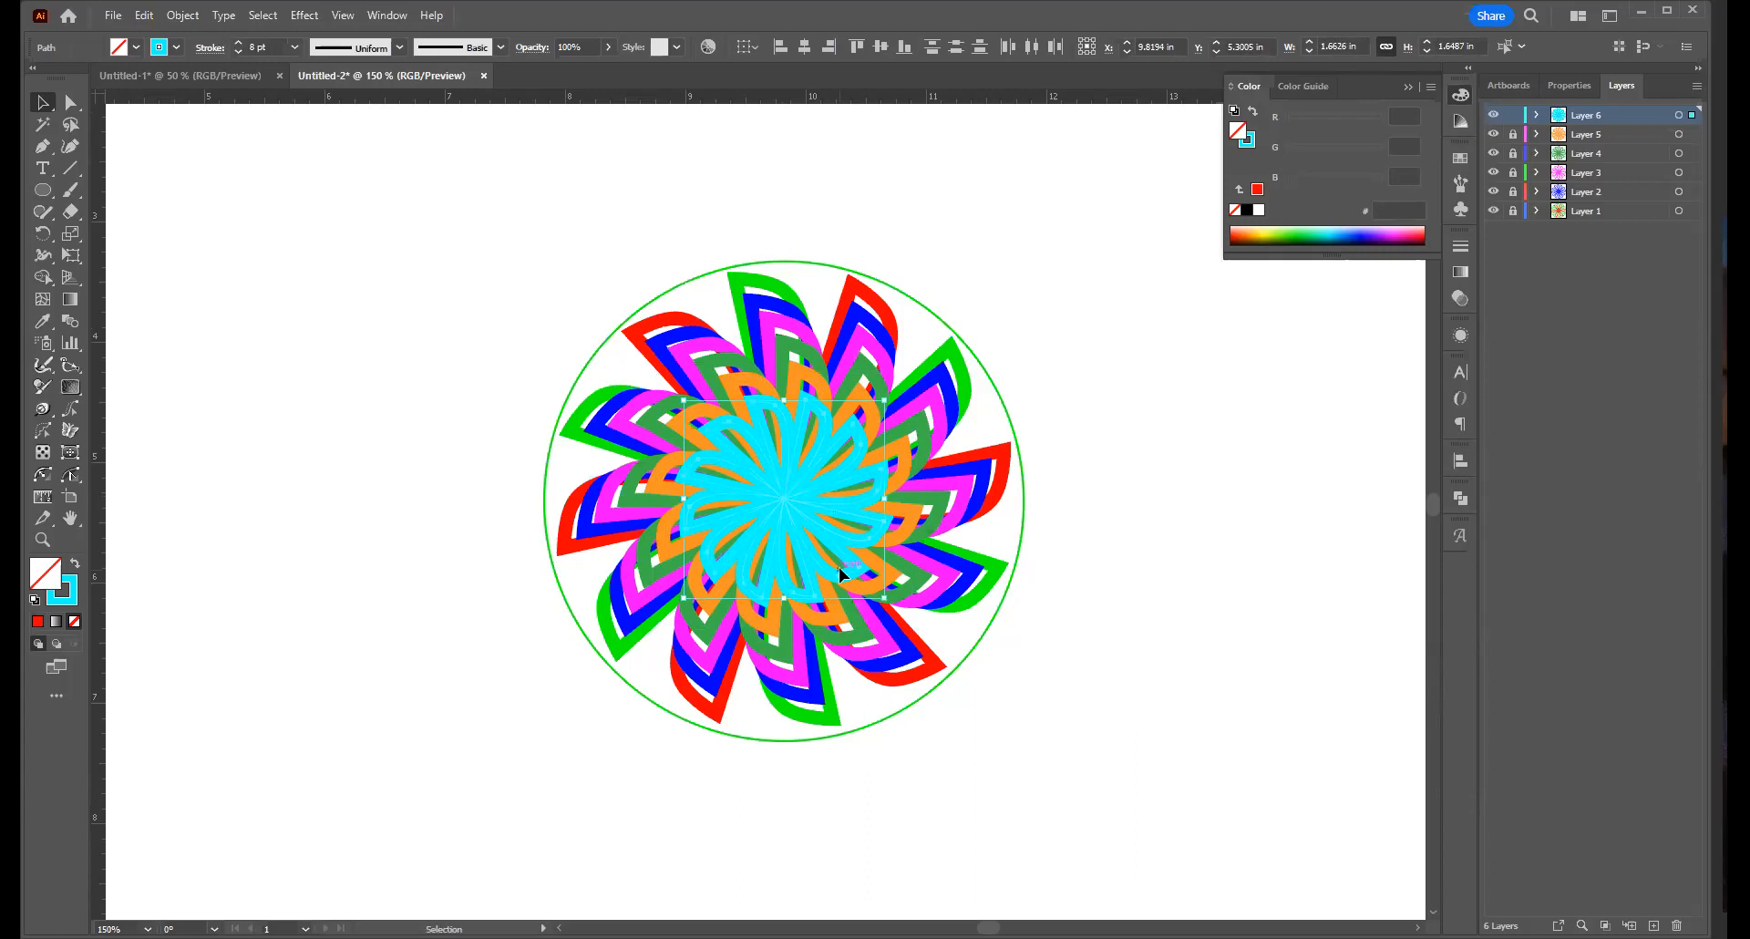
{"action": "mouse_move", "coordinate": [891, 392]}
{"action": "left_mouse_down"}
{"action": "mouse_move", "coordinate": [913, 437]}
{"action": "mouse_move", "coordinate": [875, 375]}
{"action": "left_mouse_up"}
Copy the cyan petals, add Layer 7, lock Layer 6, and paste the copy in place on the new layer
{"action": "key", "text": "a"}
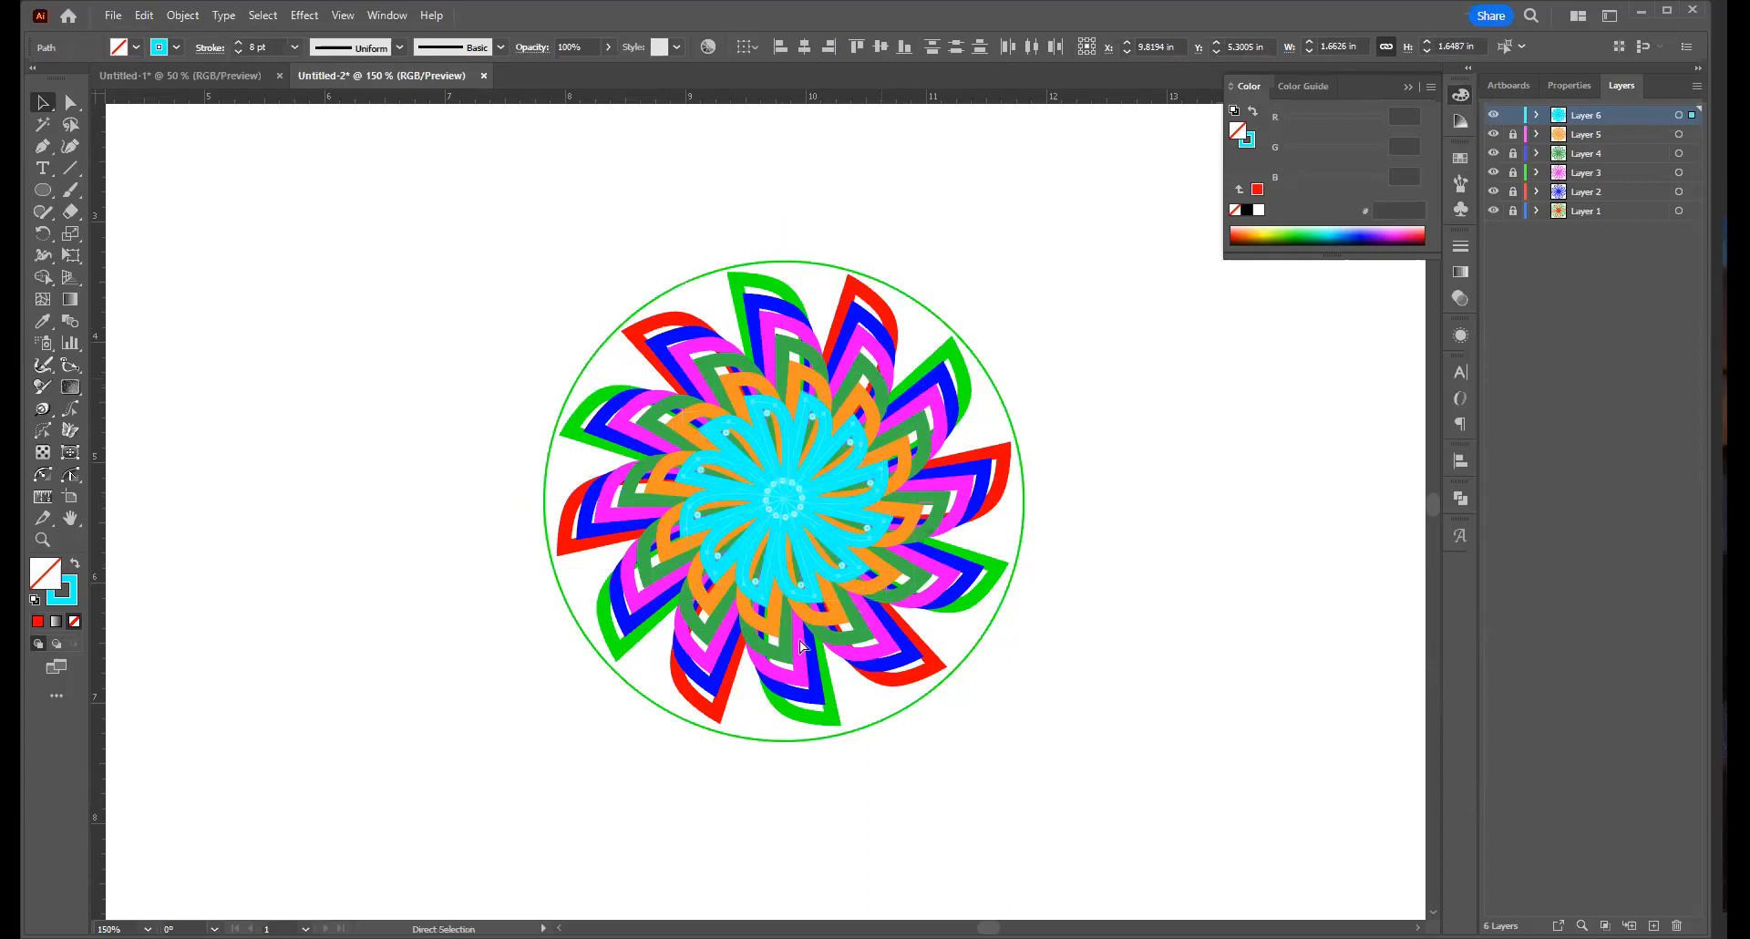
{"action": "key", "text": "v"}
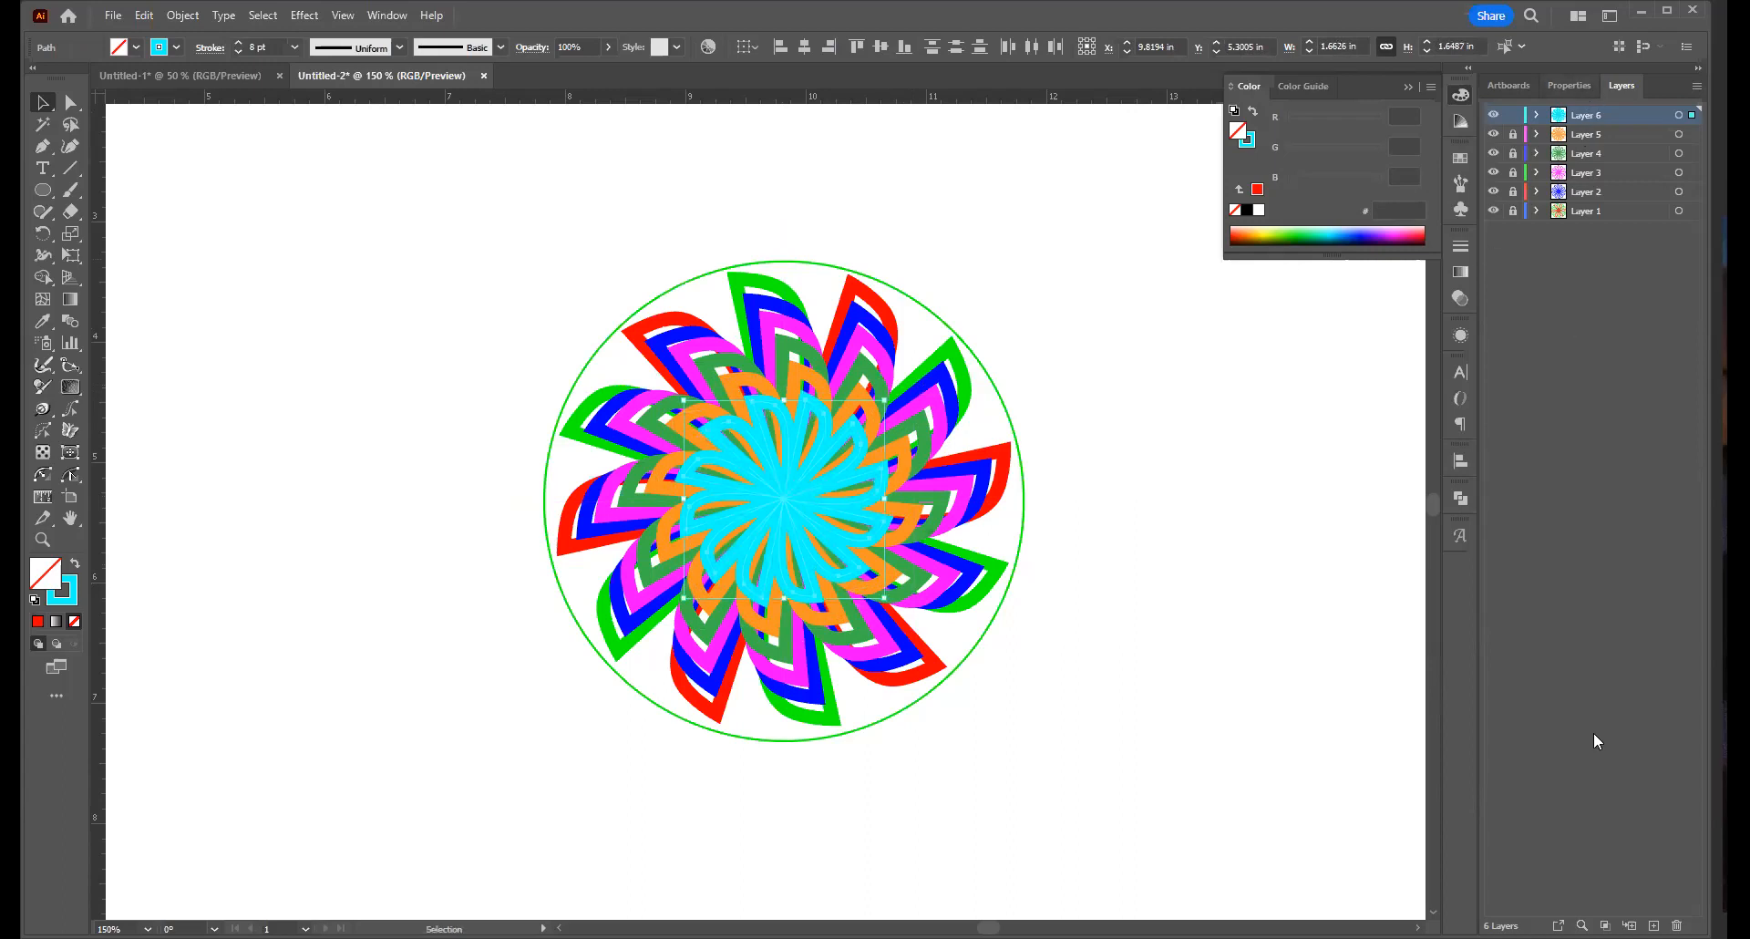
{"action": "left_click", "coordinate": [1654, 926]}
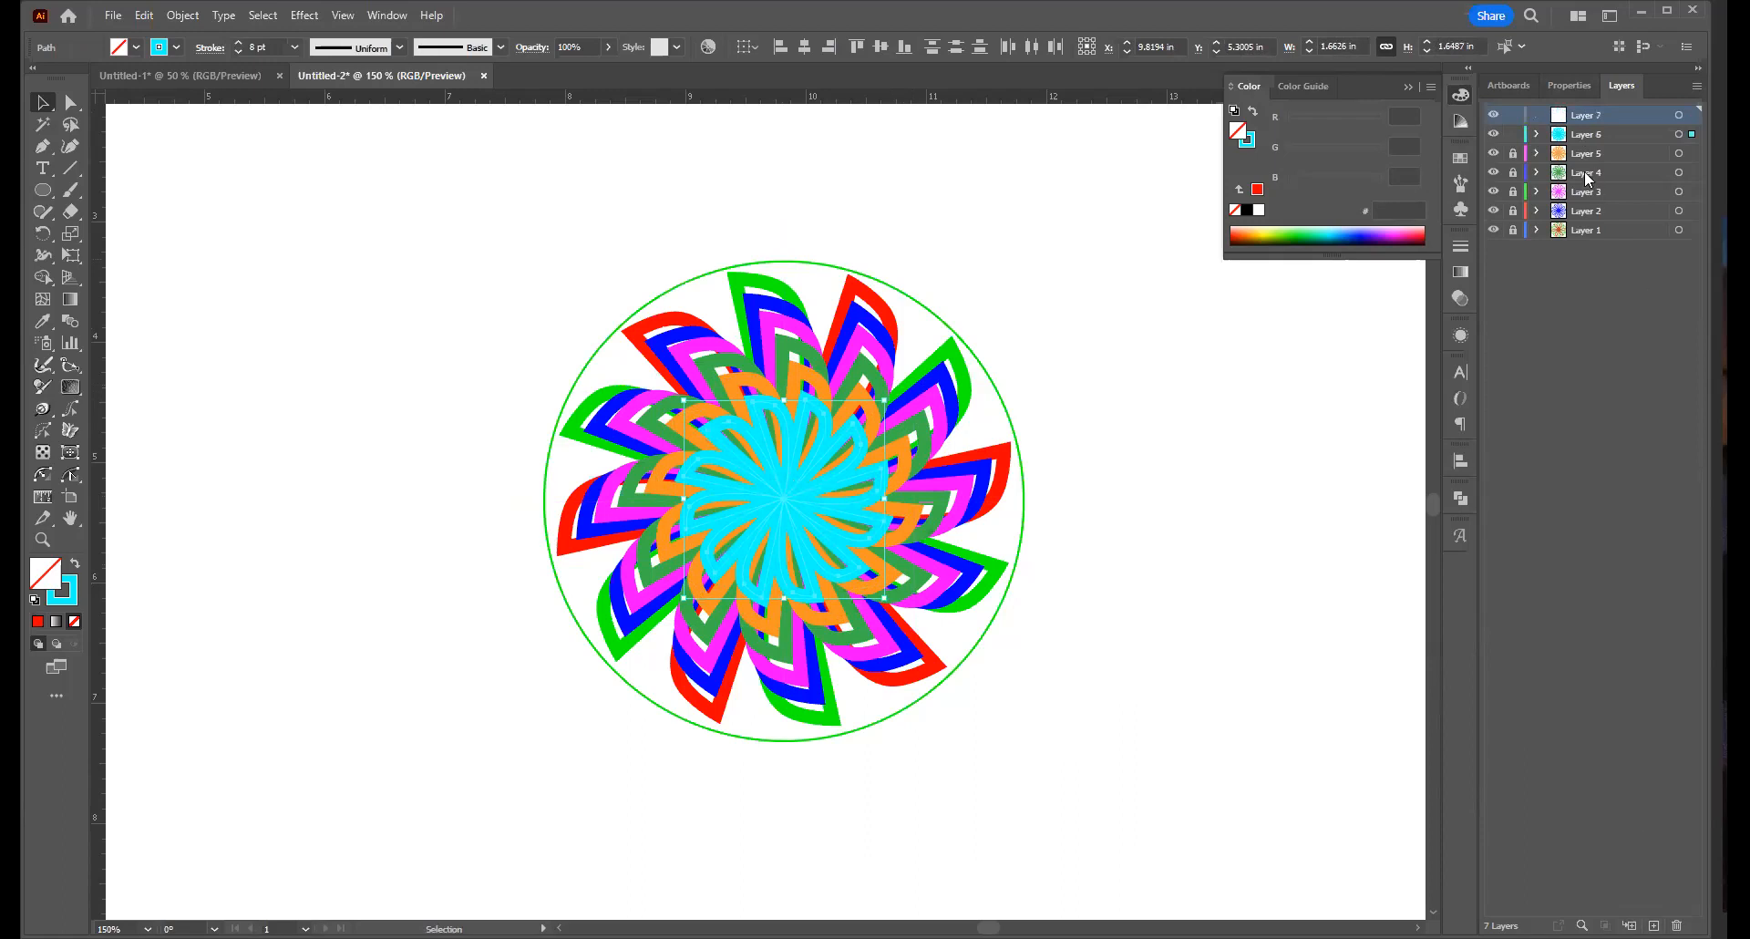
{"action": "left_click", "coordinate": [1515, 134]}
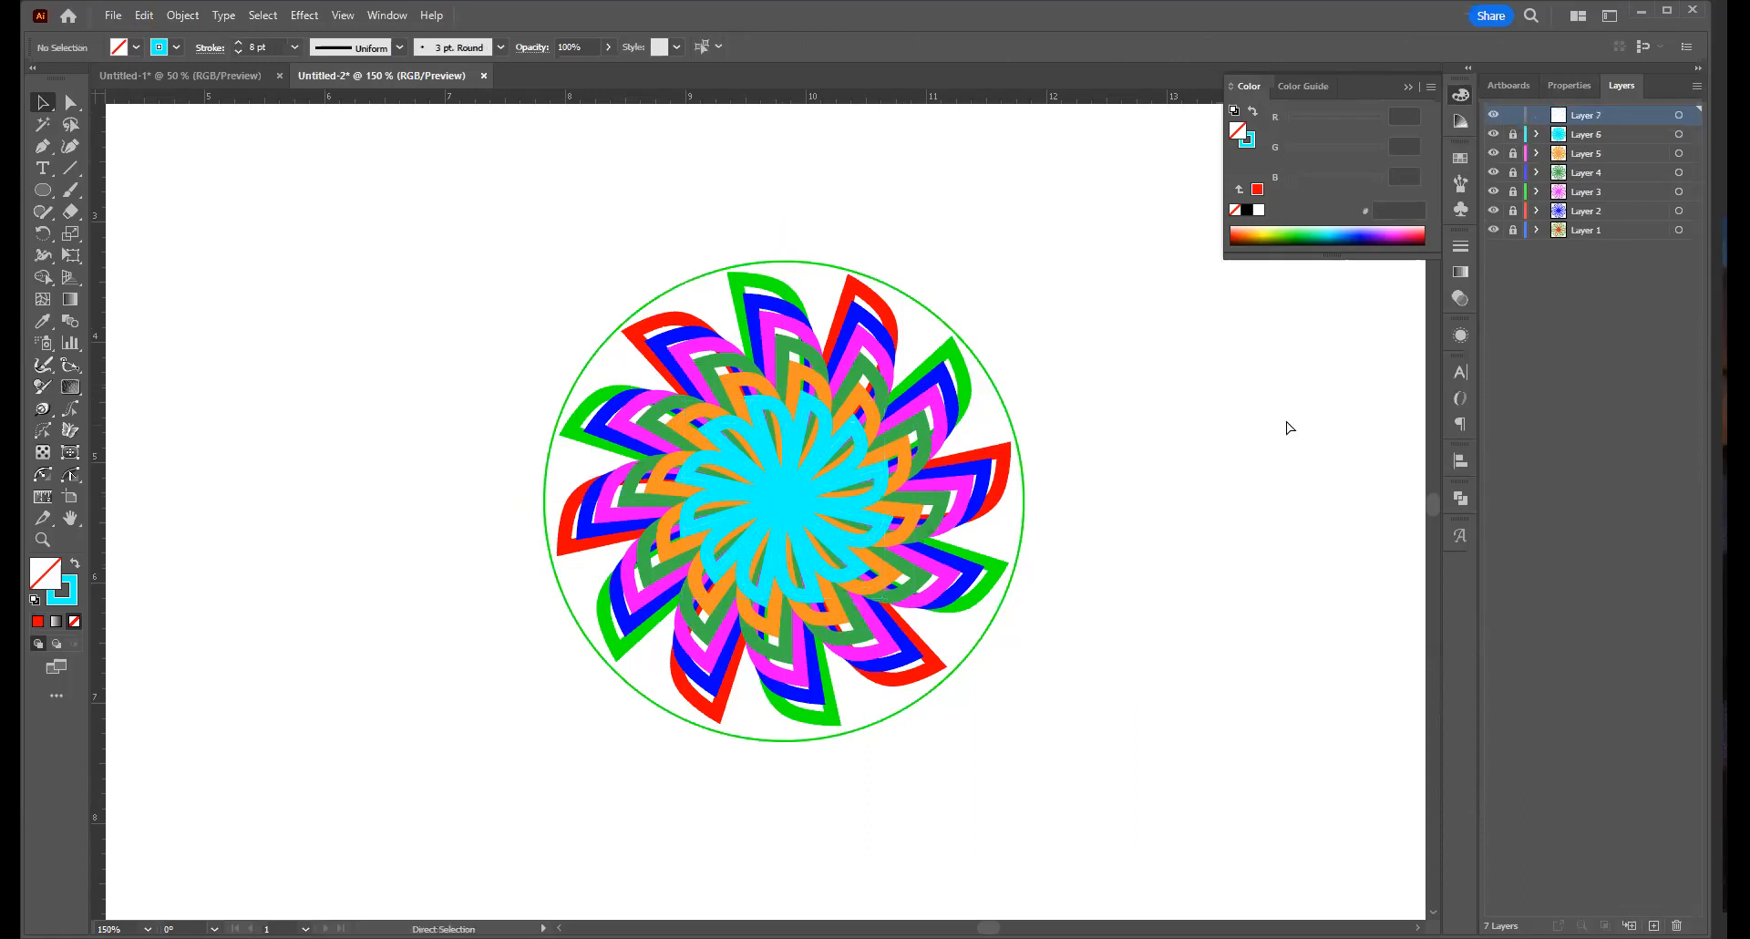
{"action": "key", "text": "ctrl+f"}
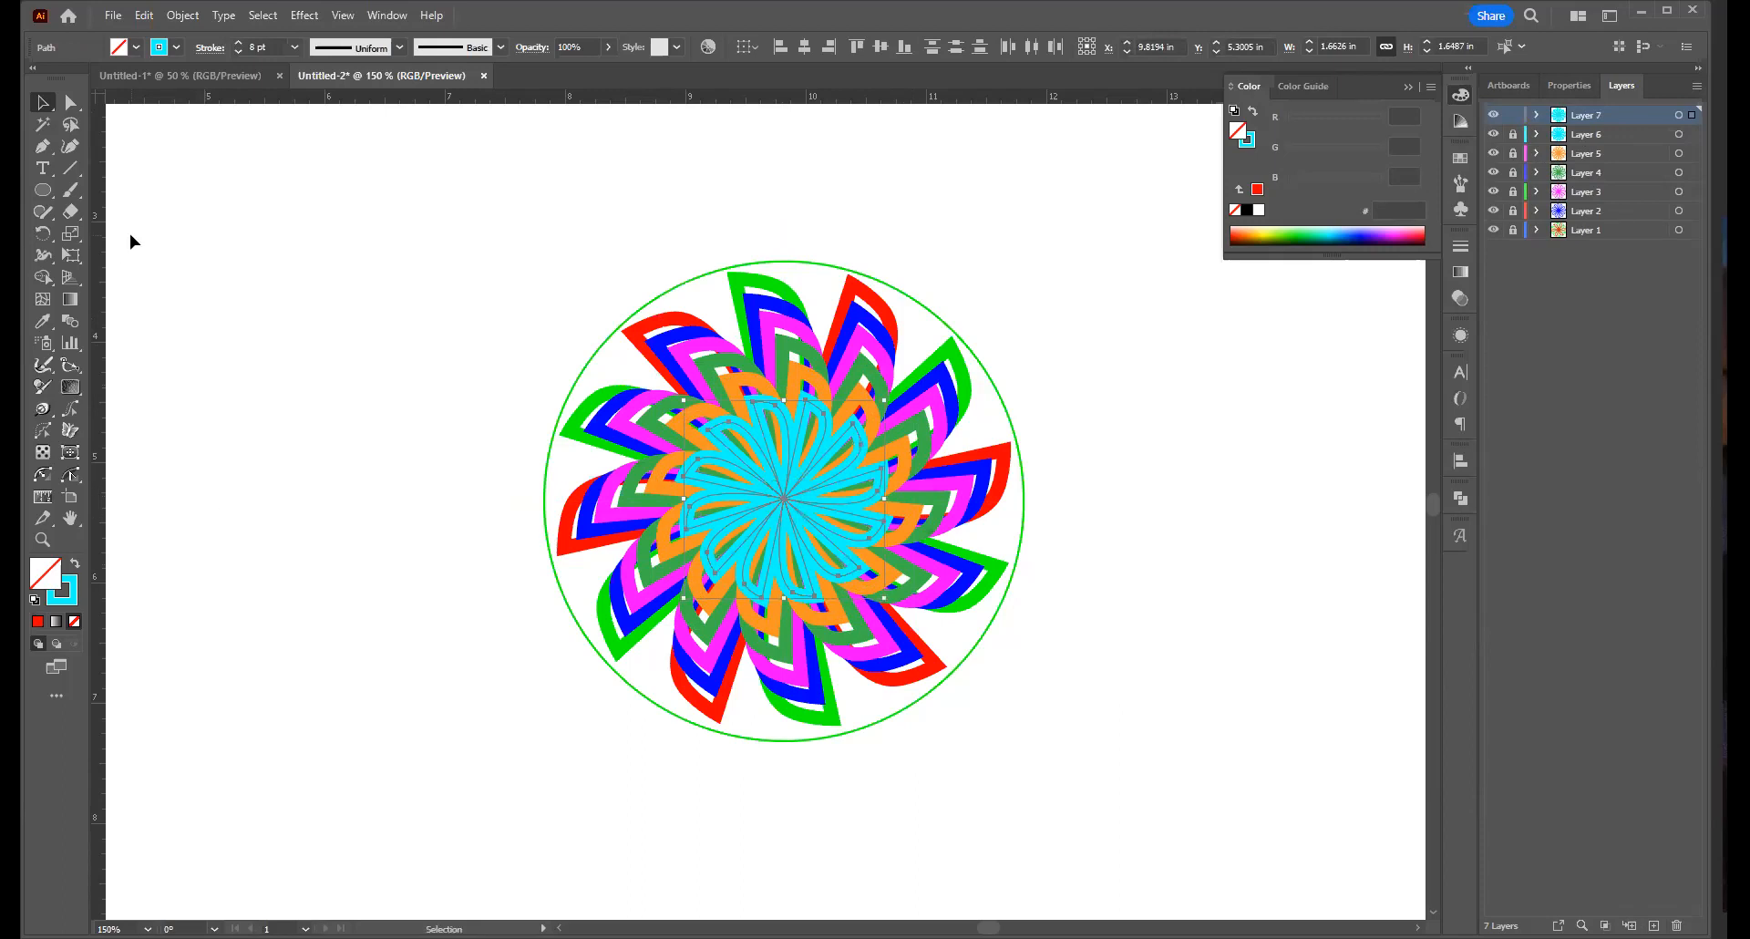
Change the stroke colour of the Layer 7 petals to medium blue, scale them to about 1.27 in wide and rotate them about their centre
{"action": "left_click", "coordinate": [176, 49]}
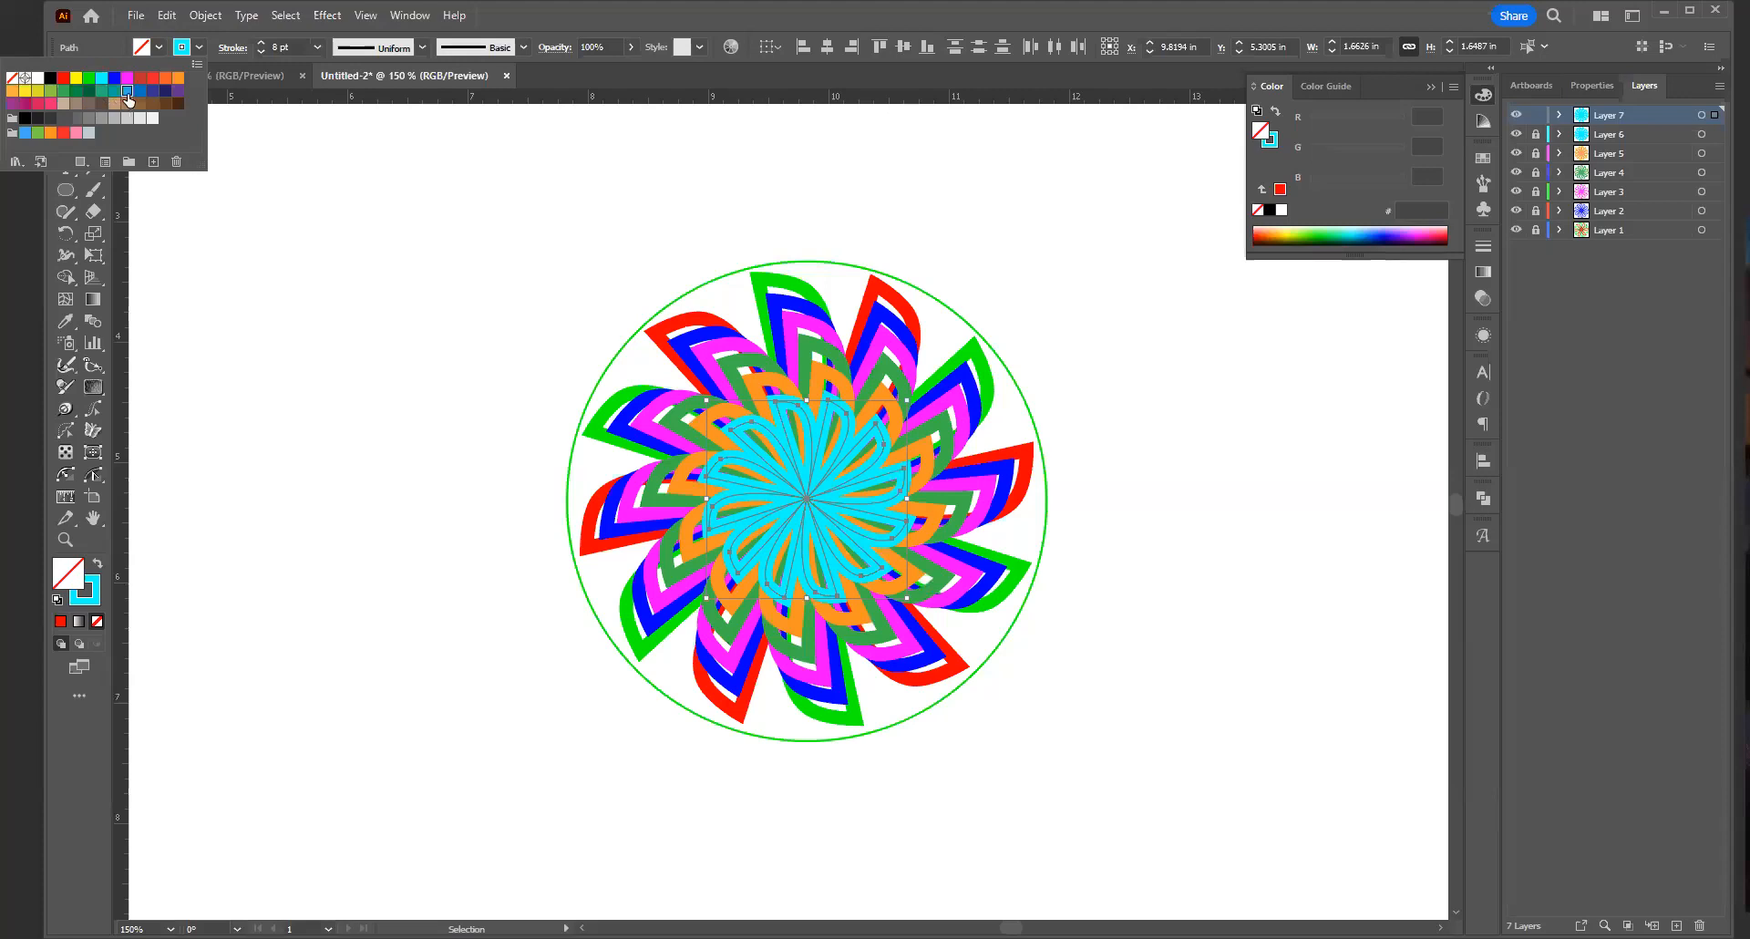
{"action": "left_click", "coordinate": [127, 91]}
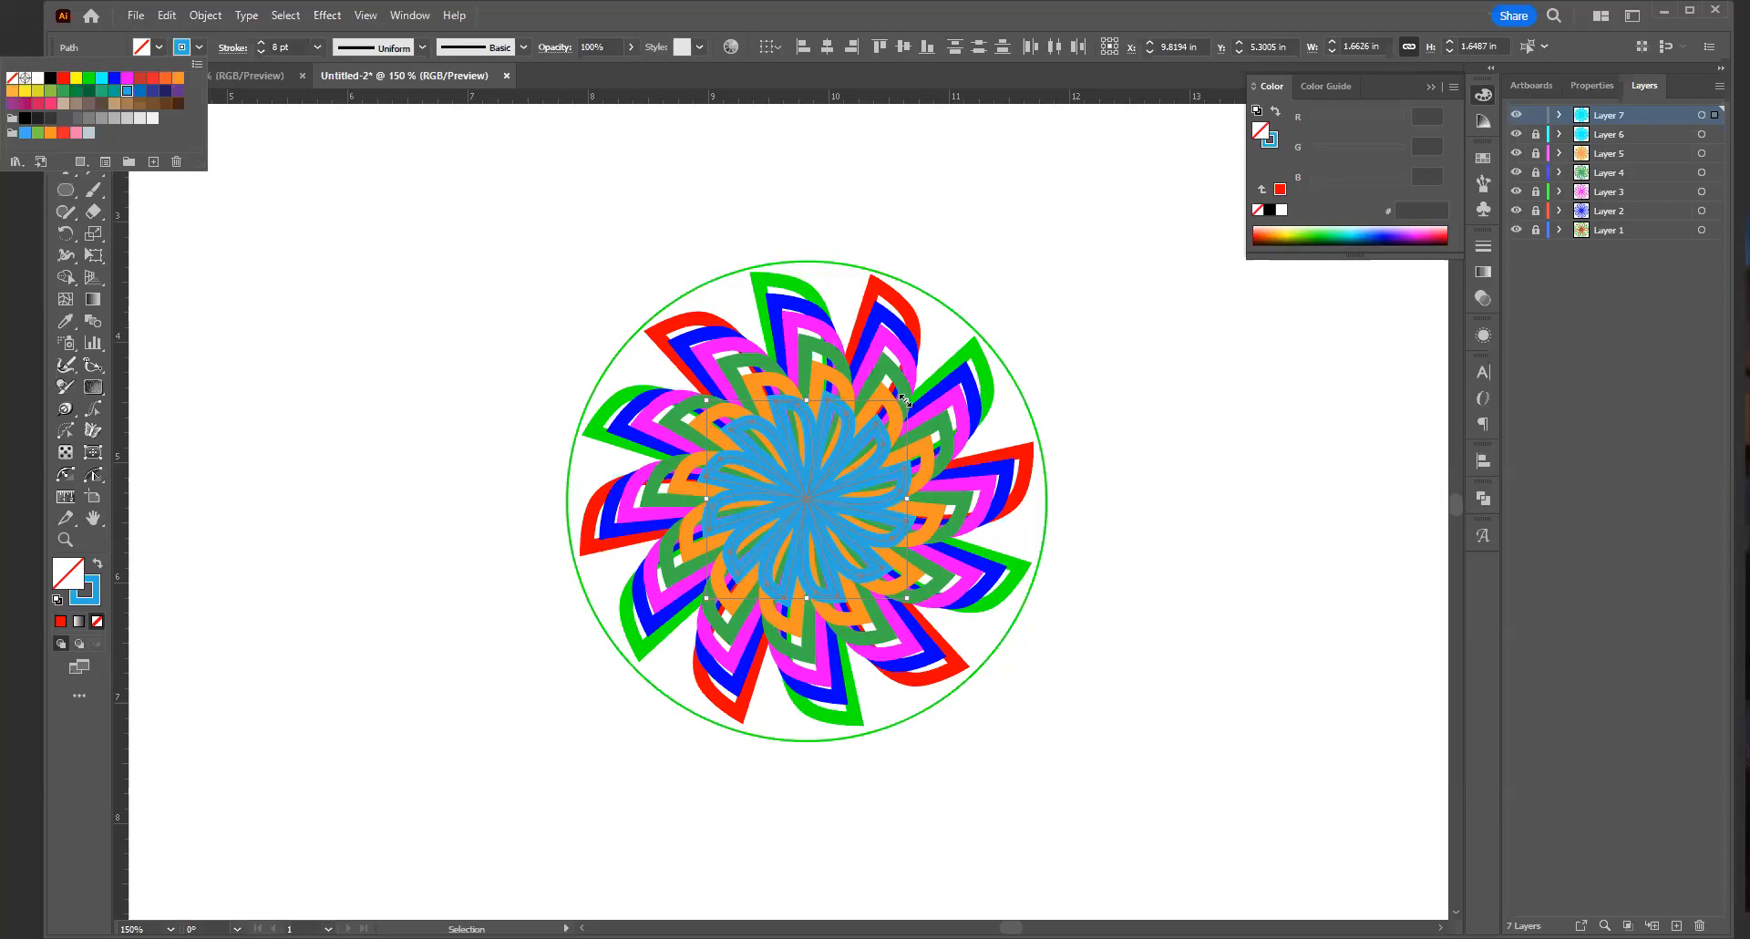
{"action": "left_click_drag", "start_coordinate": [909, 400], "coordinate": [876, 441]}
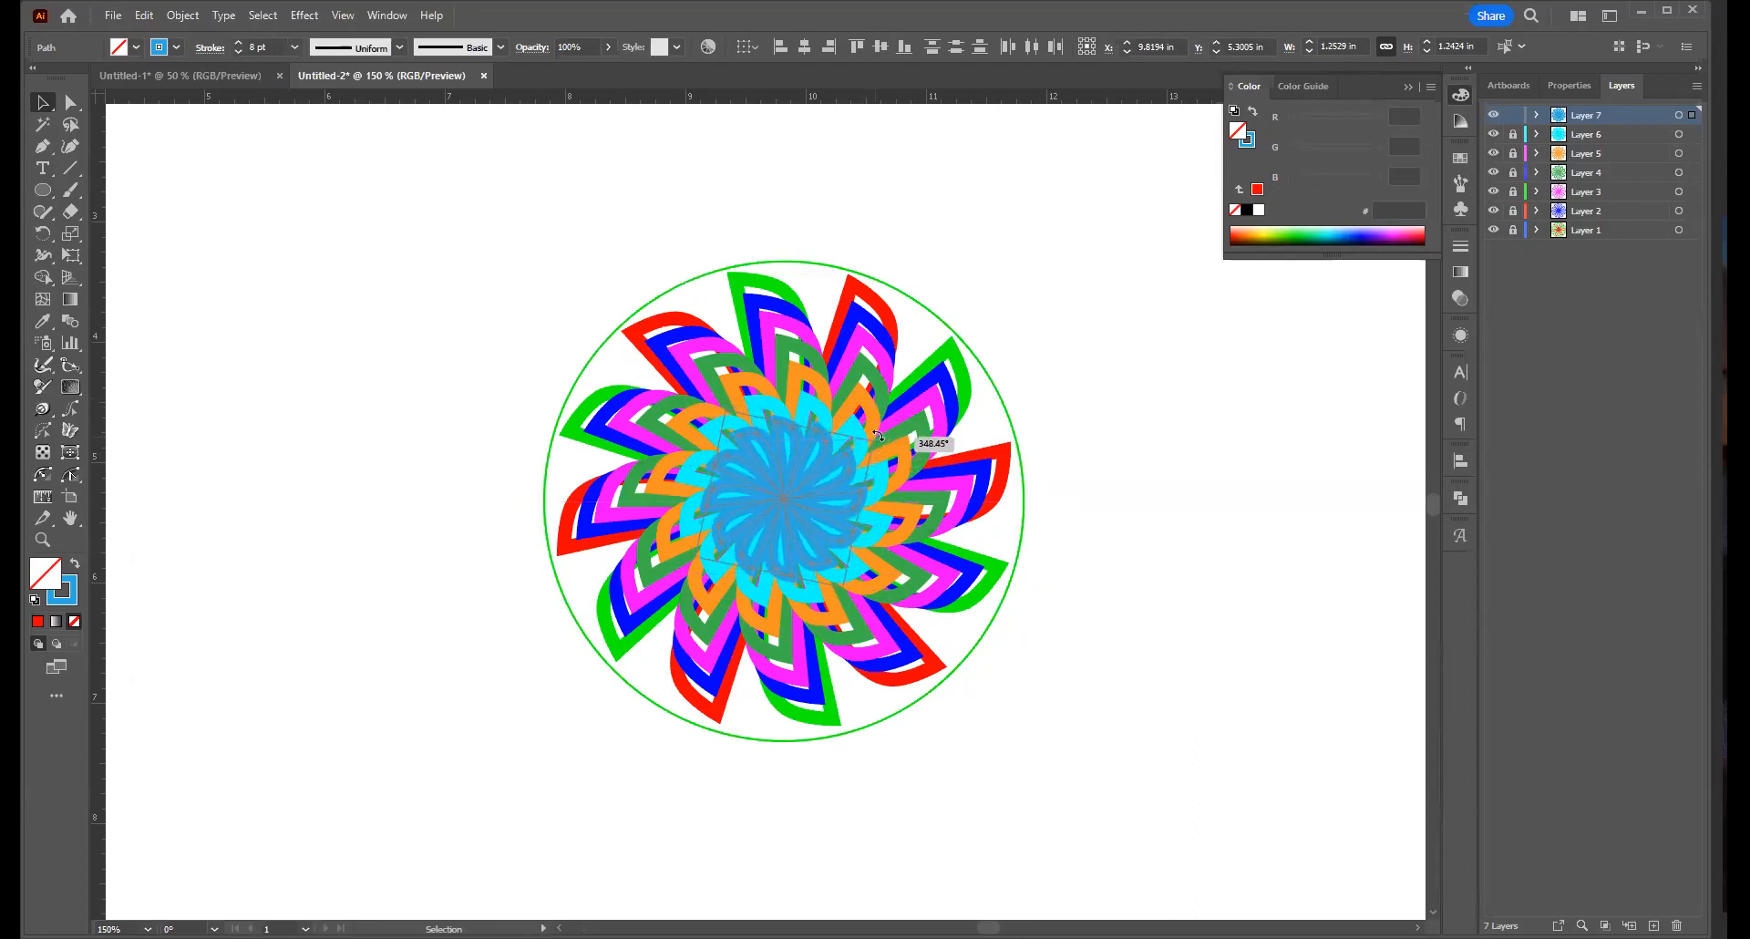
{"action": "left_click", "coordinate": [1147, 467]}
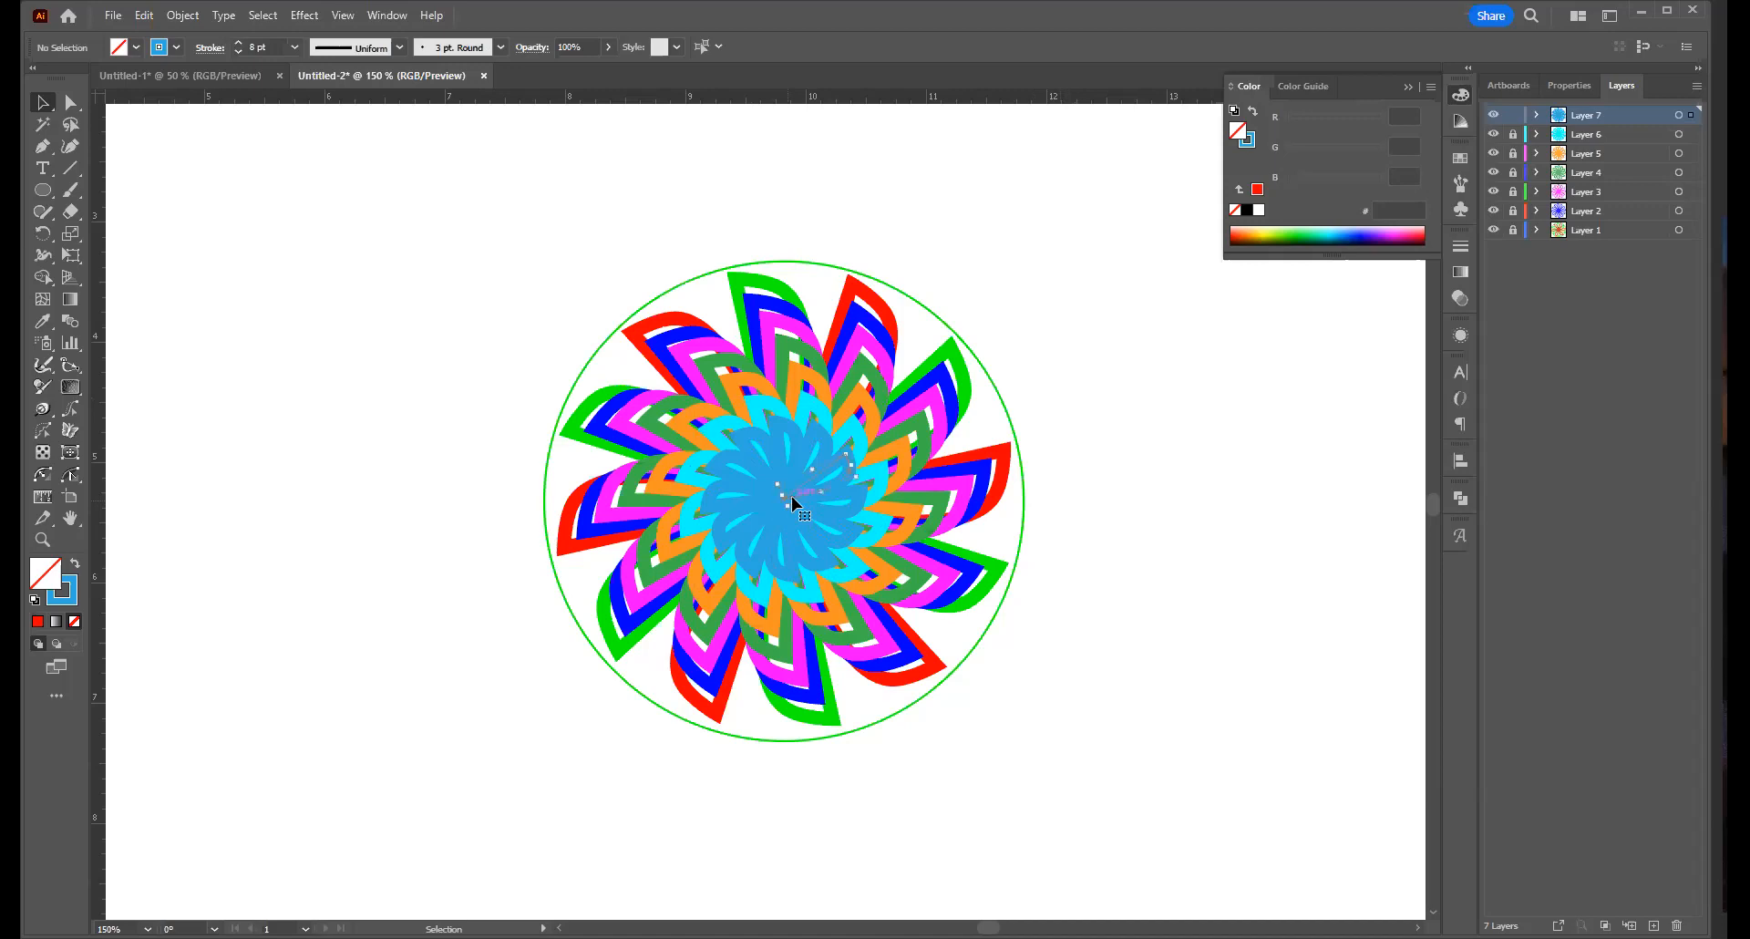
Copy all the medium-blue petals, lock Layer 7, add Layer 8, and paste the copy in place there
{"action": "key", "text": "a"}
{"action": "key", "text": "ctrl+a"}
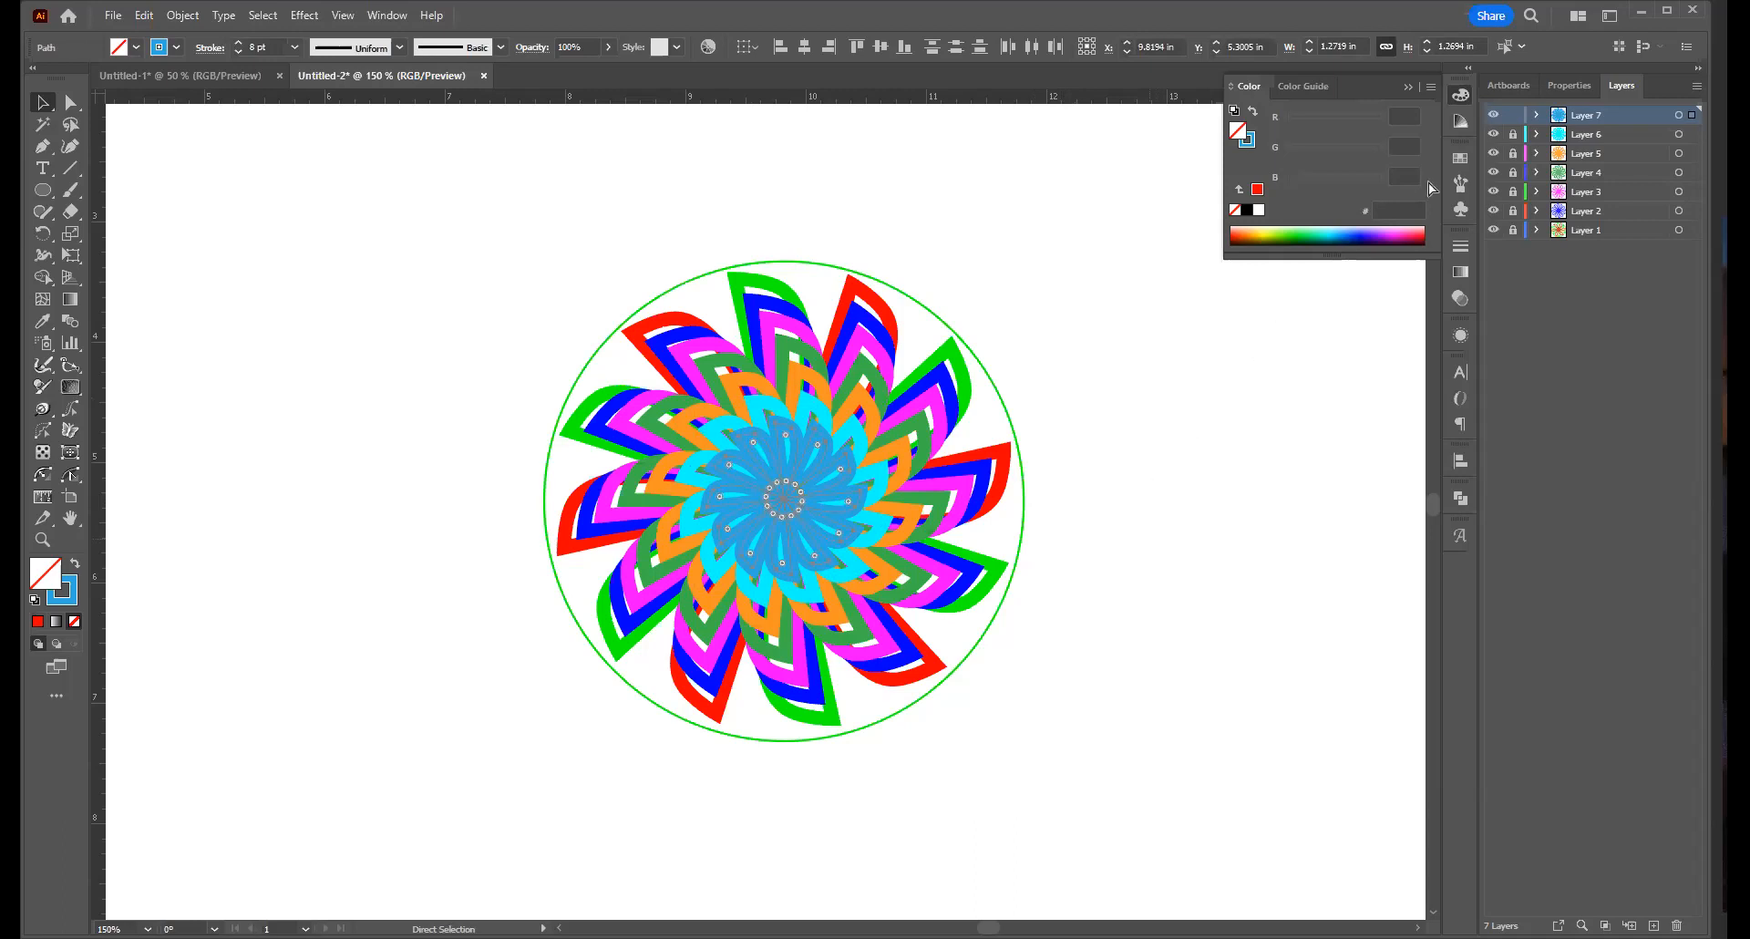
{"action": "left_click", "coordinate": [1513, 116]}
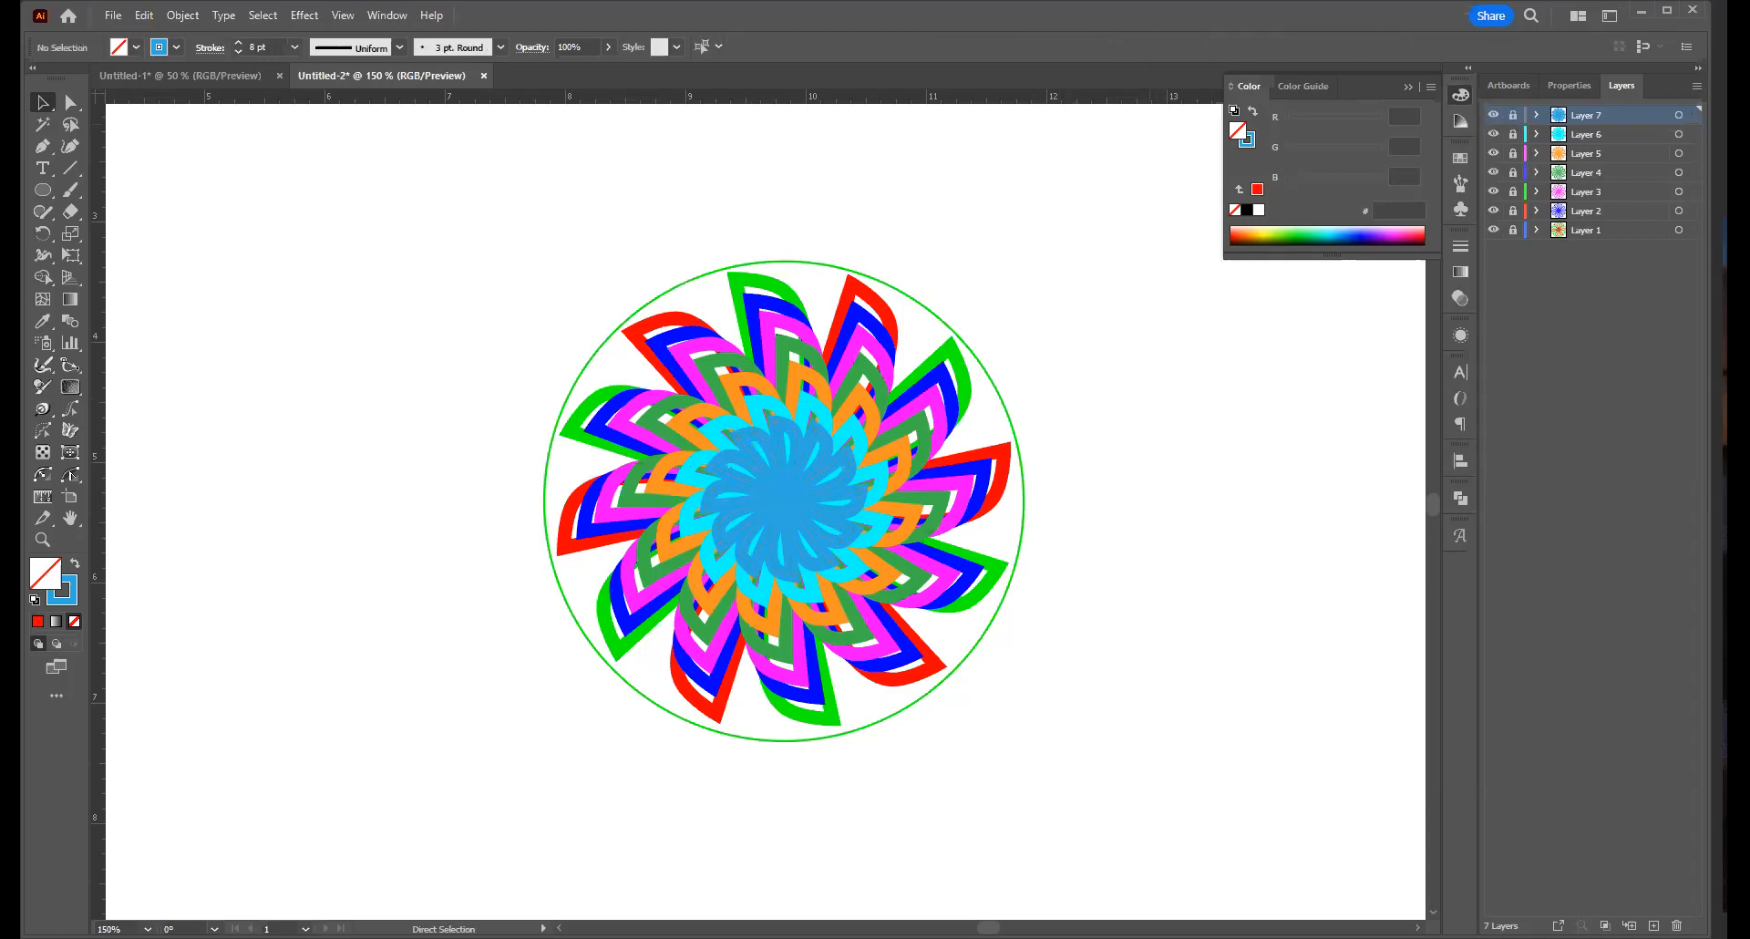
{"action": "left_click", "coordinate": [1653, 925]}
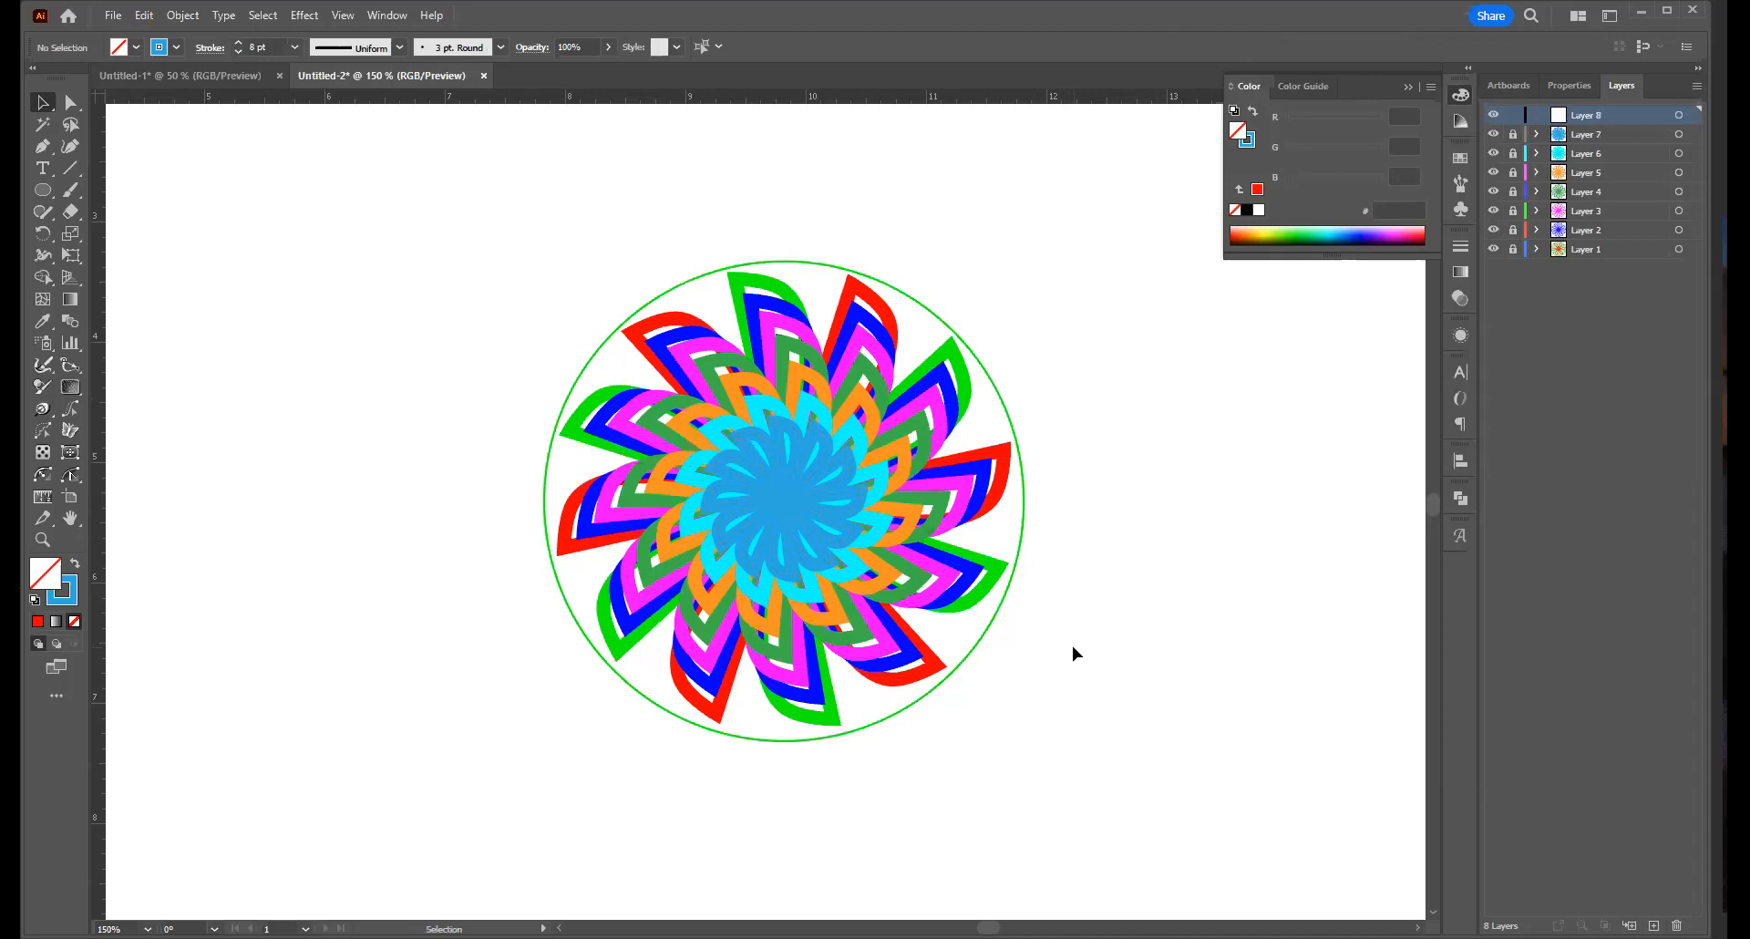
{"action": "key", "text": "ctrl+f"}
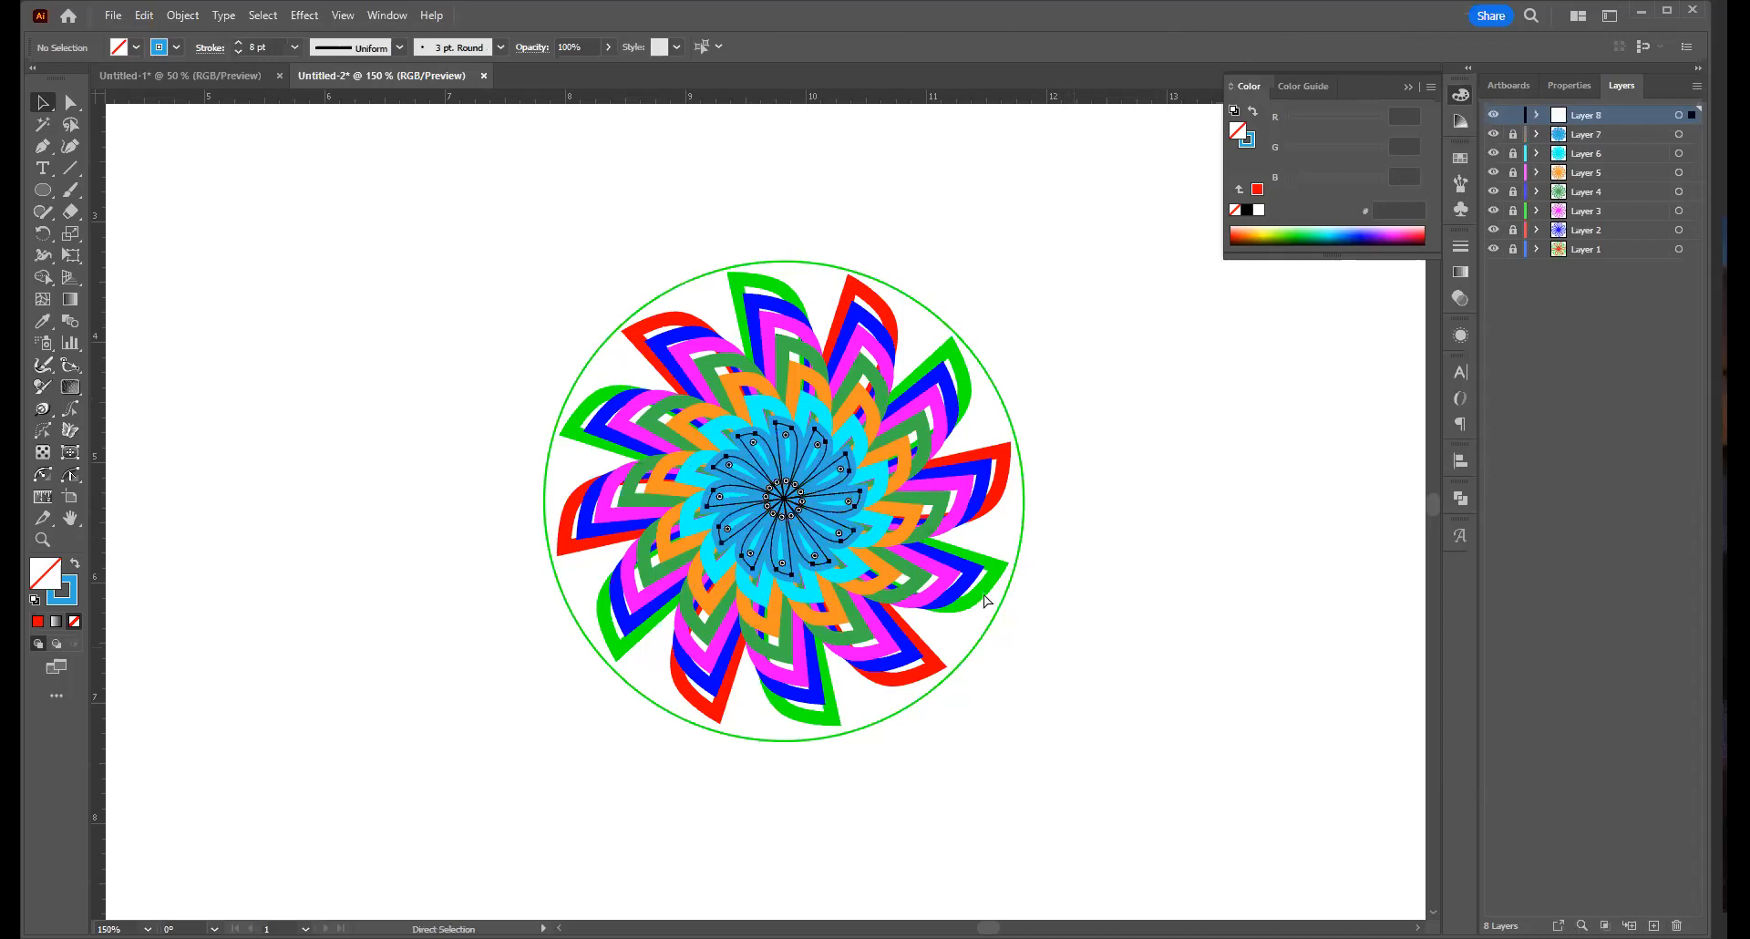
Scale the Layer 8 petals about their centre to about 0.81 in wide and set their stroke colour to yellow
{"action": "key", "text": "v"}
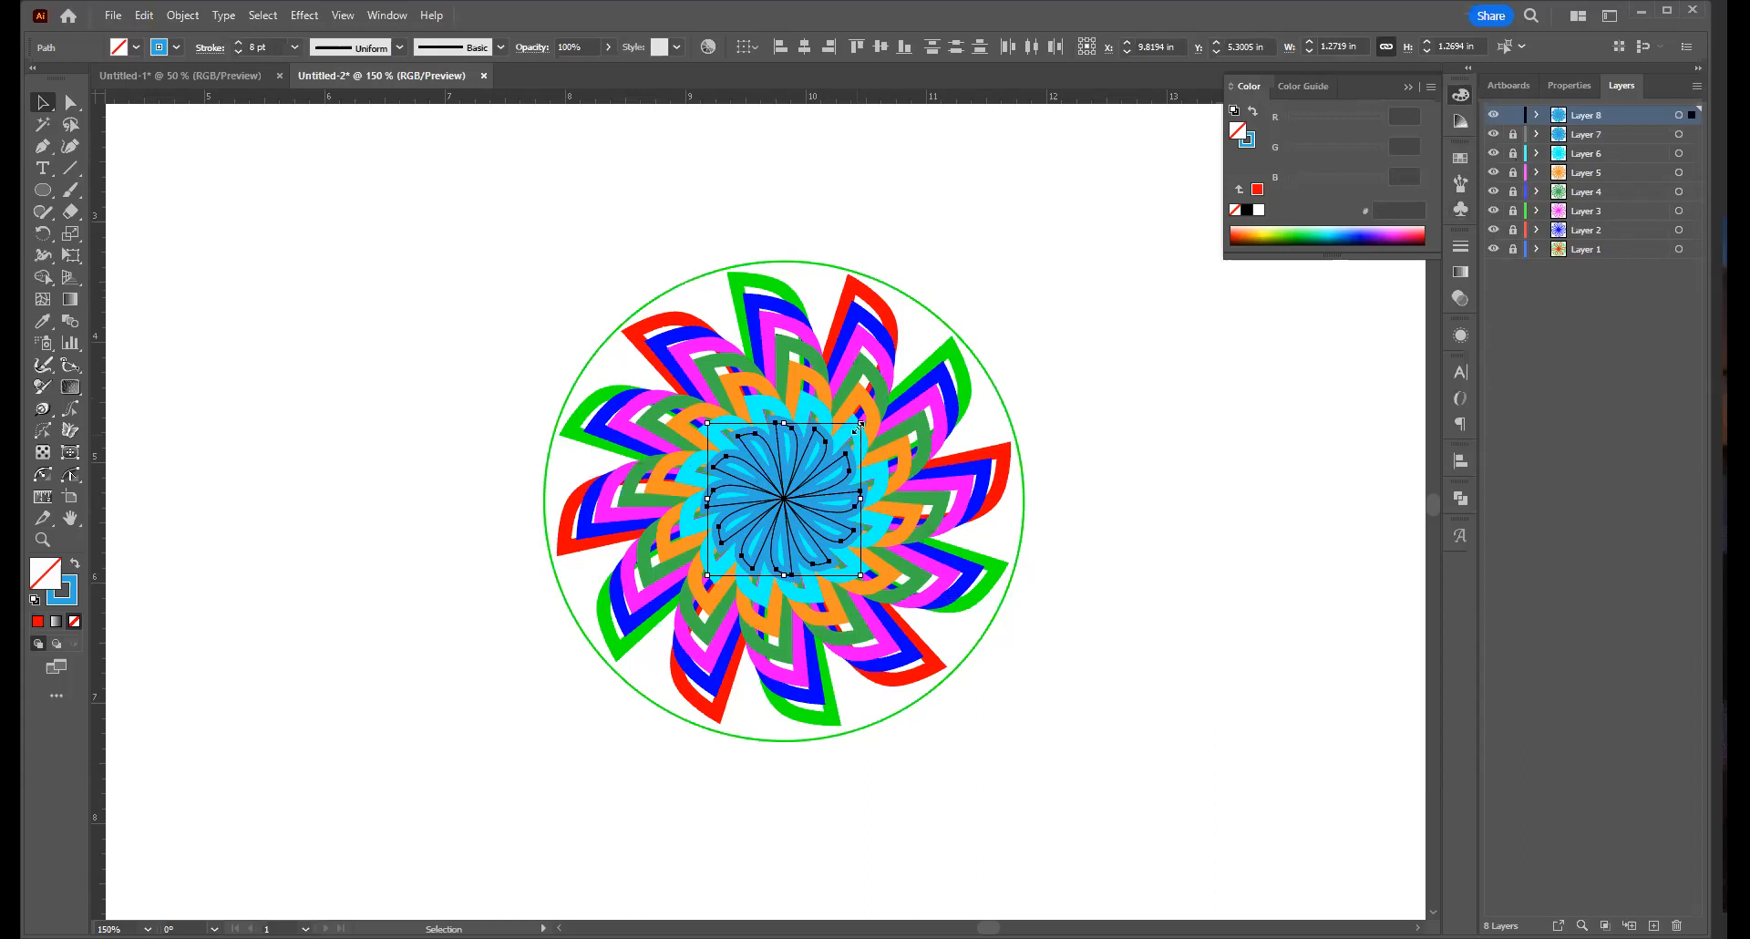
{"action": "left_click_drag", "start_coordinate": [860, 418], "coordinate": [837, 446]}
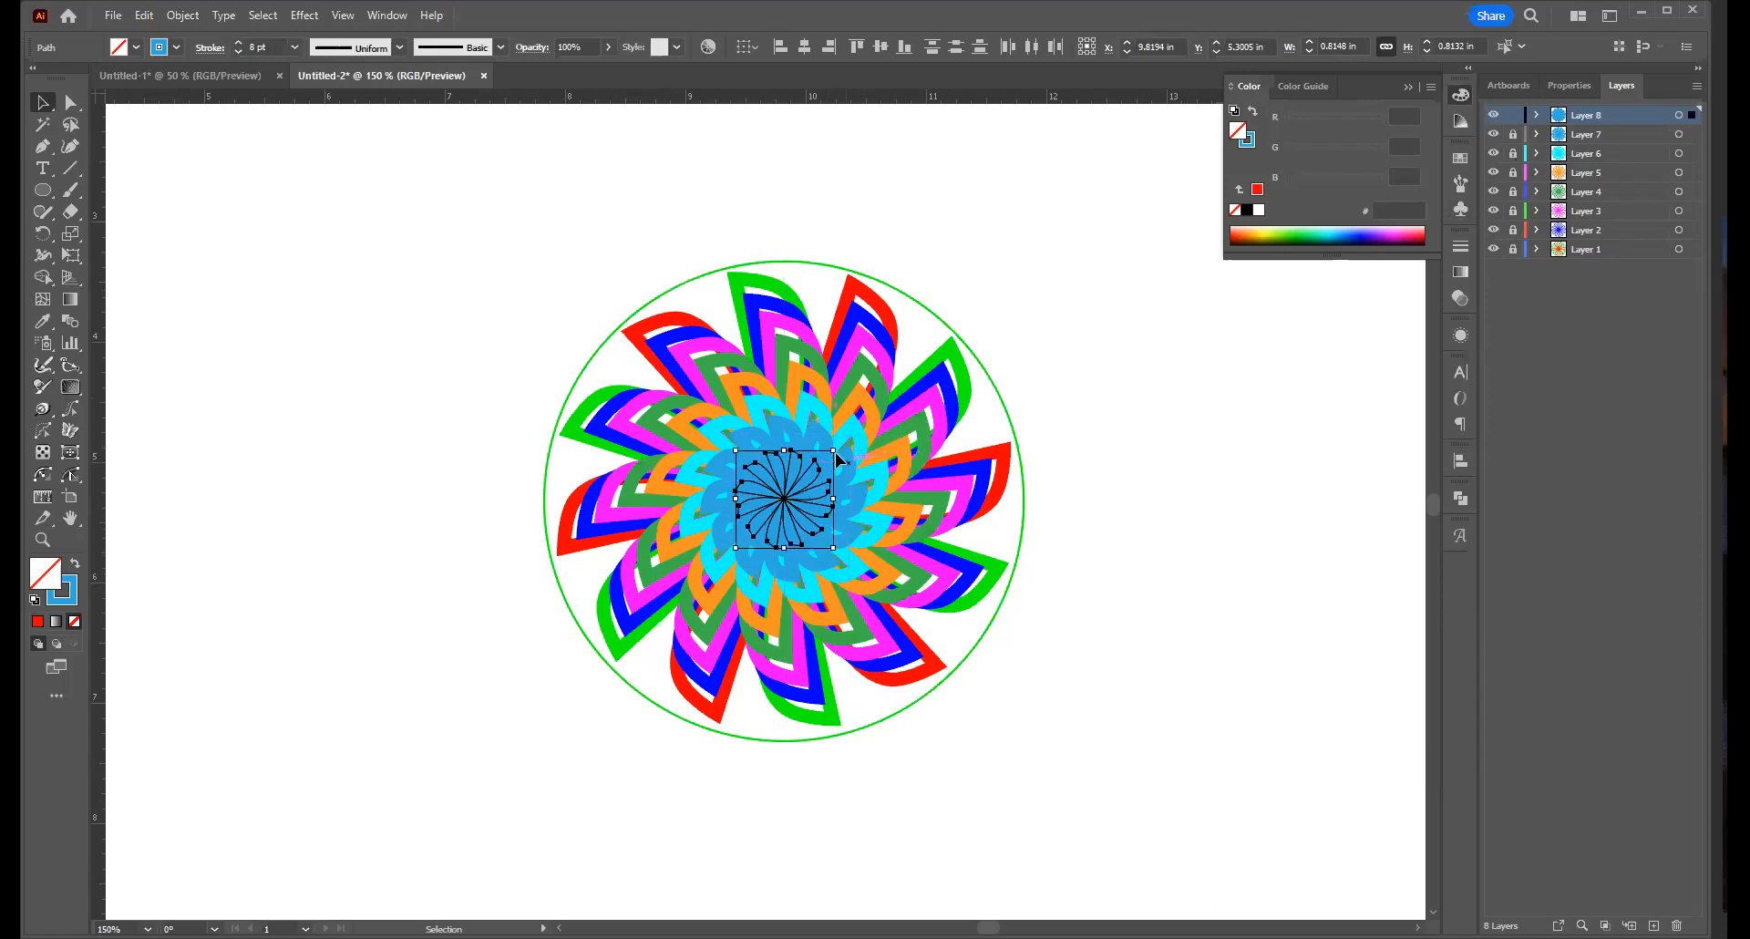
{"action": "left_click", "coordinate": [176, 47]}
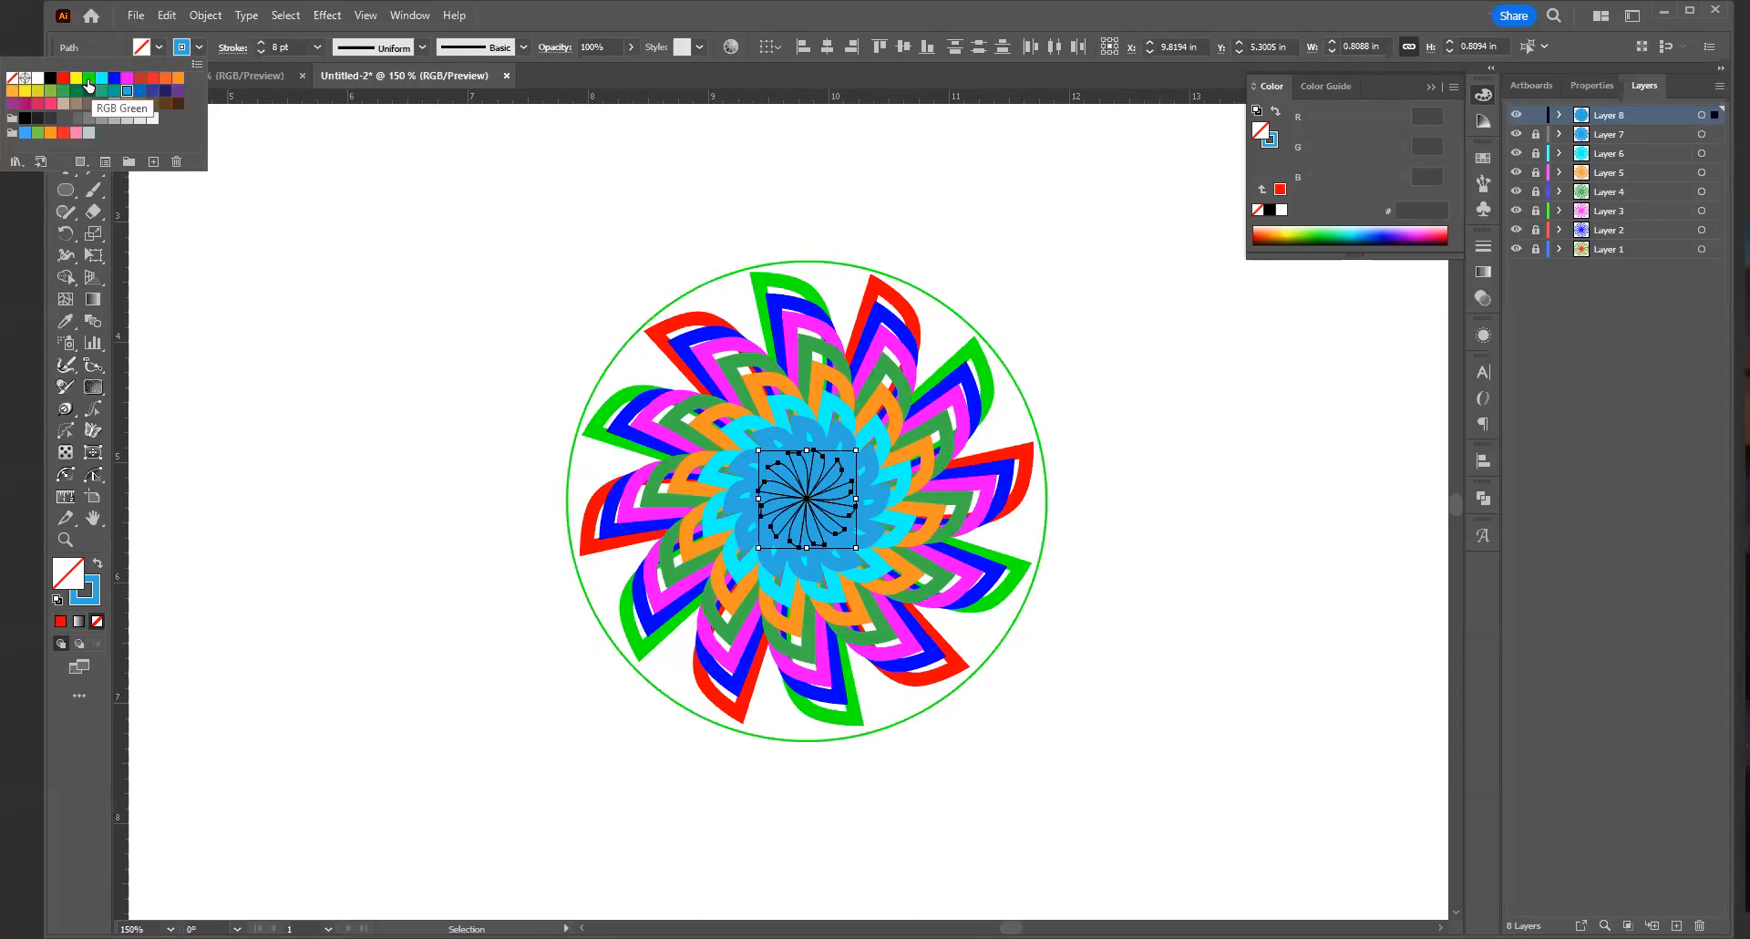
{"action": "left_click", "coordinate": [76, 78]}
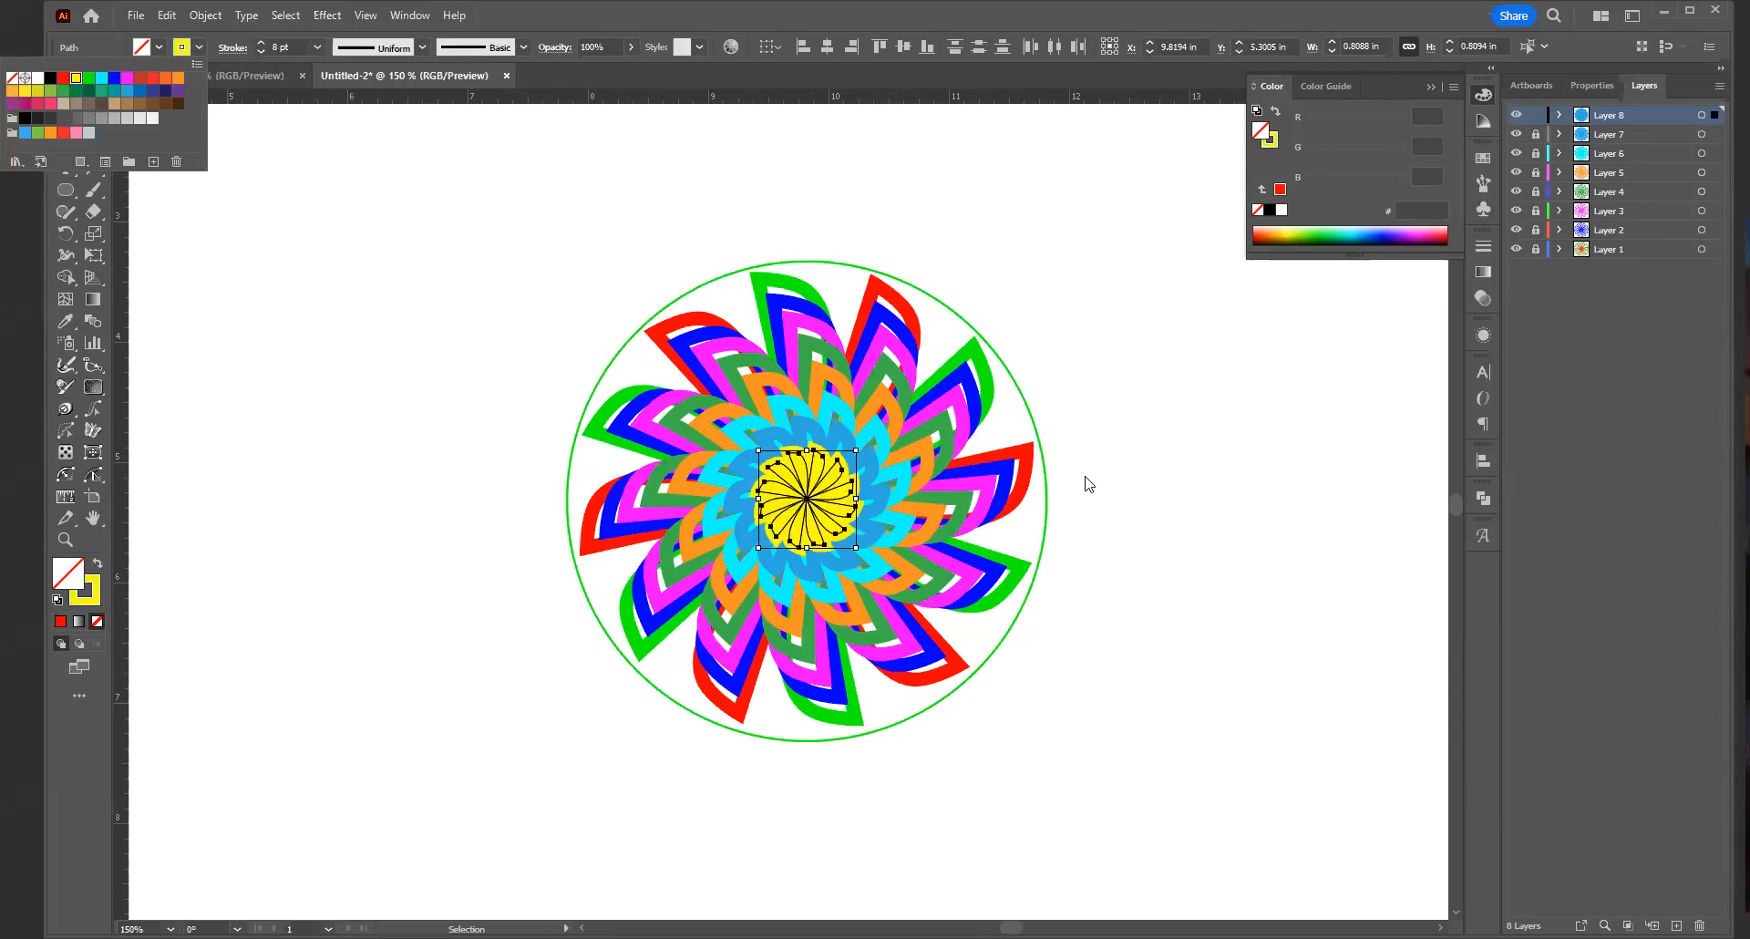
{"action": "left_click", "coordinate": [1145, 540]}
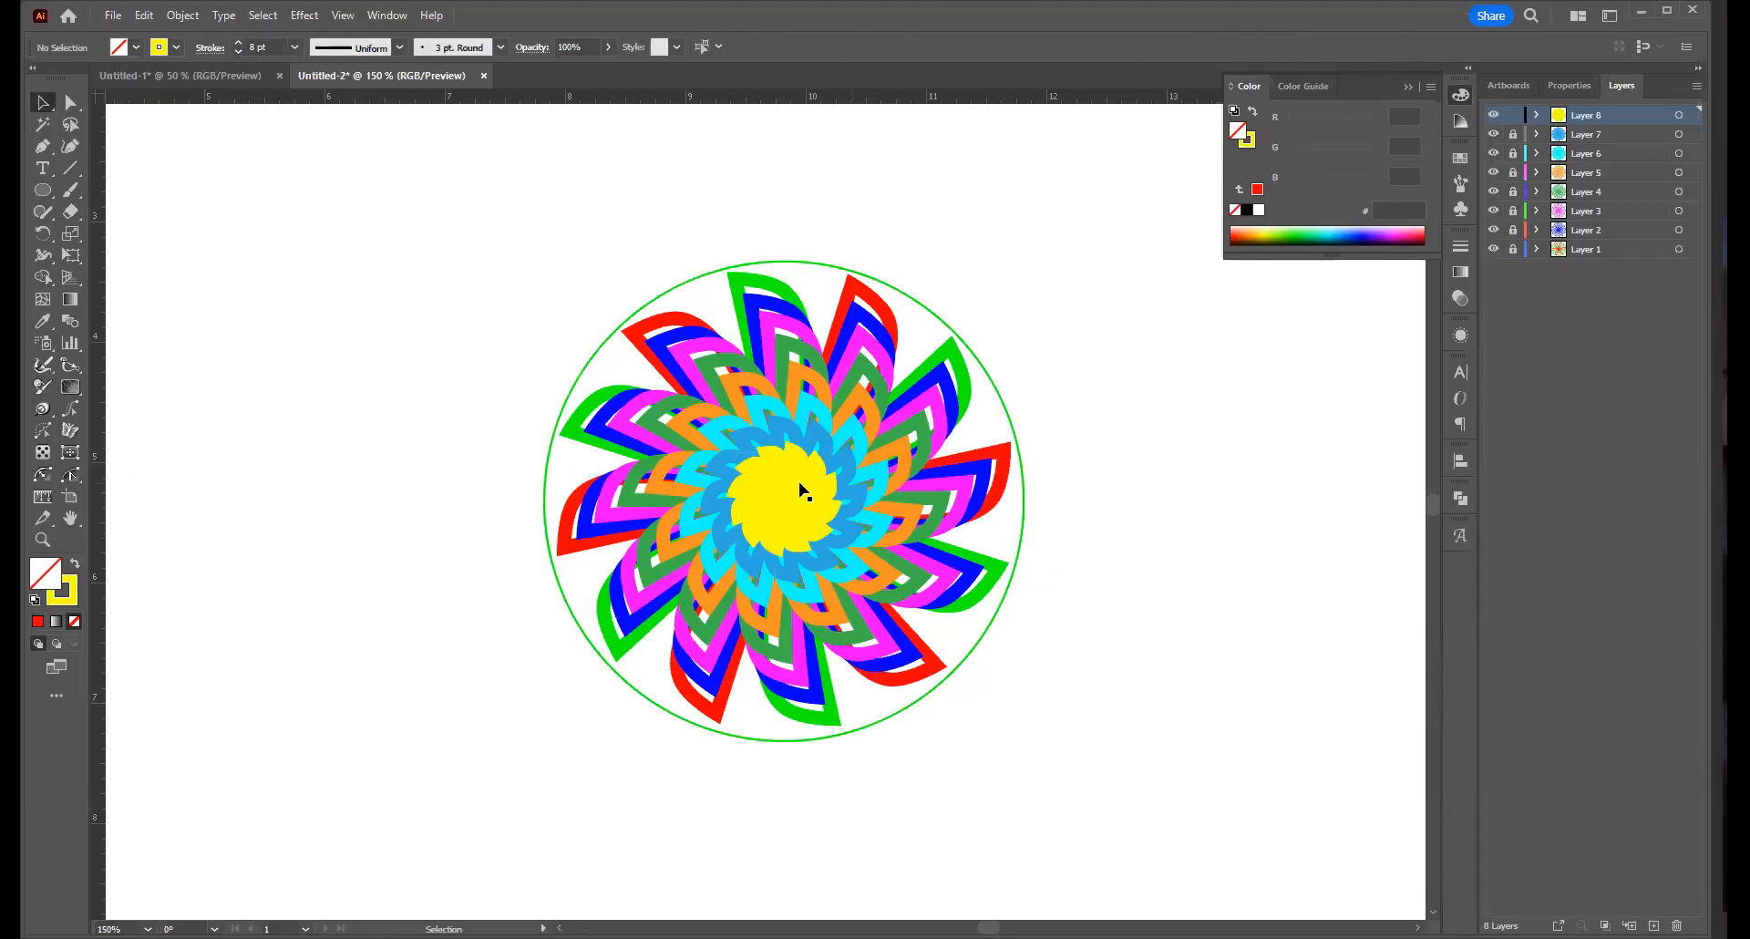
Select all the yellow petals, outline their strokes, and unite them into a single solid shape
{"action": "mouse_move", "coordinate": [791, 503]}
{"action": "left_mouse_down"}
{"action": "mouse_move", "coordinate": [817, 497]}
{"action": "mouse_move", "coordinate": [748, 483]}
{"action": "left_mouse_up"}
{"action": "left_click", "coordinate": [776, 489]}
{"action": "left_click", "coordinate": [776, 488]}
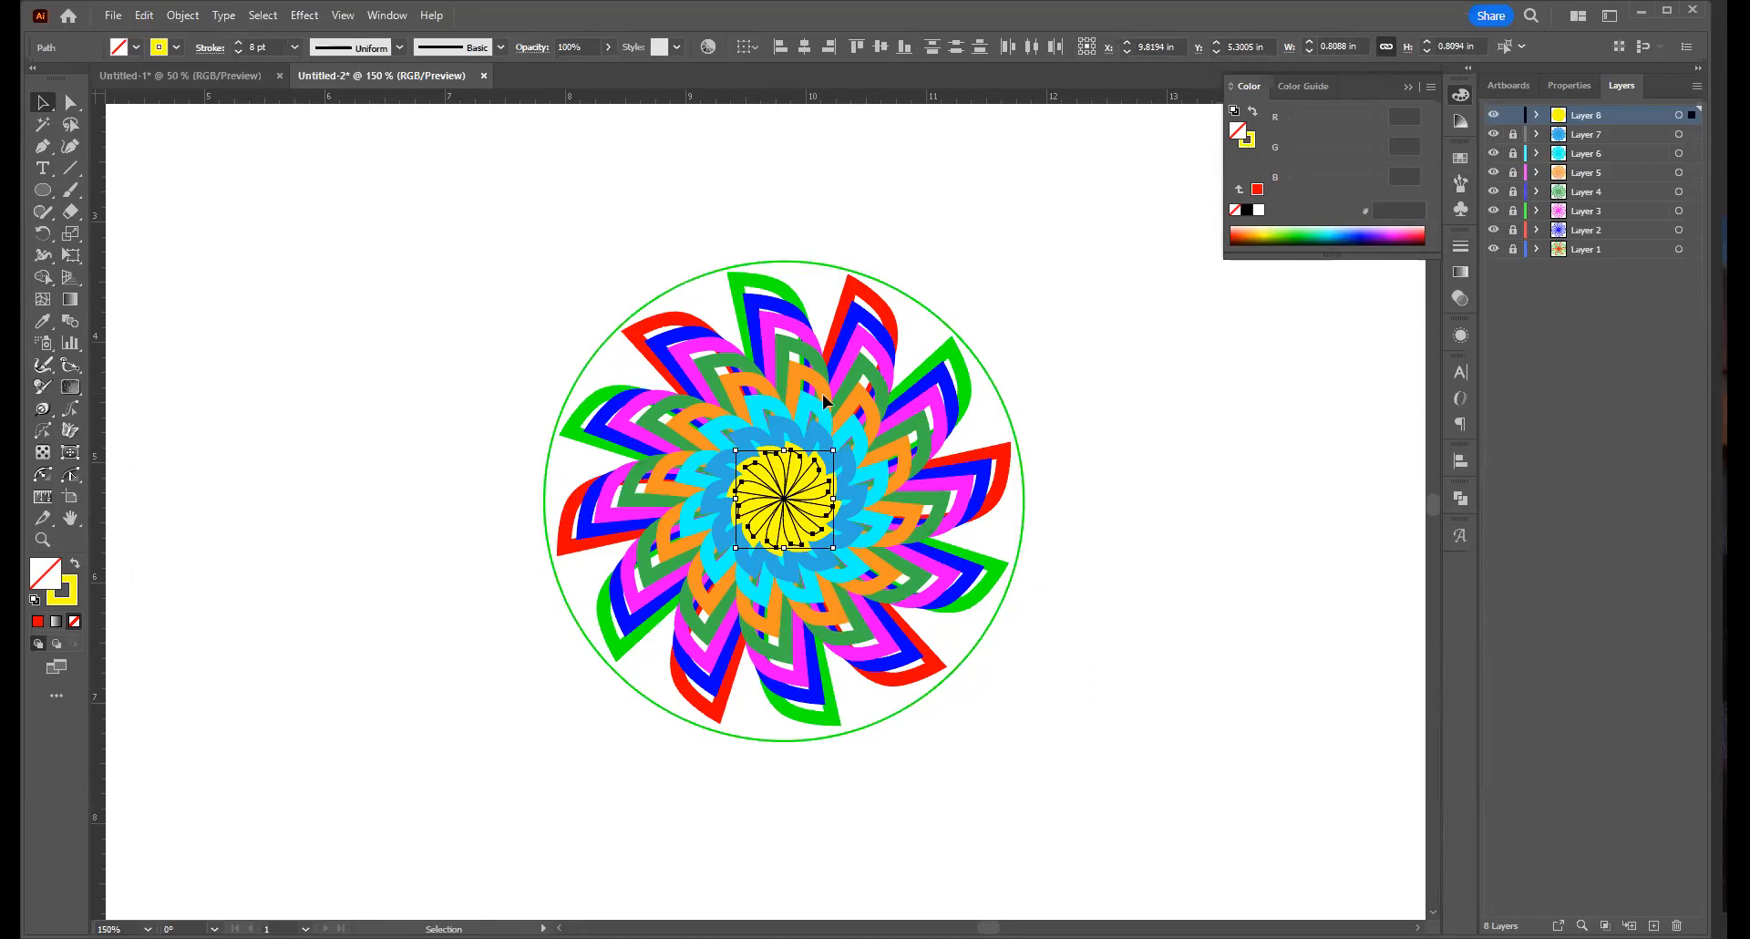
{"action": "left_click", "coordinate": [186, 18]}
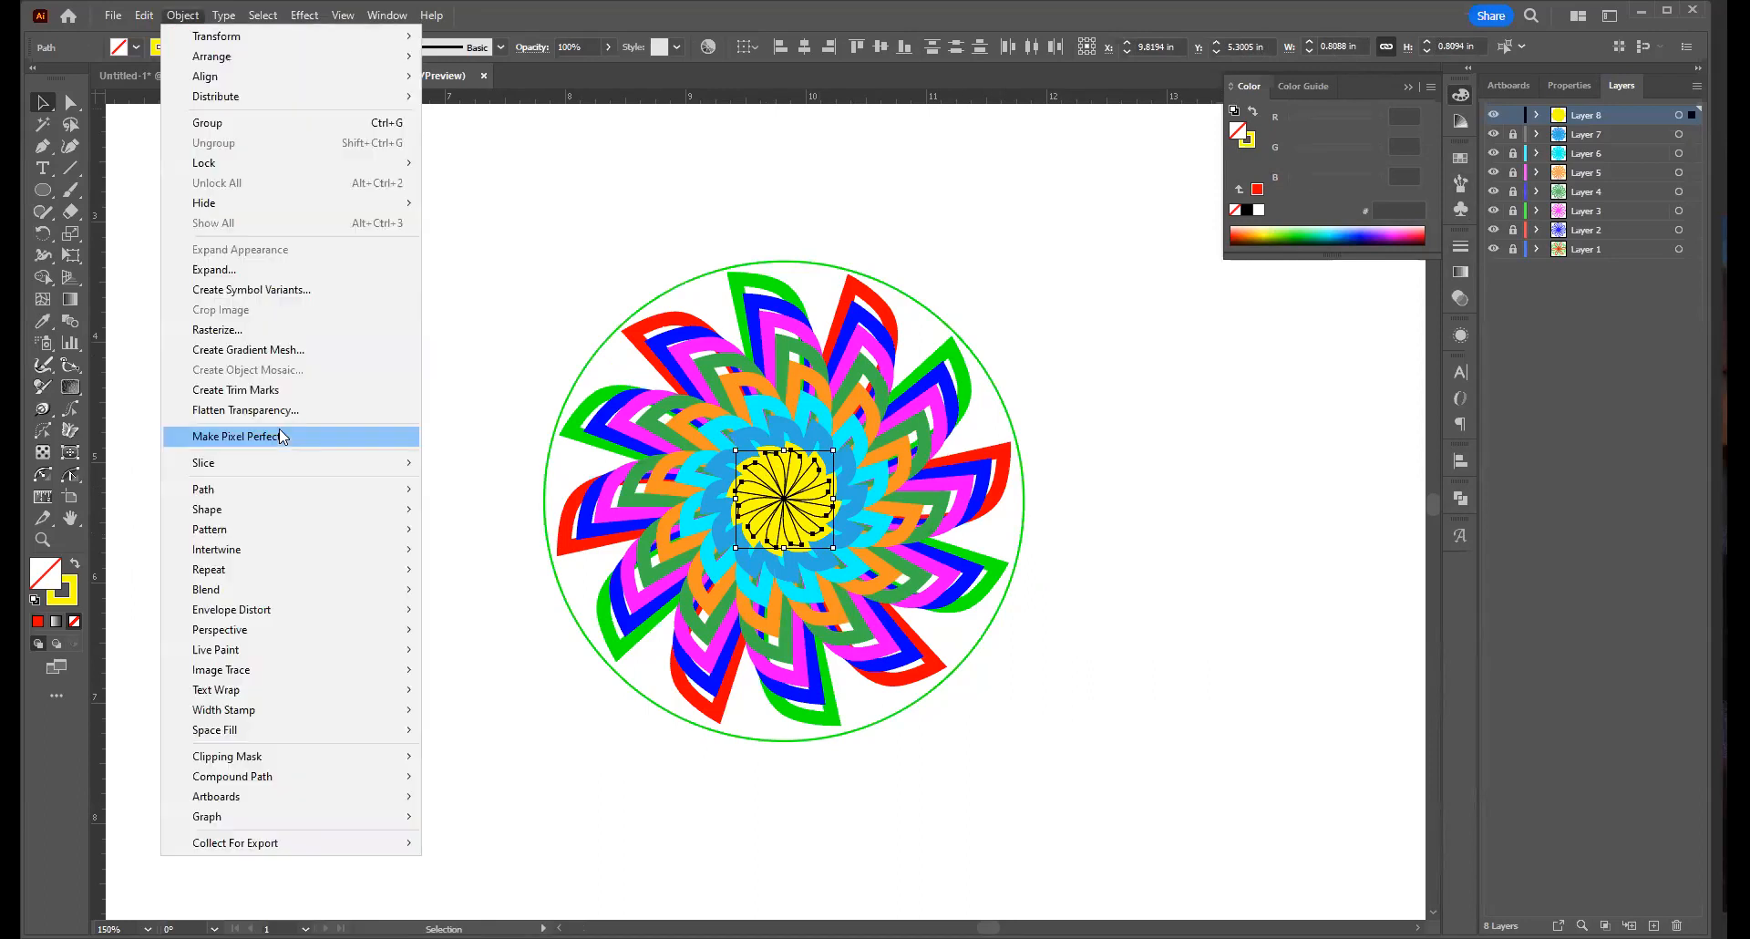
{"action": "mouse_move", "coordinate": [279, 484]}
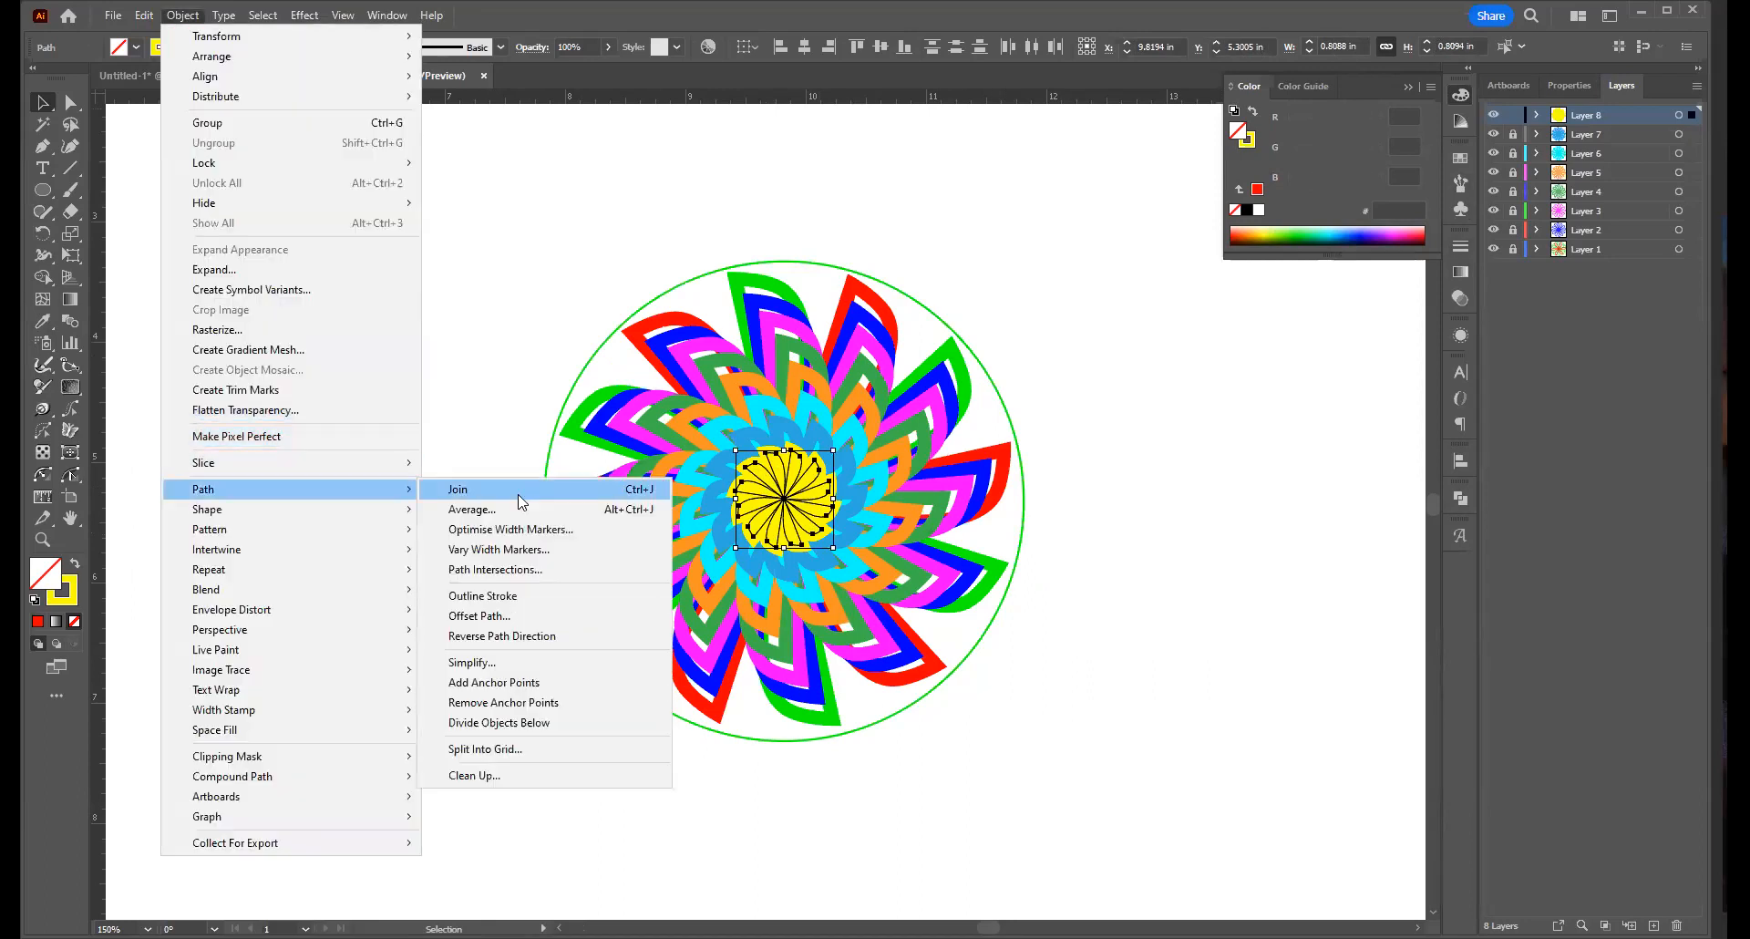
{"action": "left_click", "coordinate": [513, 589]}
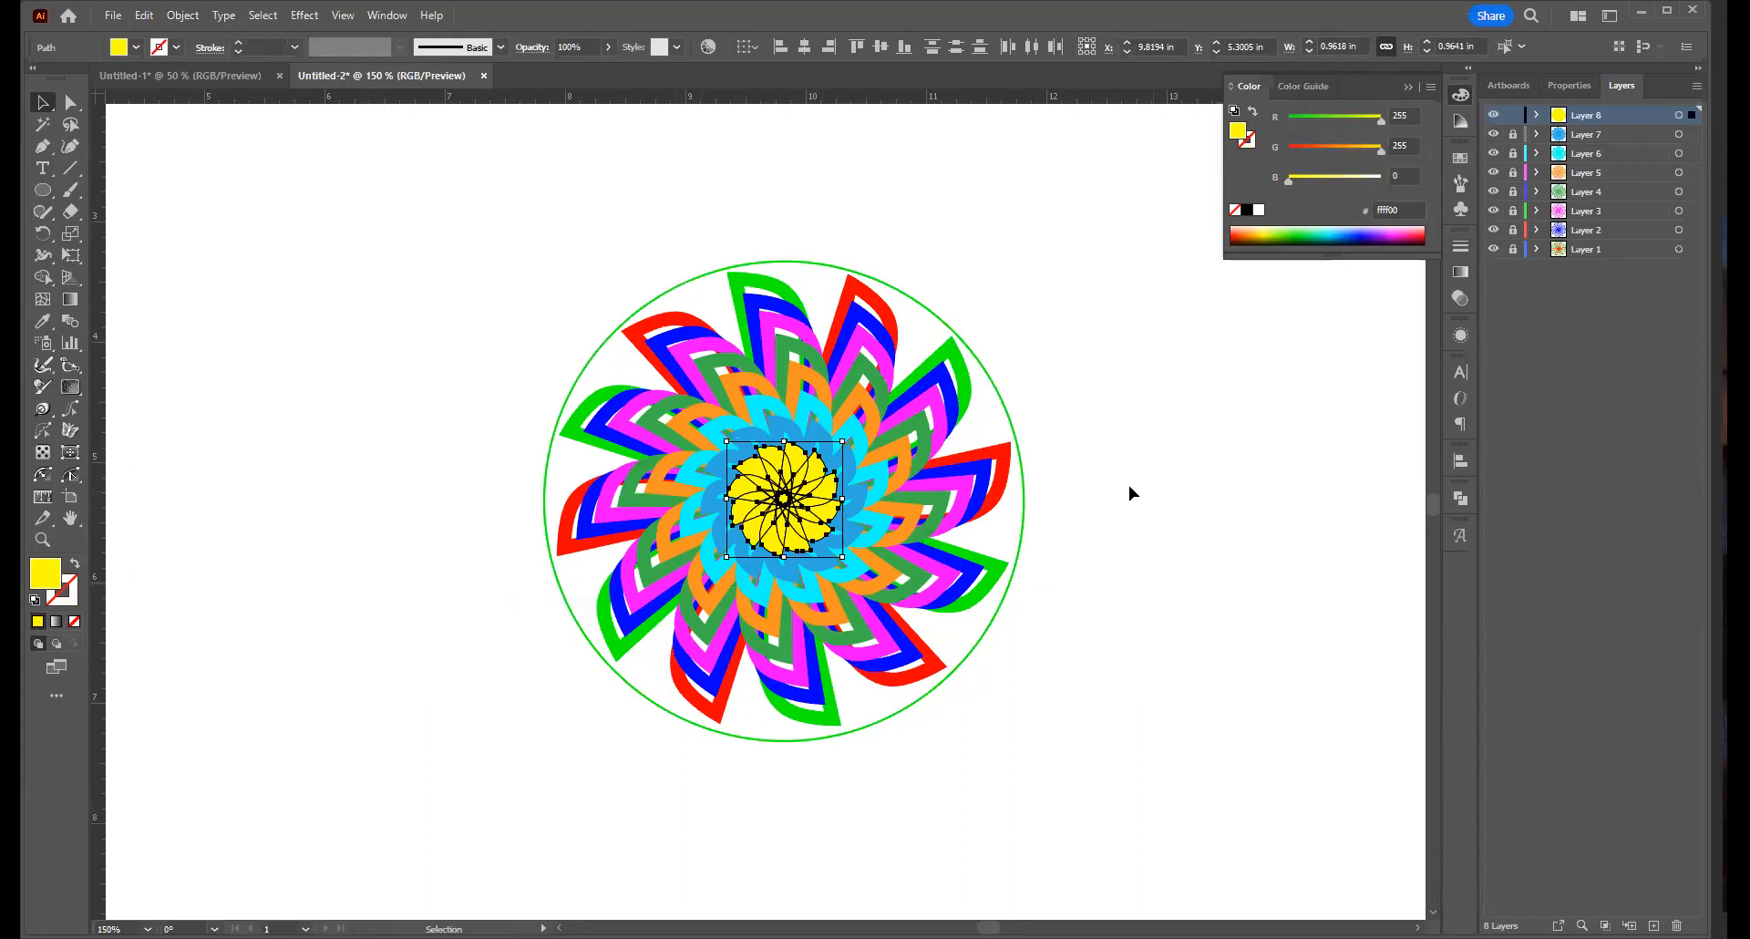
{"action": "left_click", "coordinate": [1563, 89]}
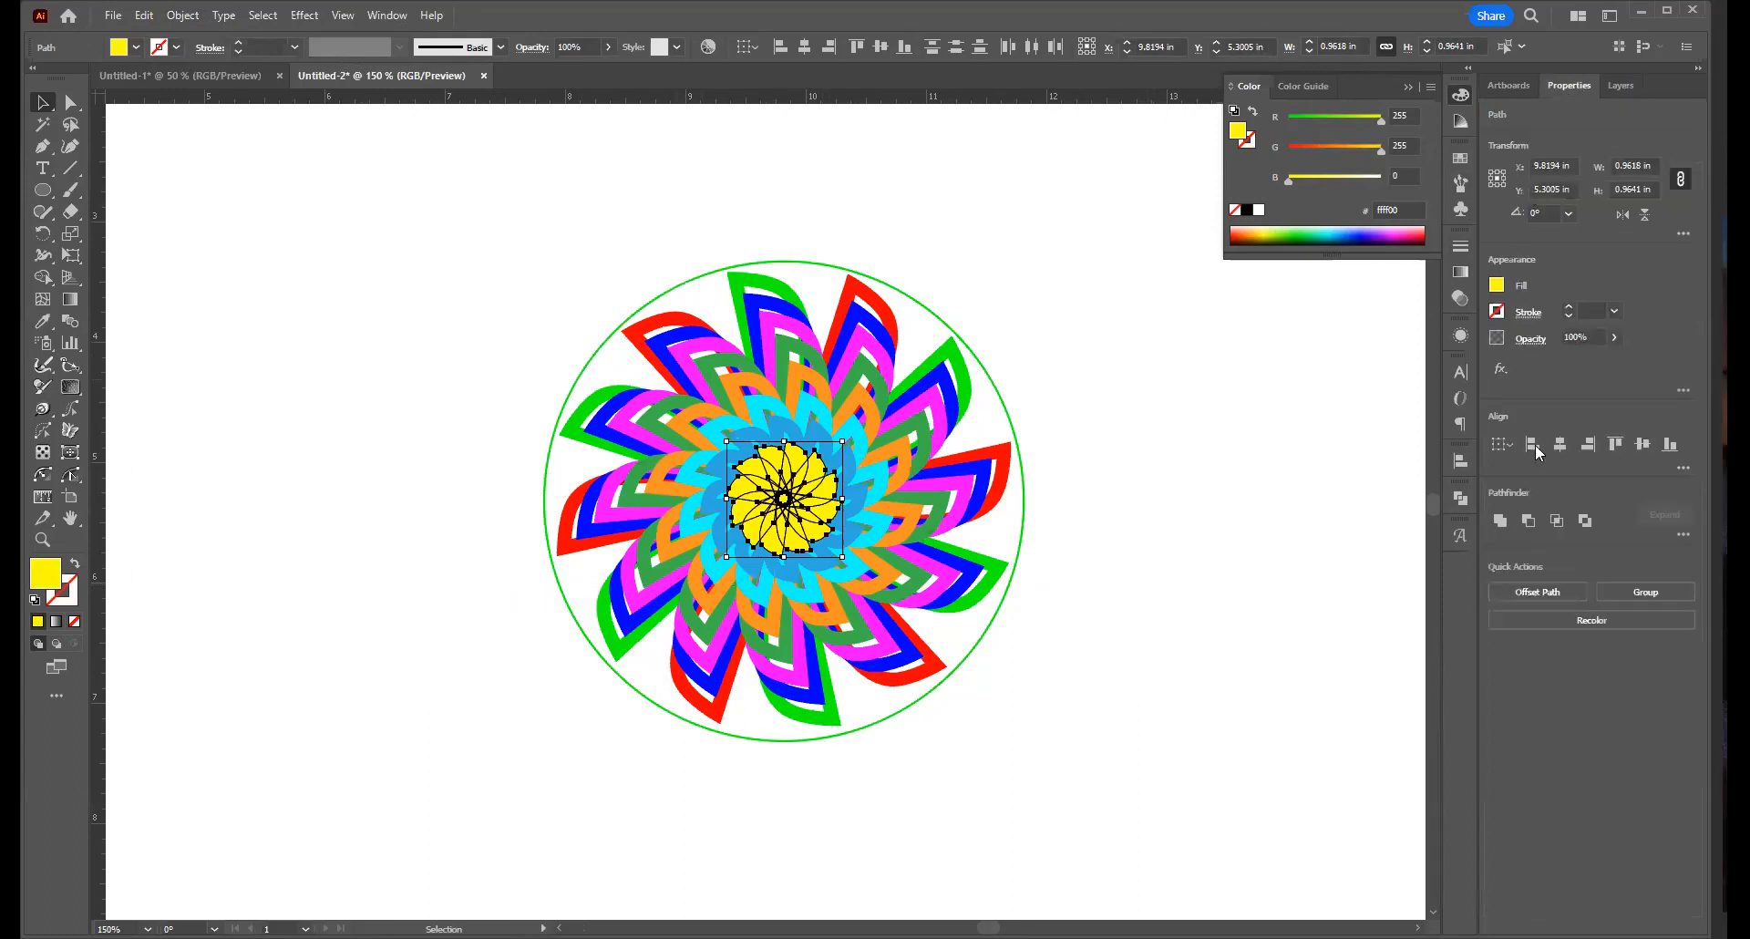
{"action": "left_click", "coordinate": [1504, 524]}
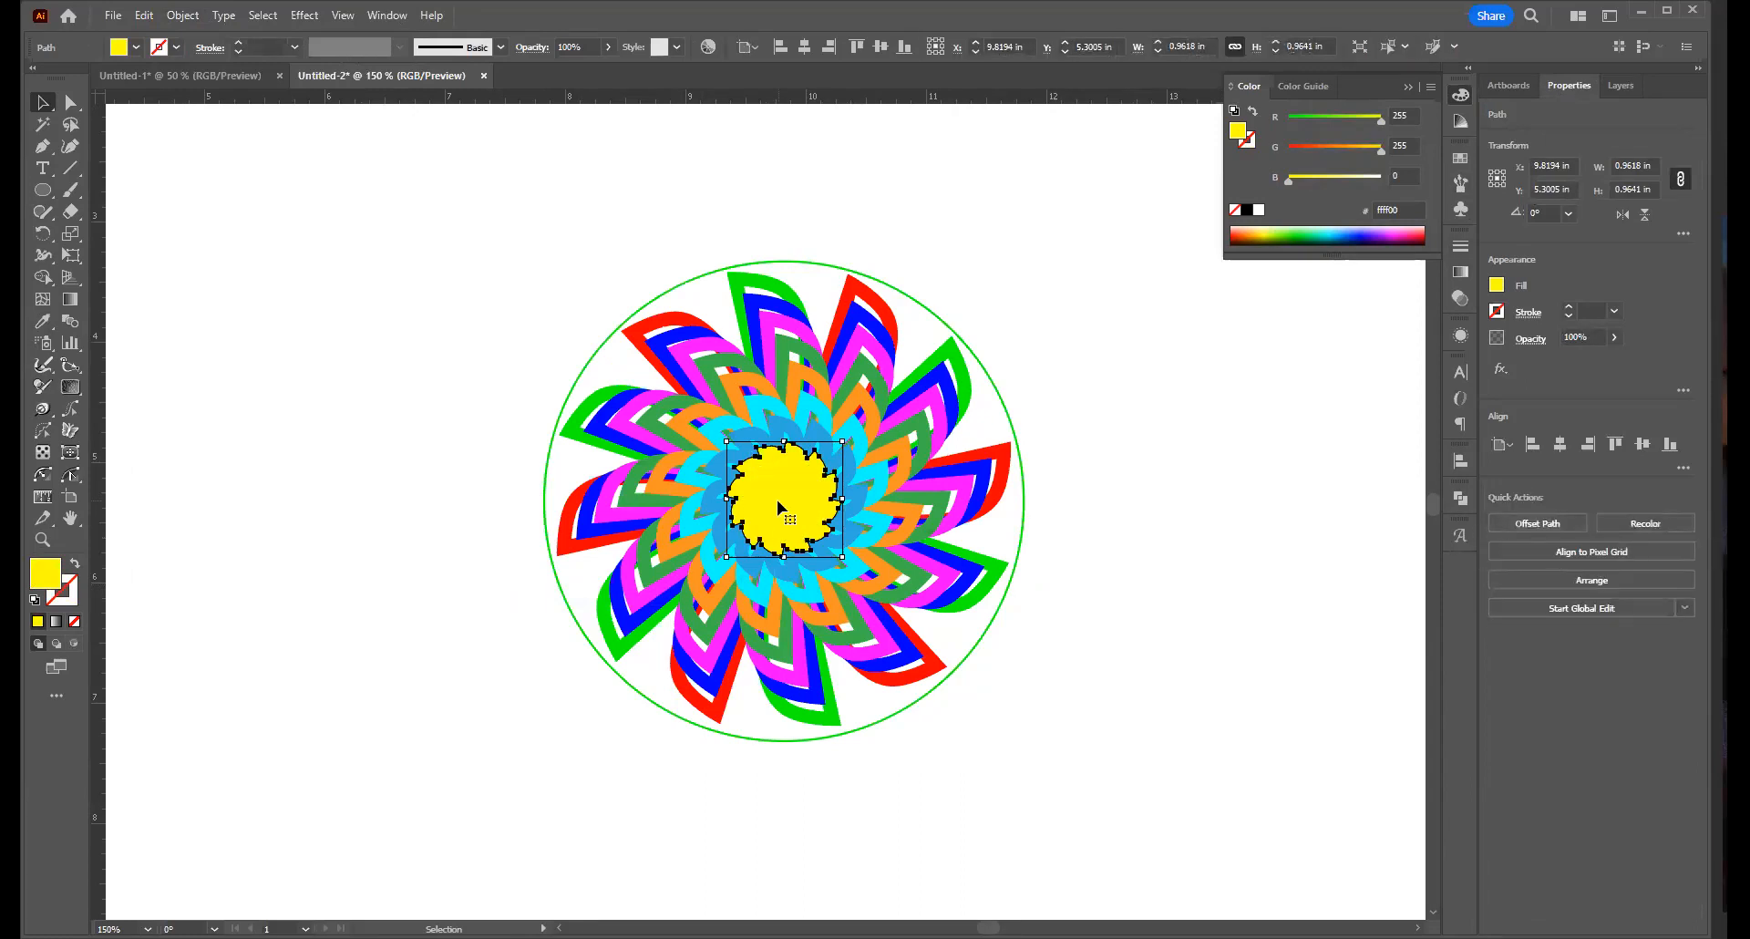
Examine the outline of the united yellow shape up close and against the whole design
{"action": "key", "text": "z"}
{"action": "left_click_drag", "start_coordinate": [782, 506], "coordinate": [1231, 511]}
{"action": "key", "text": "v"}
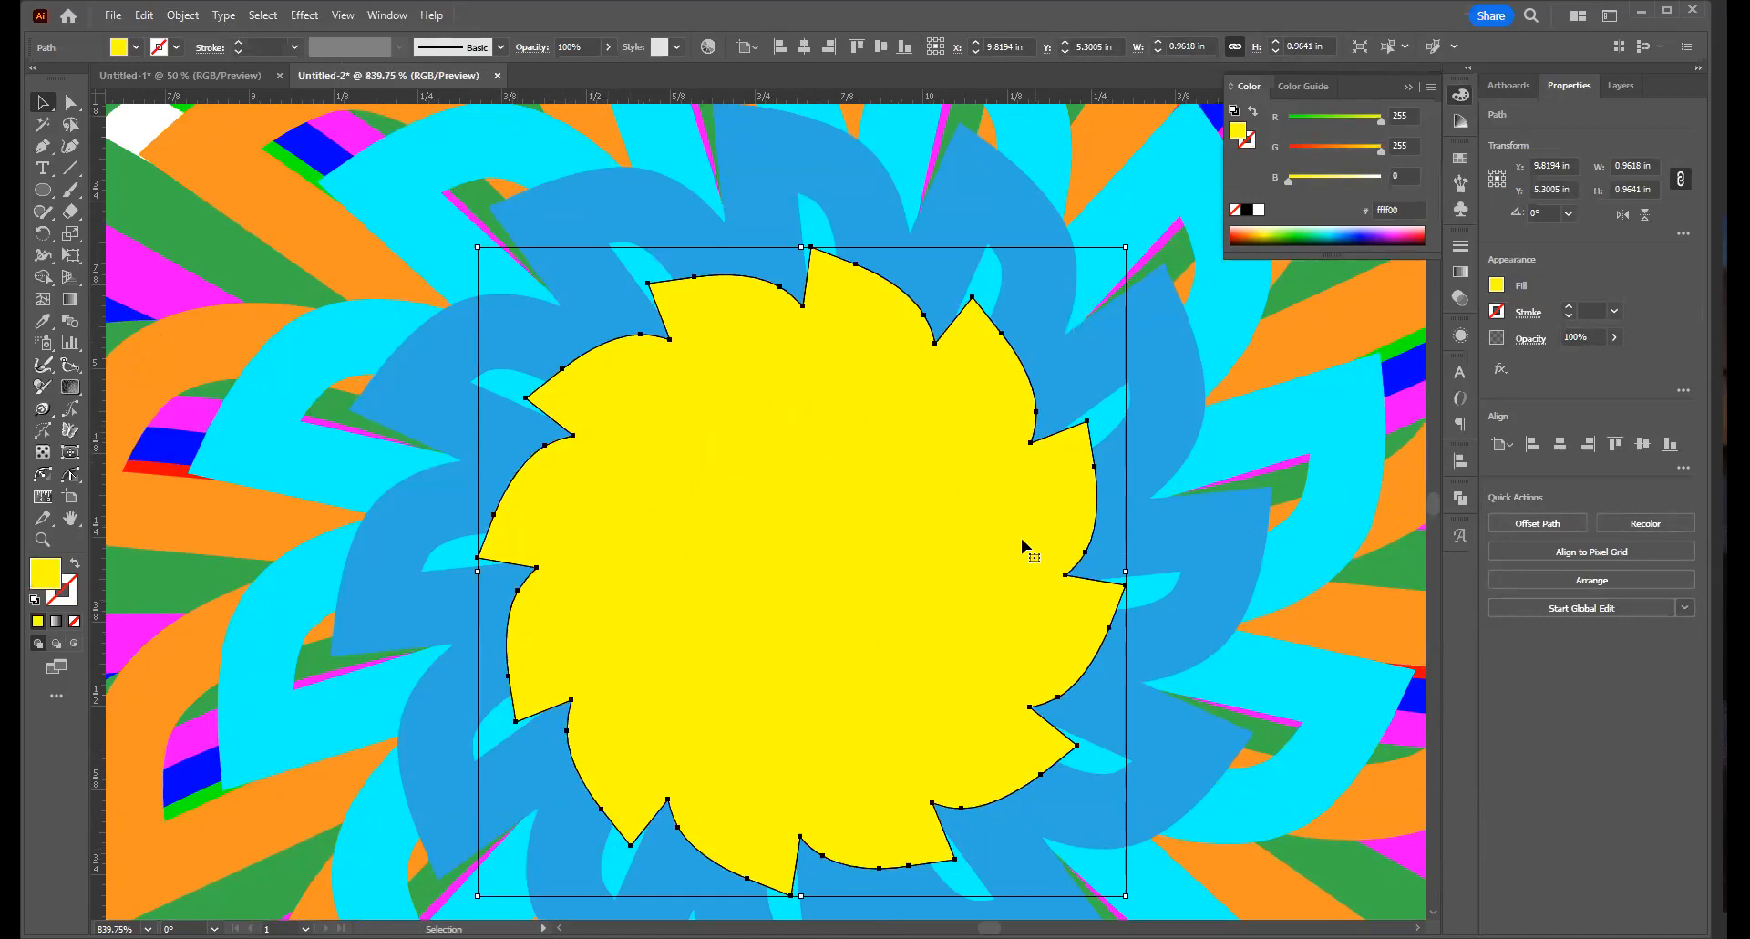
{"action": "key", "text": "z"}
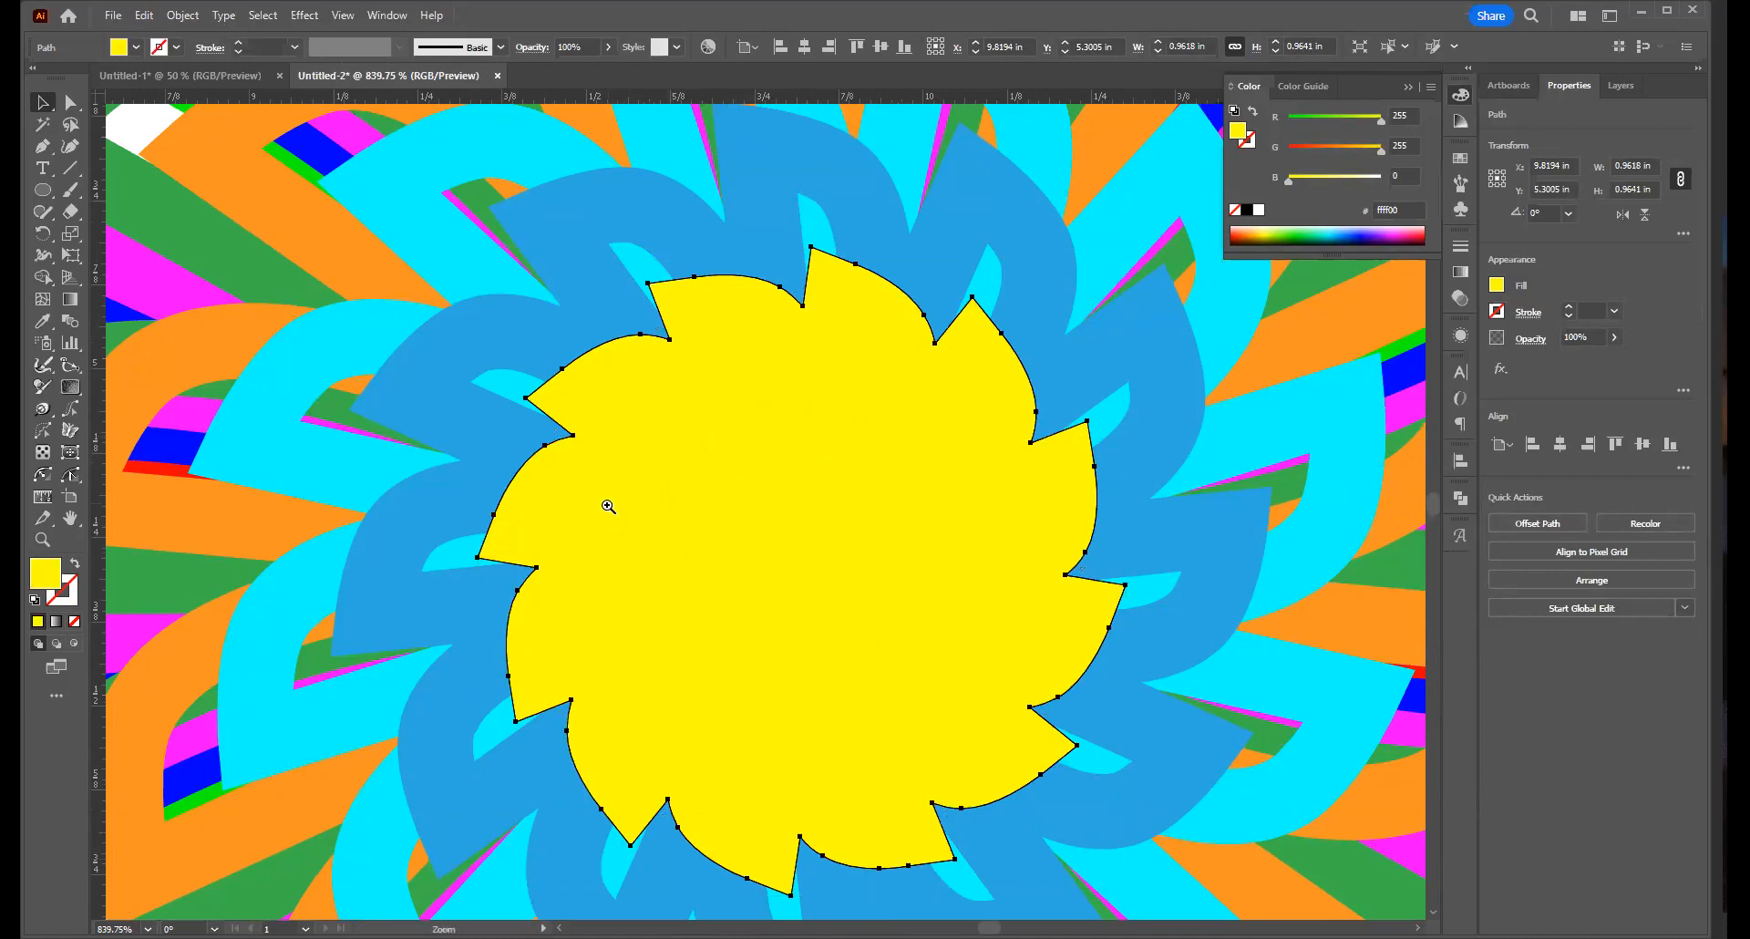
{"action": "left_click", "coordinate": [717, 492], "text": "alt"}
{"action": "left_click", "coordinate": [752, 624], "text": "alt"}
{"action": "left_click", "coordinate": [829, 569], "text": "alt"}
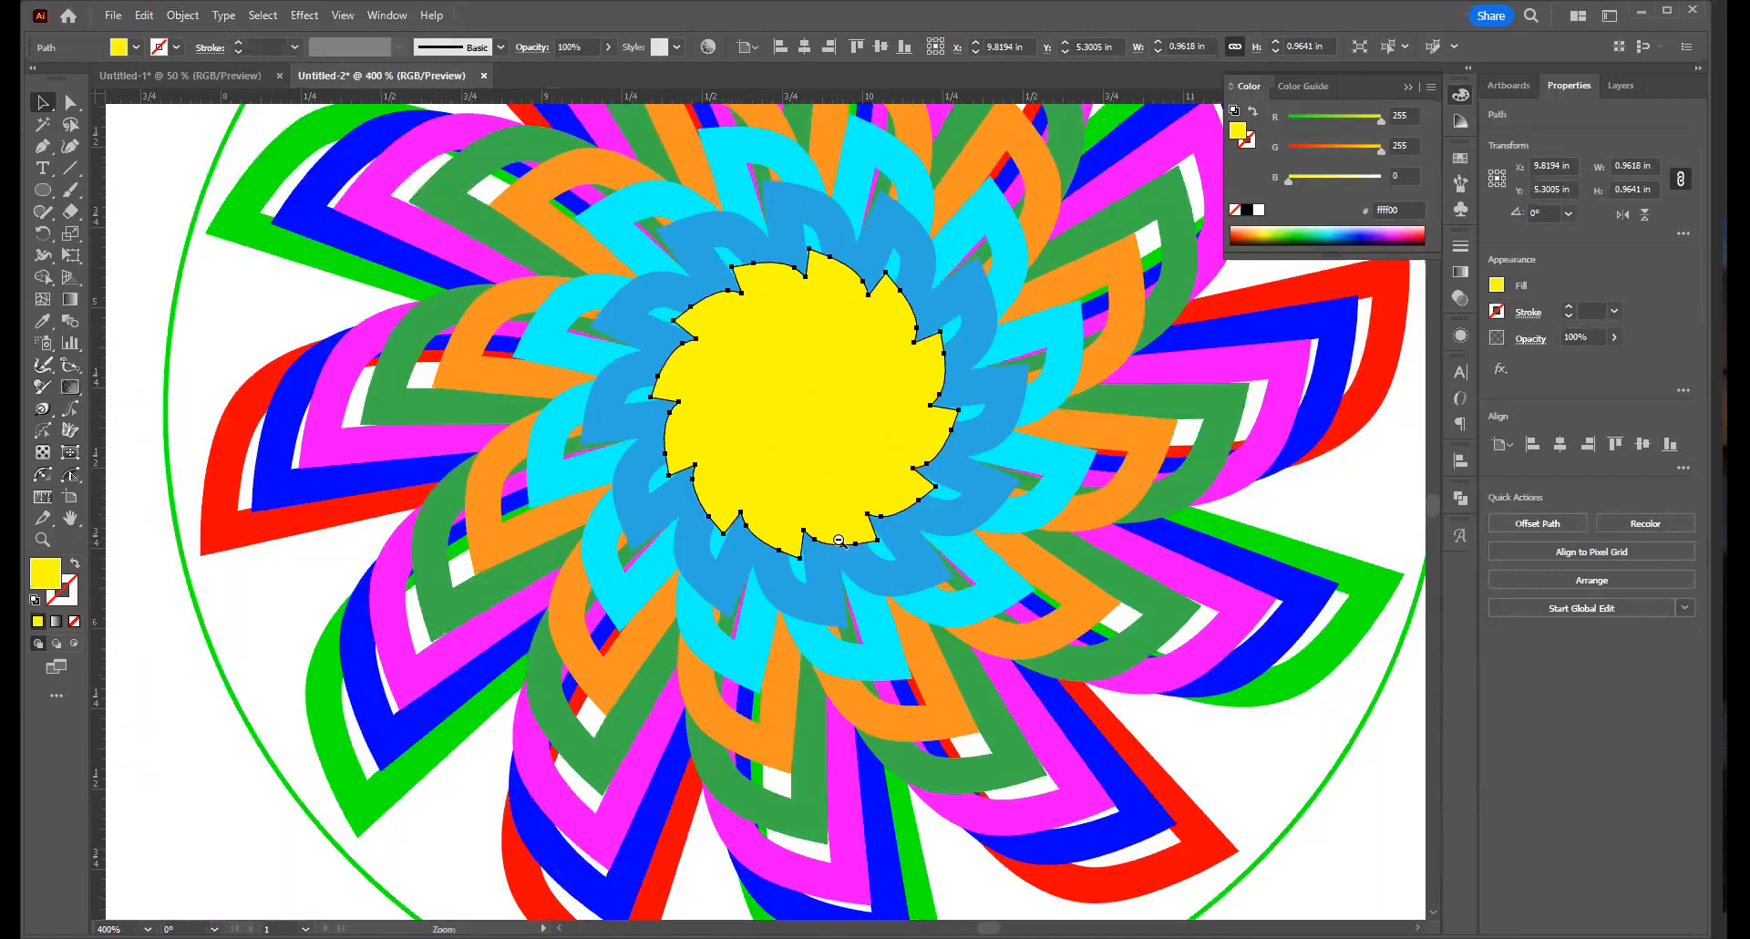
{"action": "left_click", "coordinate": [808, 433], "text": "alt"}
{"action": "left_click", "coordinate": [775, 435], "text": "alt"}
{"action": "left_click", "coordinate": [749, 444], "text": "alt"}
{"action": "key", "text": "v"}
{"action": "left_click", "coordinate": [1155, 653]}
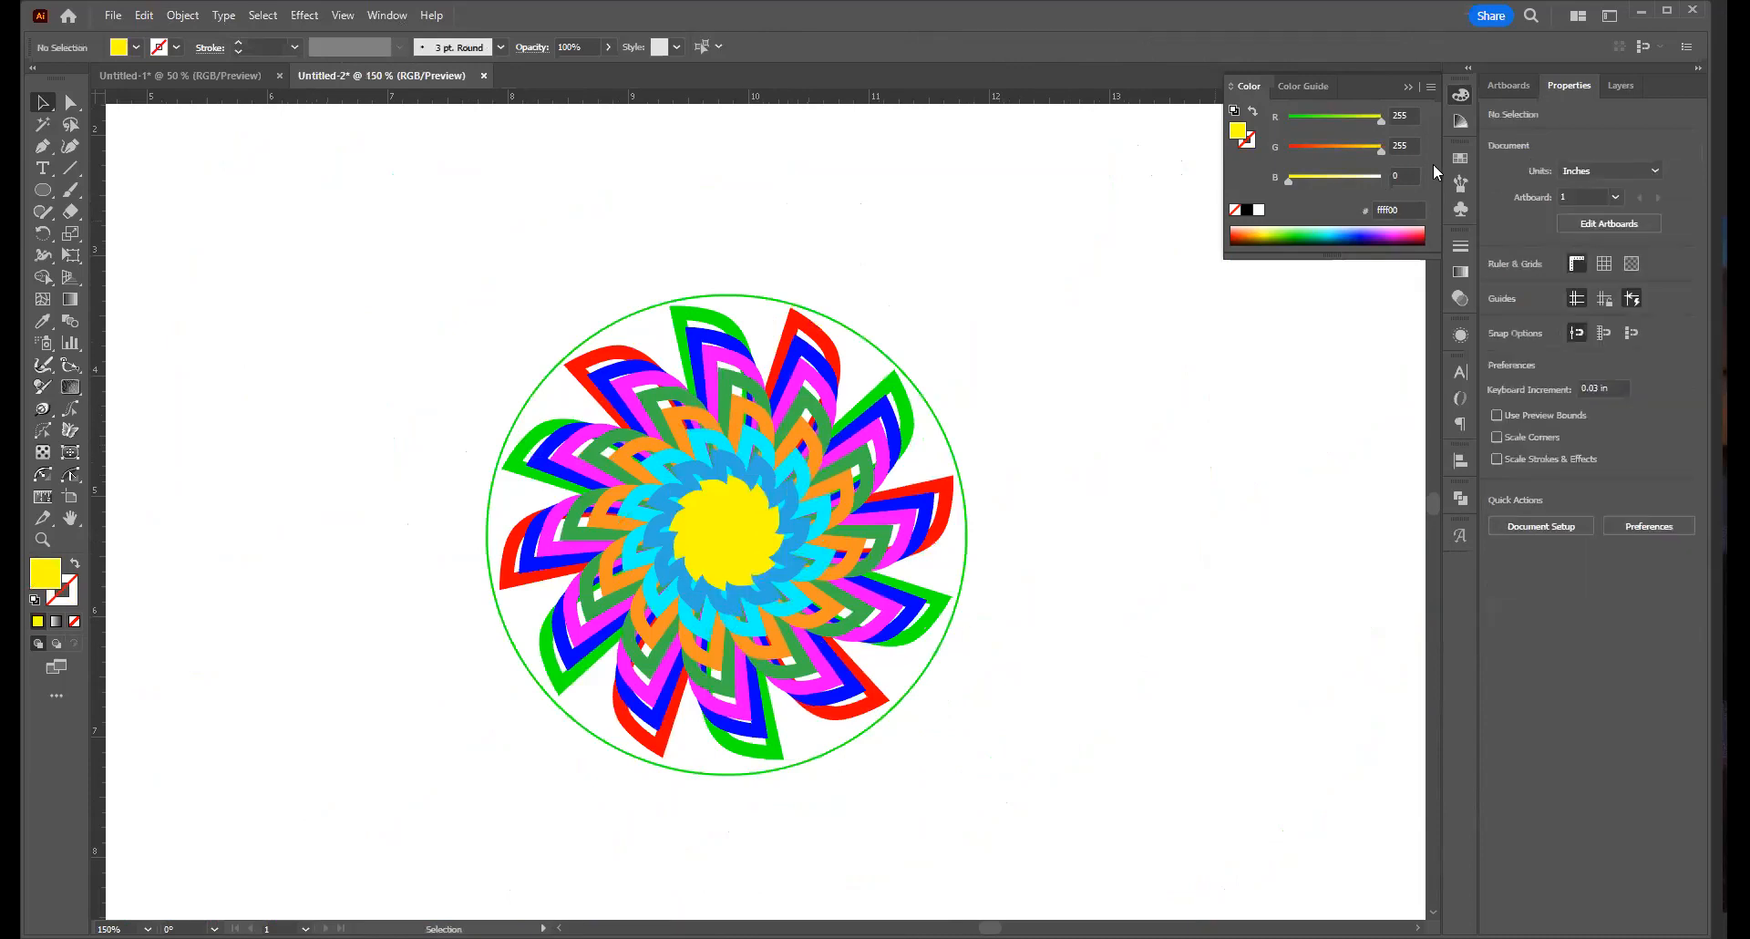
Lock Layer 8, add Layer 9, and draw a circle about 0.25 in across from the centre of the yellow shape
{"action": "left_click", "coordinate": [1619, 88]}
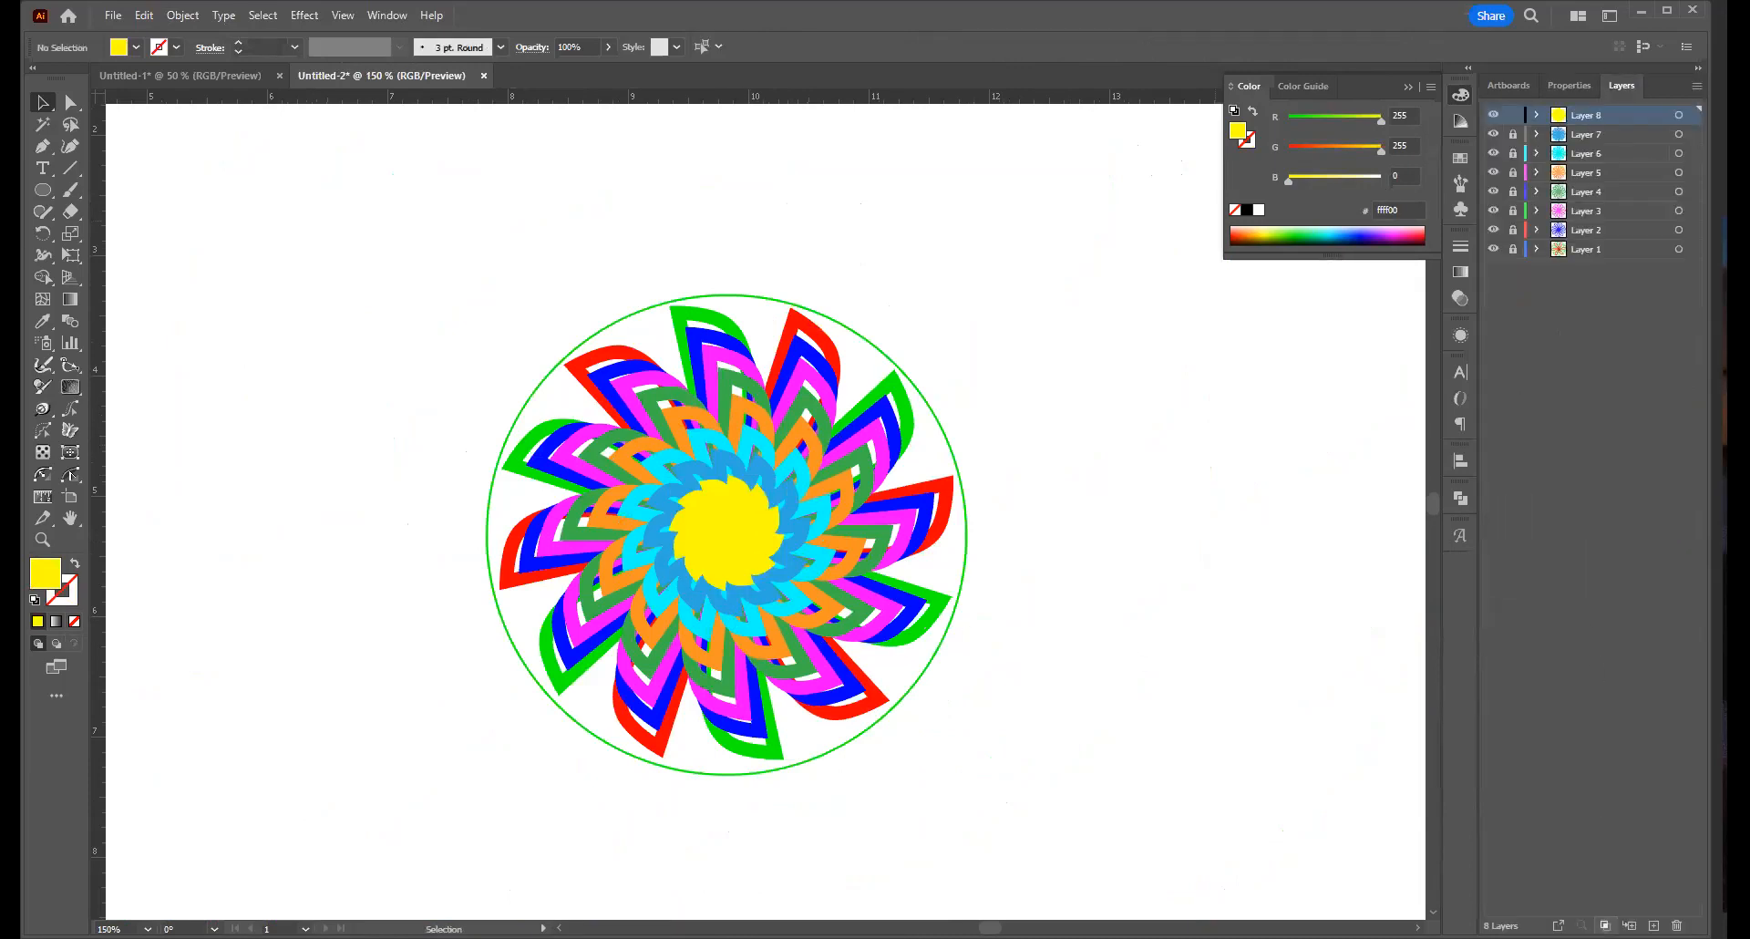
{"action": "left_click", "coordinate": [1654, 925]}
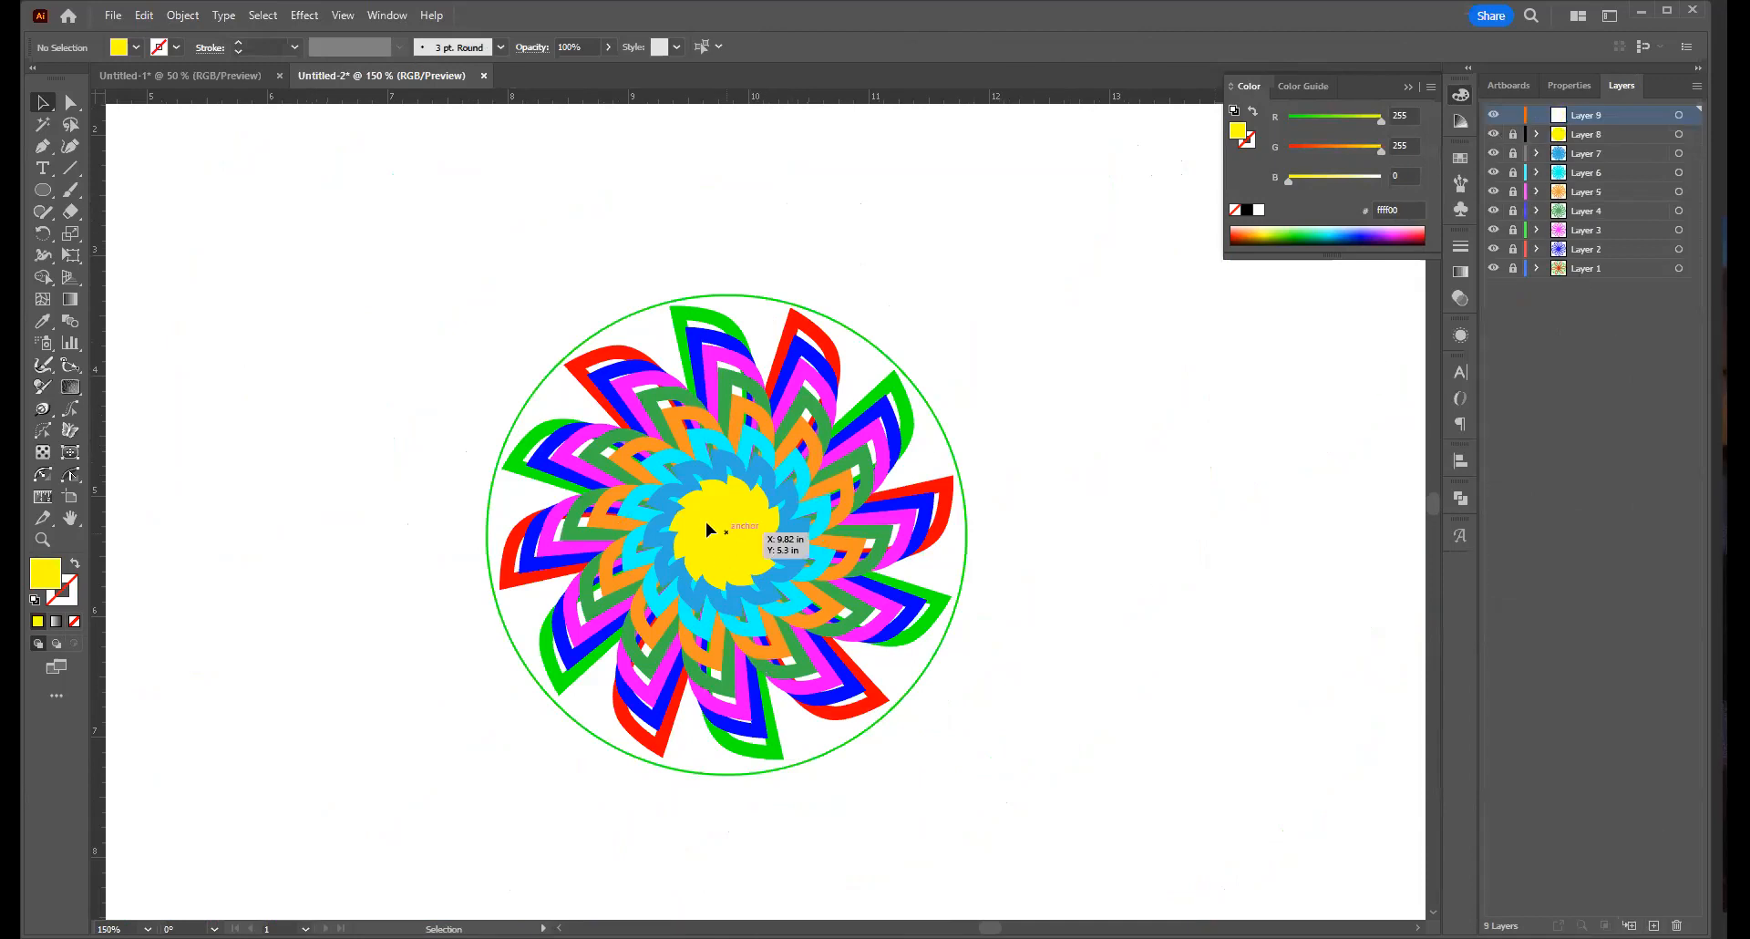
{"action": "key", "text": "ctrl+space"}
{"action": "left_click_drag", "start_coordinate": [717, 538], "coordinate": [983, 603]}
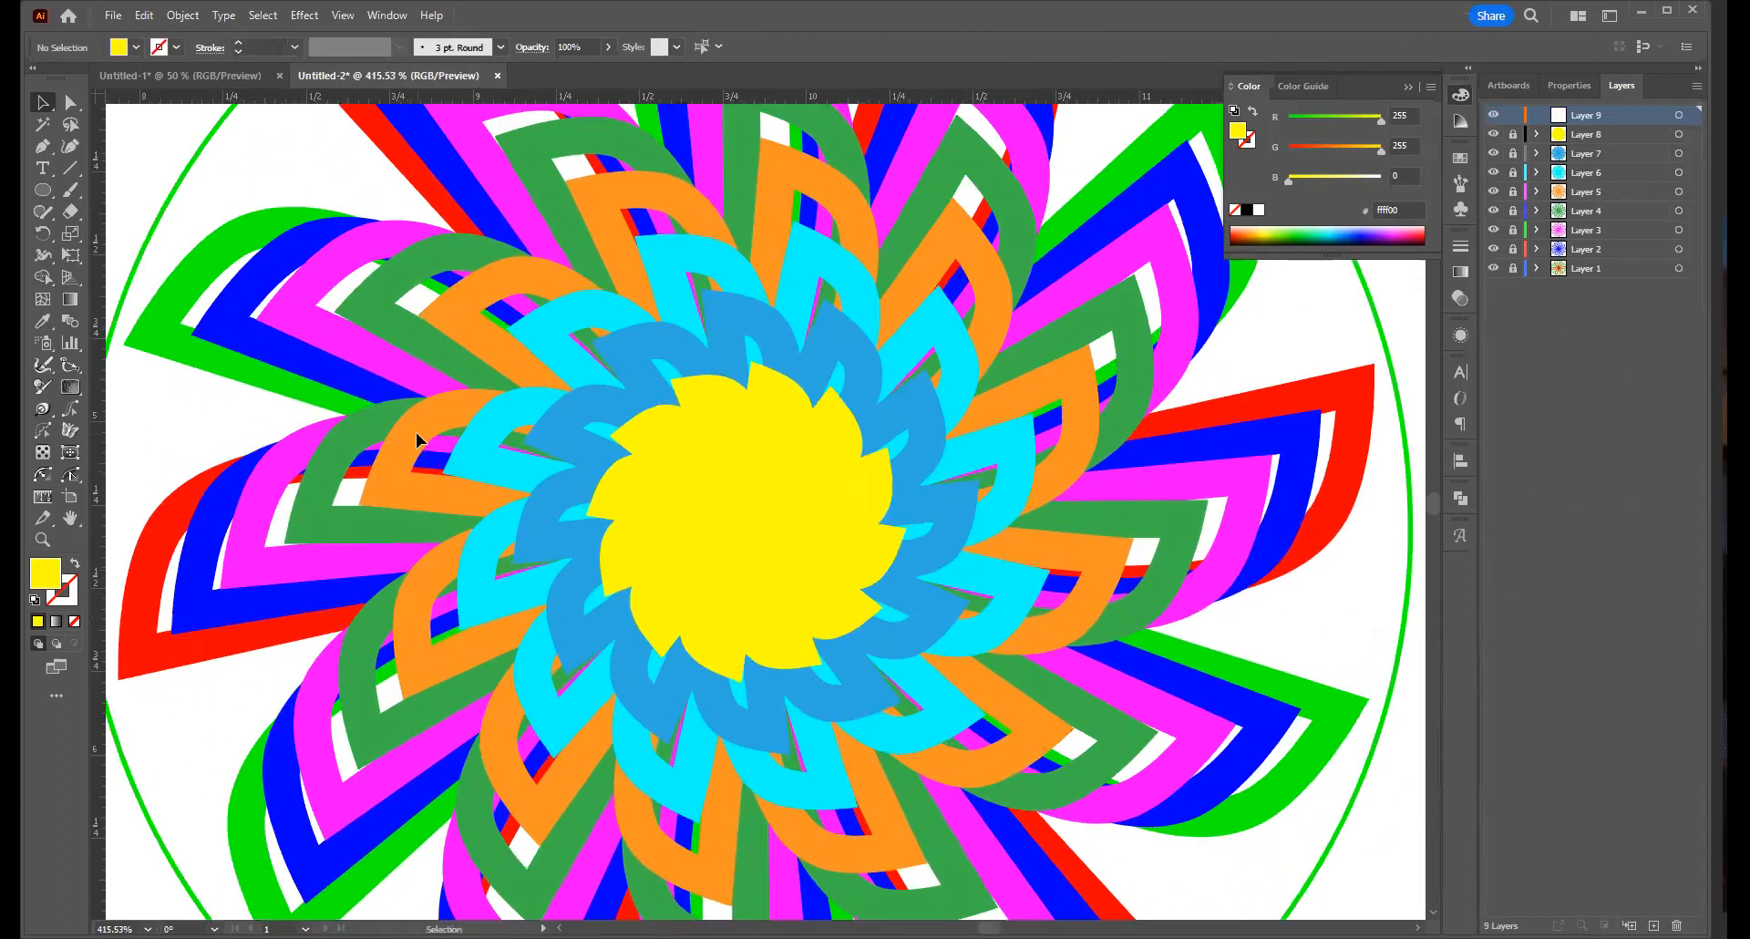
{"action": "left_click", "coordinate": [43, 190]}
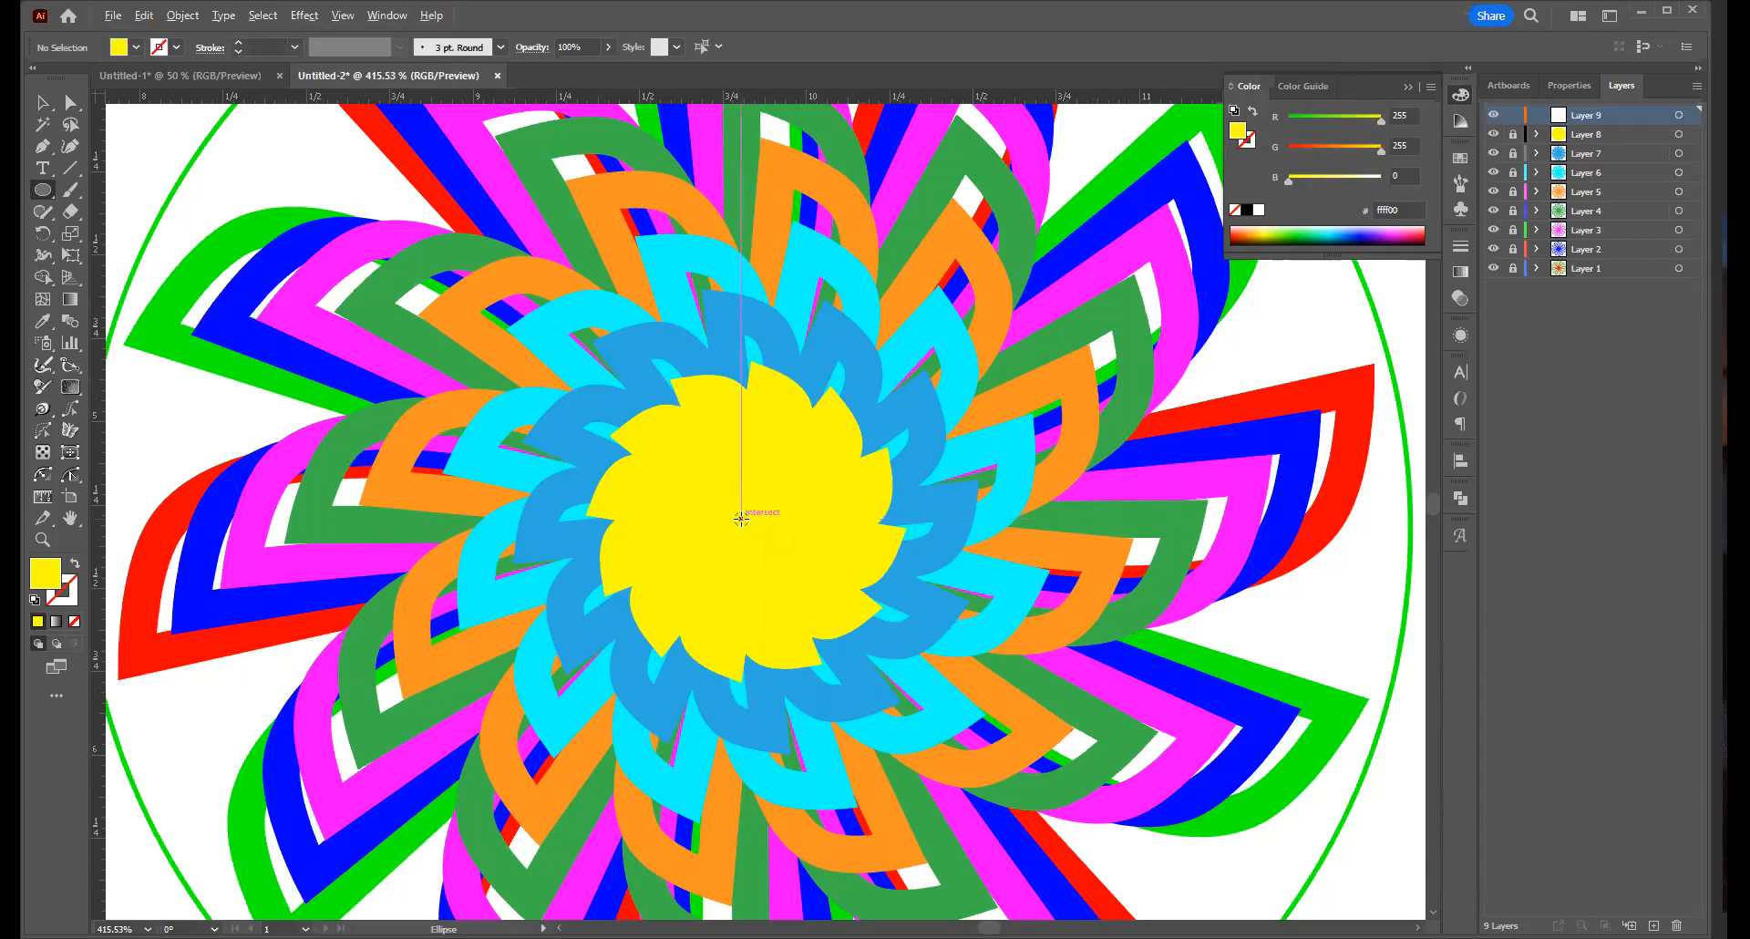
{"action": "left_click_drag", "start_coordinate": [740, 518], "coordinate": [775, 552]}
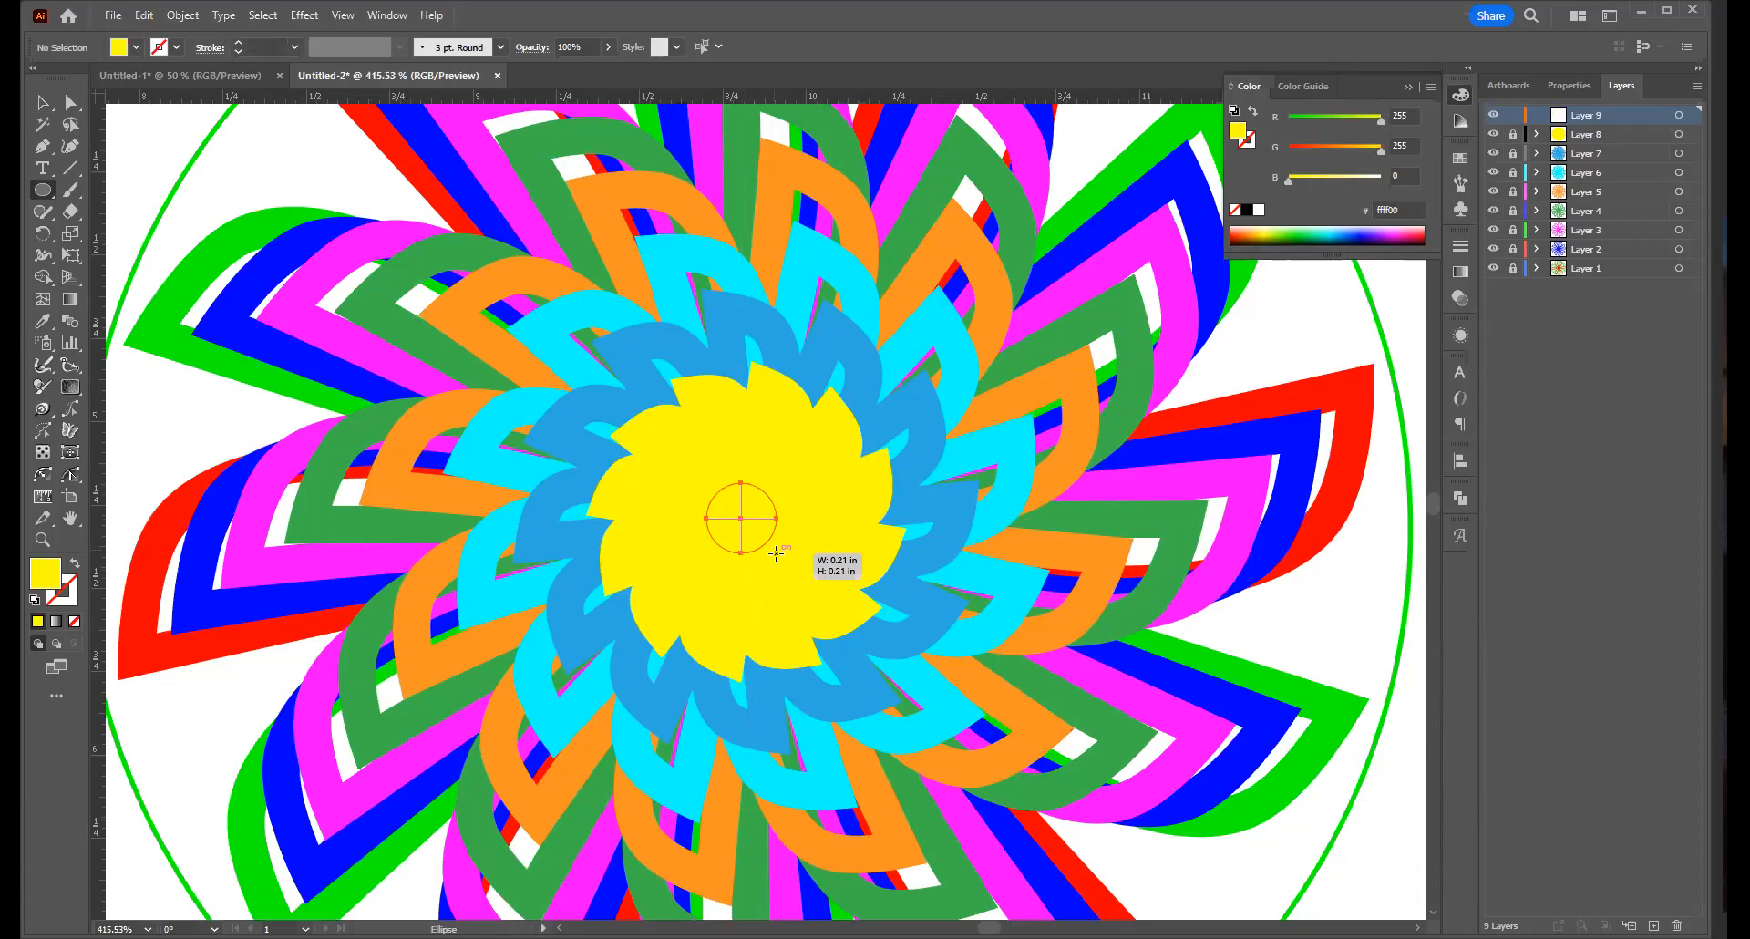
{"action": "left_click_drag", "start_coordinate": [776, 553], "coordinate": [782, 553]}
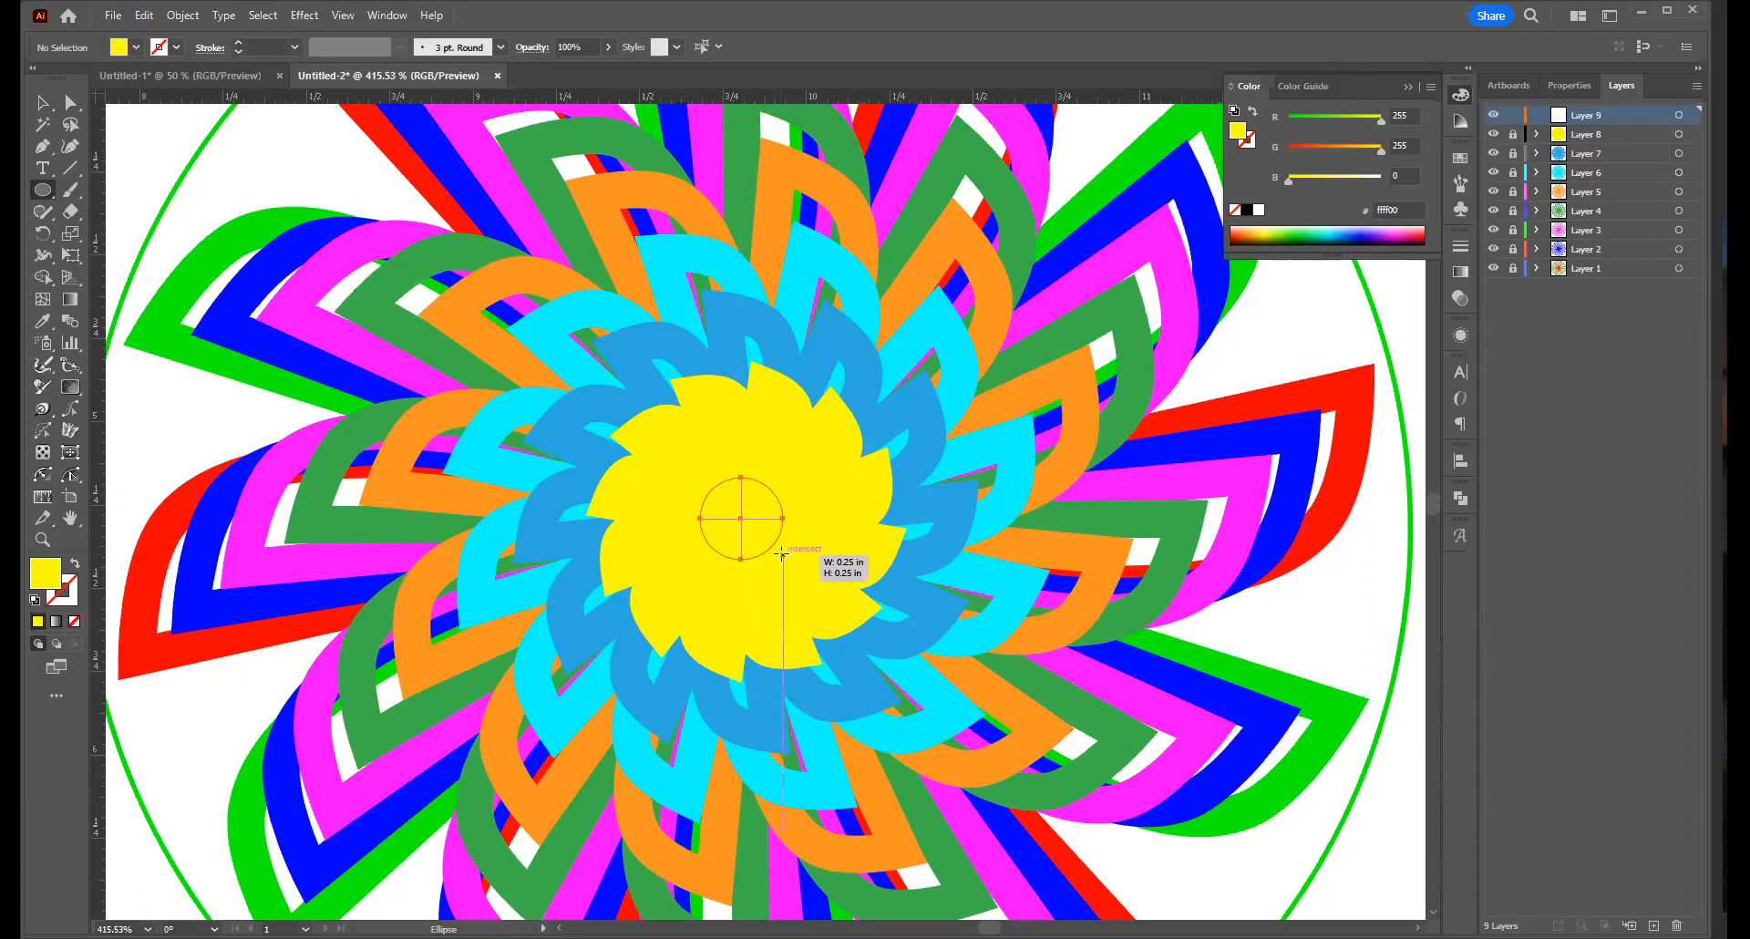
{"action": "left_click_drag", "start_coordinate": [782, 554], "coordinate": [782, 554]}
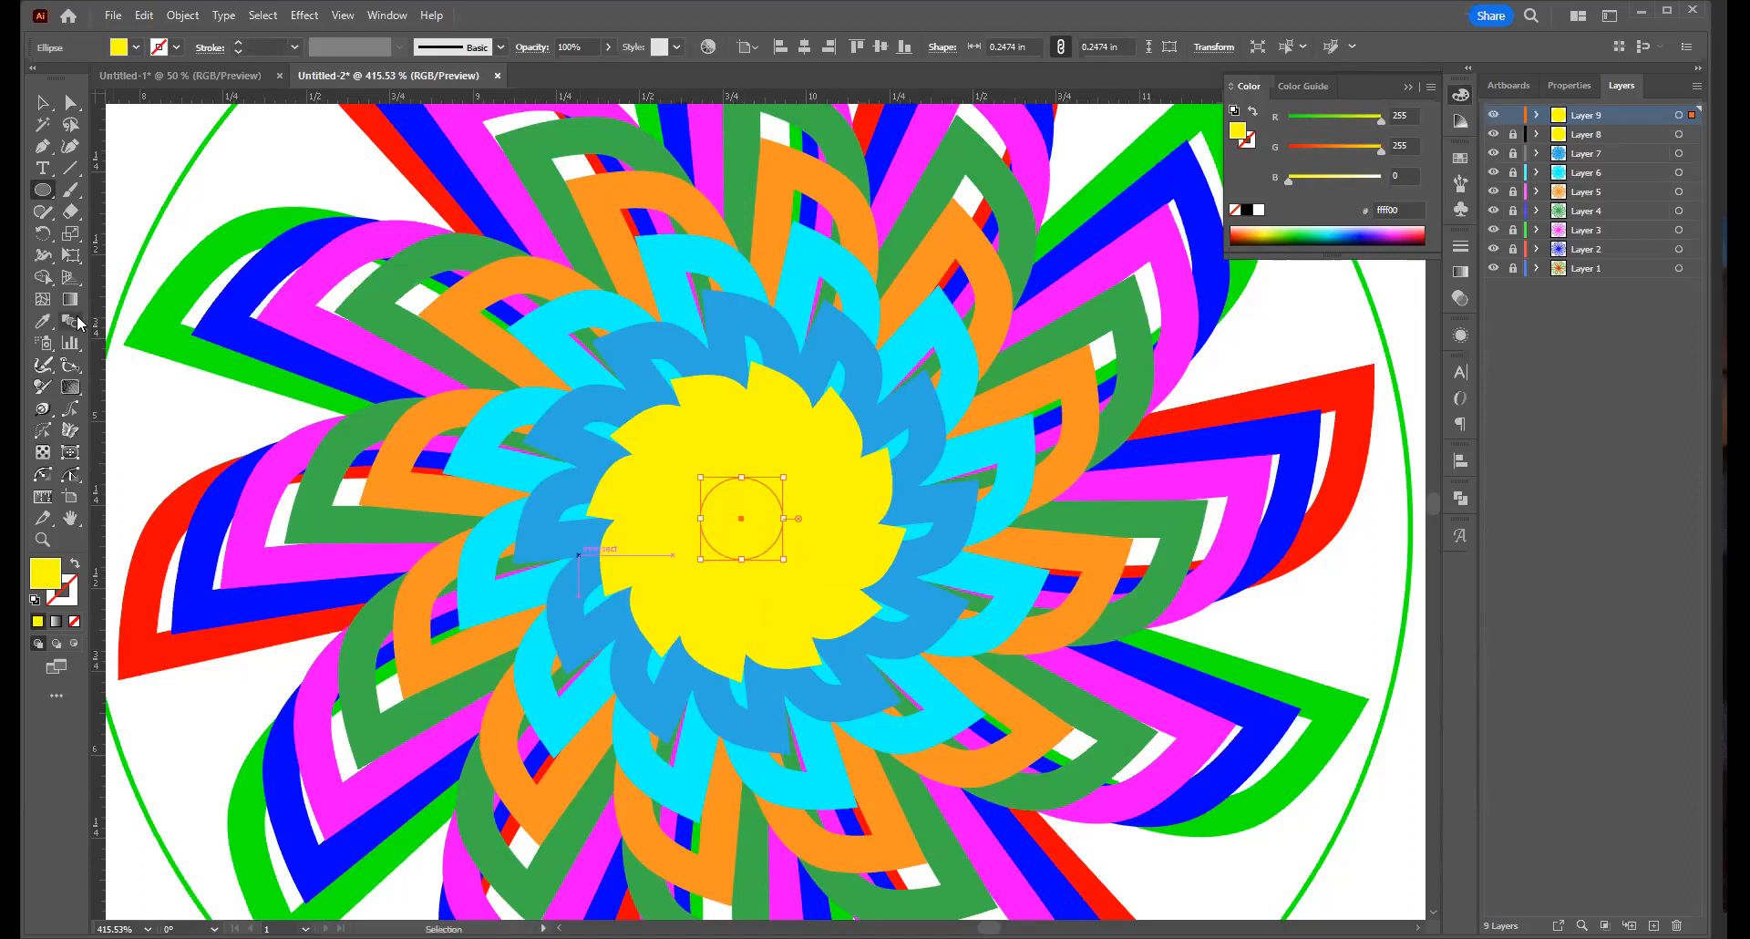
Fill the small centre circle with the yellow-green swatch d9e021
{"action": "left_click", "coordinate": [55, 190]}
{"action": "left_click", "coordinate": [136, 47]}
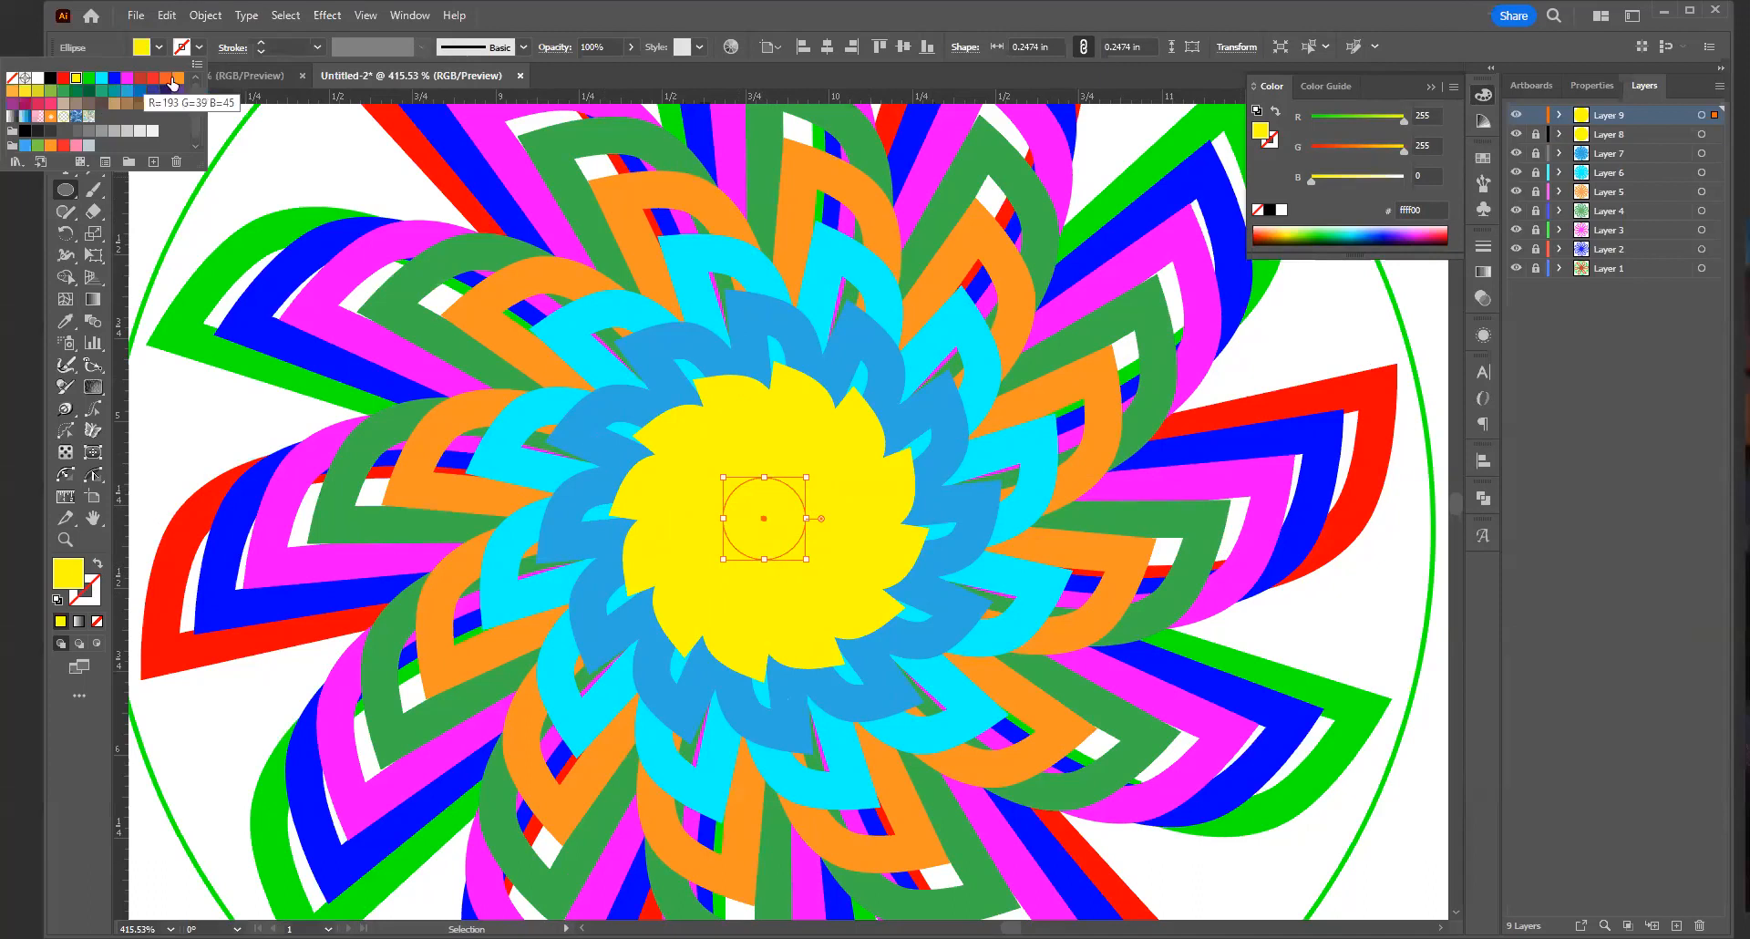
{"action": "left_click", "coordinate": [36, 92]}
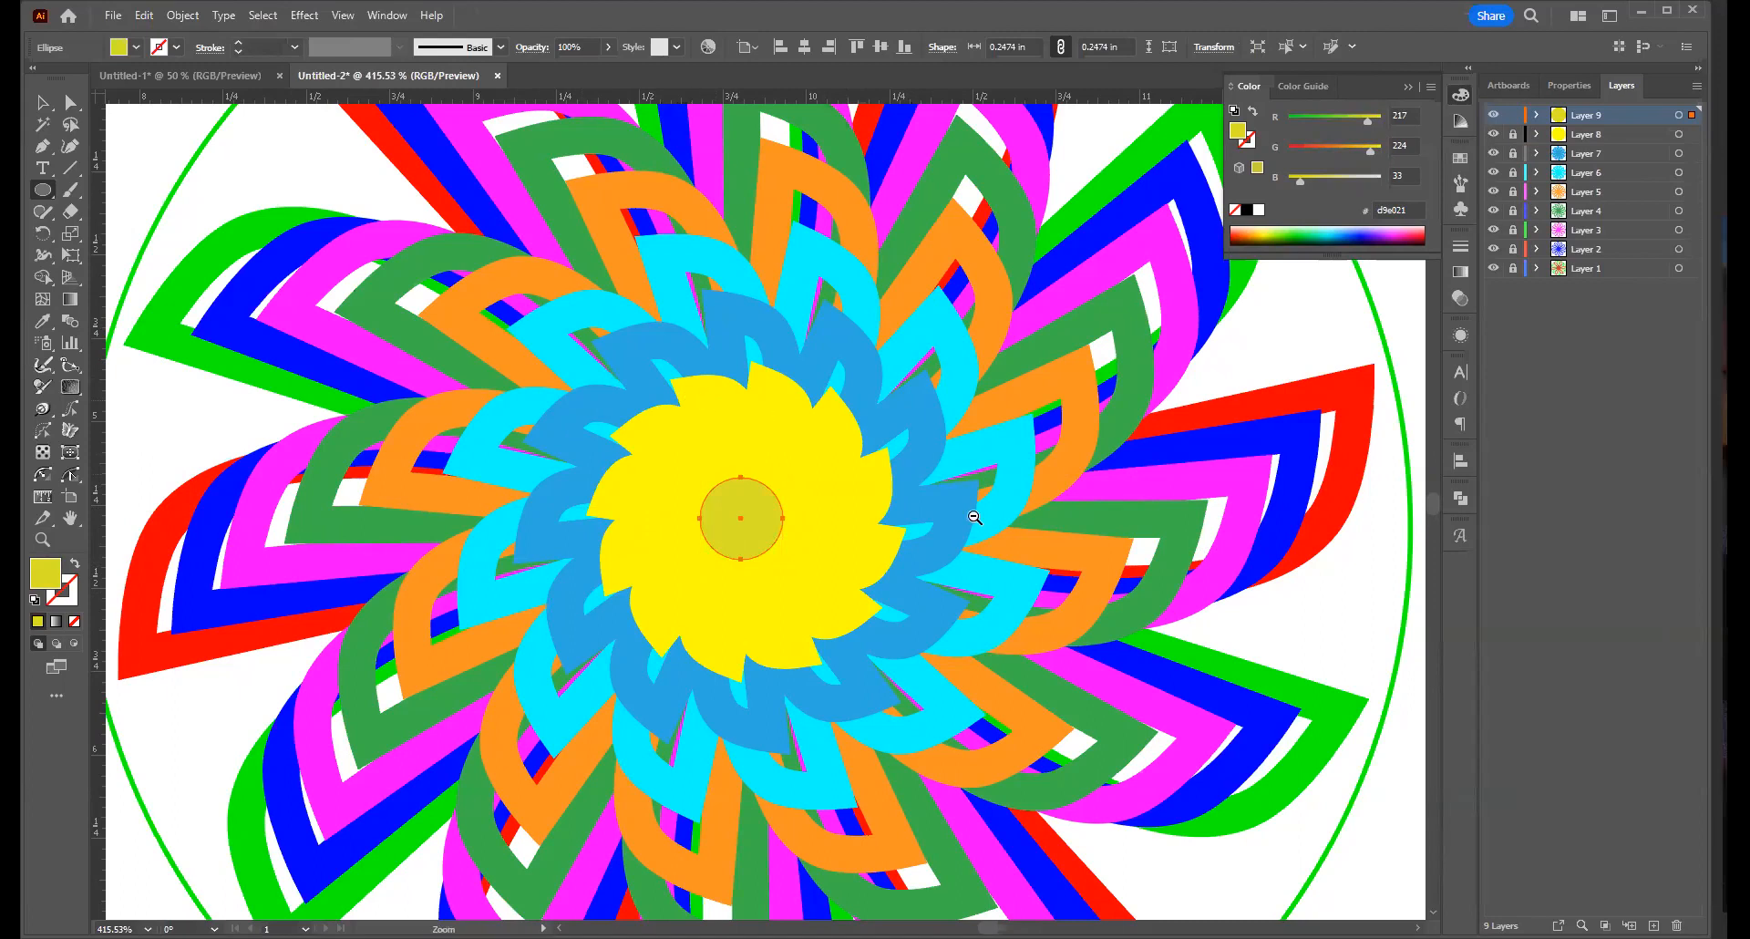
{"action": "left_click", "coordinate": [690, 536], "text": "ctrl+alt"}
{"action": "left_click", "coordinate": [690, 536], "text": "ctrl+alt"}
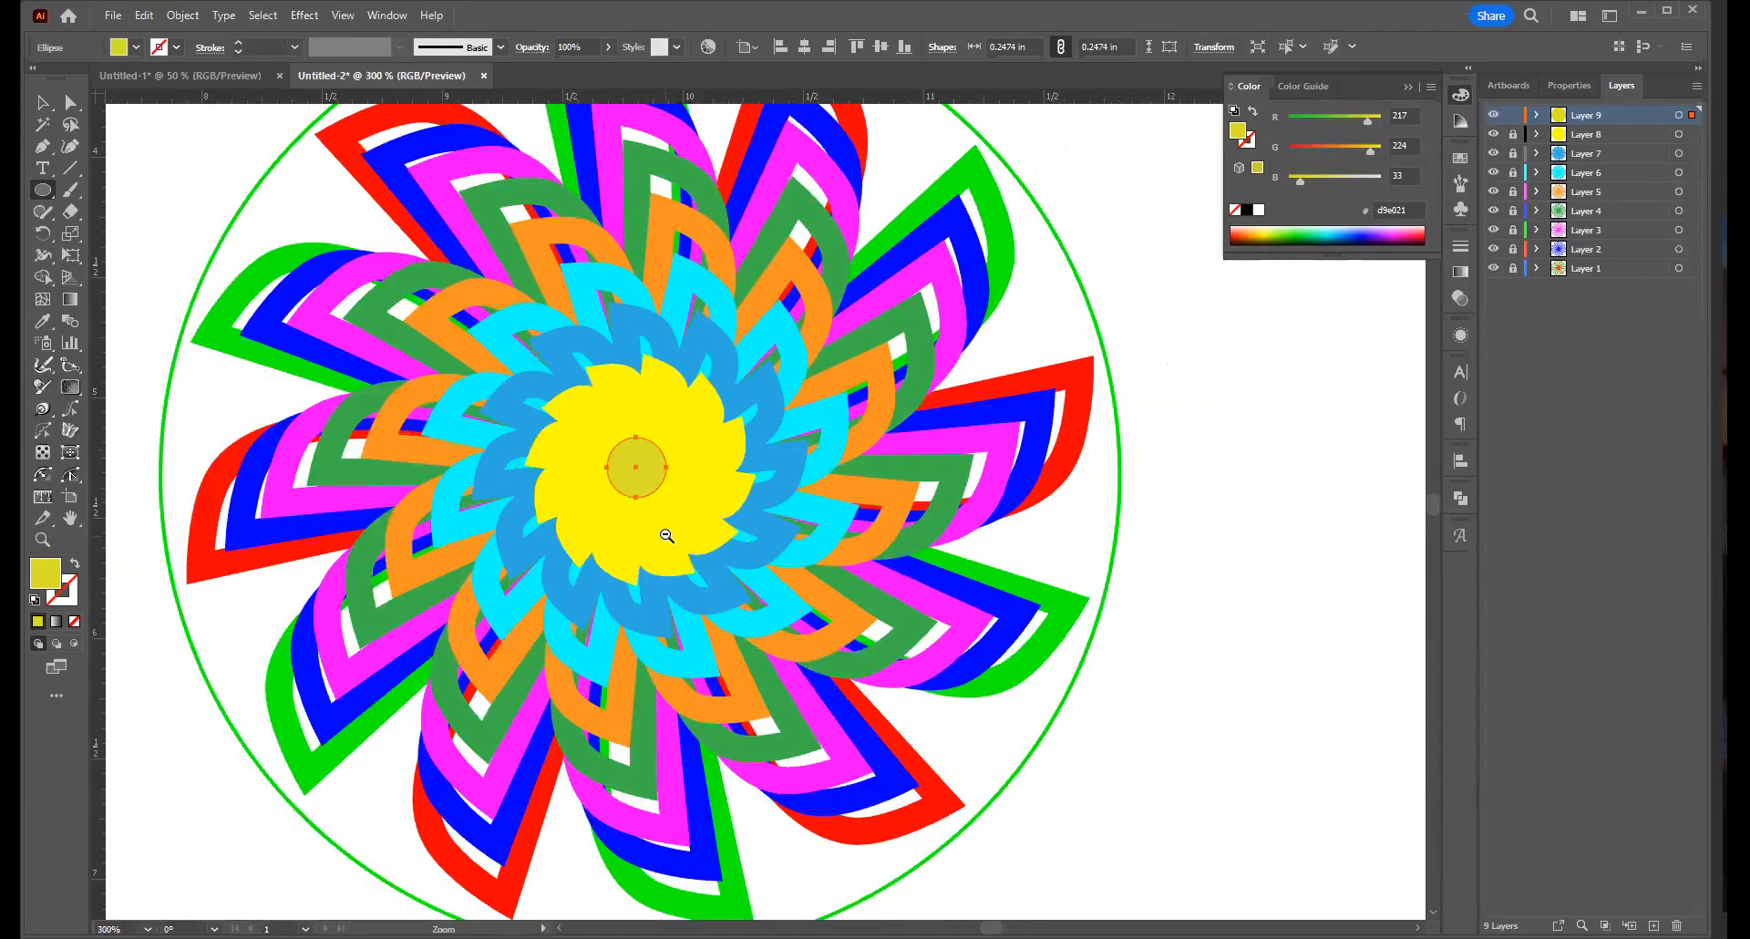
{"action": "left_click", "coordinate": [667, 536], "text": "ctrl+alt"}
{"action": "left_click", "coordinate": [717, 456], "text": "ctrl+alt"}
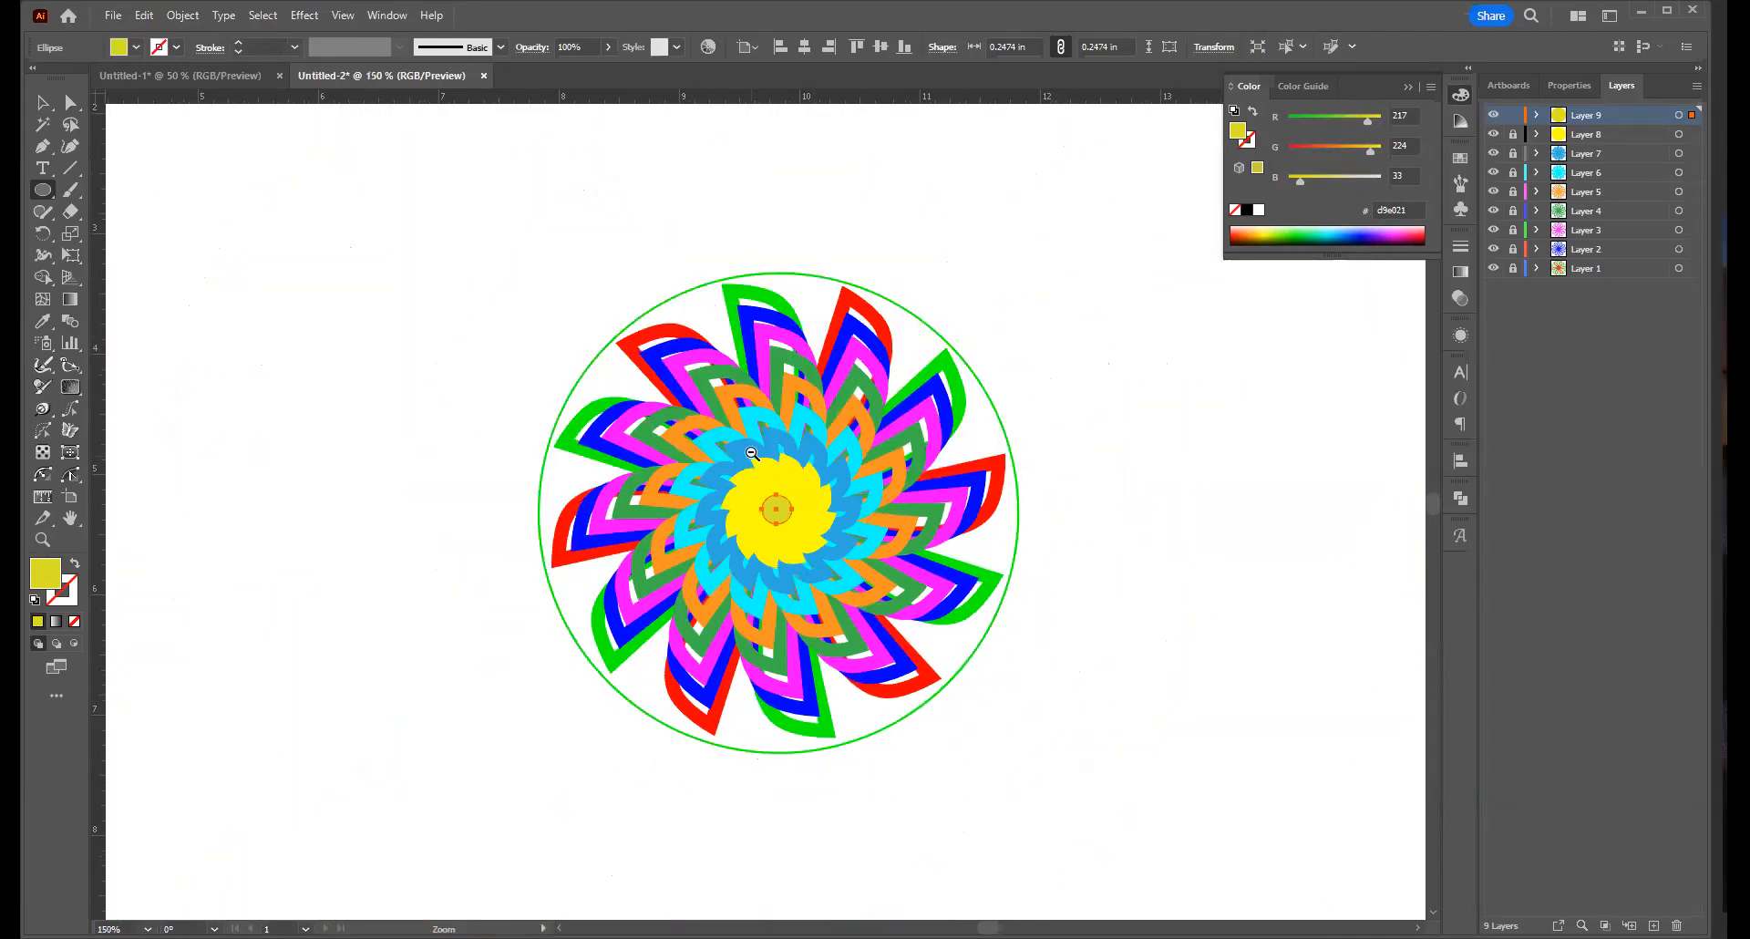
{"action": "left_click", "coordinate": [717, 457], "text": "ctrl+alt"}
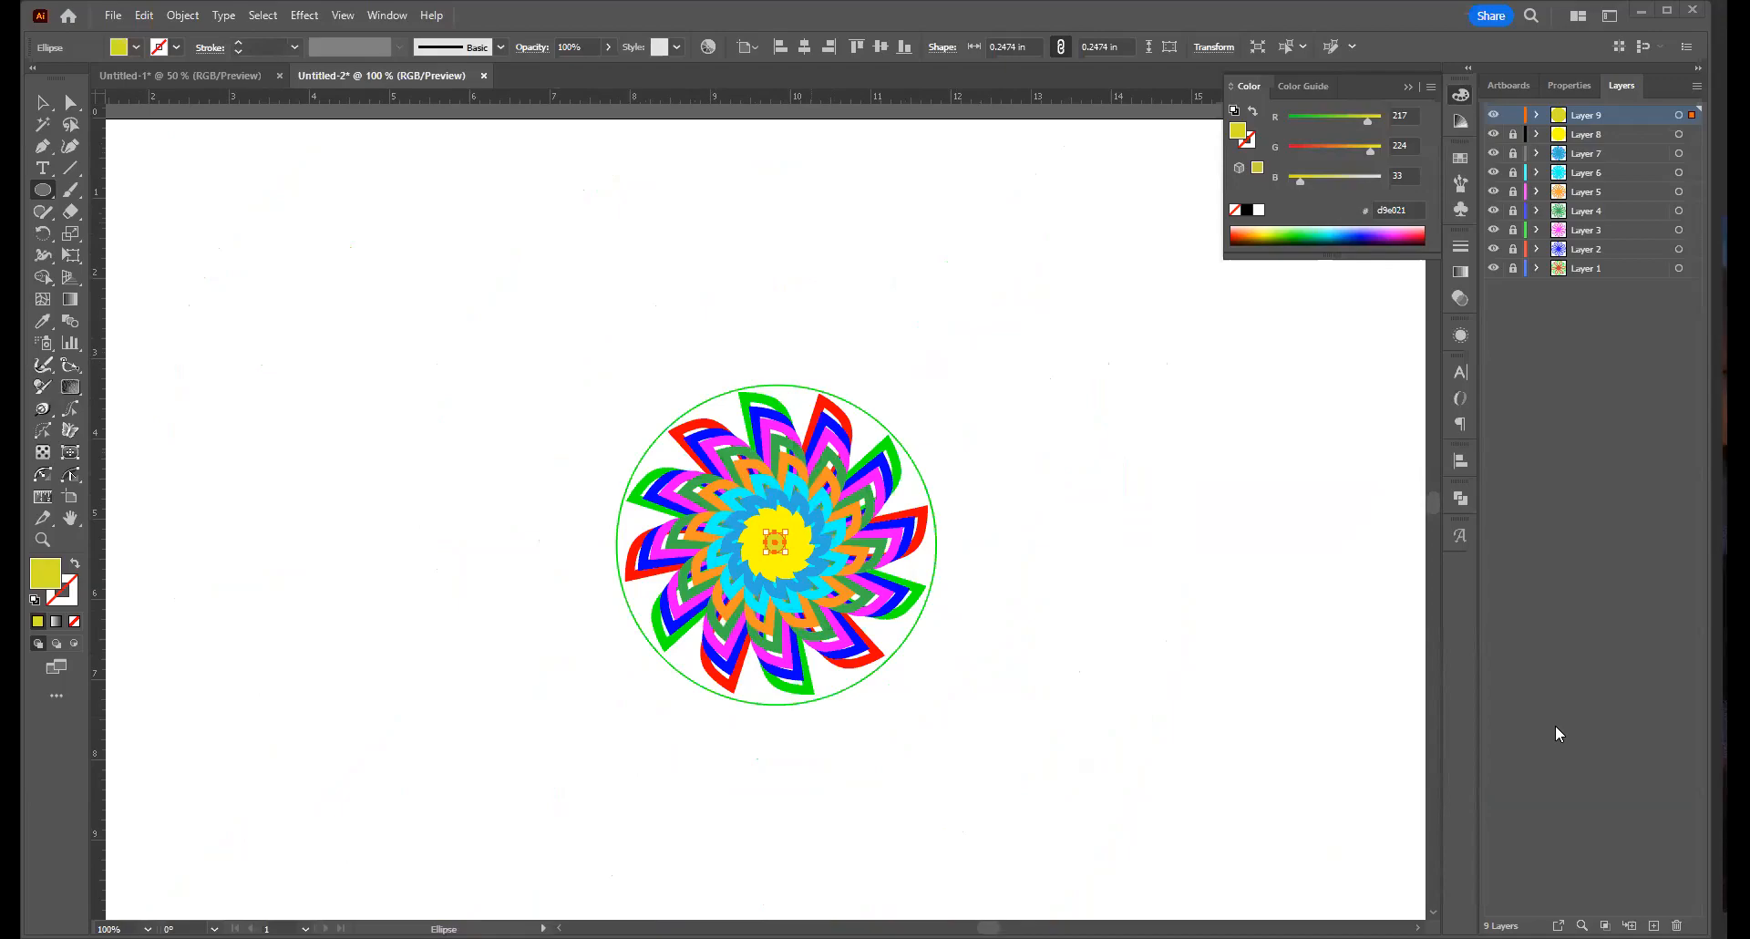
Switch to the Etsy Layered Flower Pattern listing in Firefox and examine its product photos for how the layers are arranged
{"action": "key", "text": "alt+Tab"}
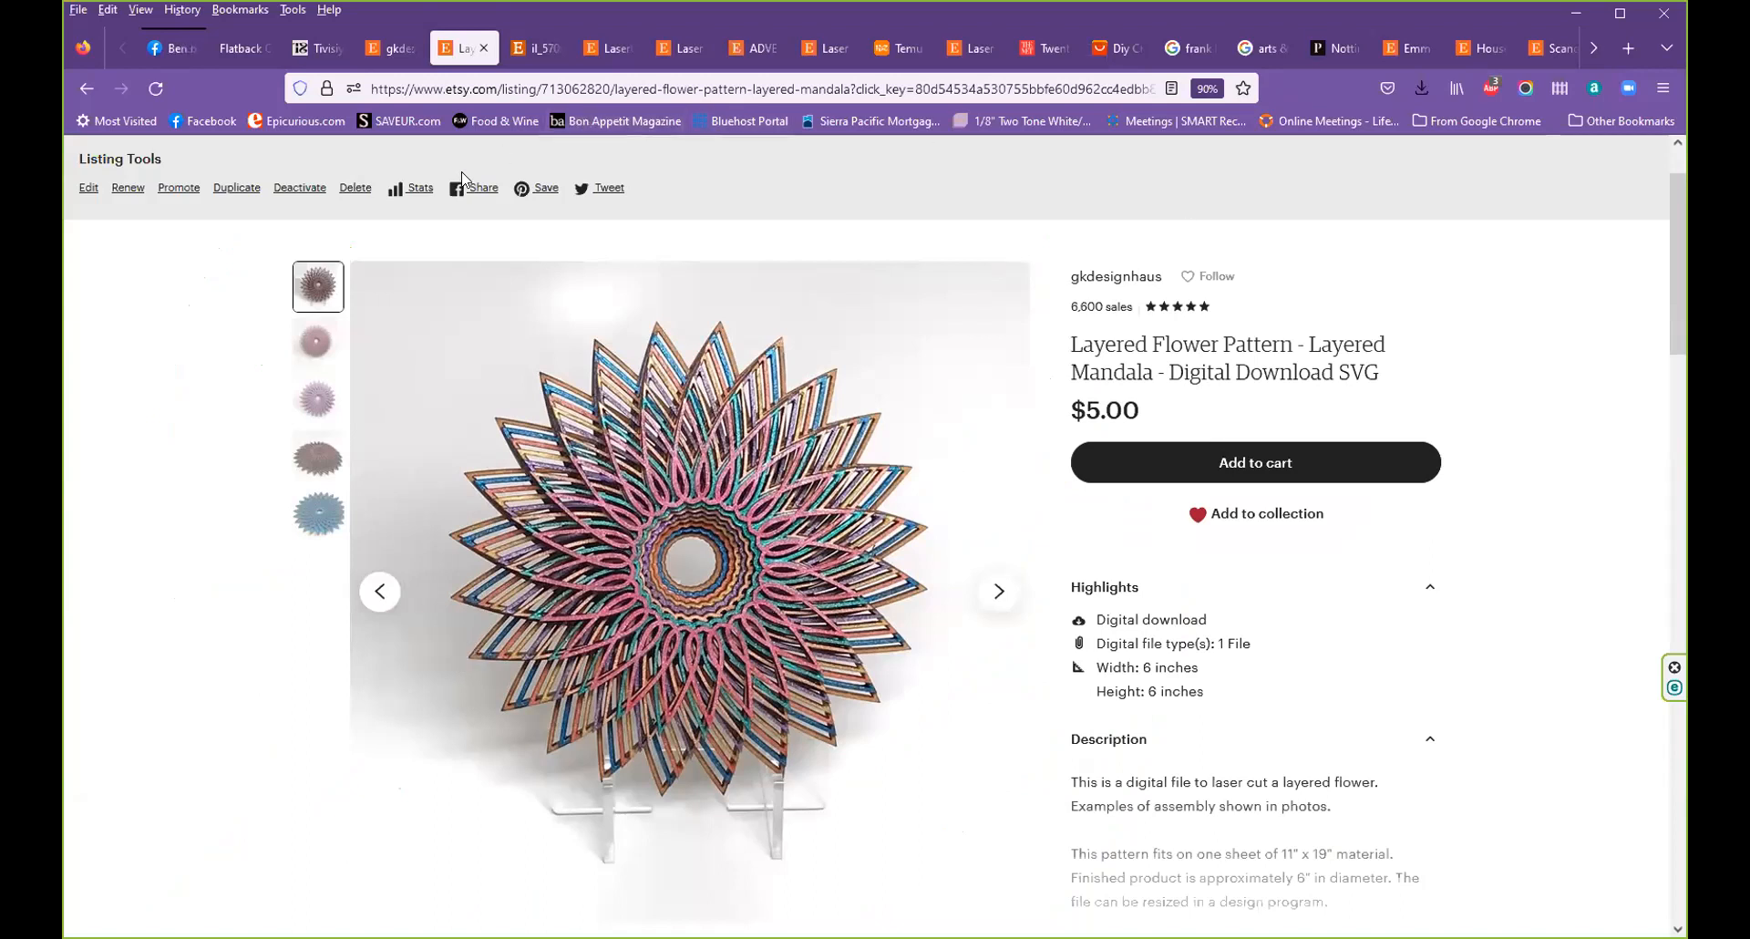
{"action": "left_click", "coordinate": [315, 515]}
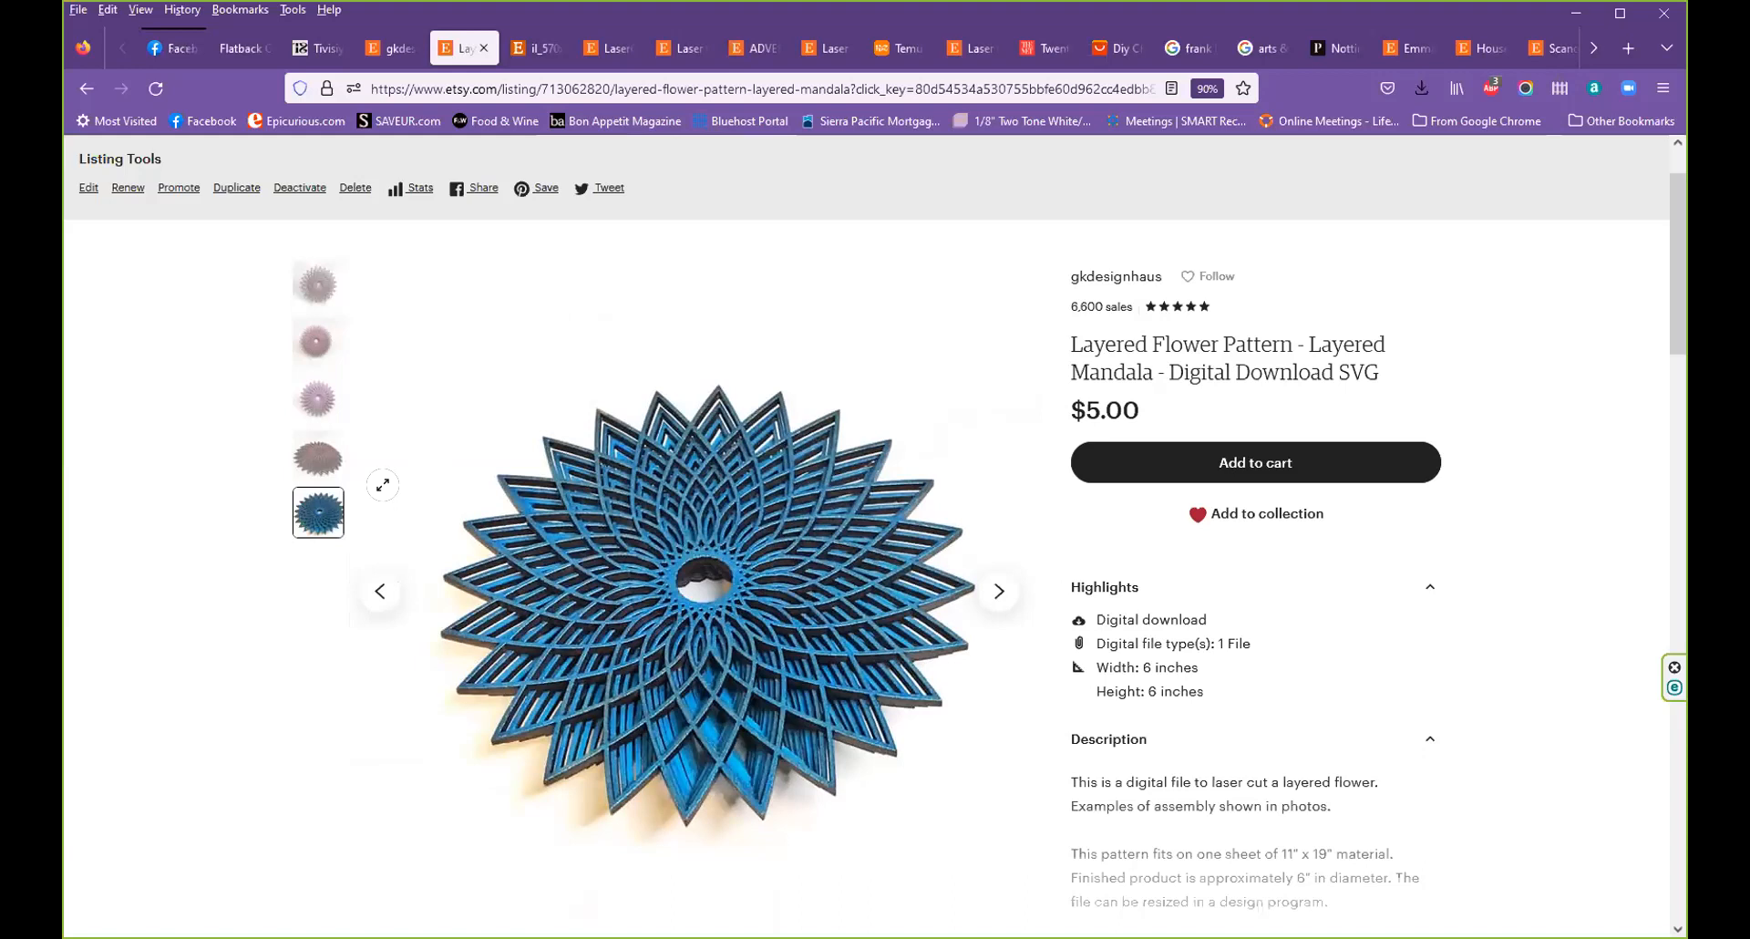
{"action": "left_click", "coordinate": [316, 343]}
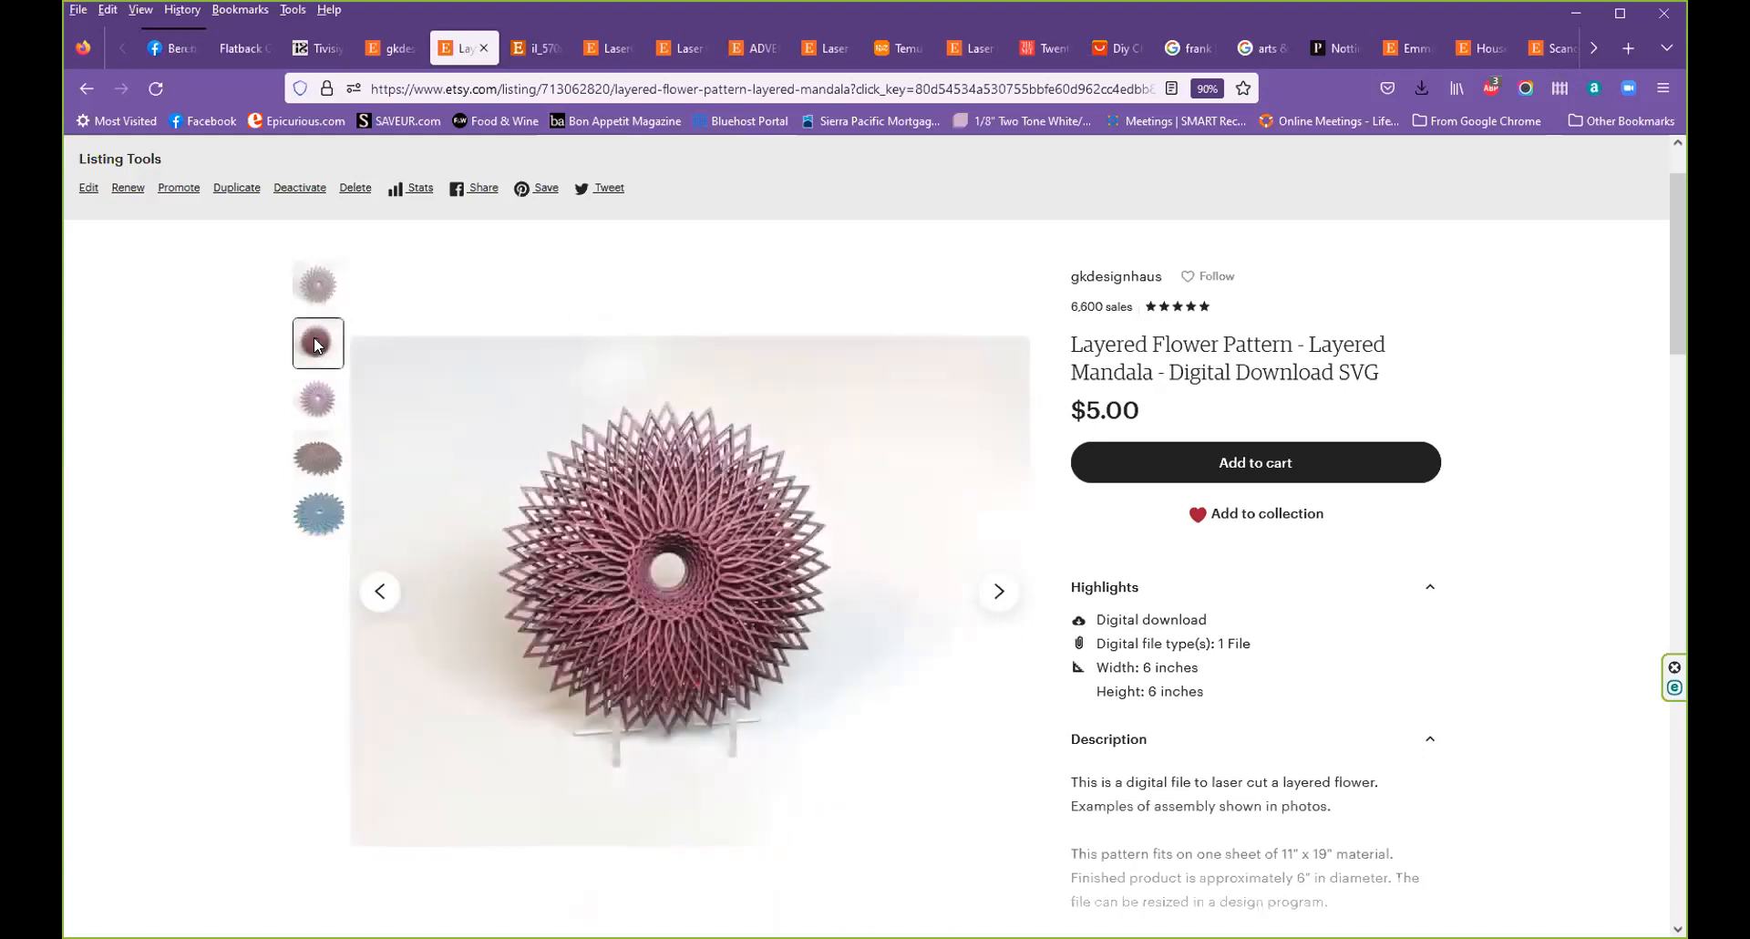
{"action": "left_click", "coordinate": [304, 405]}
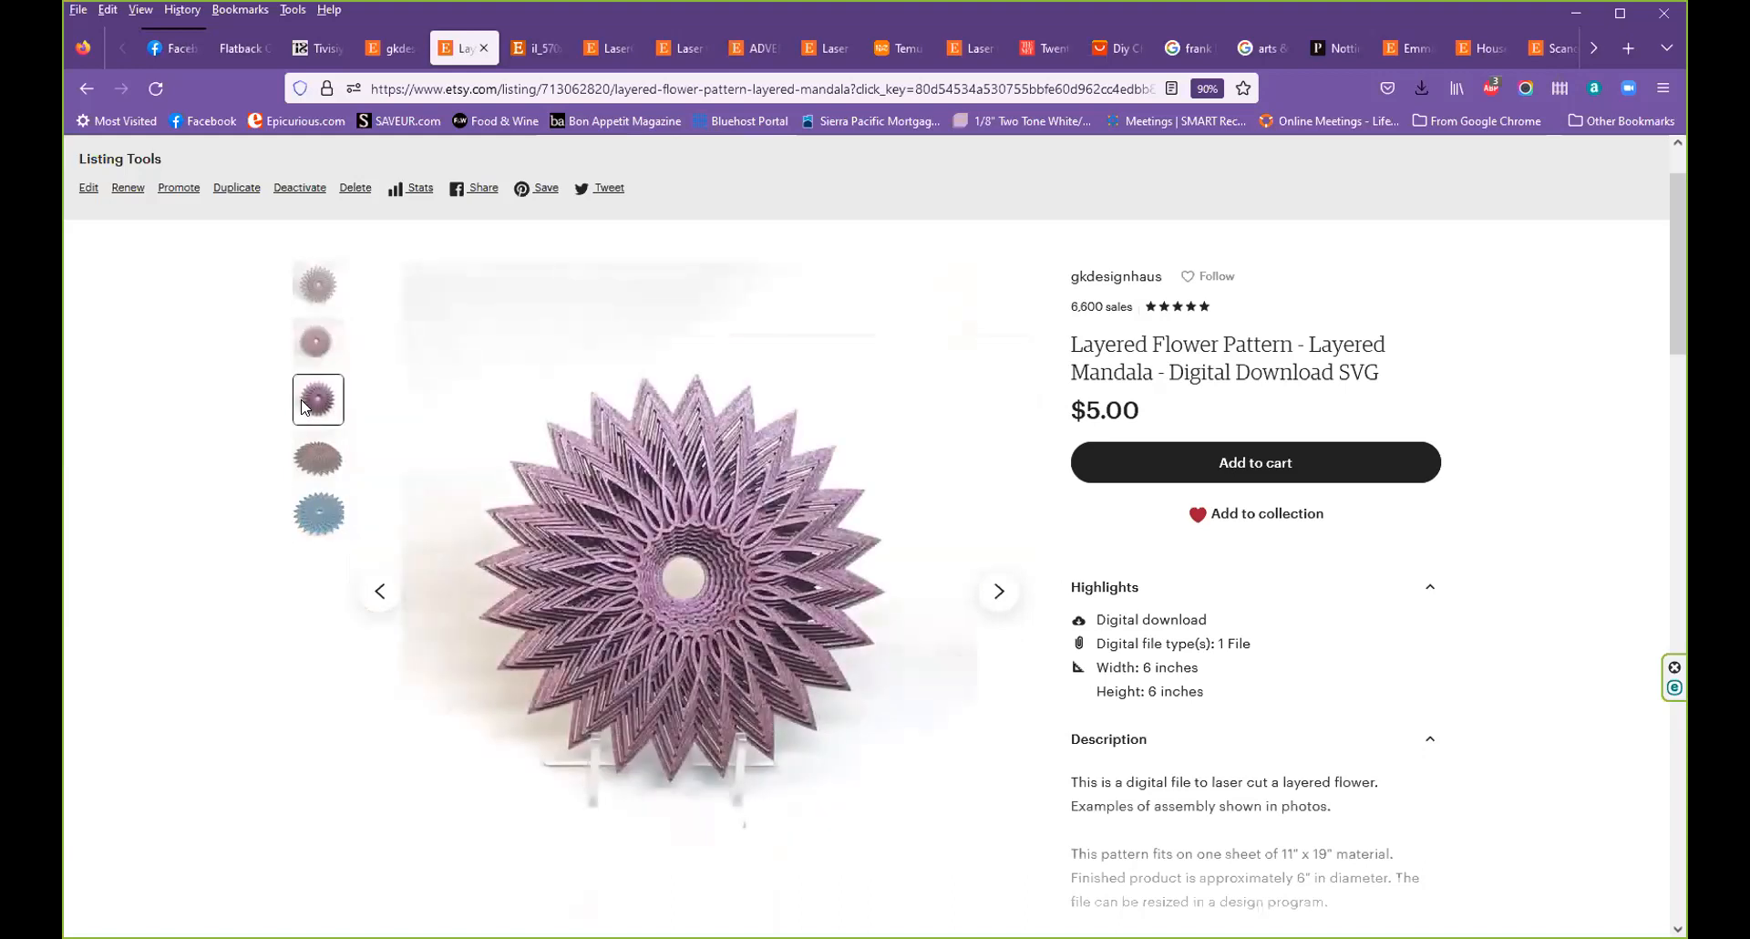